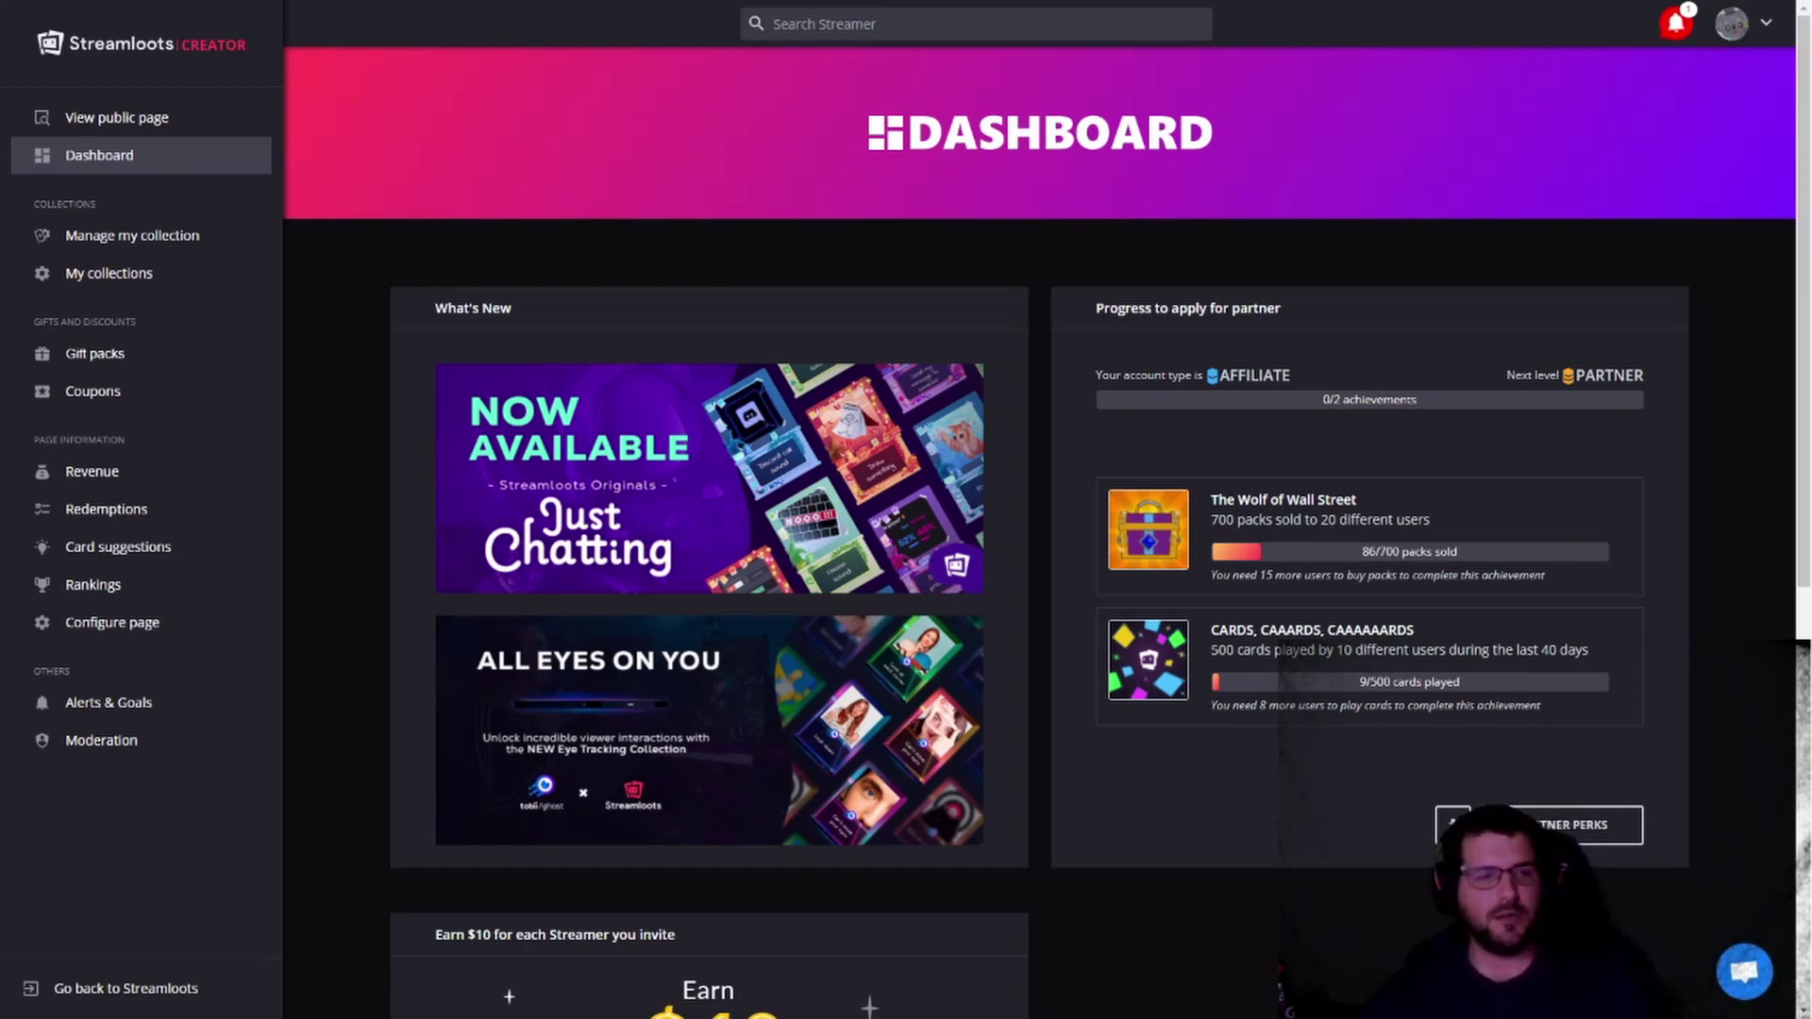
Step: Review the recent notifications and close them, then look over the dashboard's news and partner progress
mouse_move(906, 1)
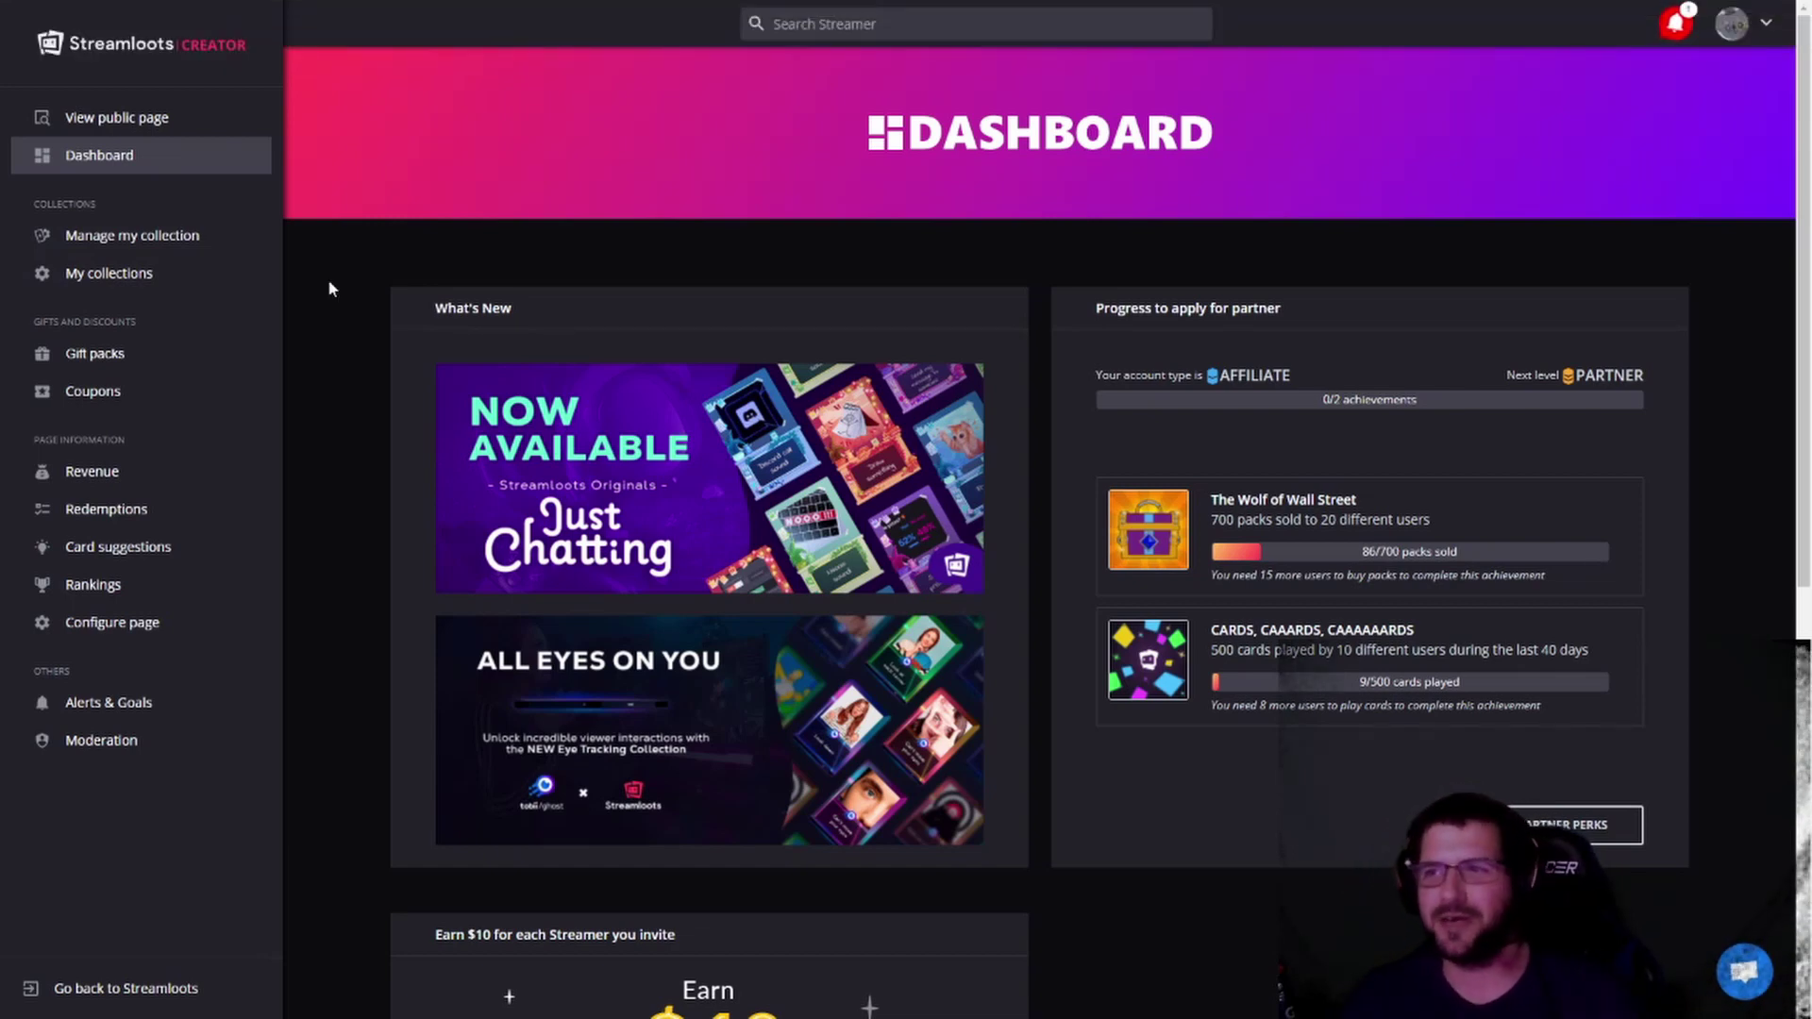
left_click(1675, 27)
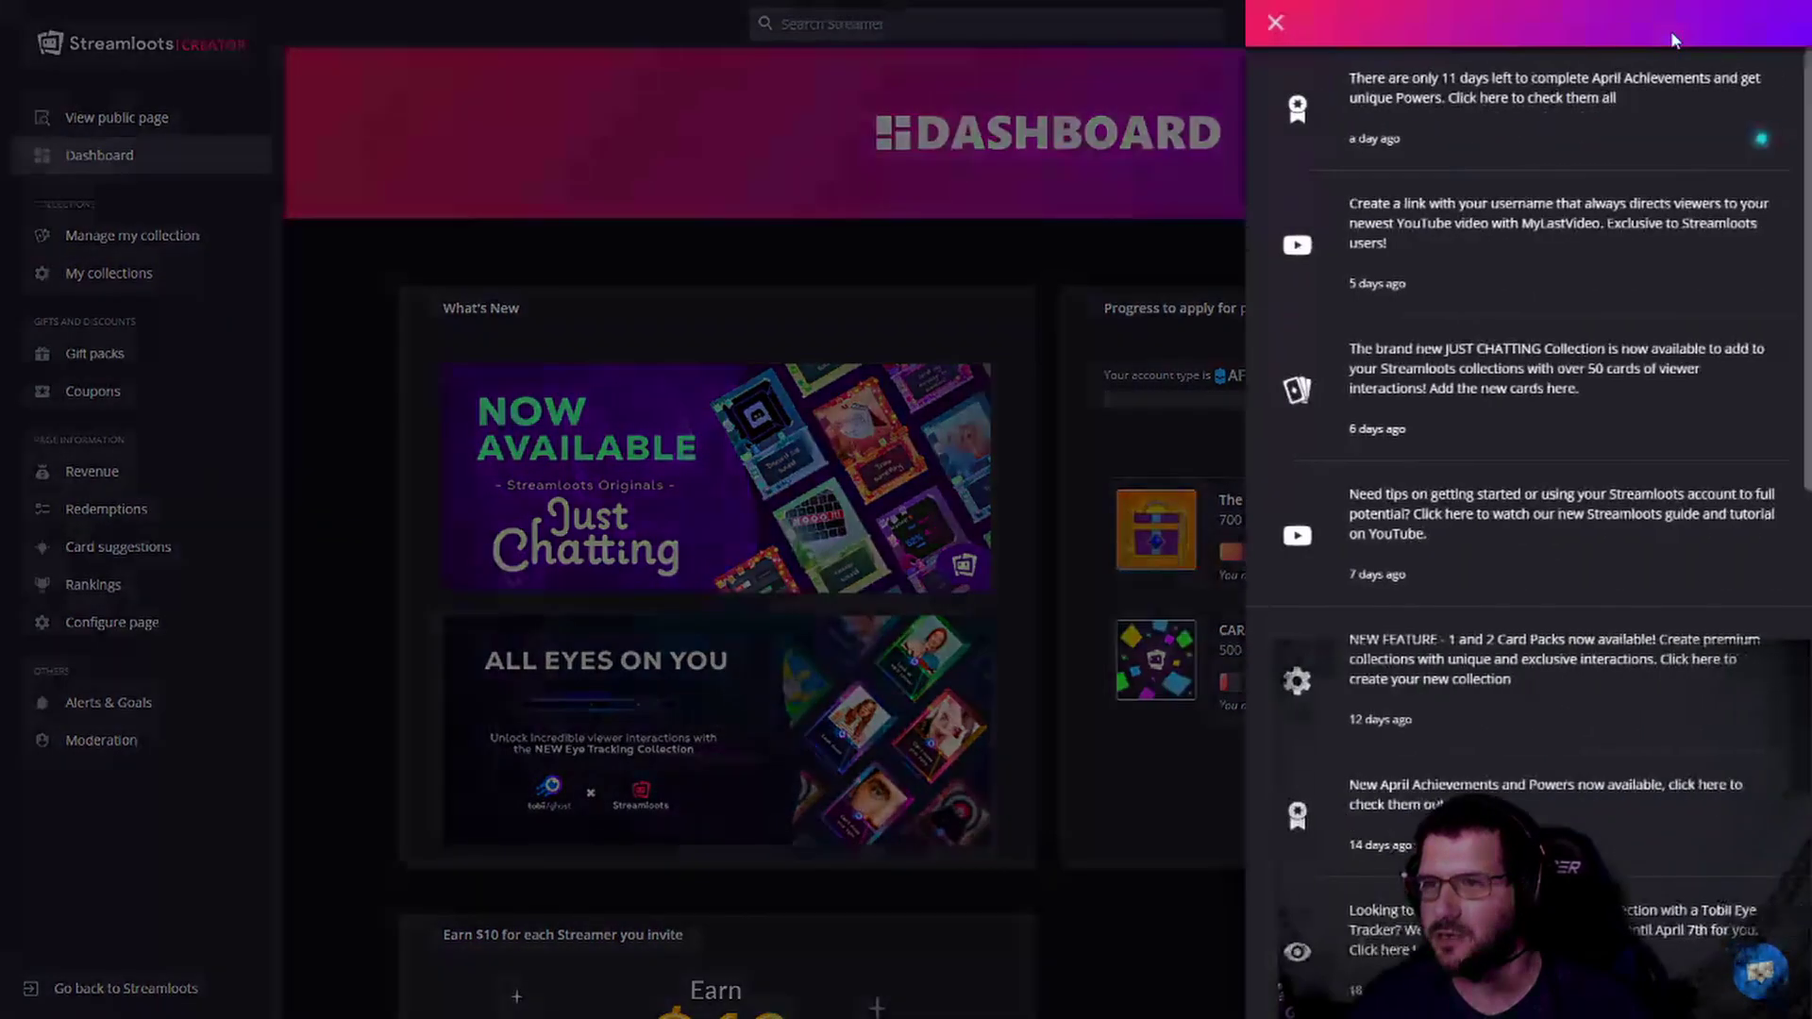
left_click(1269, 20)
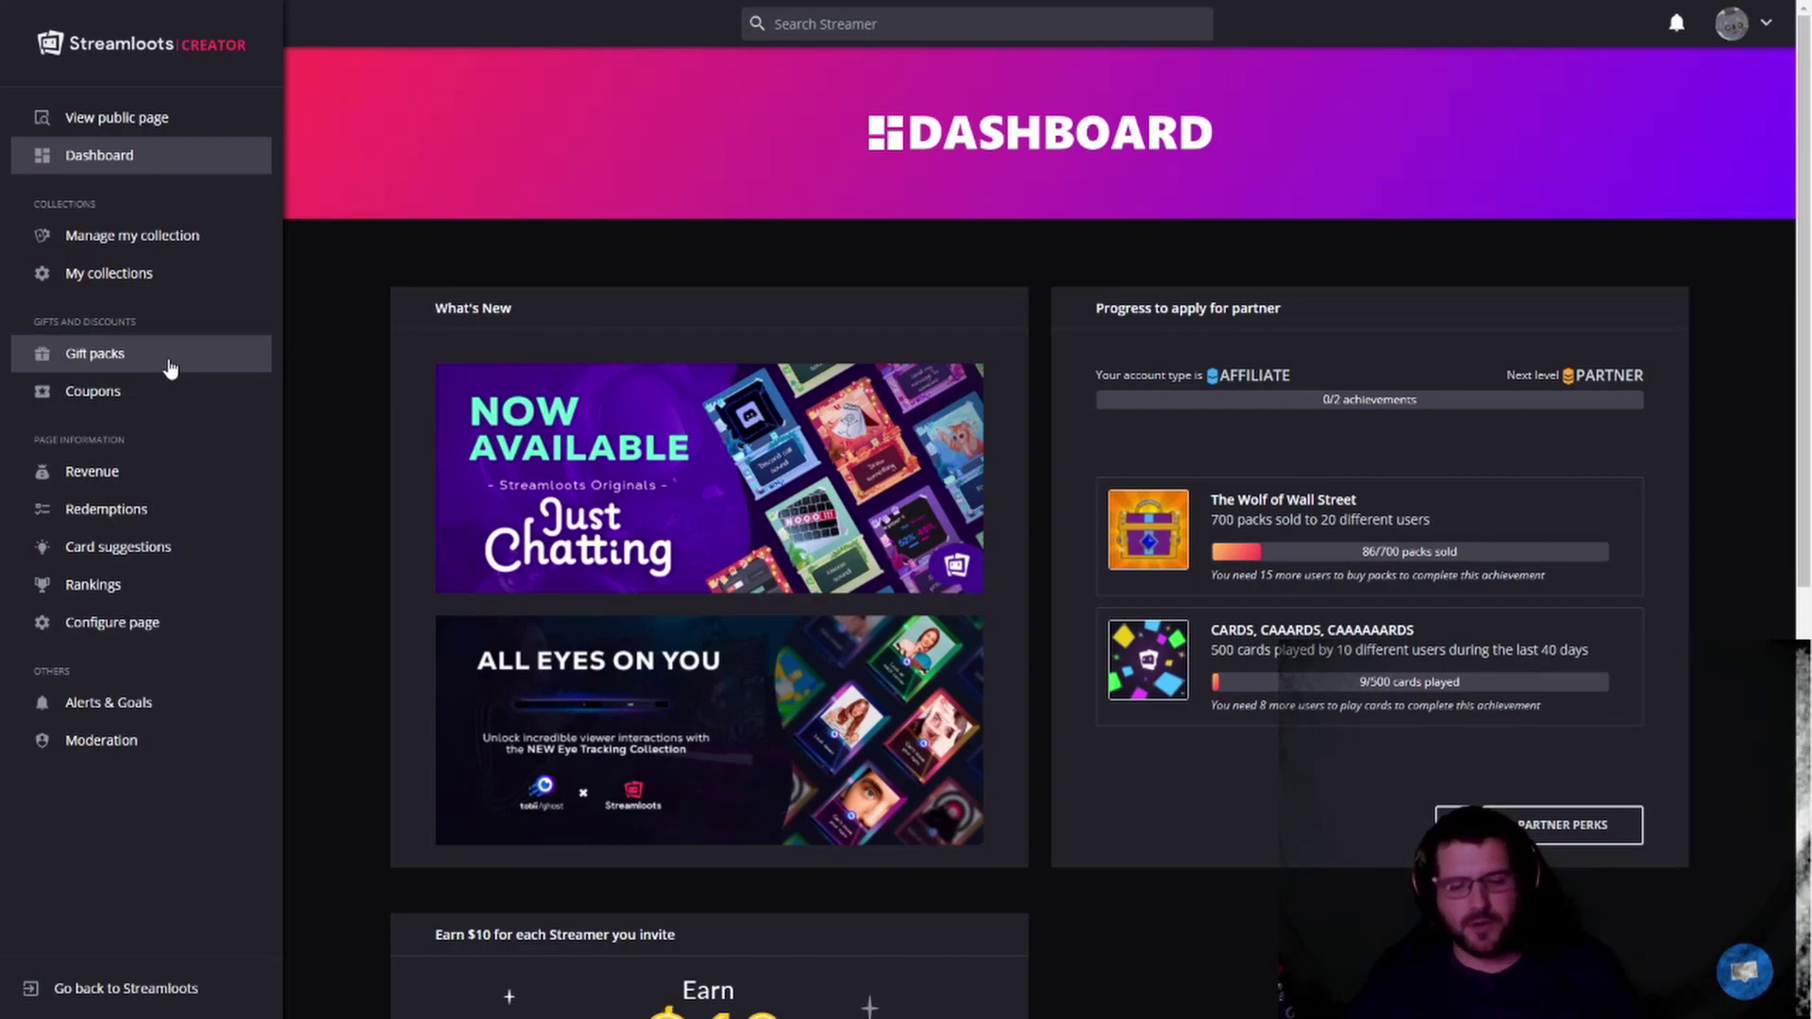
scroll(578, 464, "down", 5)
scroll(578, 464, "up", 3)
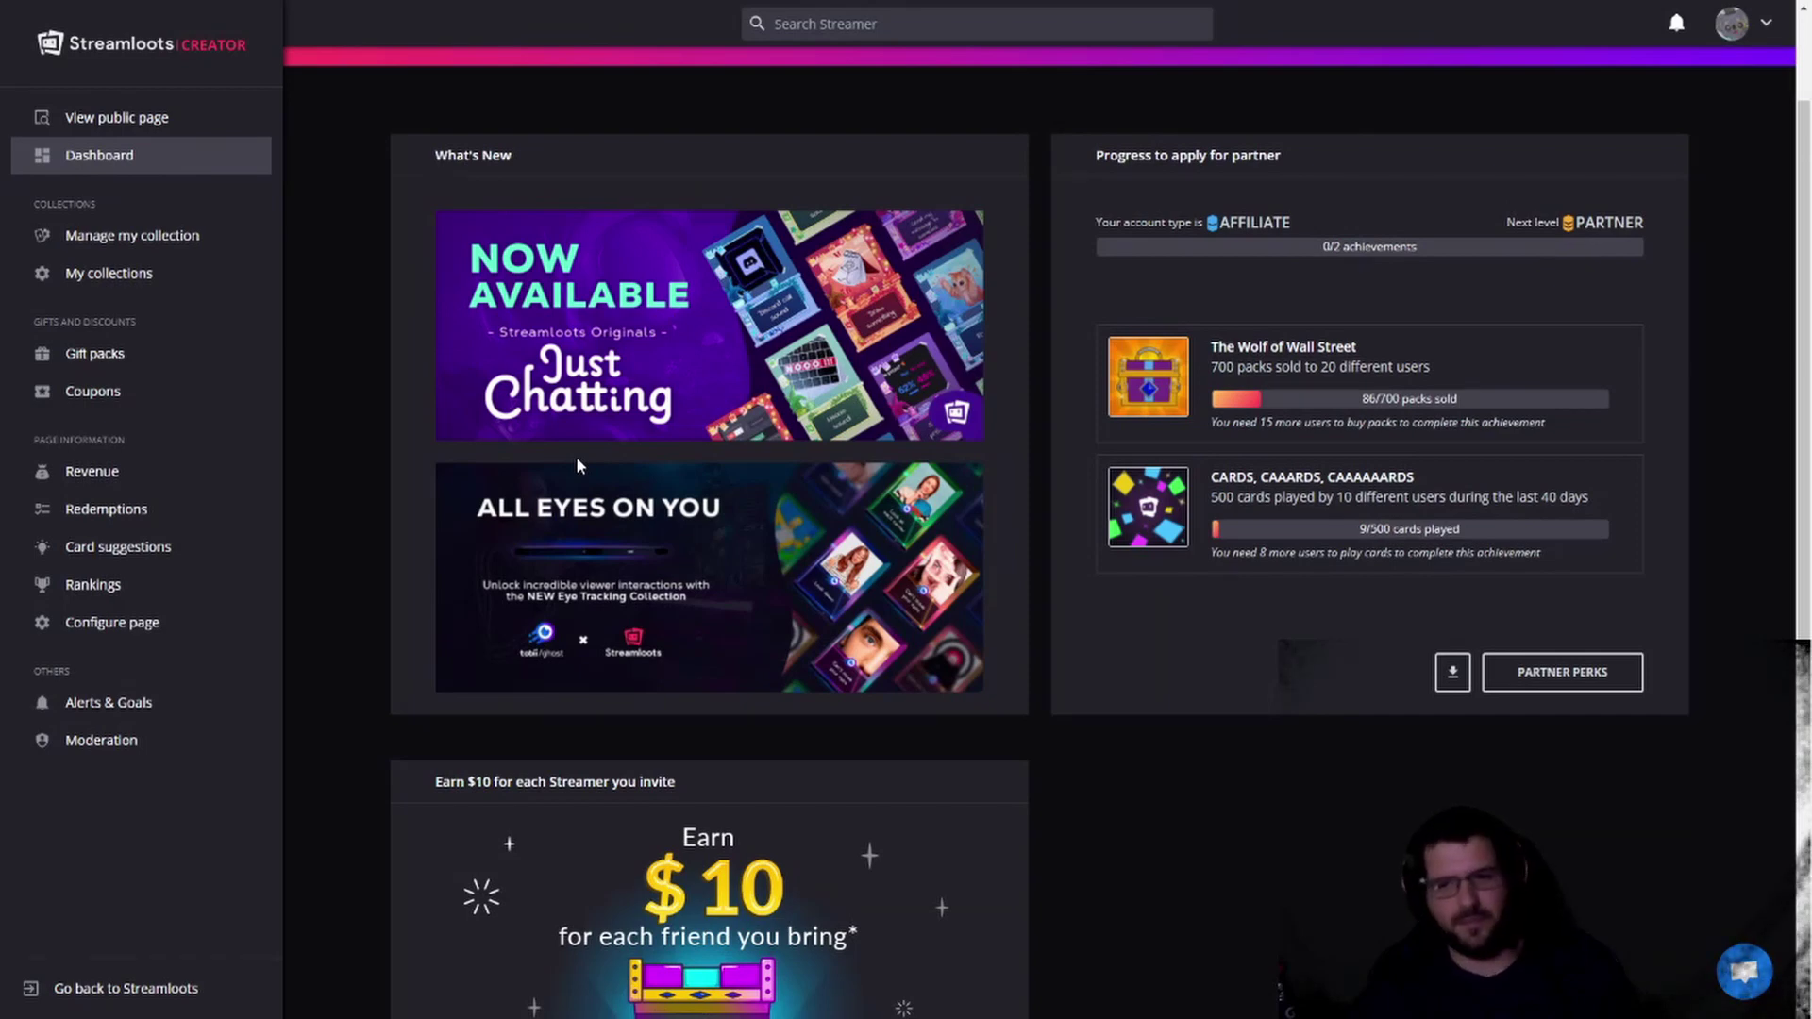
Step: View the options for adding a card to the Battle Royale collection, close them, and dismiss the pack pricing recommendation
left_click(179, 241)
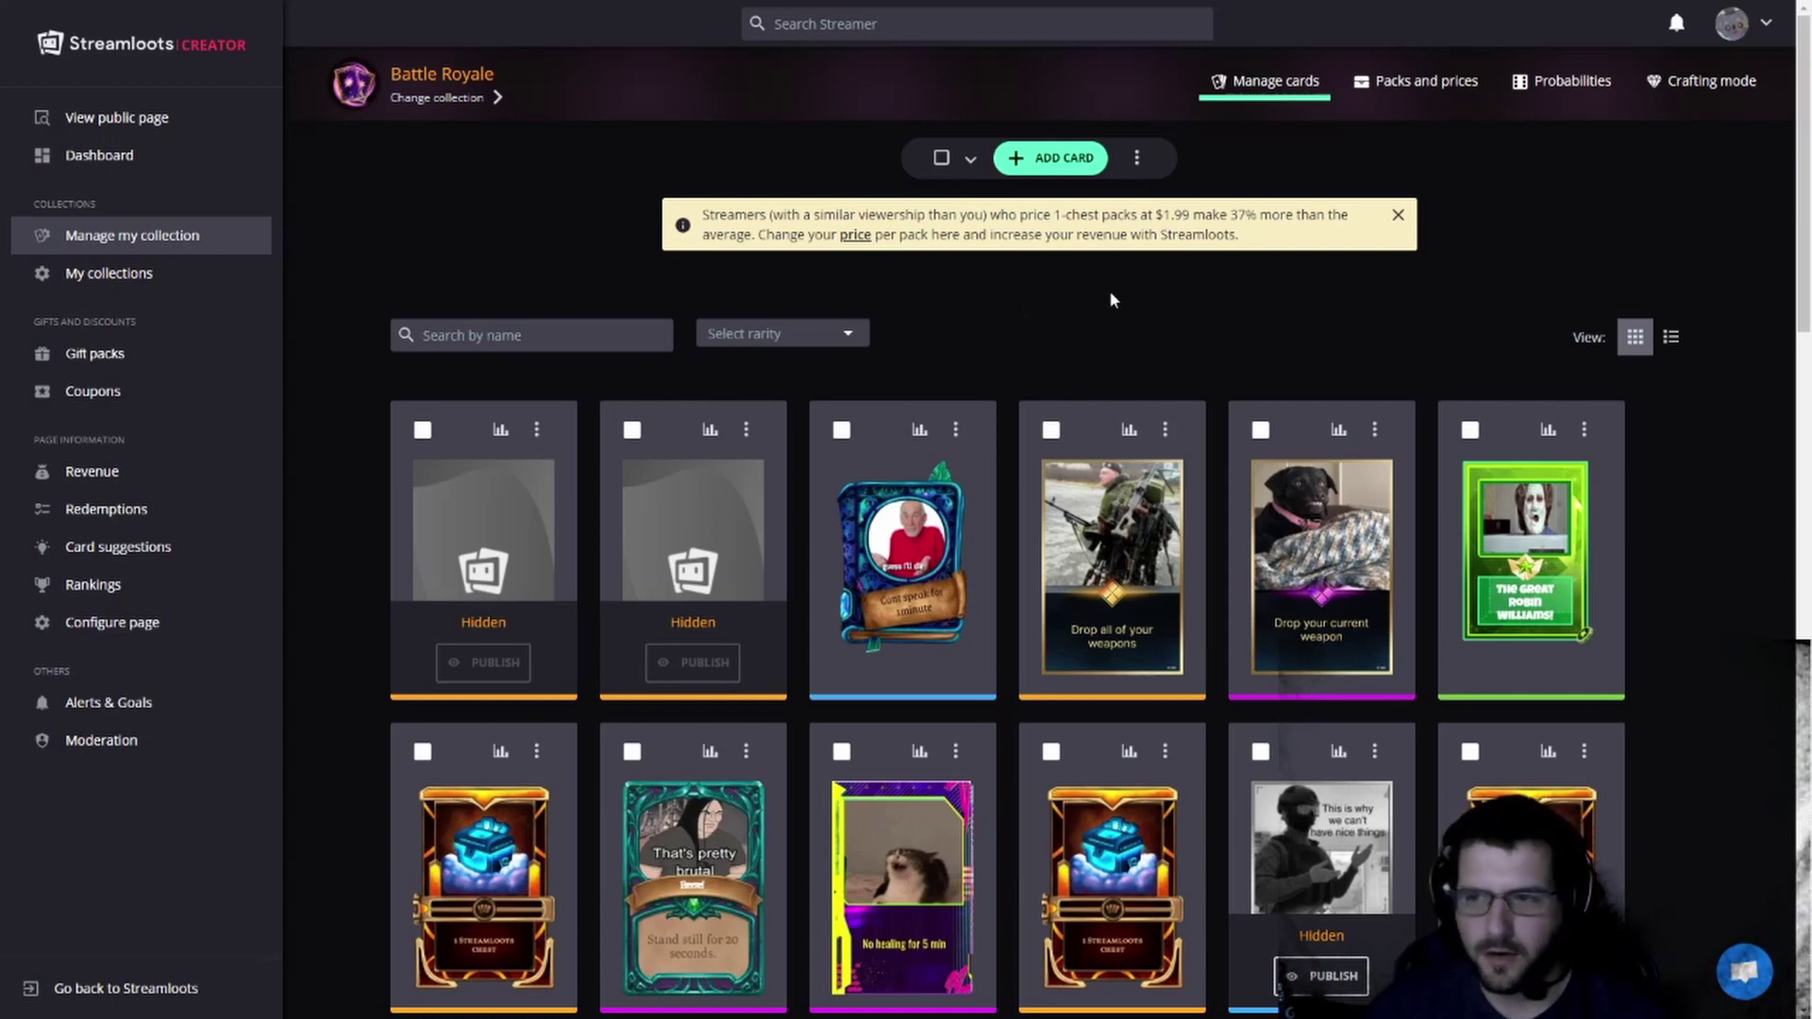
left_click(1039, 155)
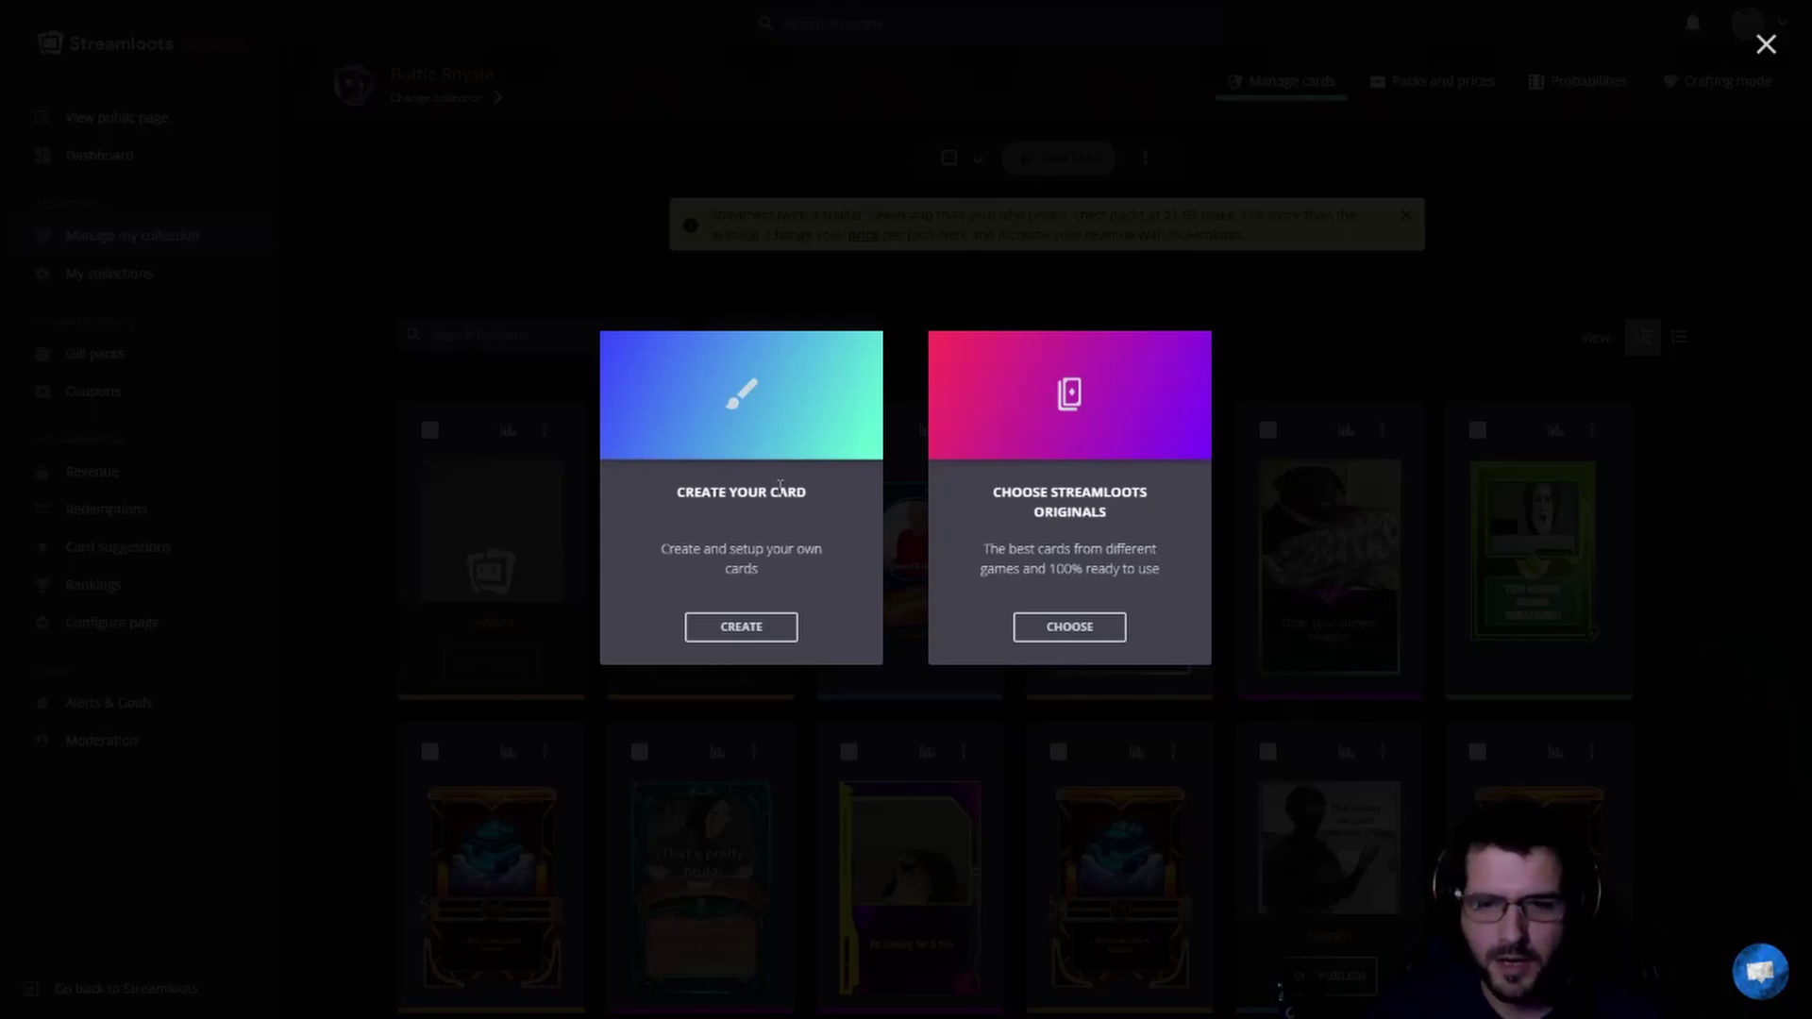
left_click(983, 331)
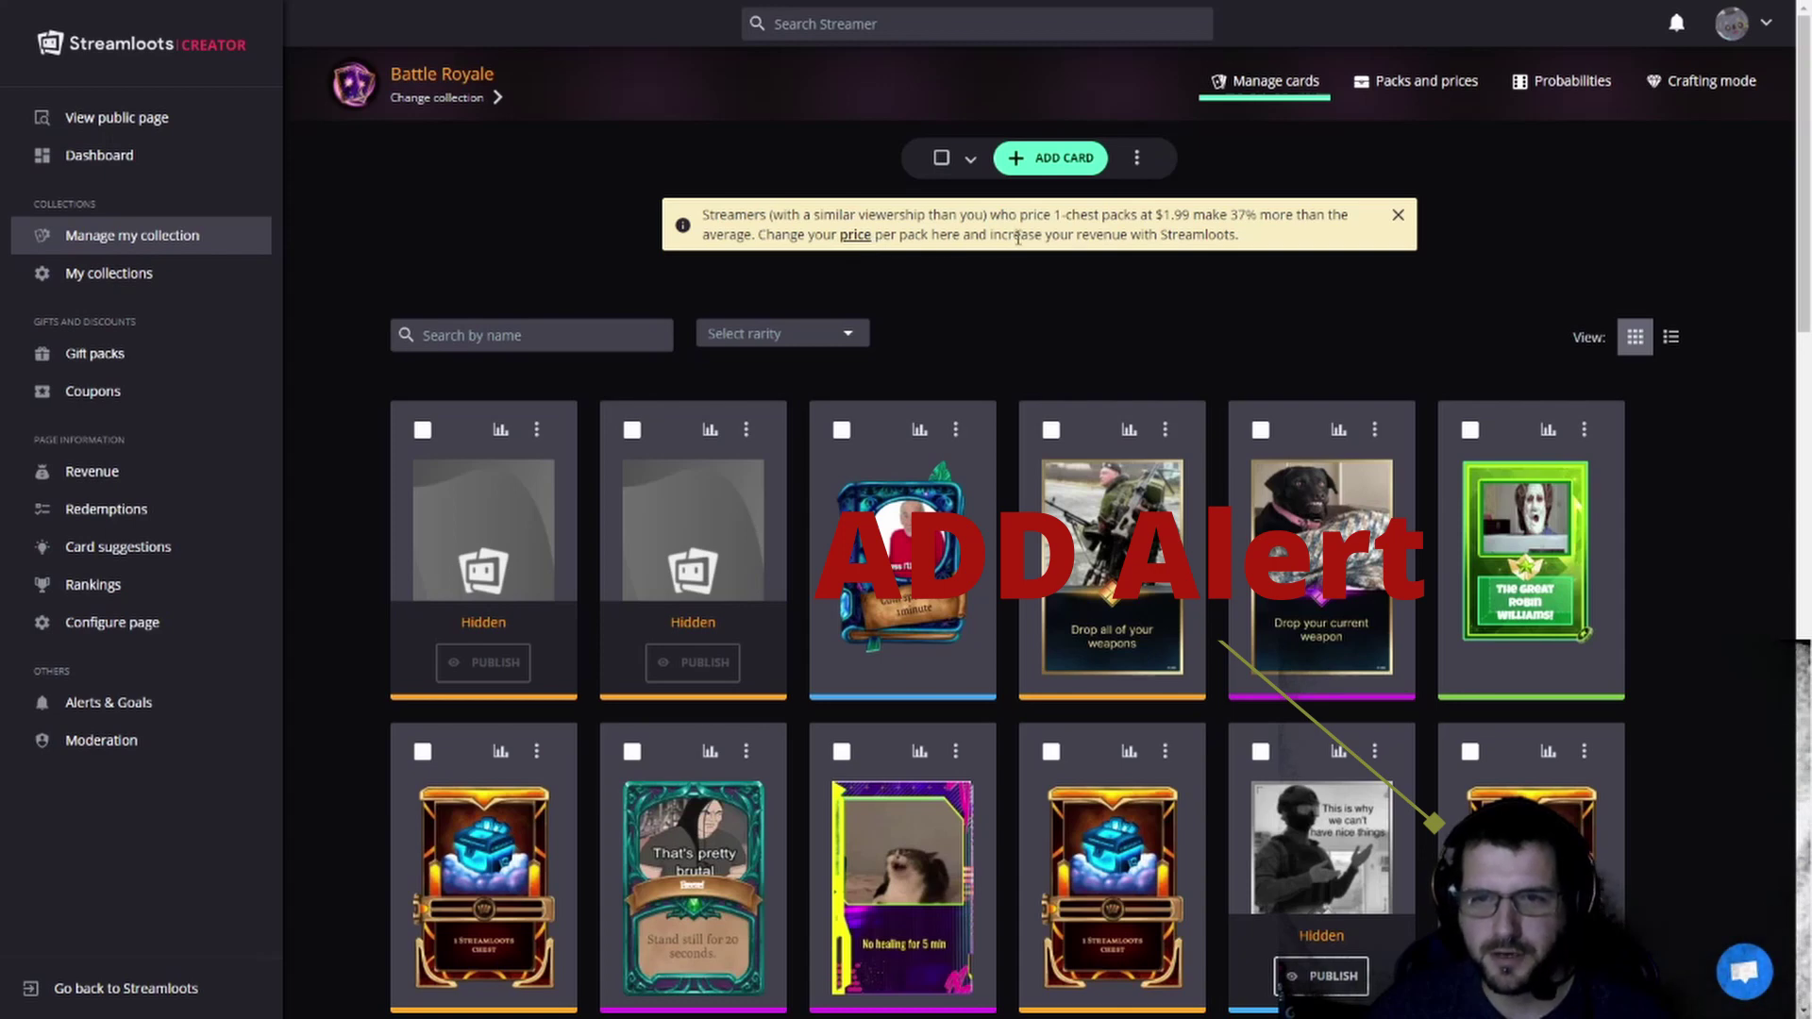
left_click(1399, 215)
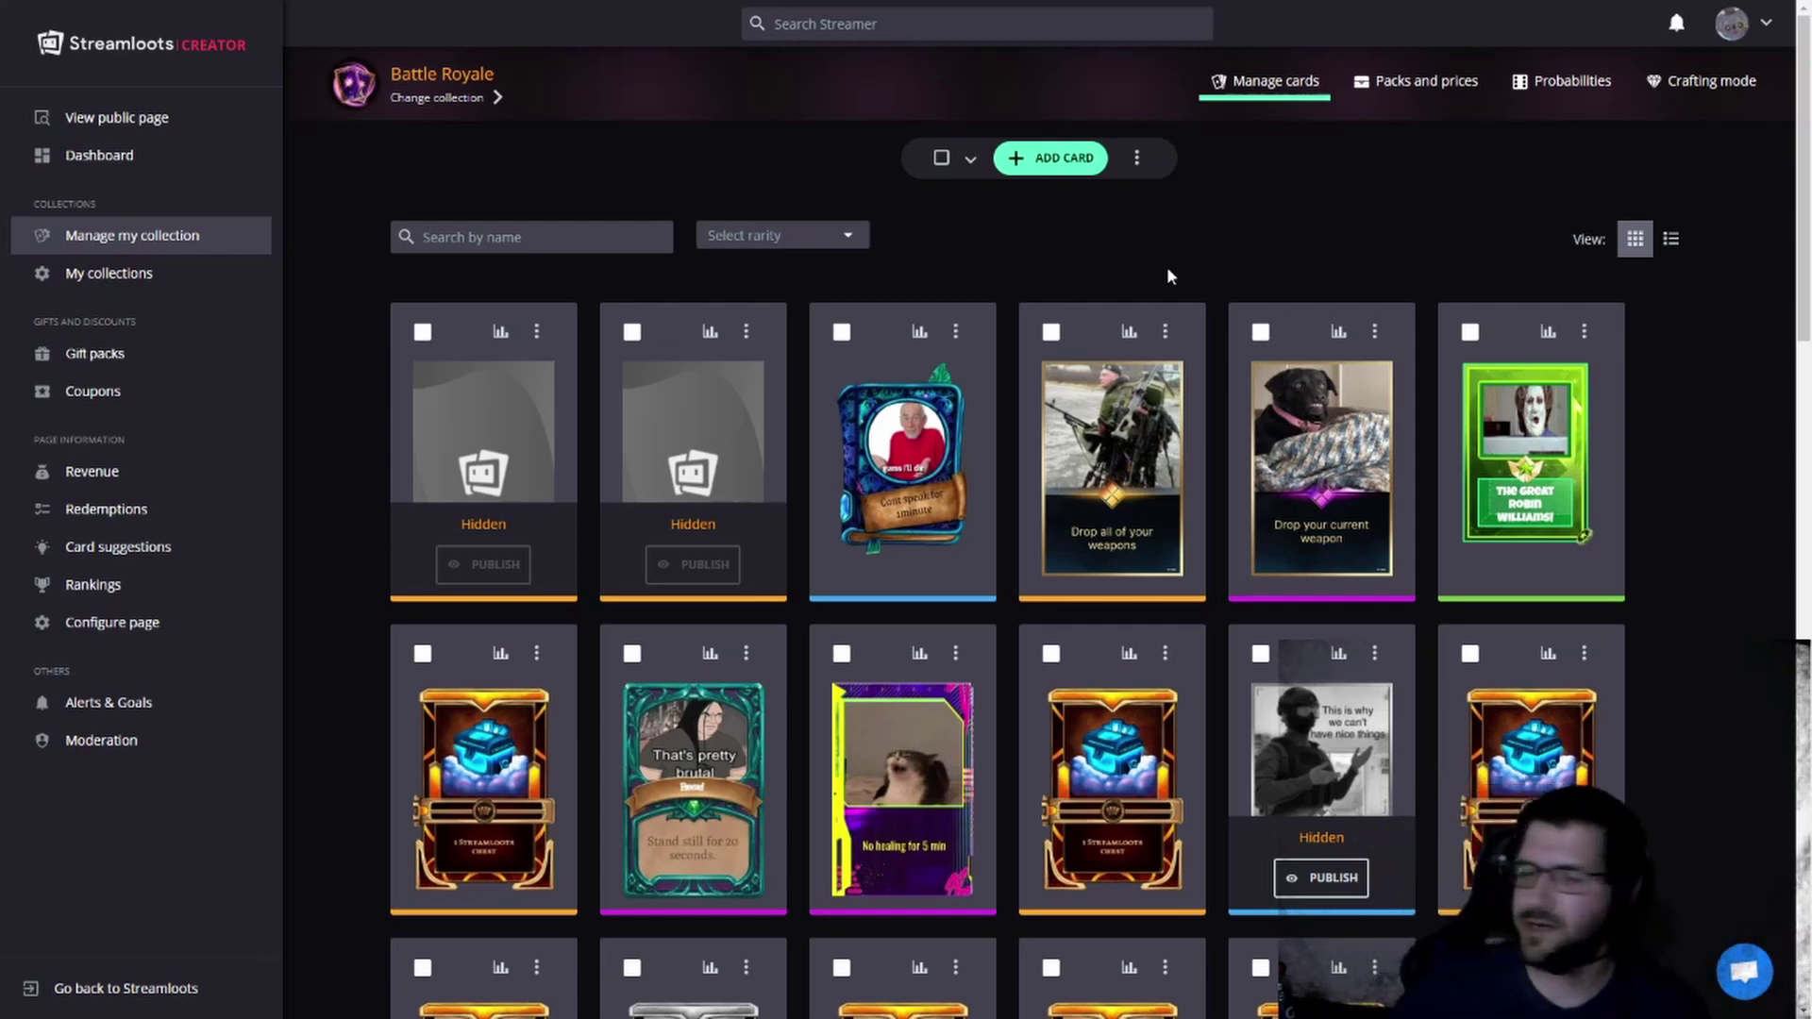
Step: Examine the collection's packs and prices, including the single-chest pack's price and purchase alert settings
left_click(1407, 85)
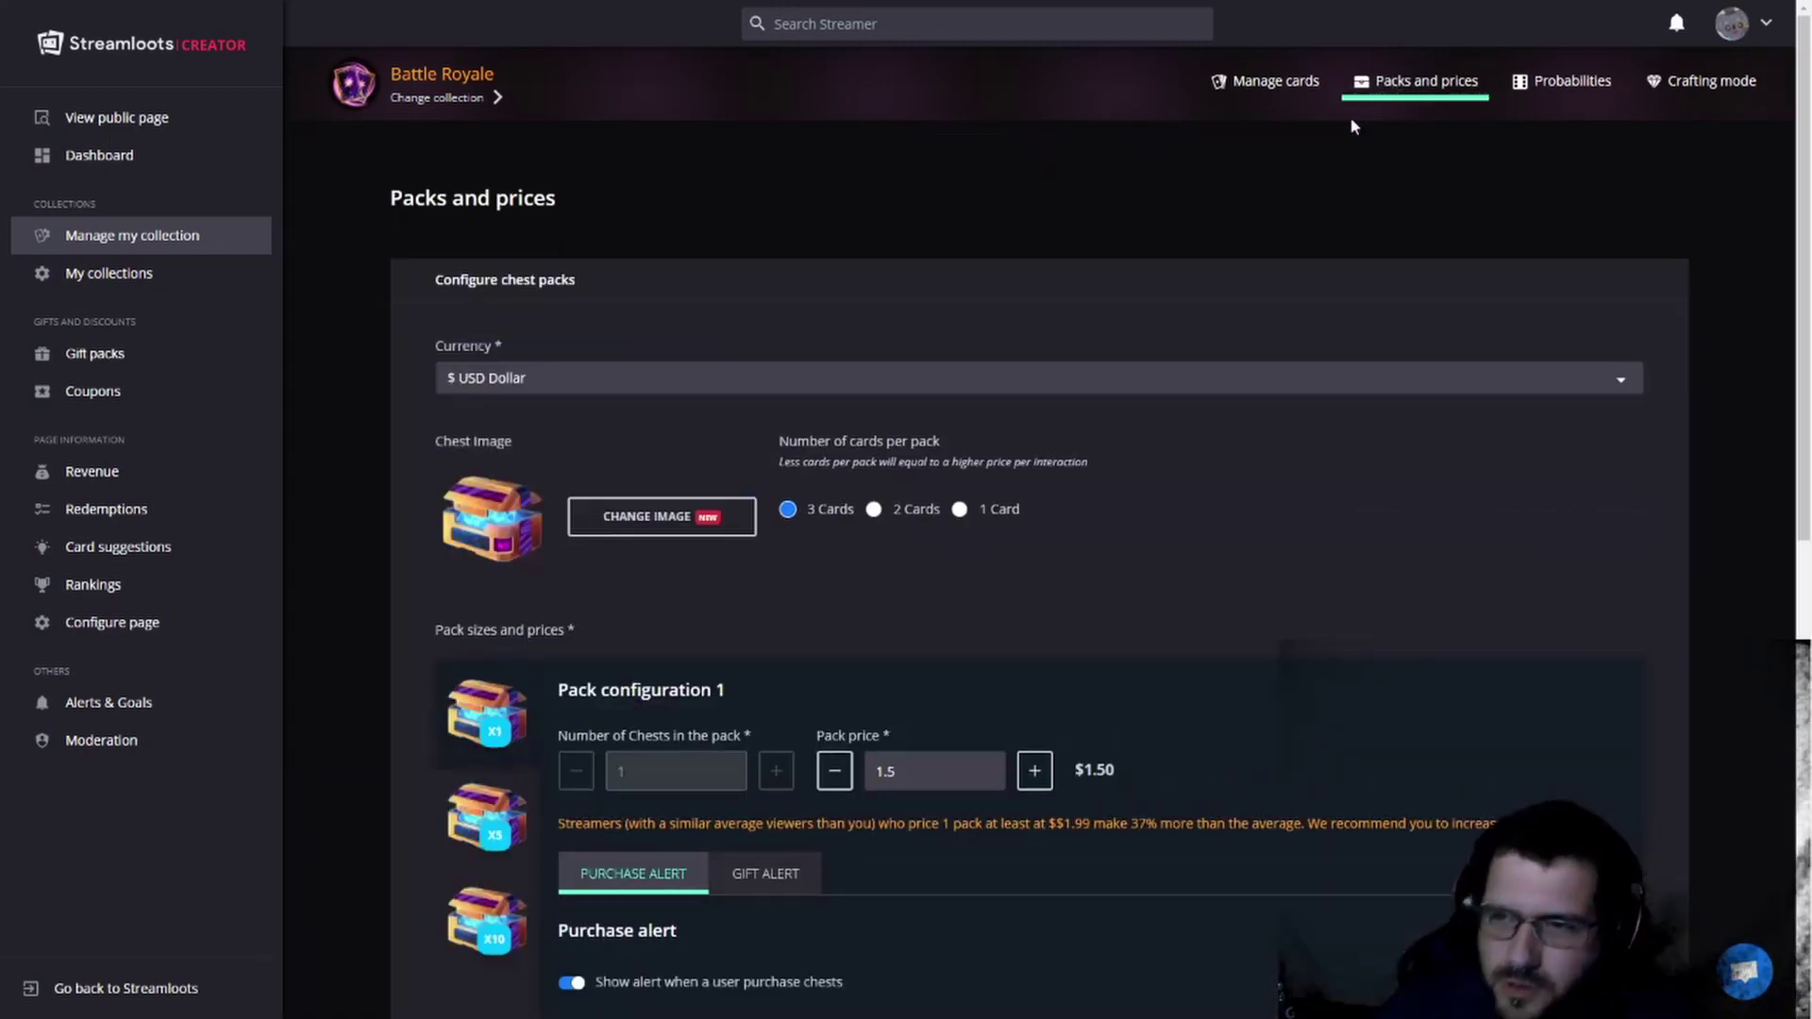
scroll(746, 357, "down", 3)
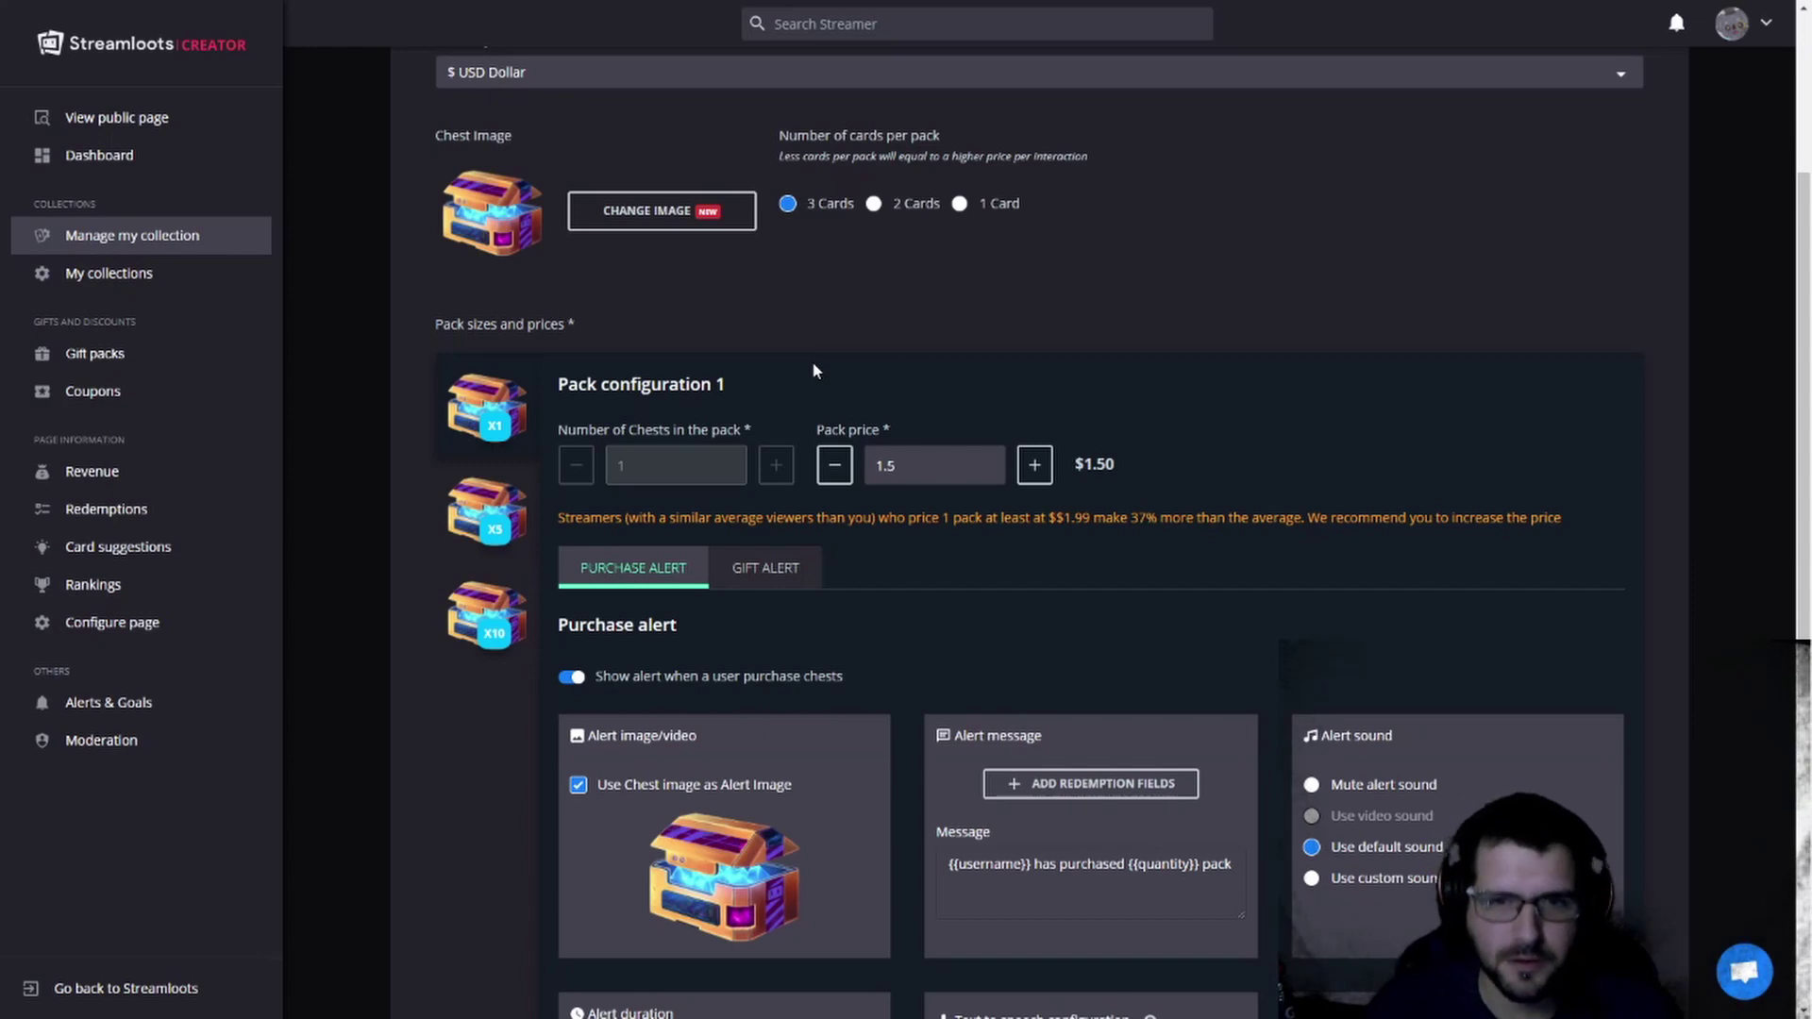
scroll(817, 370, "down", 2)
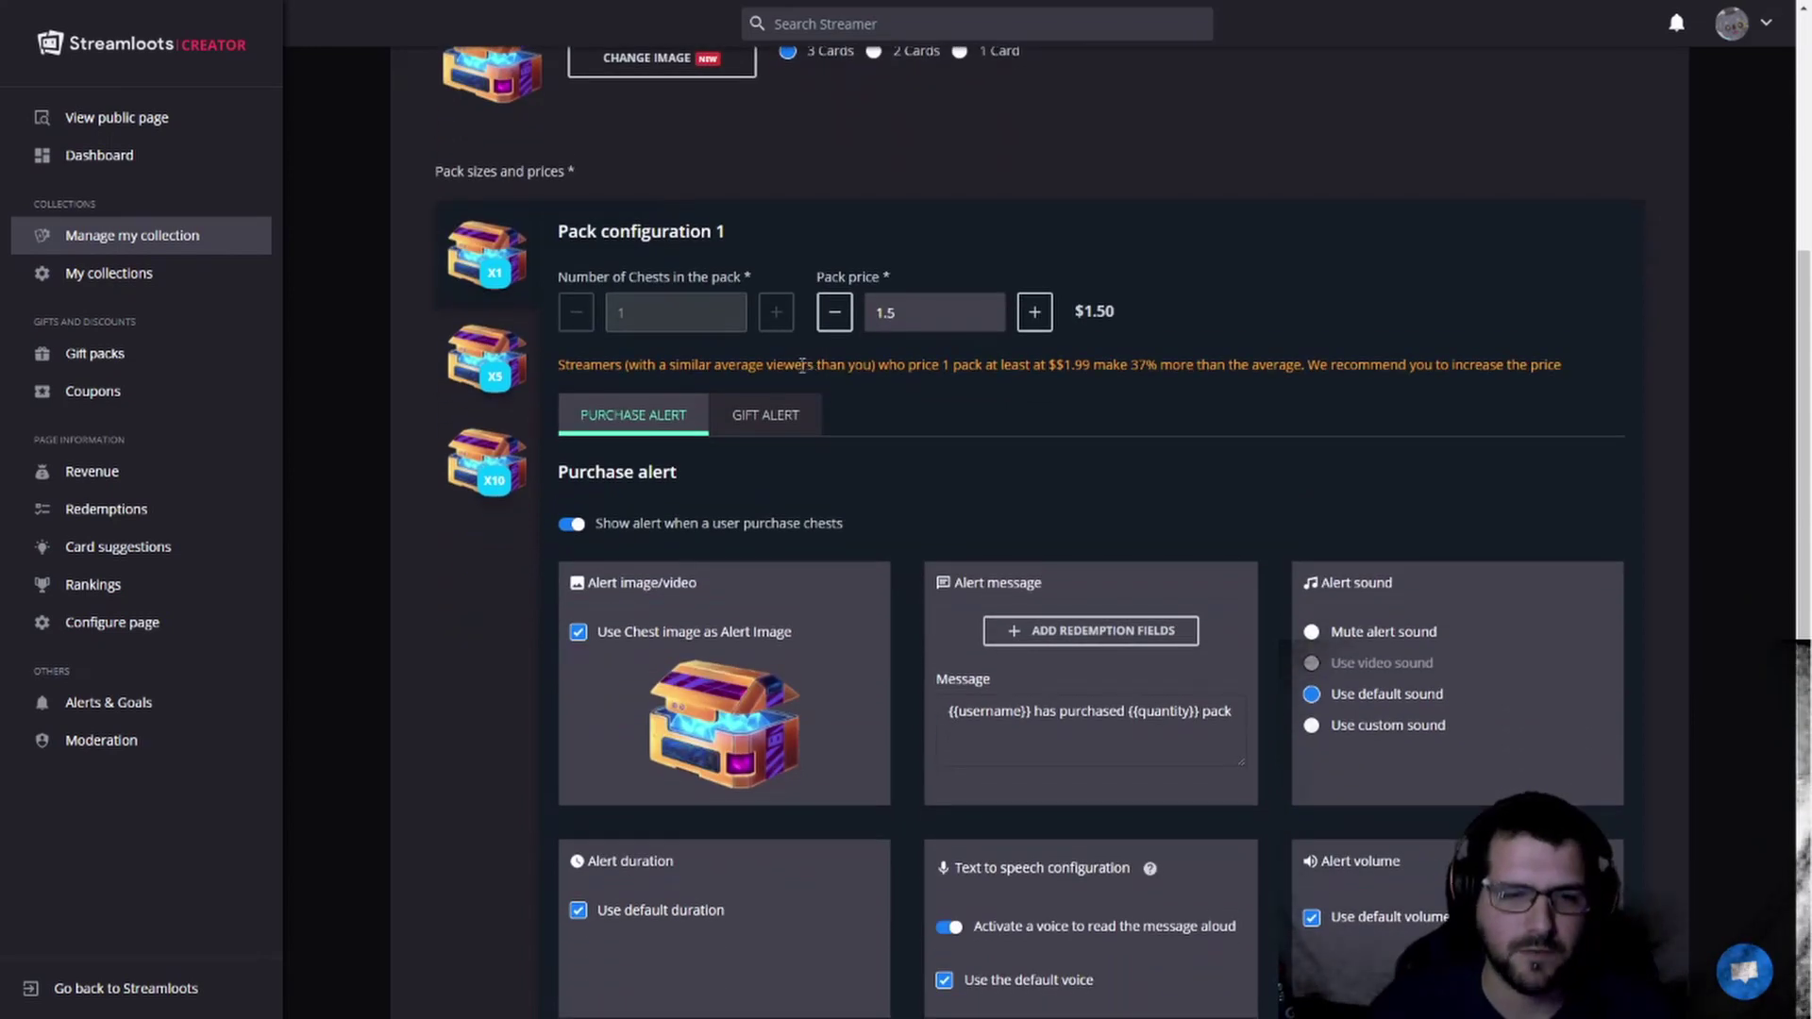
scroll(720, 424, "down", 2)
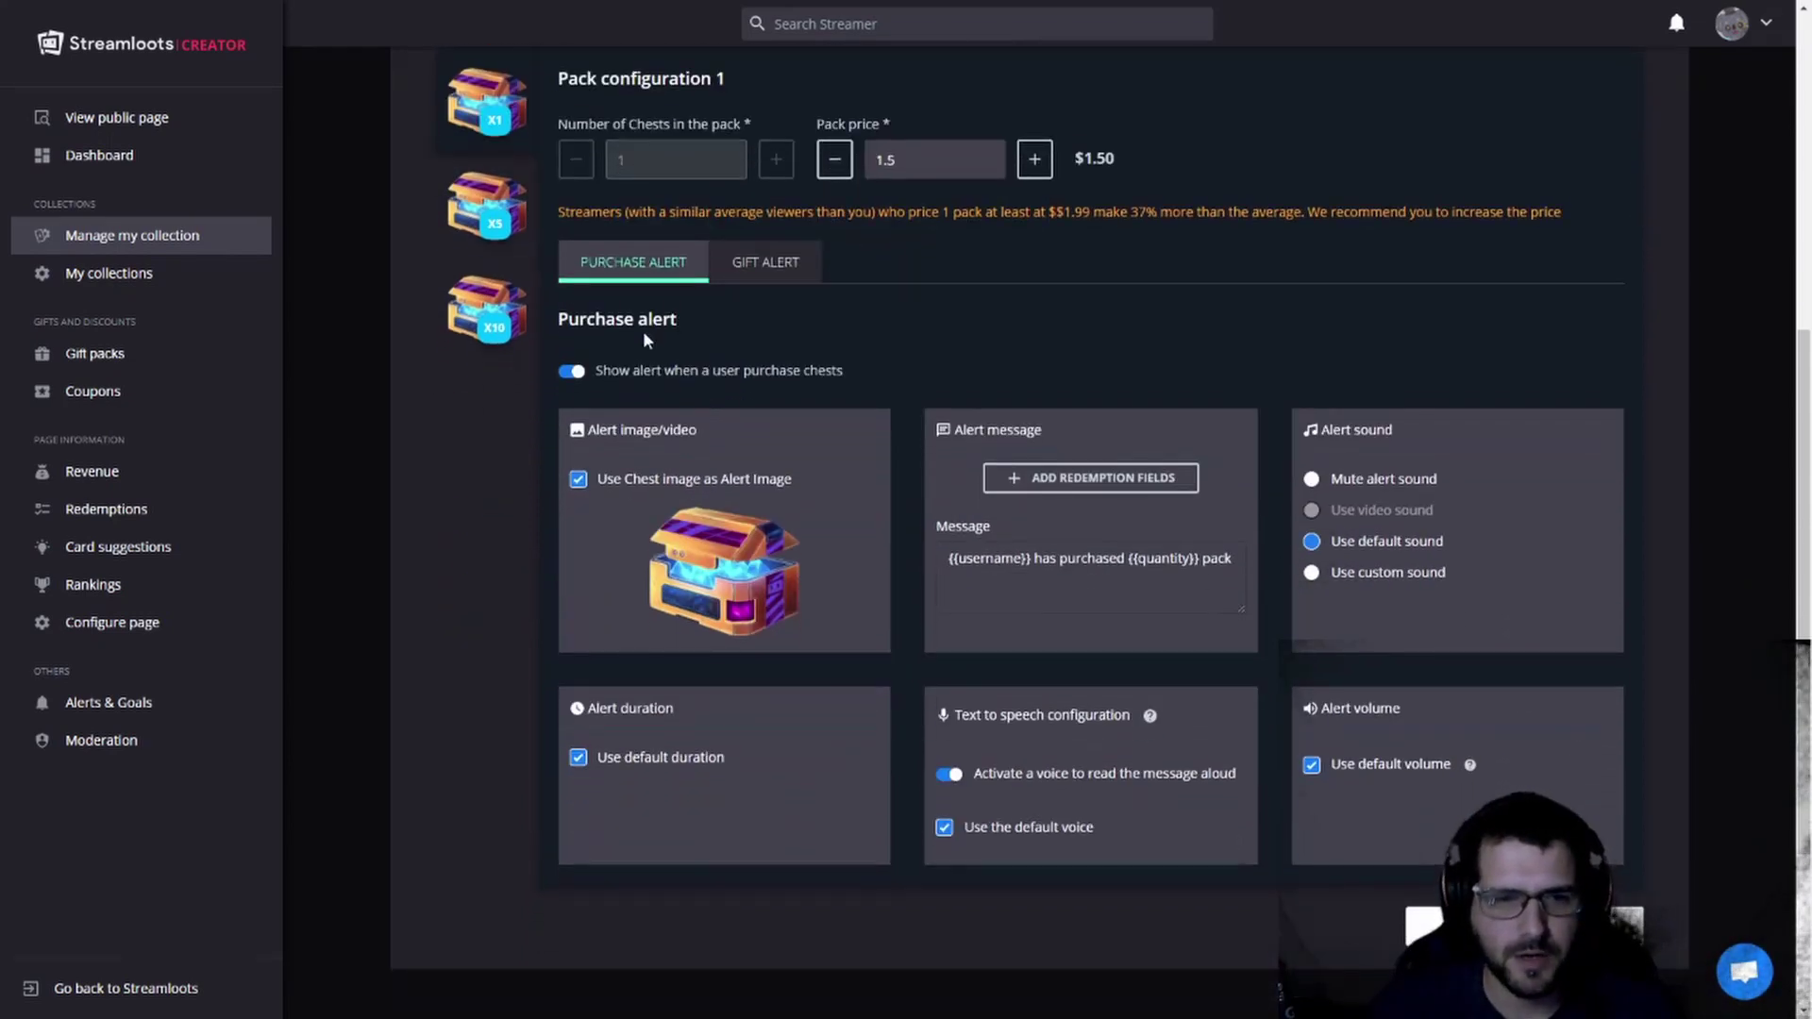
scroll(605, 516, "up", 6)
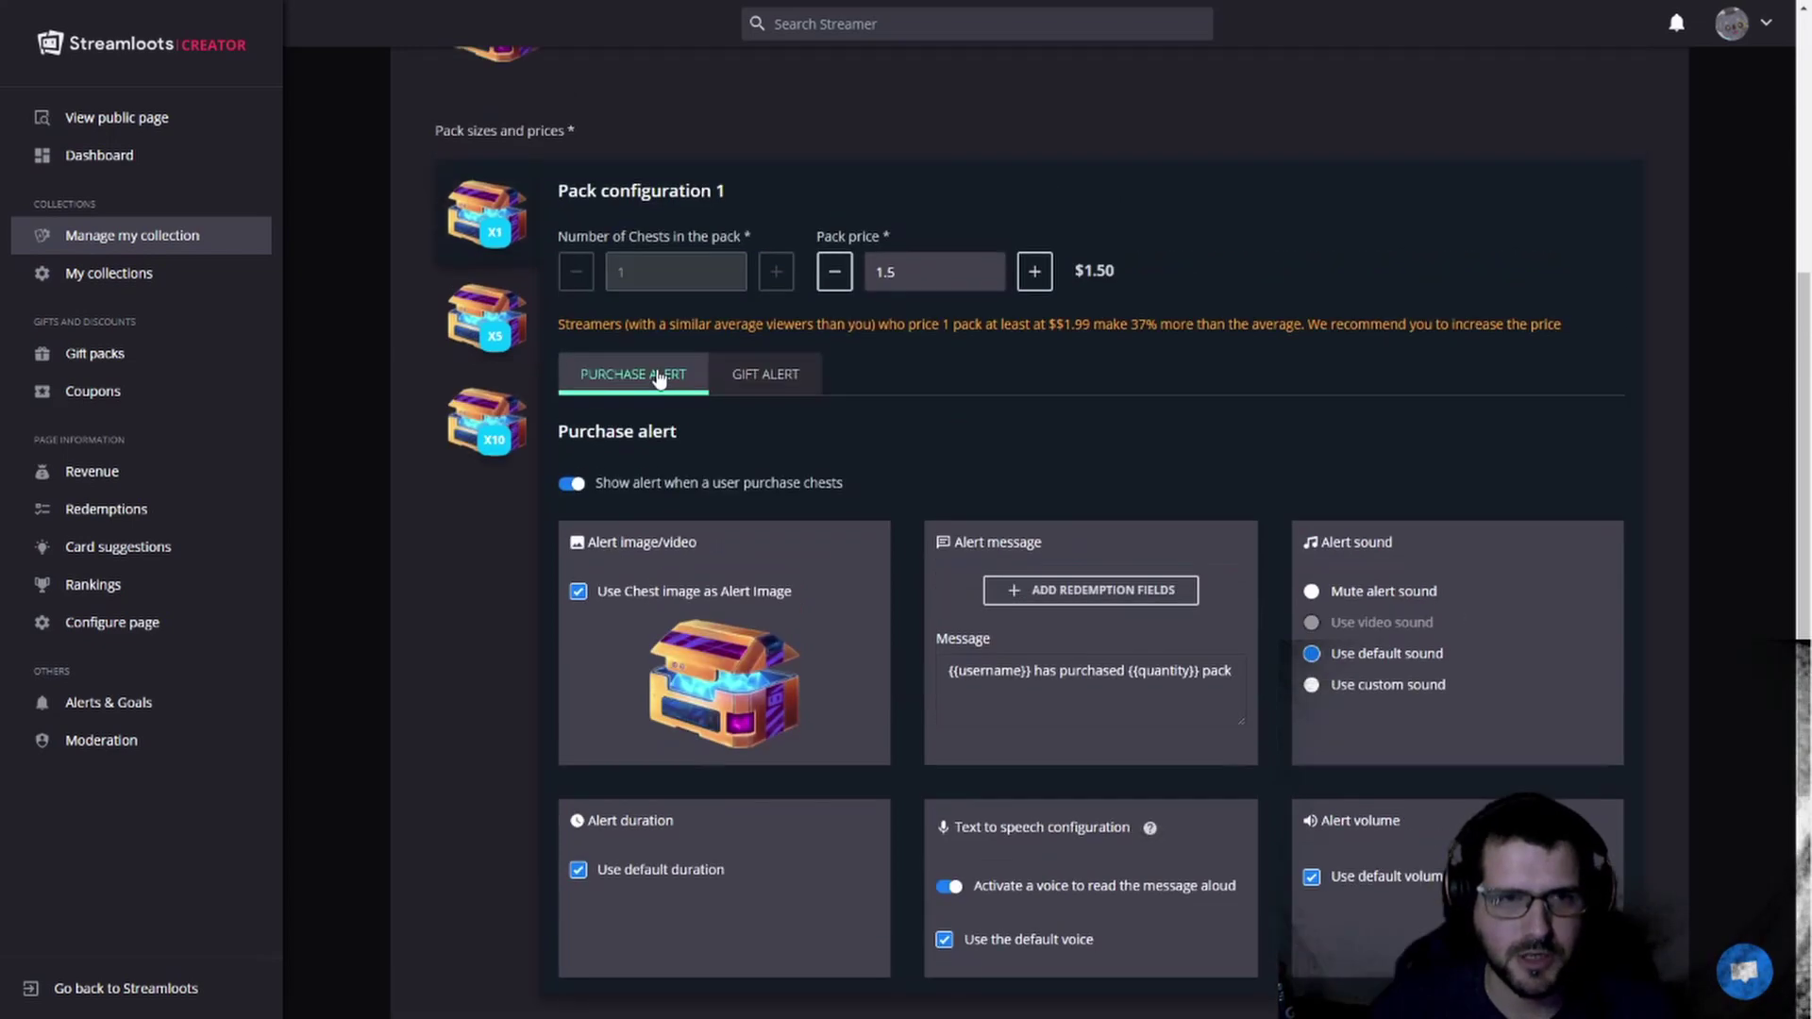
scroll(557, 406, "down", 5)
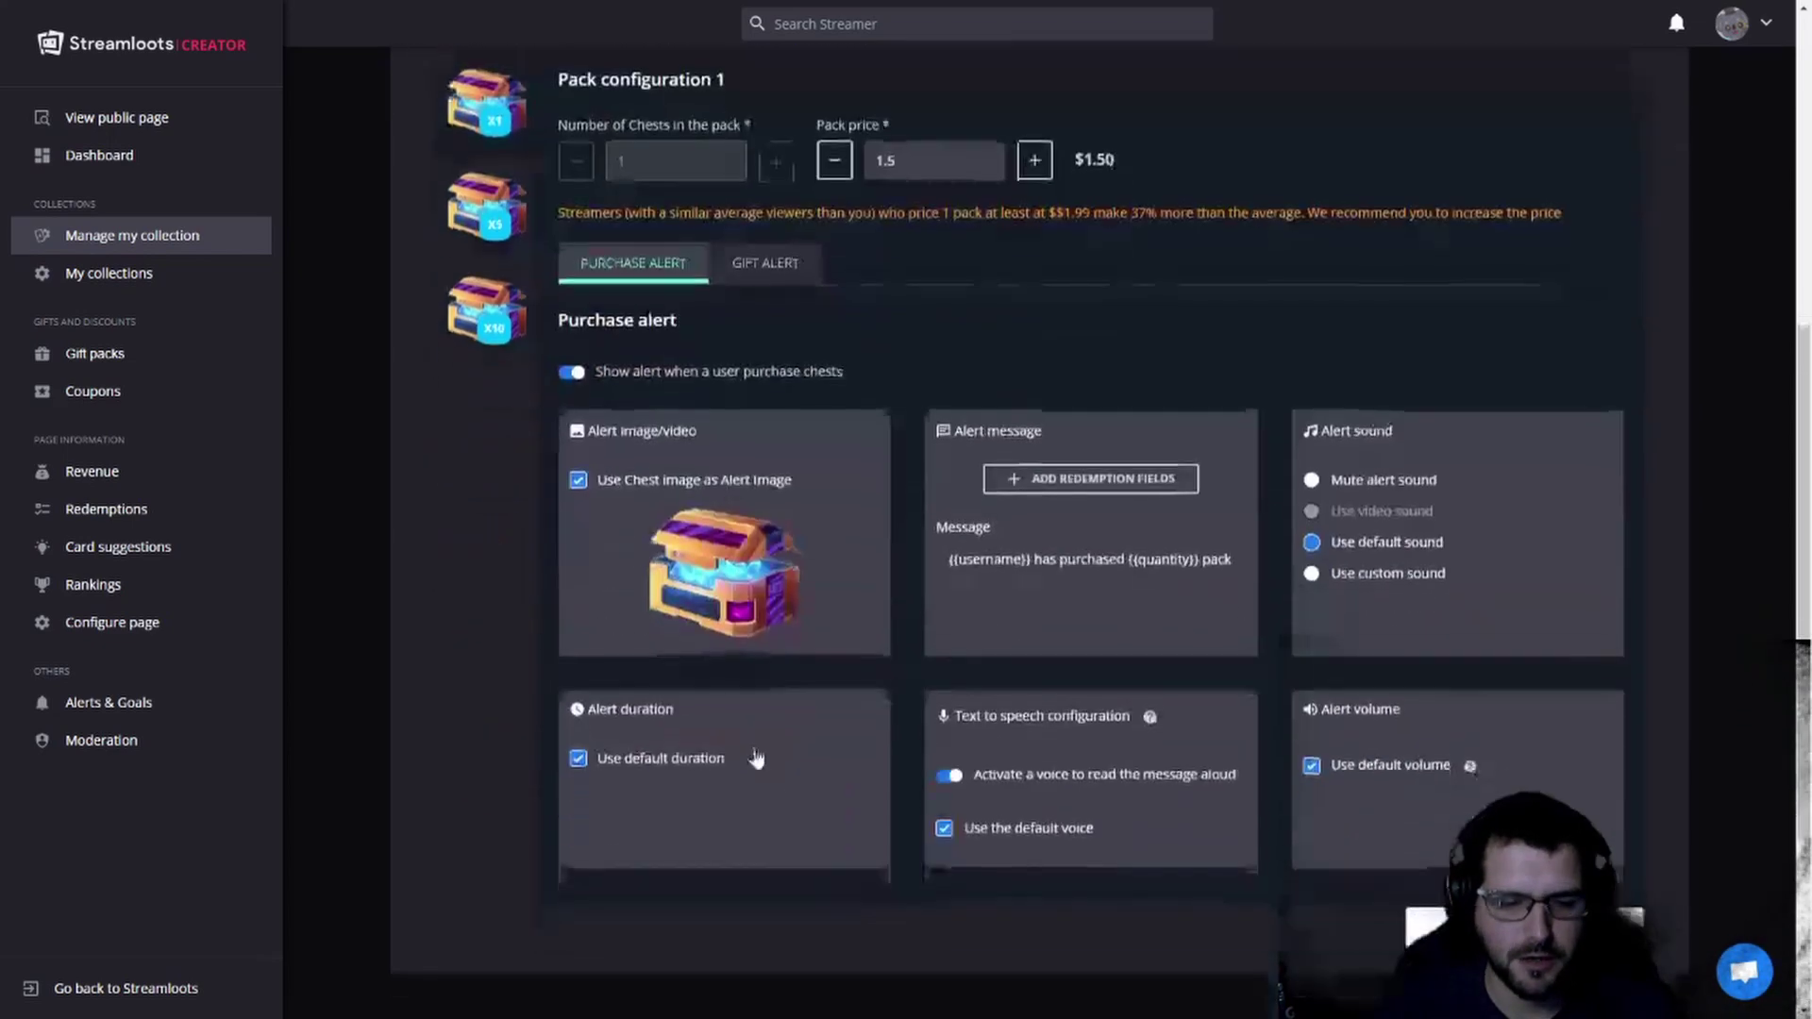
Step: Browse the available chest images and set the chest image to the green camouflage crate from the Streamer group
scroll(732, 576, "up", 3)
left_click(637, 210)
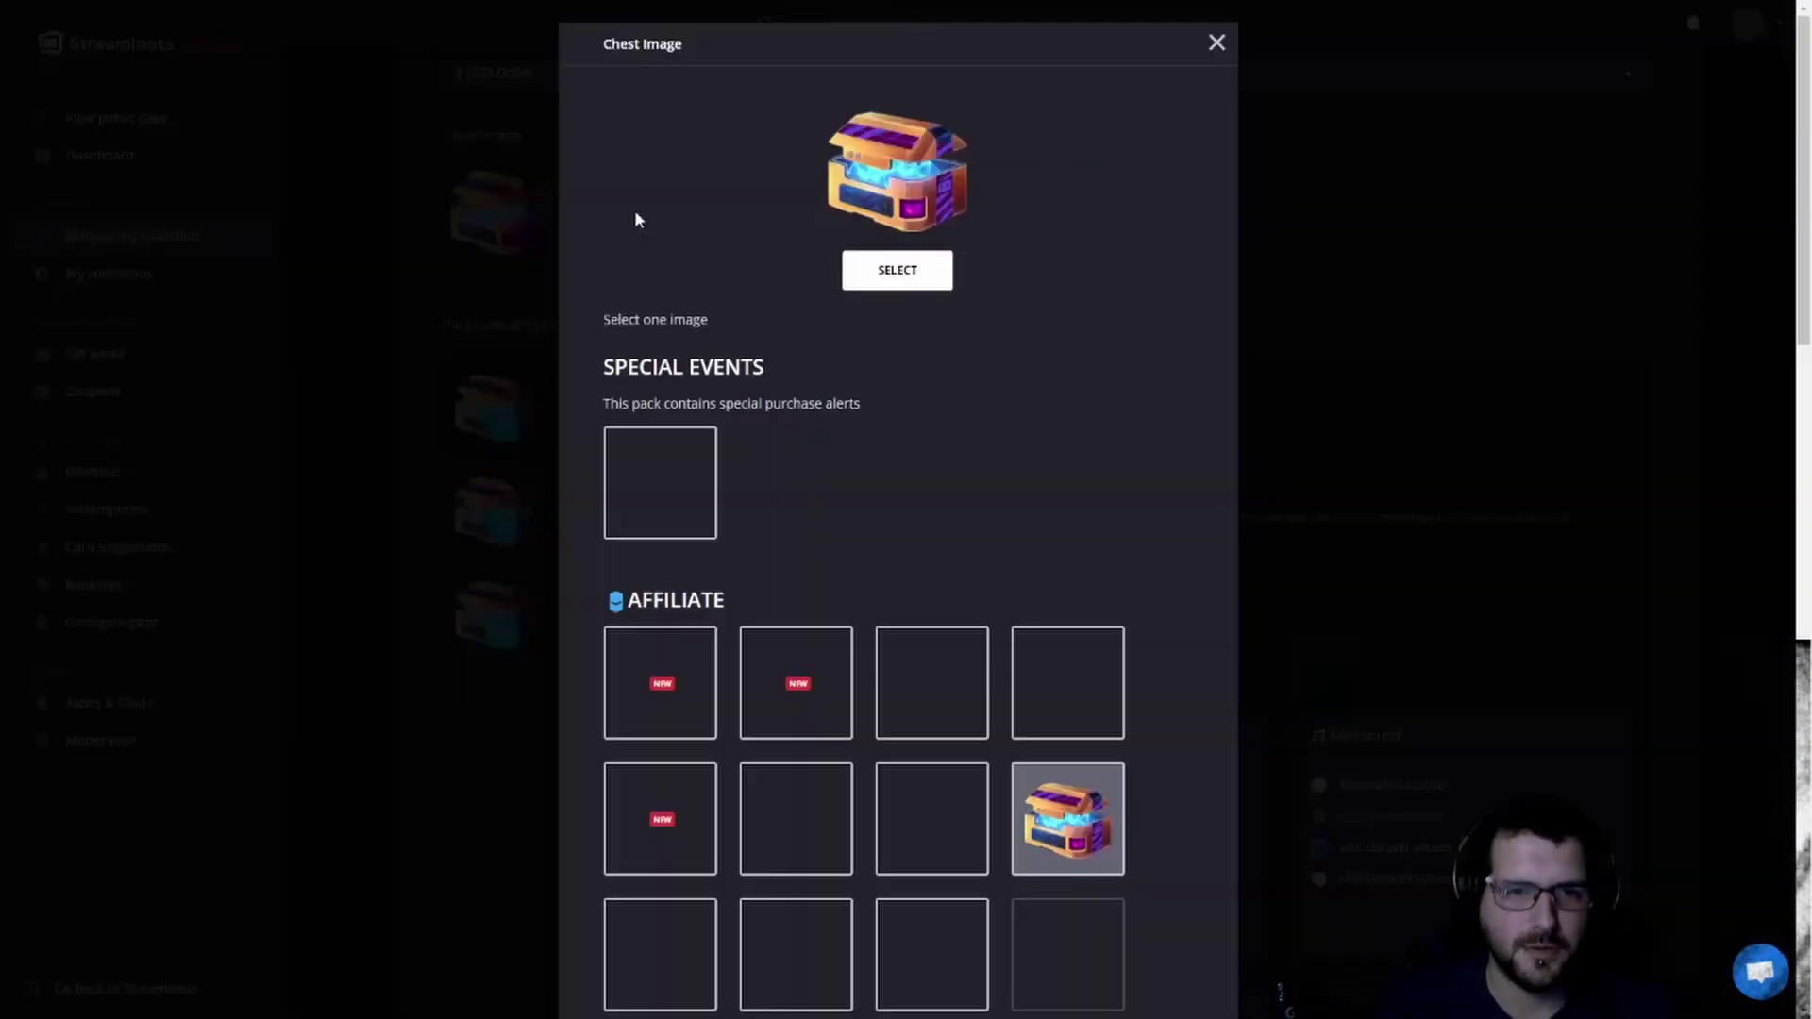
scroll(814, 611, "down", 3)
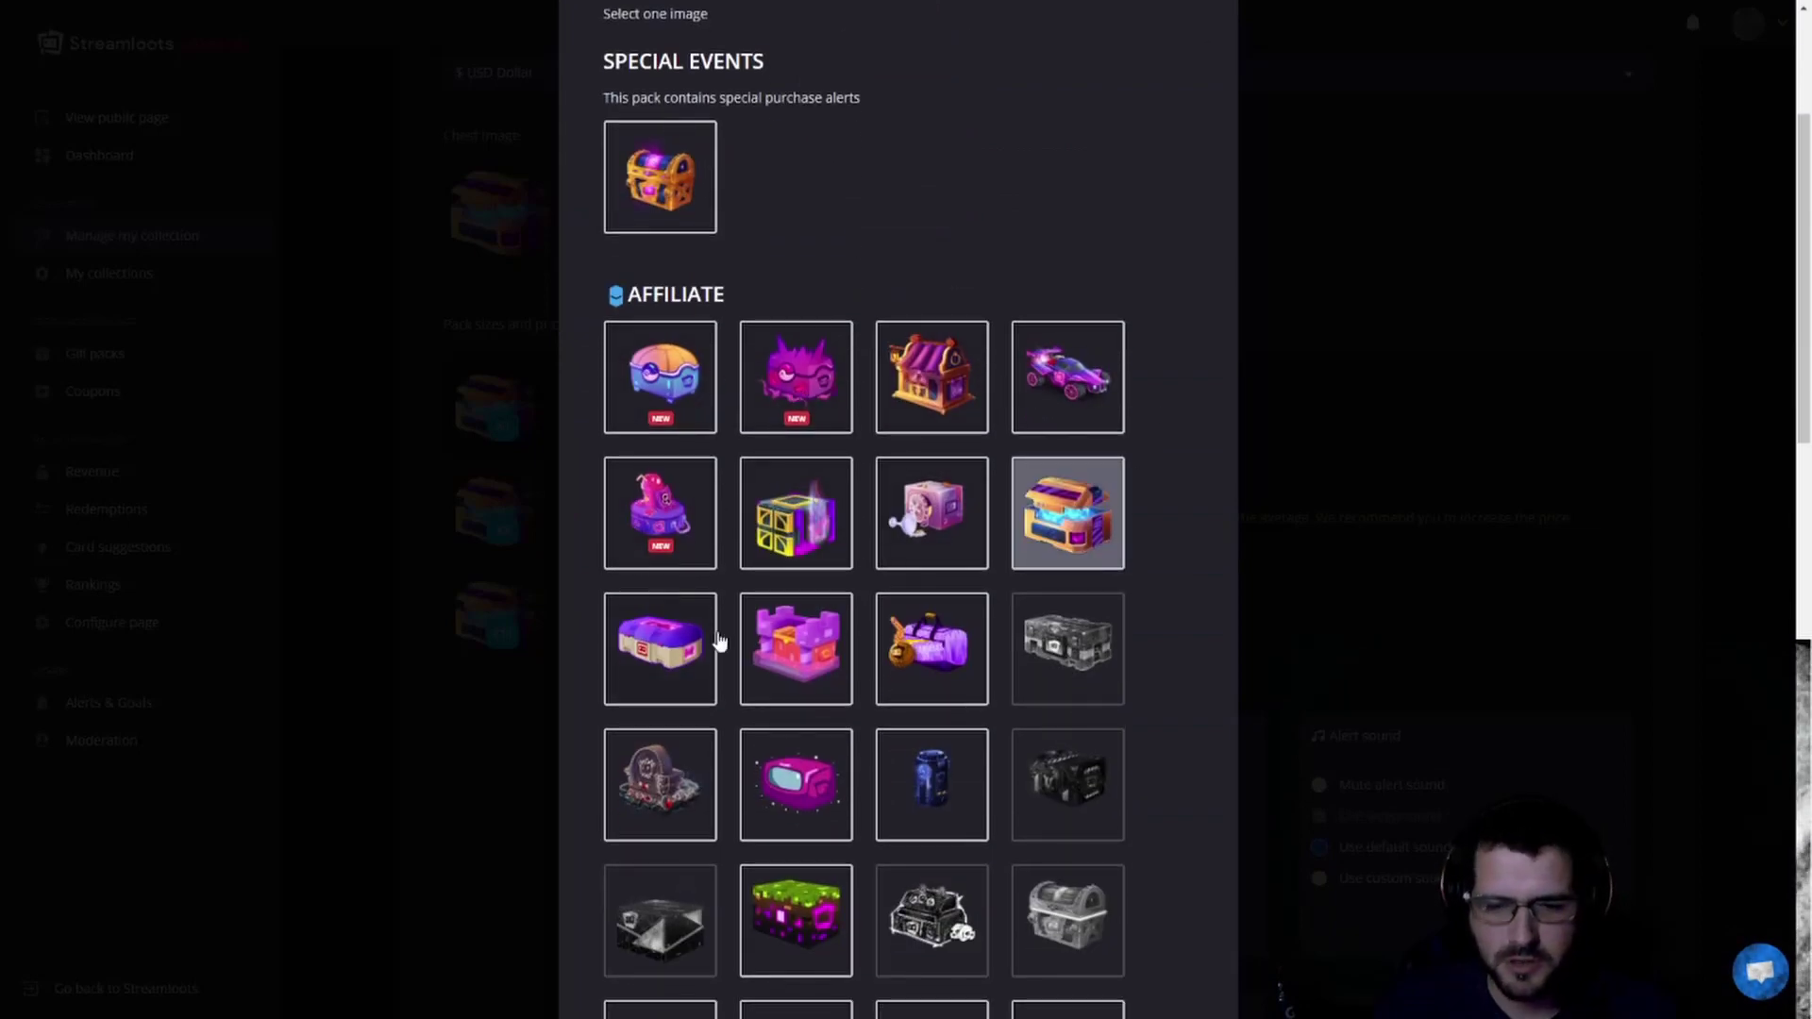
scroll(953, 618, "down", 2)
scroll(960, 597, "down", 2)
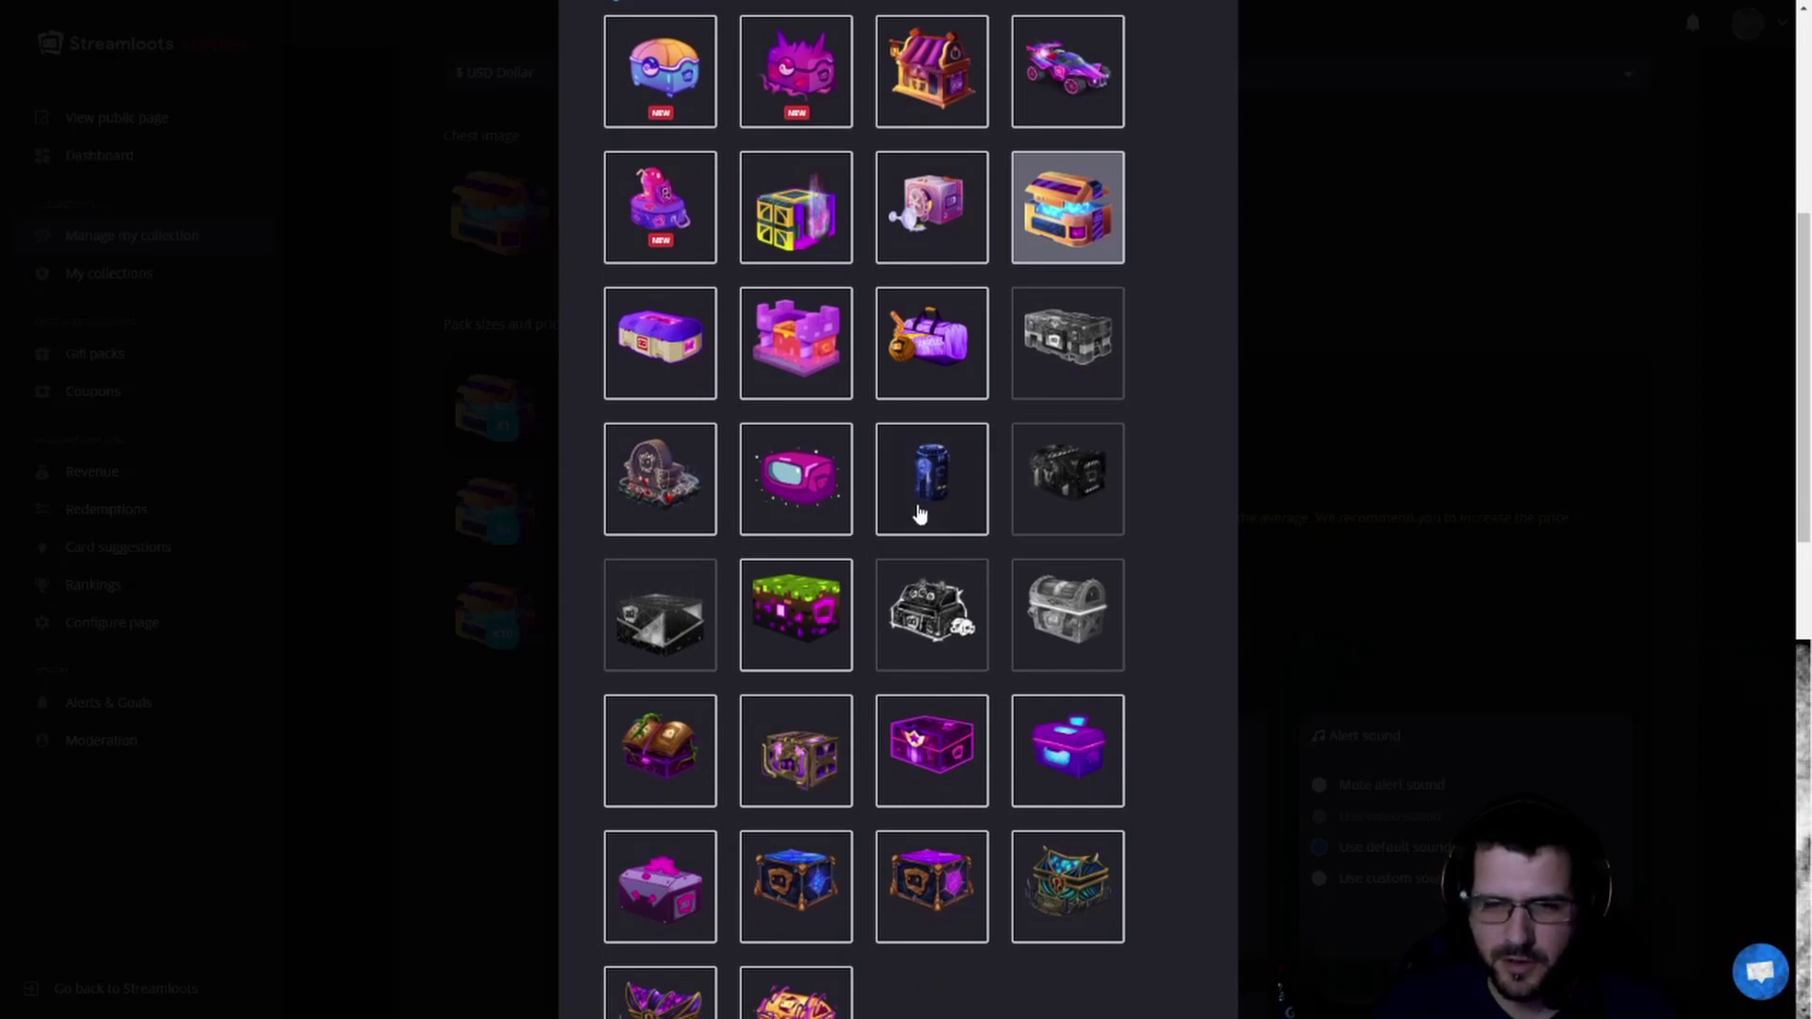
scroll(760, 566, "down", 4)
scroll(752, 661, "down", 15)
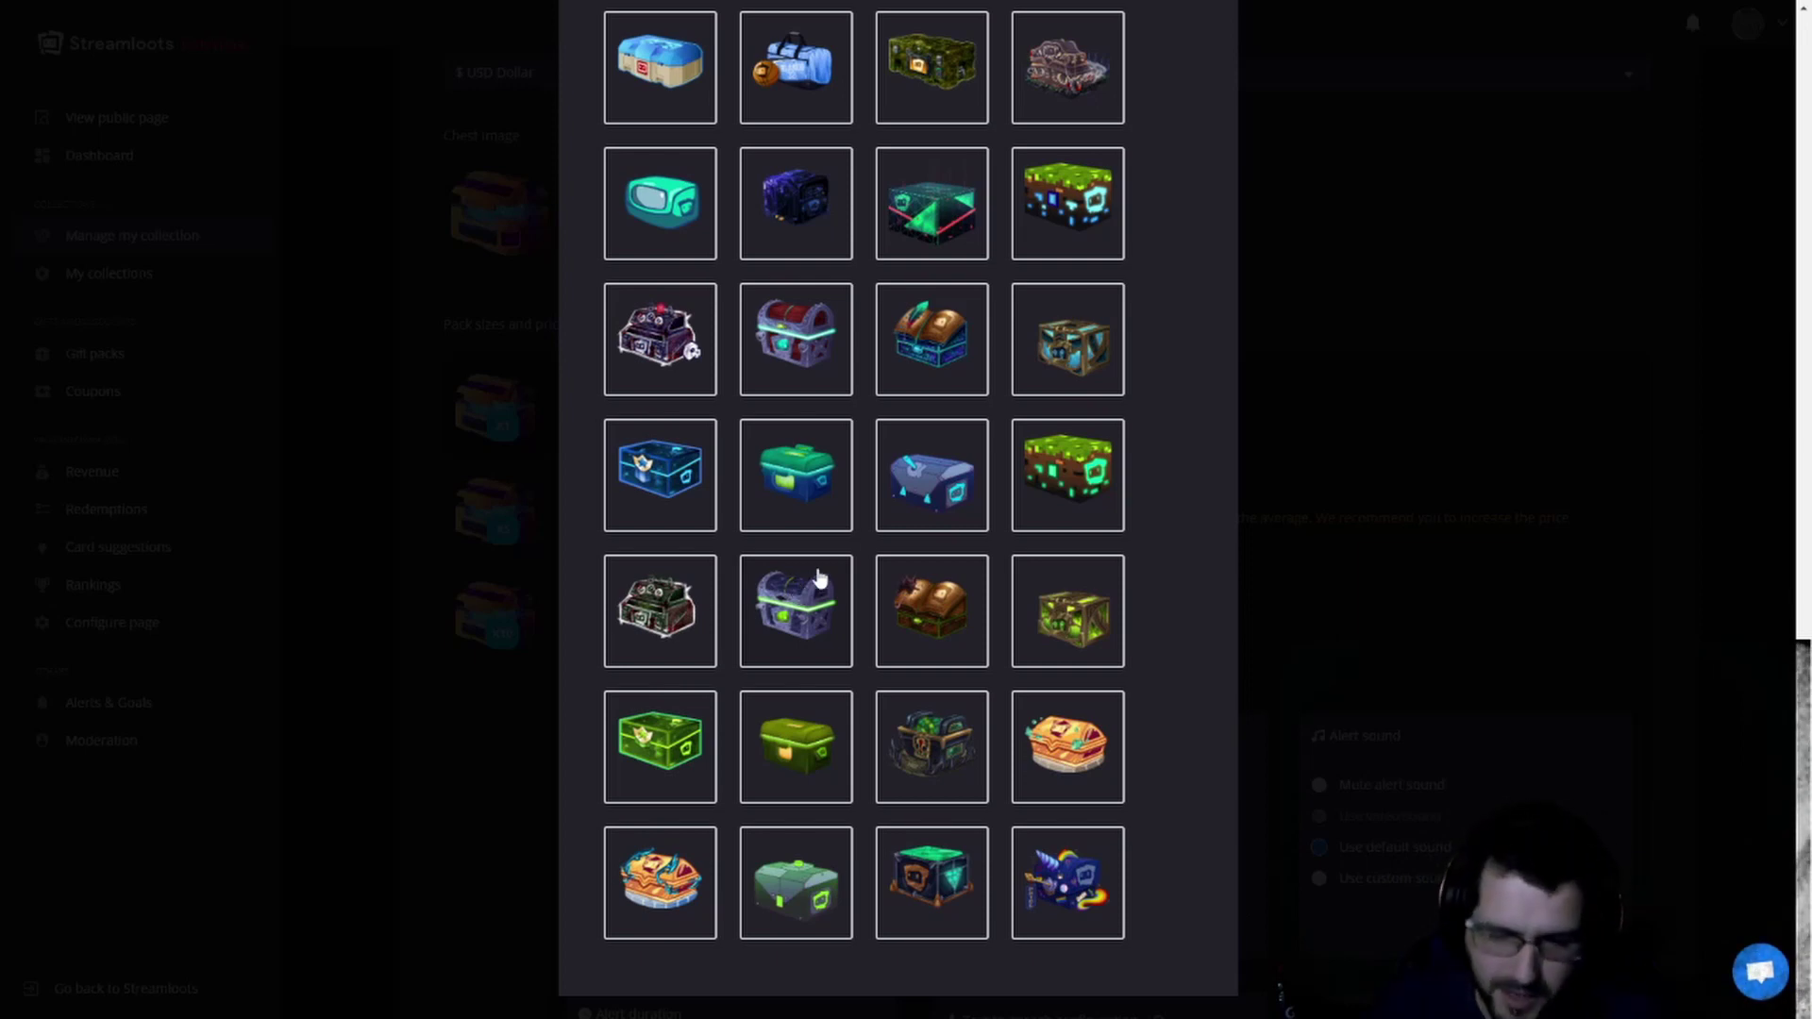
scroll(976, 676, "up", 2)
scroll(976, 679, "up", 2)
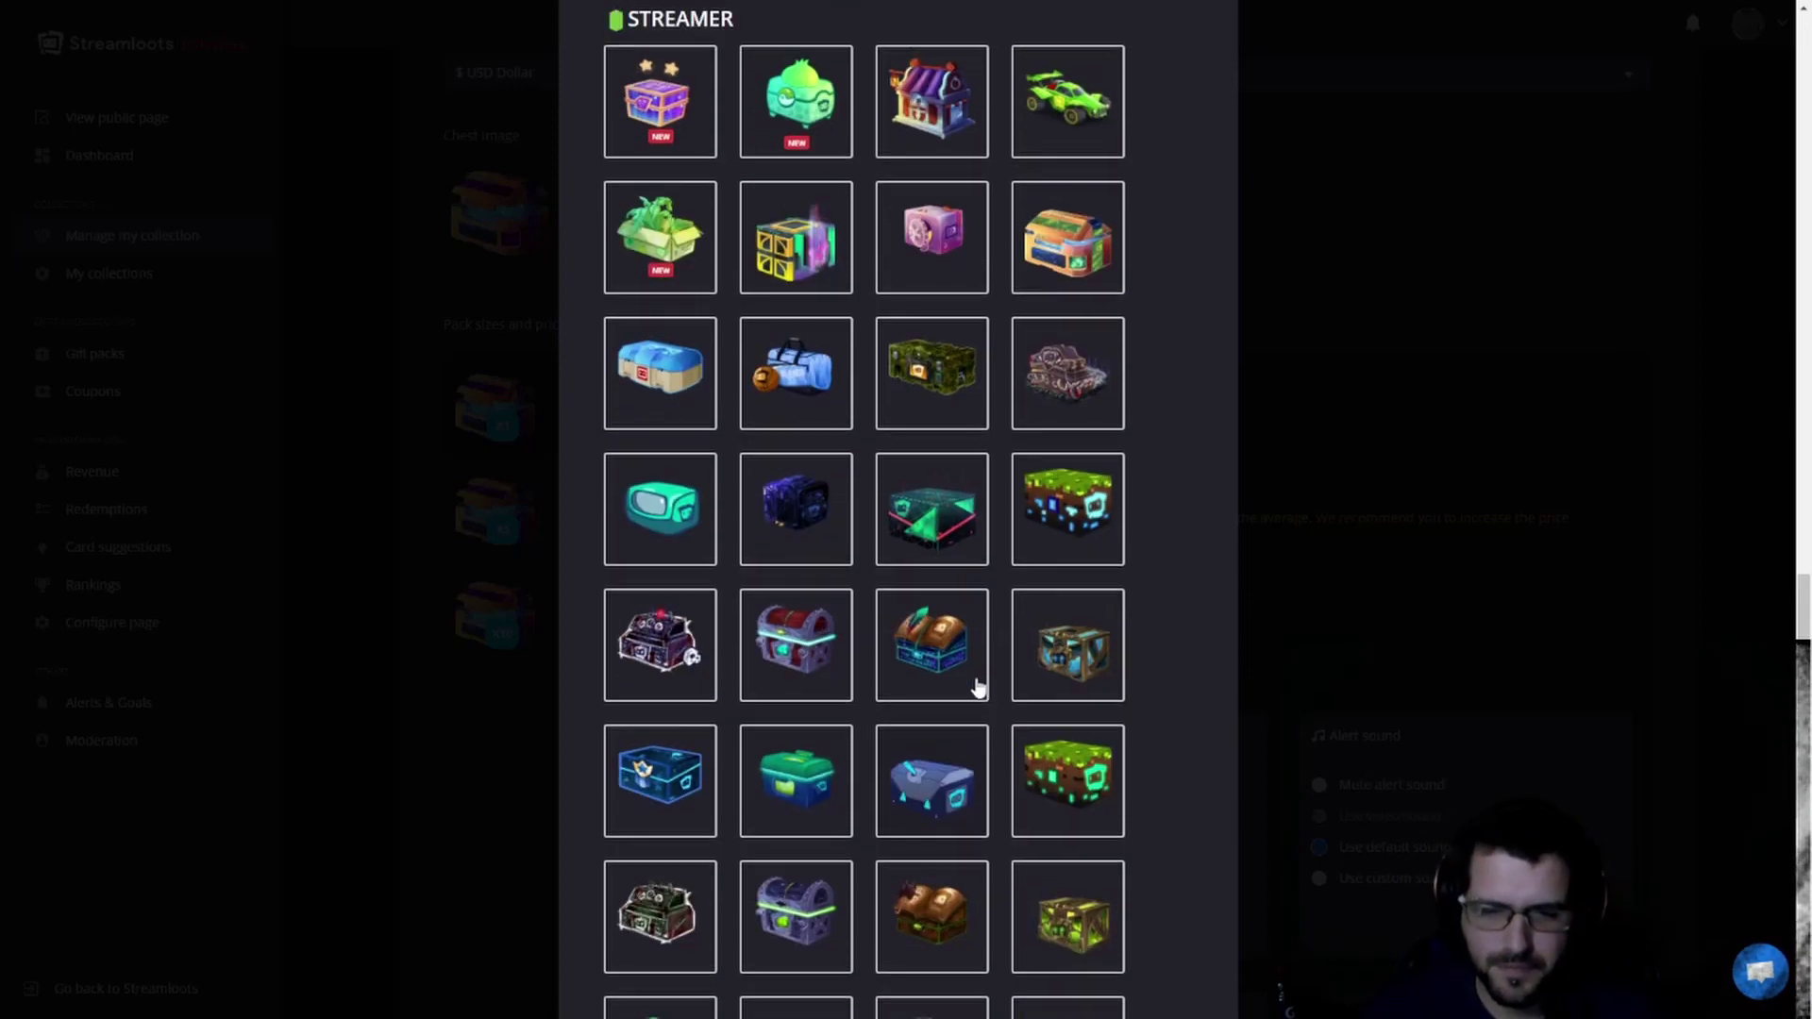
scroll(982, 676, "up", 4)
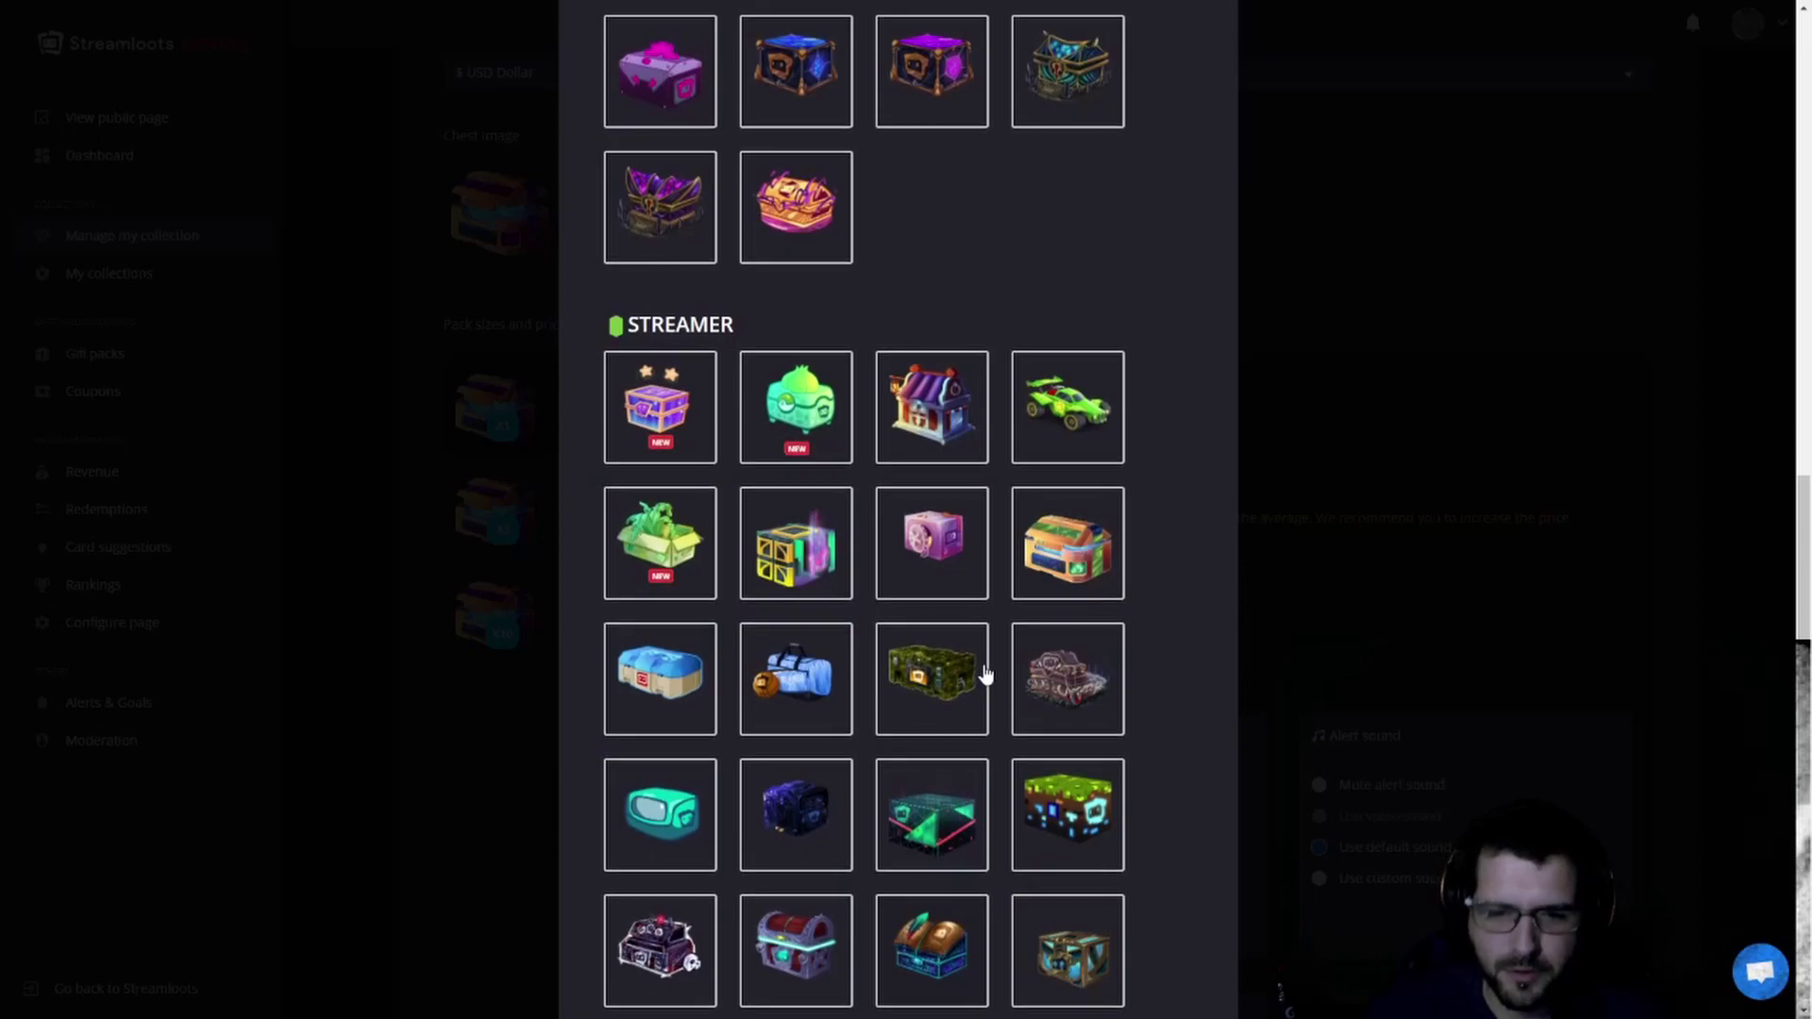
left_click(935, 664)
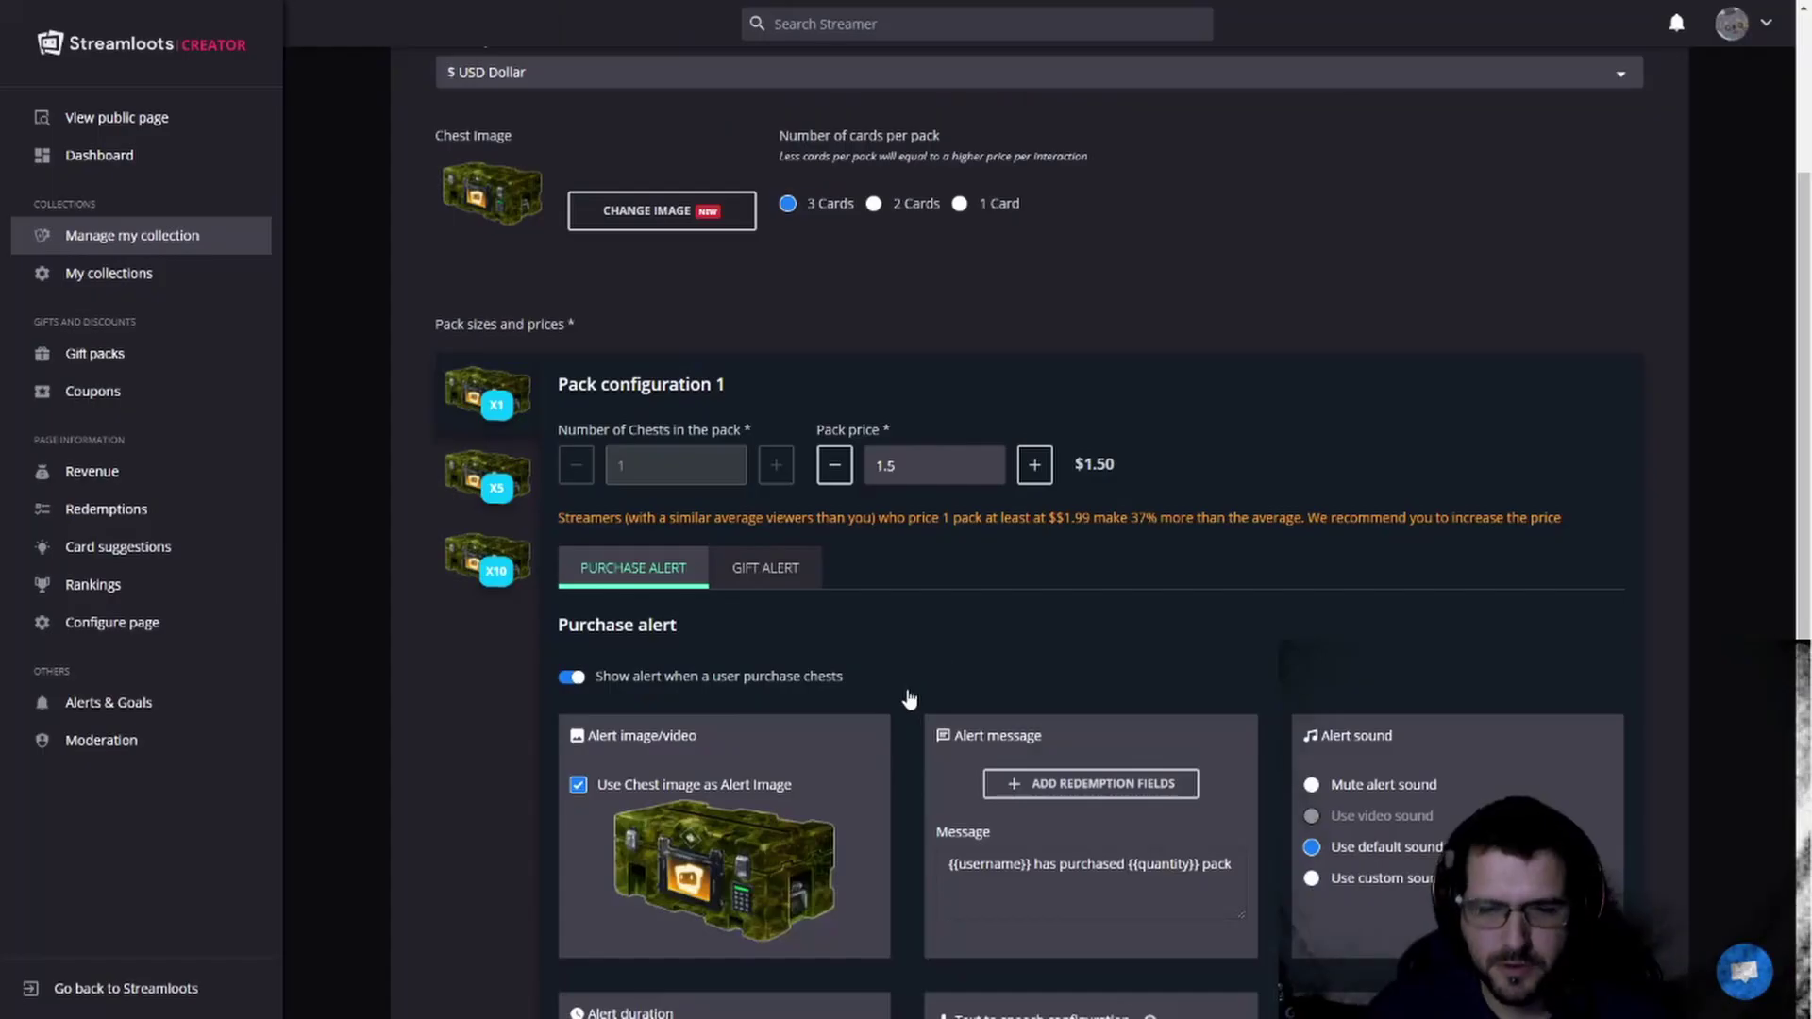
Step: Change the chest image to the Special Events chest that contains special purchase alerts
left_click(590, 211)
scroll(694, 509, "down", 2)
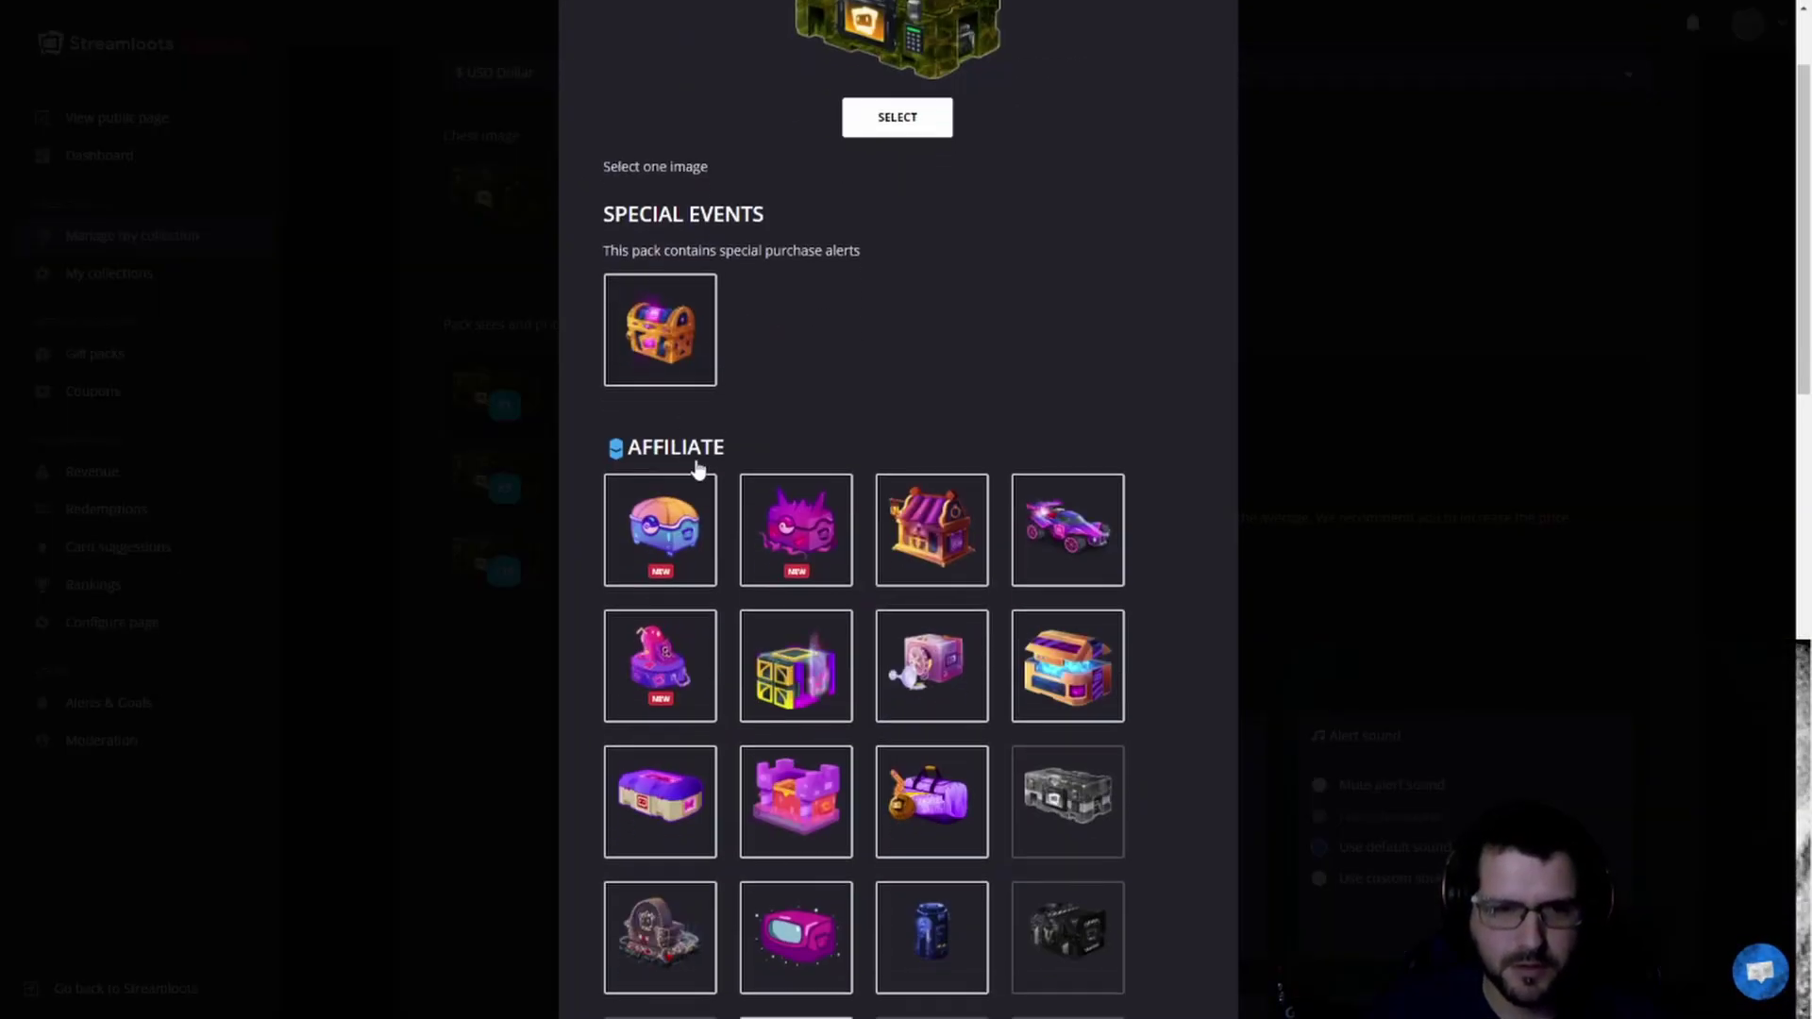
left_click(678, 319)
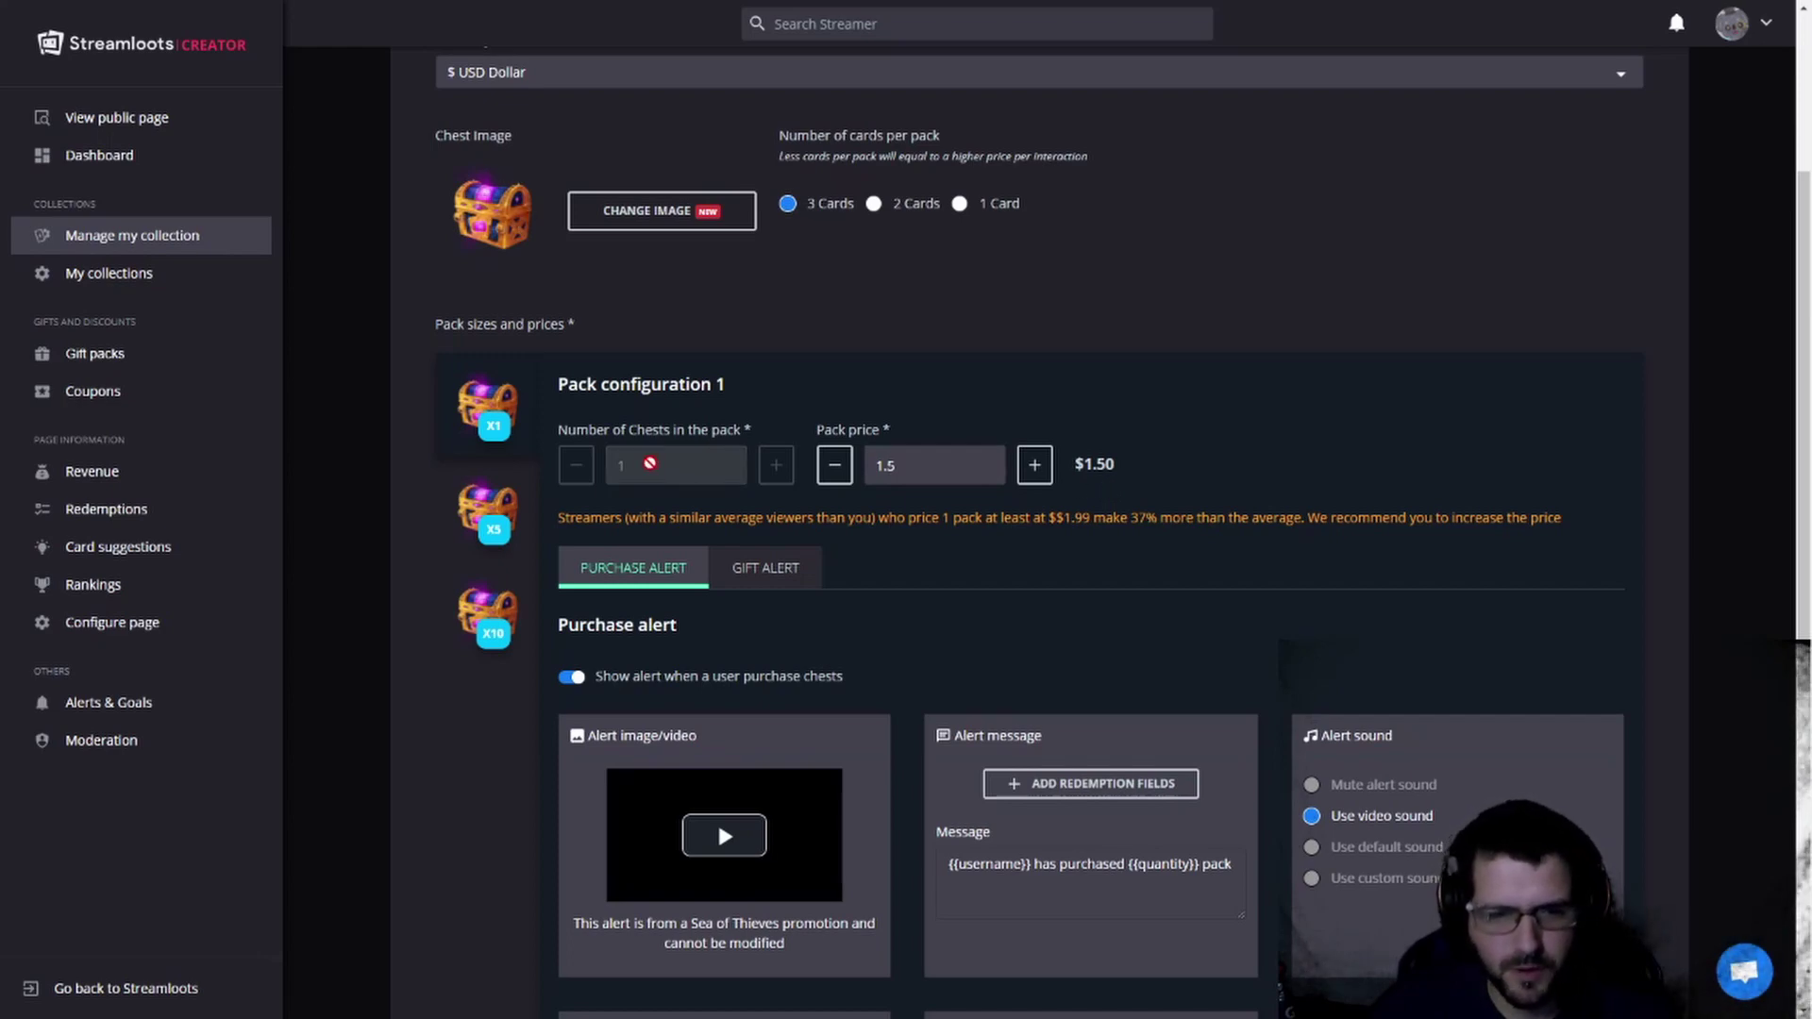
Step: Examine the 5-chest and 10-chest pack configurations, and the 5-chest pack's purchase alert settings
left_click(453, 516)
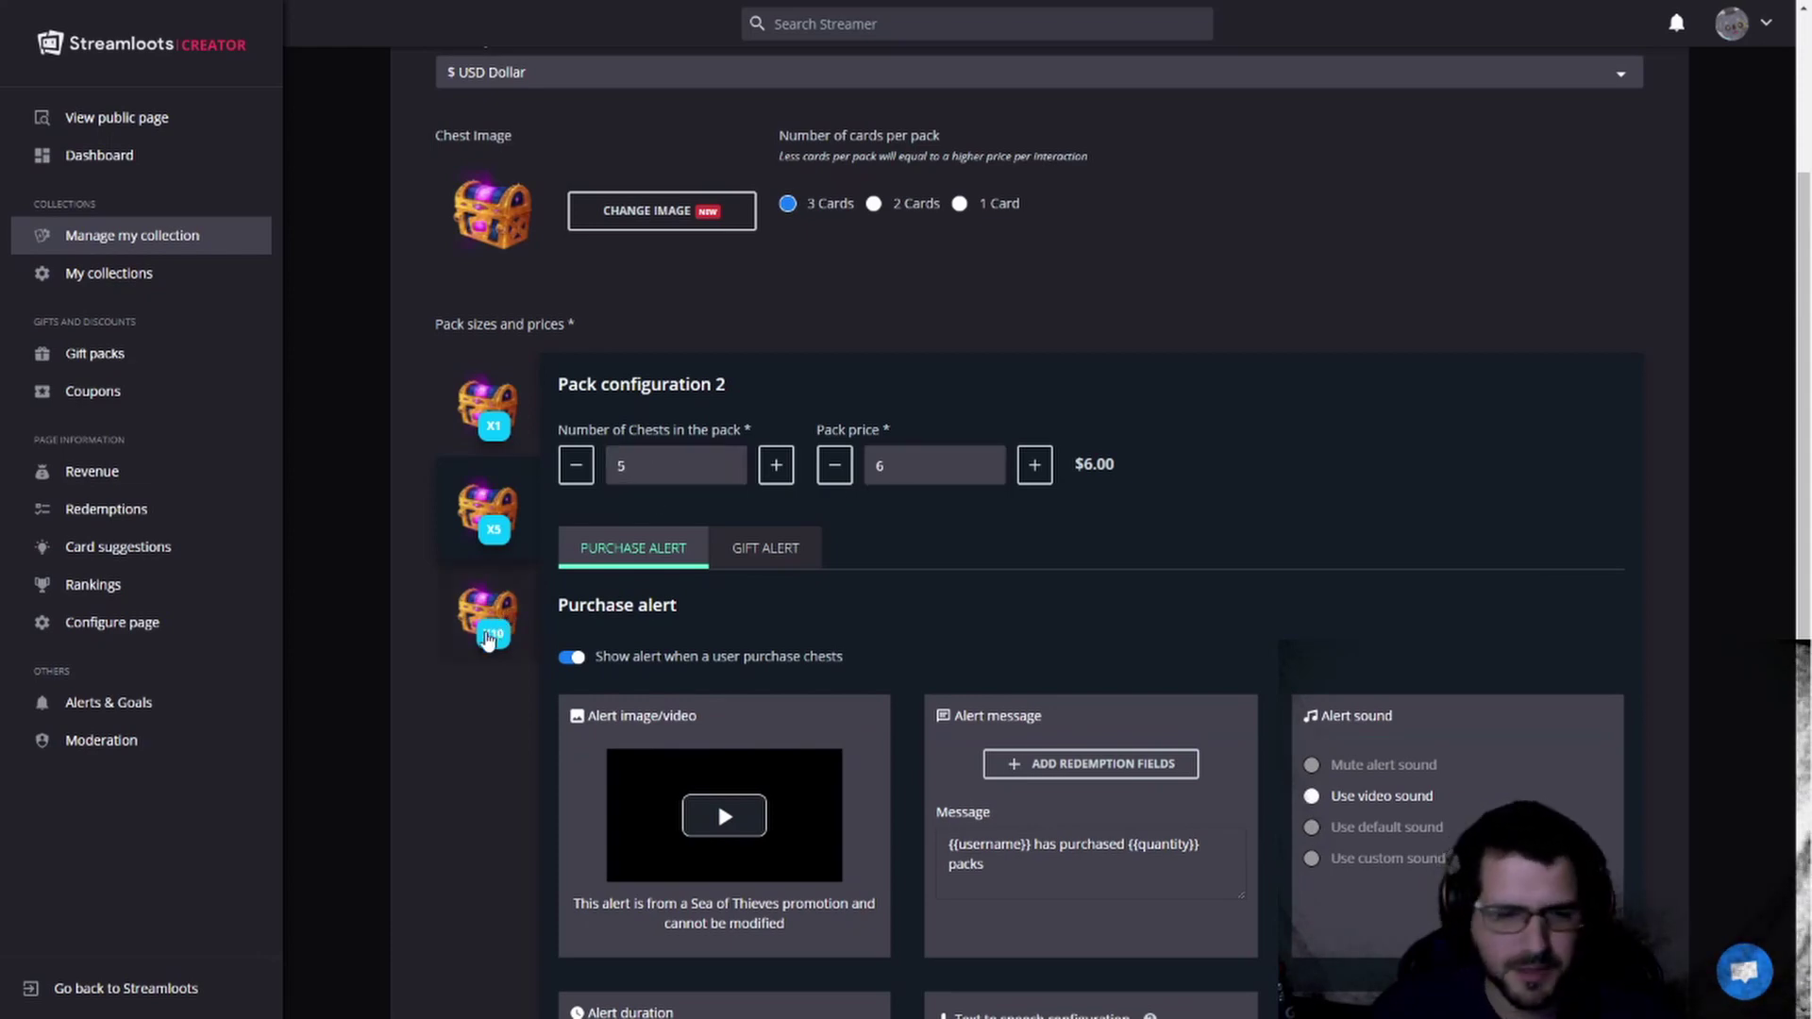
left_click(488, 640)
left_click(487, 543)
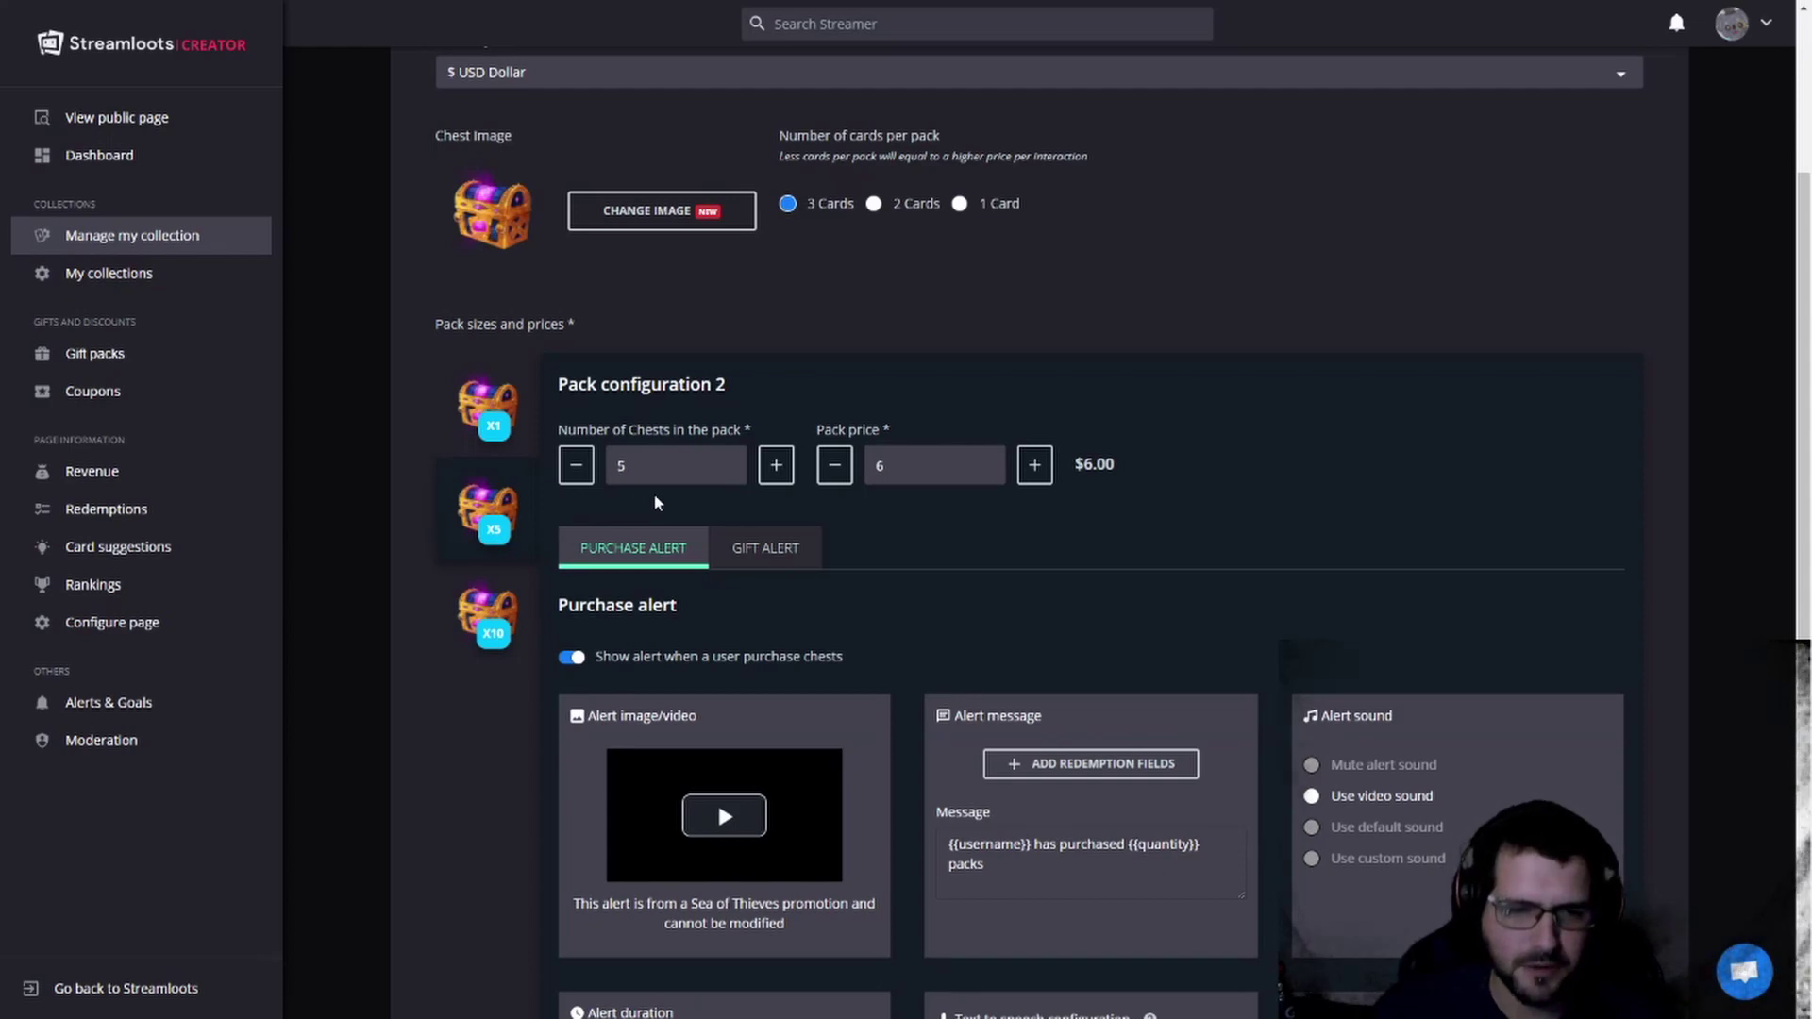
scroll(666, 492, "down", 3)
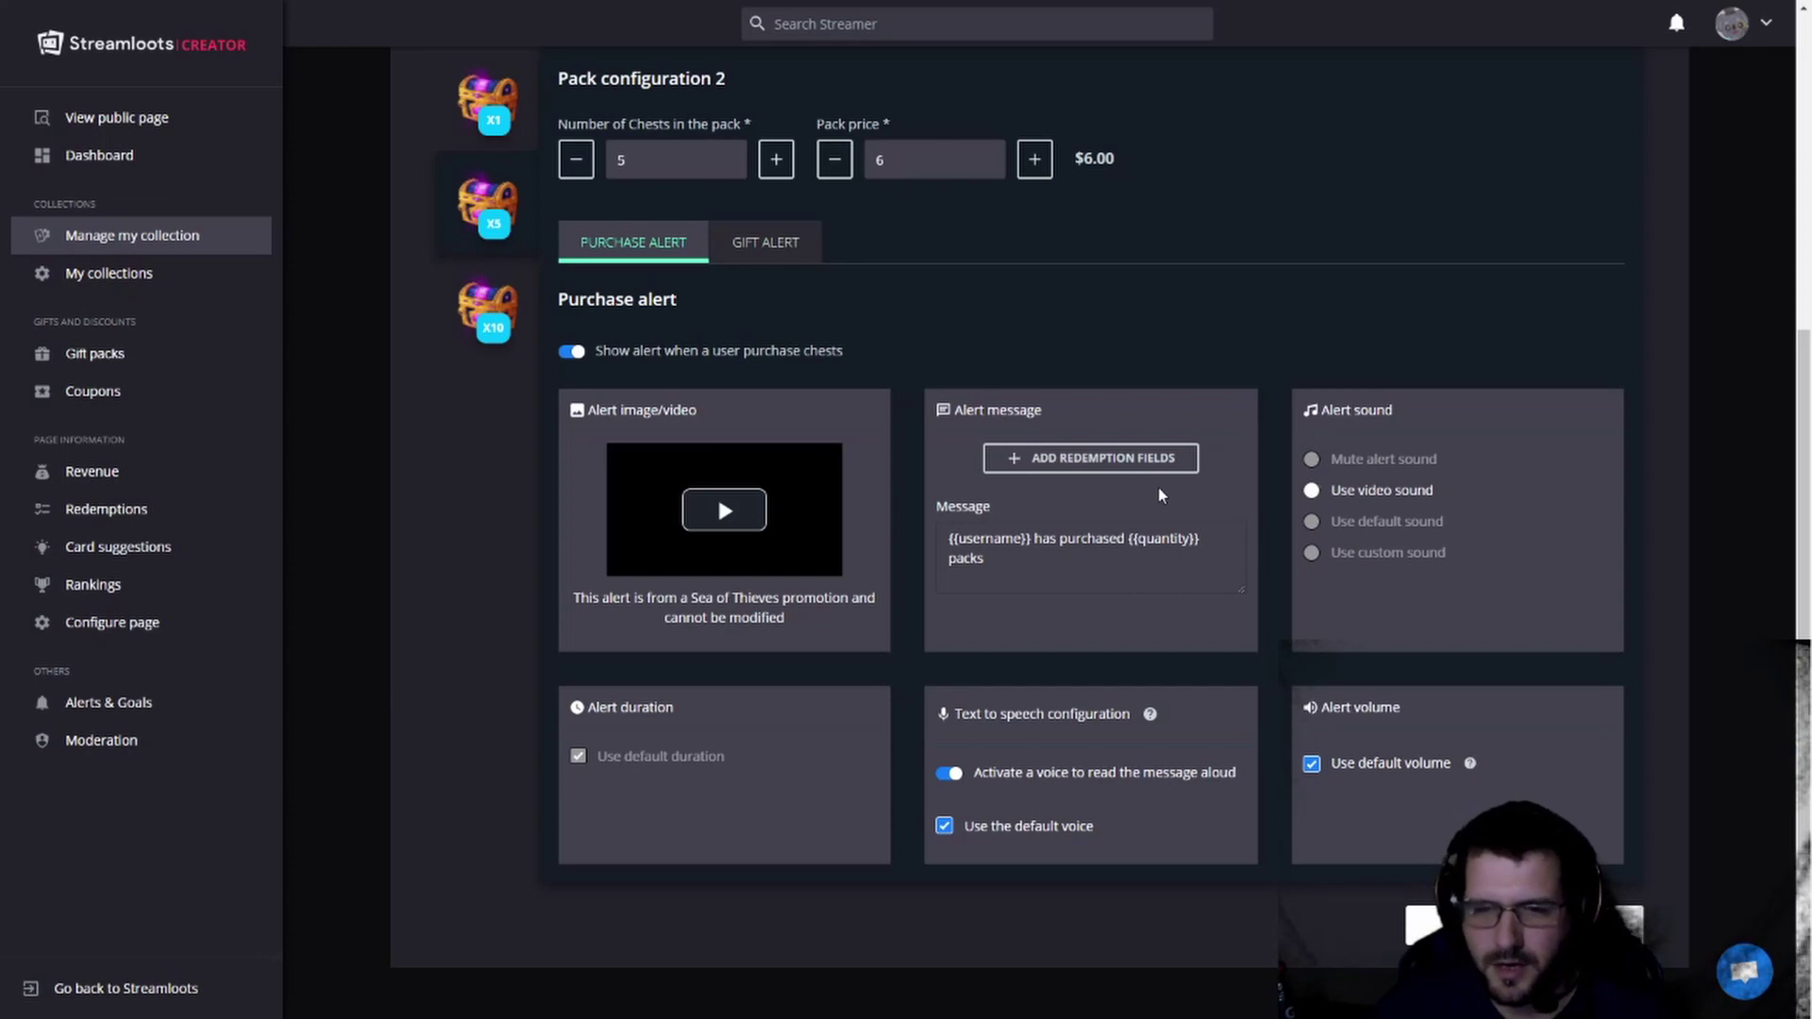
scroll(1115, 516, "up", 1)
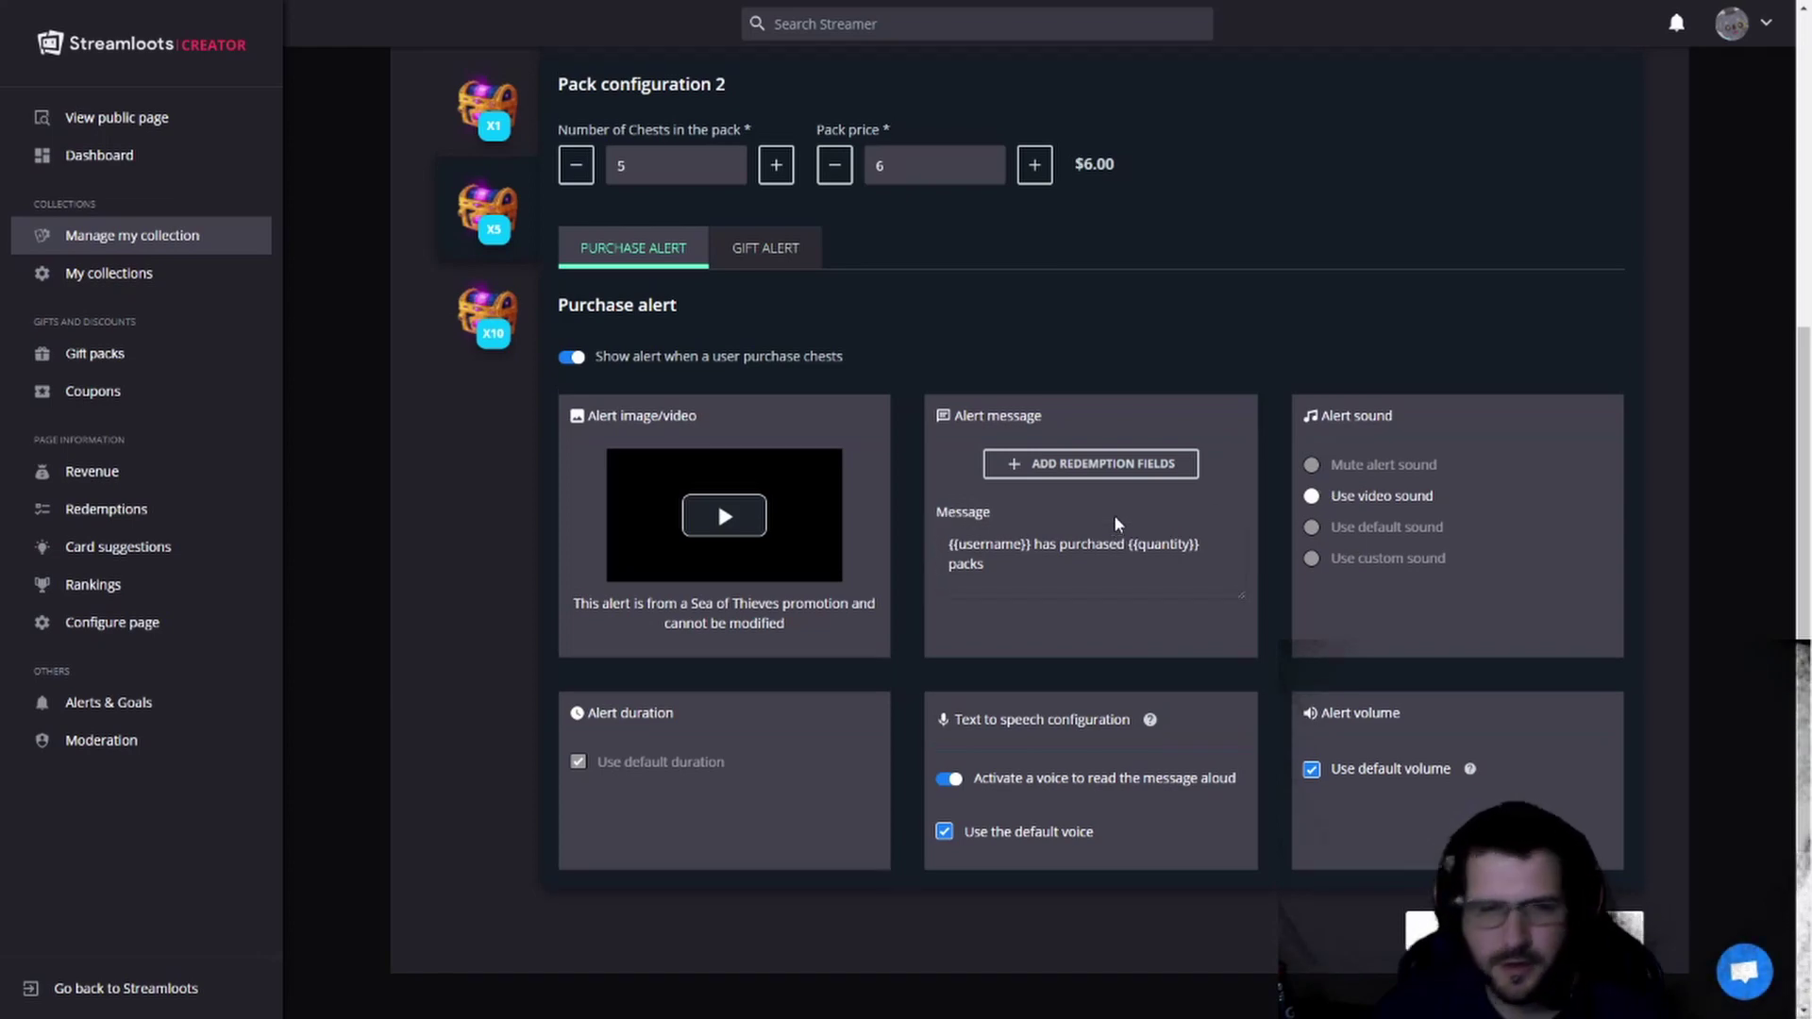
scroll(1115, 516, "up", 6)
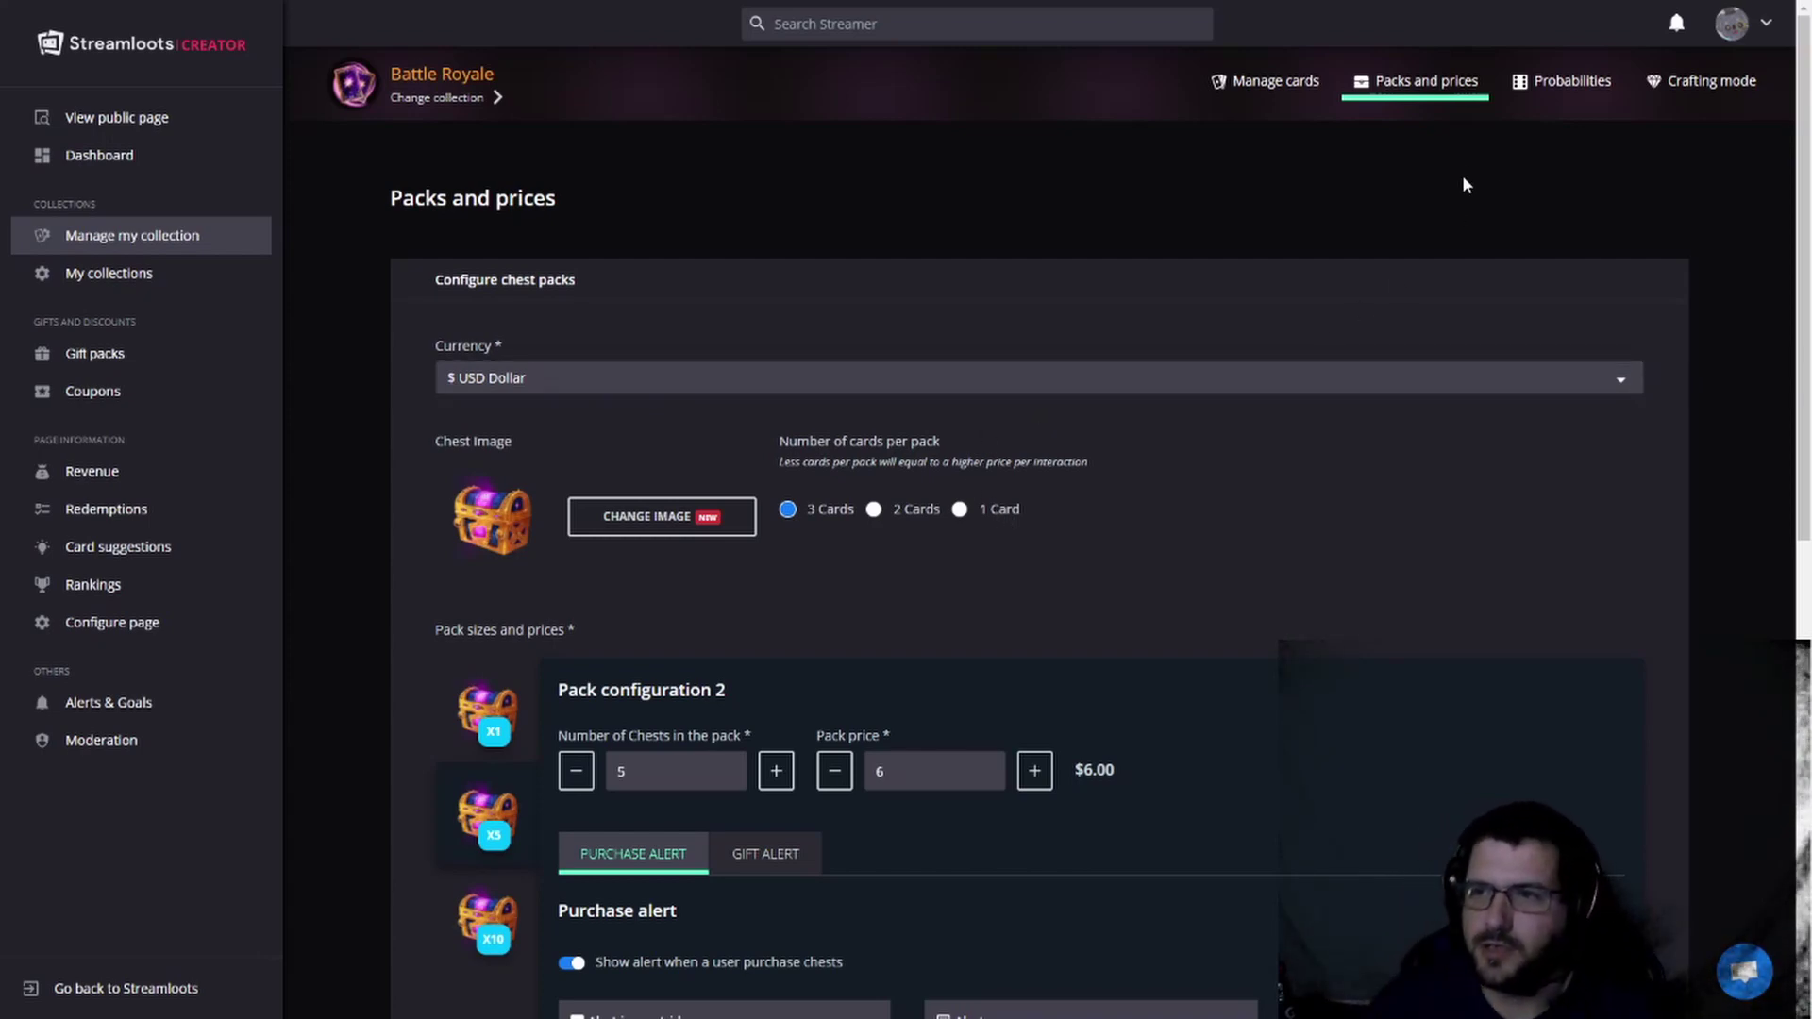
Step: Examine the collection's rarity probabilities, covering the weight of each rarity and the pack-opening test options
left_click(1552, 95)
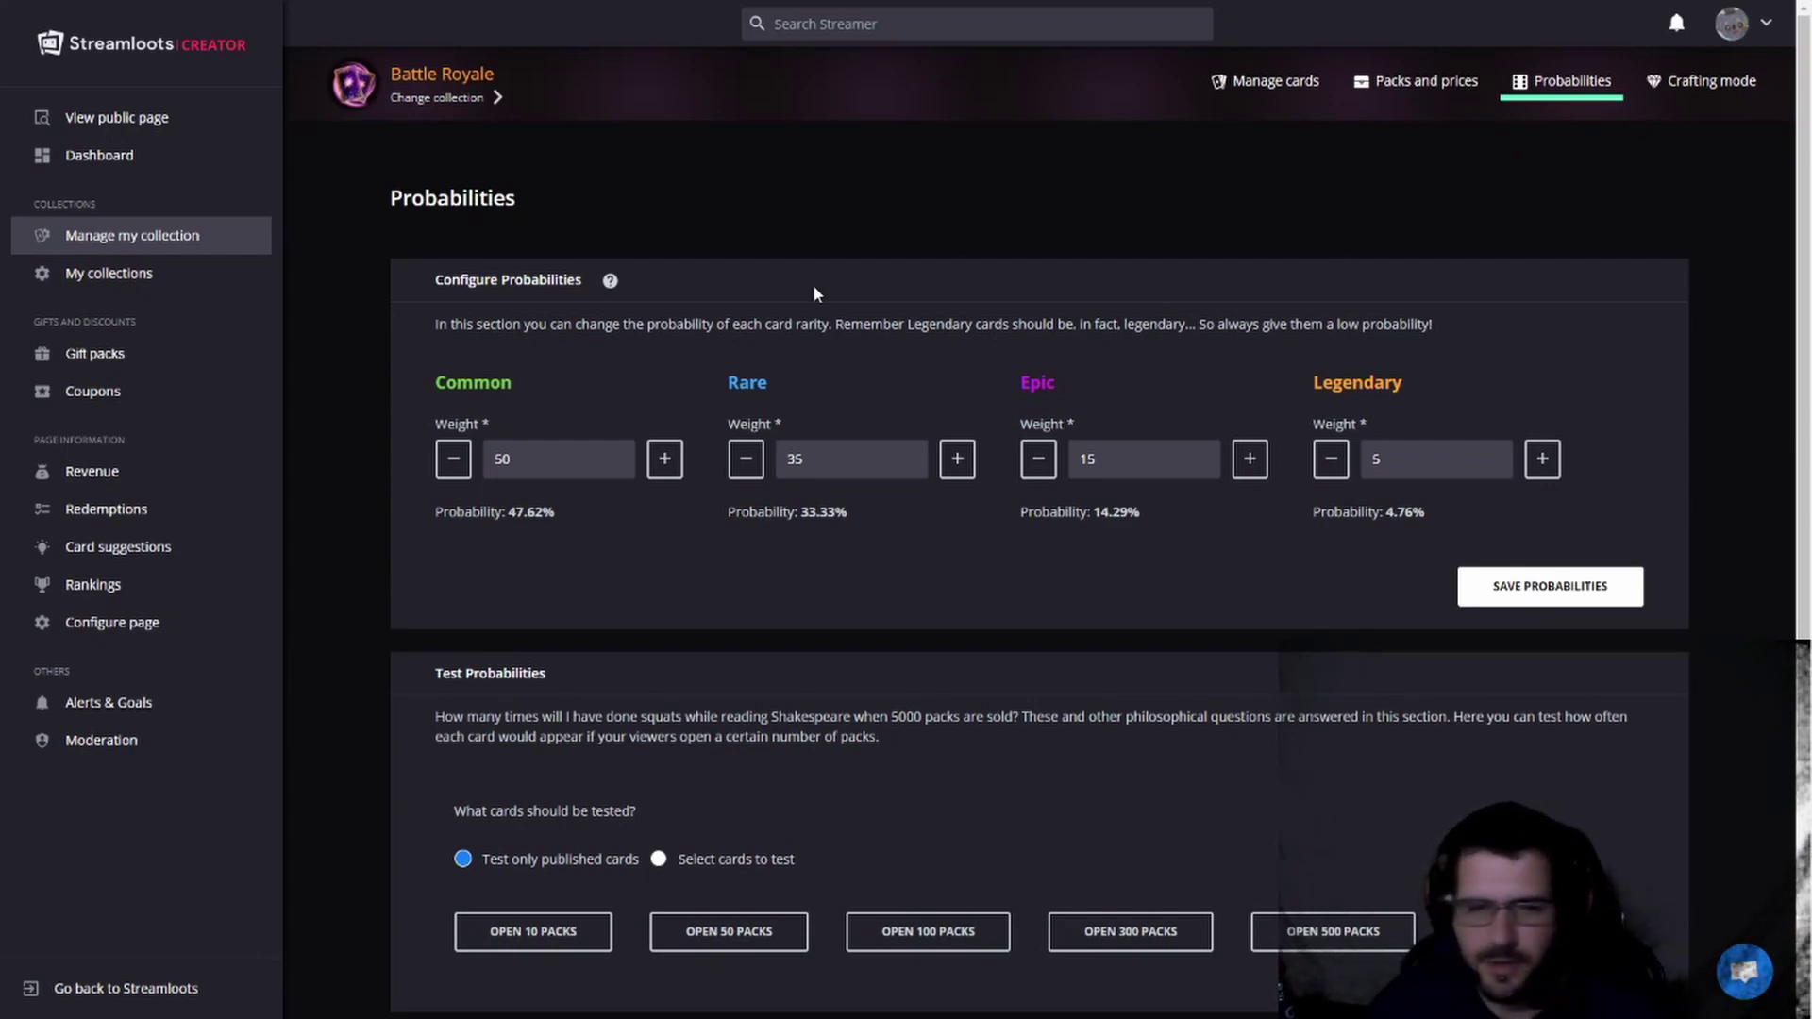
scroll(788, 302, "down", 2)
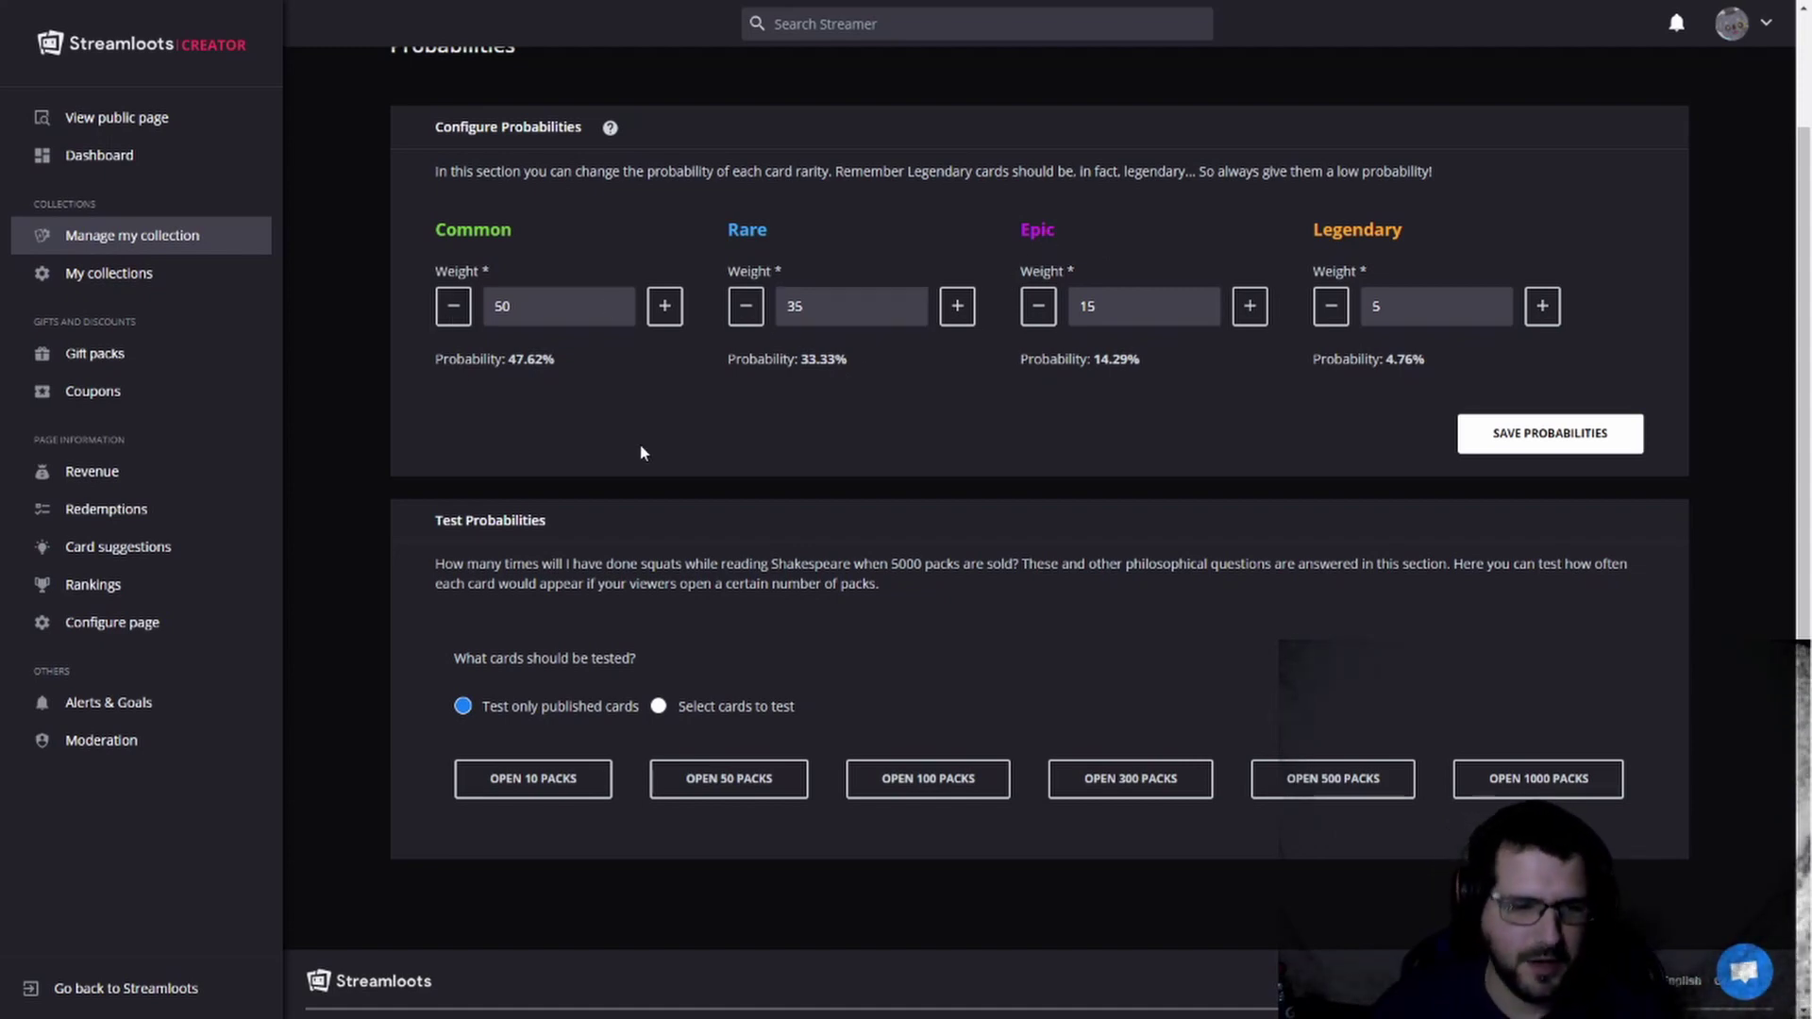
scroll(642, 441, "down", 2)
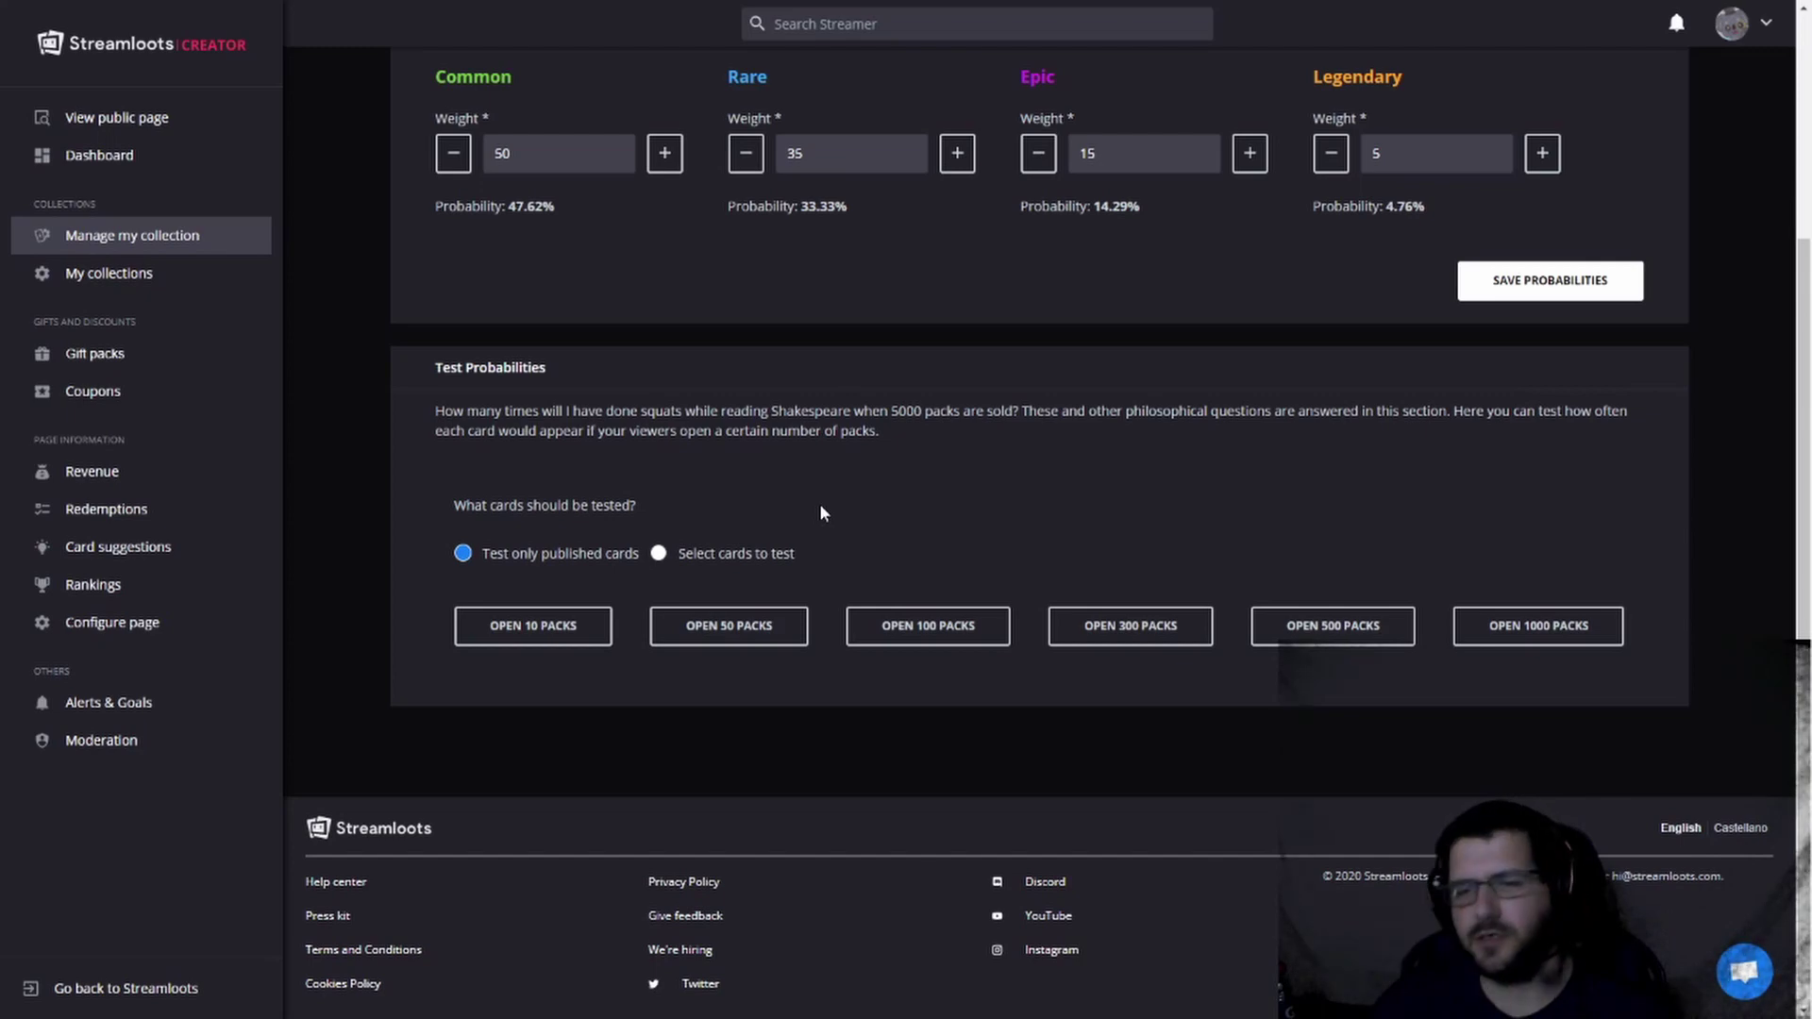
scroll(820, 510, "up", 2)
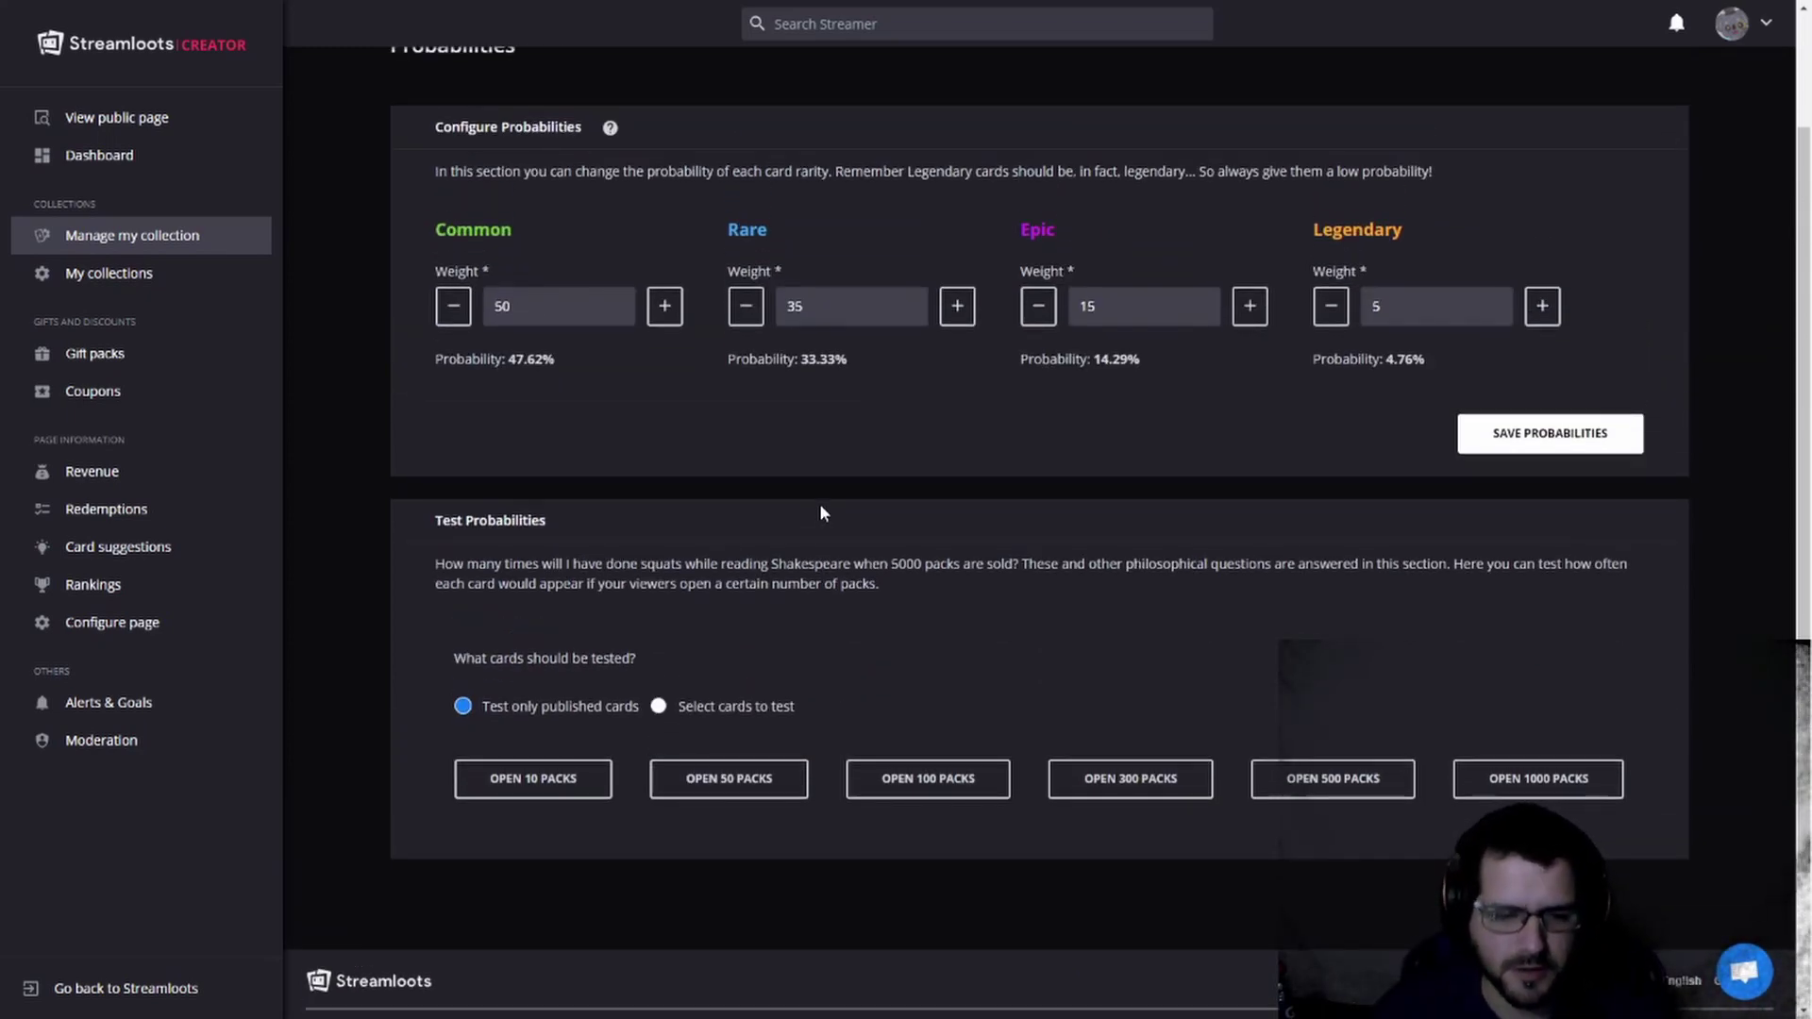
scroll(820, 512, "down", 2)
scroll(1113, 444, "up", 4)
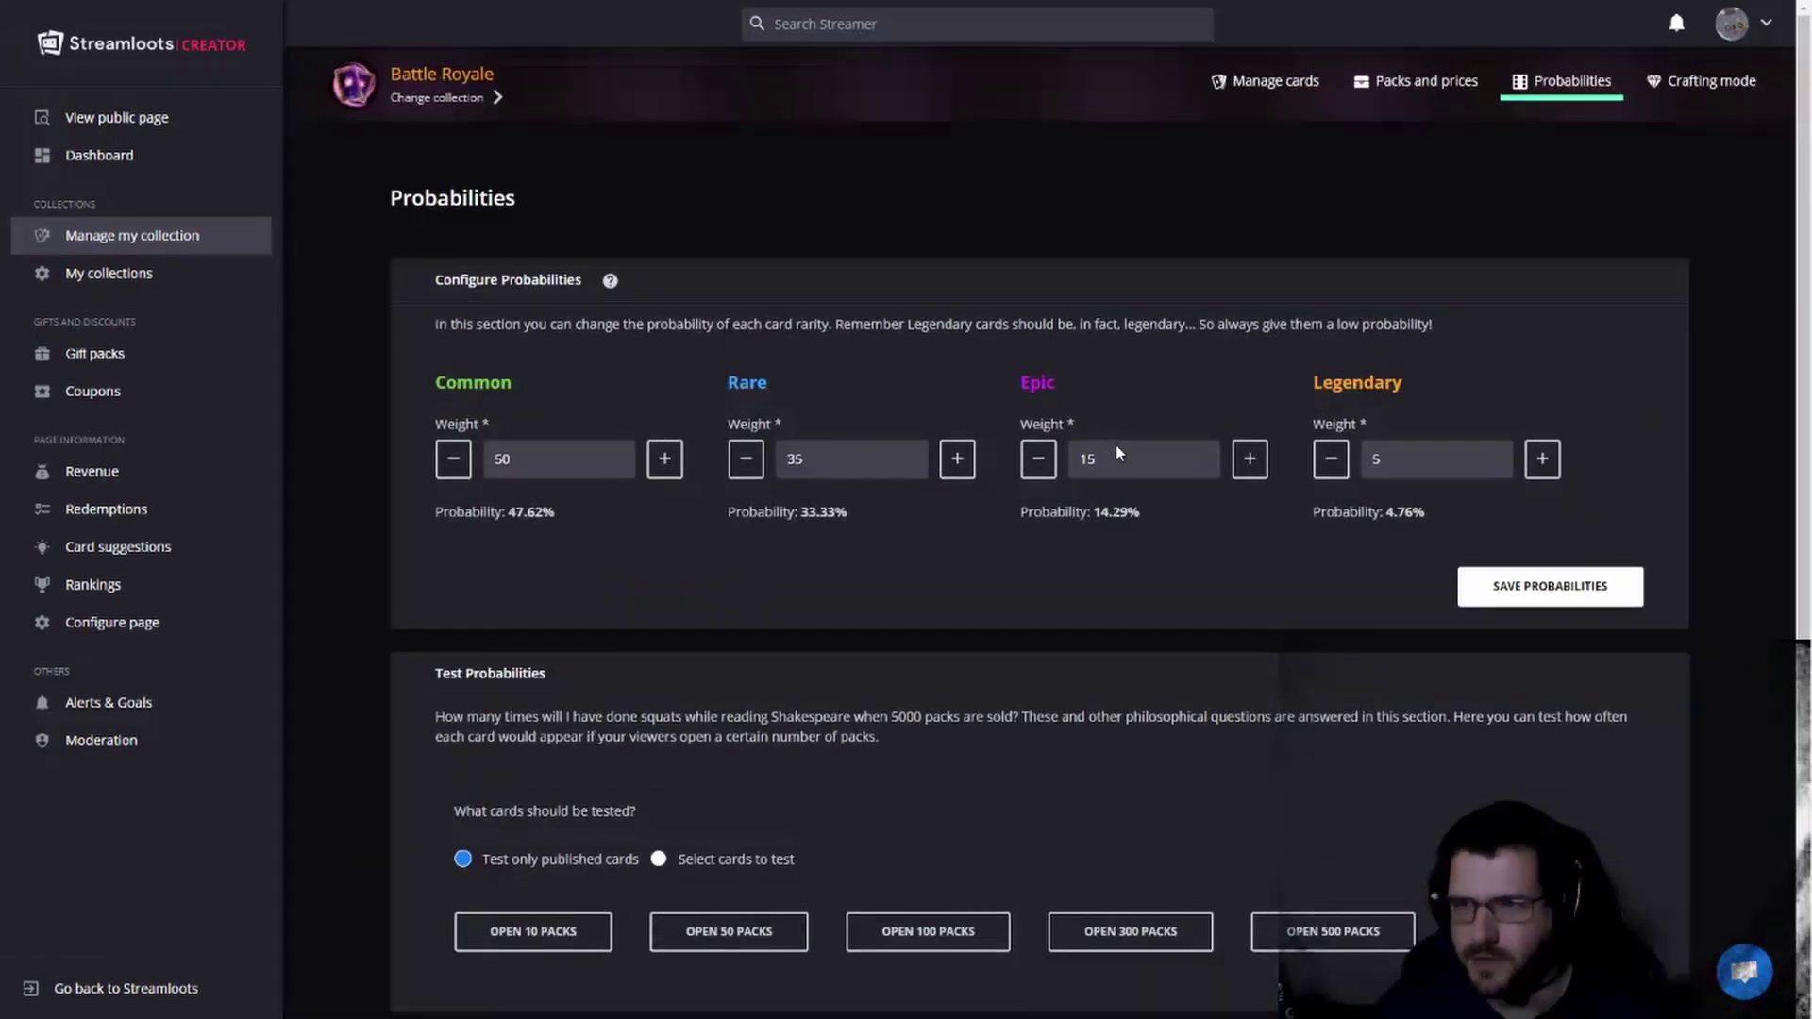
Step: Examine the collection's crafting mode, covering the resource costs for each rarity and the craftable settings of the individual cards
left_click(1682, 87)
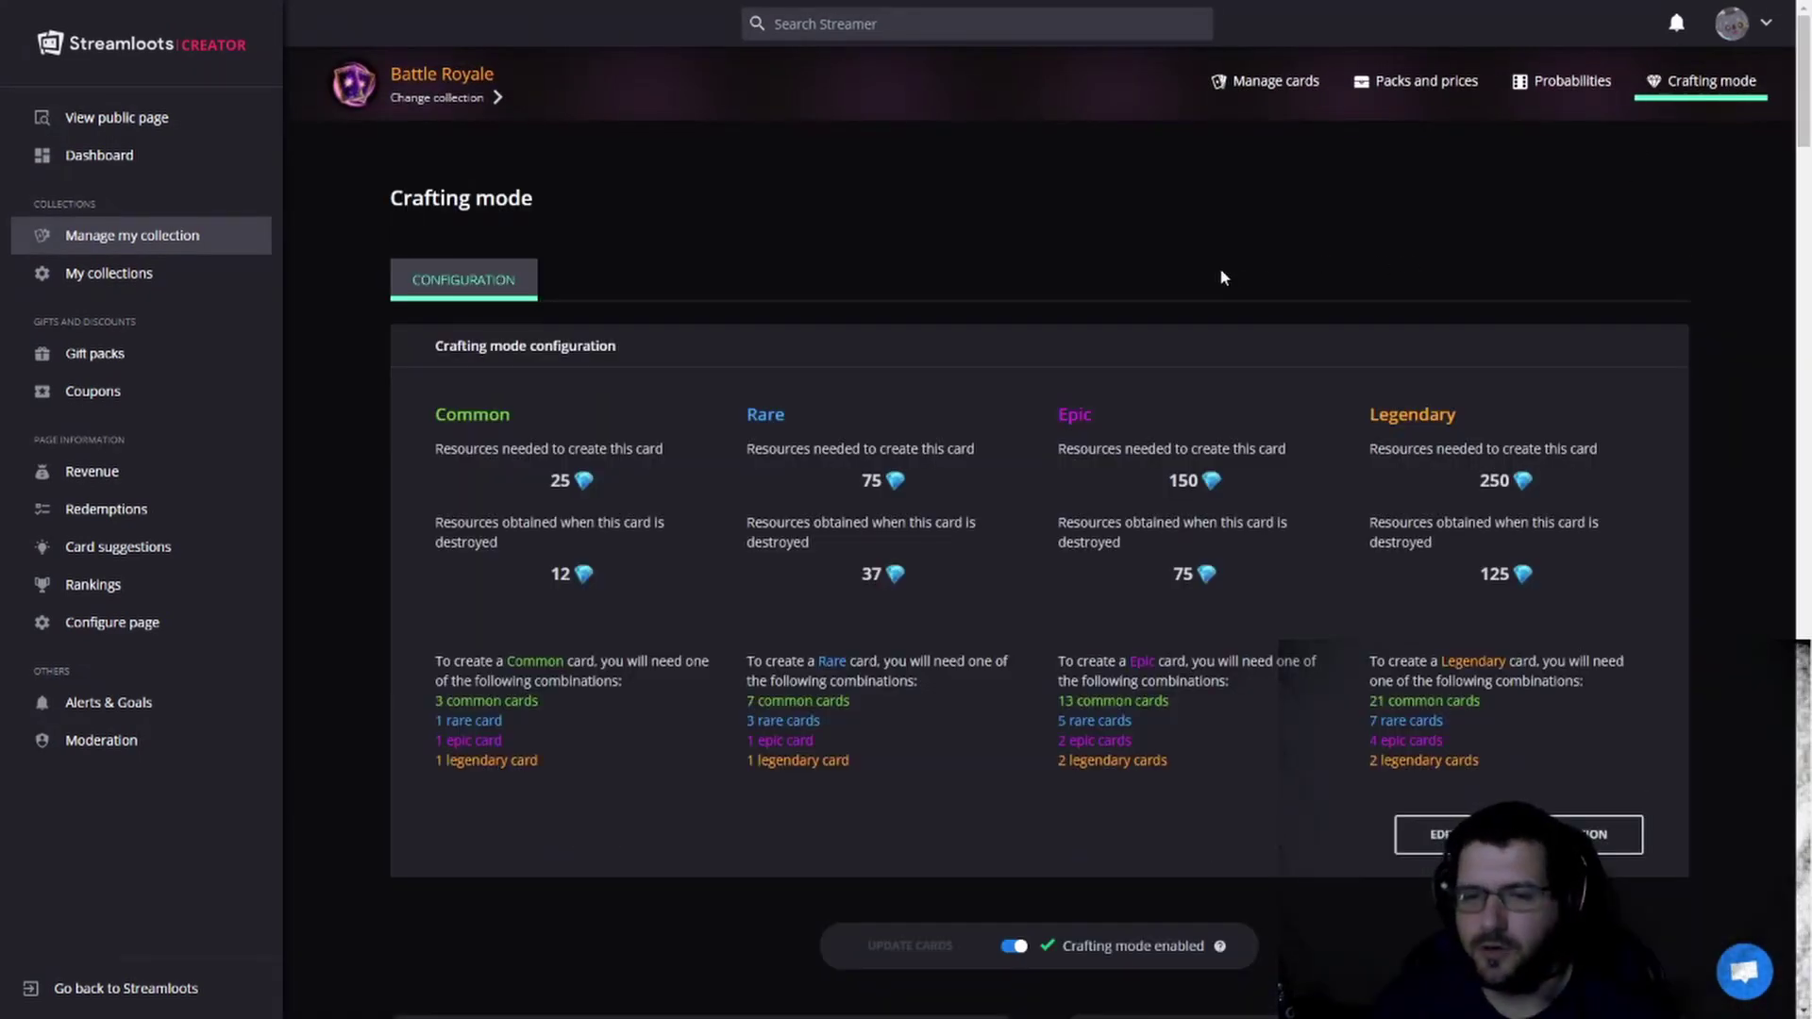
scroll(1221, 270, "down", 2)
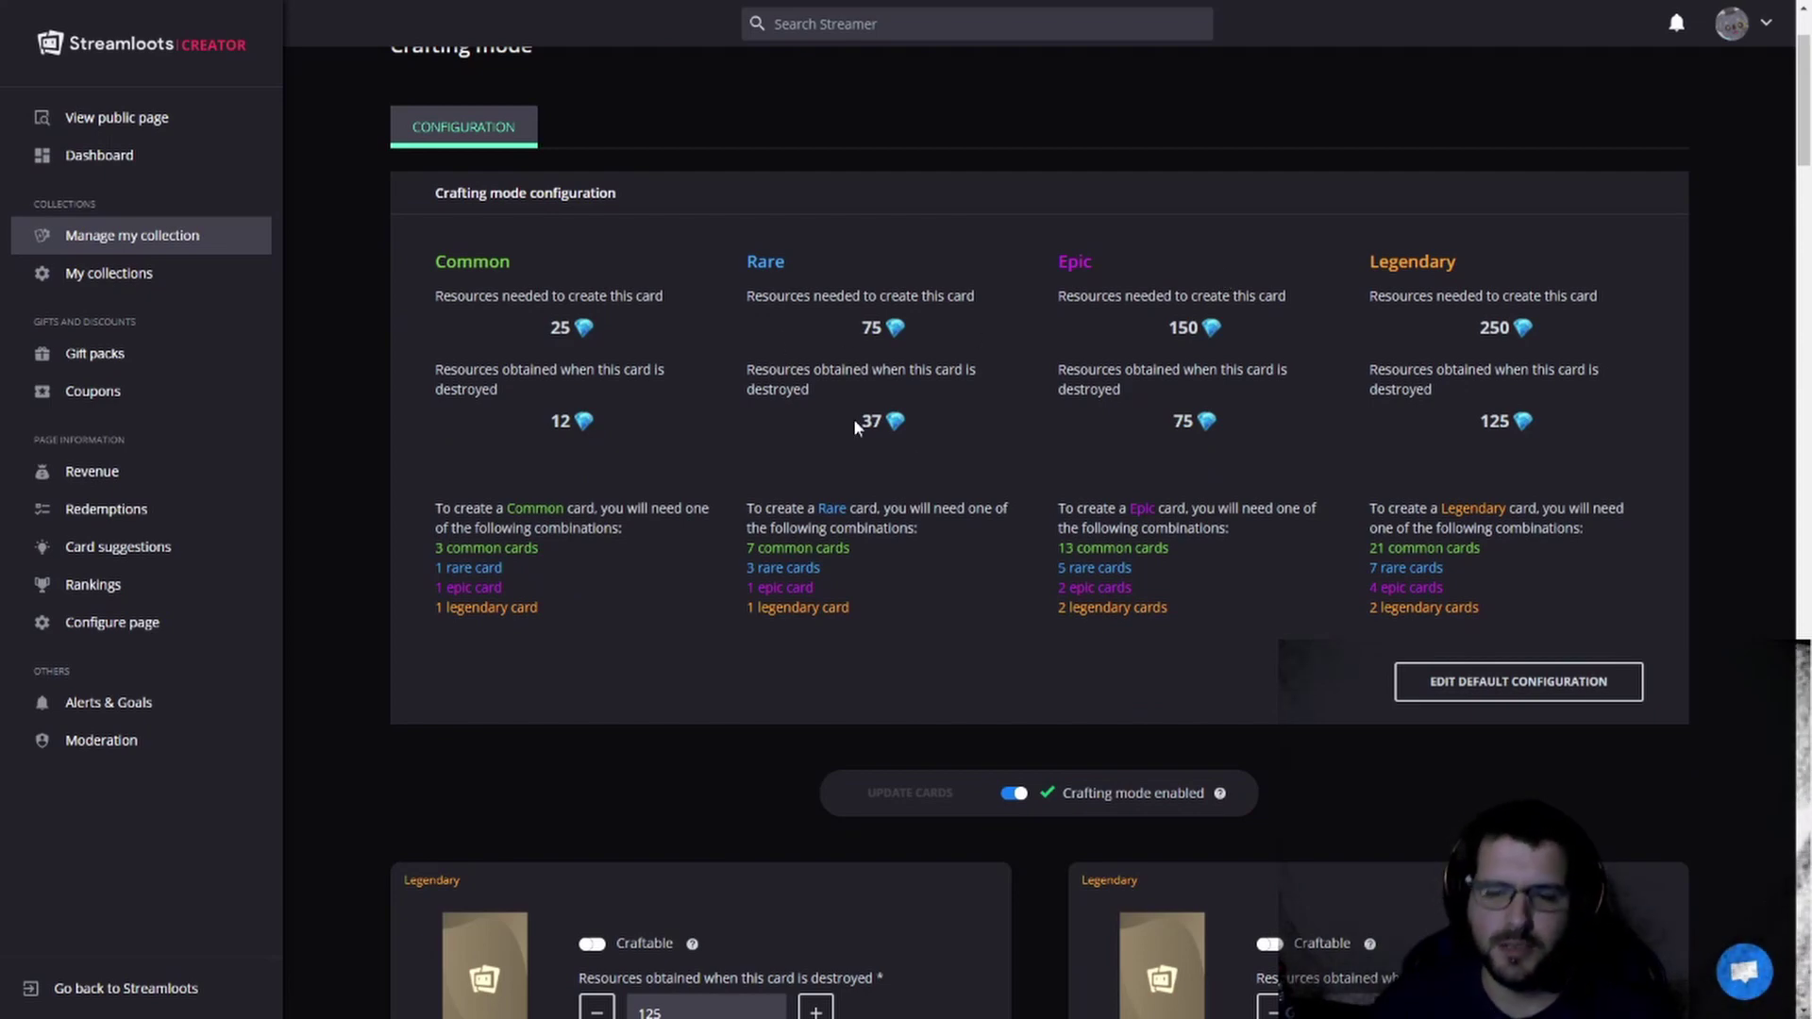
scroll(830, 510, "down", 6)
scroll(782, 607, "down", 3)
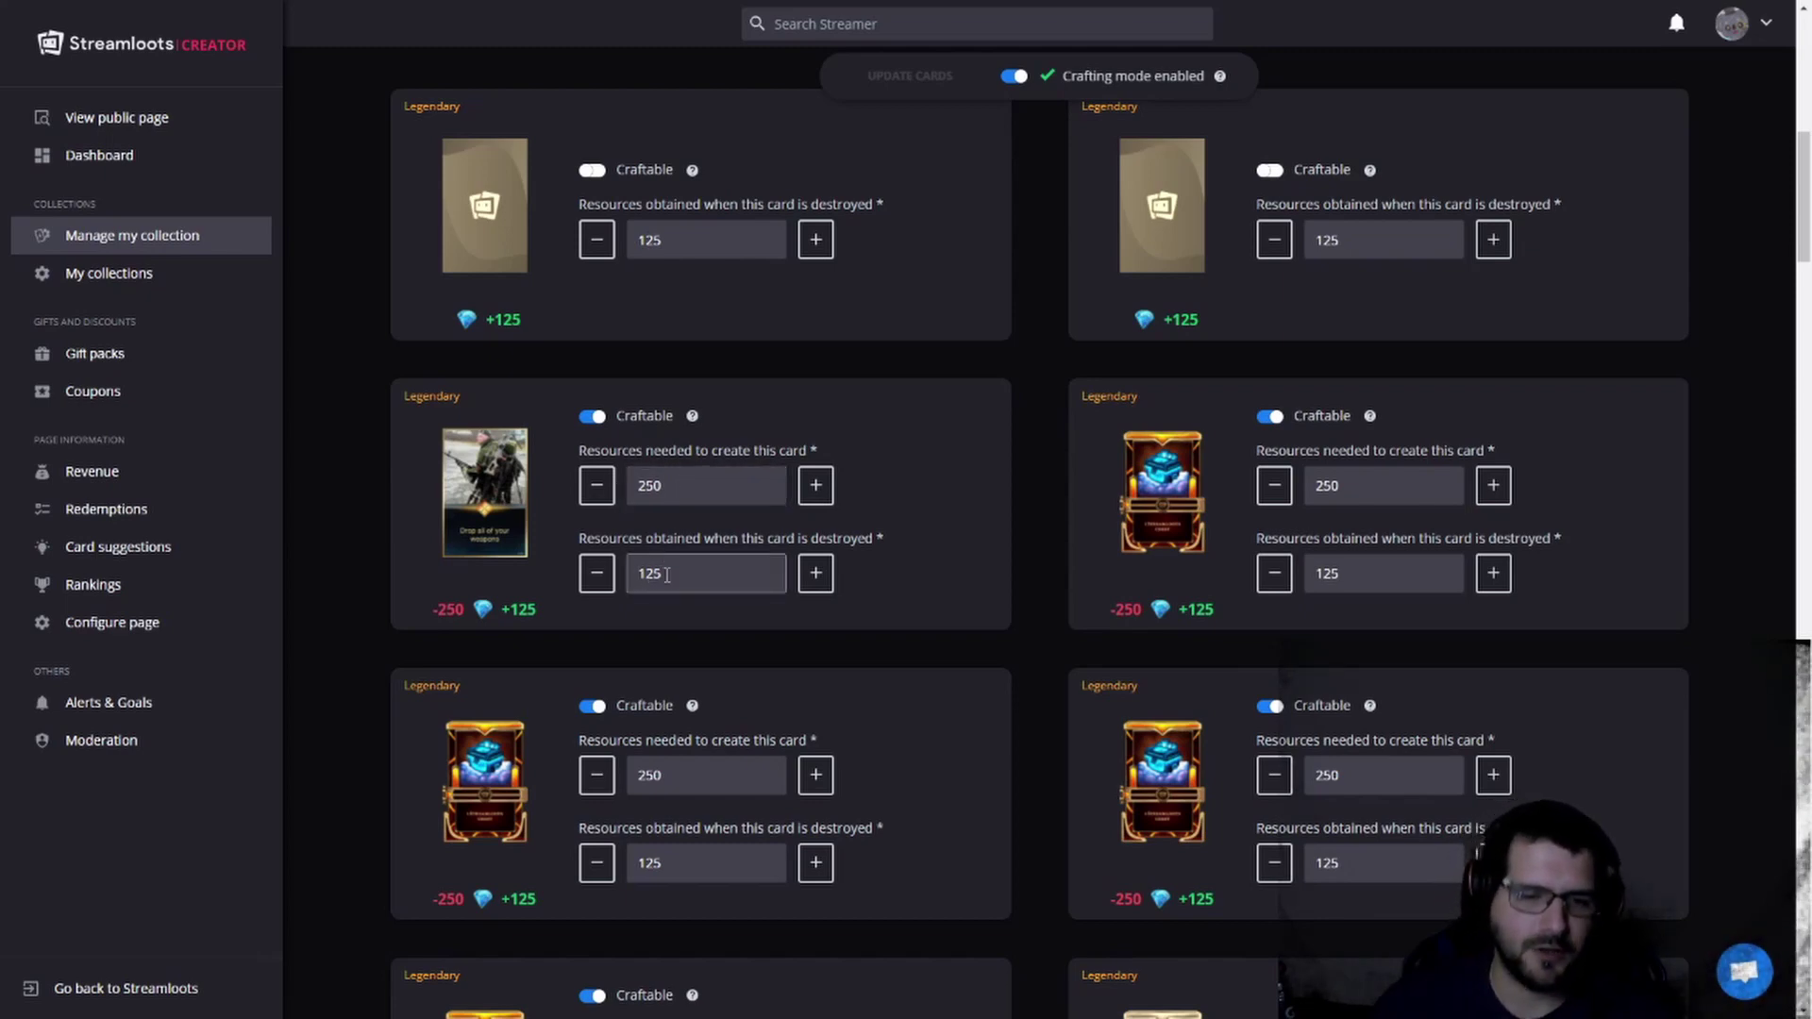
scroll(670, 578, "down", 12)
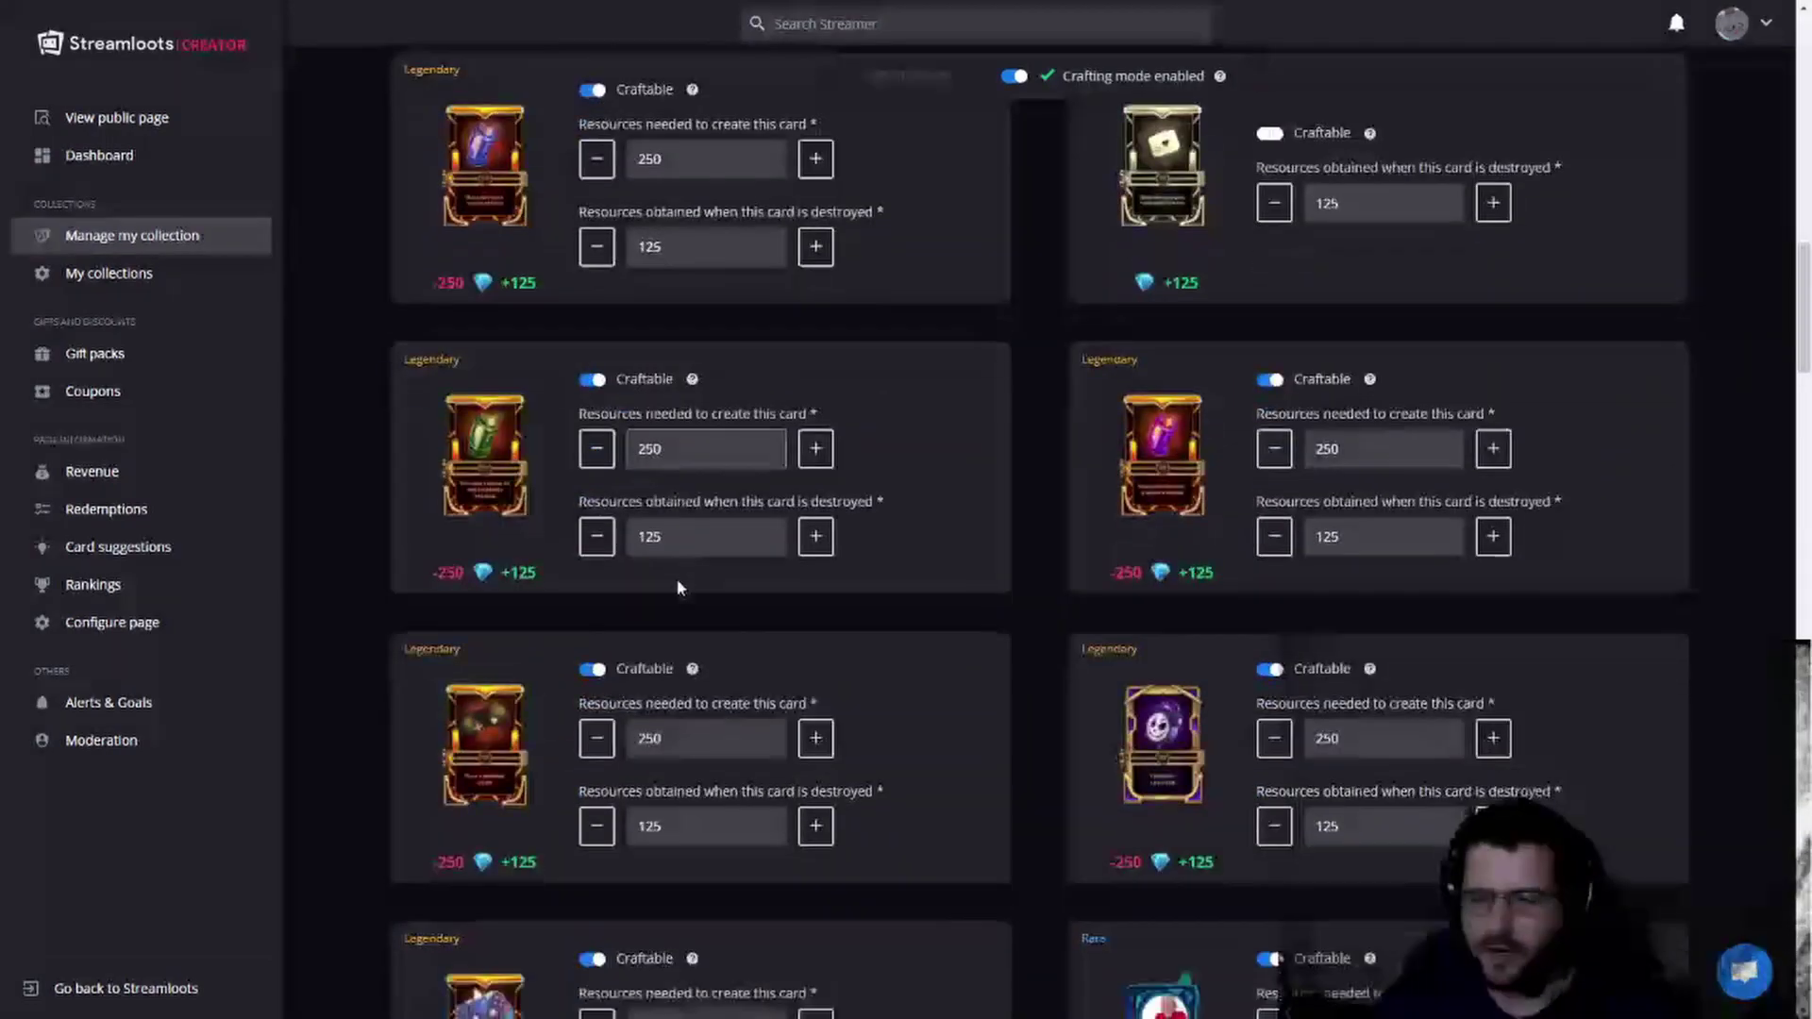
scroll(678, 587, "down", 5)
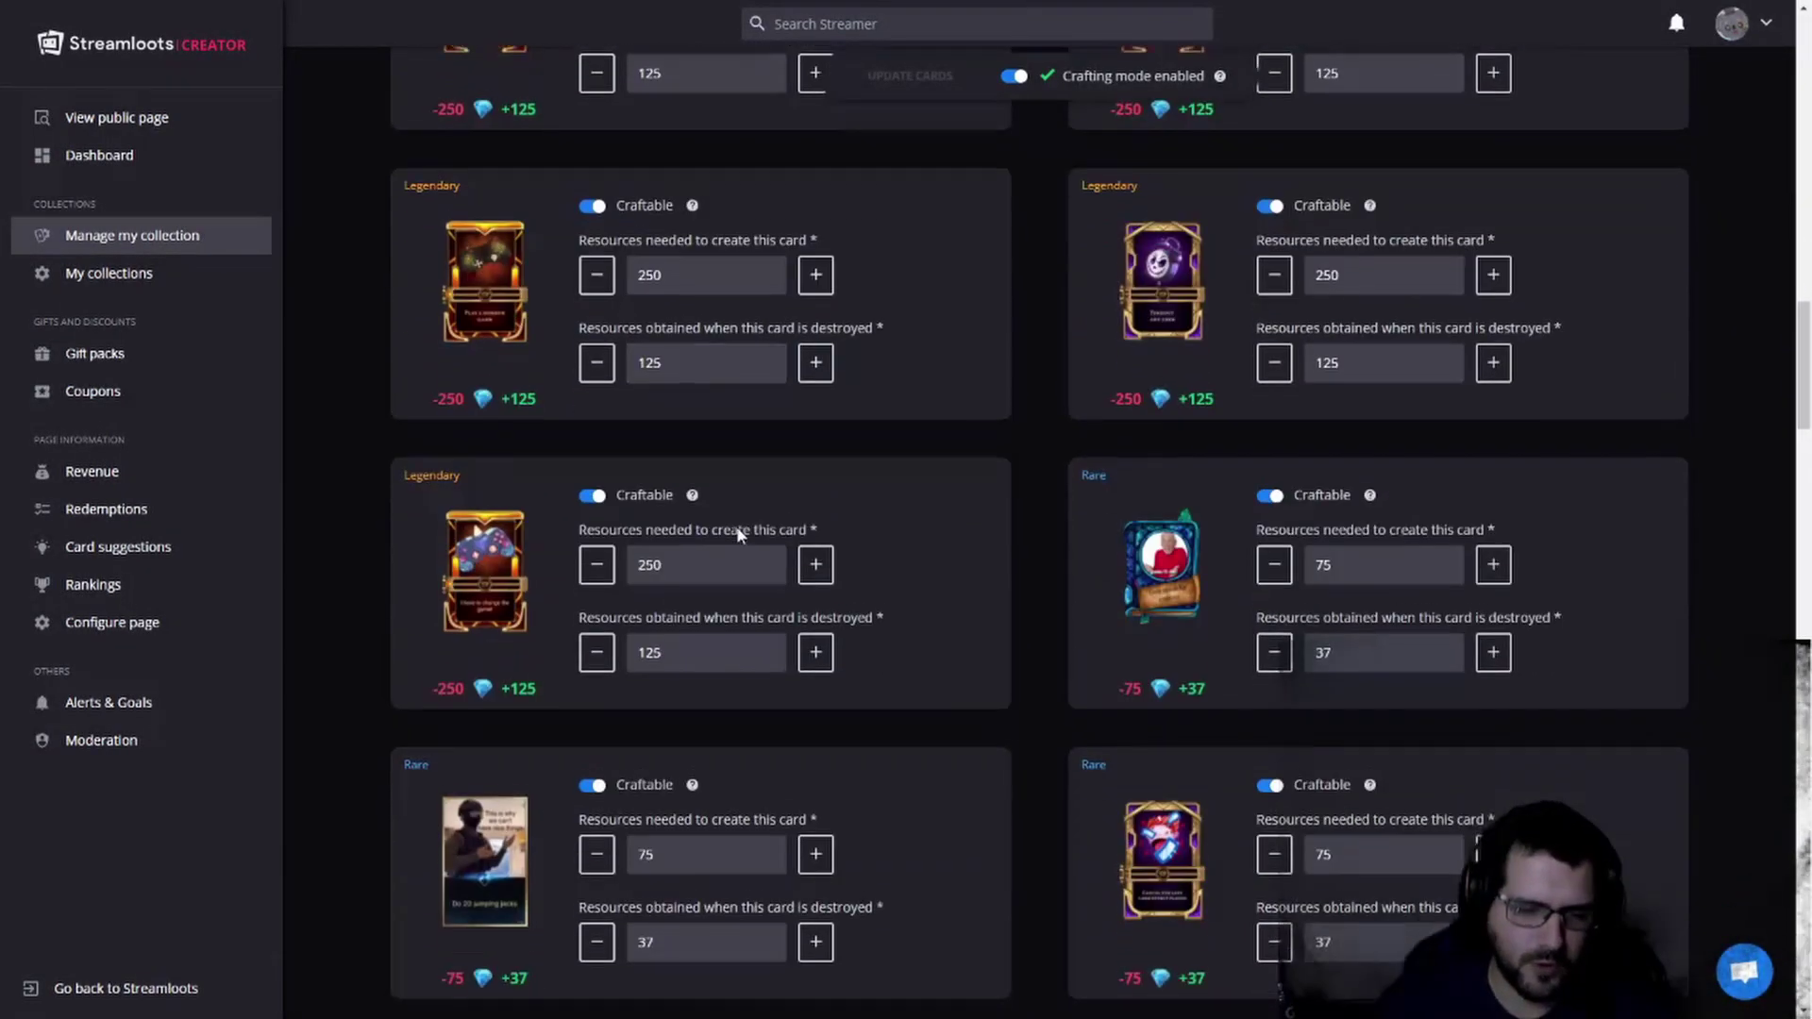
scroll(739, 528, "up", 2)
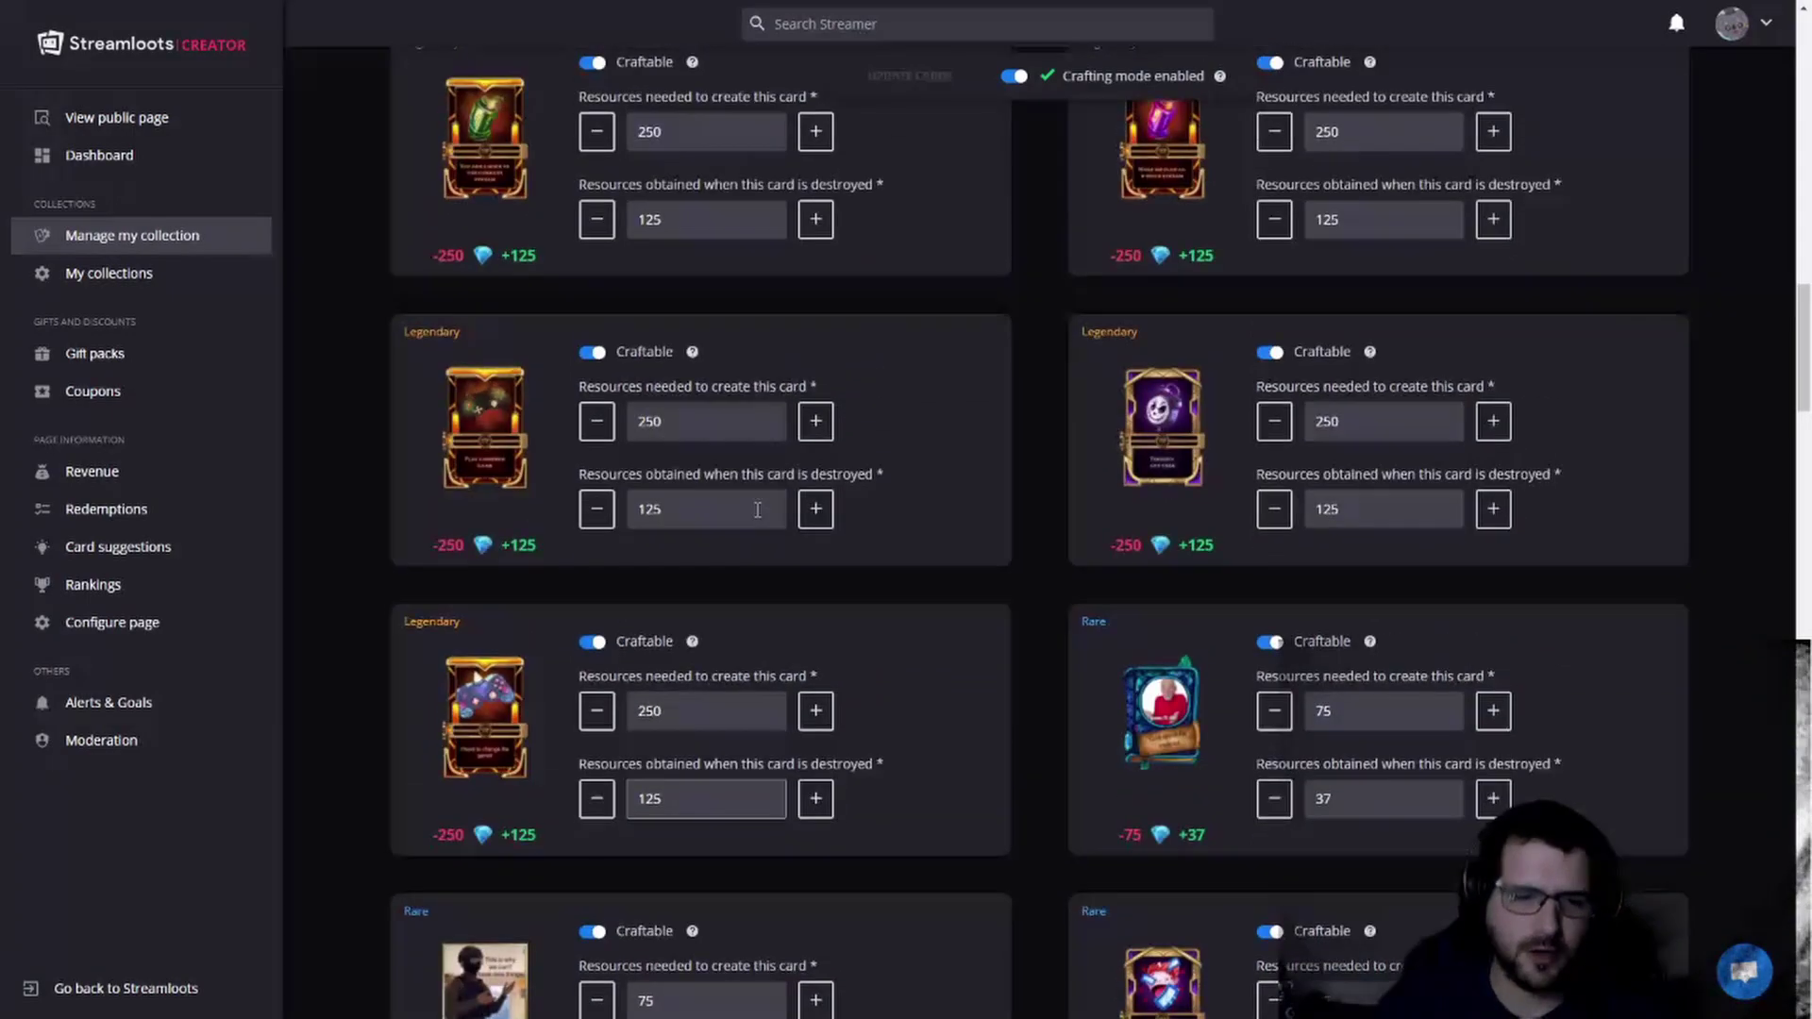
scroll(757, 509, "up", 15)
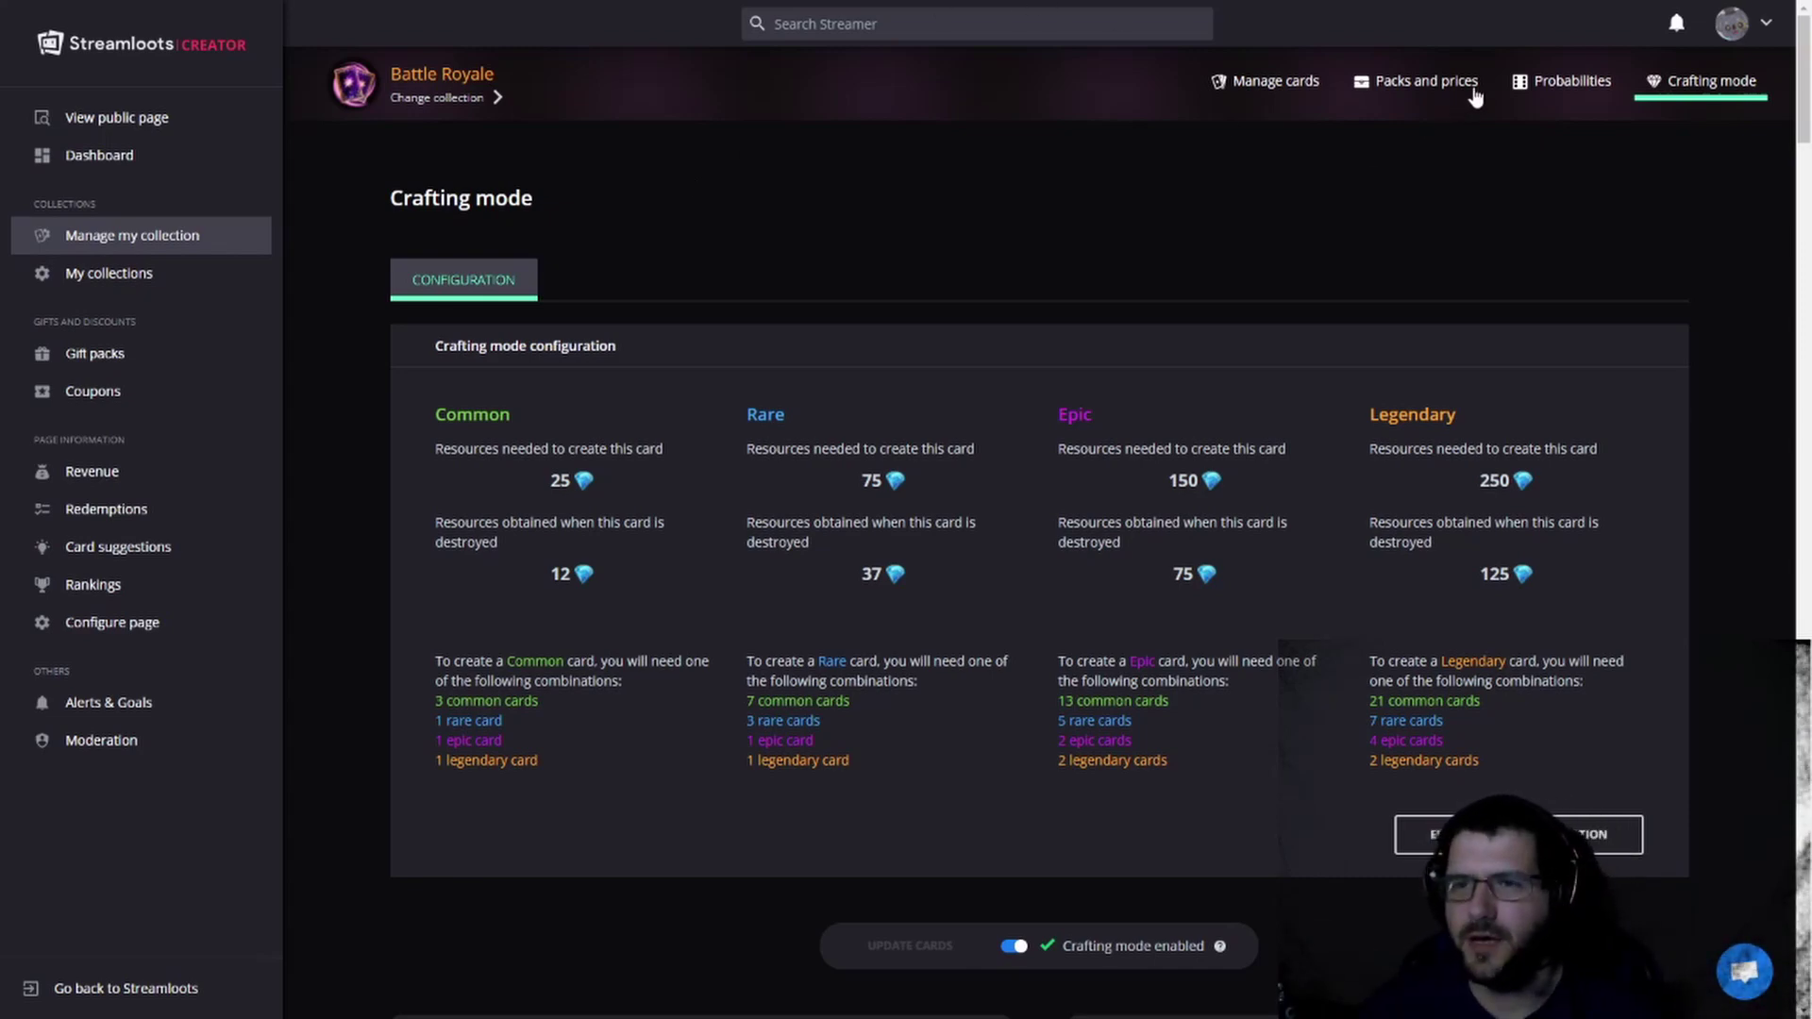
Step: Browse the ready-made Streamloots Originals collections available for adding cards, and return to the Battle Royale collection's cards
left_click(1272, 94)
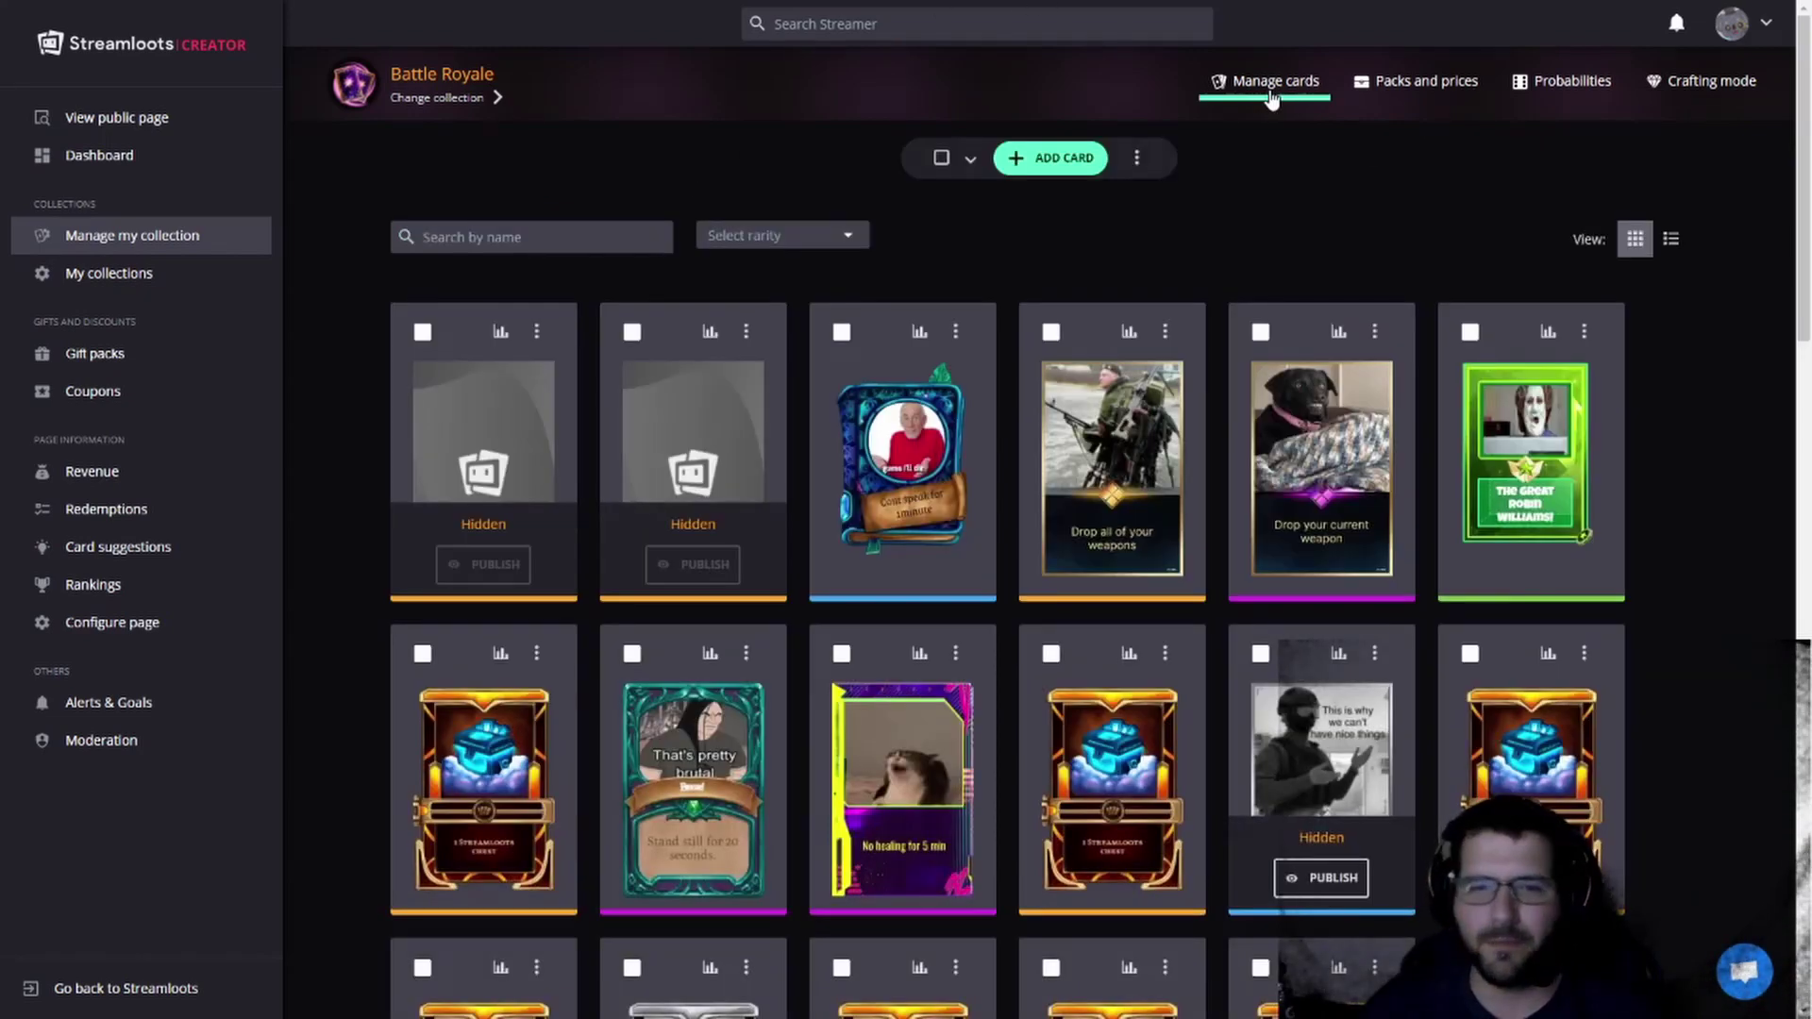
left_click(1064, 160)
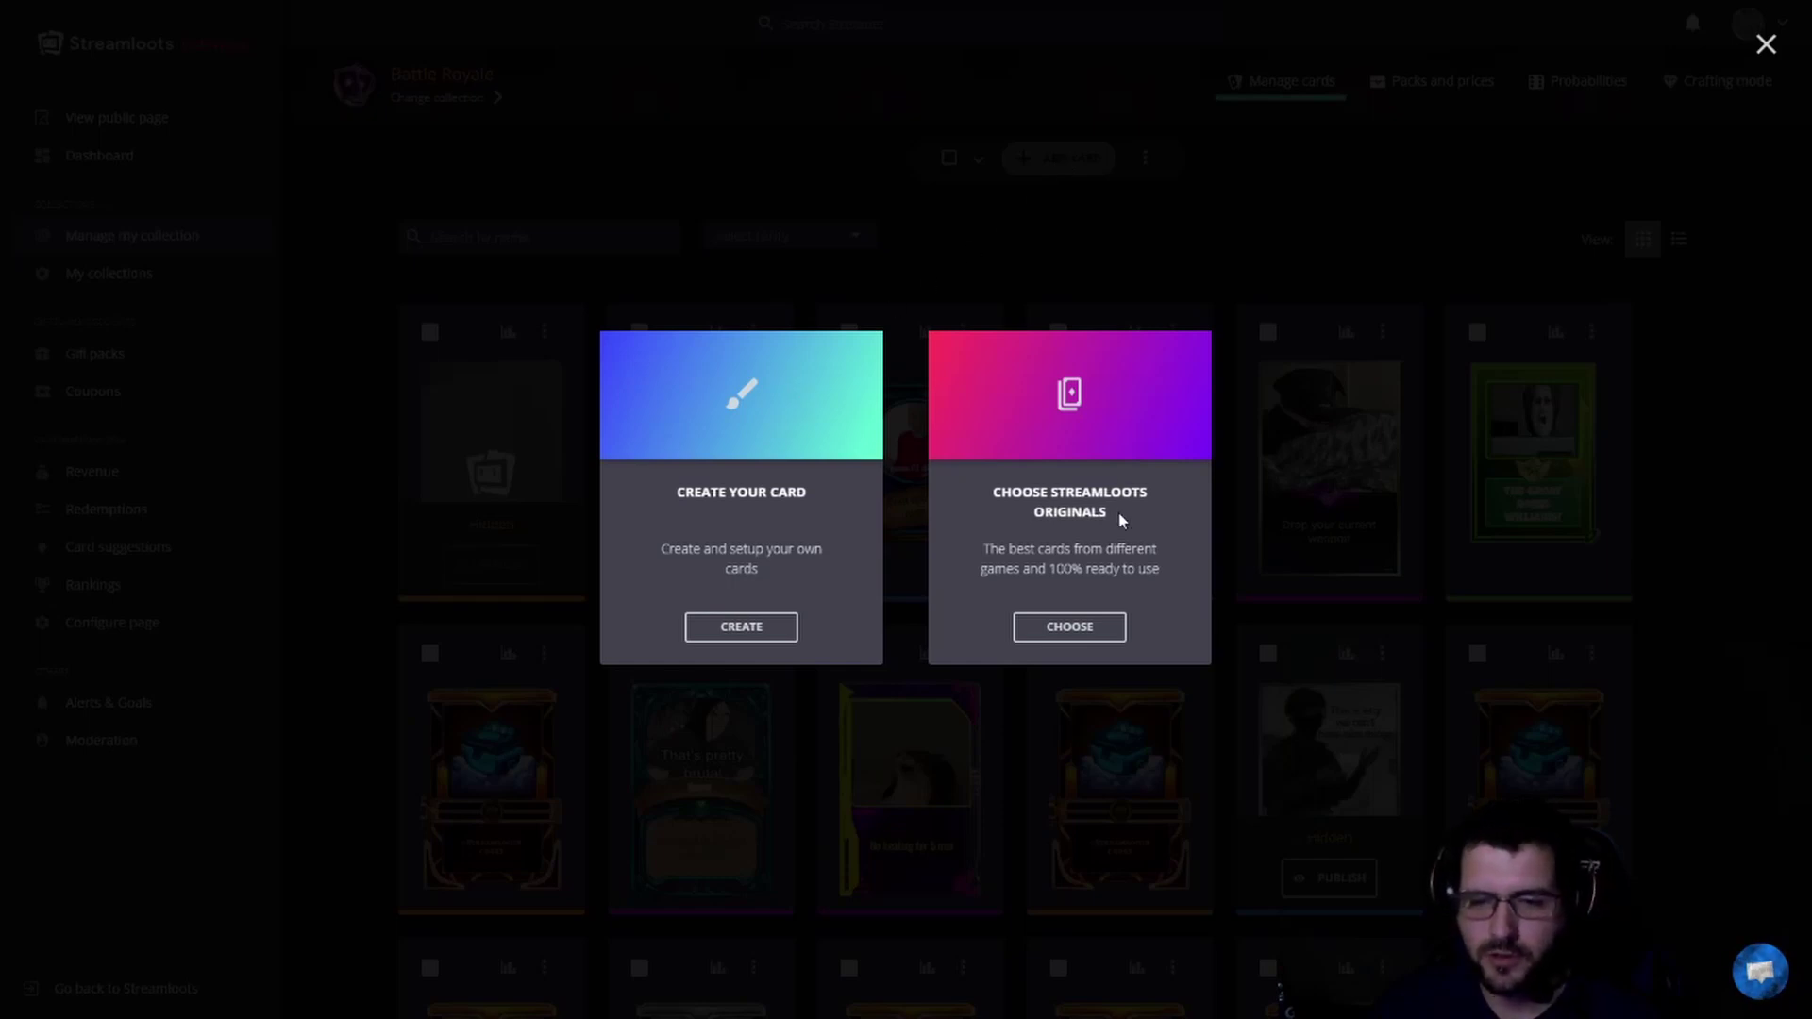
left_click(1069, 630)
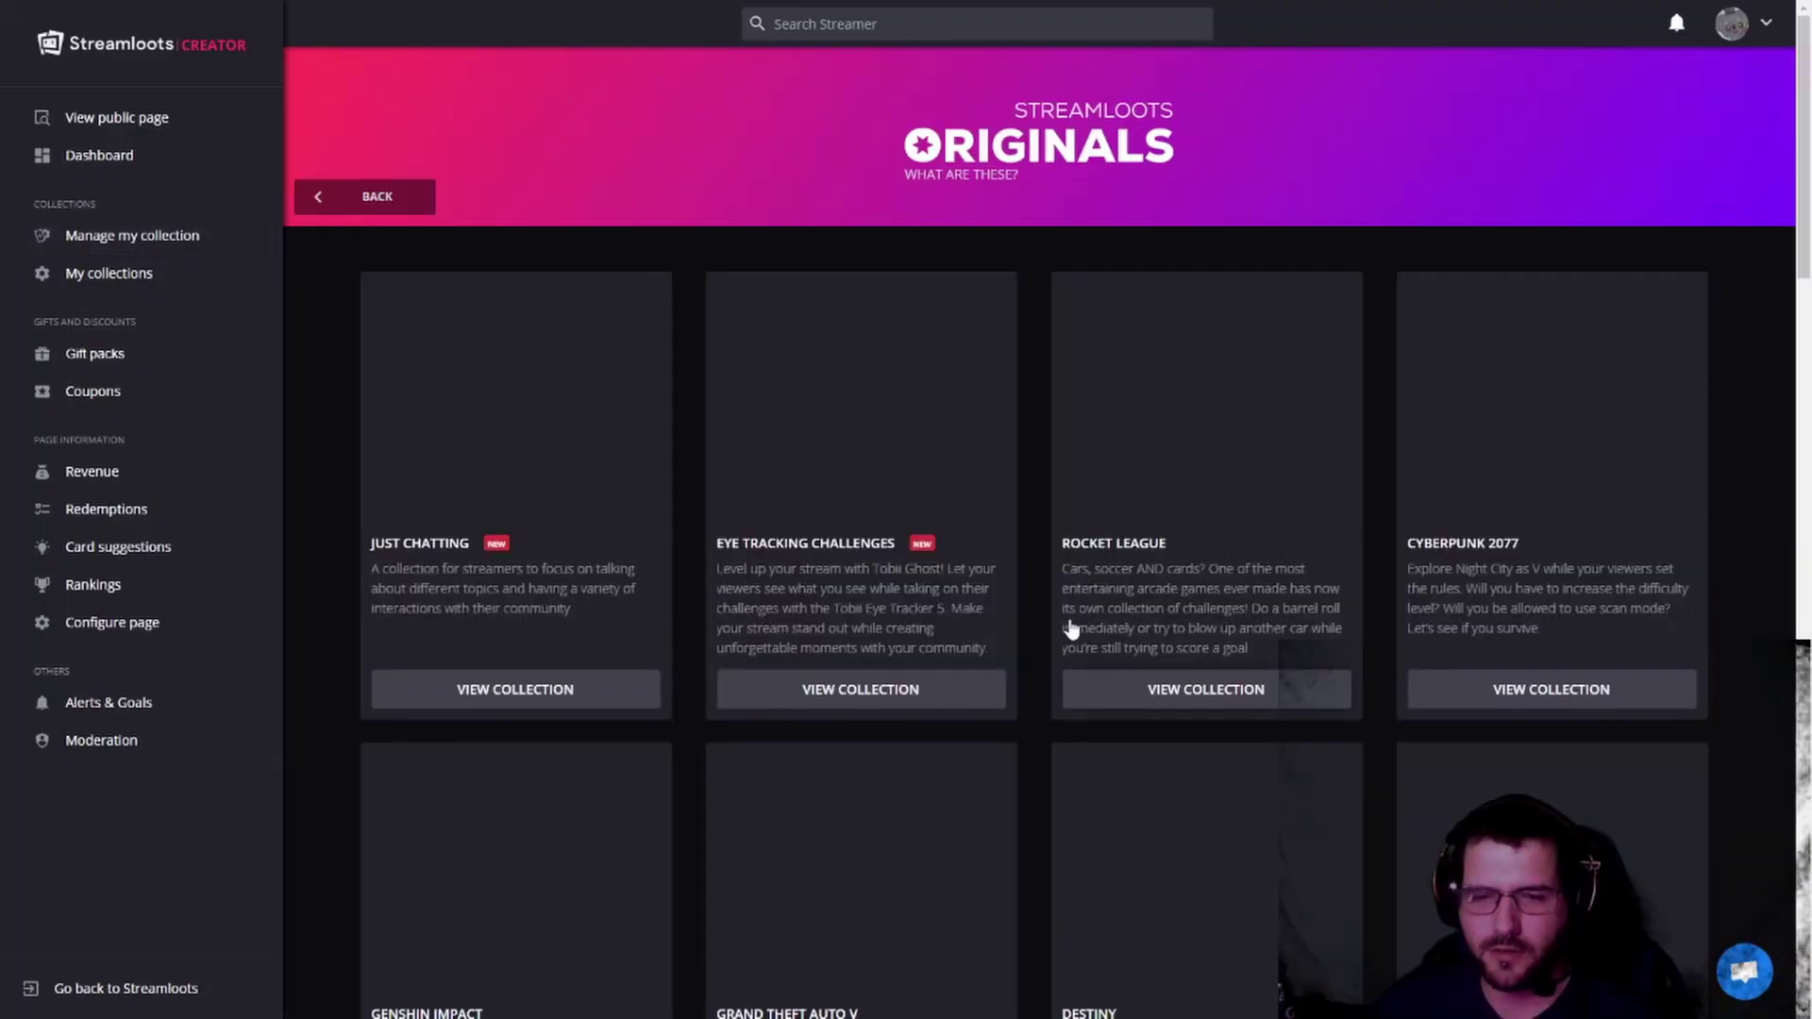
scroll(972, 498, "down", 3)
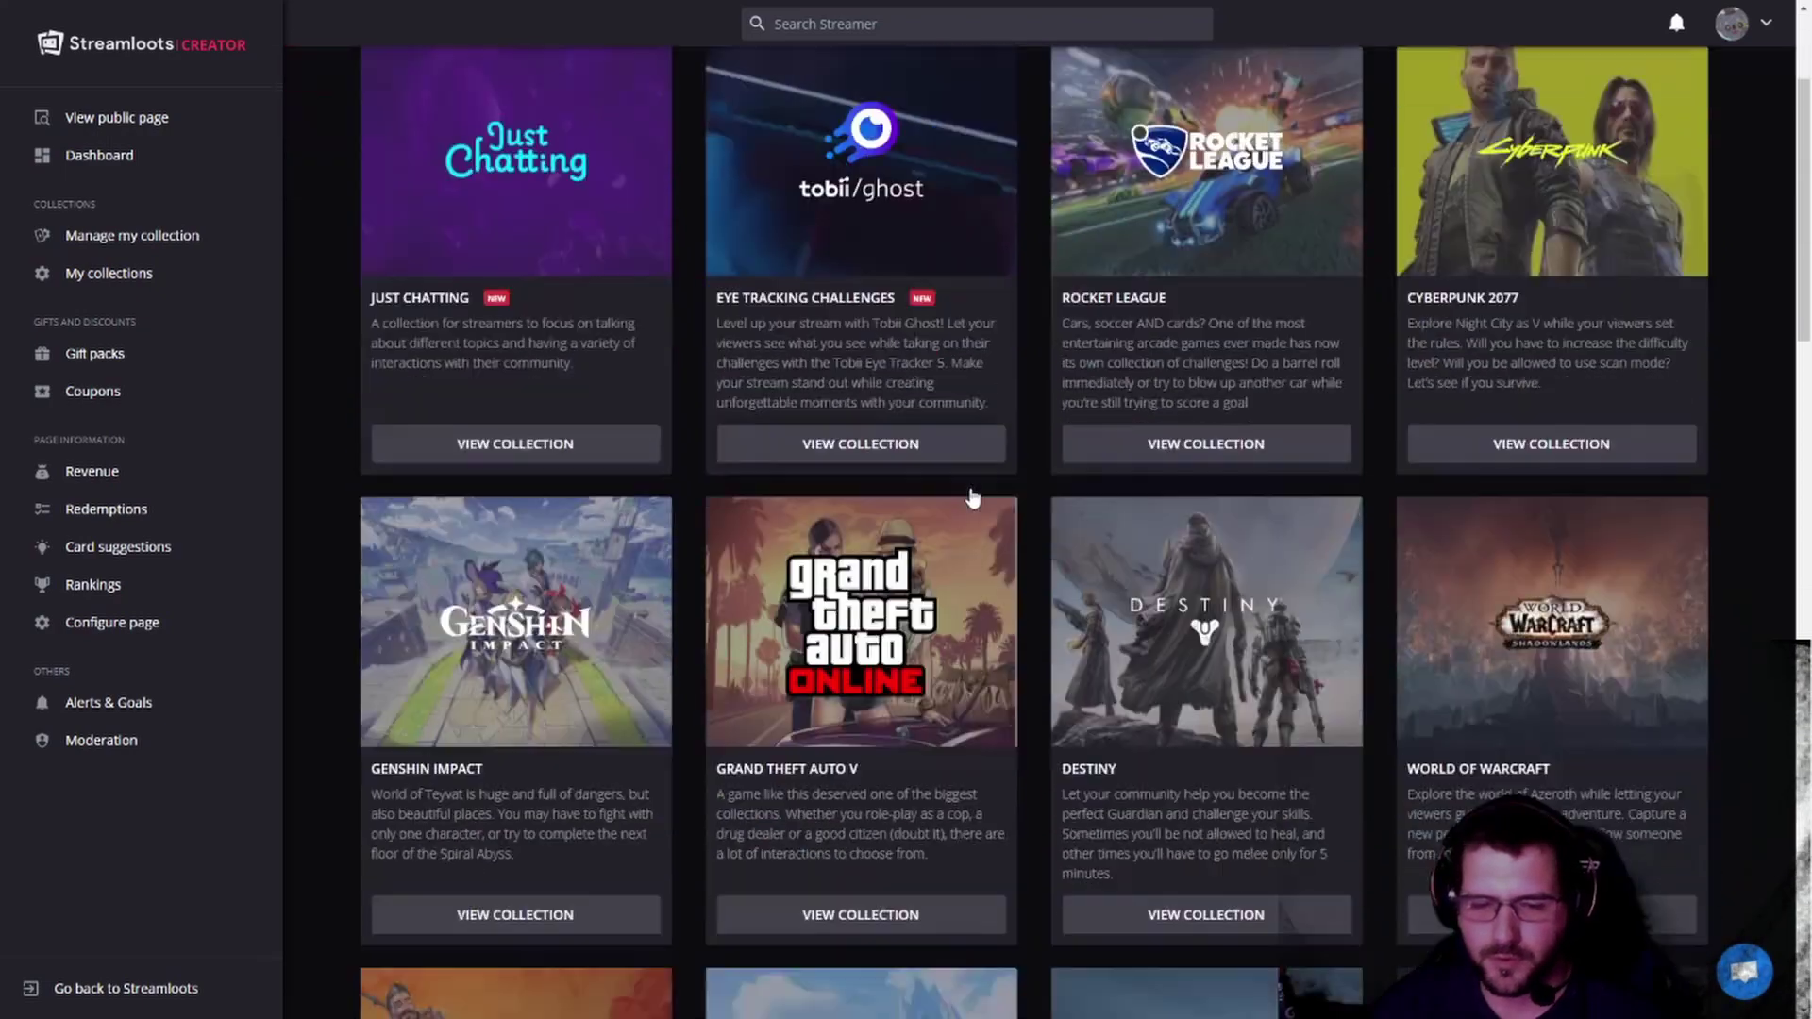
scroll(898, 604, "down", 1)
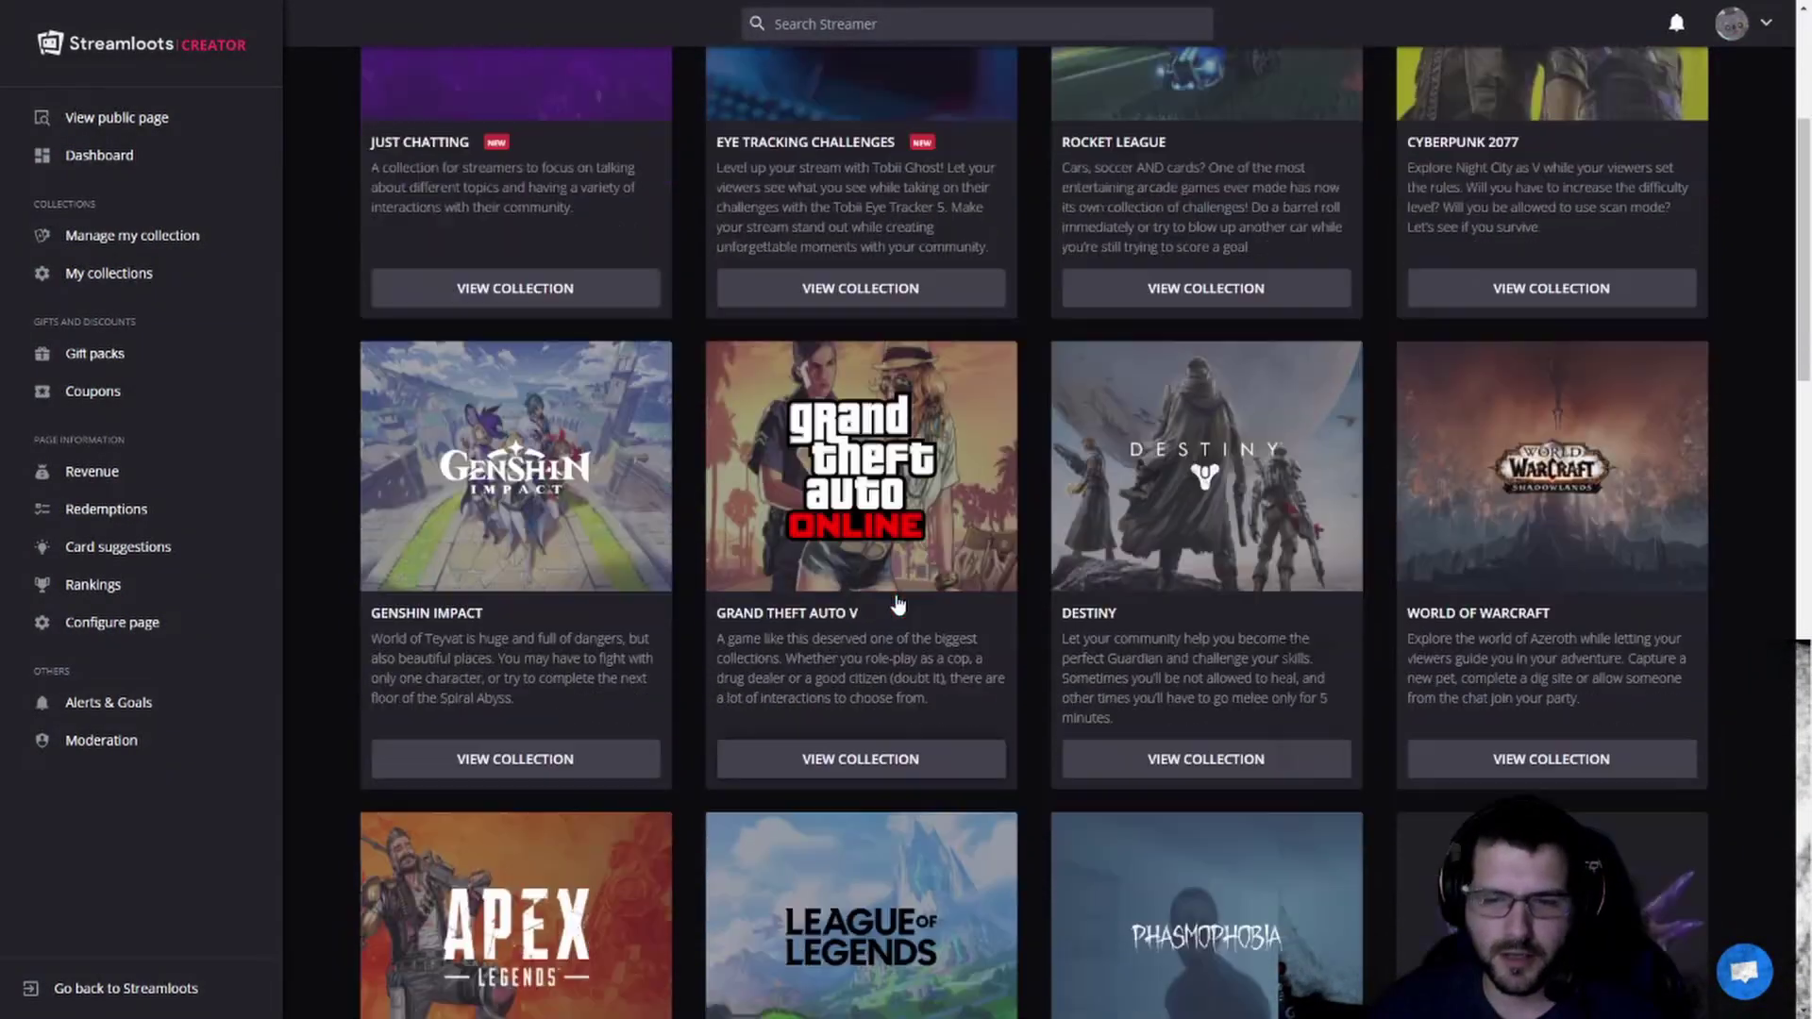
scroll(898, 604, "down", 10)
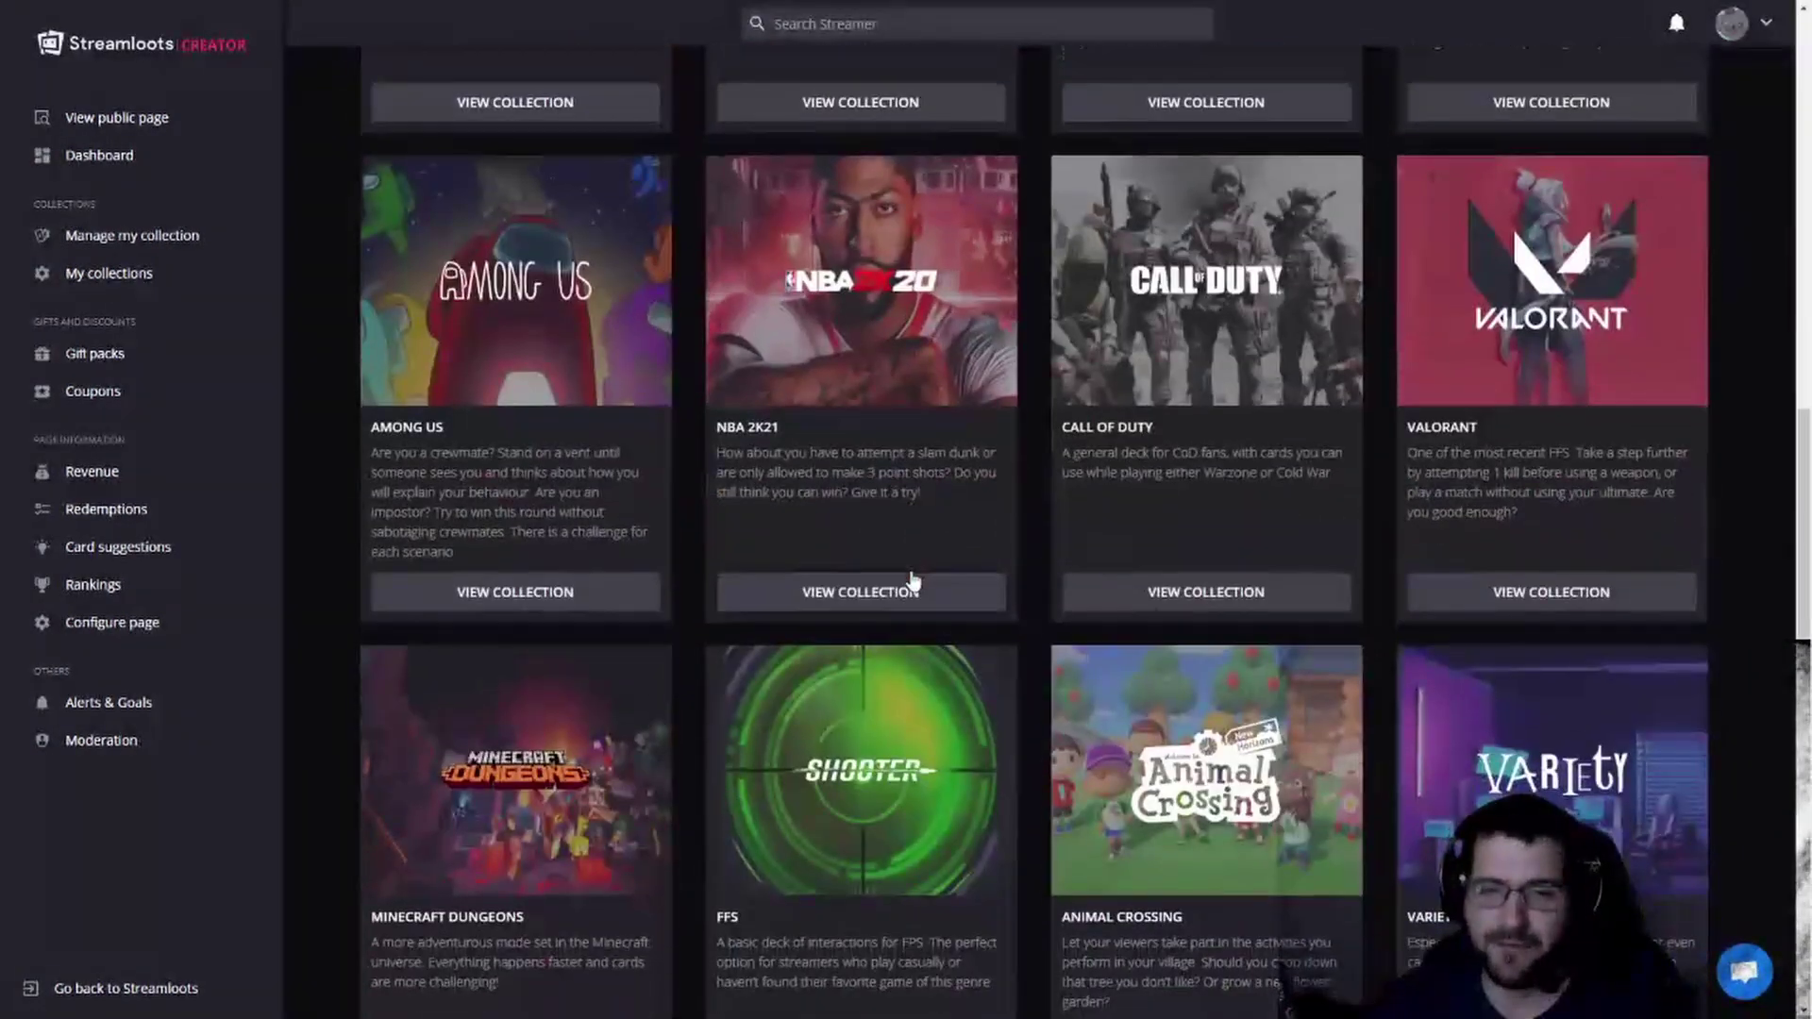
scroll(955, 522, "down", 5)
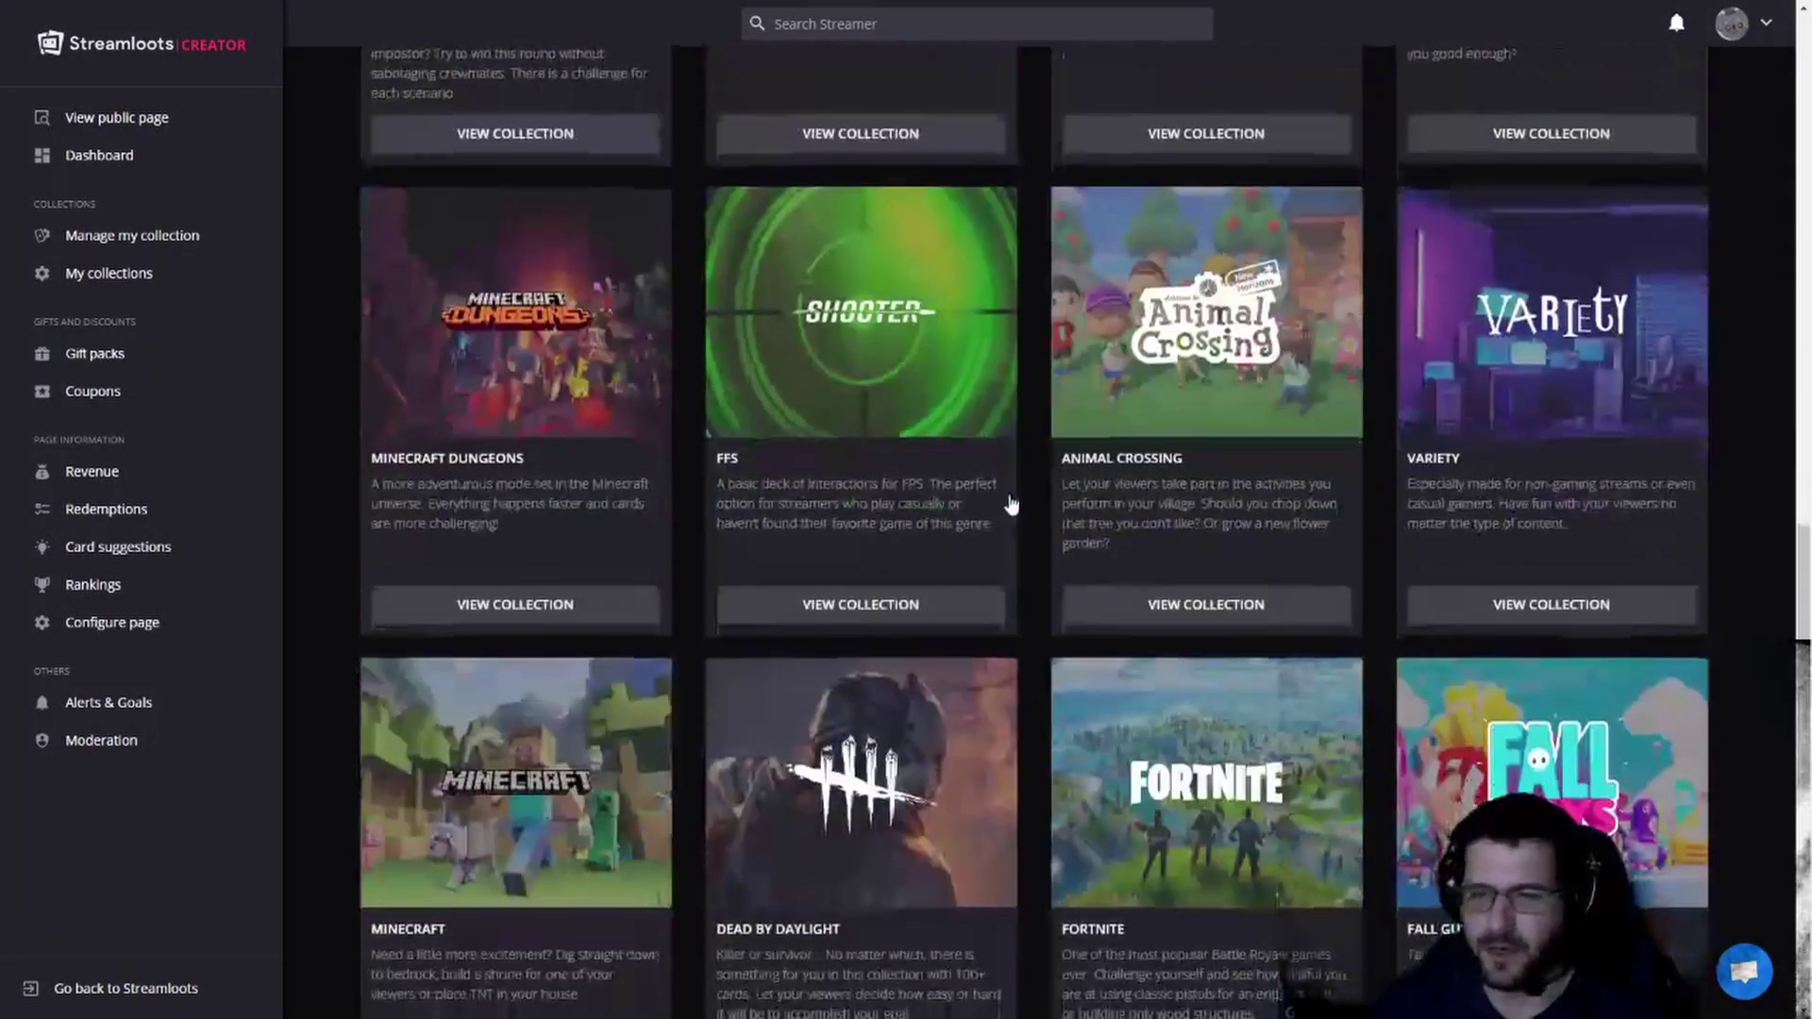
scroll(1012, 506, "down", 3)
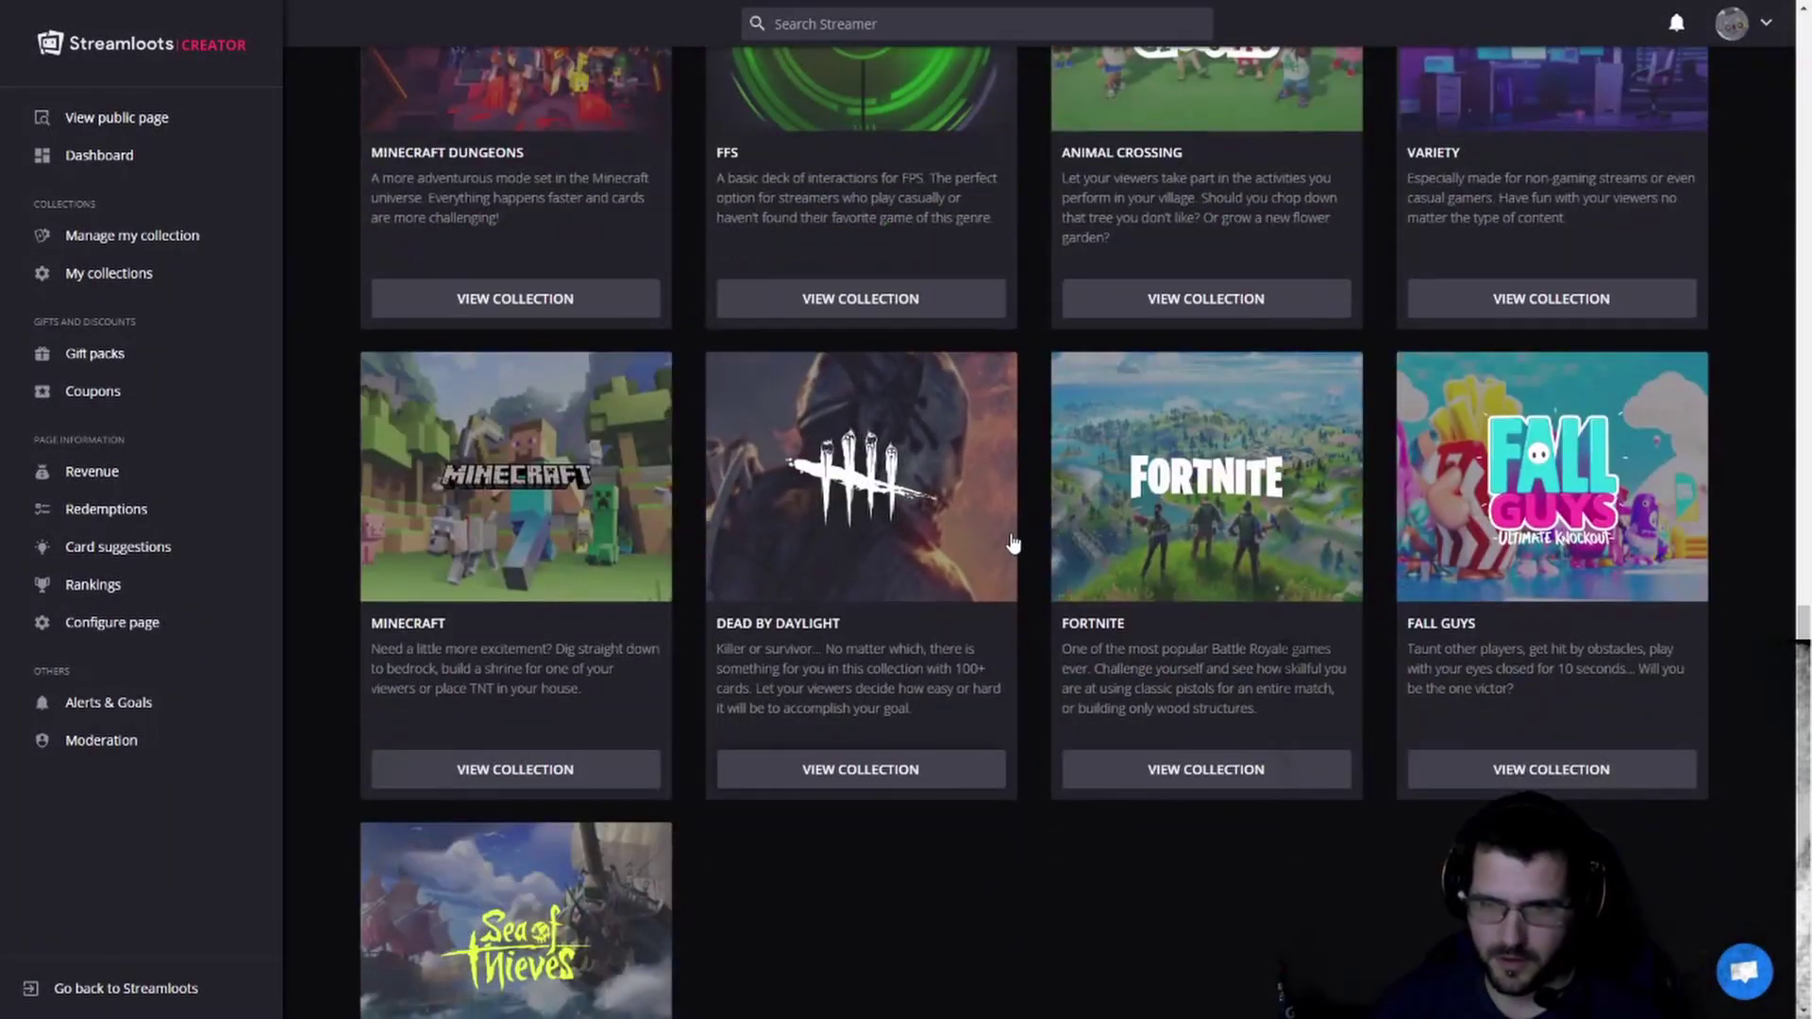
scroll(1013, 544, "down", 3)
scroll(1010, 547, "up", 4)
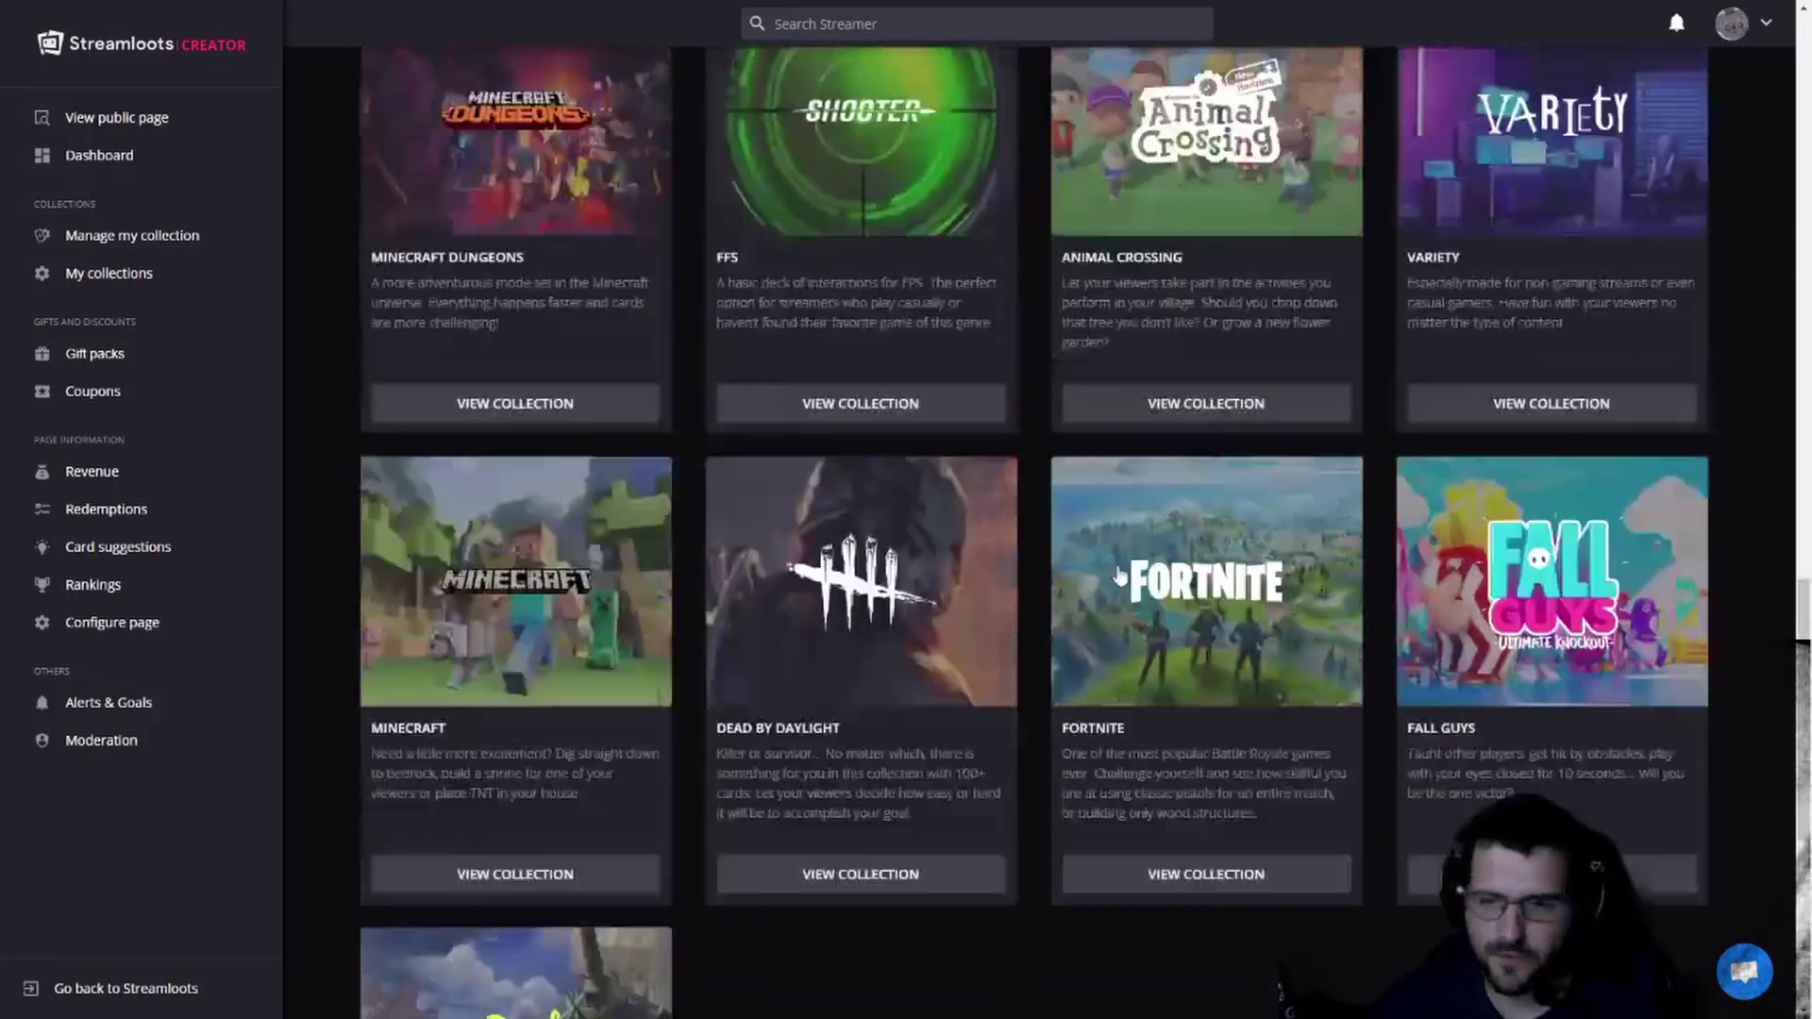
scroll(1119, 576, "up", 4)
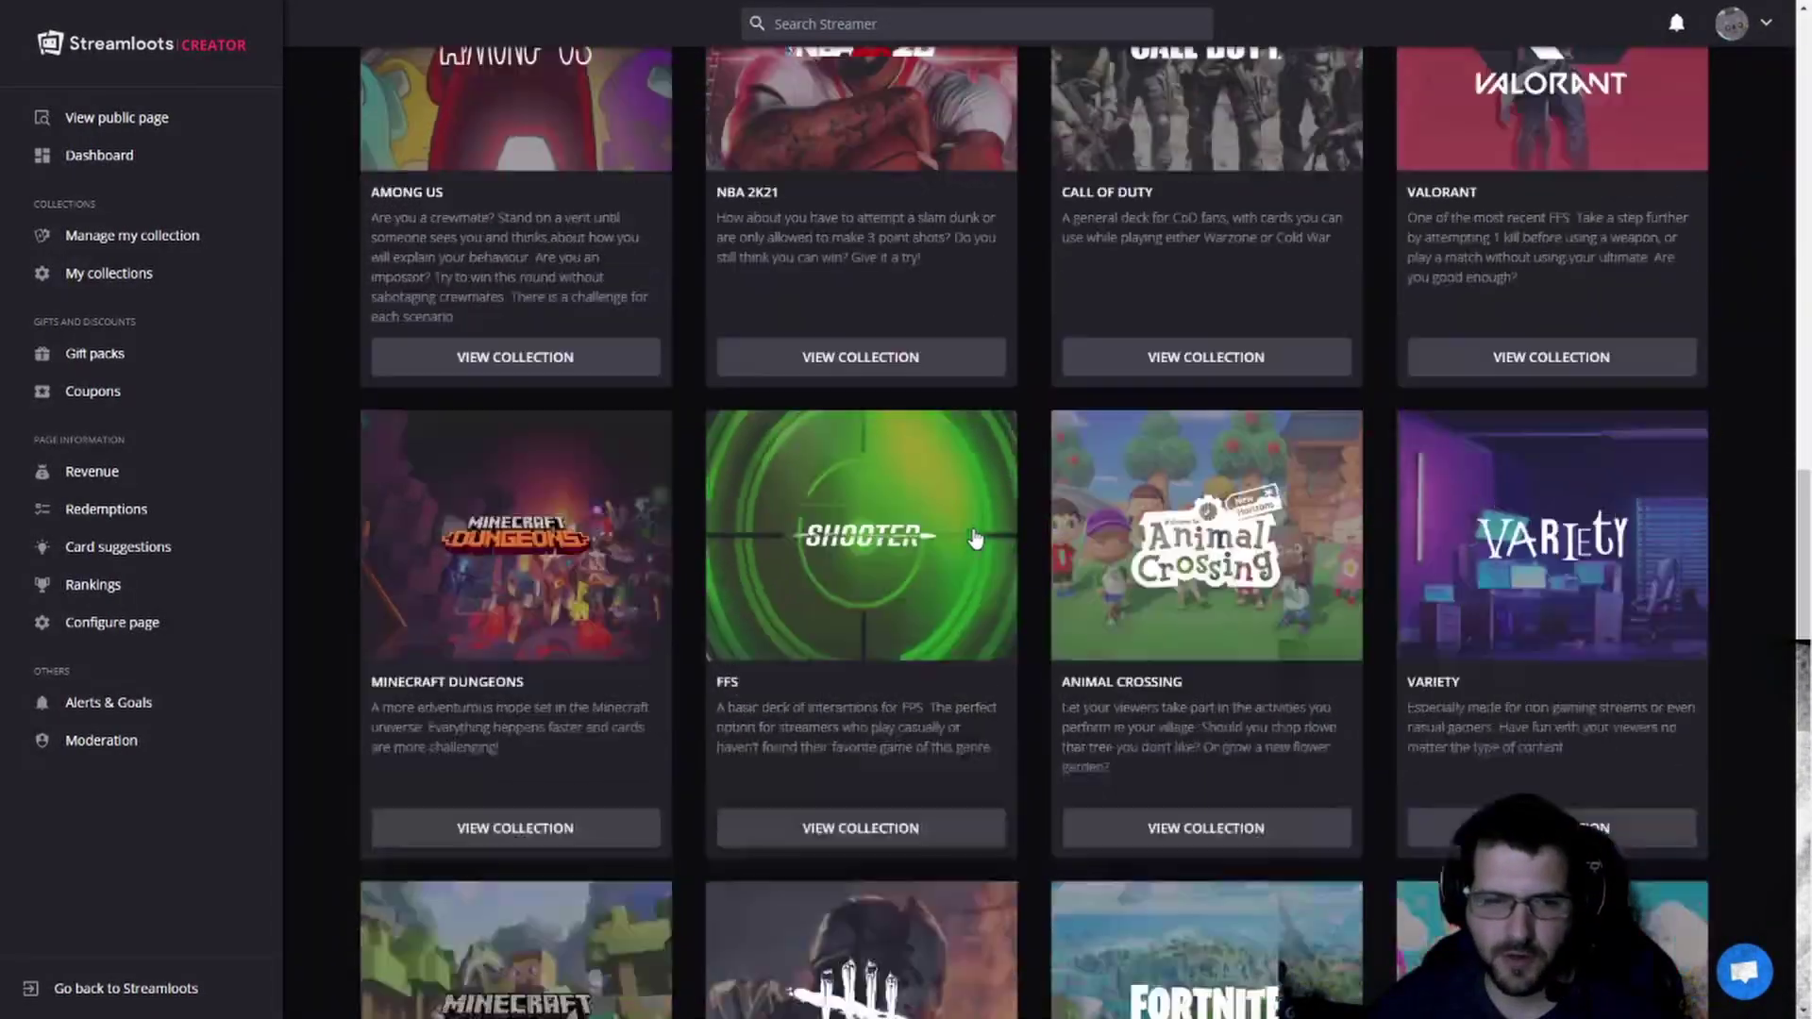
scroll(975, 538, "up", 5)
scroll(1018, 522, "up", 2)
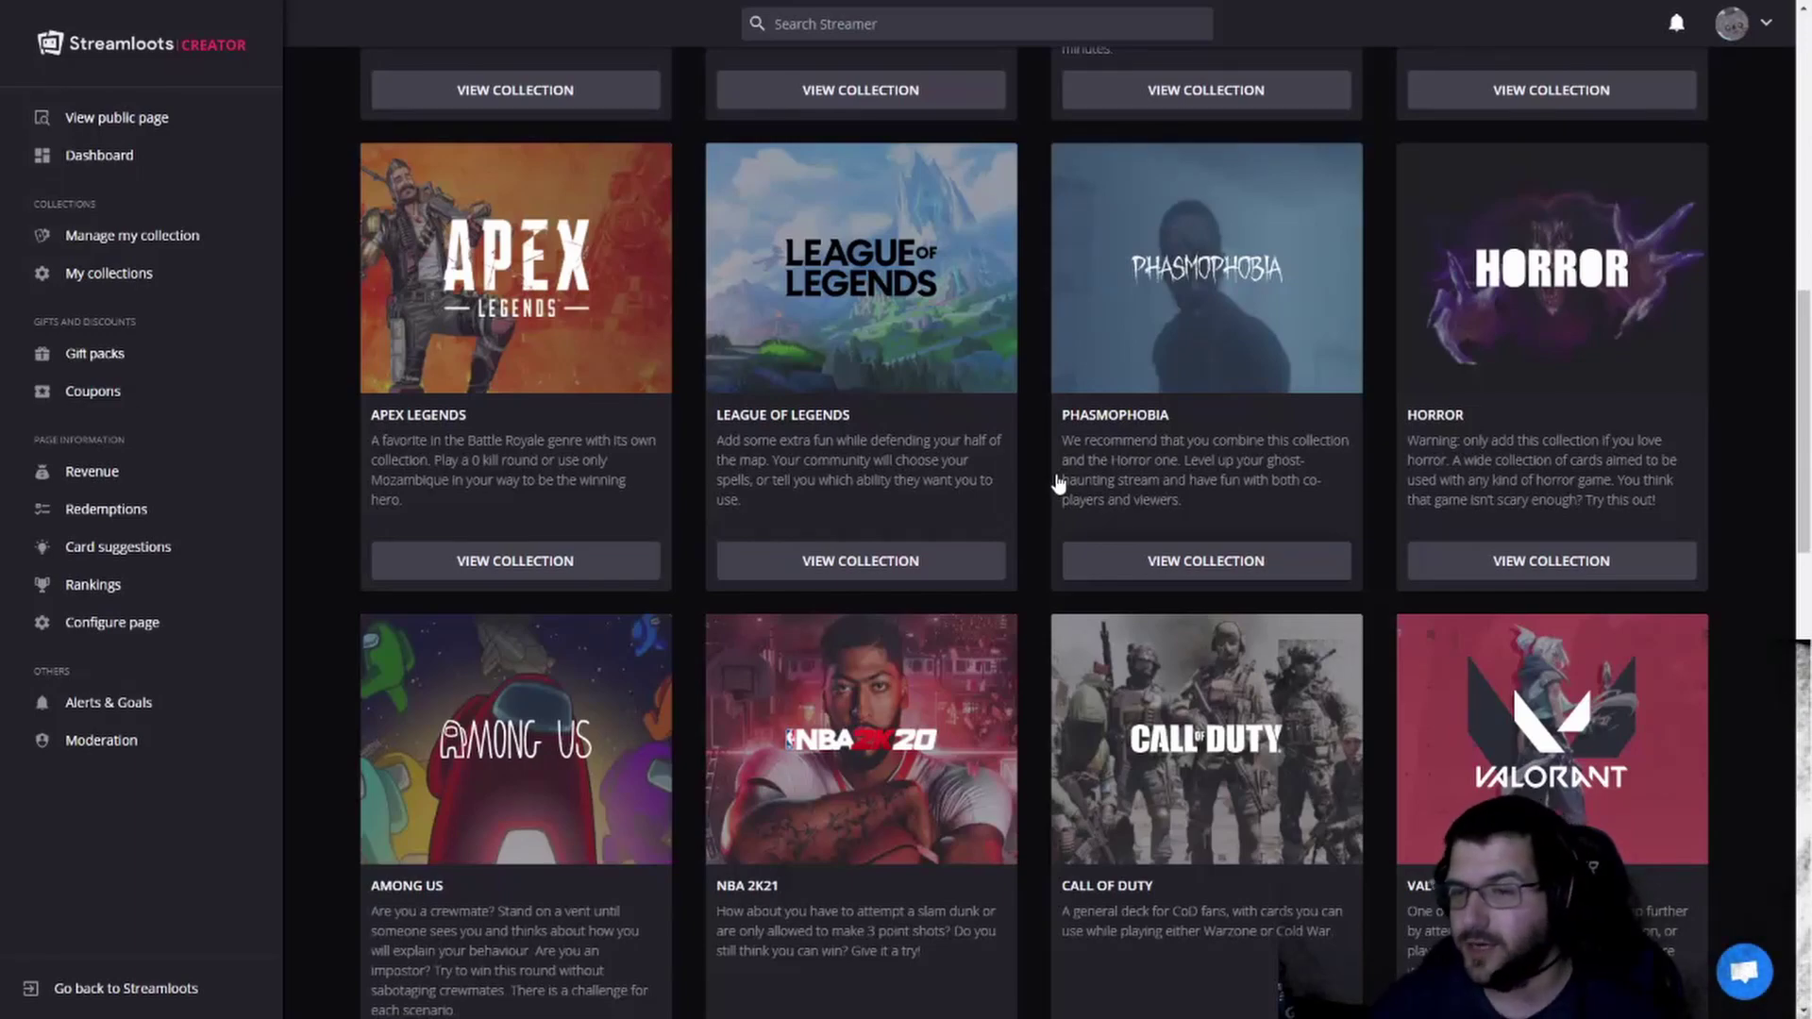
scroll(1059, 483, "up", 7)
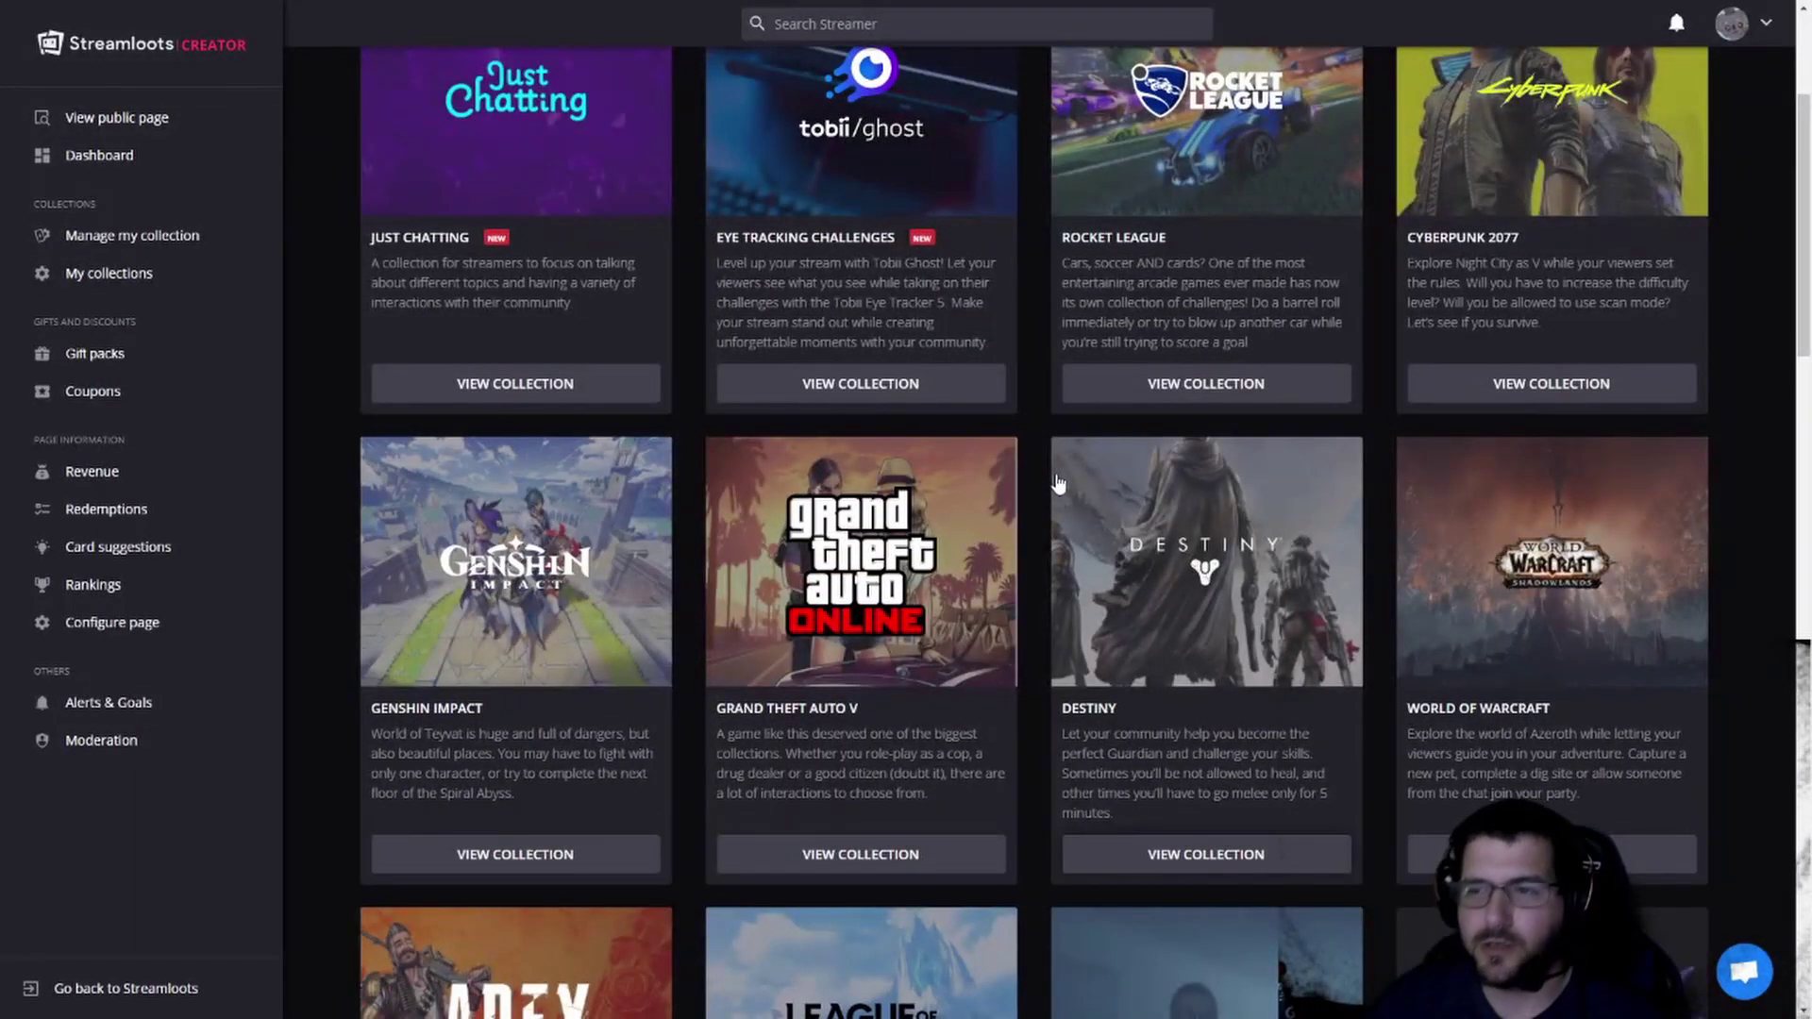
scroll(1058, 484, "up", 2)
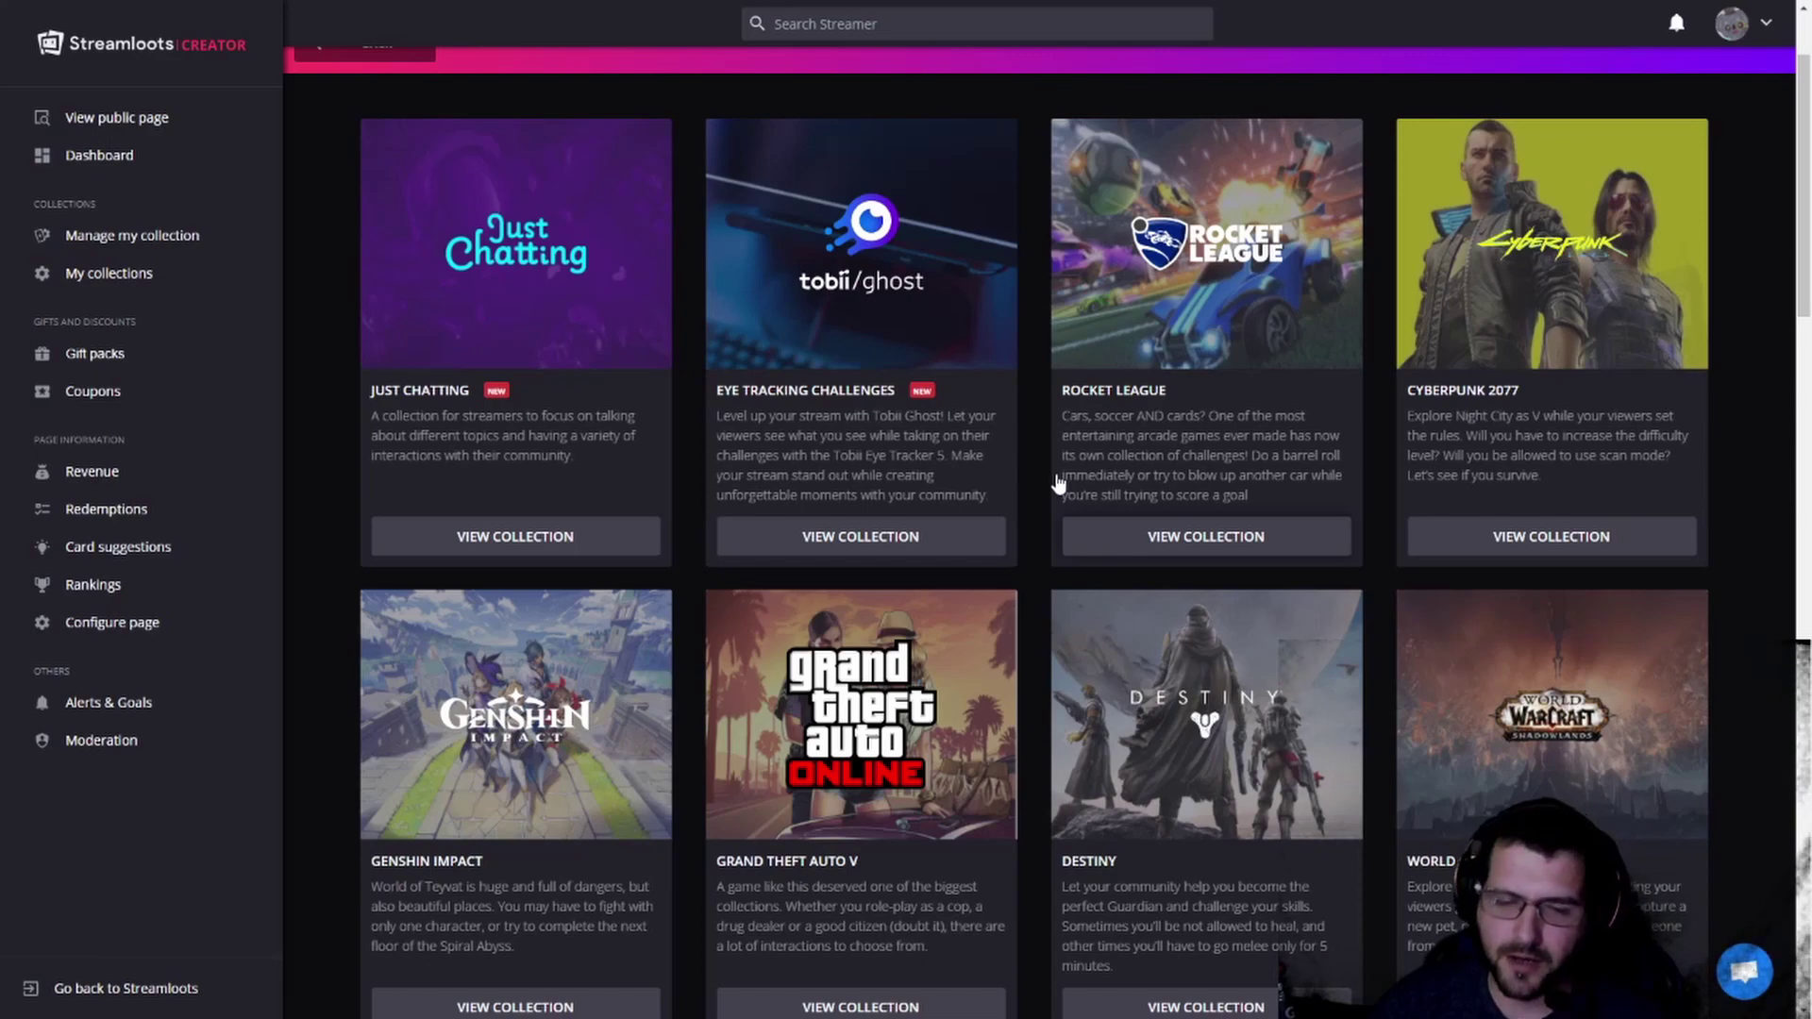
scroll(1058, 483, "up", 2)
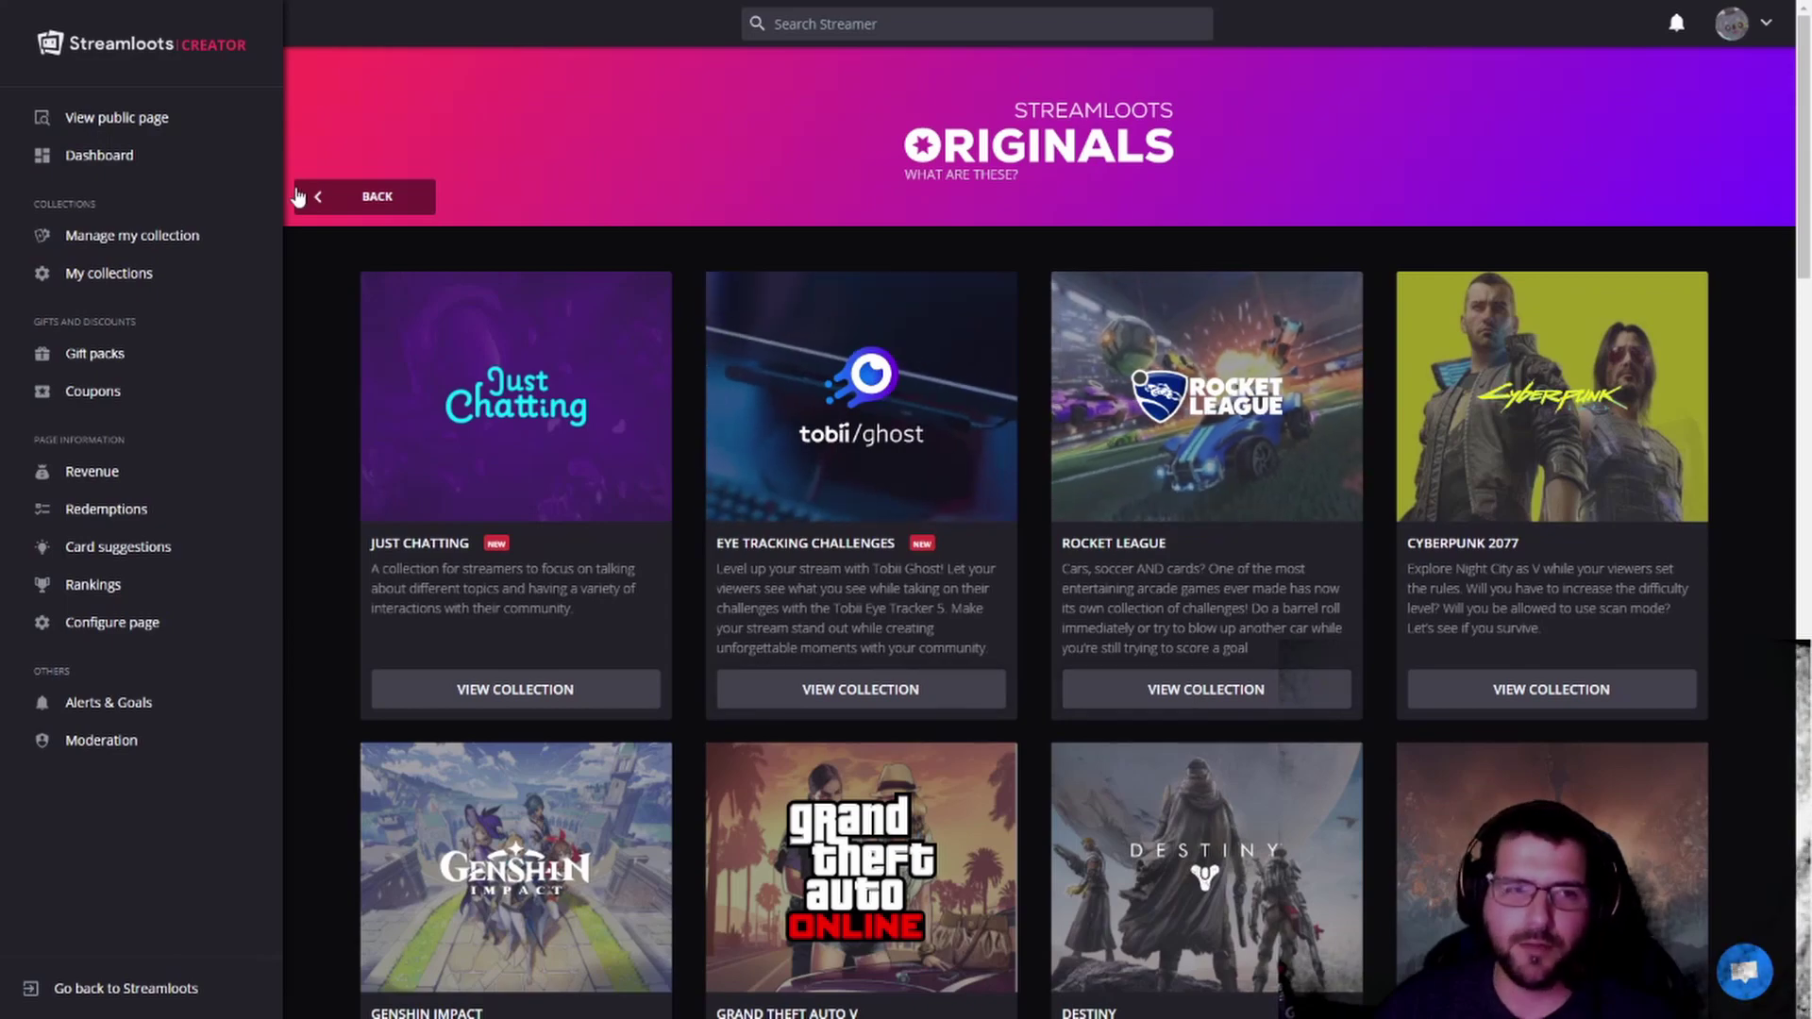
left_click(327, 204)
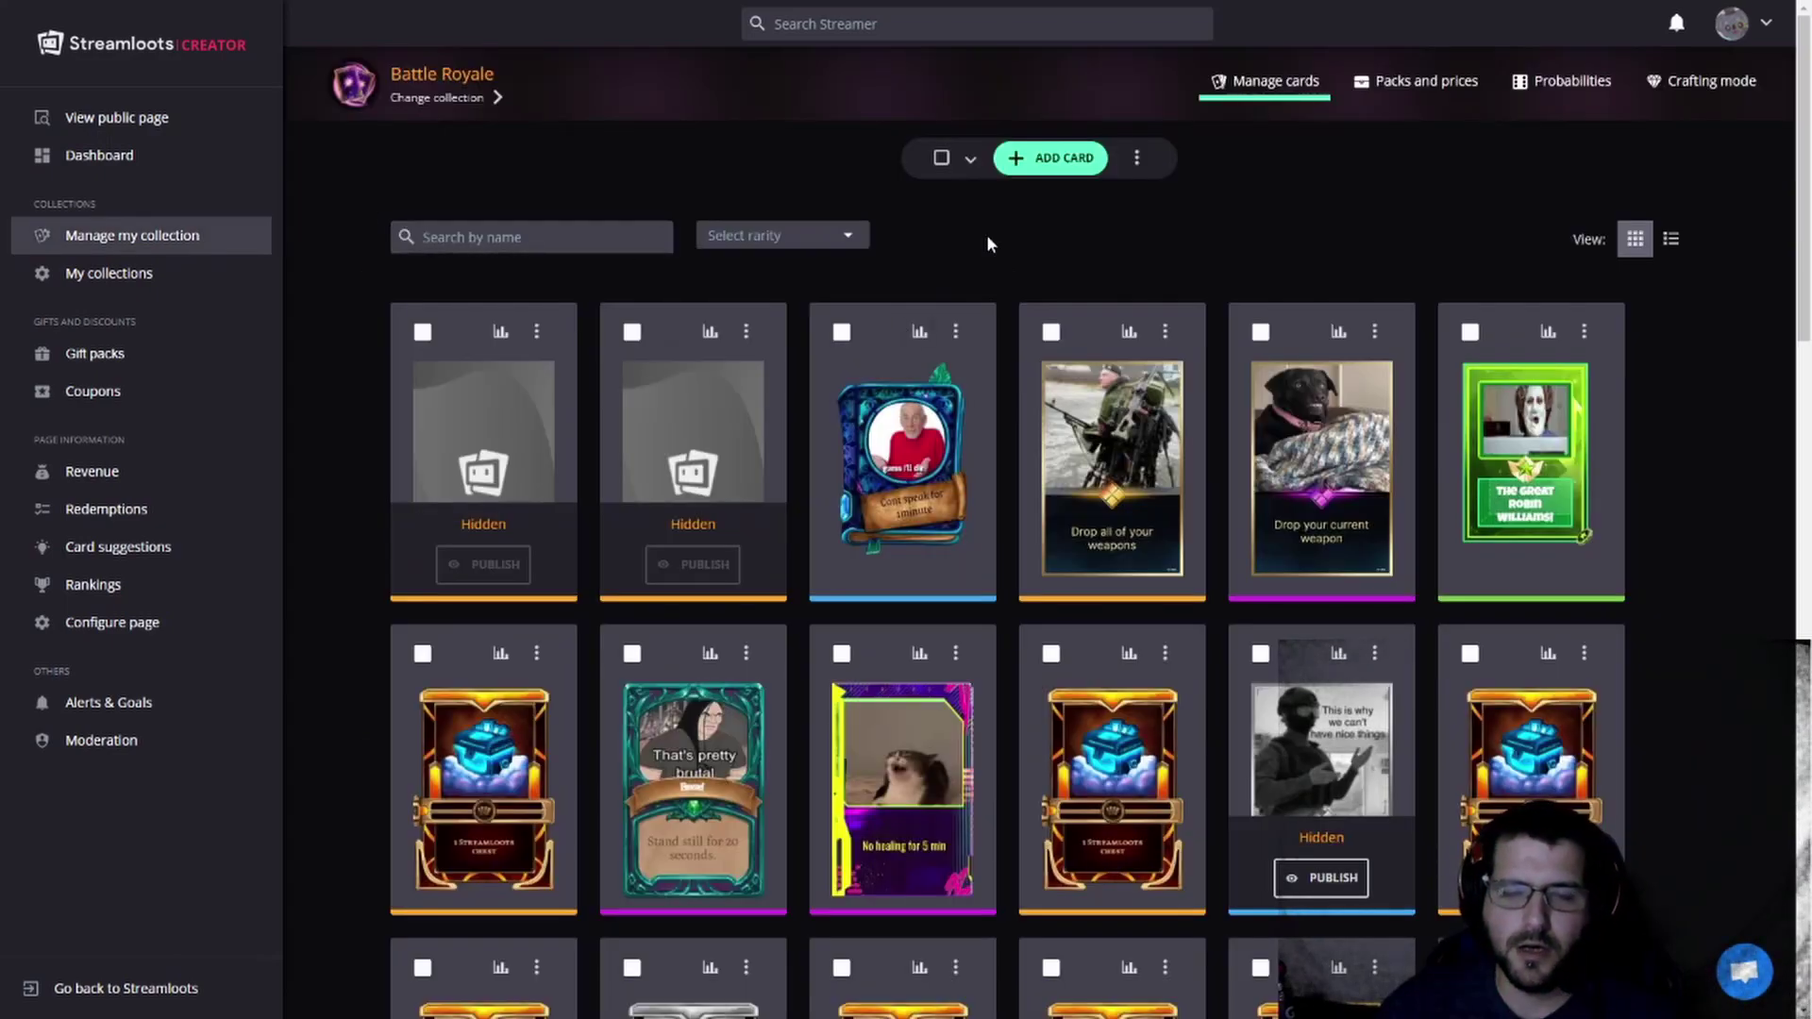
Step: Start creating a custom card and review its basic setup, alert configuration, requested redemption information and order settings
left_click(1063, 161)
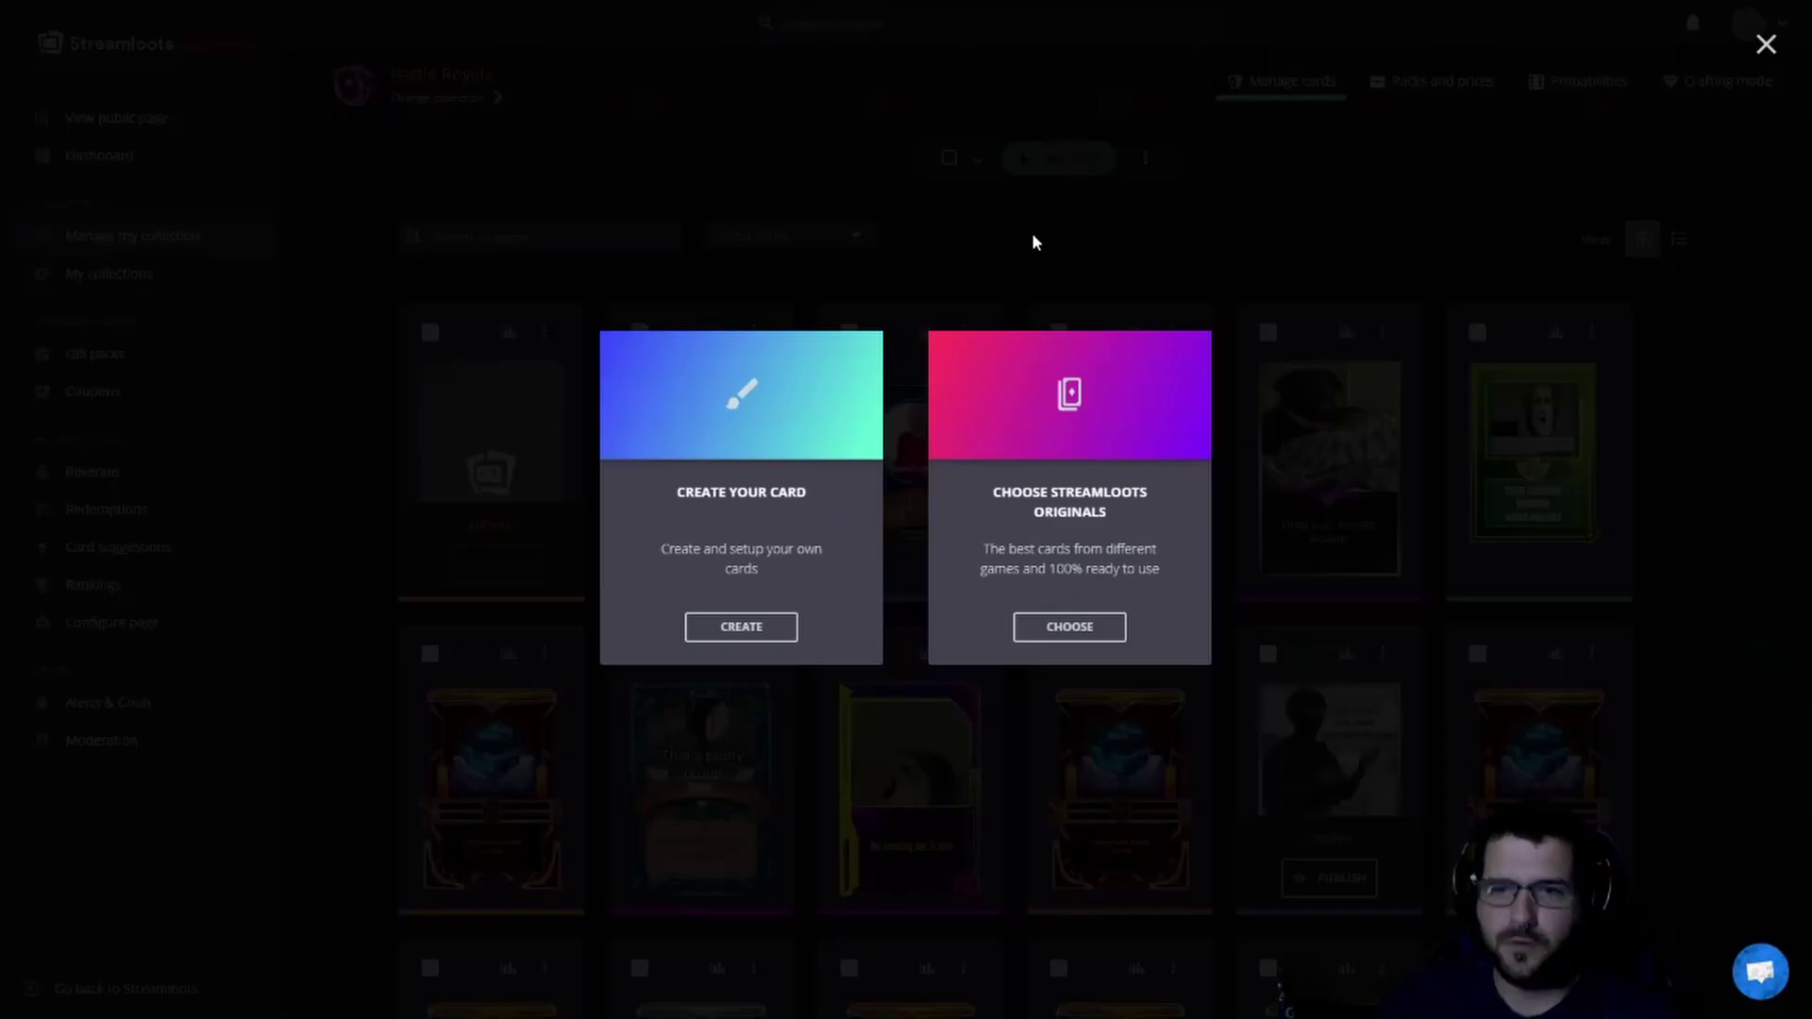
left_click(714, 633)
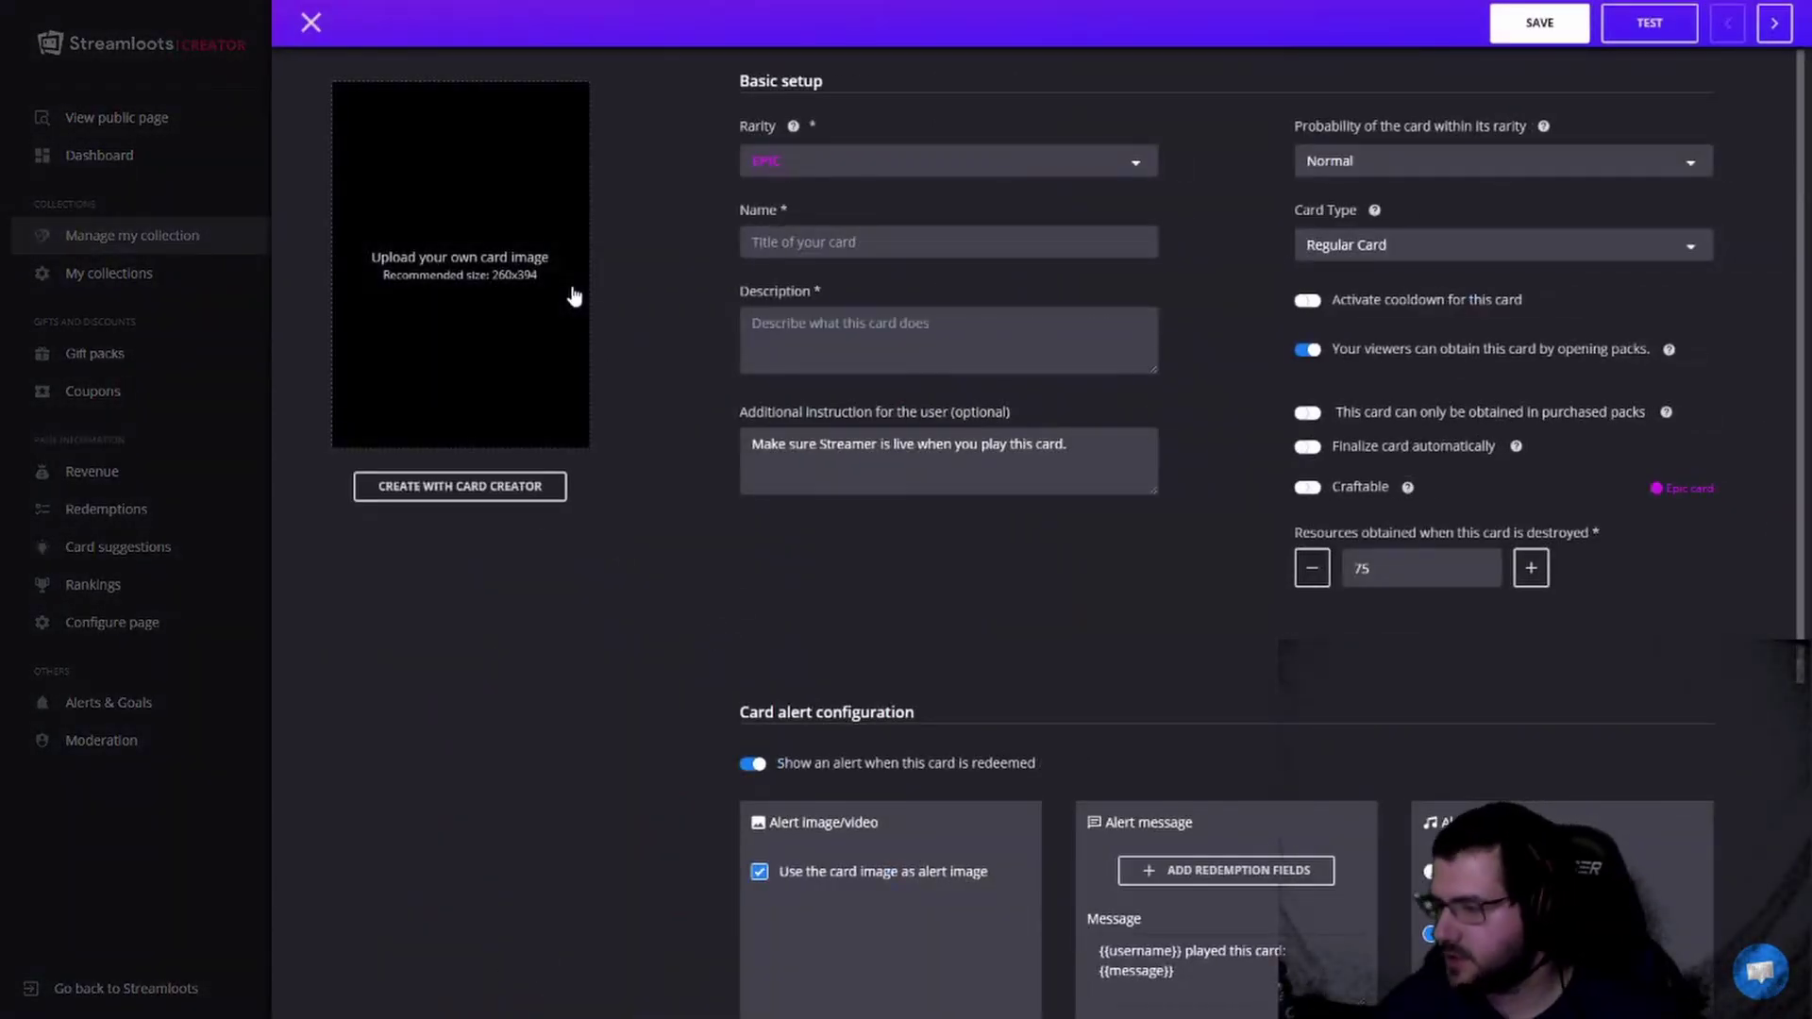
scroll(991, 240, "down", 10)
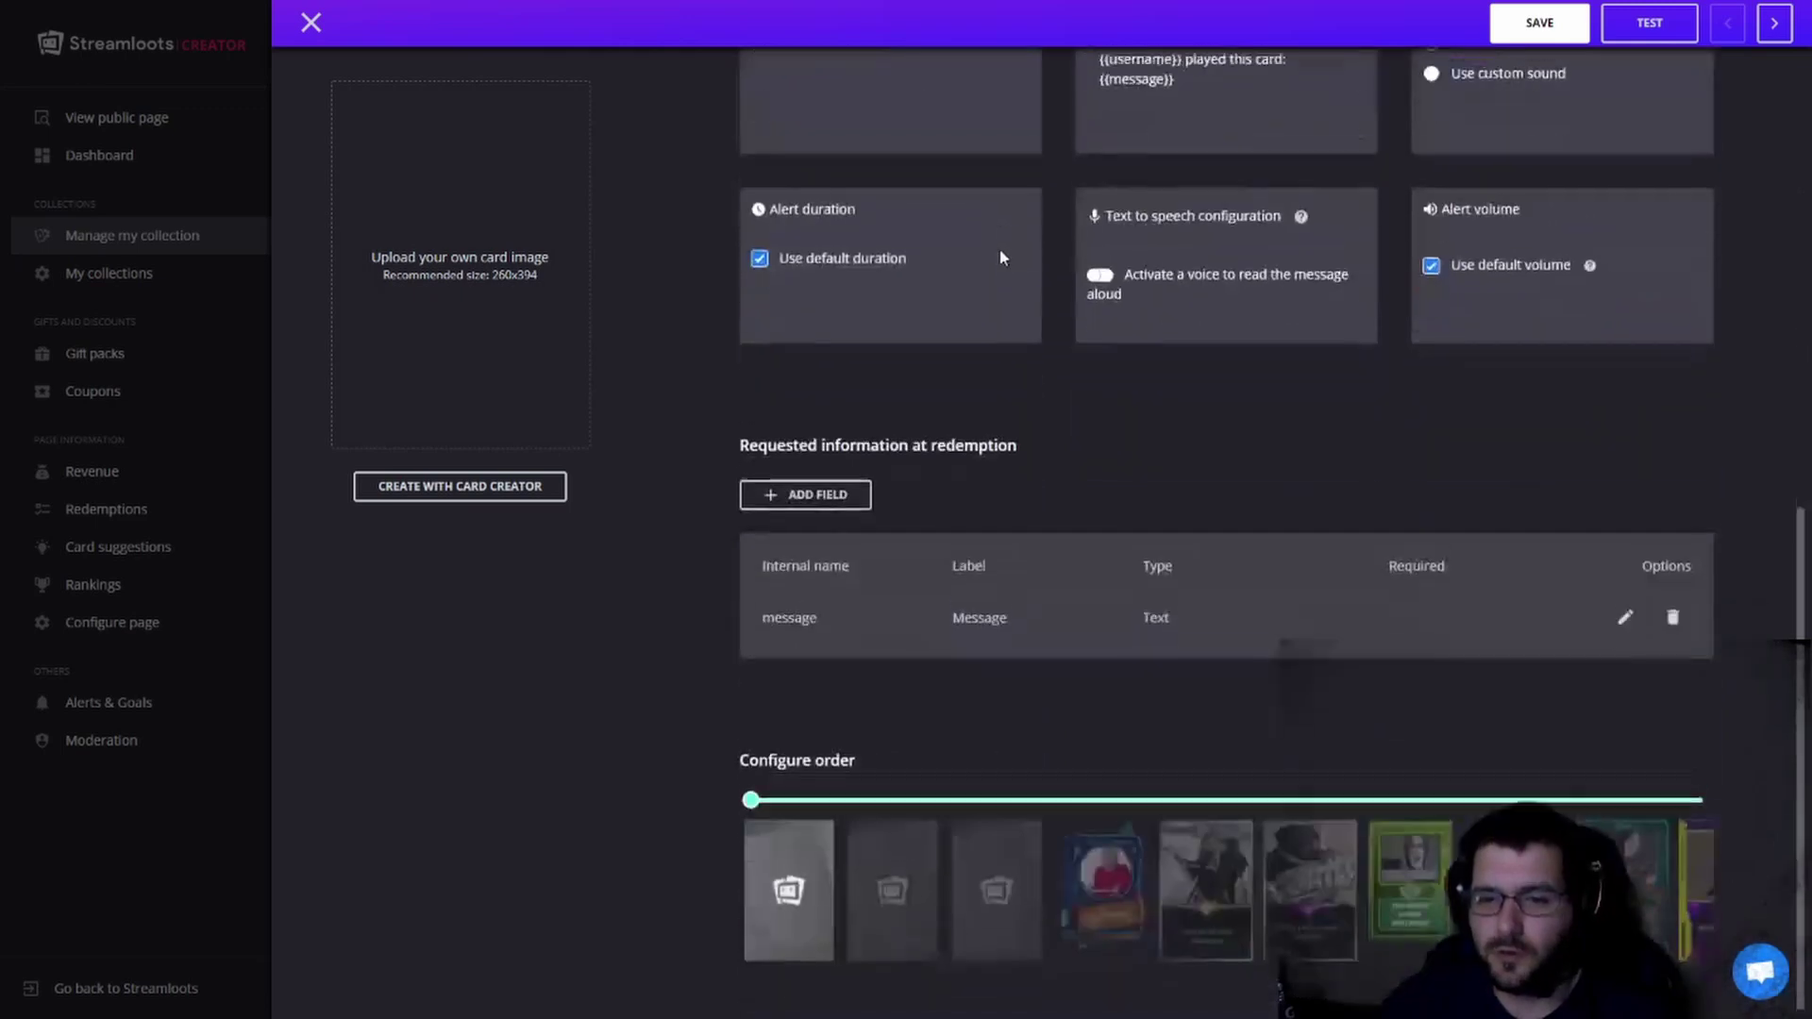
scroll(958, 338, "up", 10)
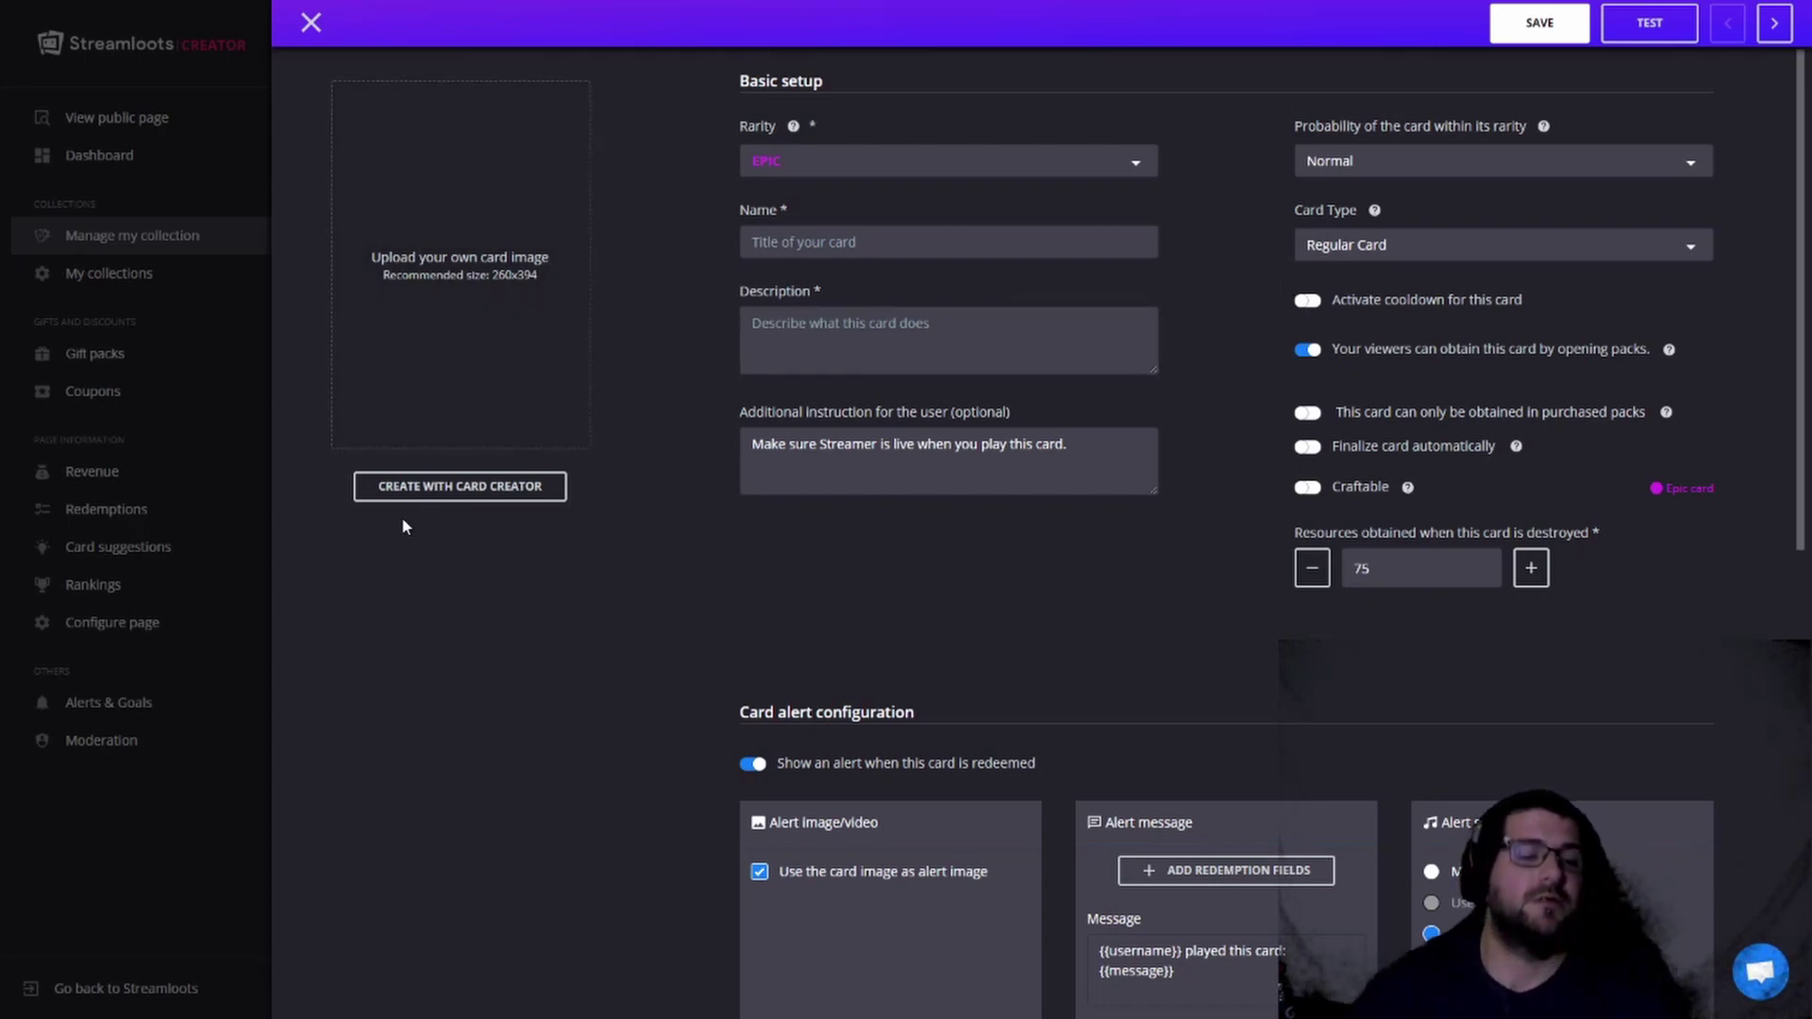
Step: Design the card image with the card creator, browsing the available frames and choosing the Dark killer frame
left_click(417, 497)
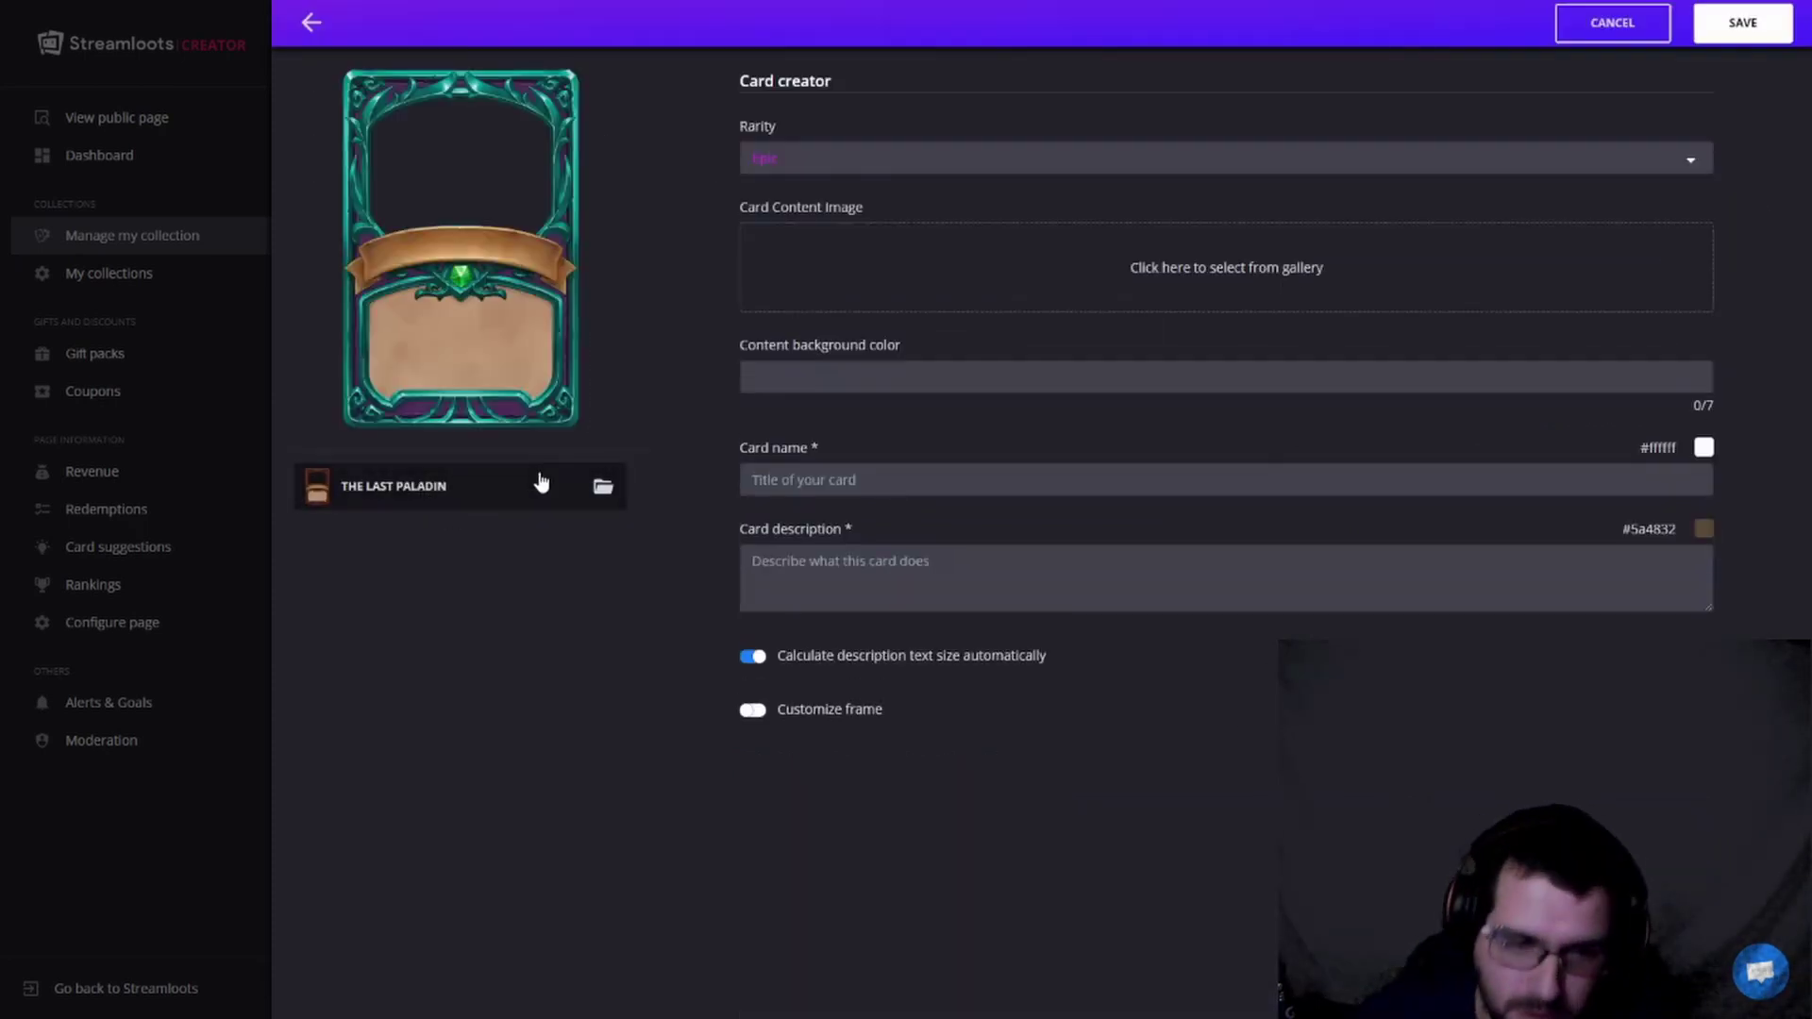
left_click(598, 488)
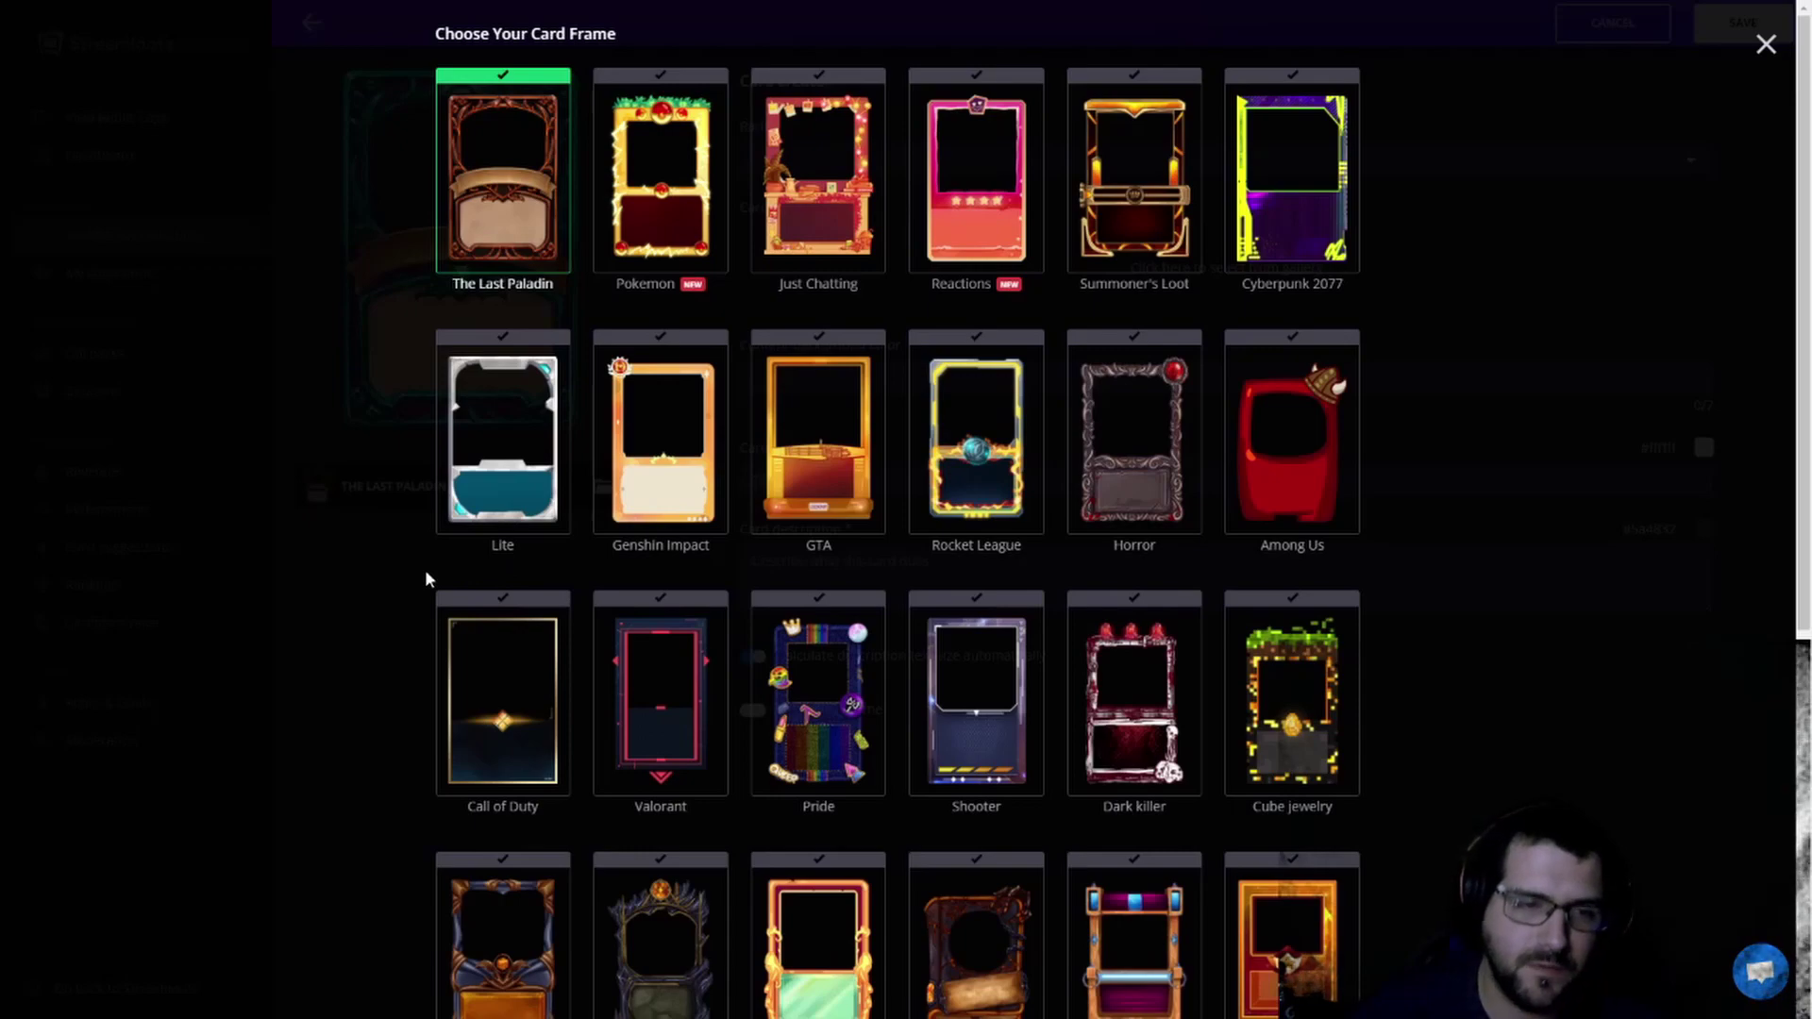
scroll(1060, 368, "down", 6)
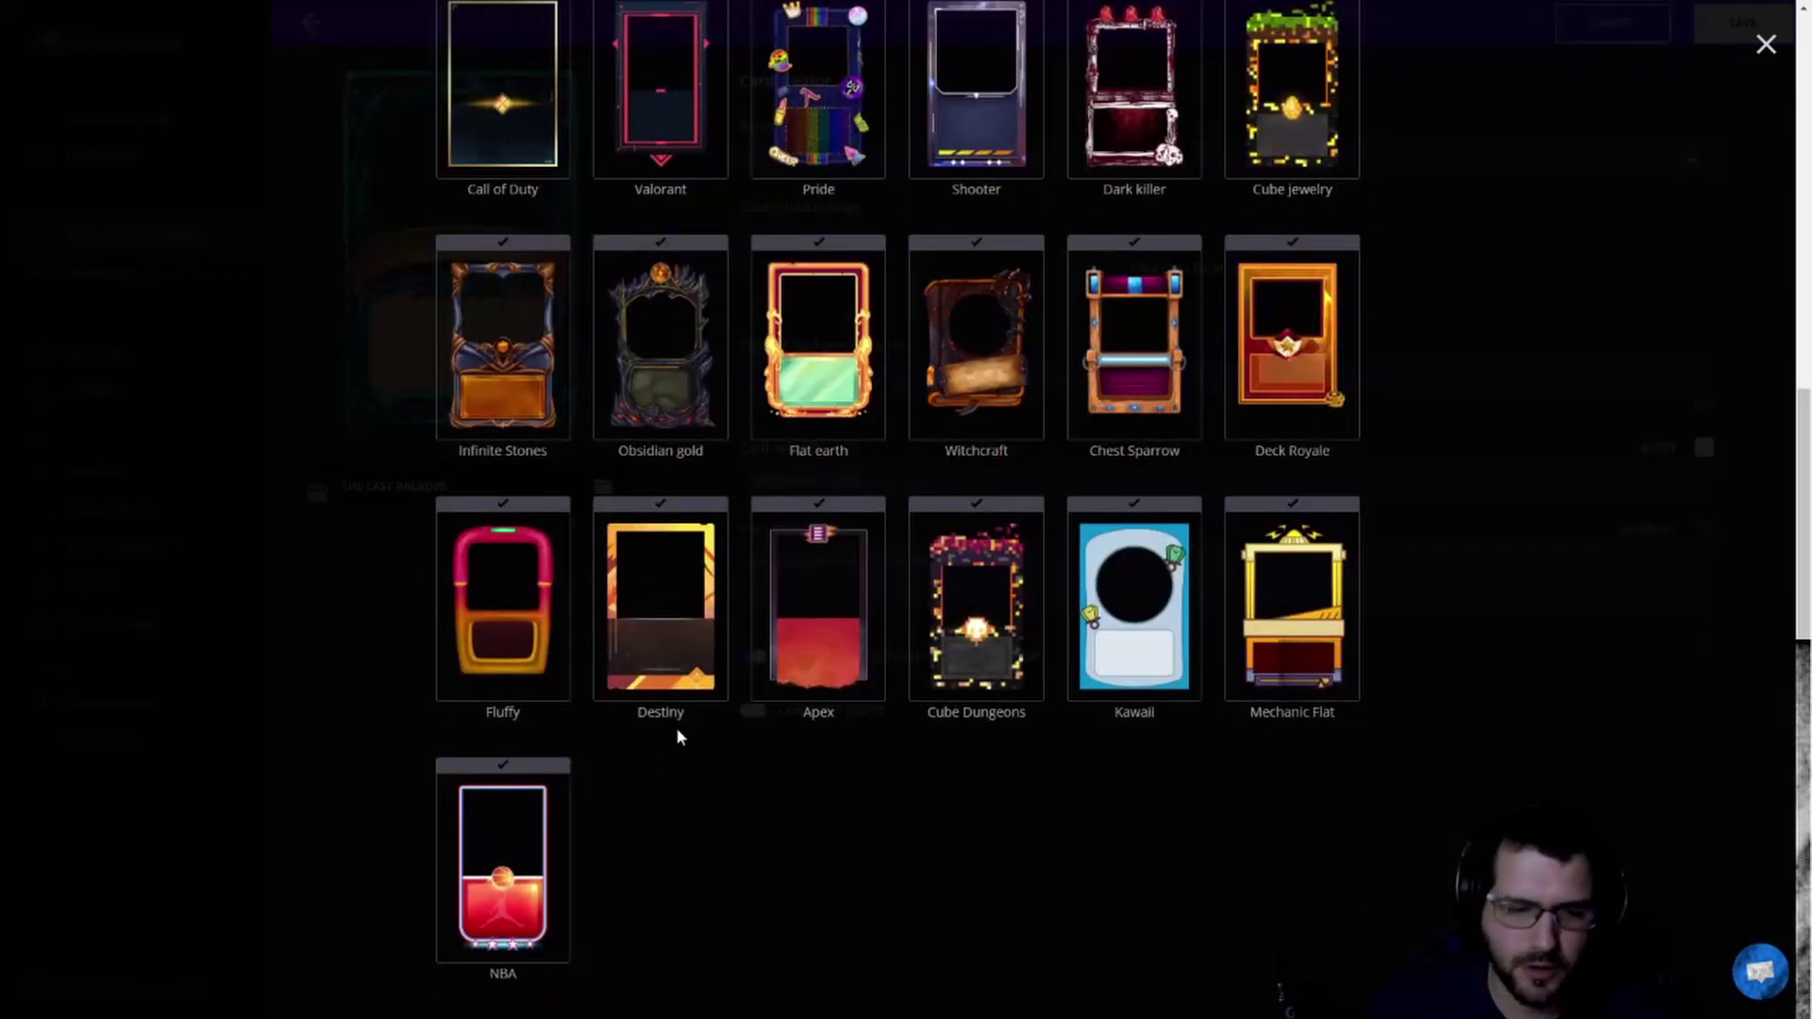
scroll(666, 524, "up", 2)
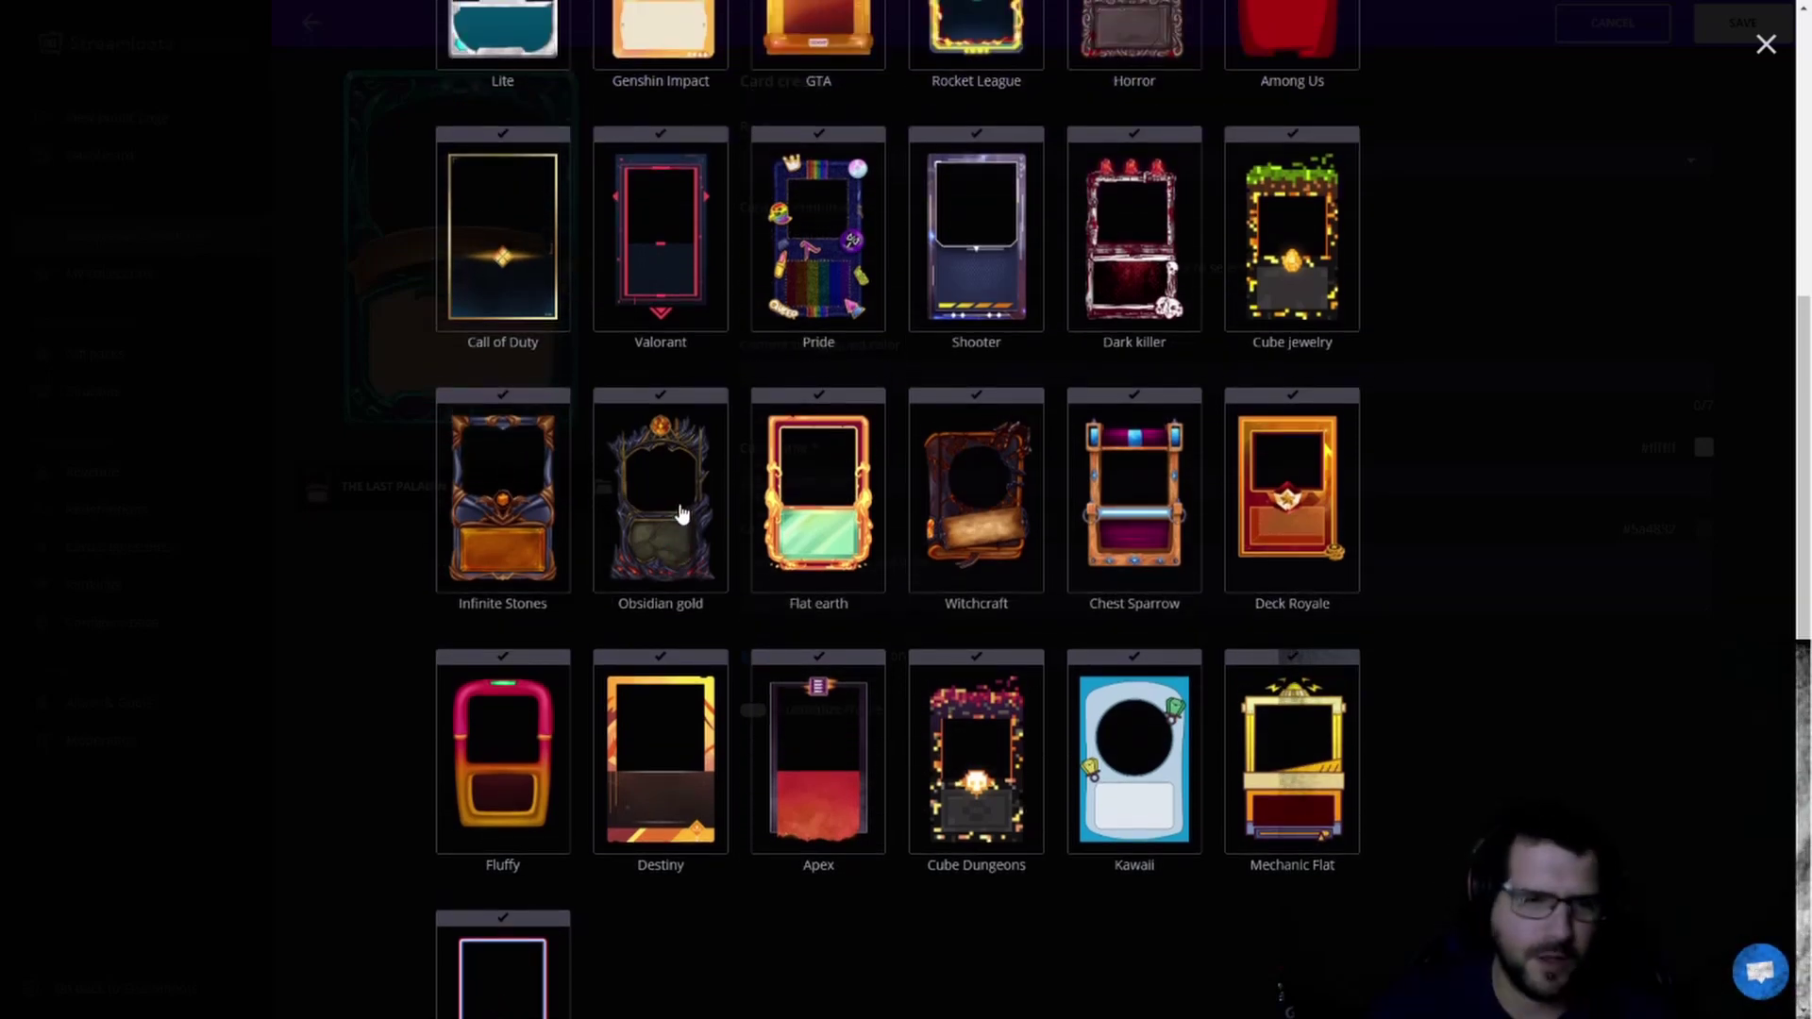
scroll(682, 515, "up", 5)
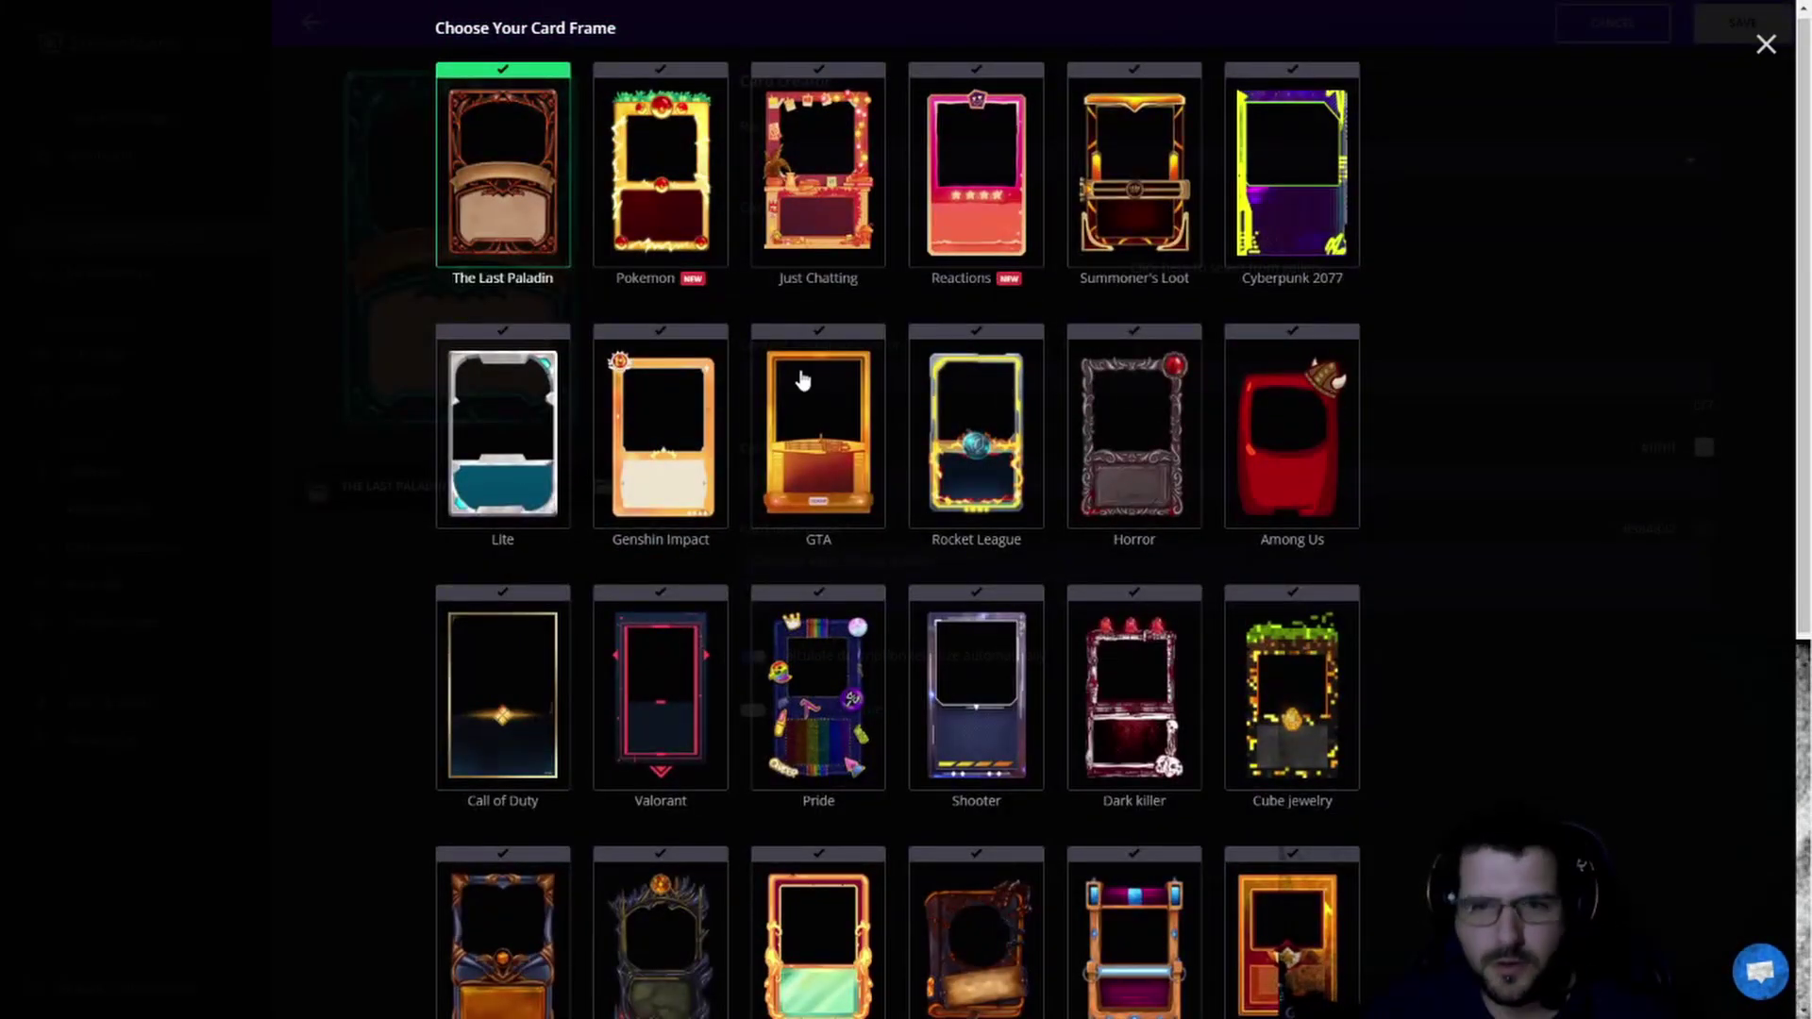
scroll(1031, 319, "down", 3)
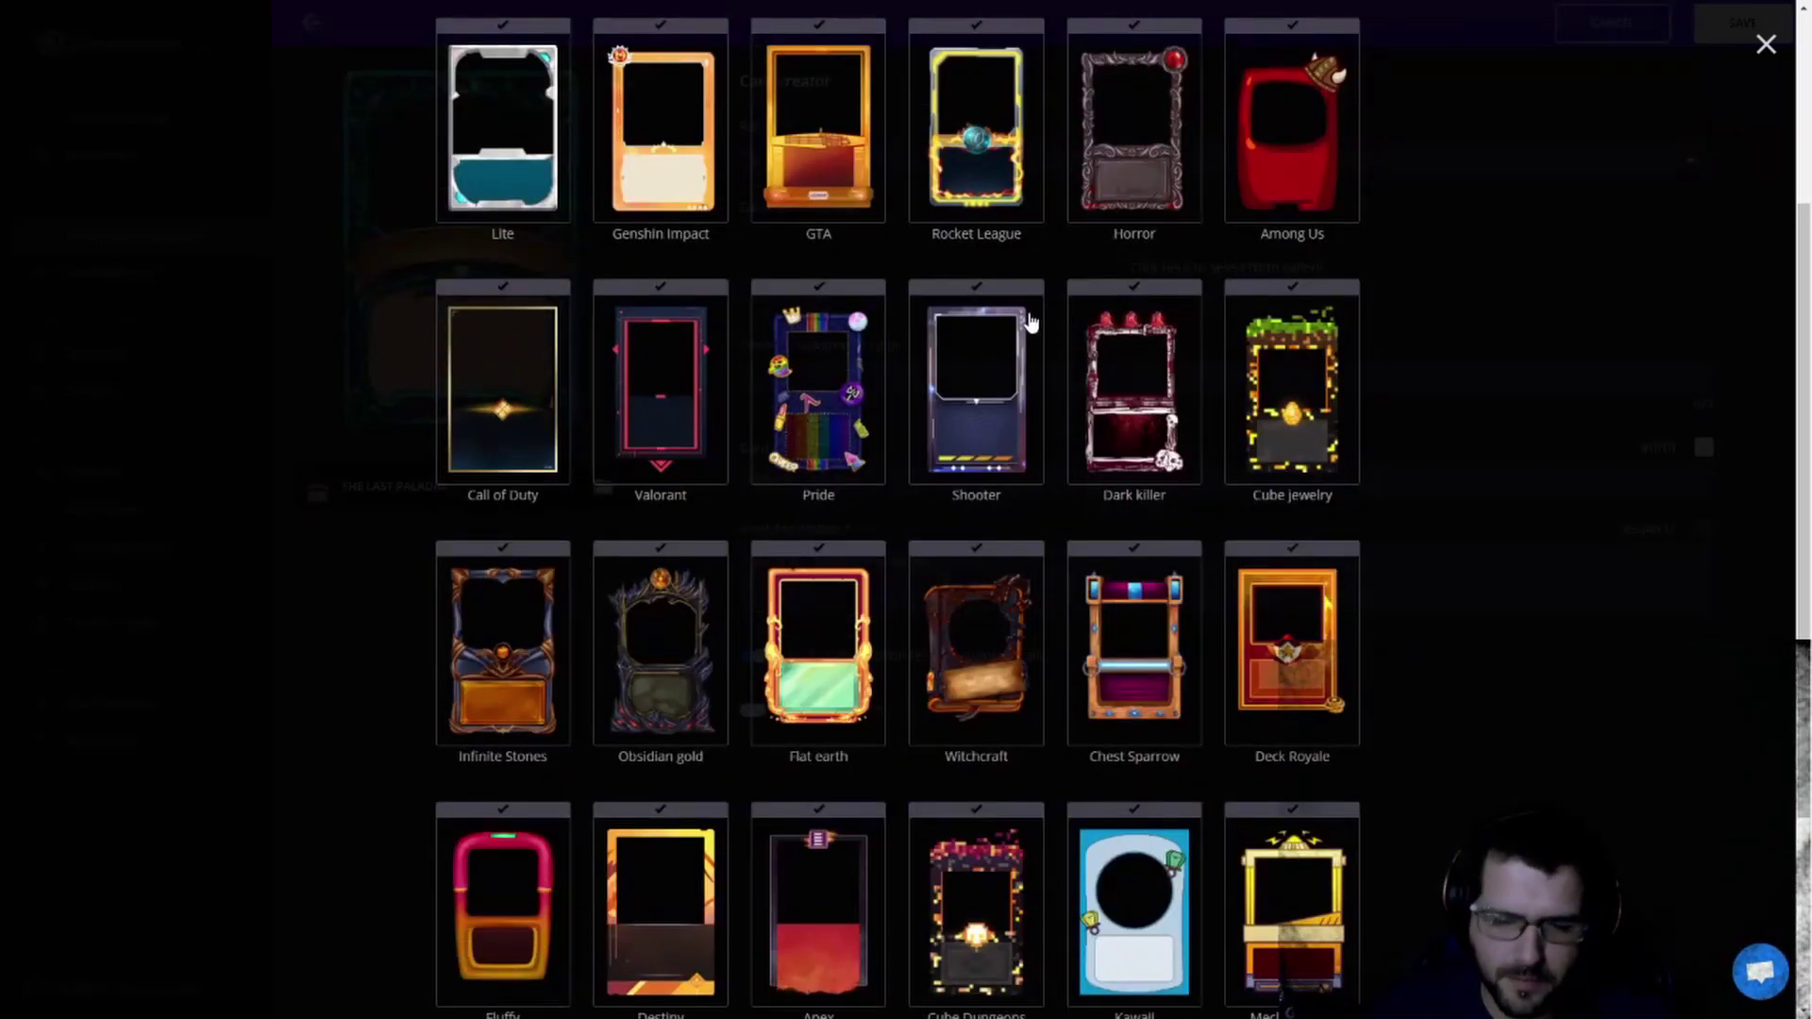
scroll(1031, 323, "down", 2)
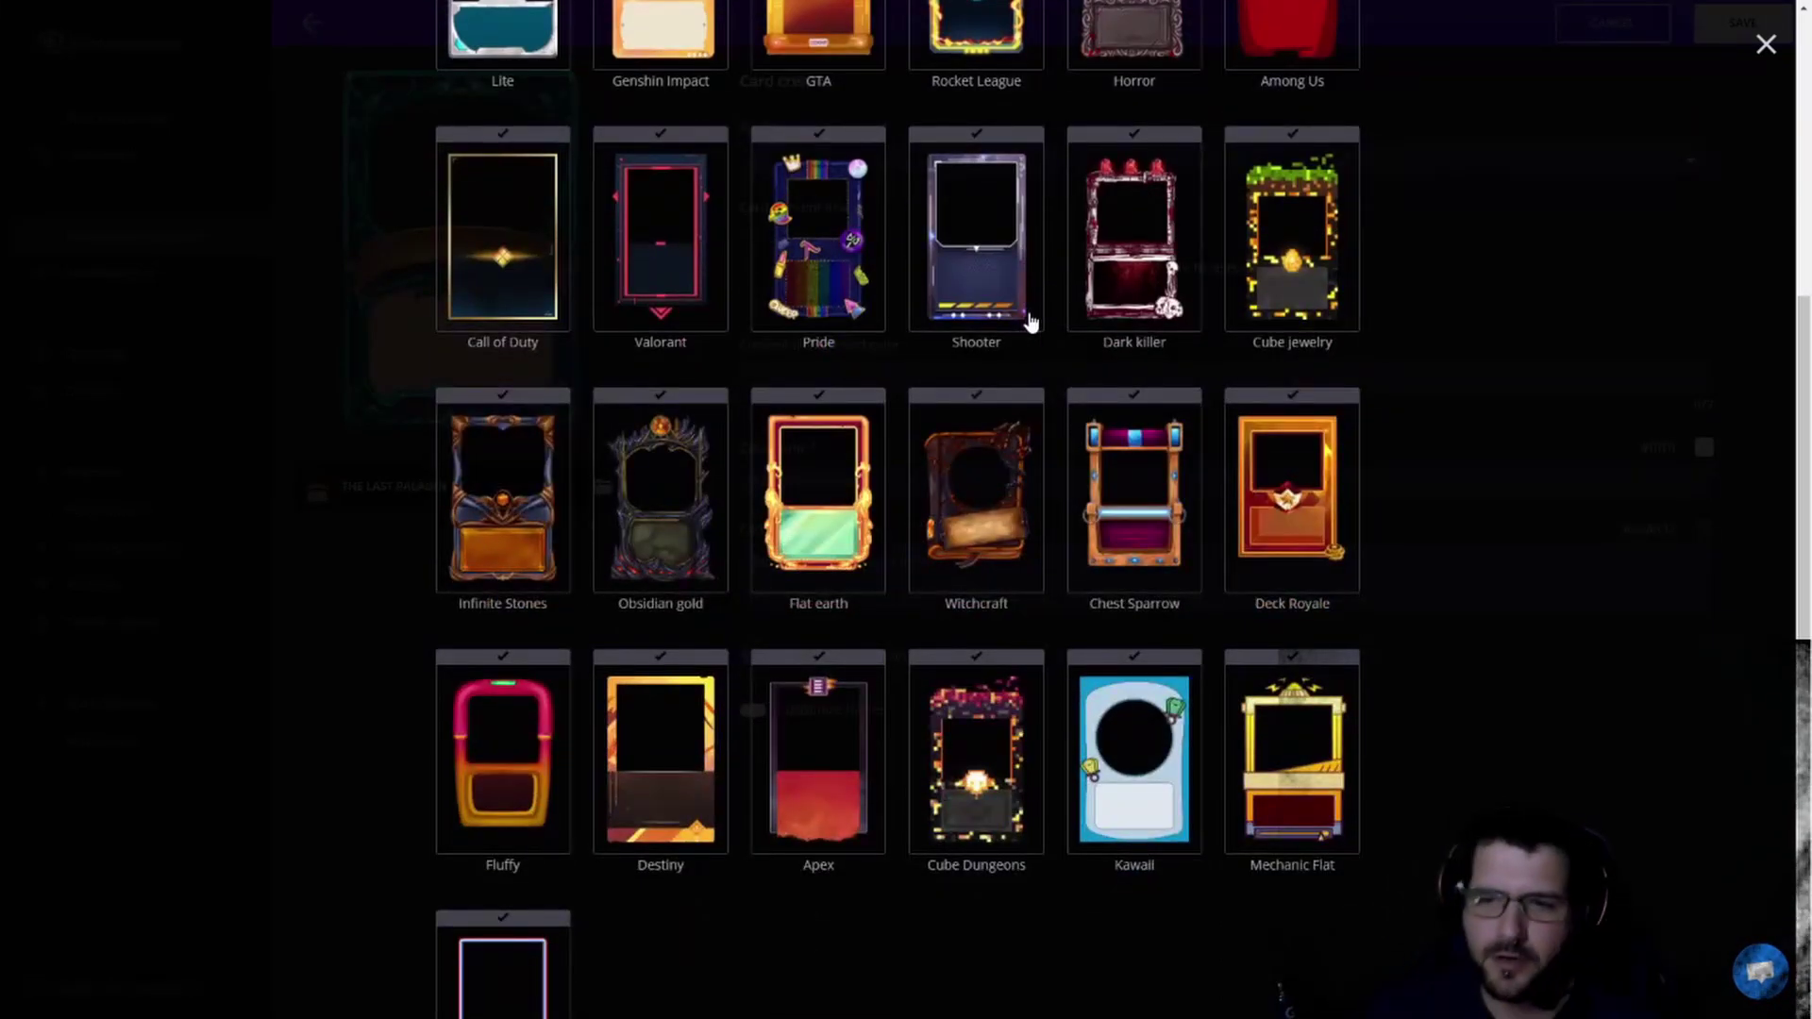
left_click(1097, 316)
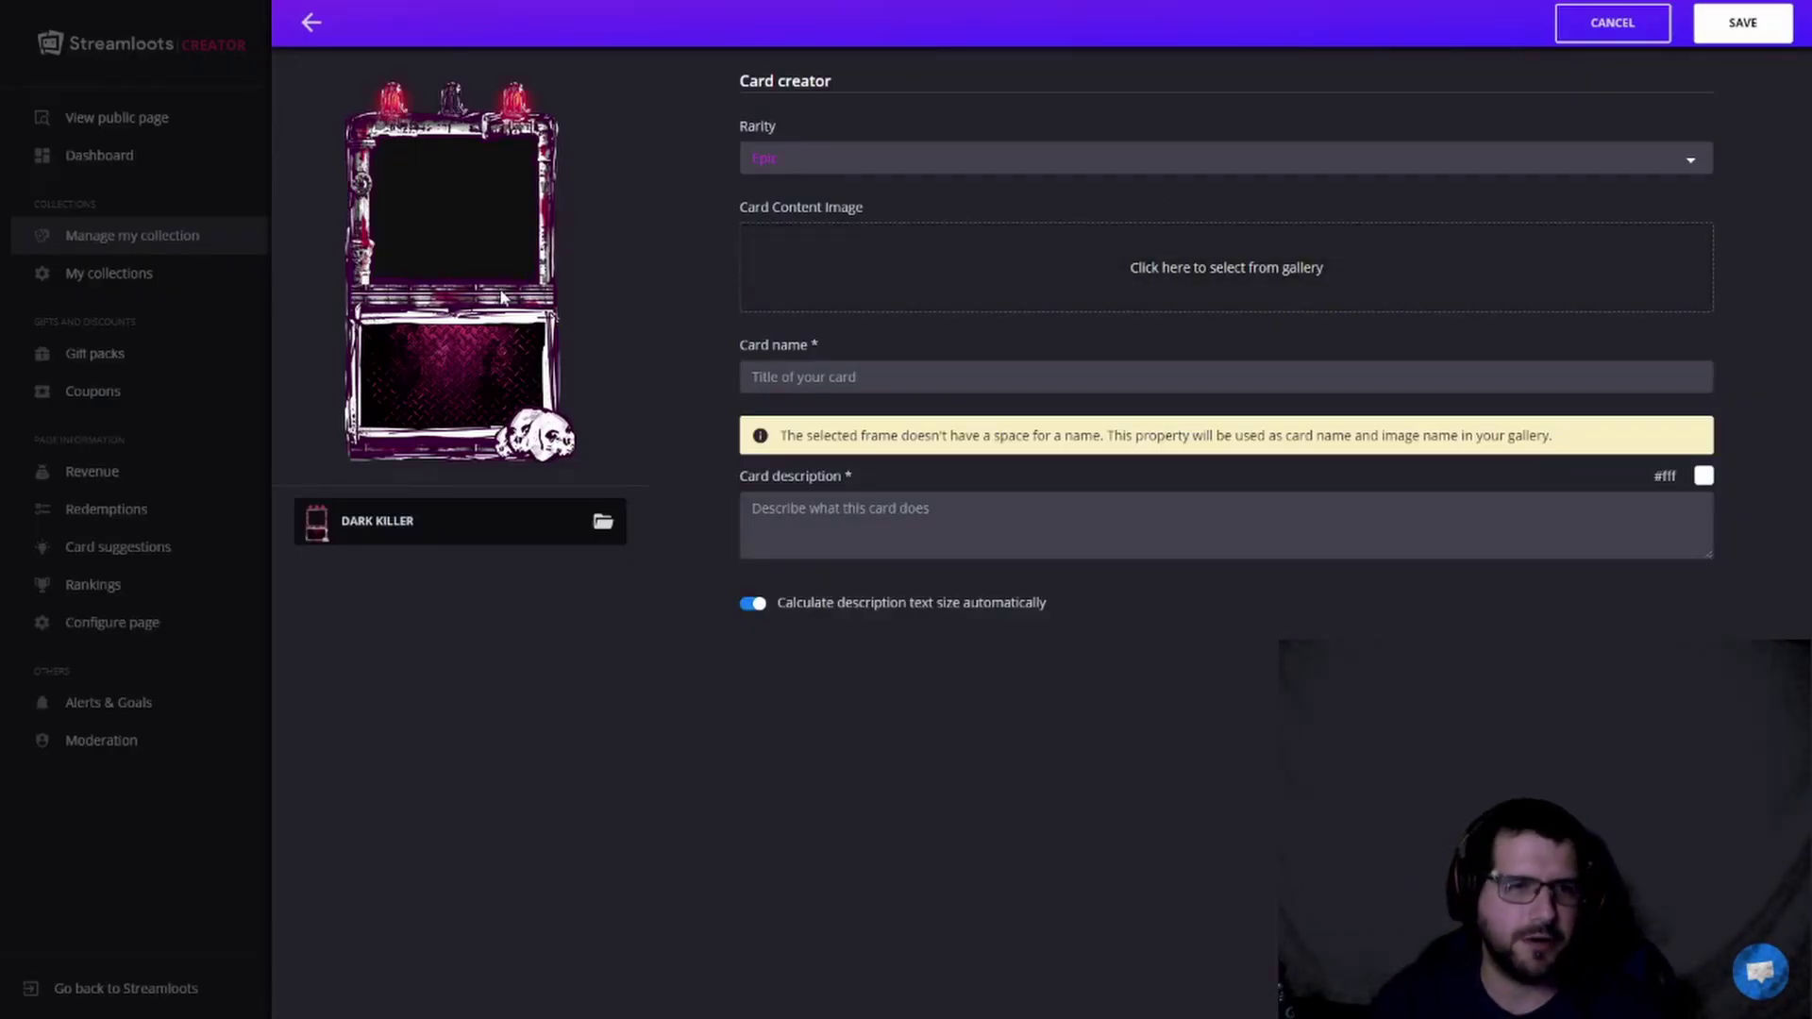
Step: Preview the Dark killer frame in the Legendary, Epic, Rare and Common rarities, and set the card's rarity to Legendary
left_click(807, 162)
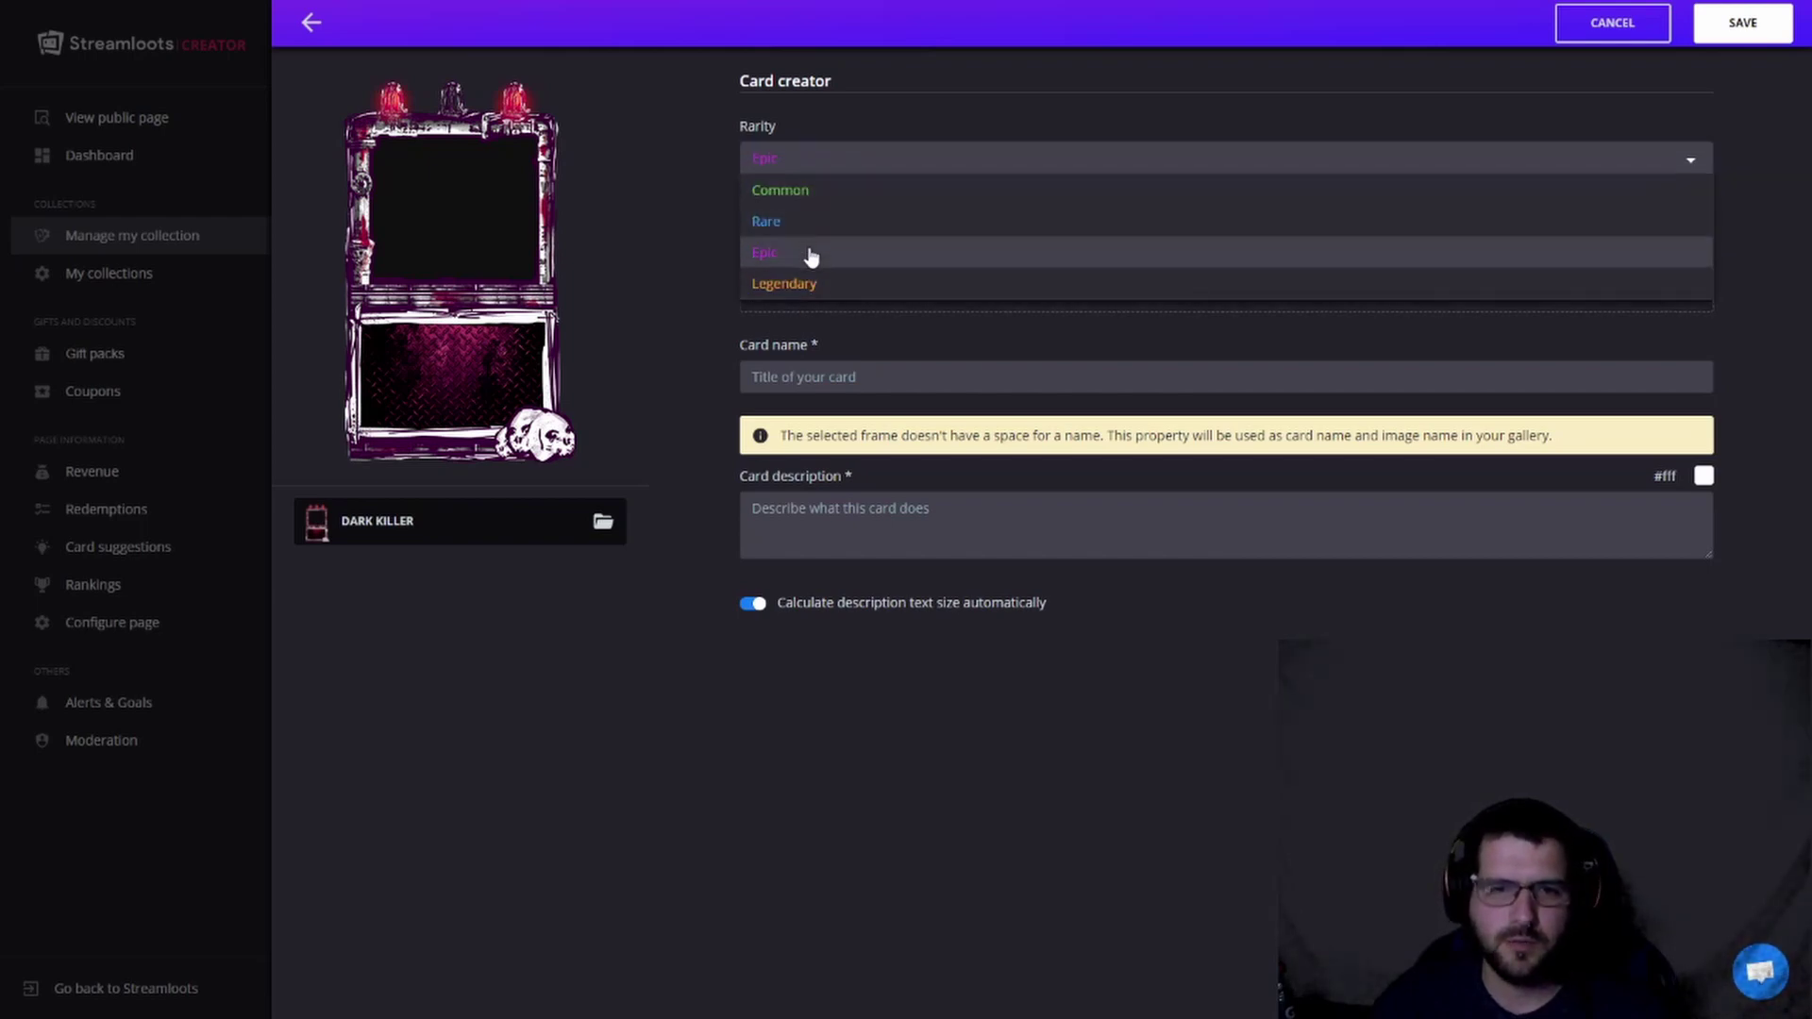
left_click(804, 285)
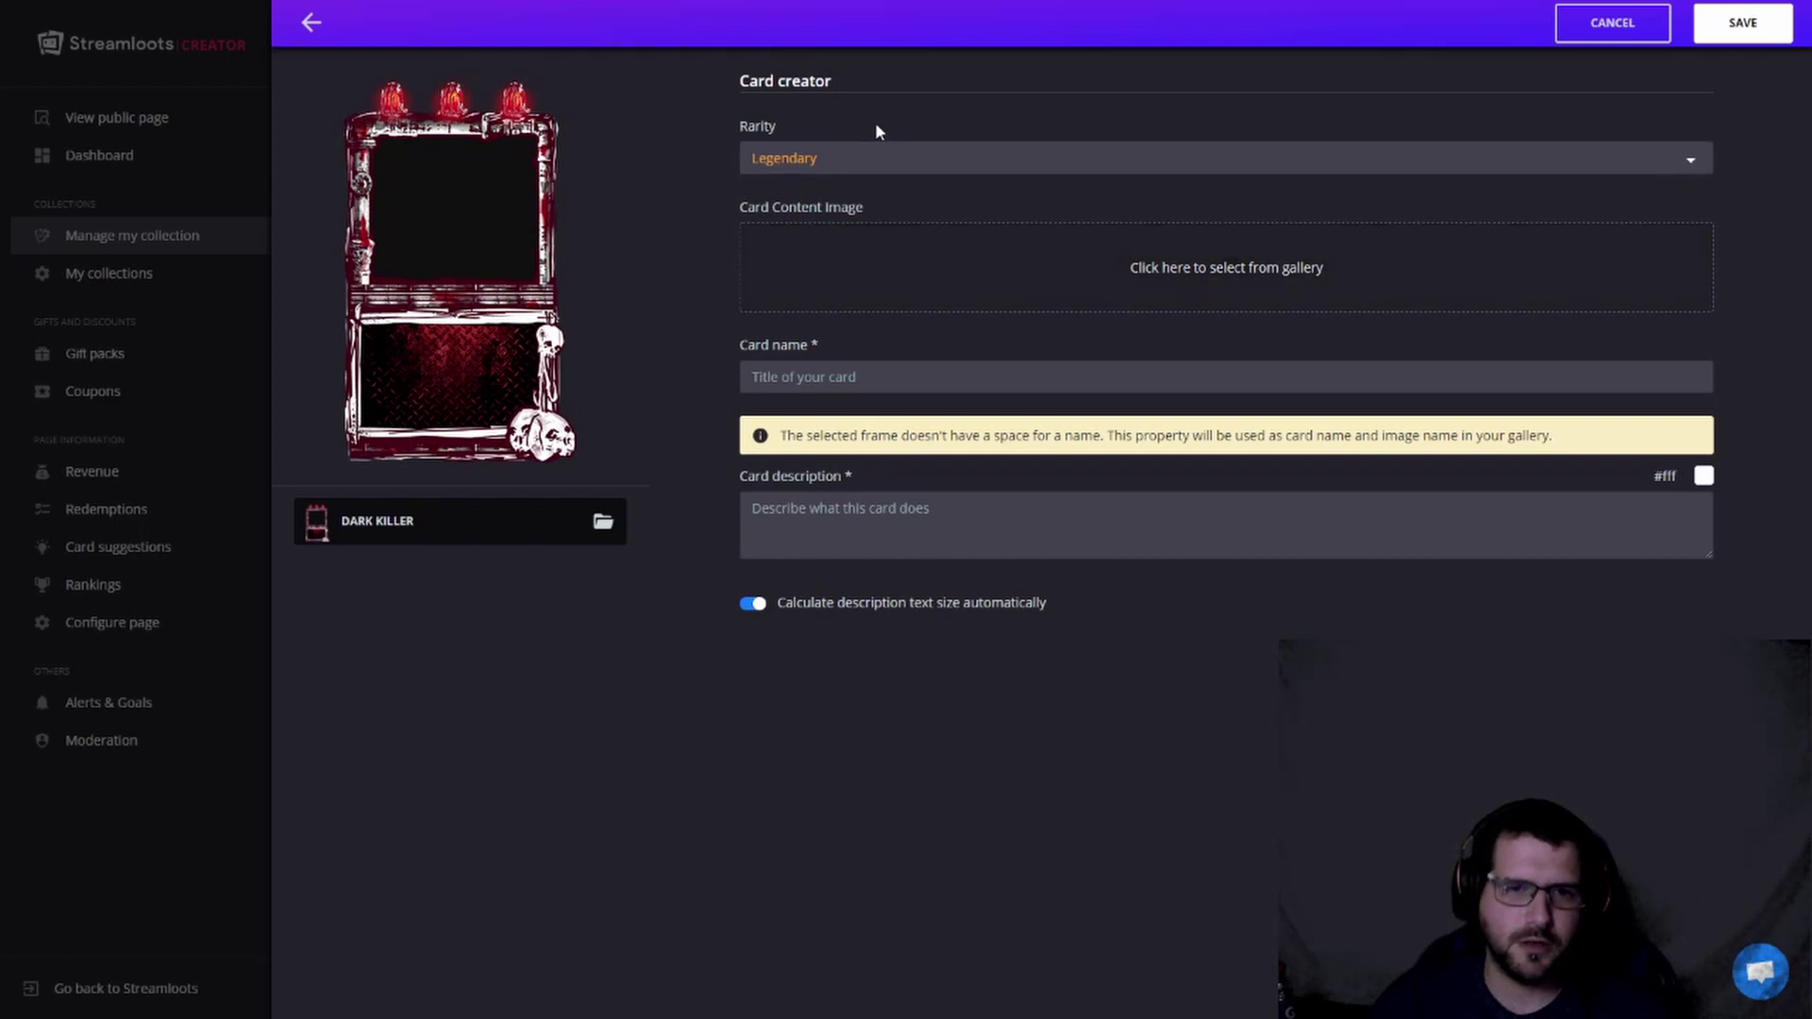
left_click(845, 162)
left_click(805, 252)
left_click(821, 168)
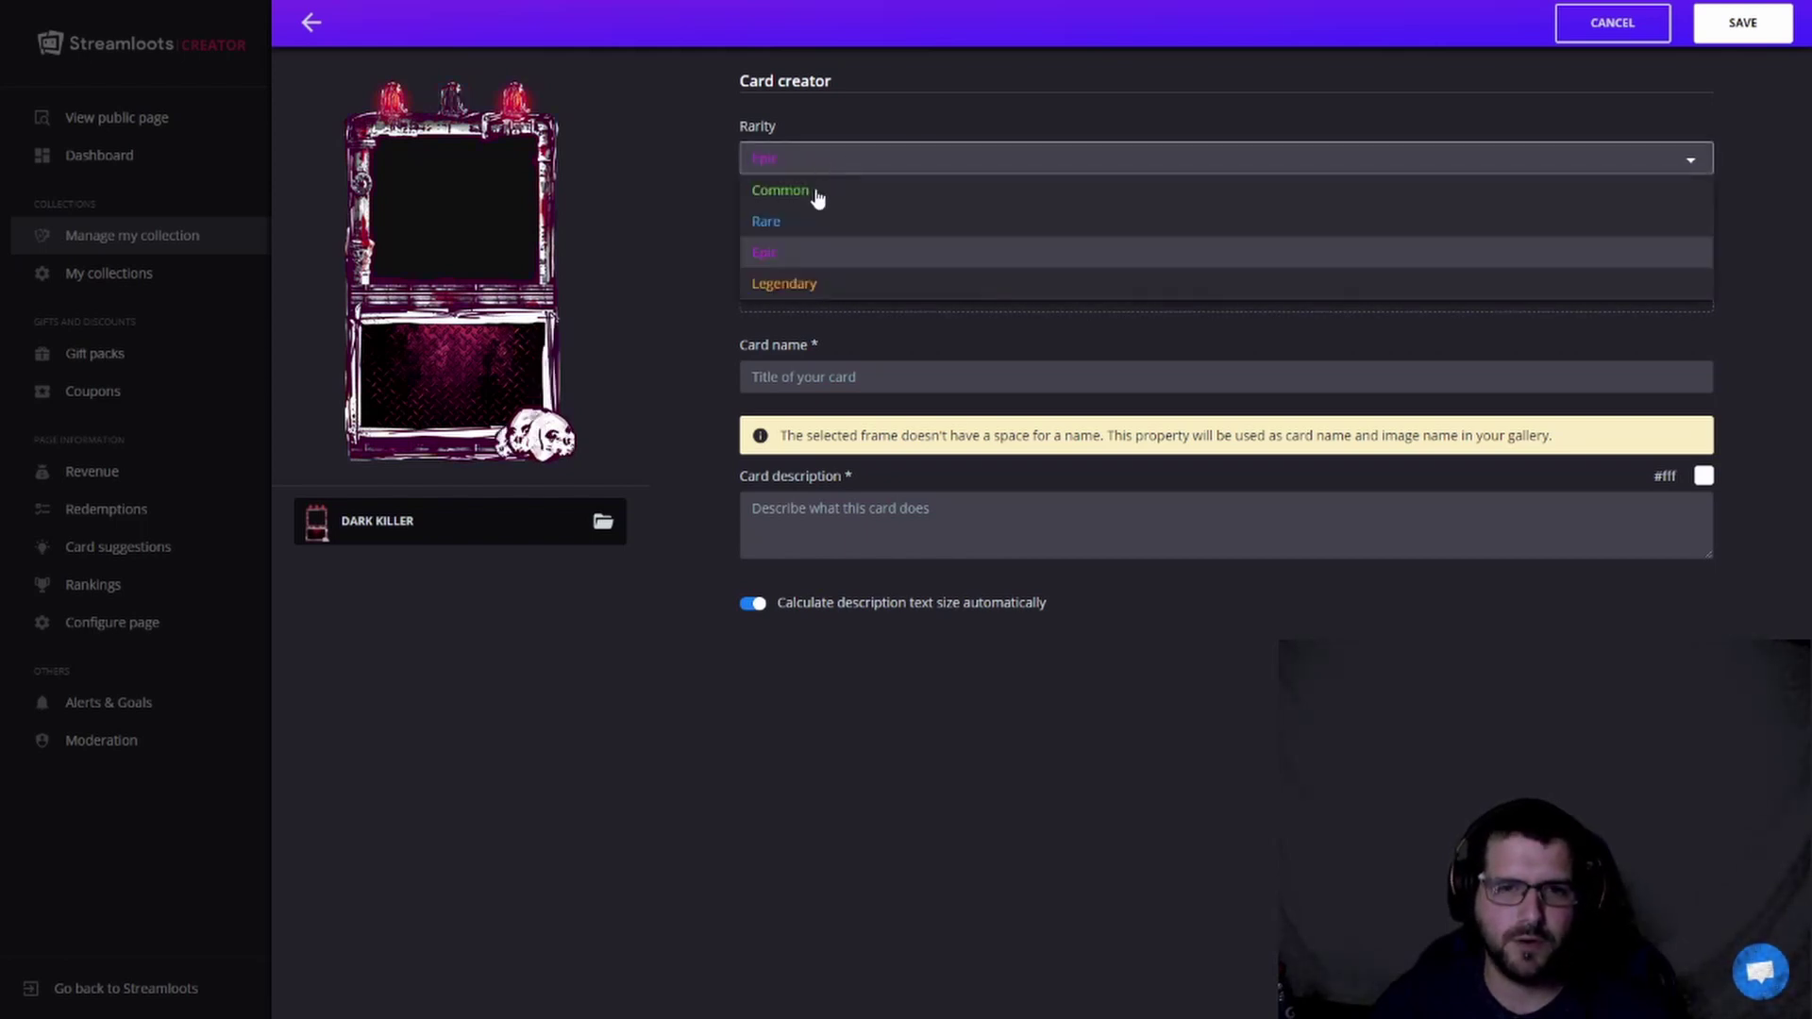
left_click(805, 227)
left_click(778, 168)
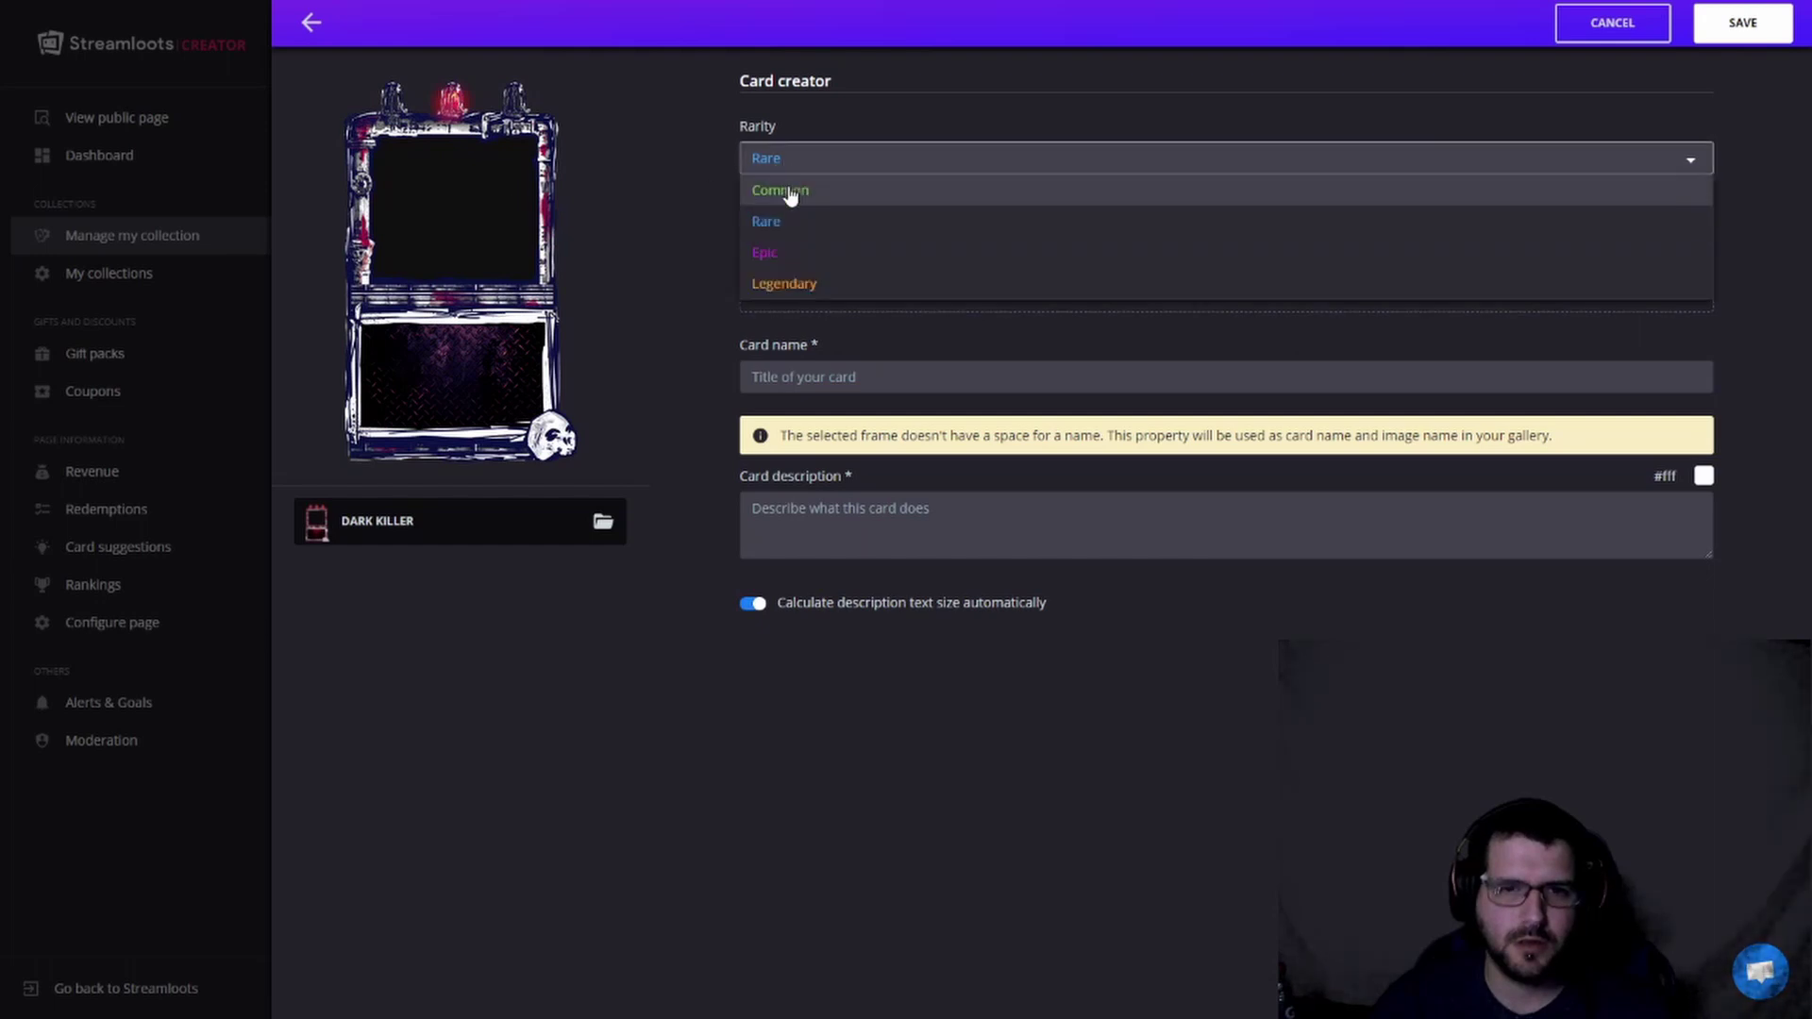
left_click(791, 192)
left_click(820, 168)
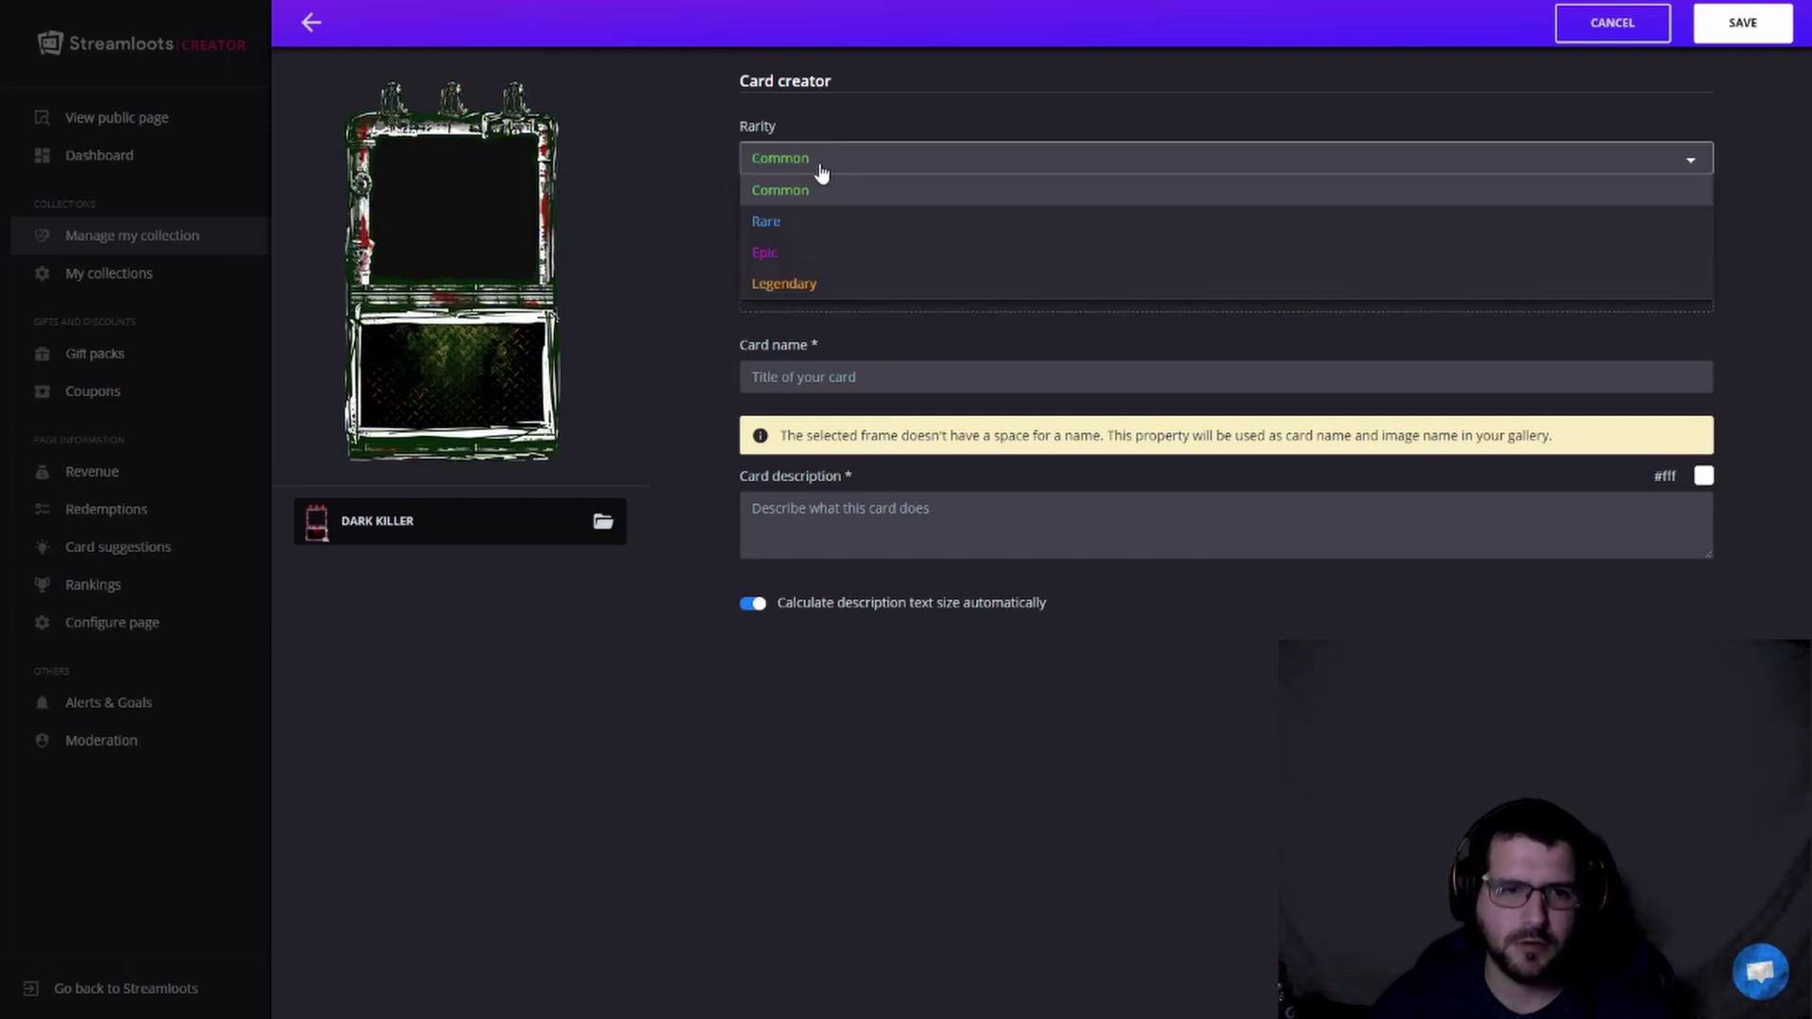
left_click(795, 286)
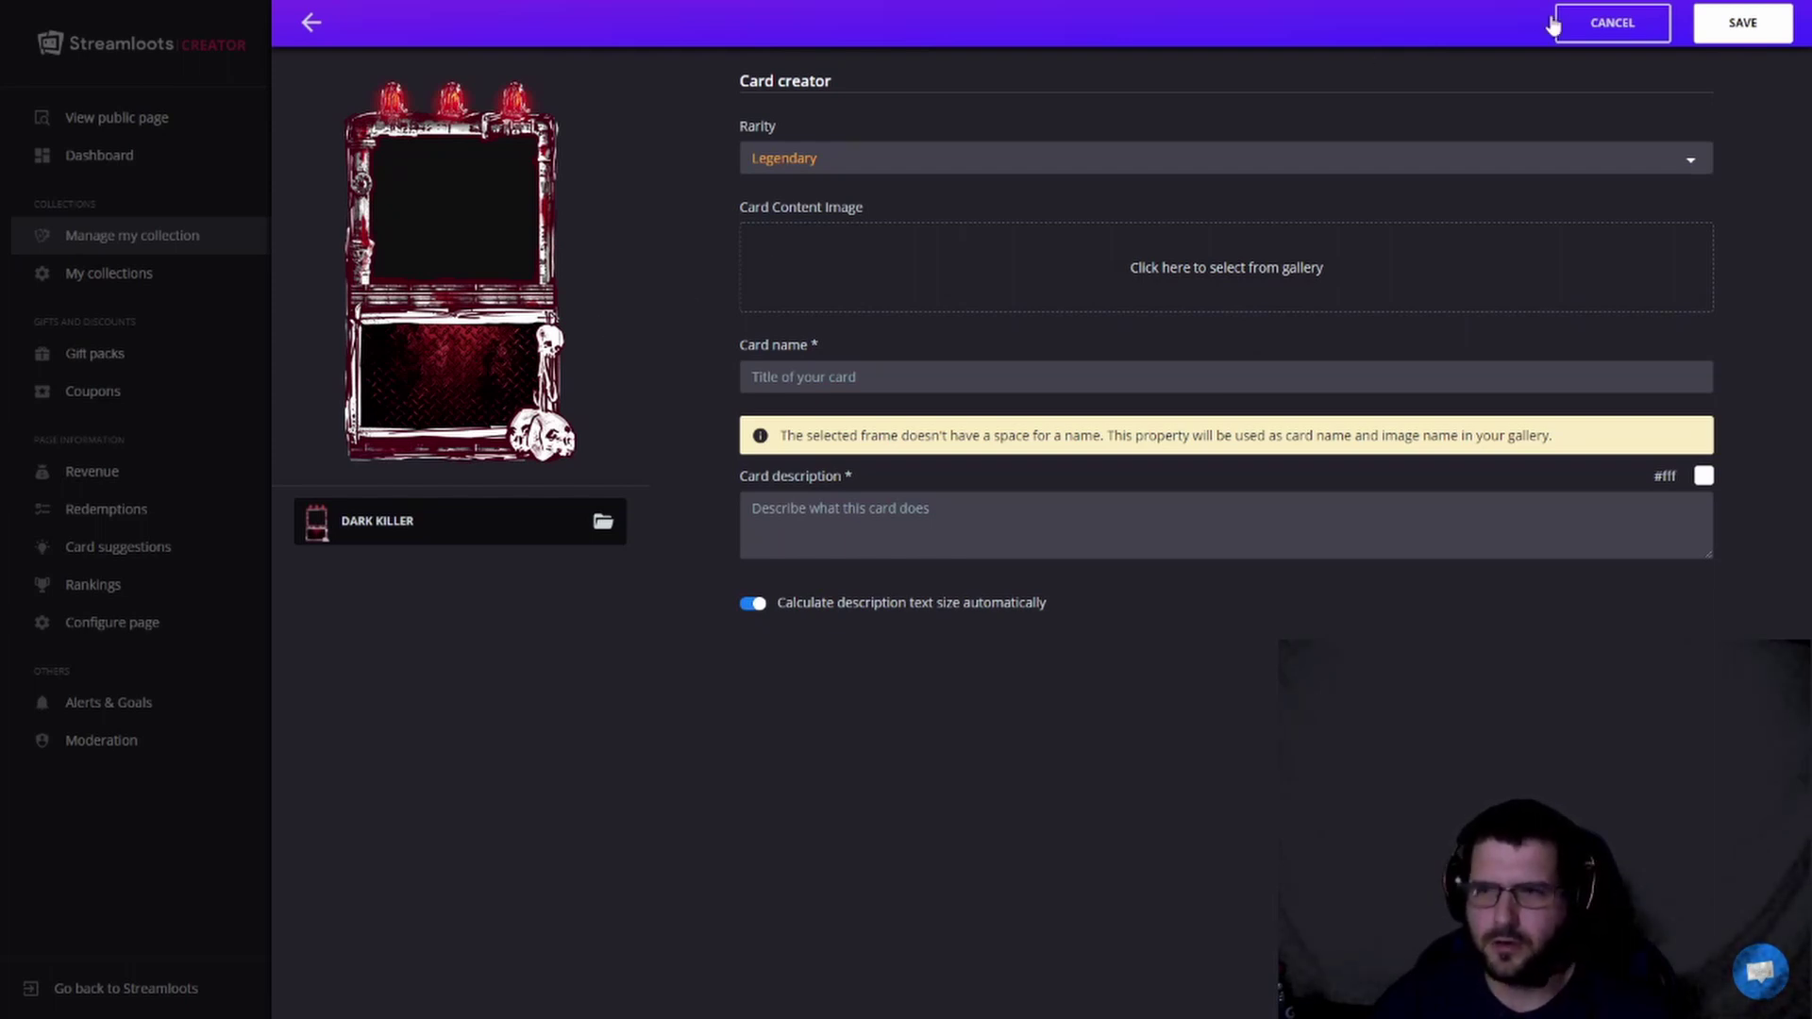
Step: Choose 20201006_103630.jpg from the image gallery as the card content image and fit it inside the frame's picture area
left_click(937, 274)
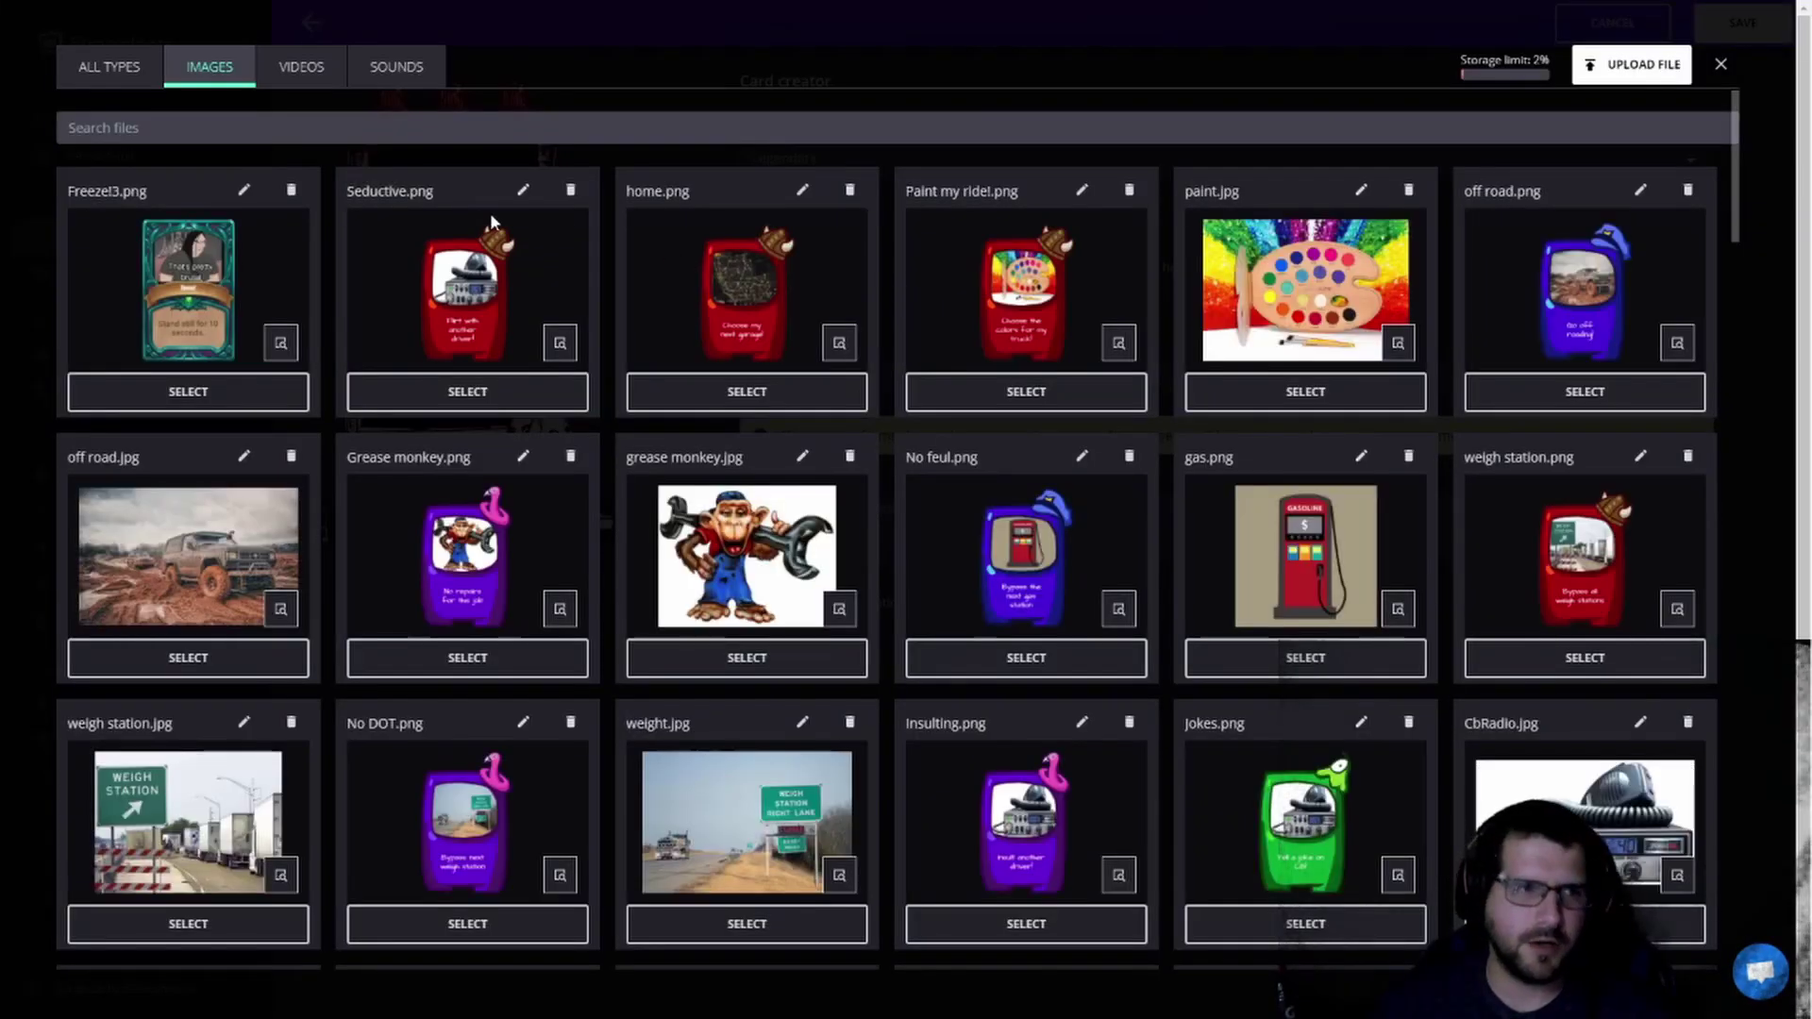
scroll(490, 213, "down", 9)
scroll(1076, 443, "down", 12)
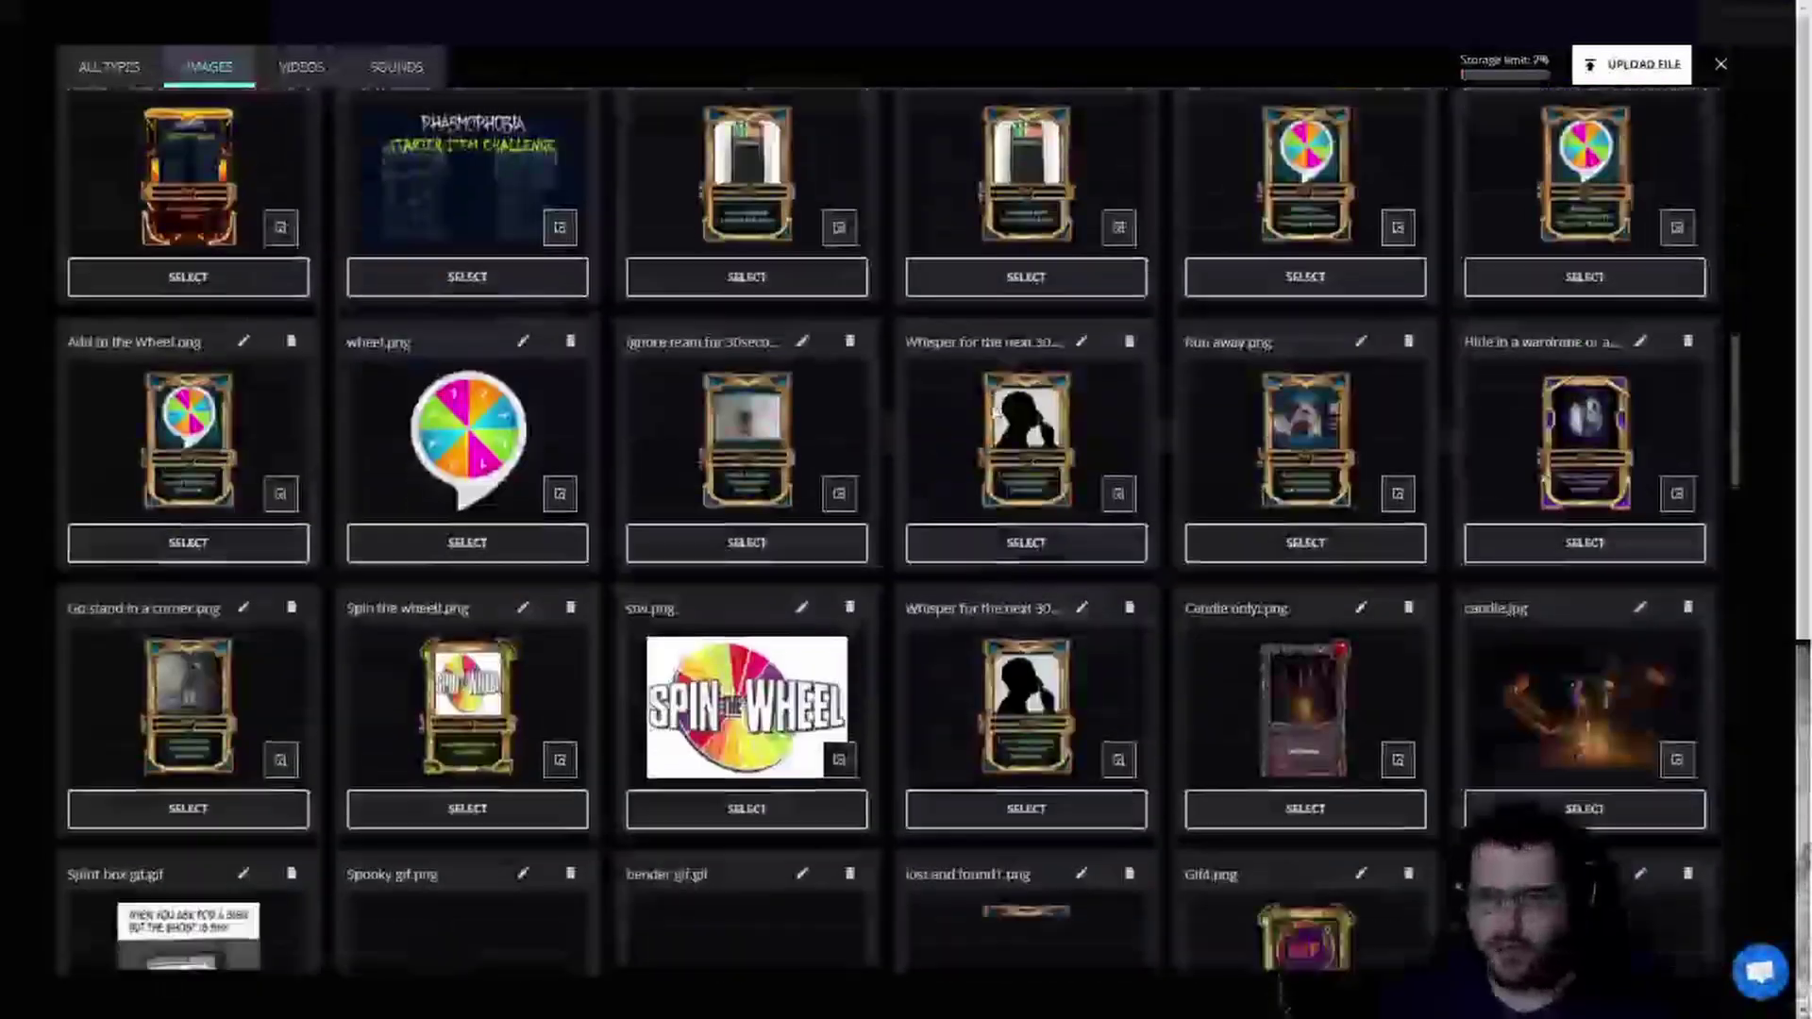
scroll(1076, 444, "down", 10)
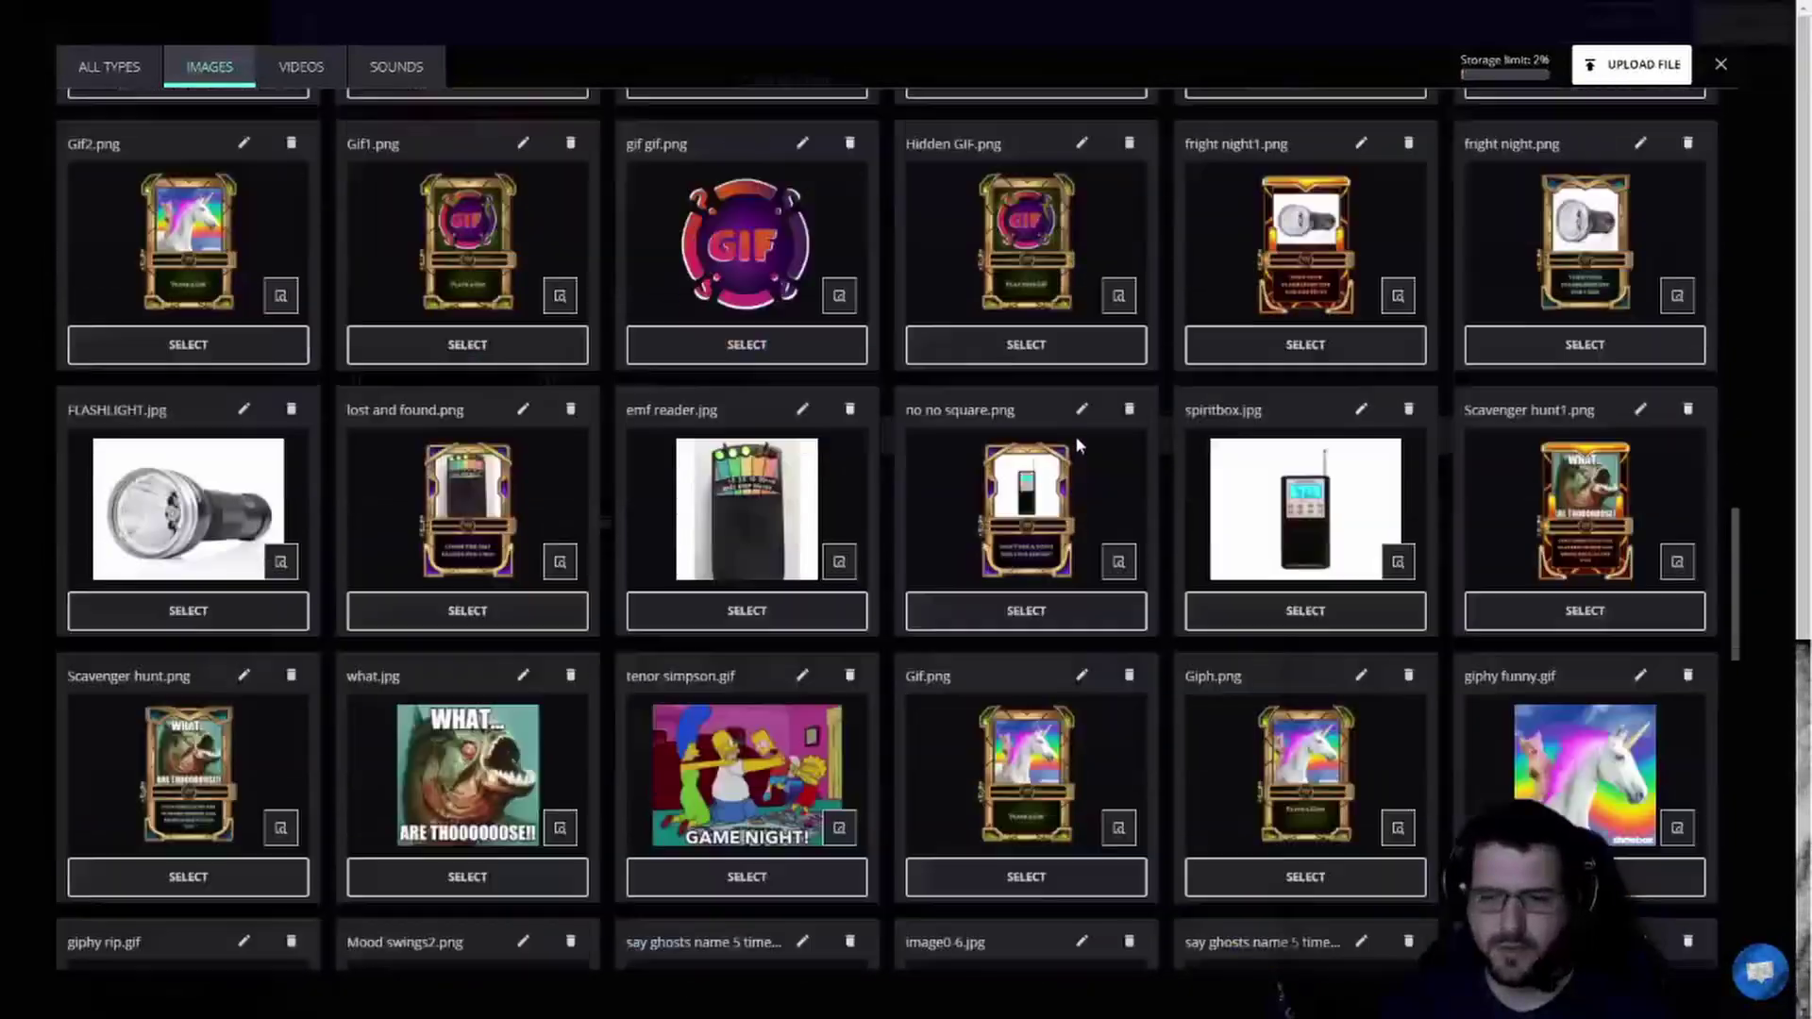
scroll(1082, 442, "down", 2)
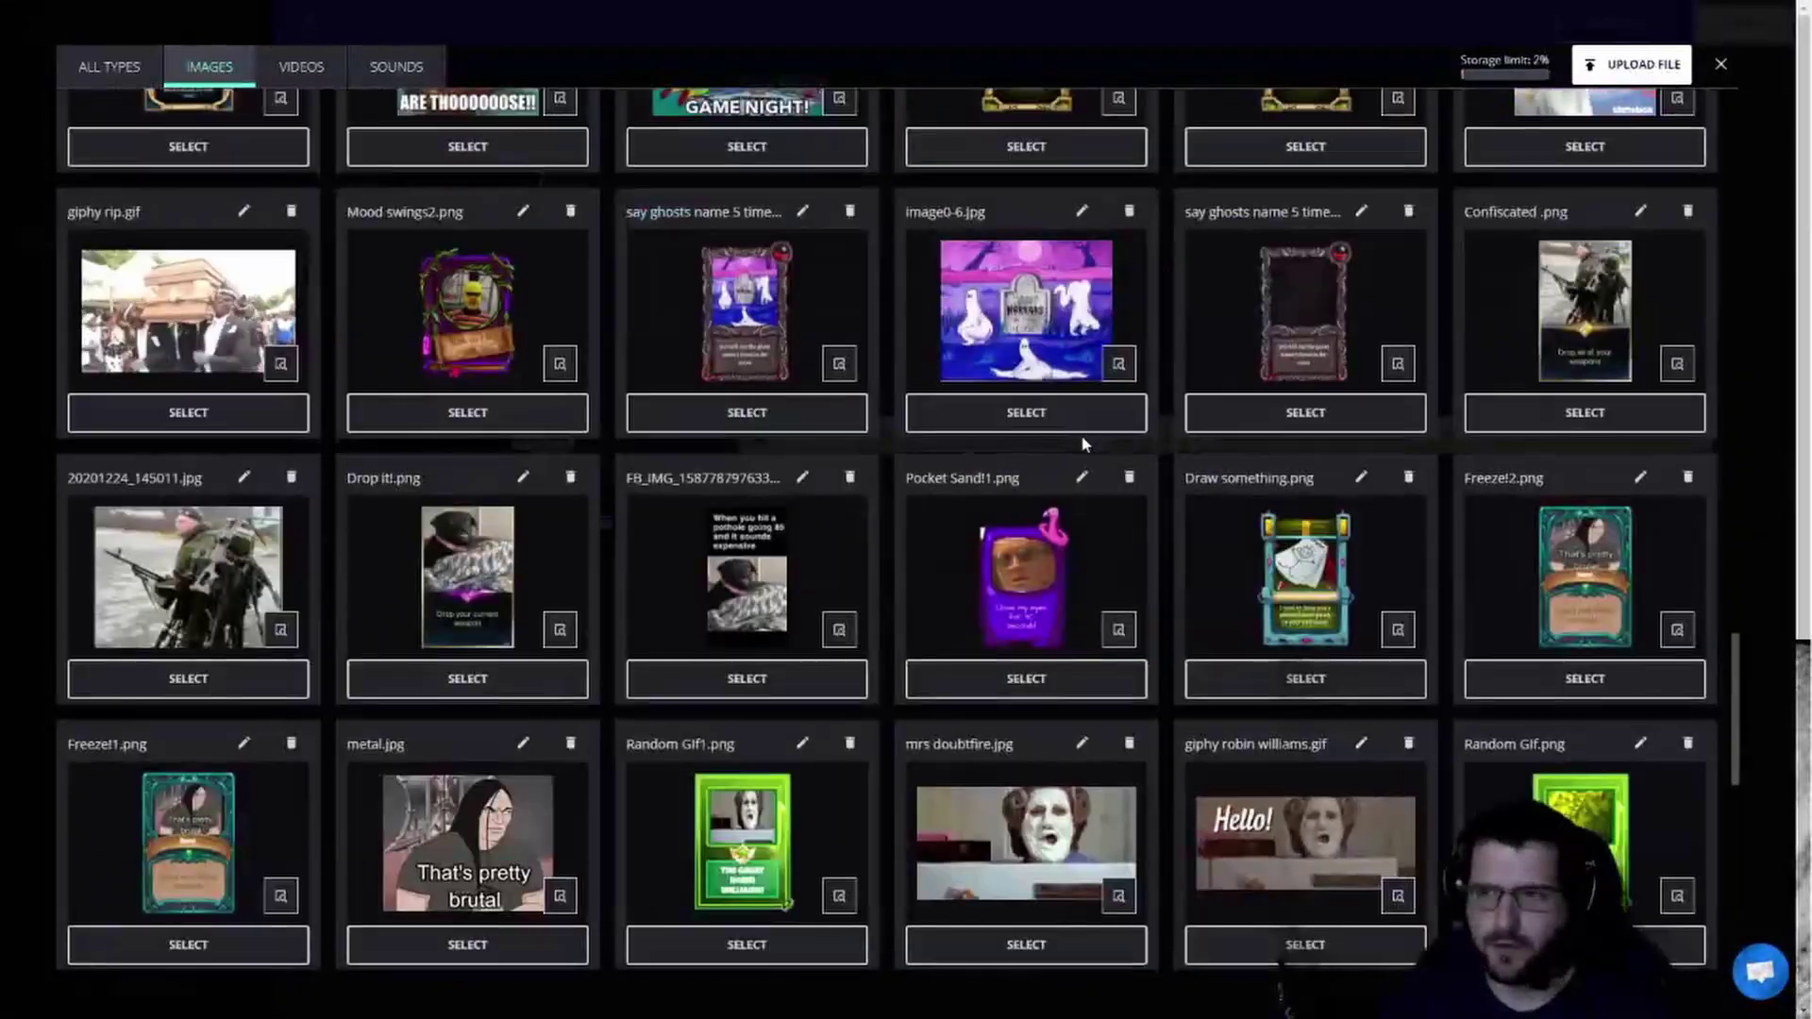
scroll(1083, 442, "up", 5)
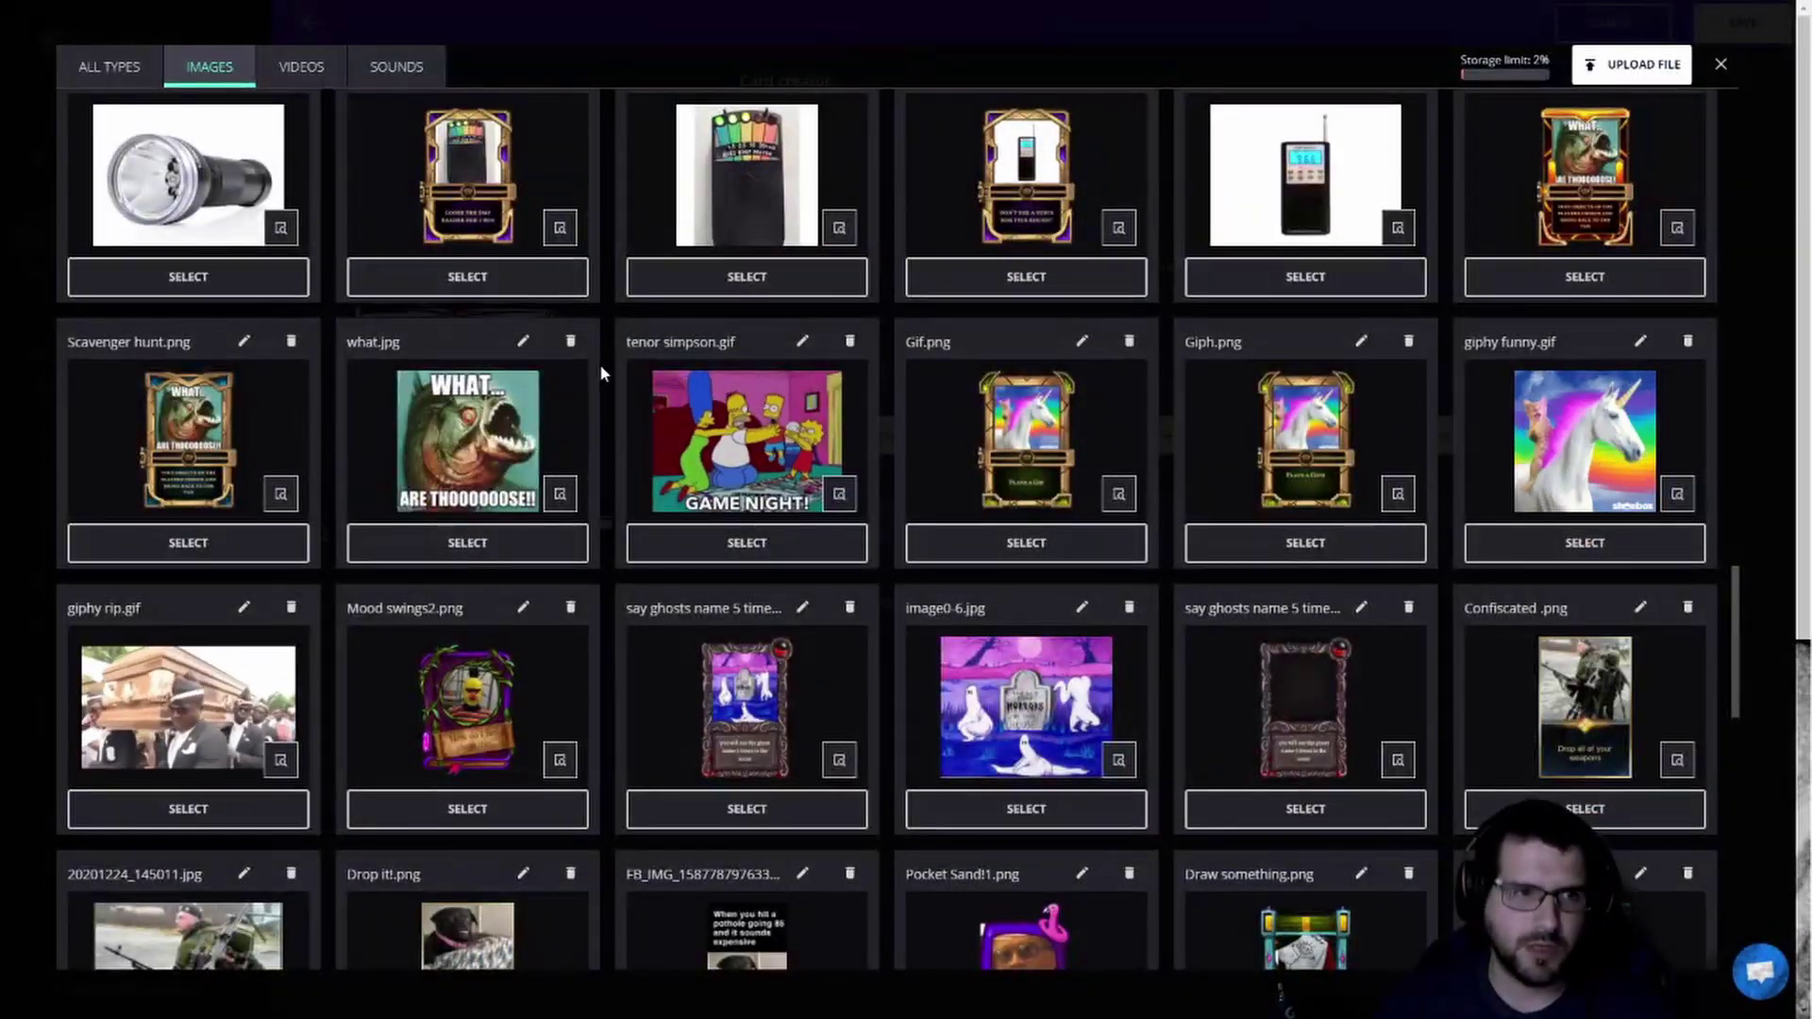
scroll(399, 508, "down", 4)
scroll(604, 514, "down", 7)
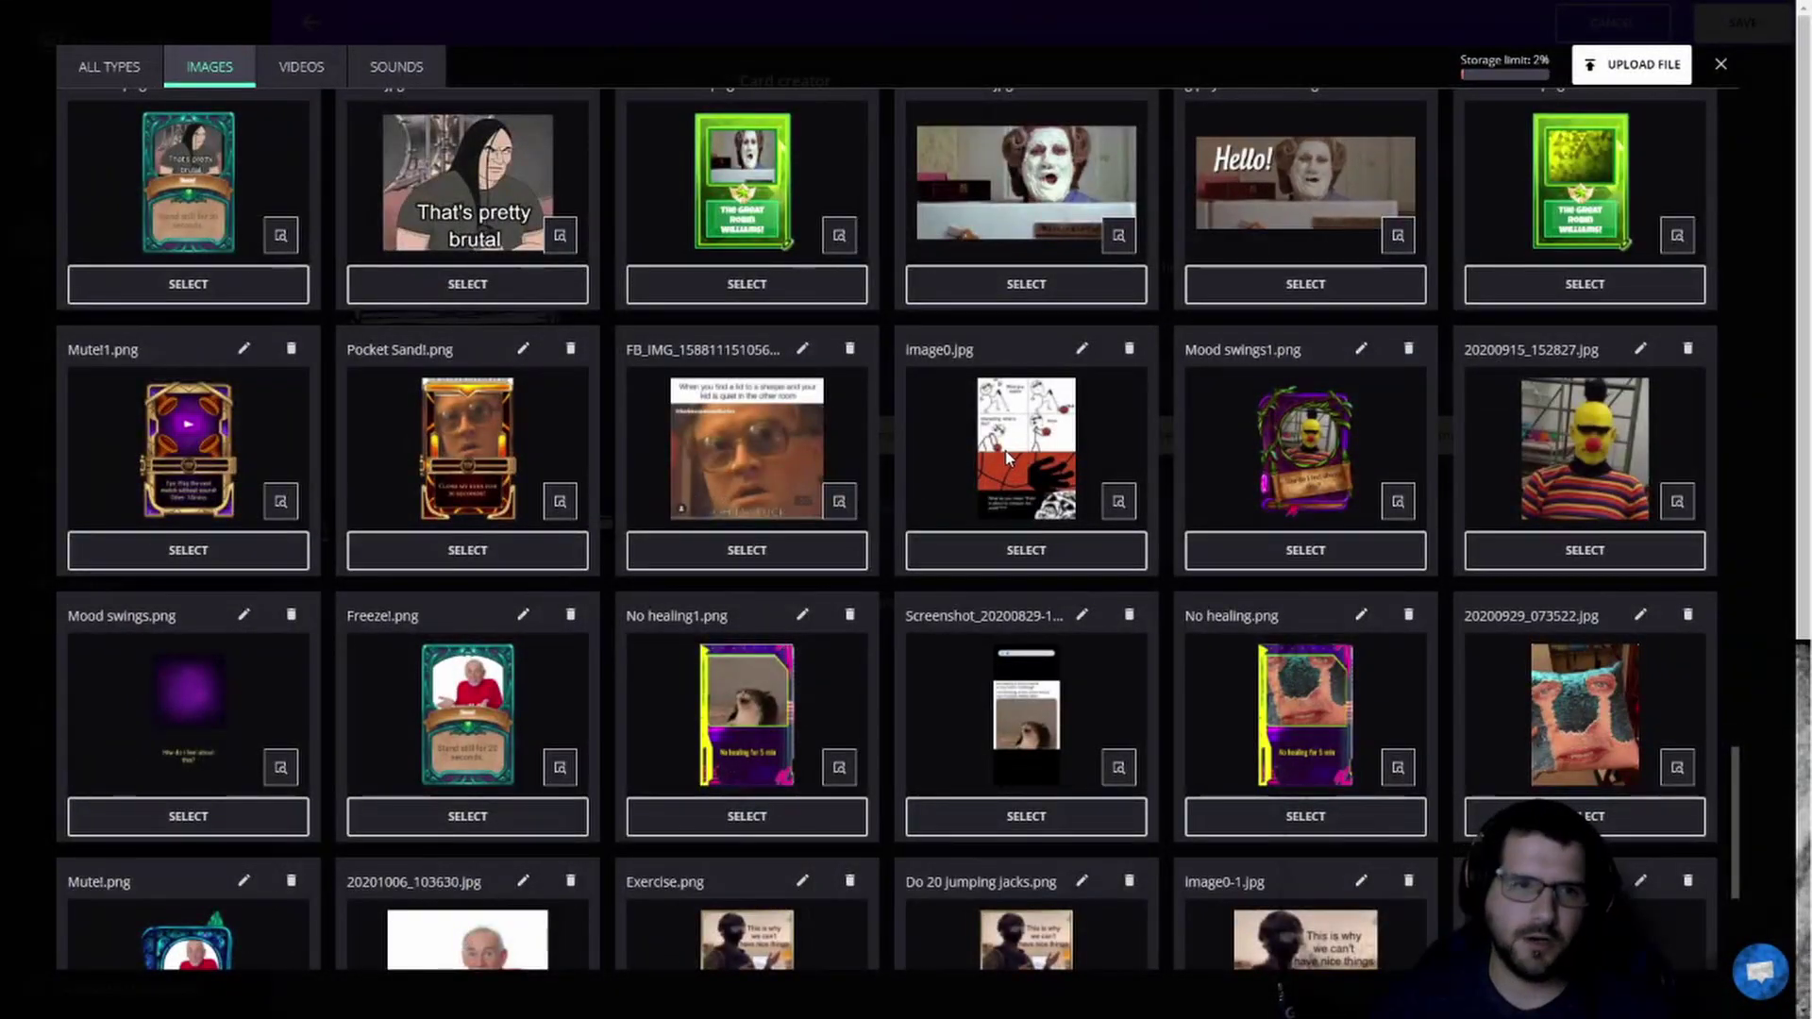
scroll(1006, 450, "down", 4)
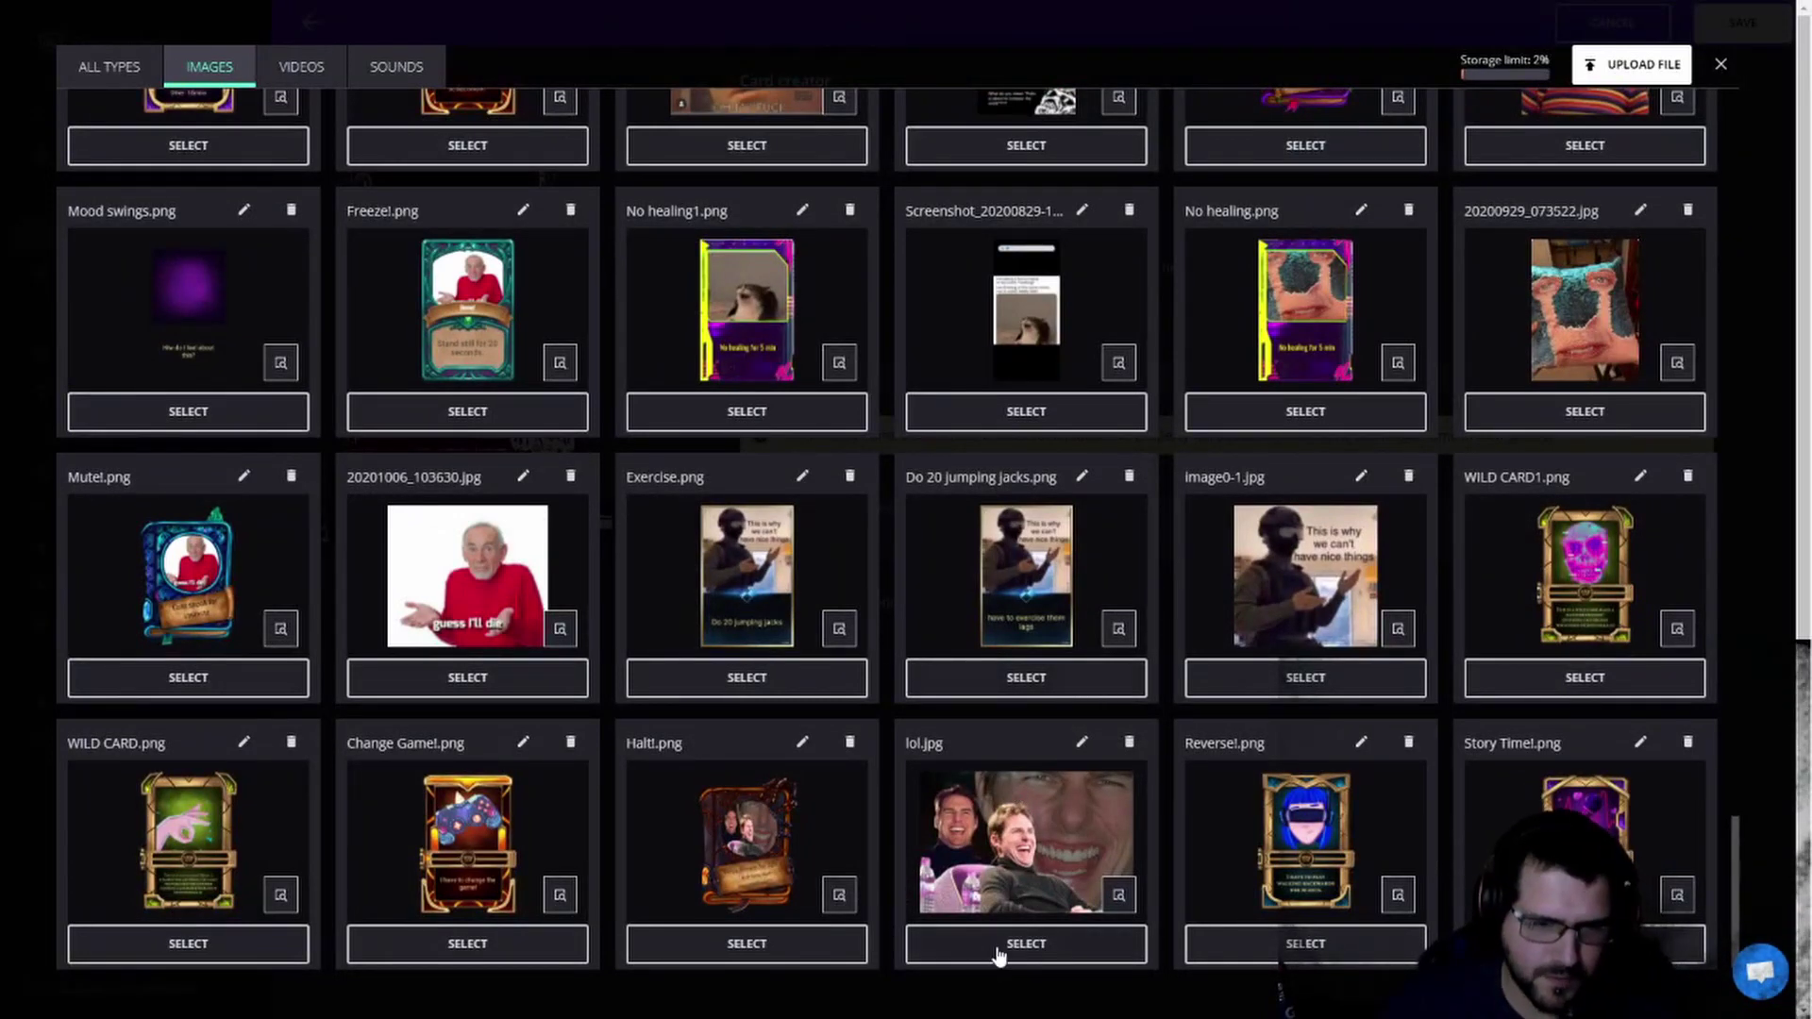
left_click(485, 688)
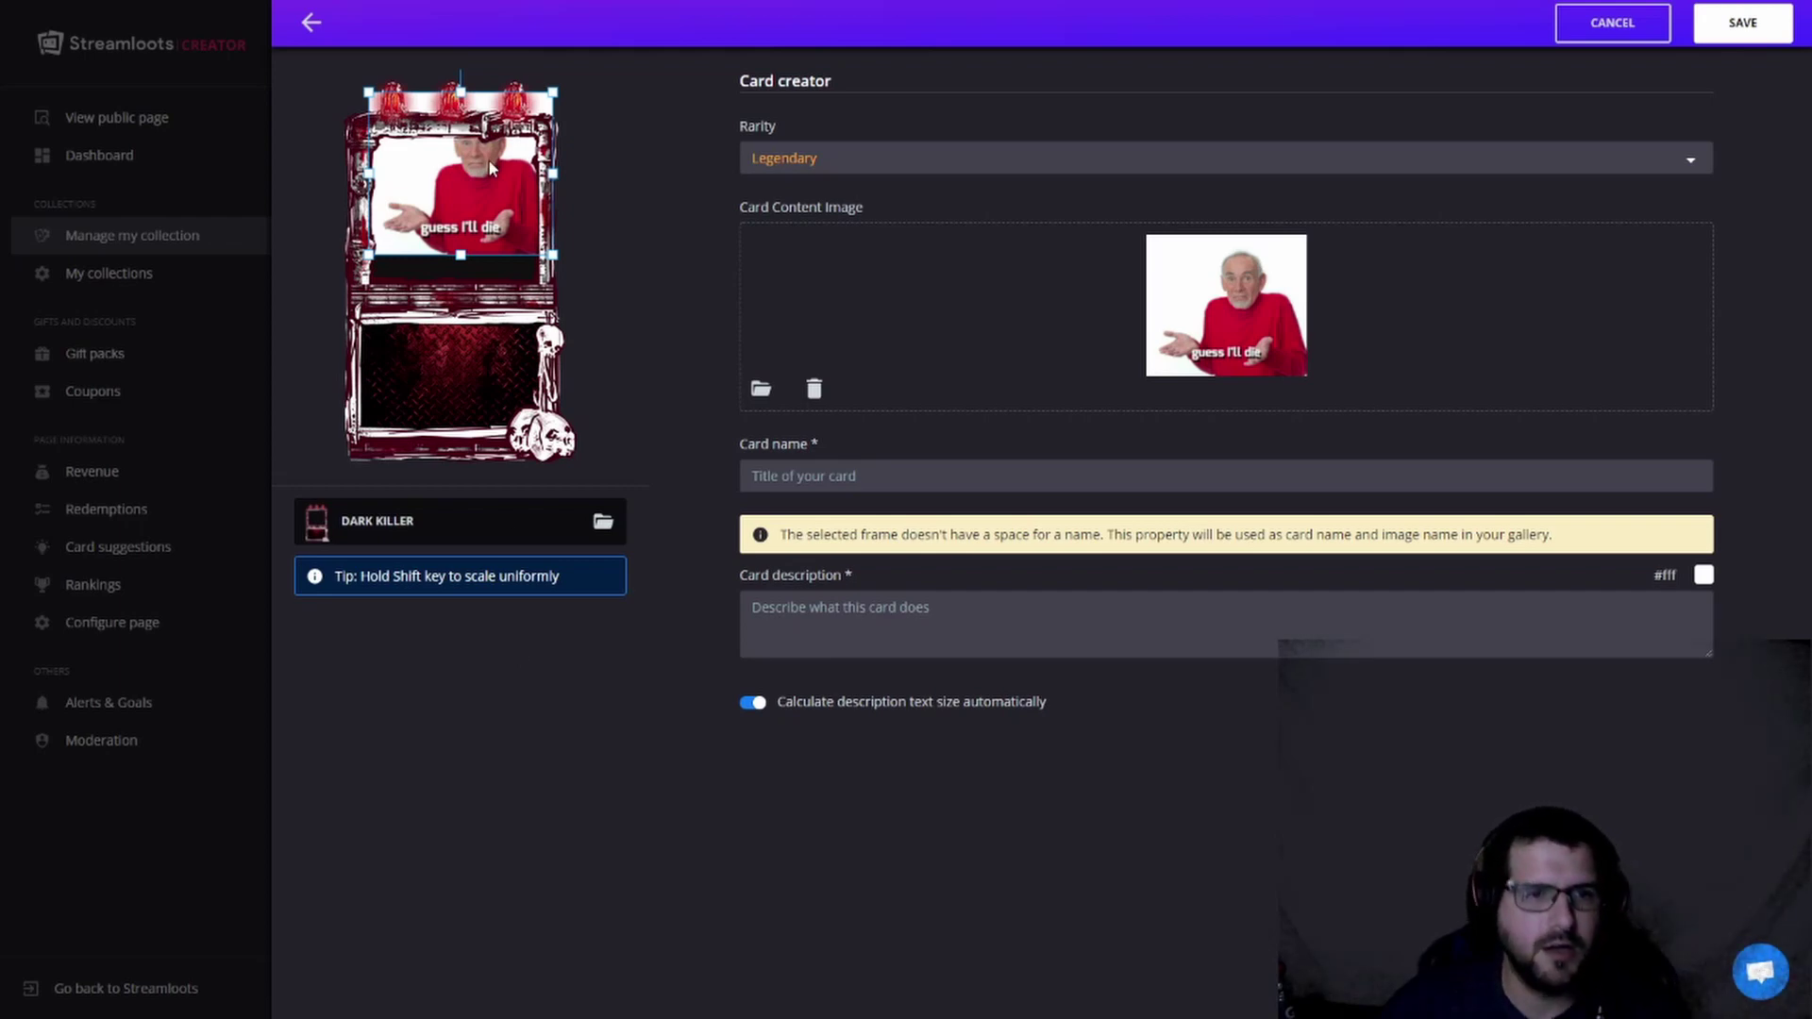
left_click_drag(489, 160, 479, 197)
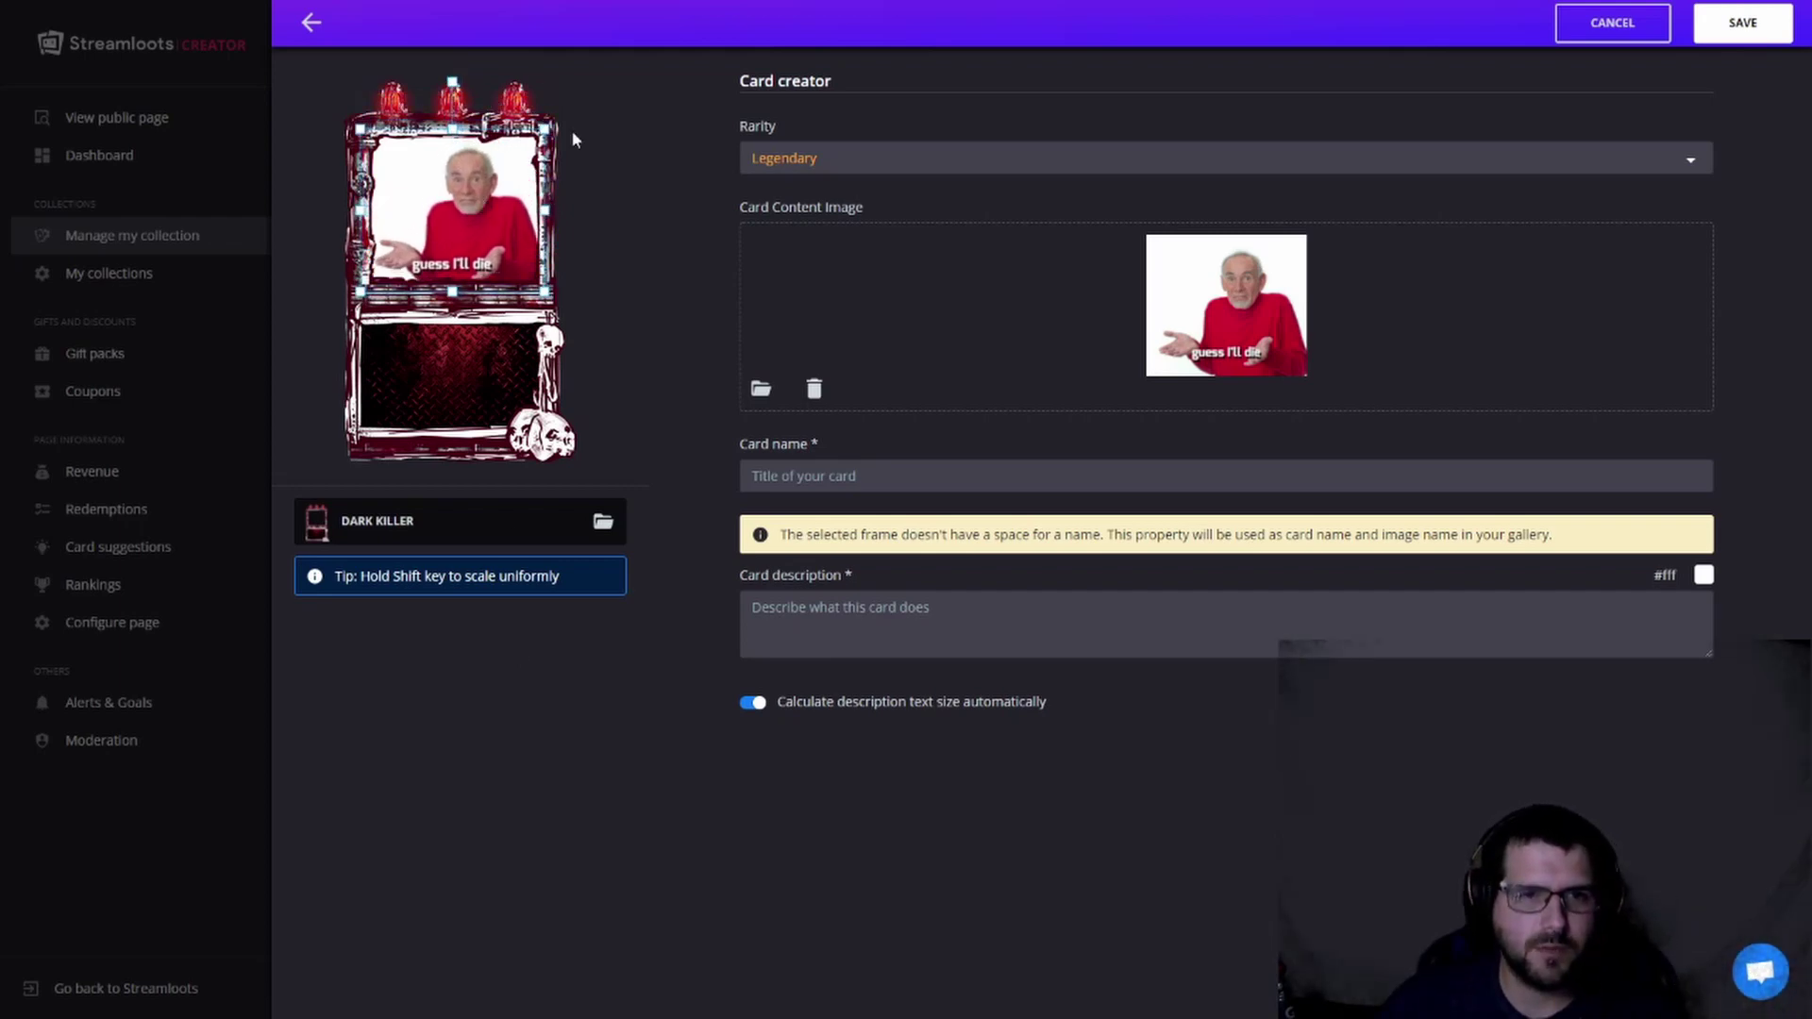
mouse_move(547, 128)
left_mouse_down()
mouse_move(486, 156)
mouse_move(514, 171)
mouse_move(566, 118)
mouse_move(547, 131)
left_mouse_up()
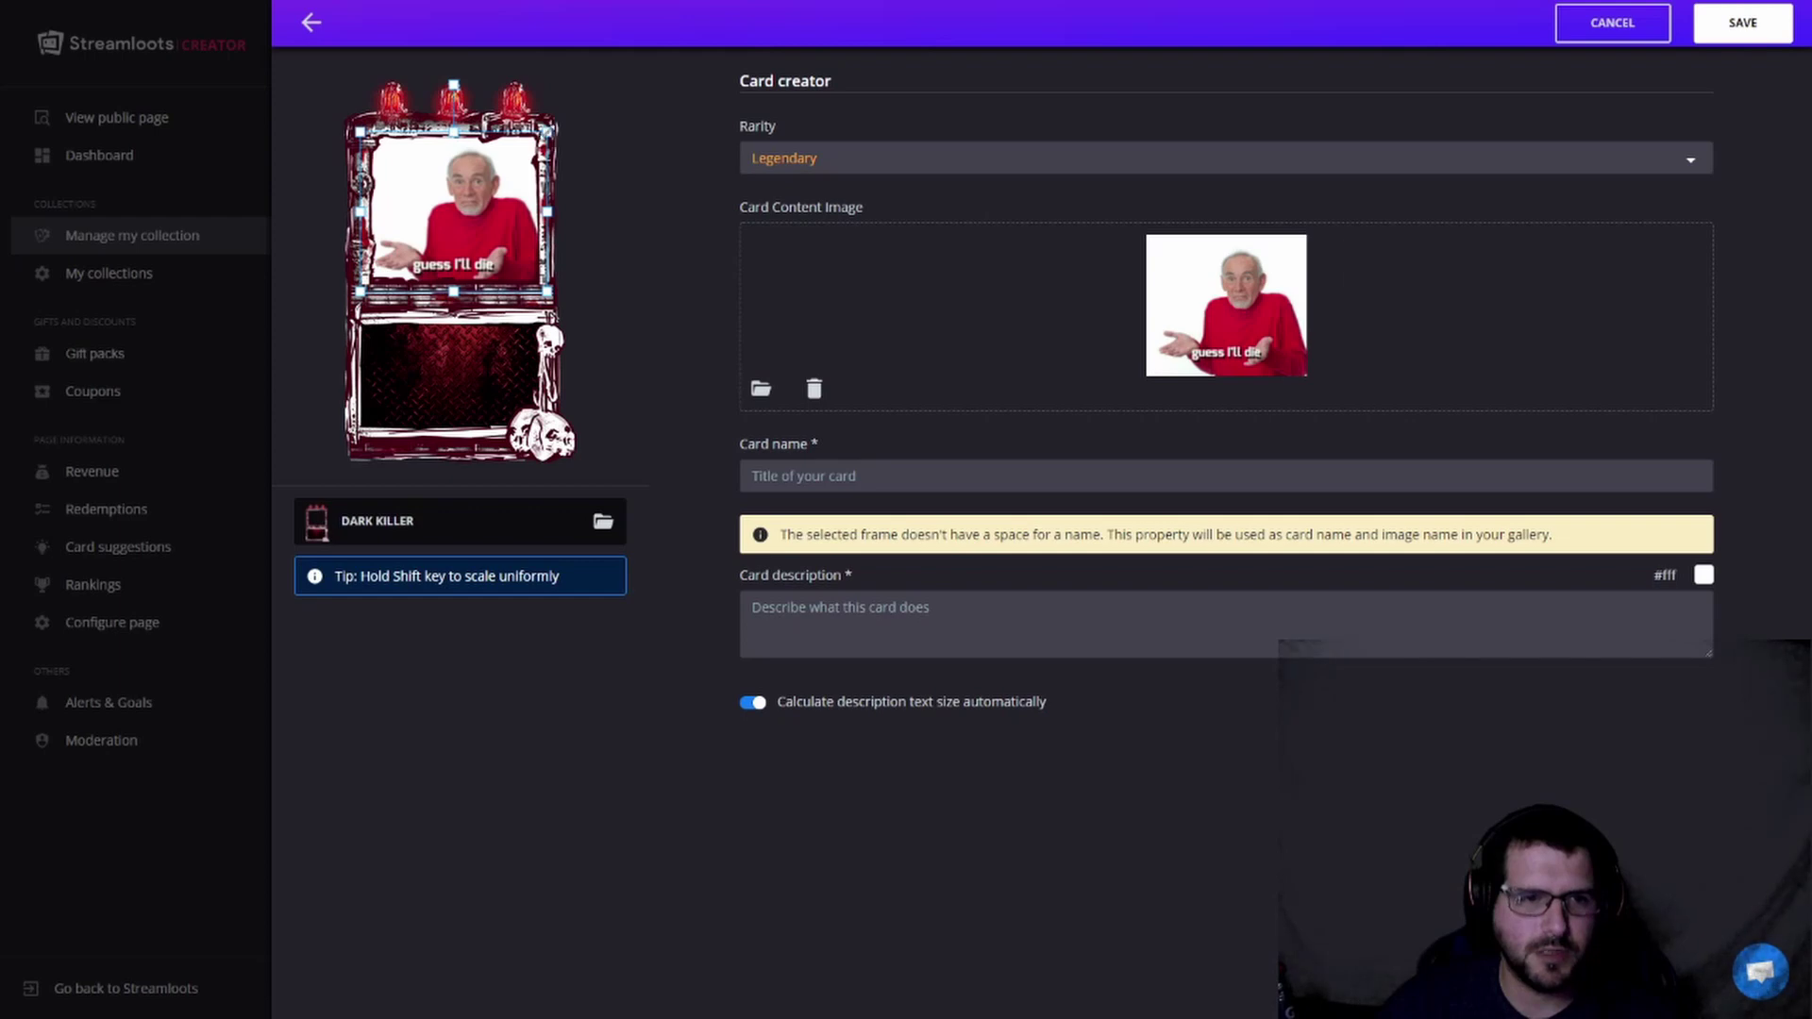
Step: Name the card "Die", give it the description "You have to die", and save the card design
left_click(853, 472)
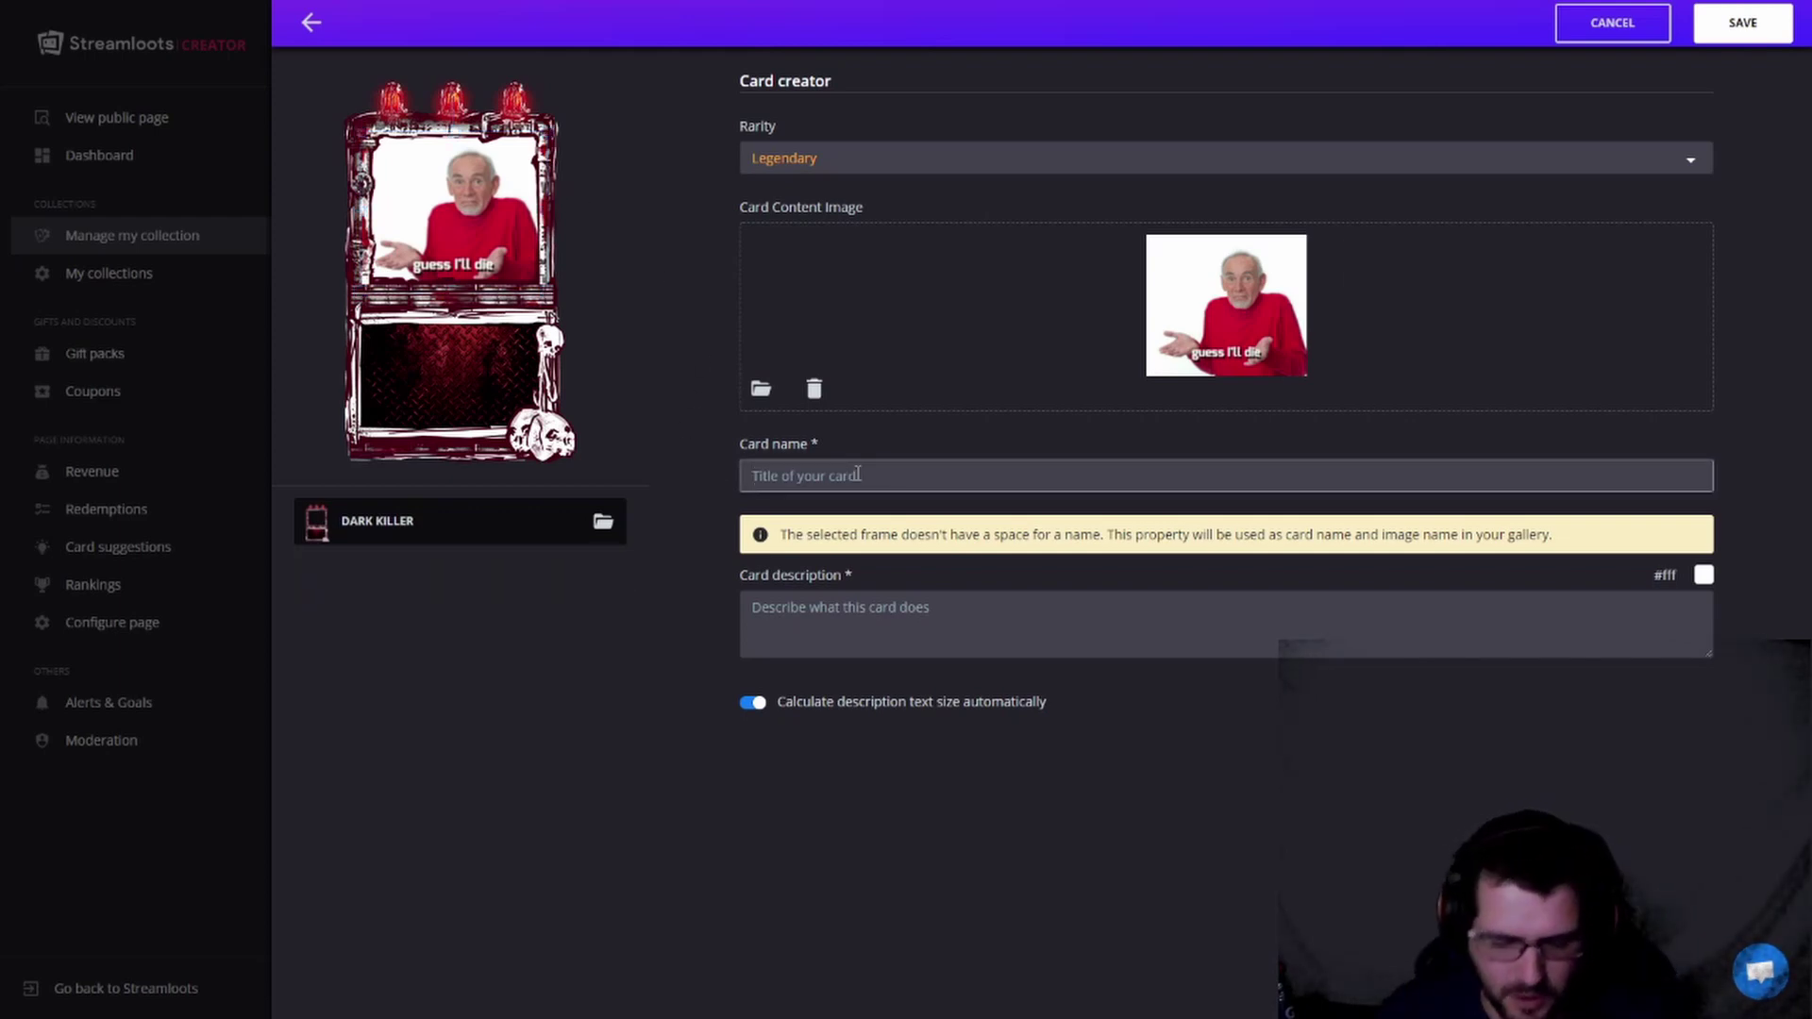
type("Die")
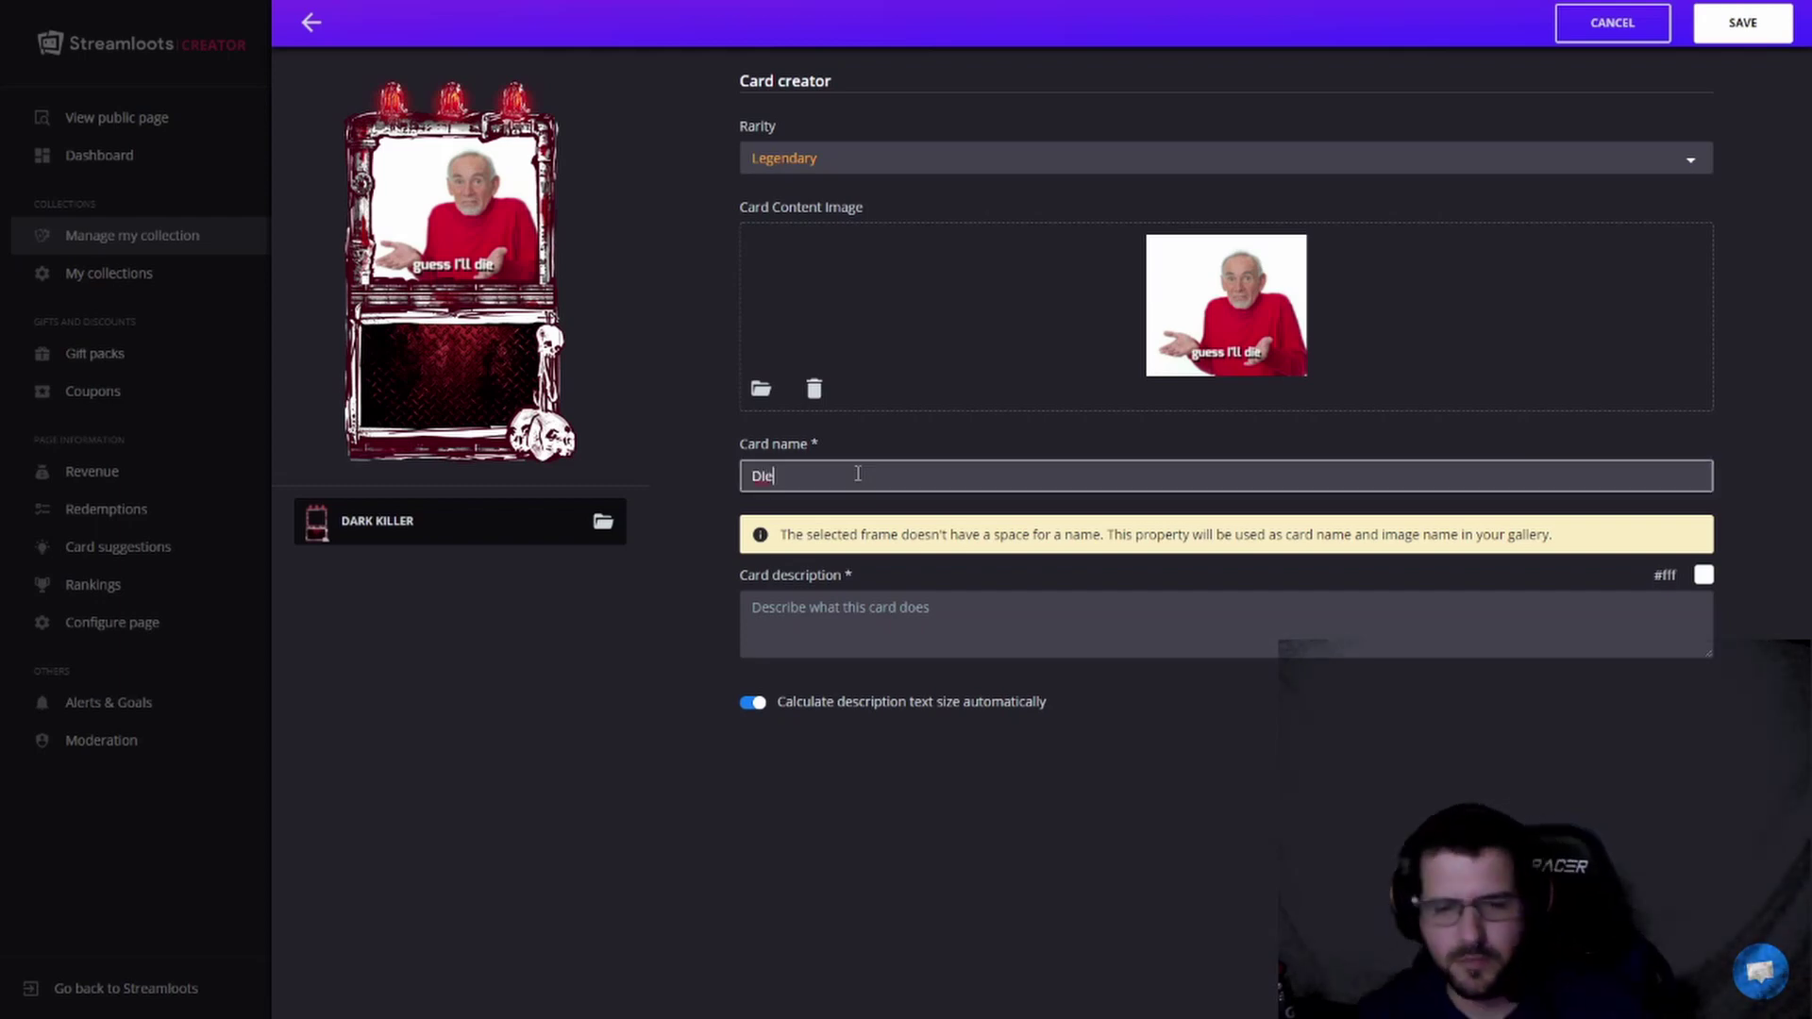
left_click(887, 630)
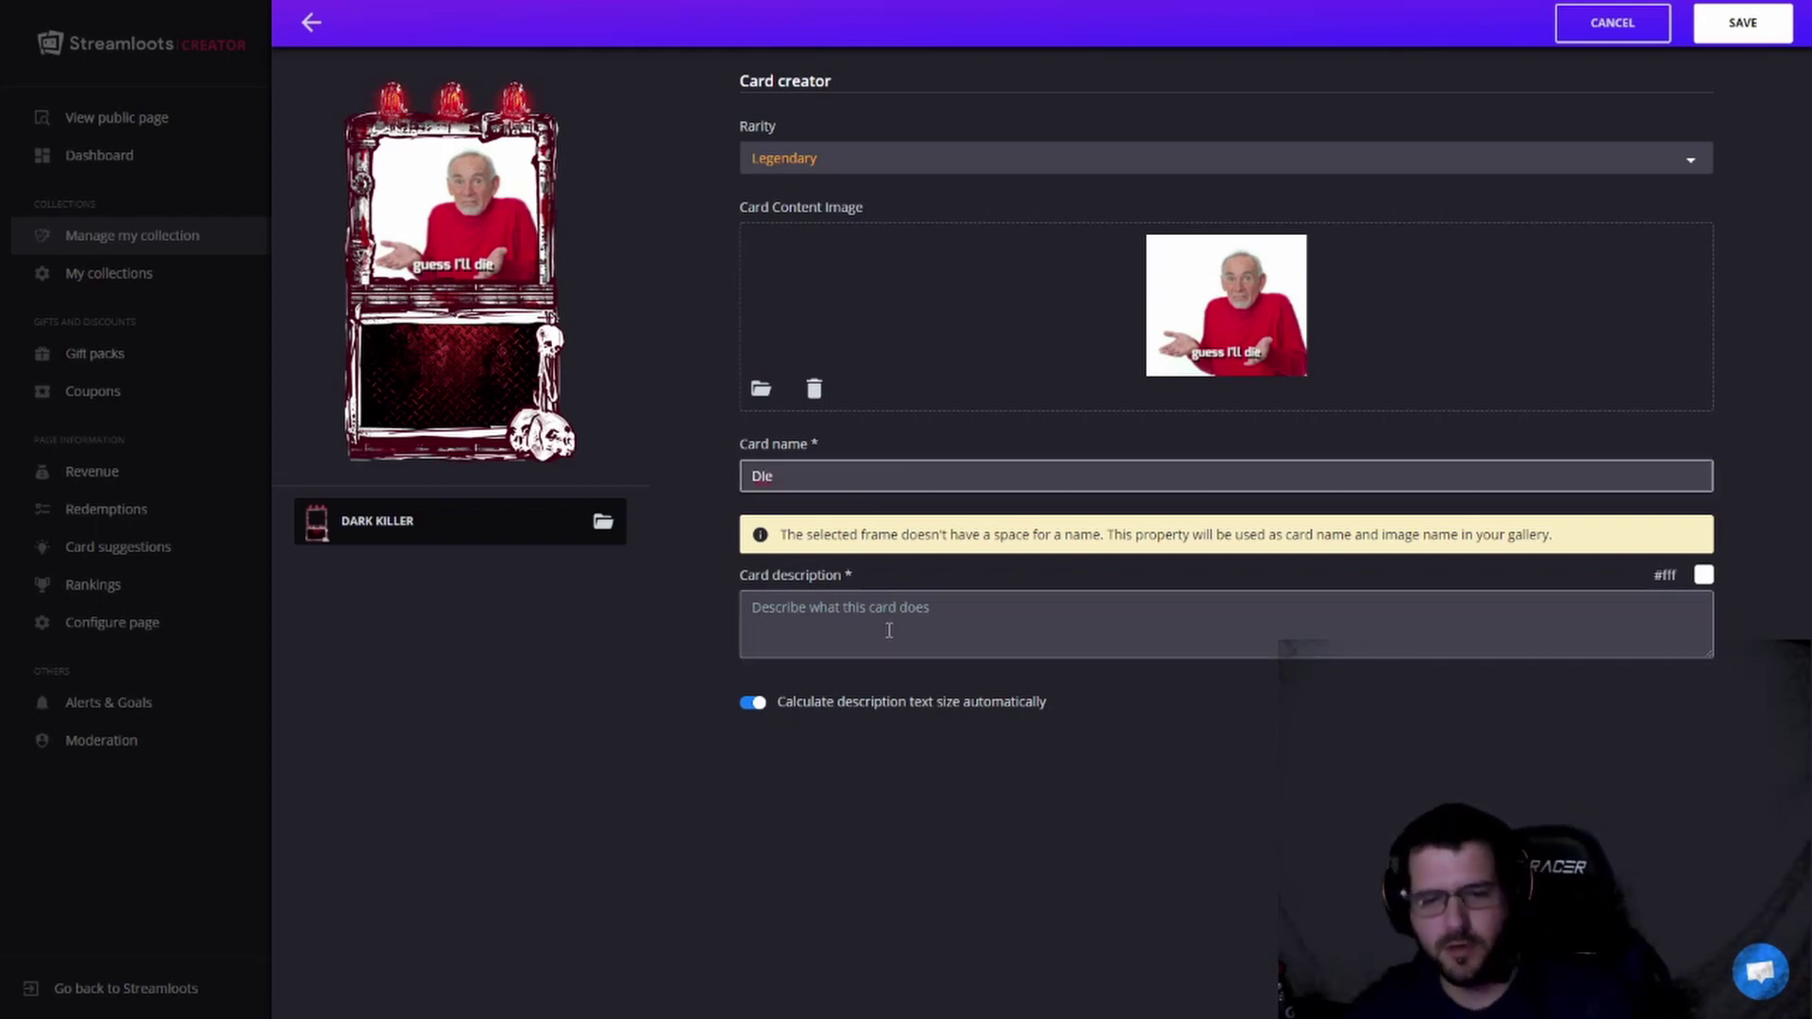
type("You")
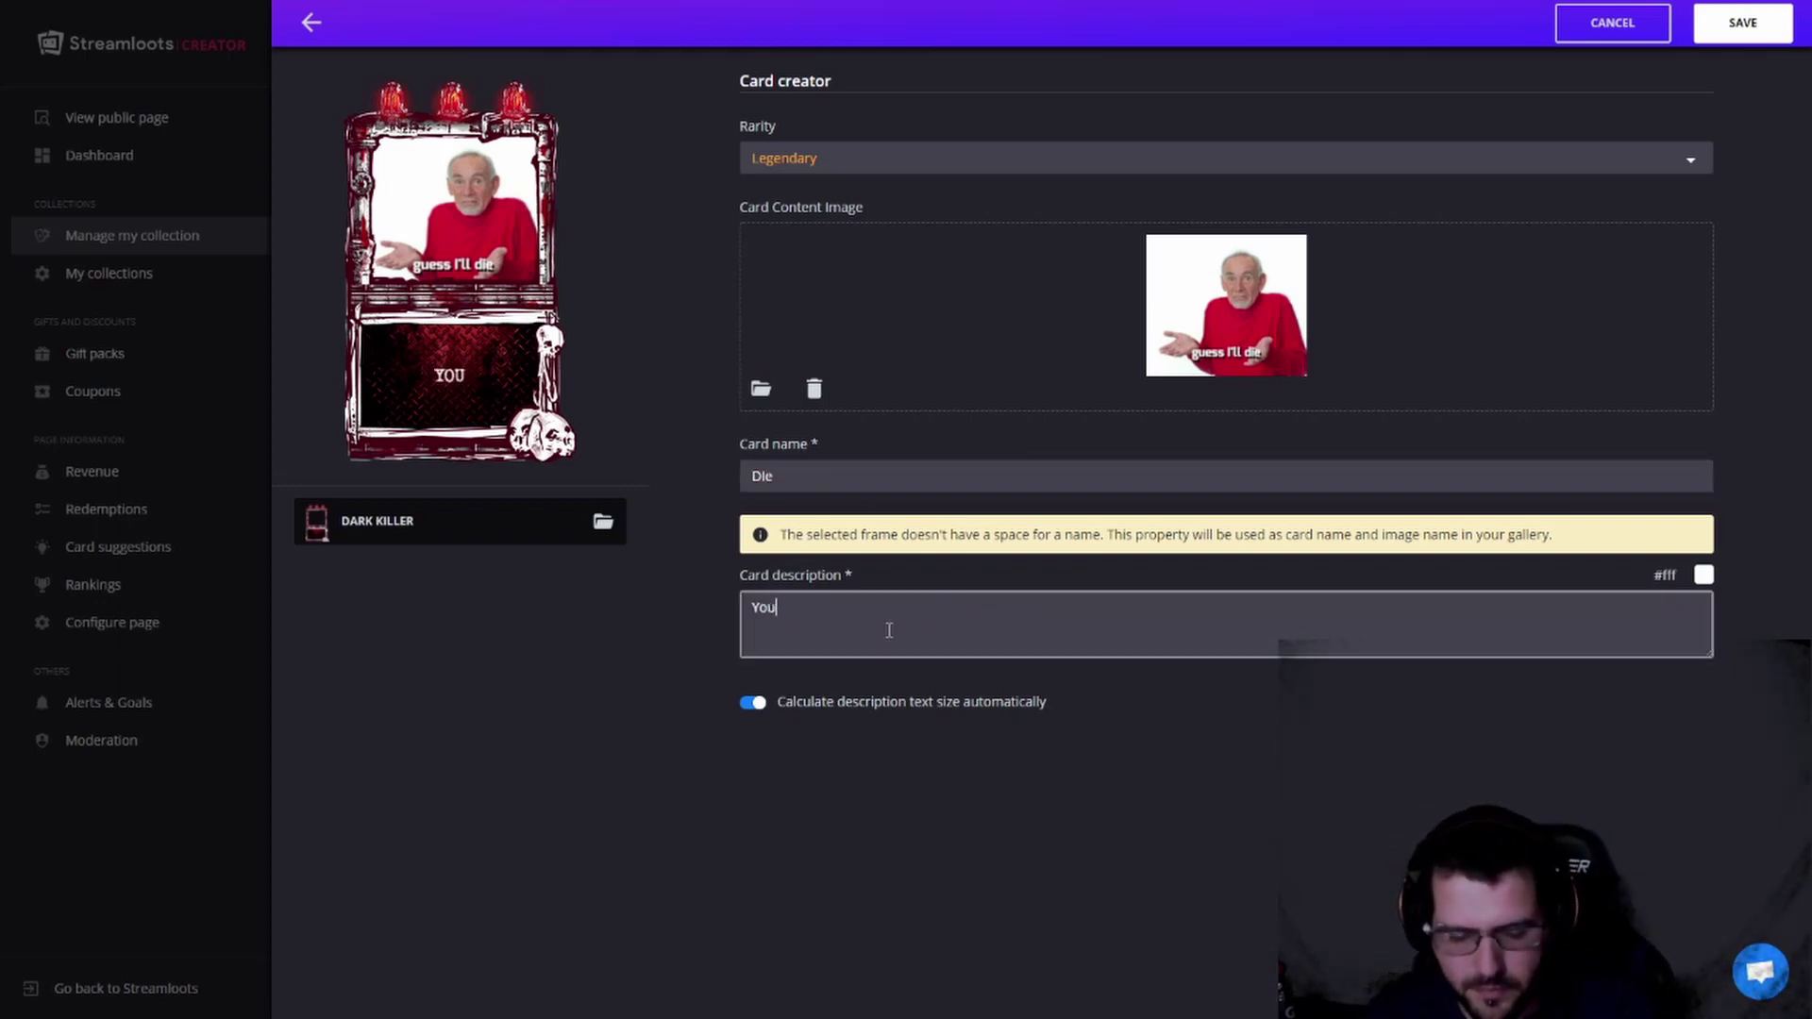
type(" have to die")
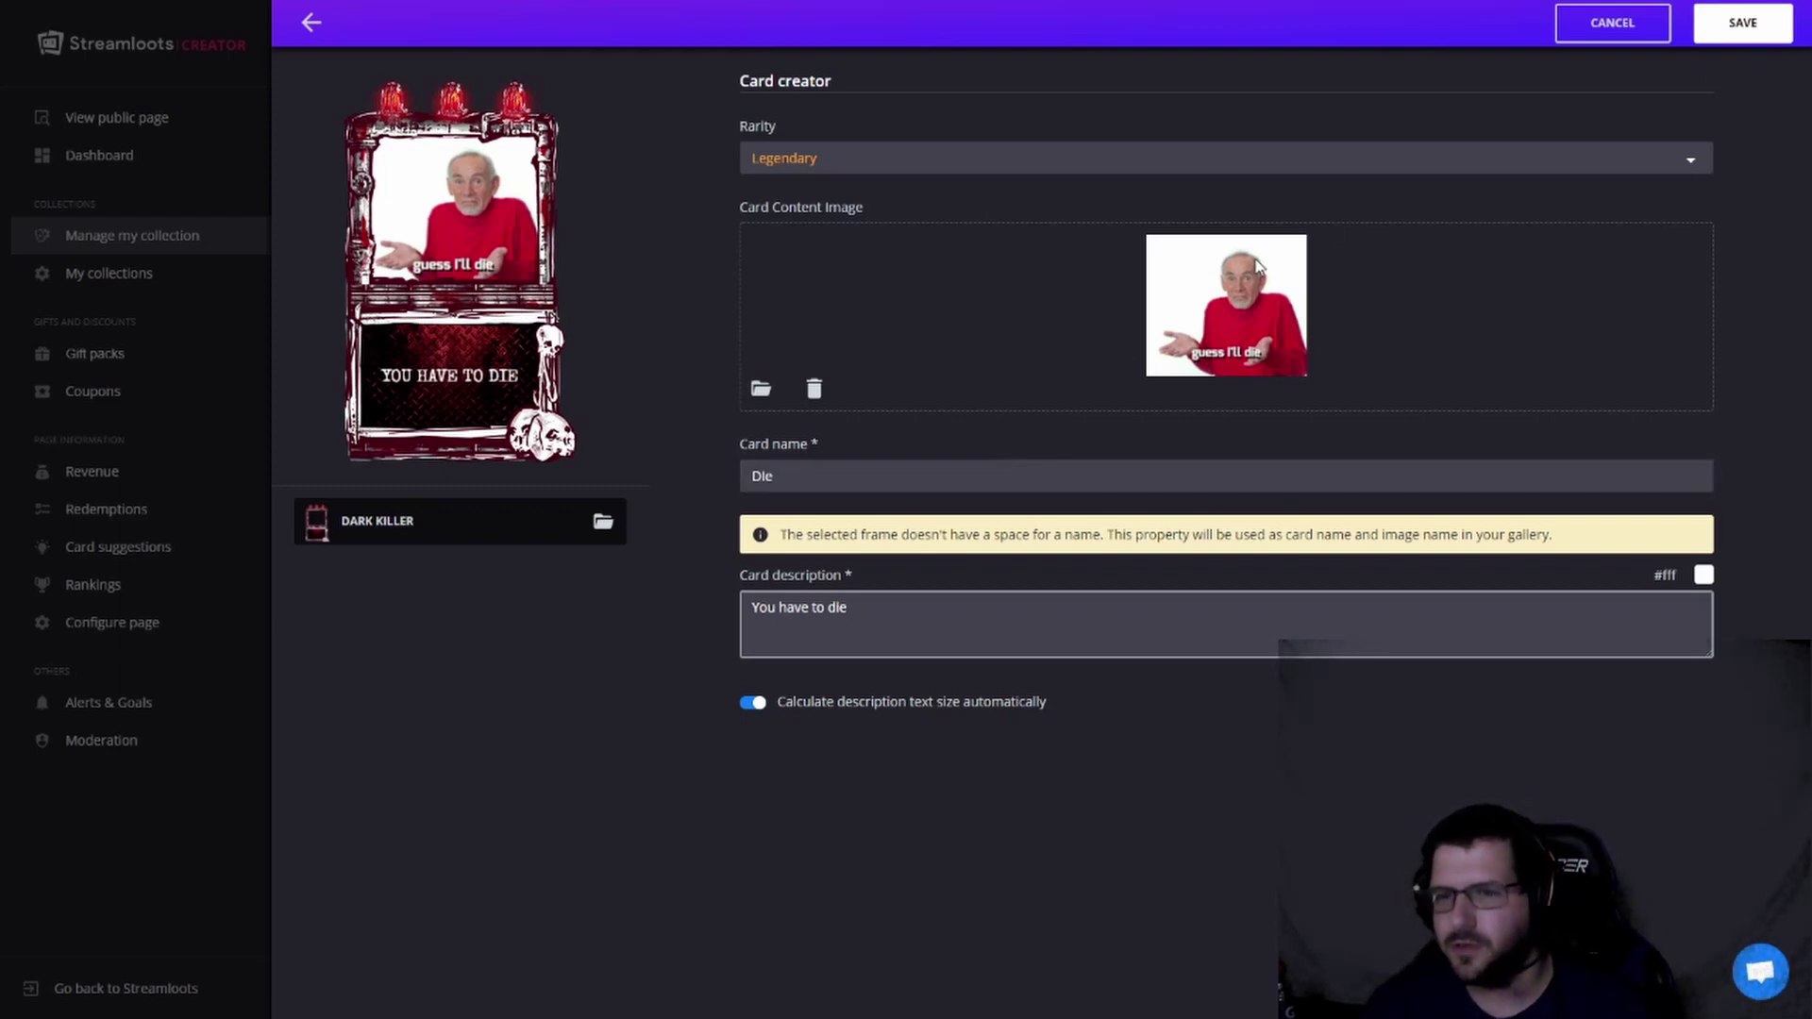
left_click(1736, 22)
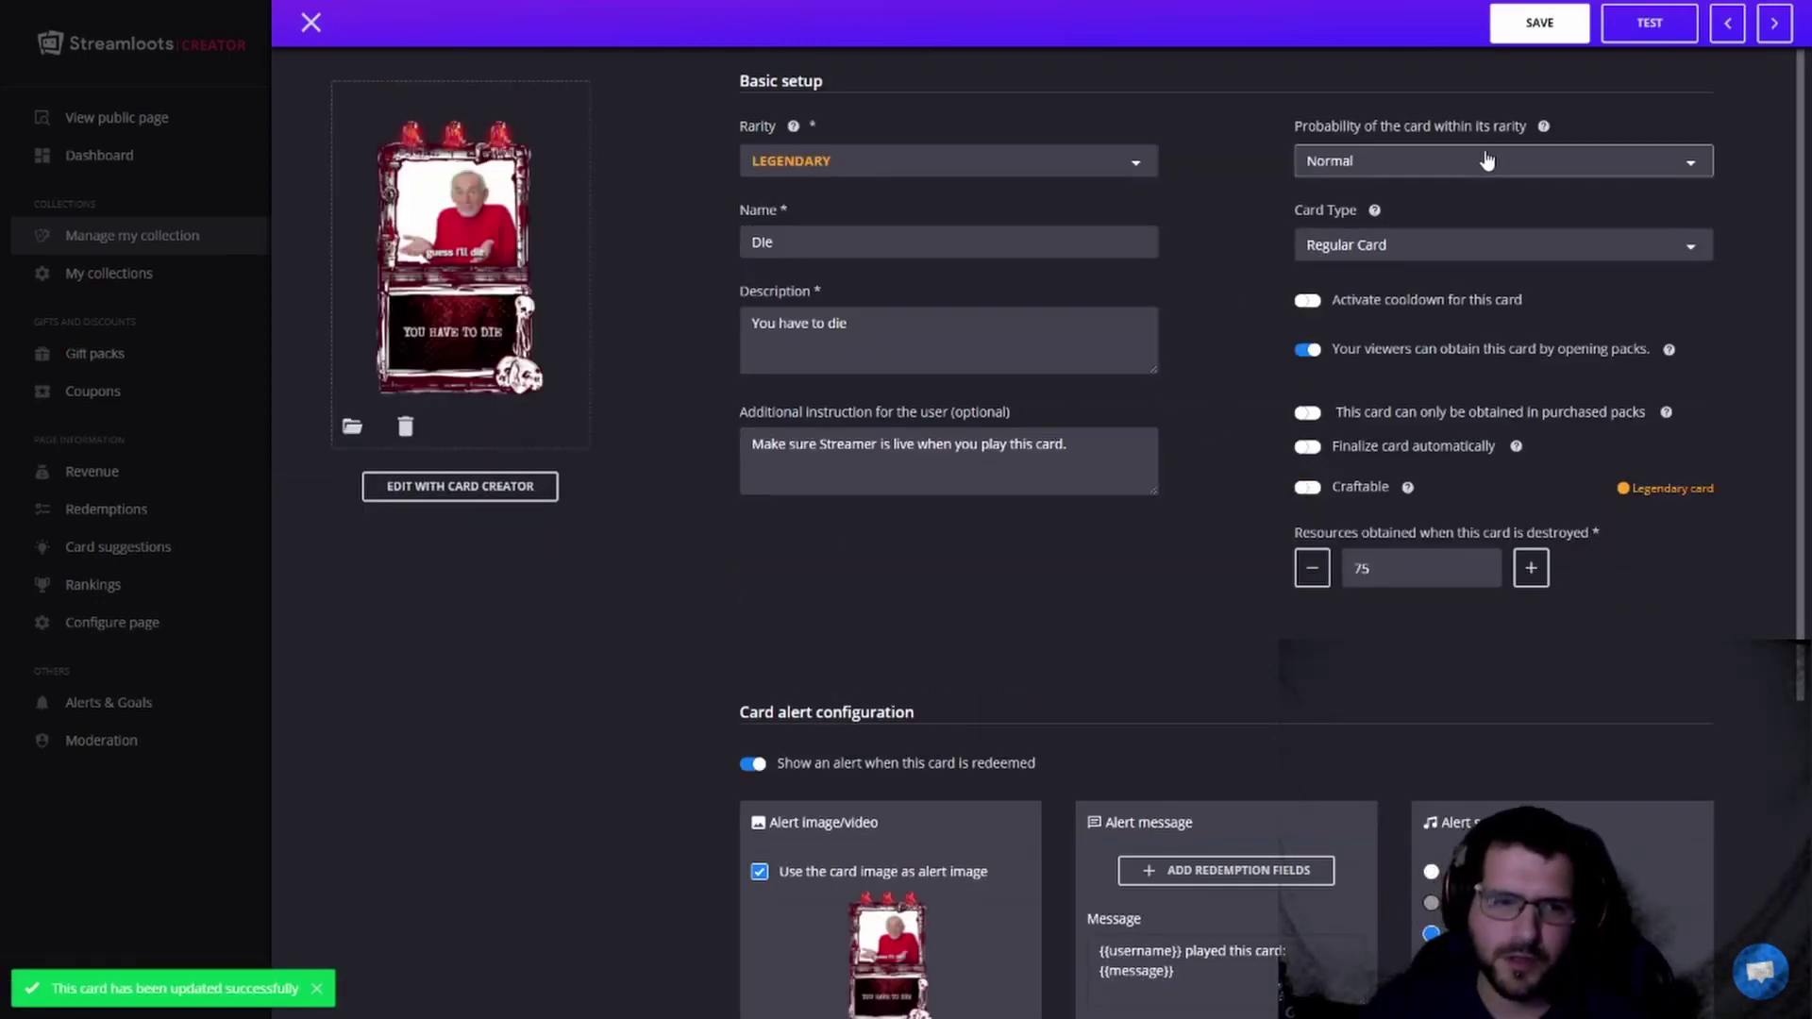
Step: Set the card's probability within its rarity to Less frequent and review the available card types, keeping Regular Card
left_click(1367, 162)
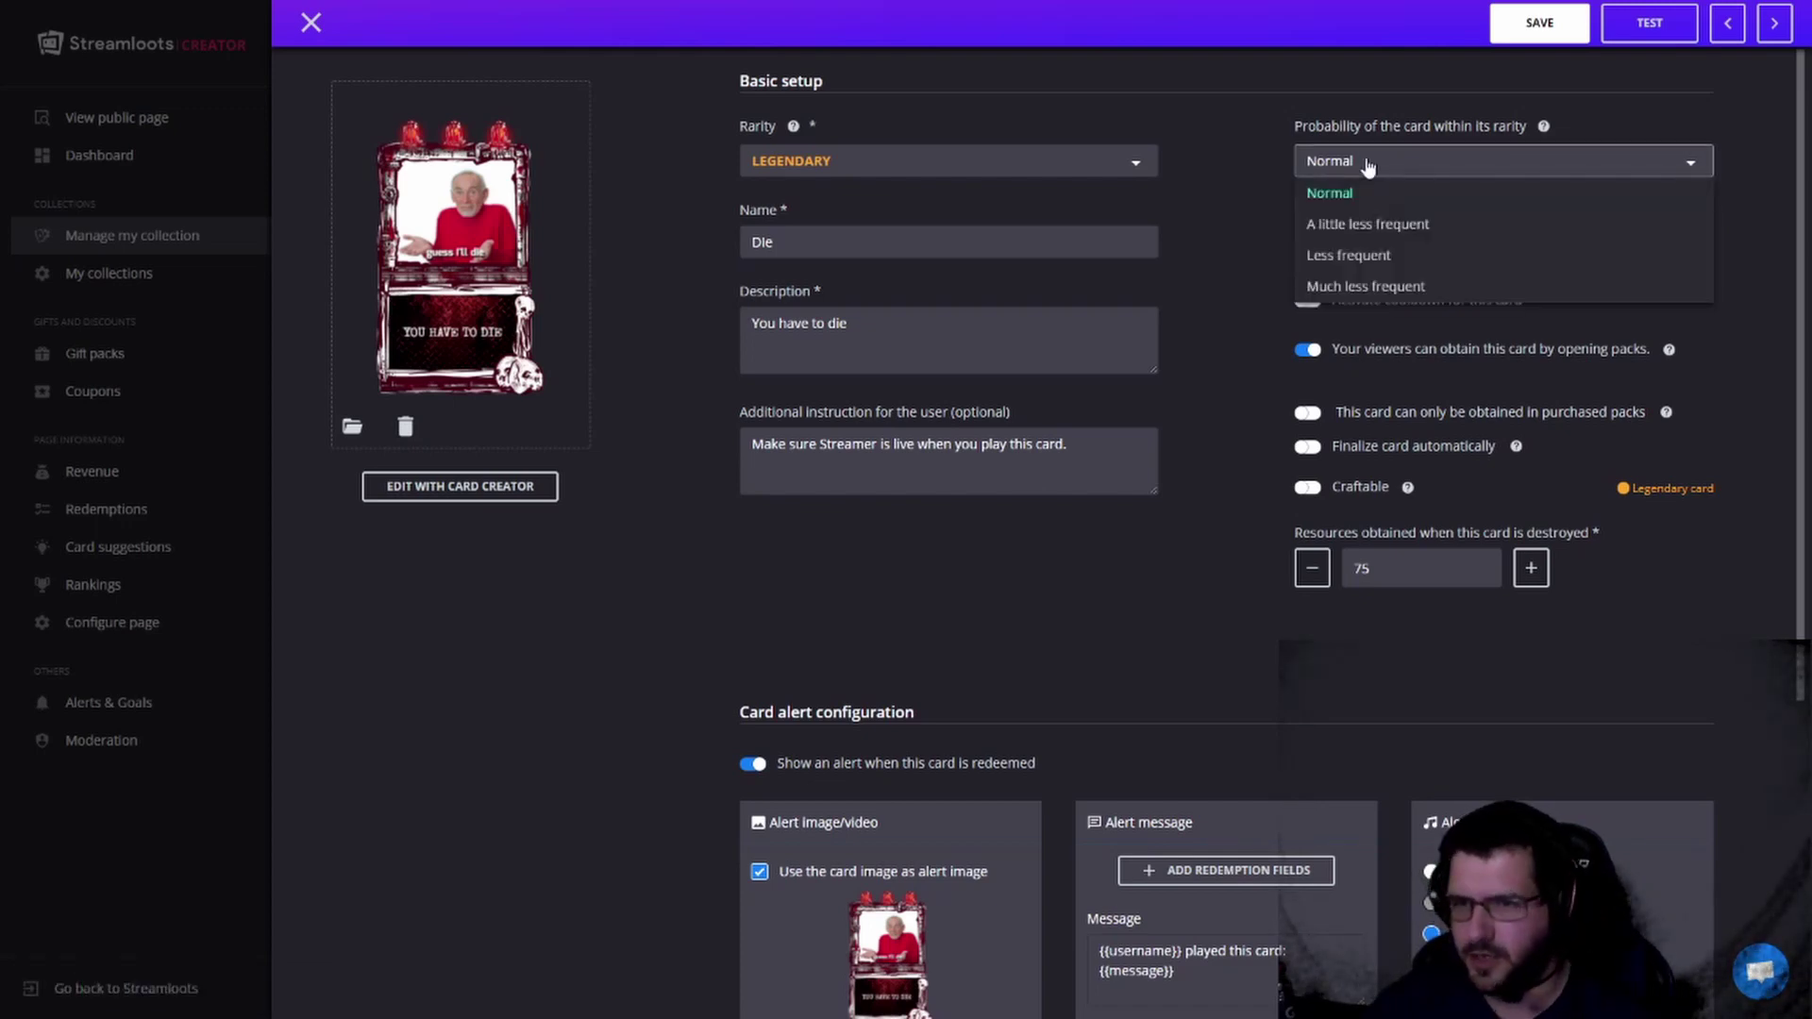
left_click(1442, 255)
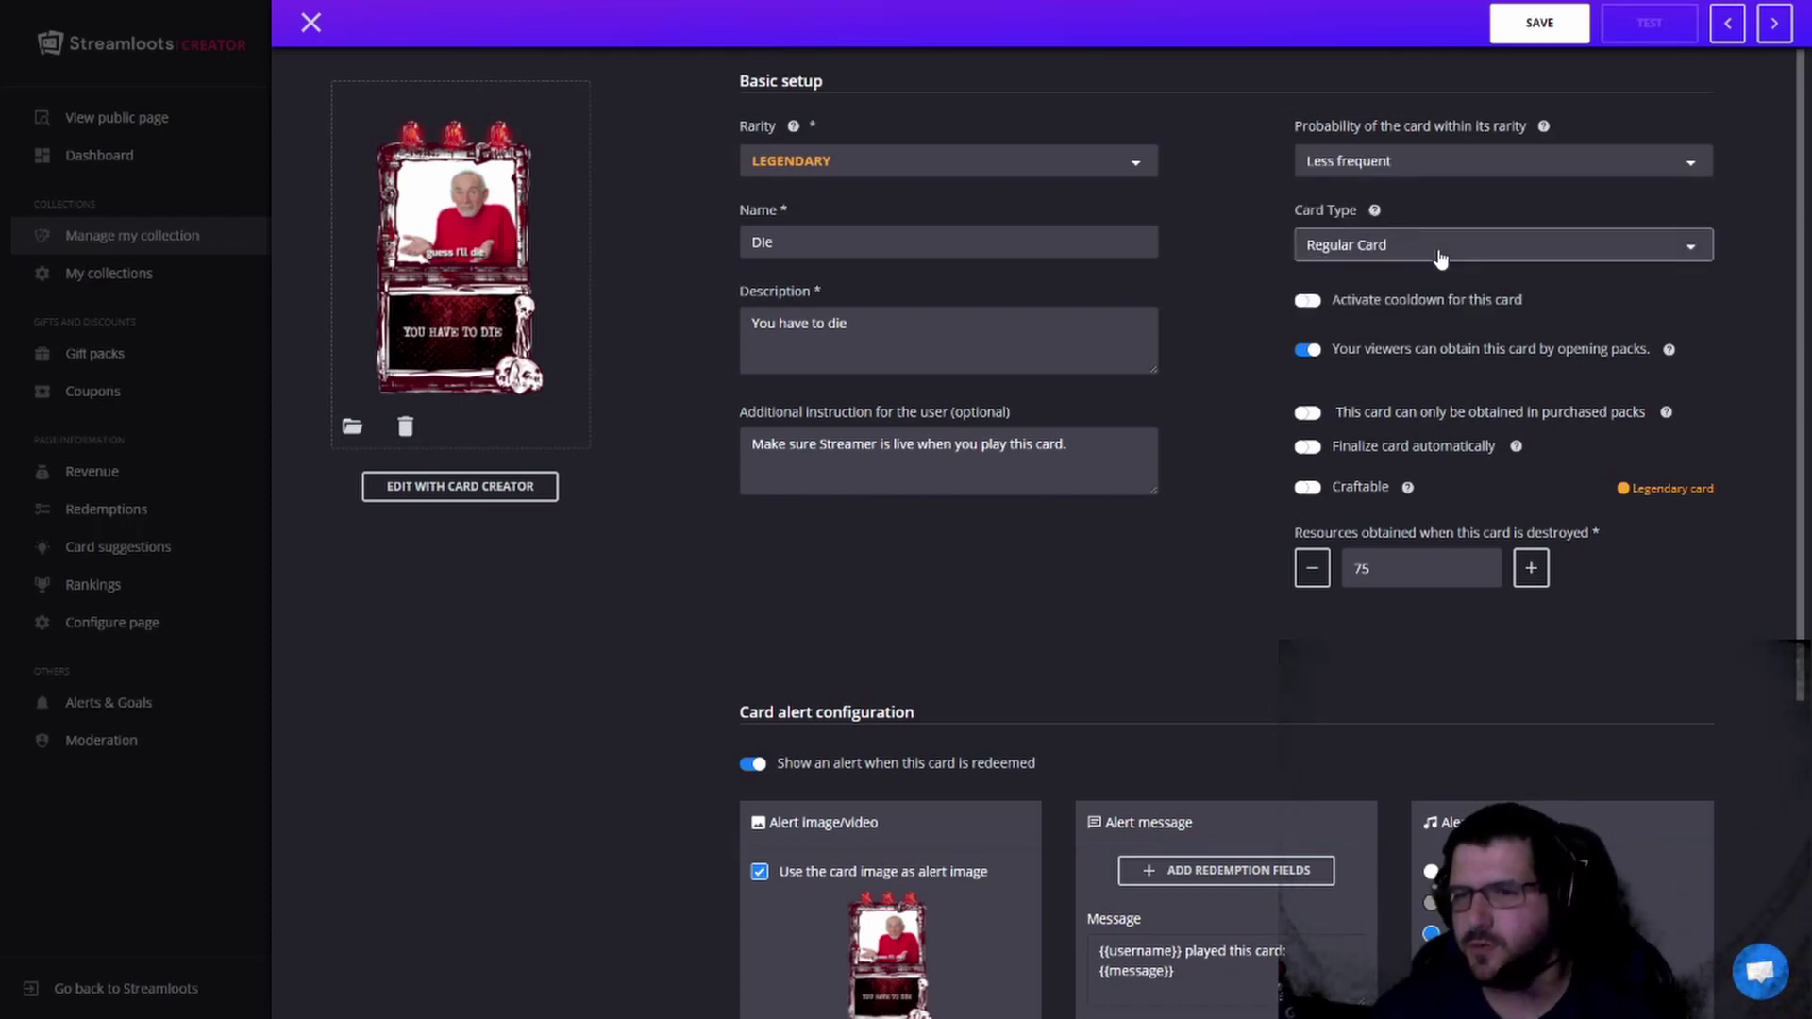
left_click(1441, 257)
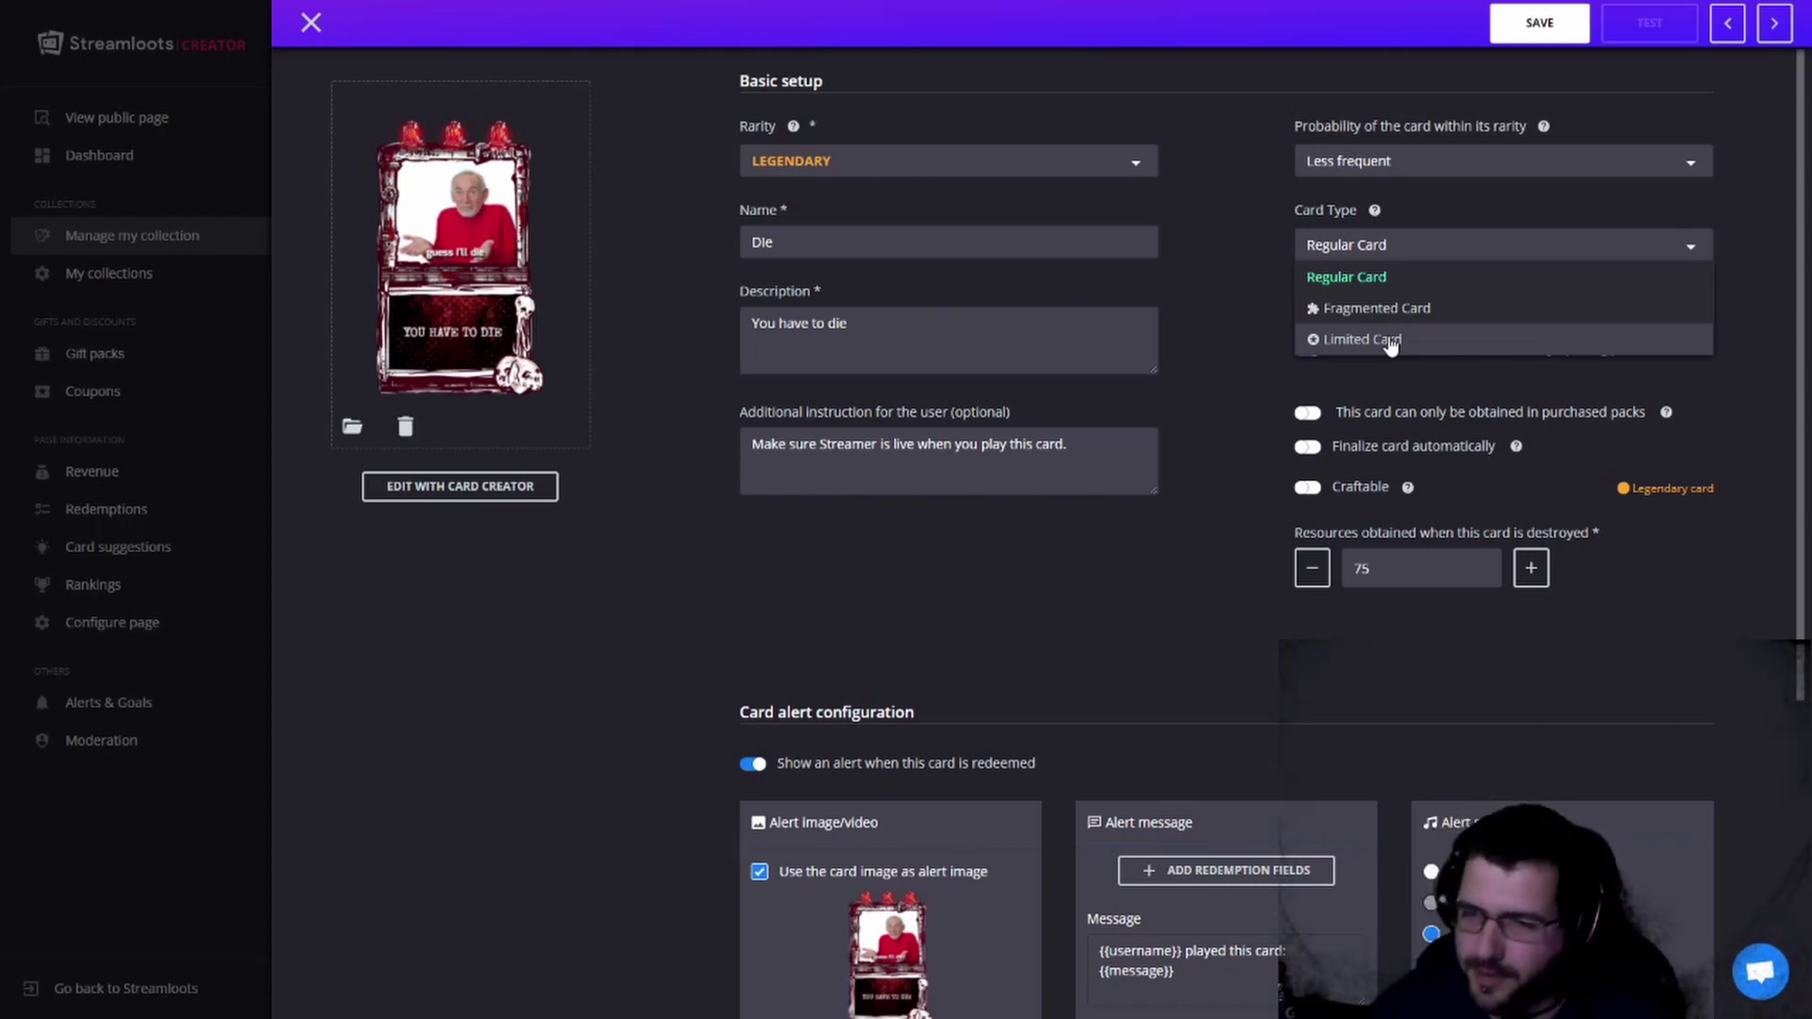
left_click(1382, 381)
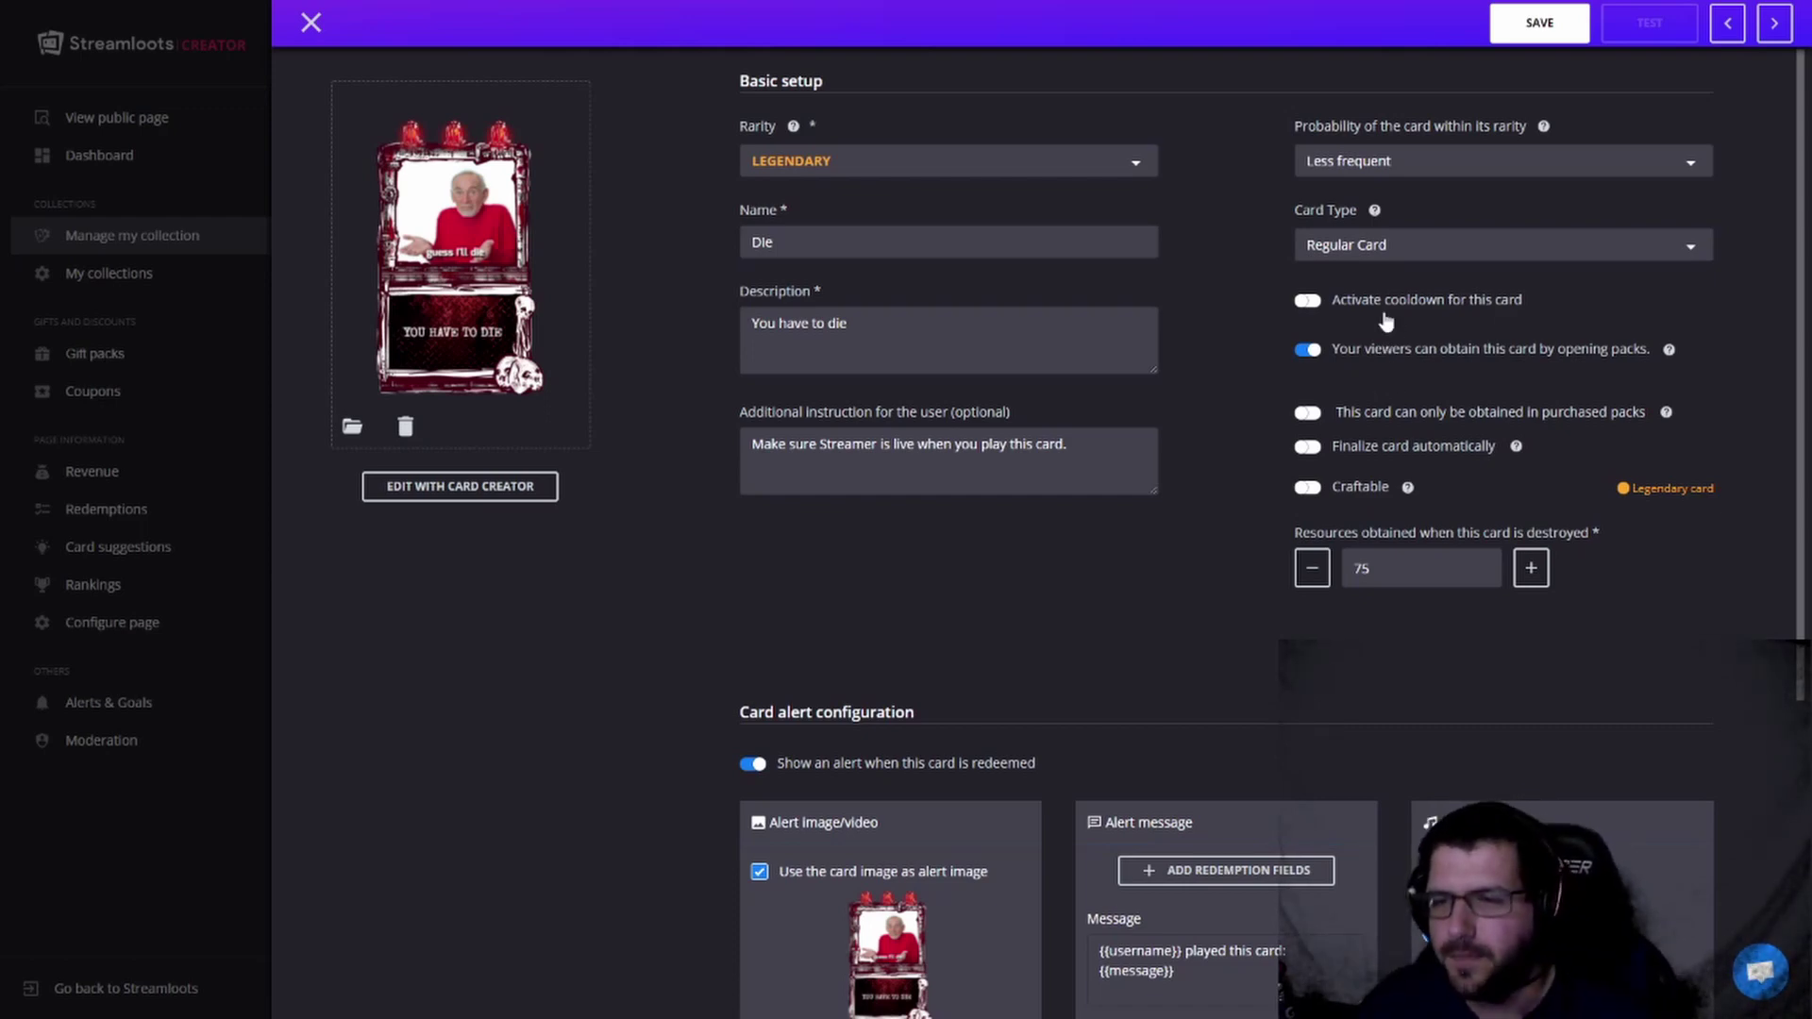
Step: Activate the cooldown for the Die card, with its redemption interval measured in minutes
left_click(1308, 303)
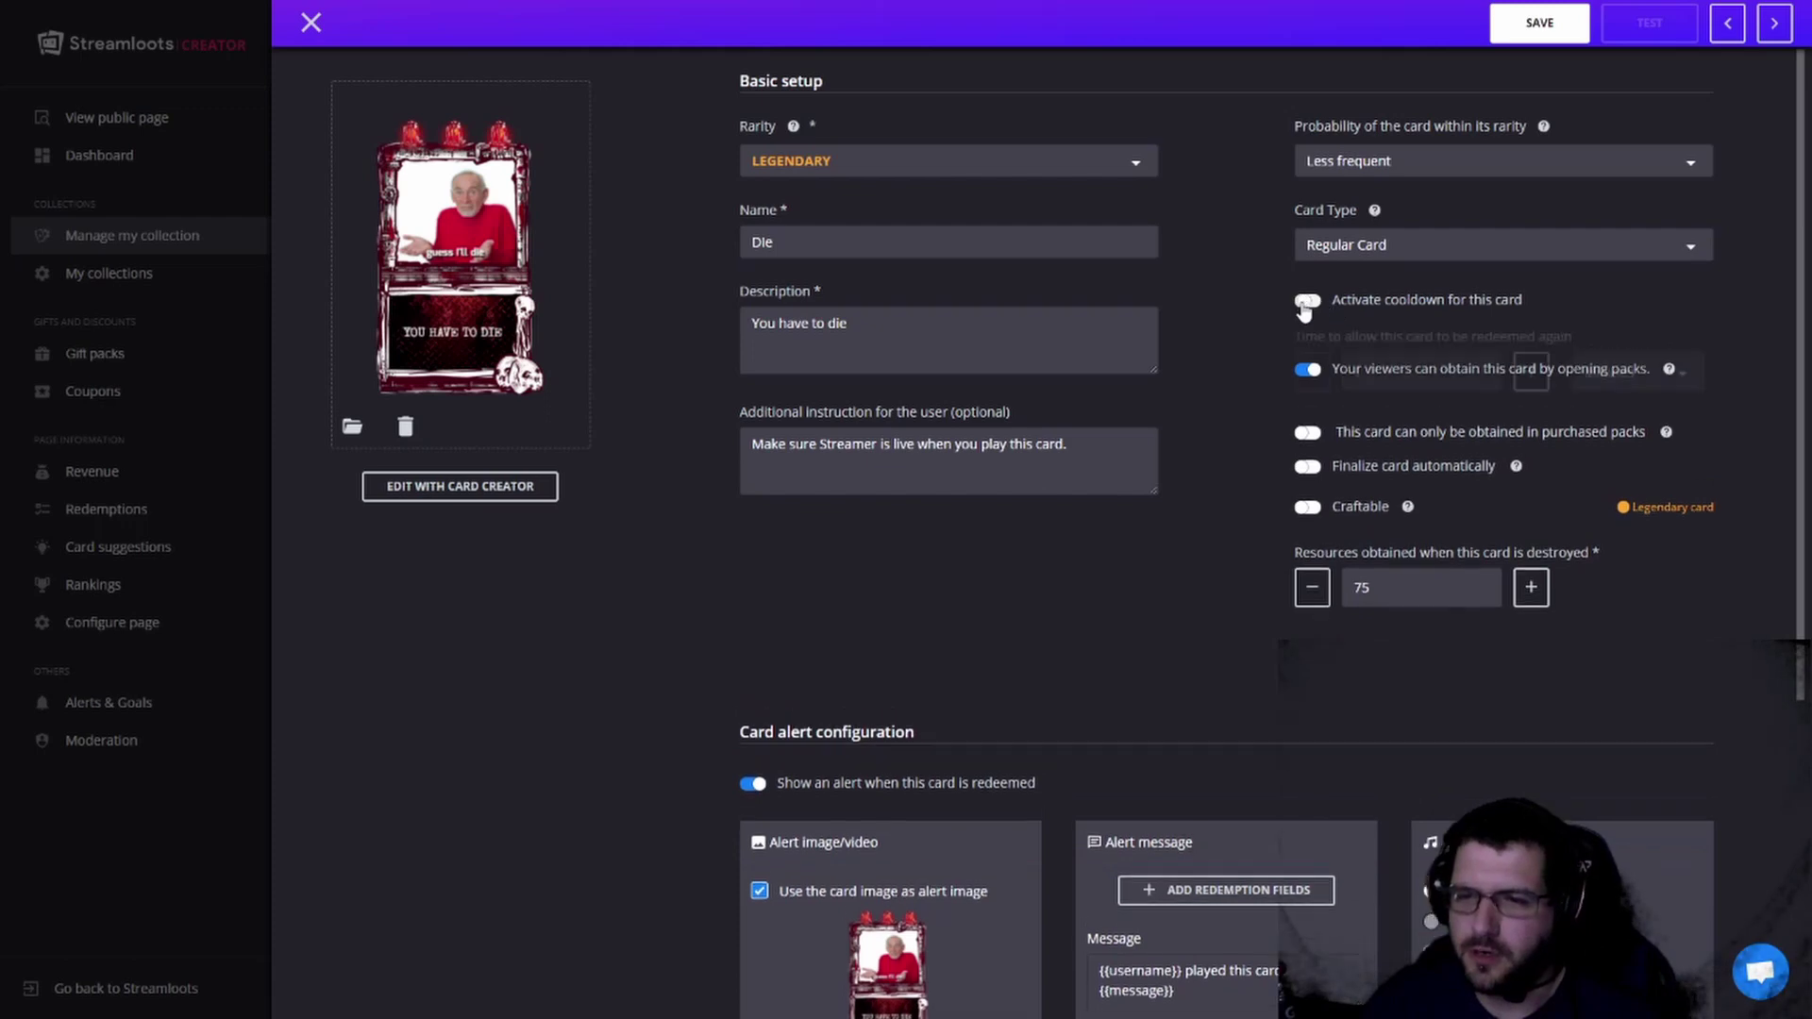
left_click(1621, 376)
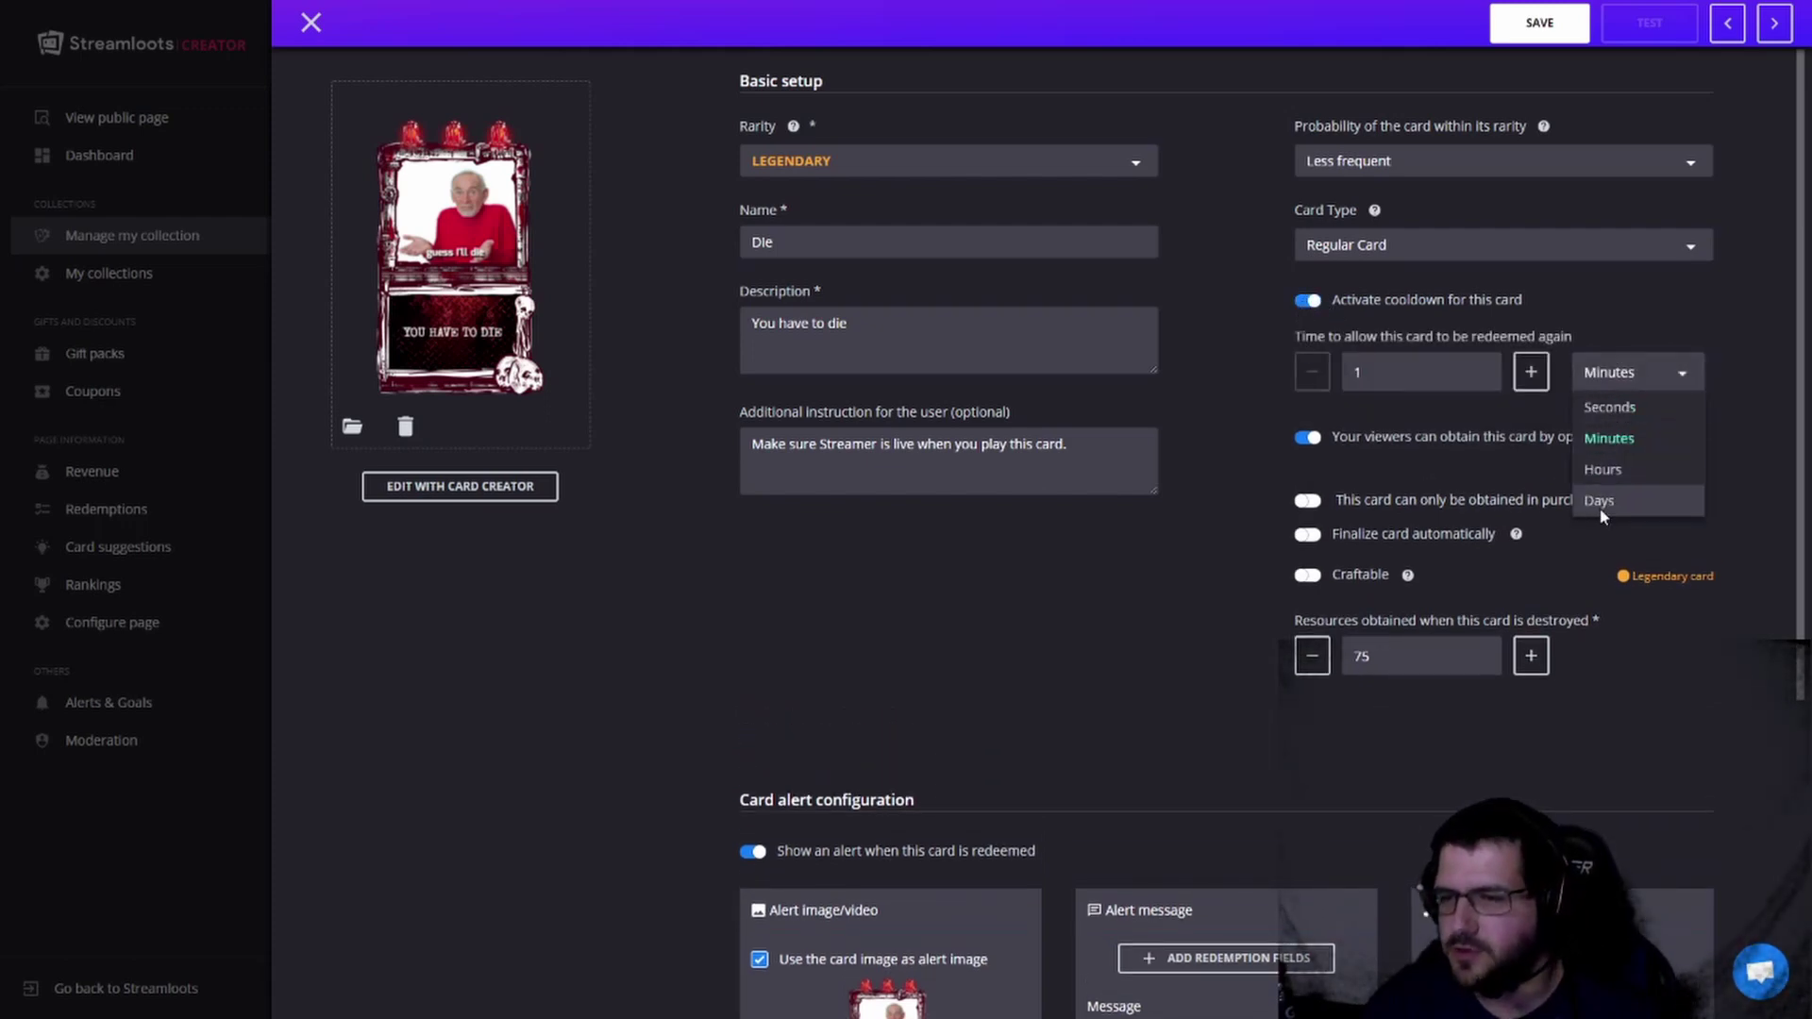
left_click(1595, 438)
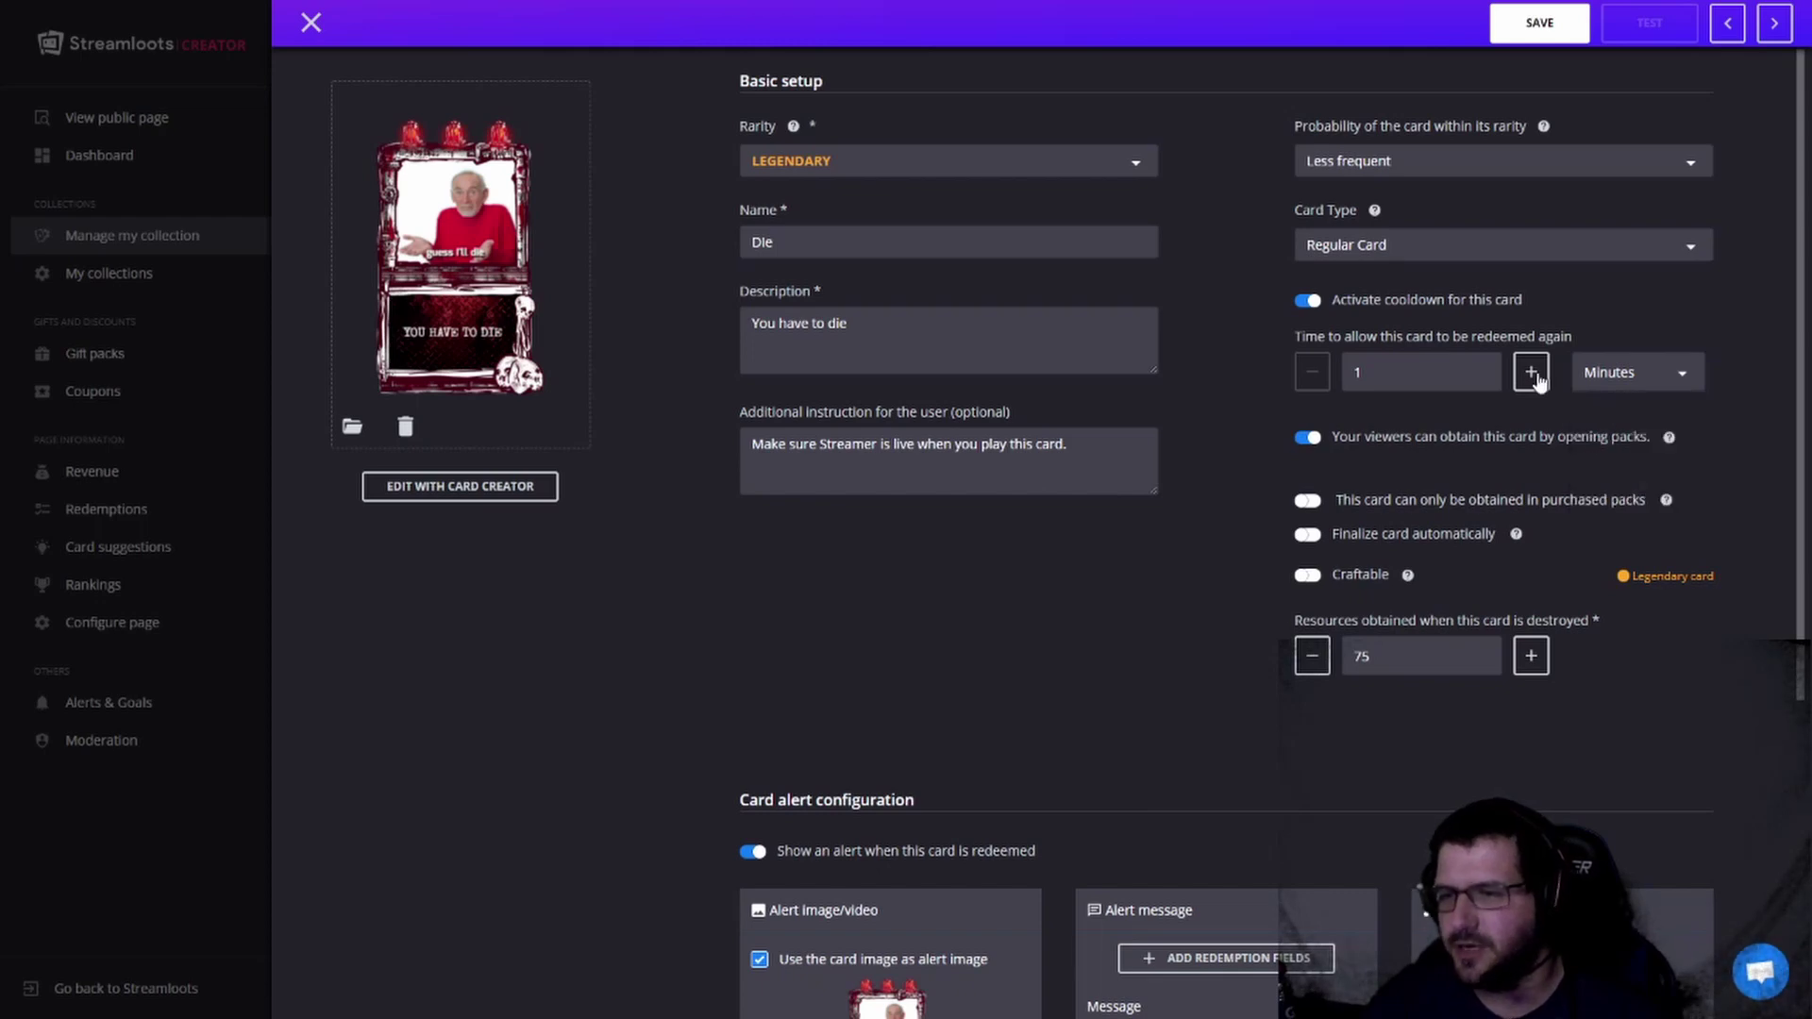
Step: Set the time before the card can be redeemed again to 2 hours
double_click(1449, 364)
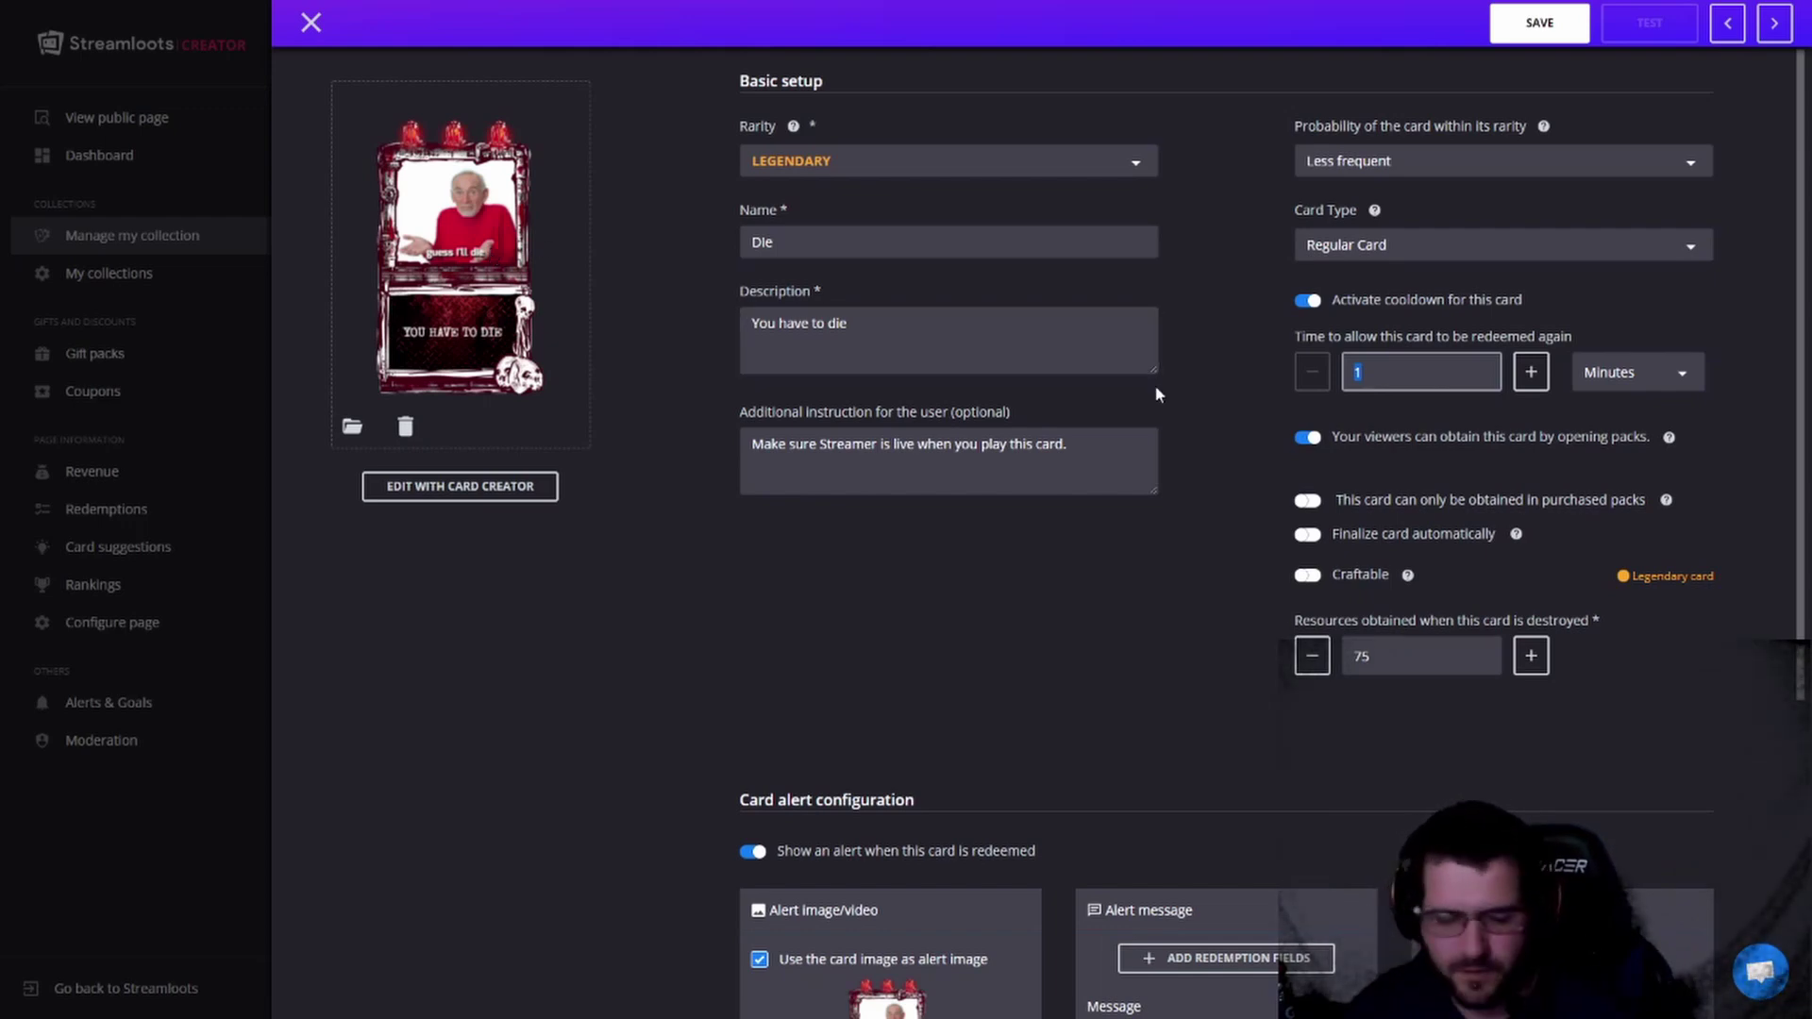
type("2")
left_click(1574, 374)
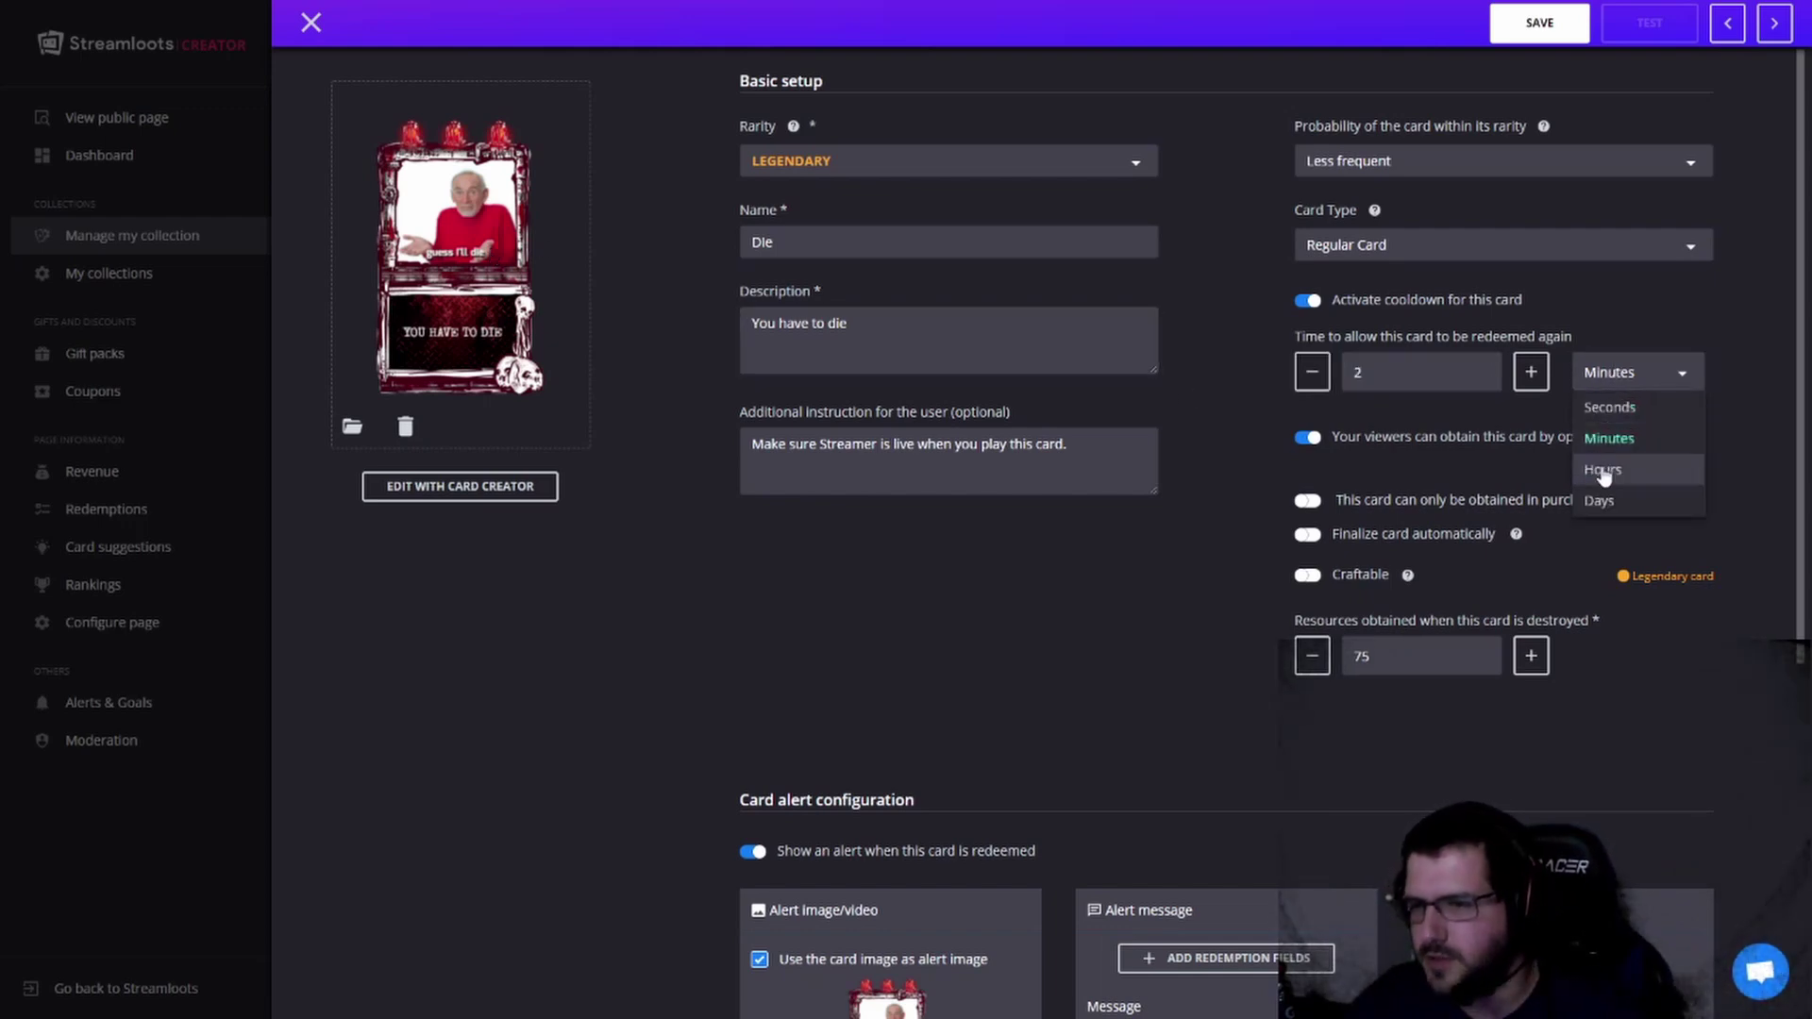
left_click(1580, 425)
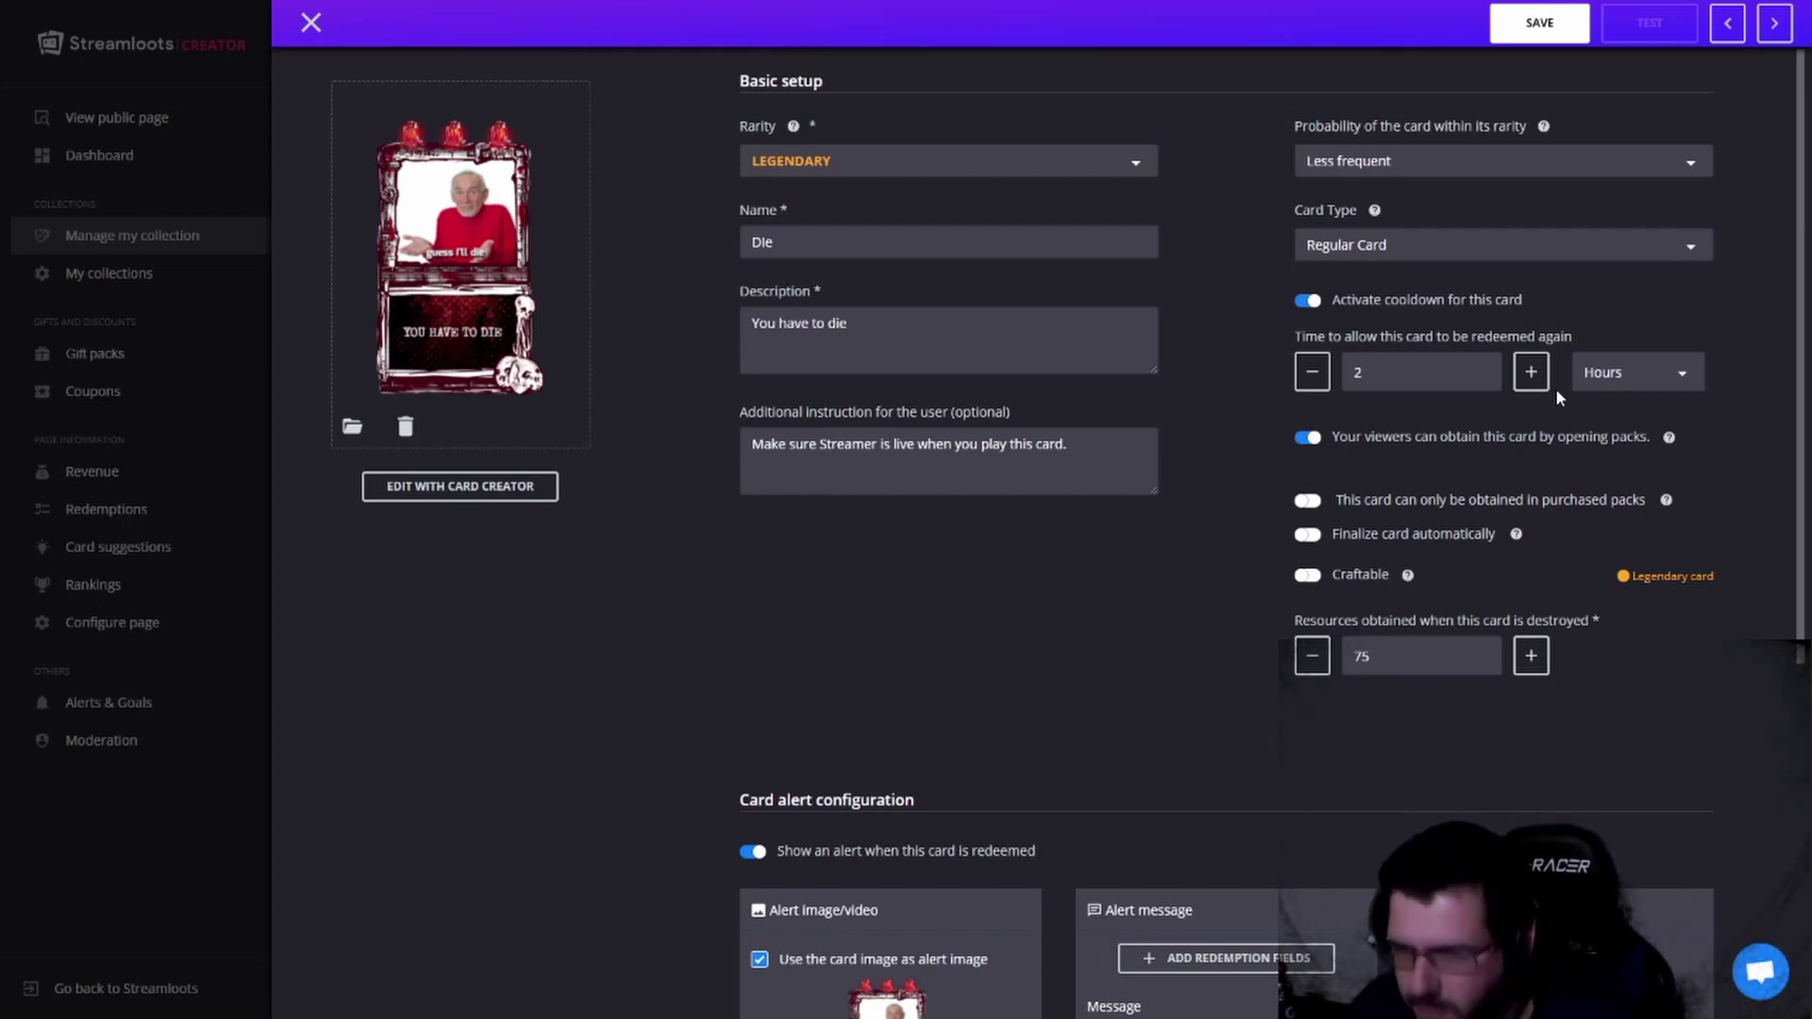
Step: Set the card's cooldown time to 45 minutes
left_click(1603, 373)
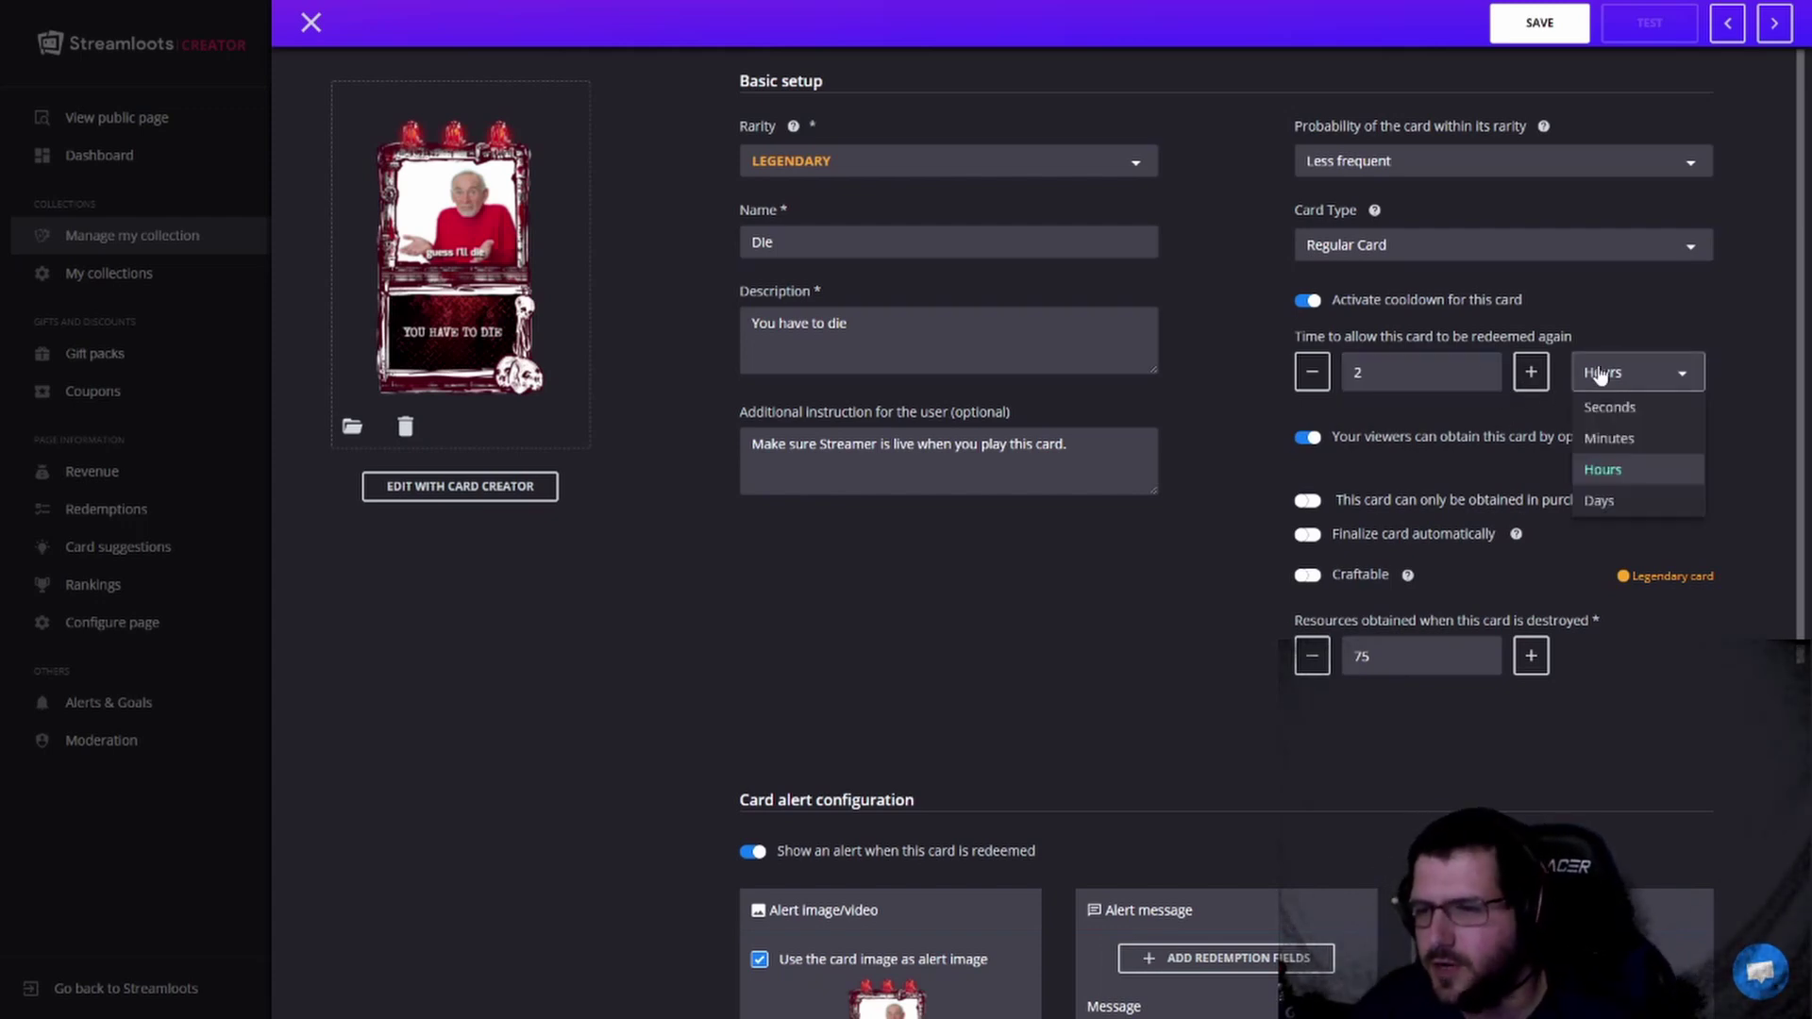
left_click(1610, 433)
left_click_drag(1442, 368, 1287, 380)
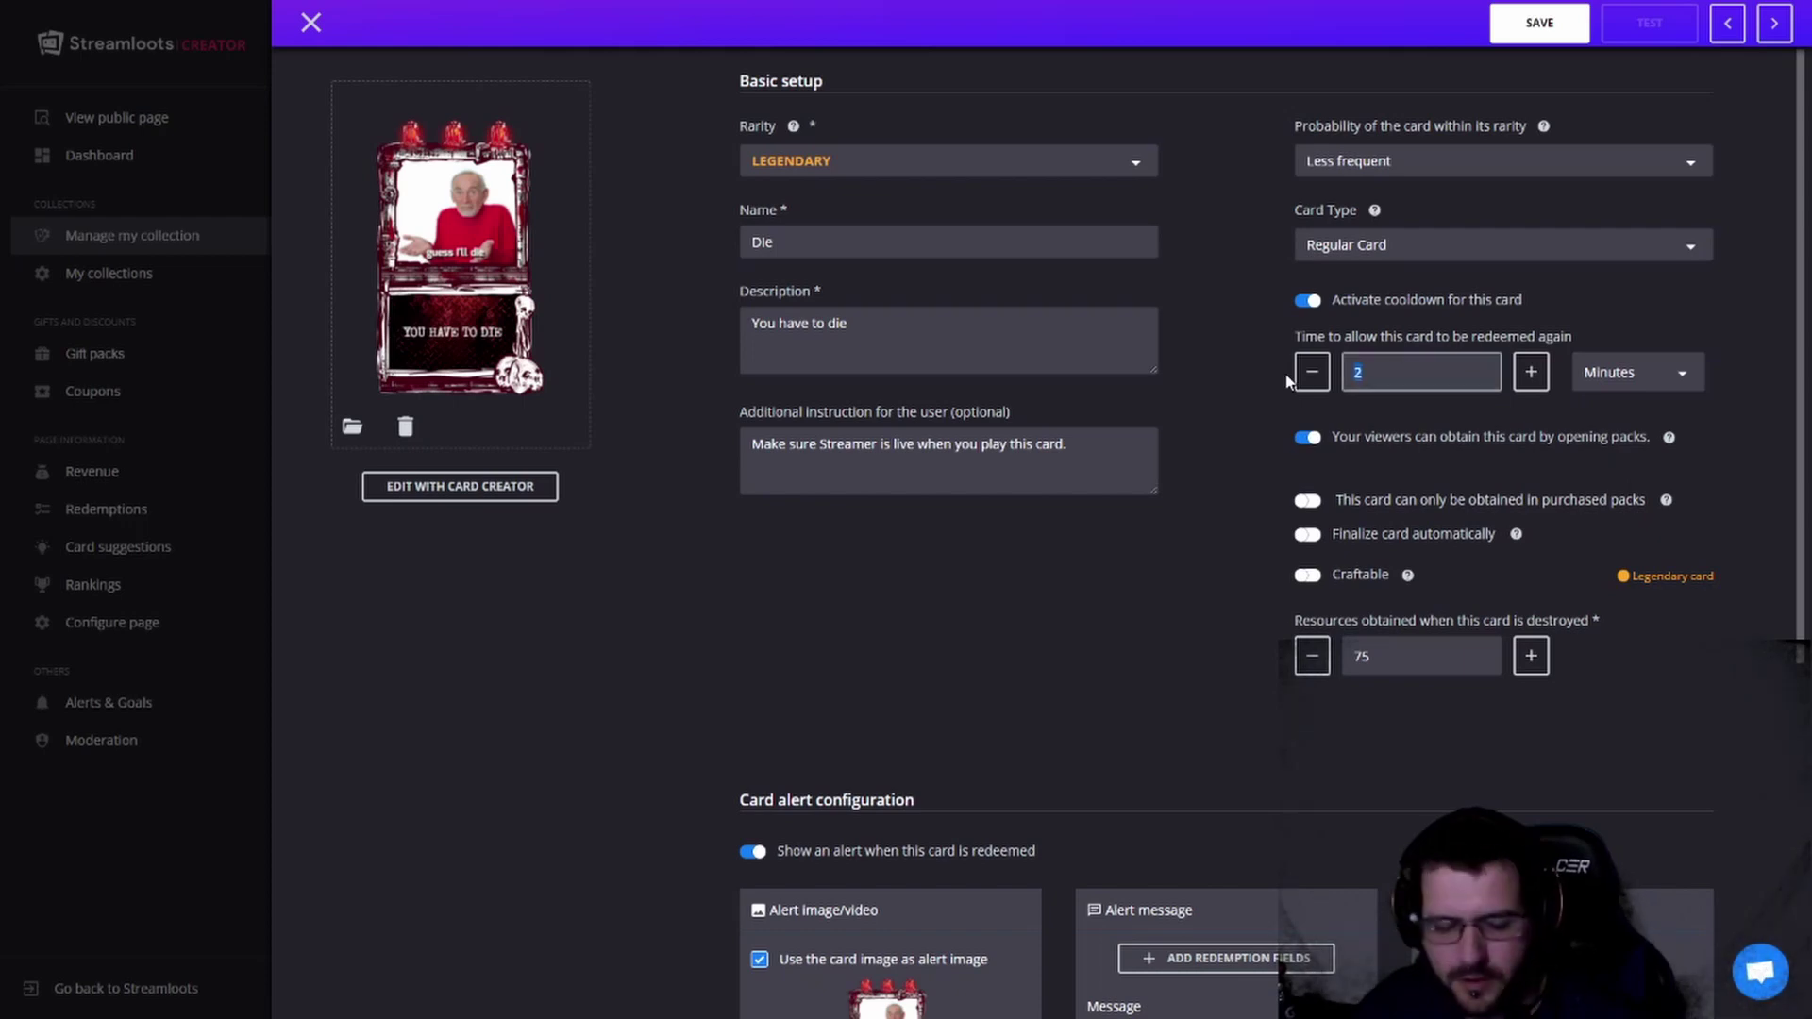
type("45")
left_click(1198, 451)
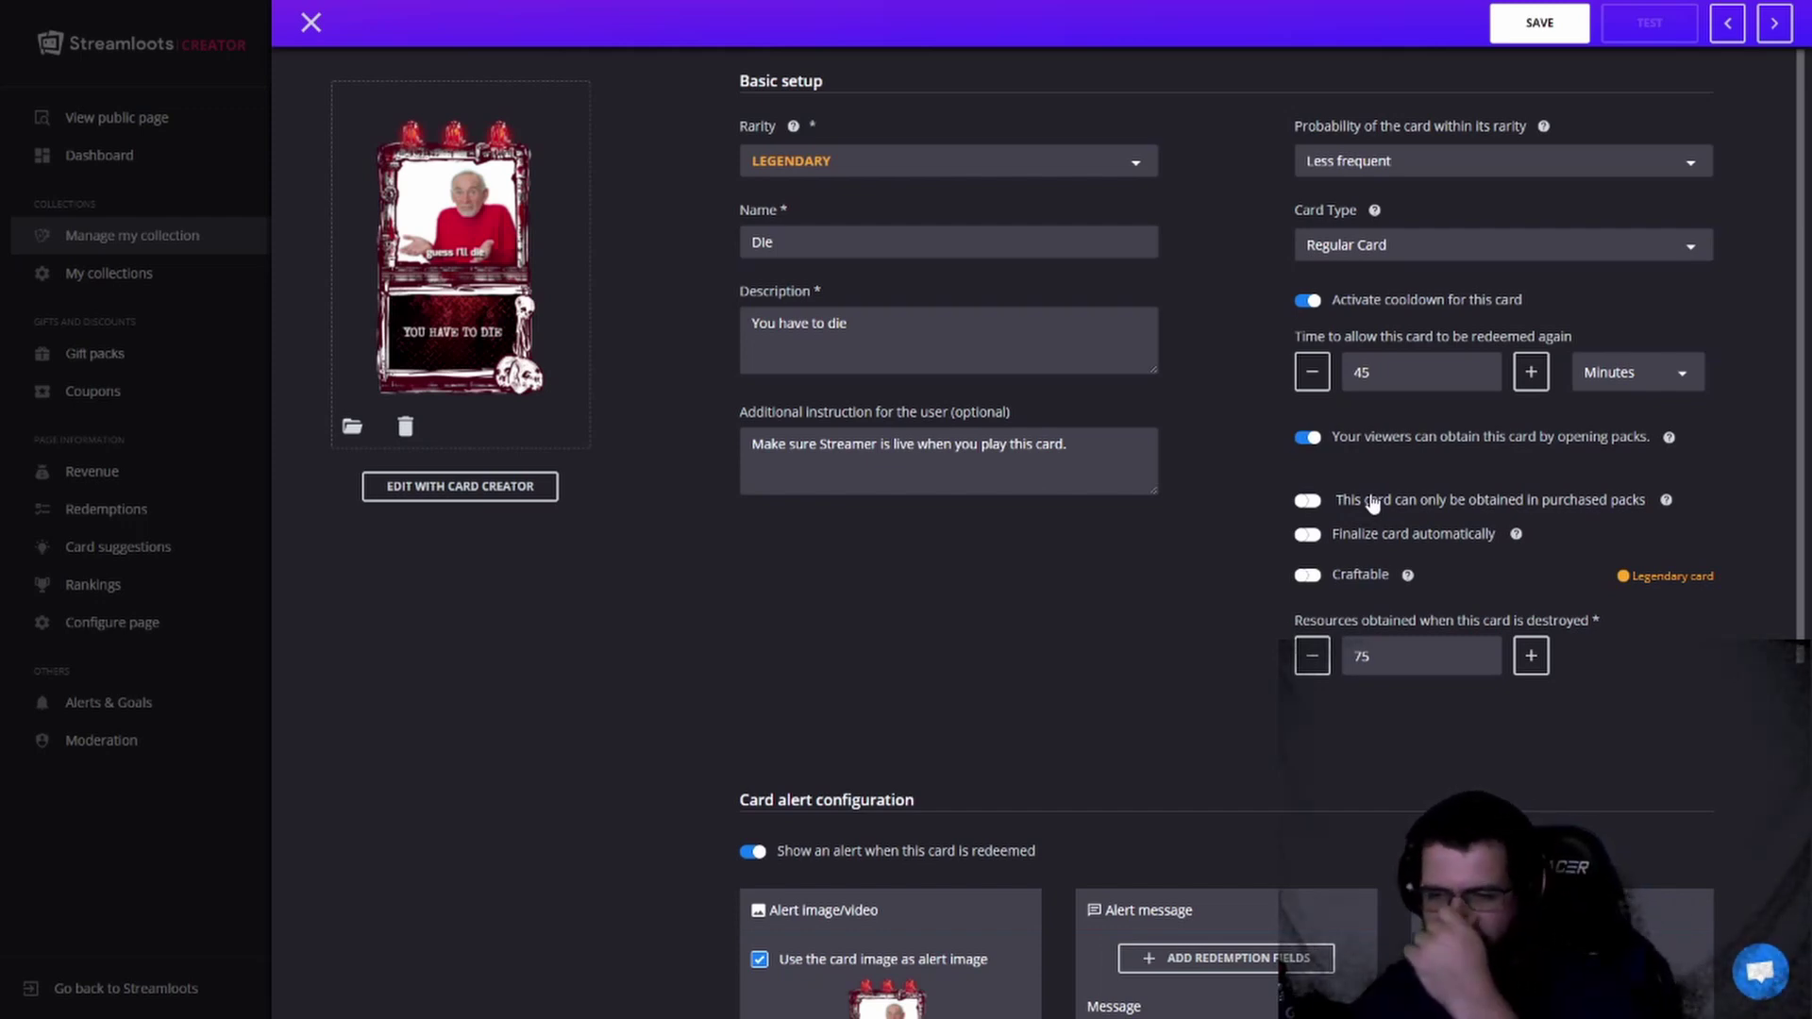
Step: Make the card craftable, with 250 resources needed to create it and 125 obtained when it is destroyed
mouse_move(1516, 534)
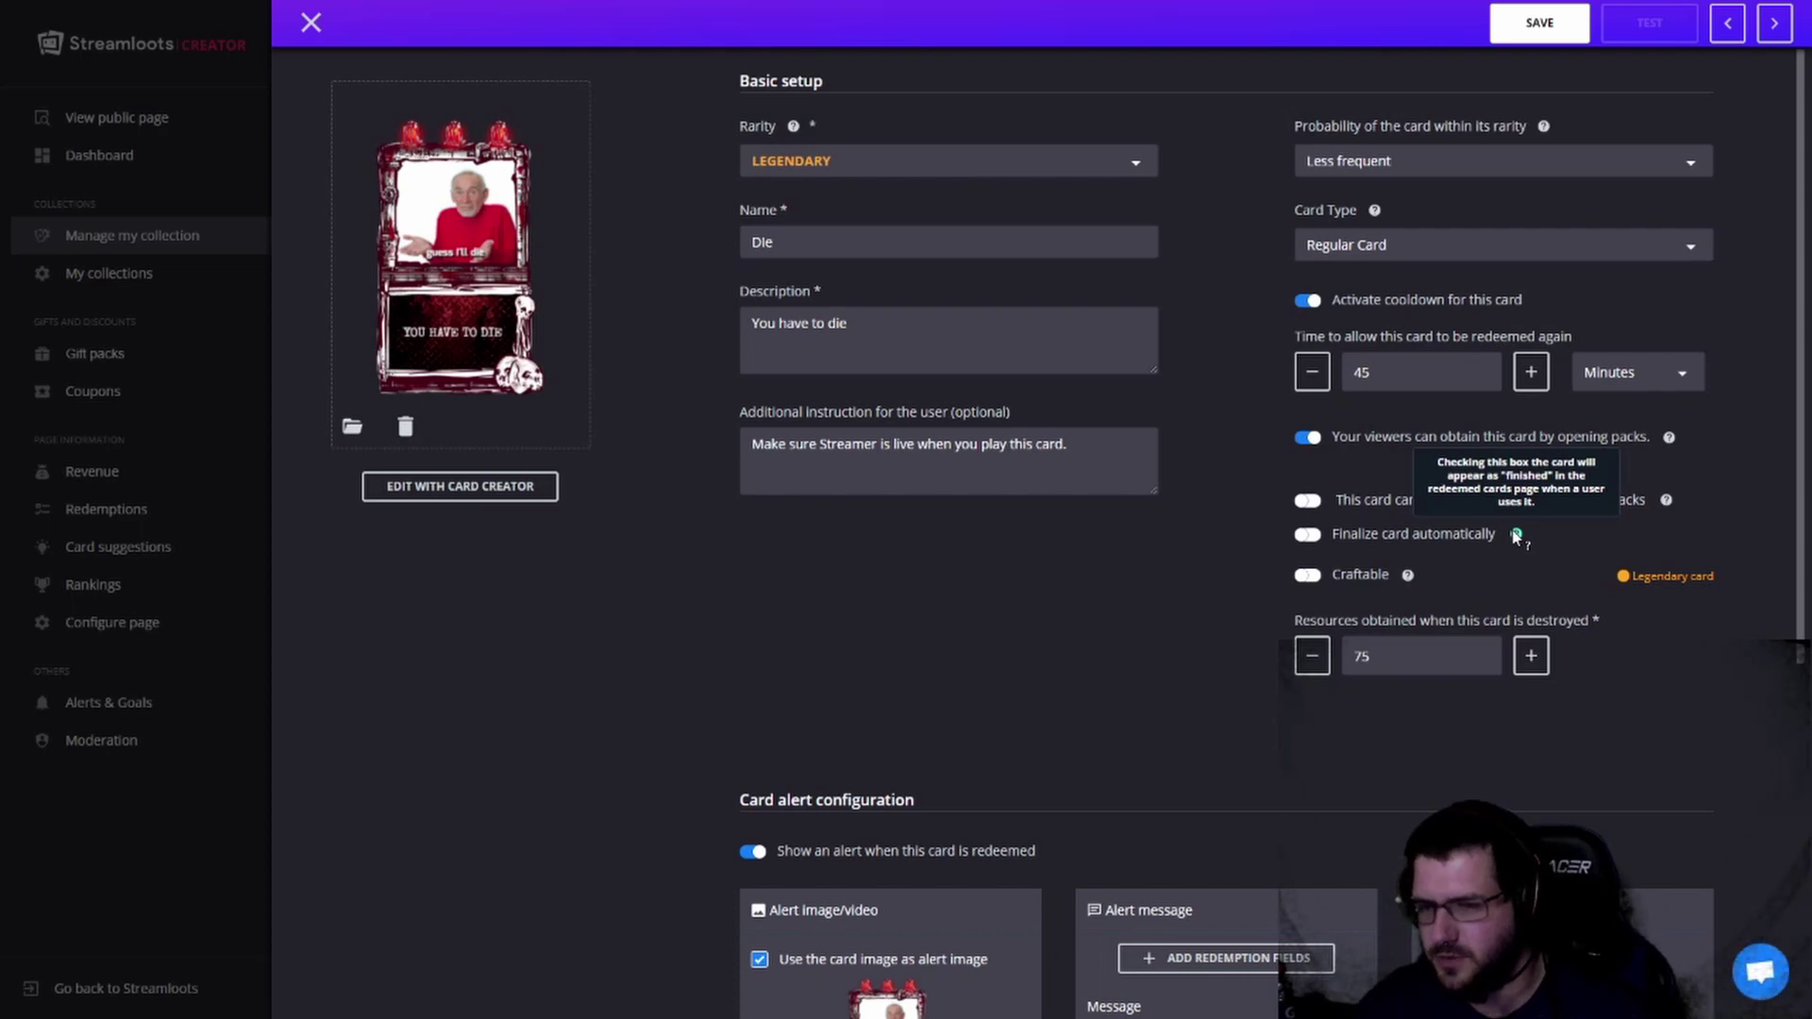
left_click(1307, 579)
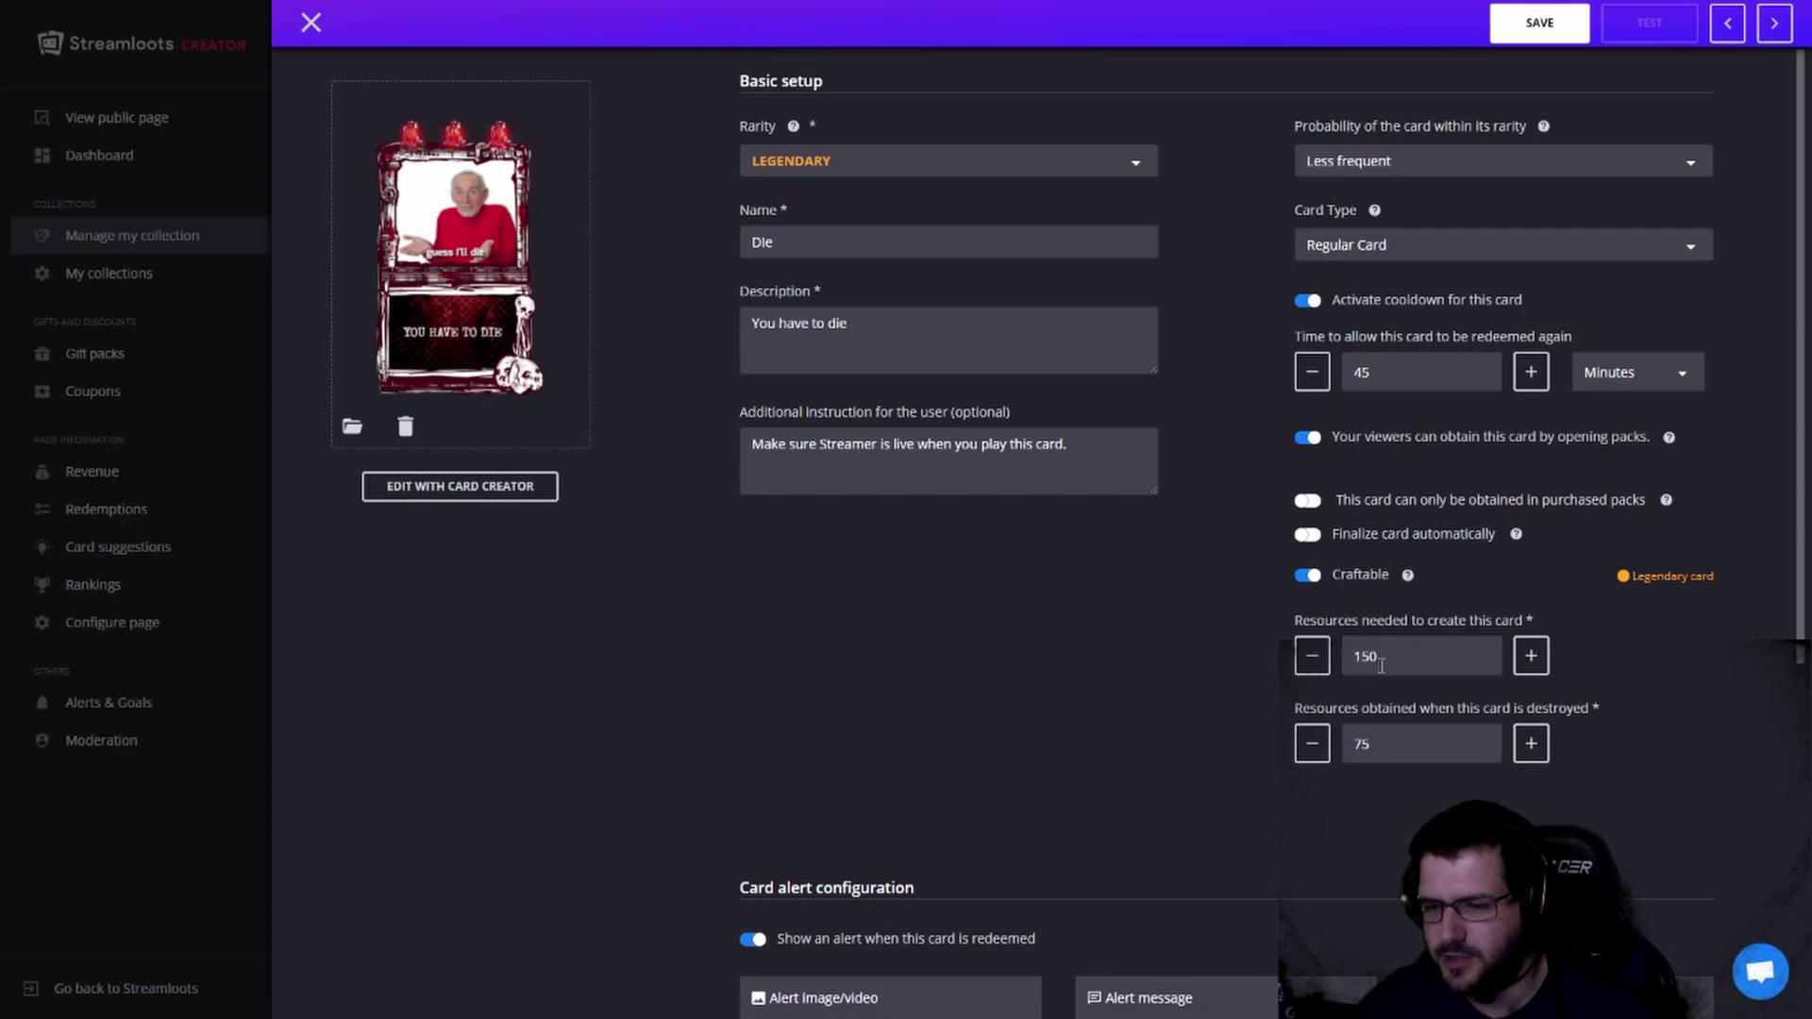
double_click(1401, 643)
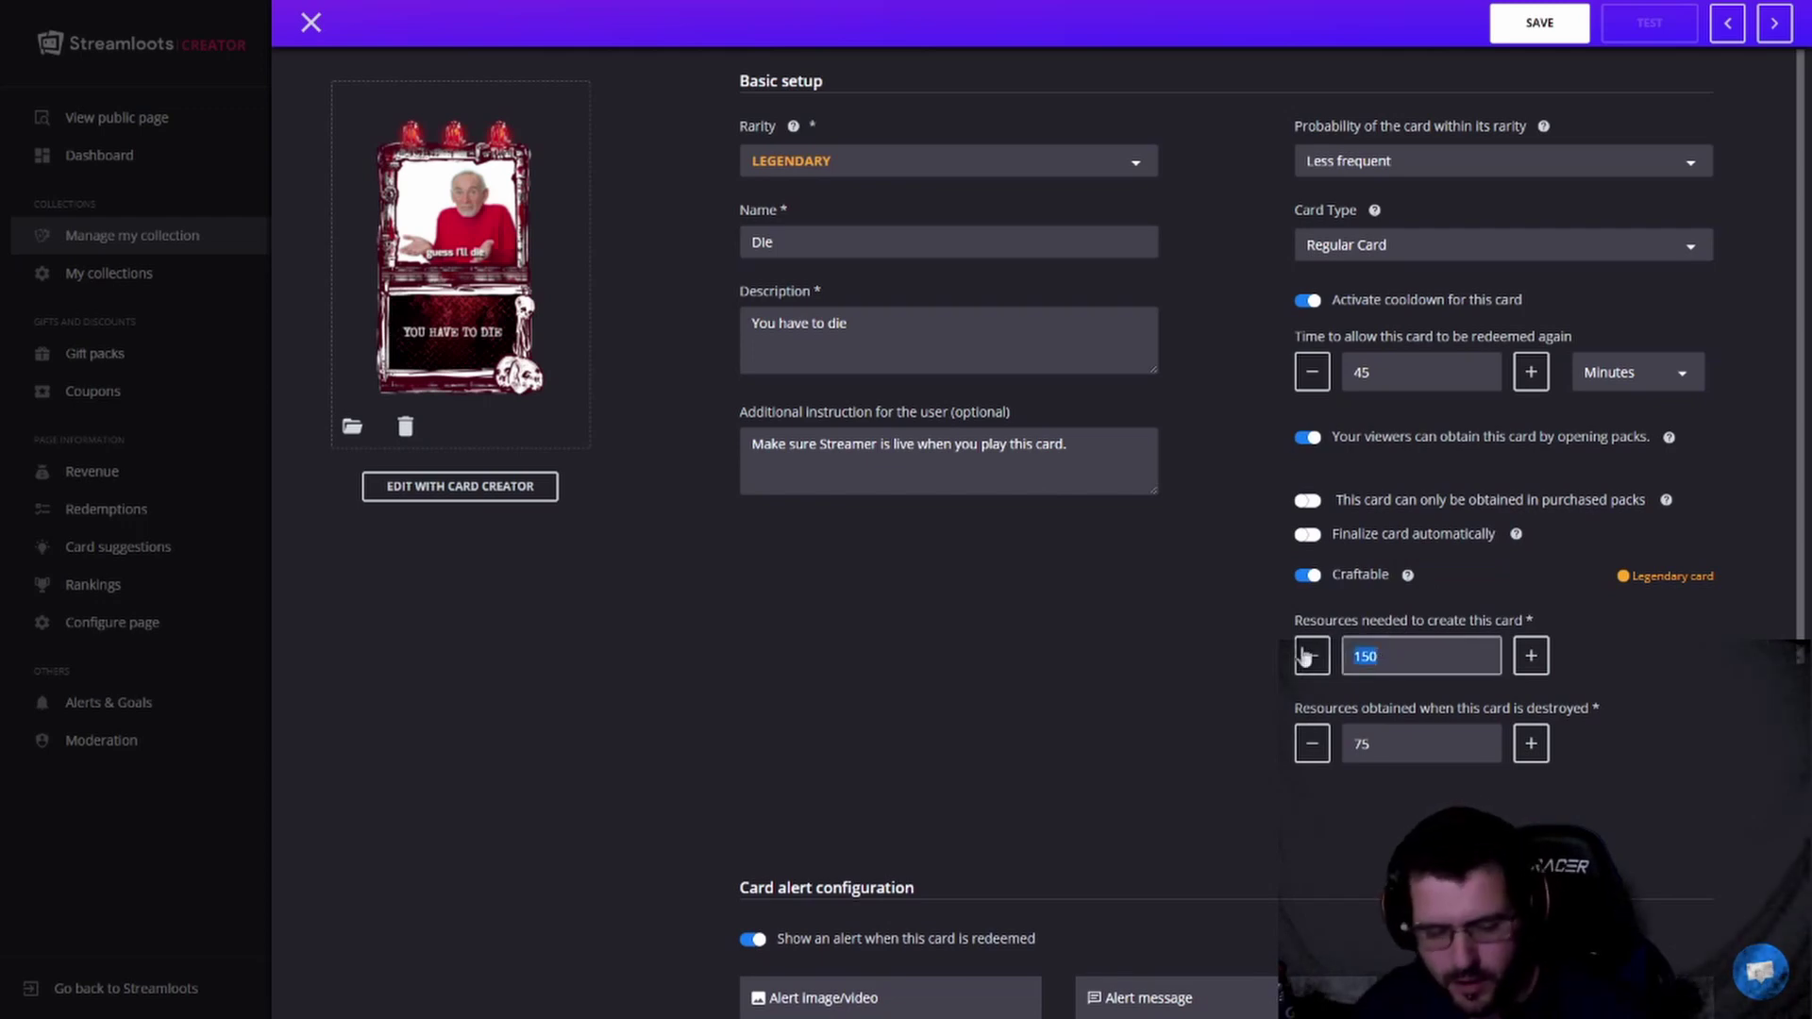
type("250")
key("Tab")
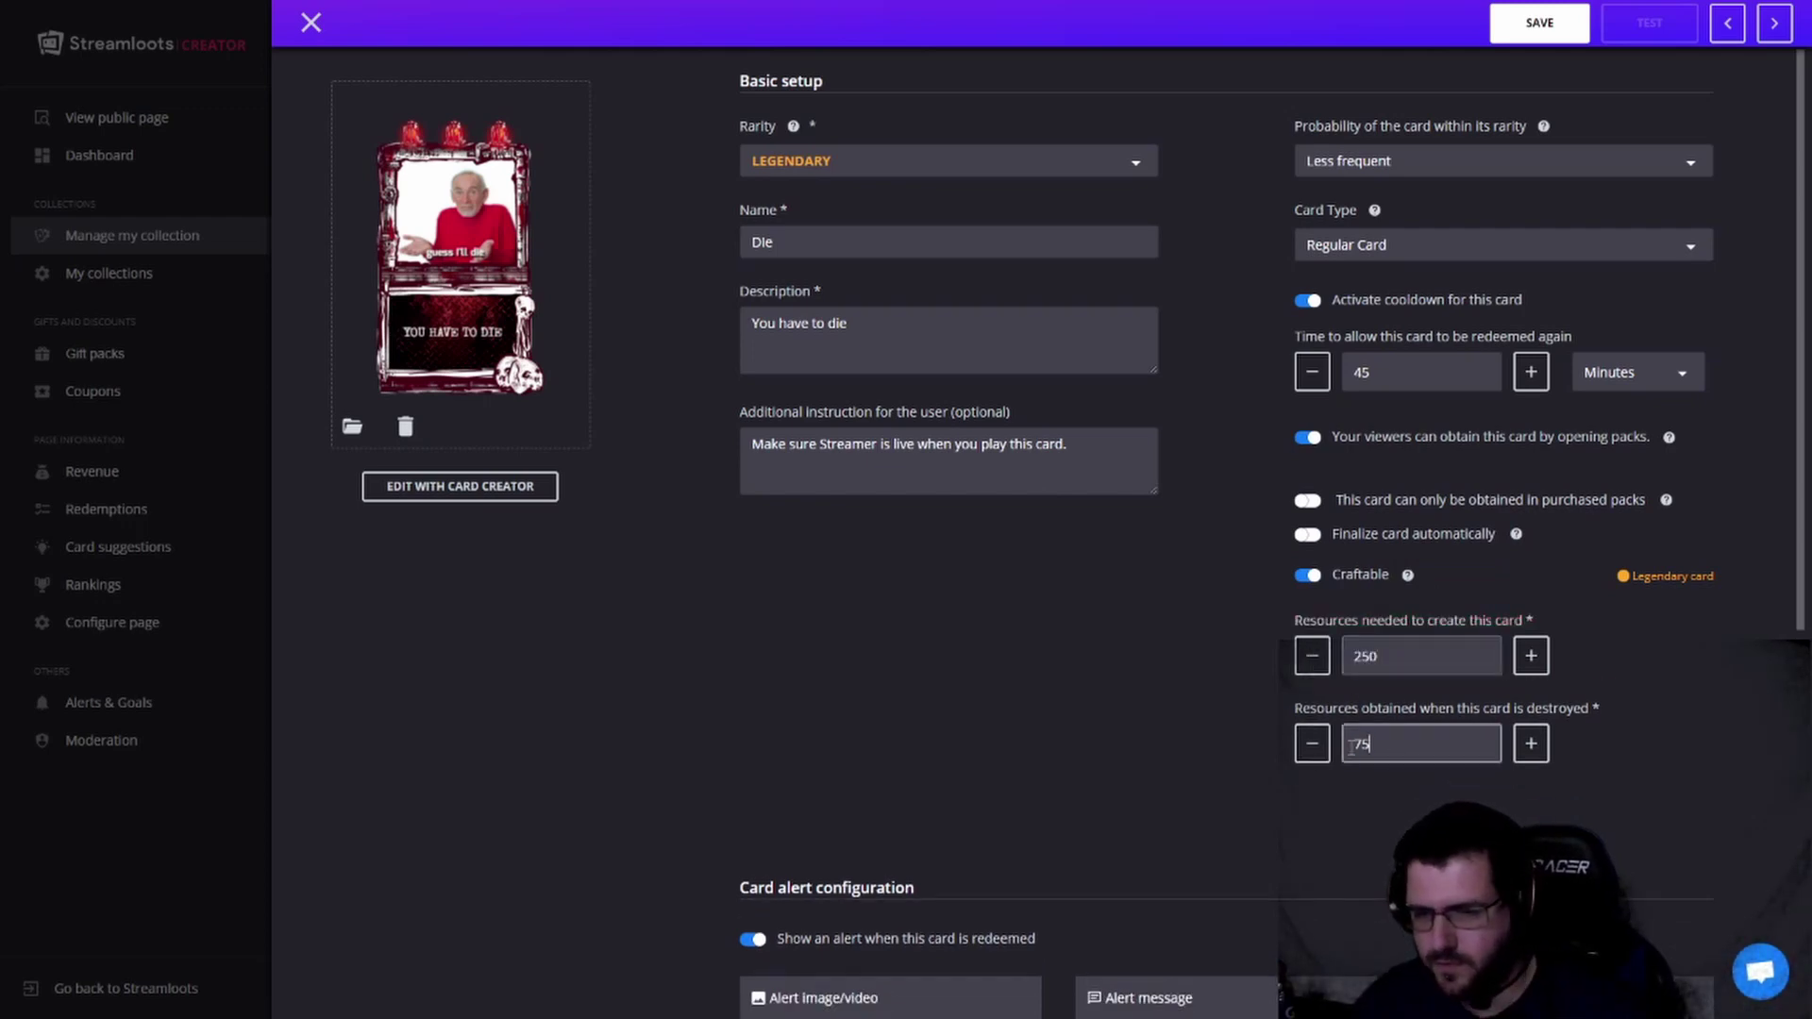
type("12")
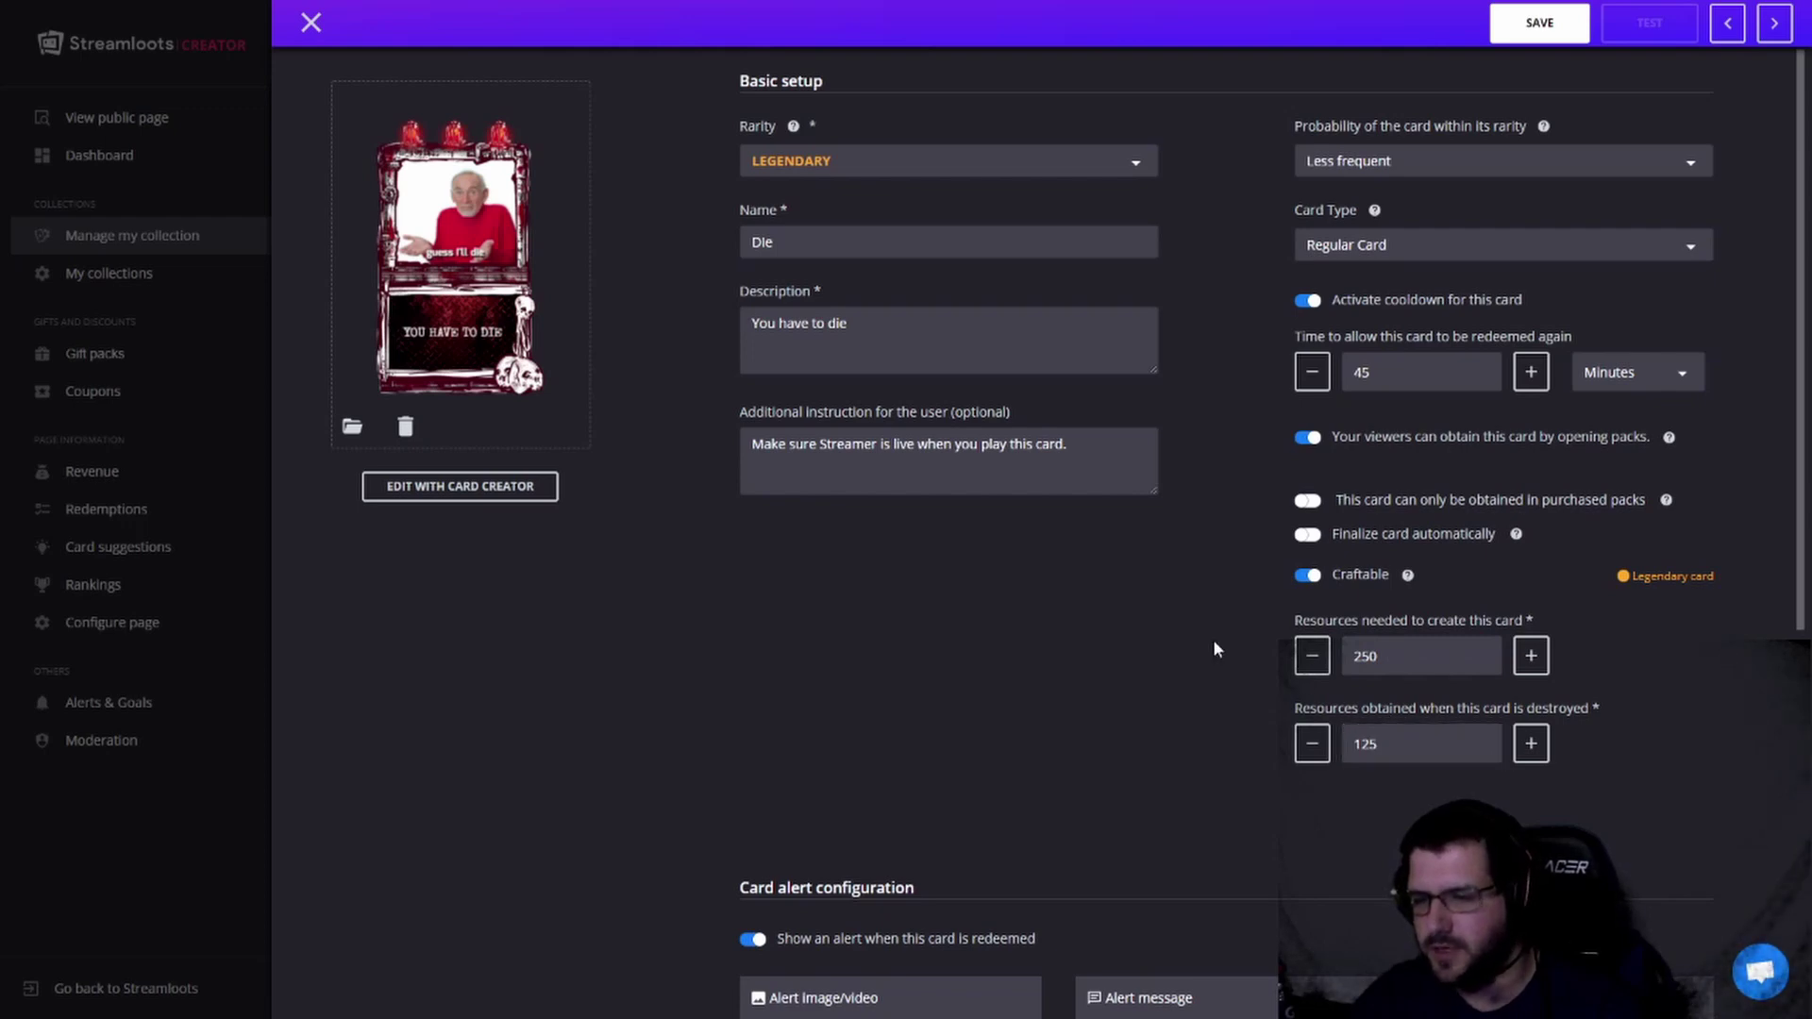
Step: Stop using the card image as the alert image and upload noodles.gif to the media gallery
scroll(1214, 638, "down", 3)
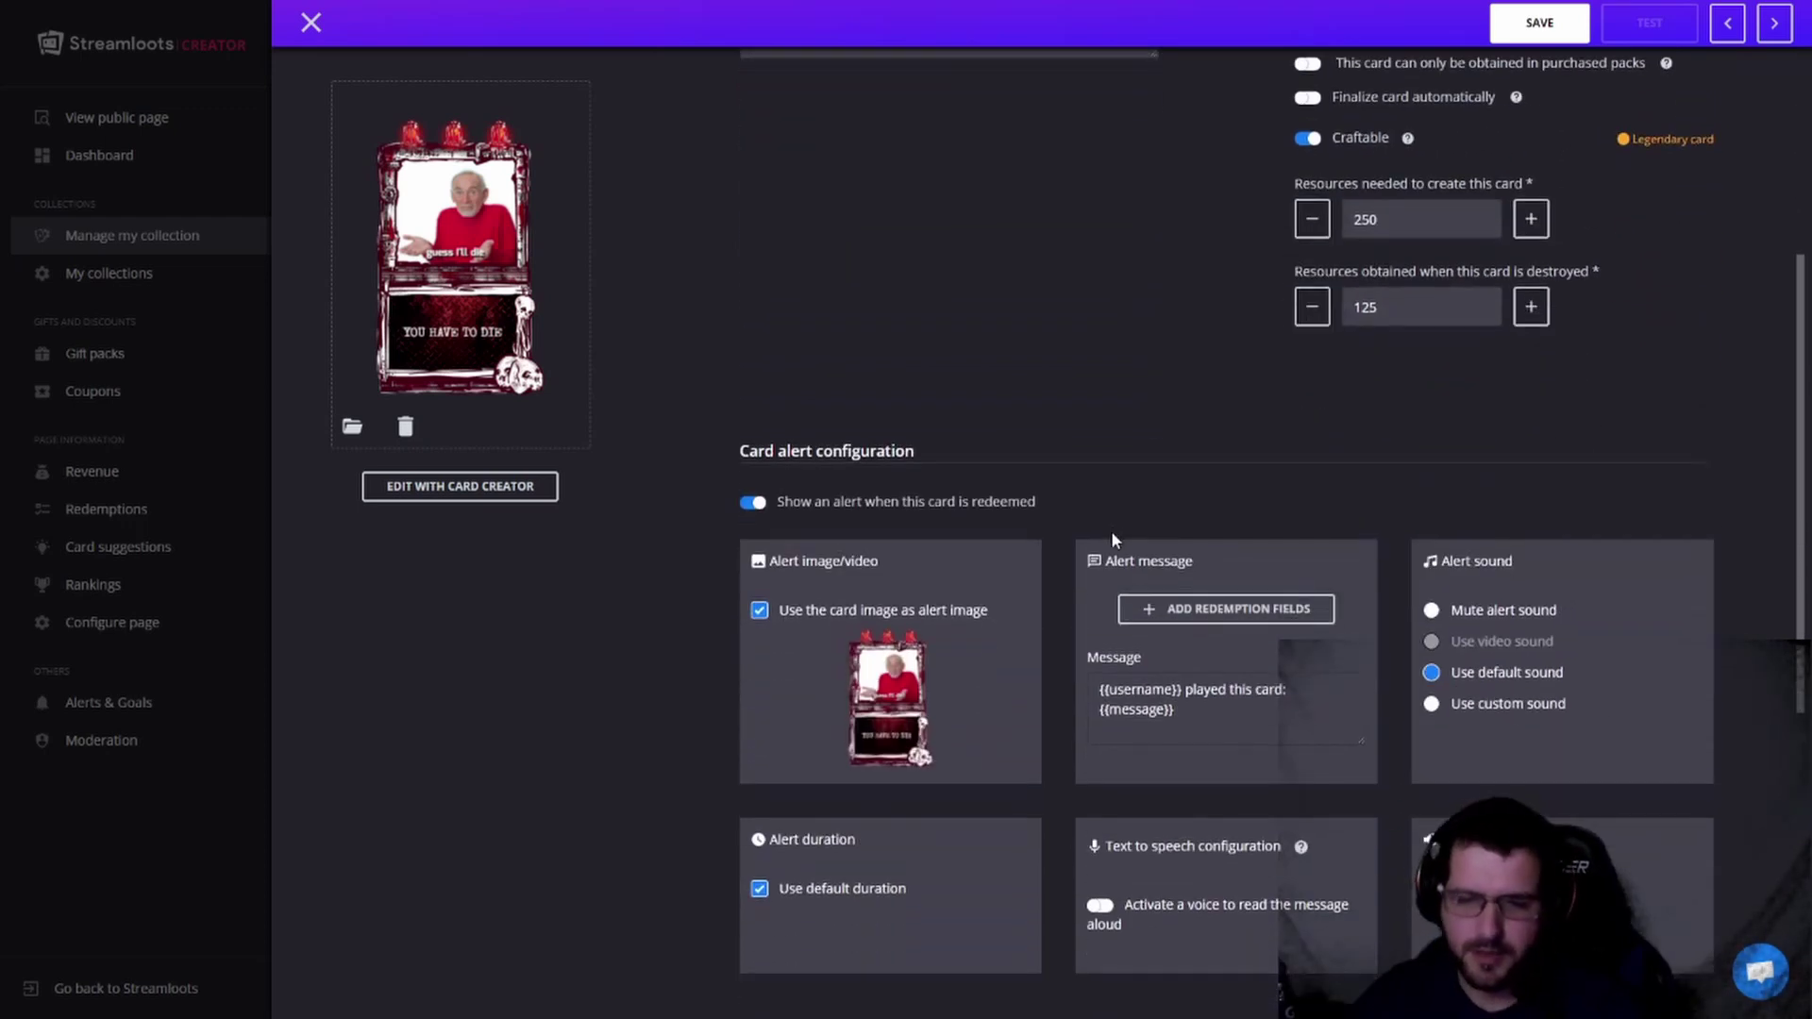
scroll(991, 506, "down", 3)
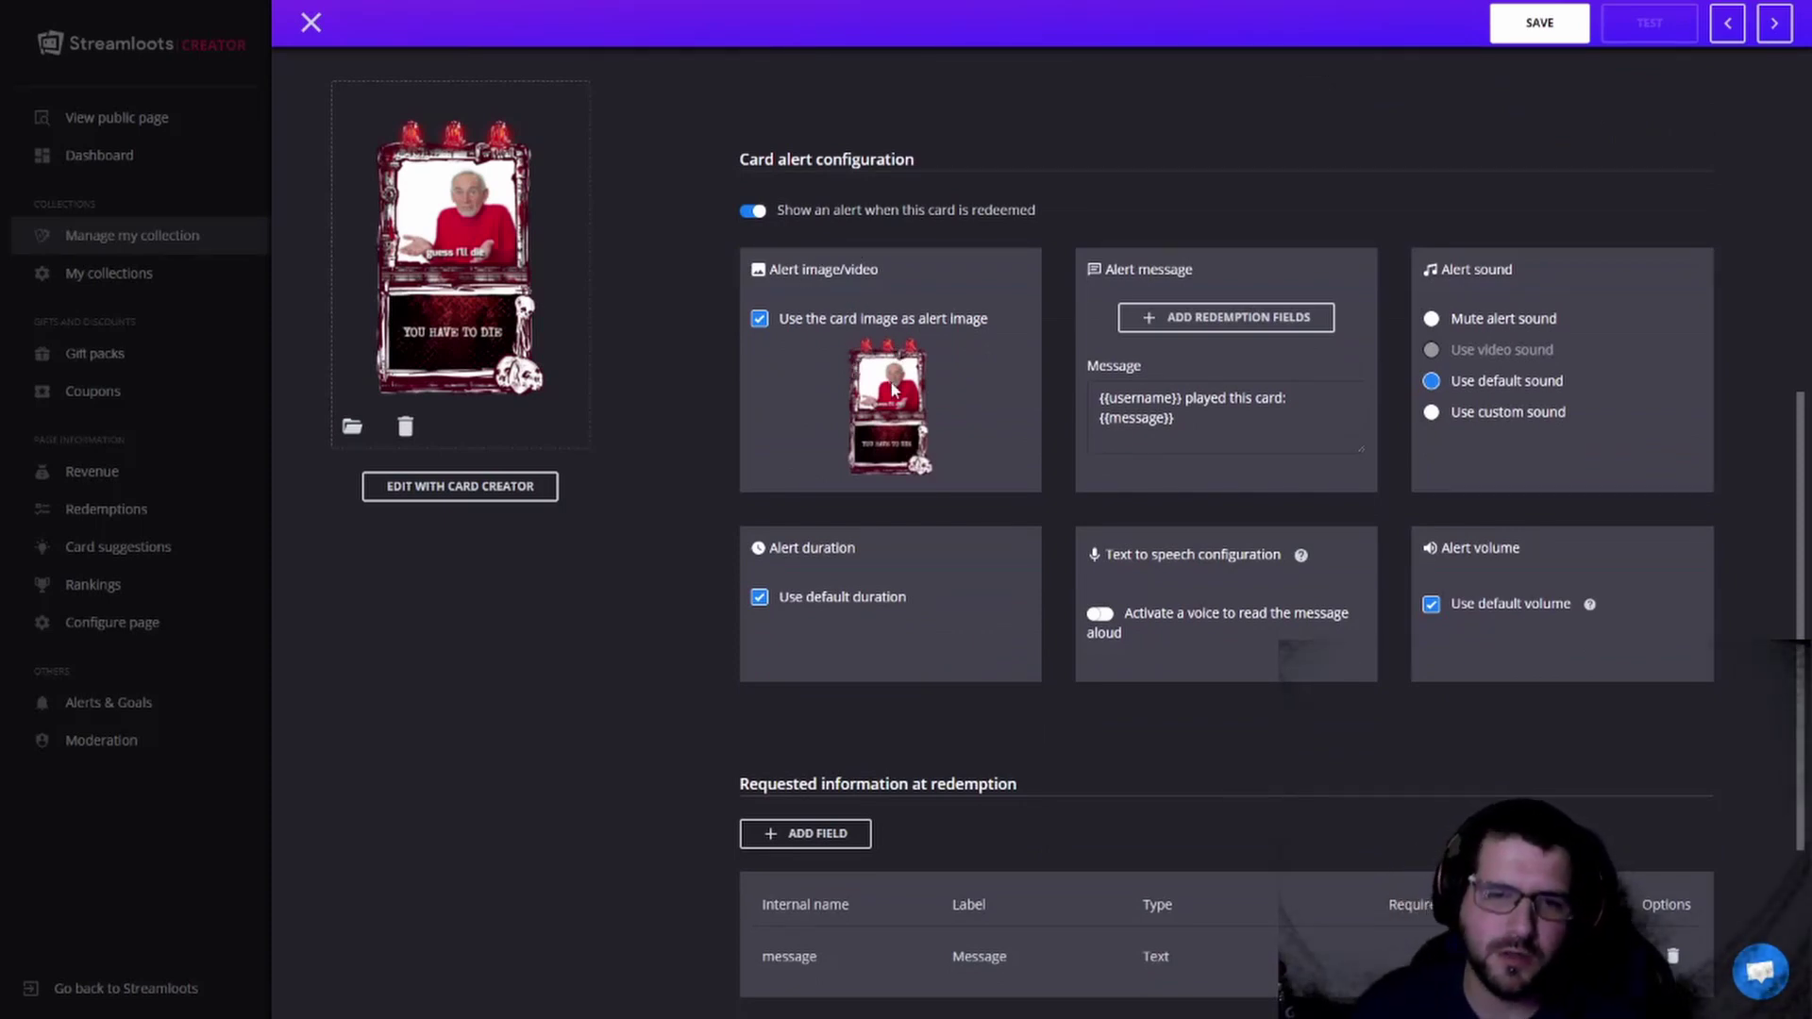
left_click(772, 323)
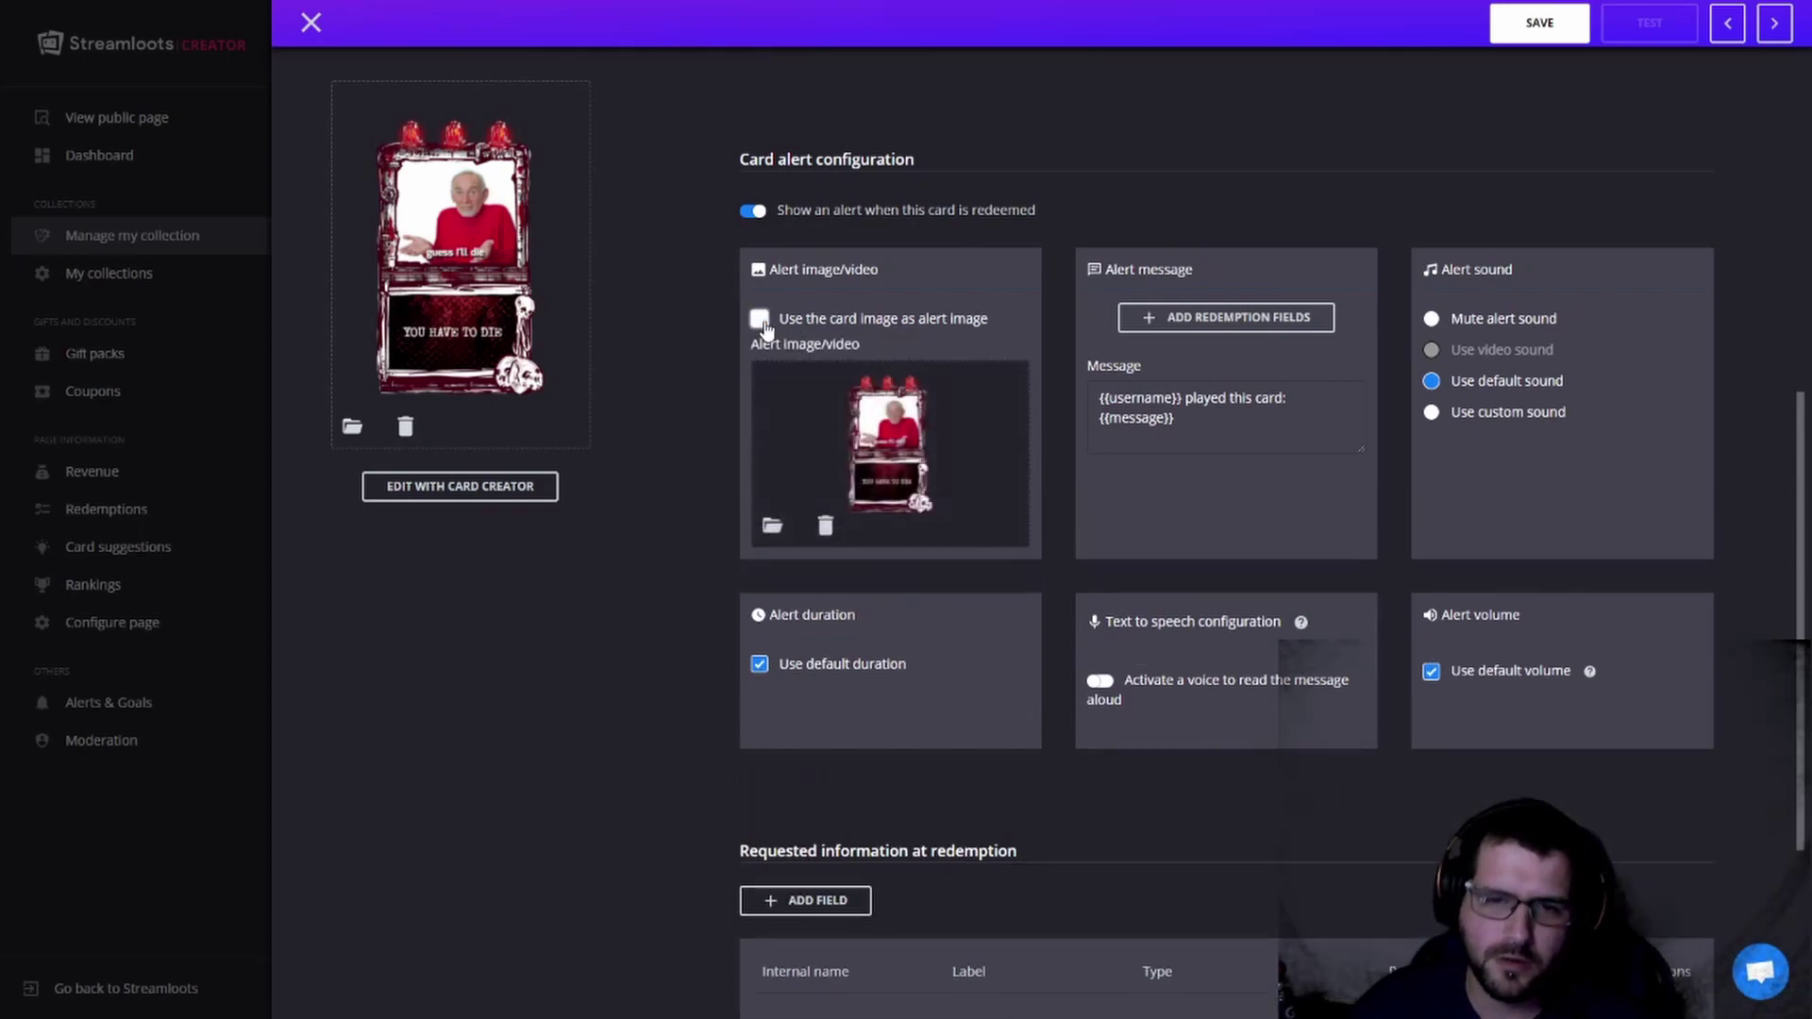
left_click(774, 527)
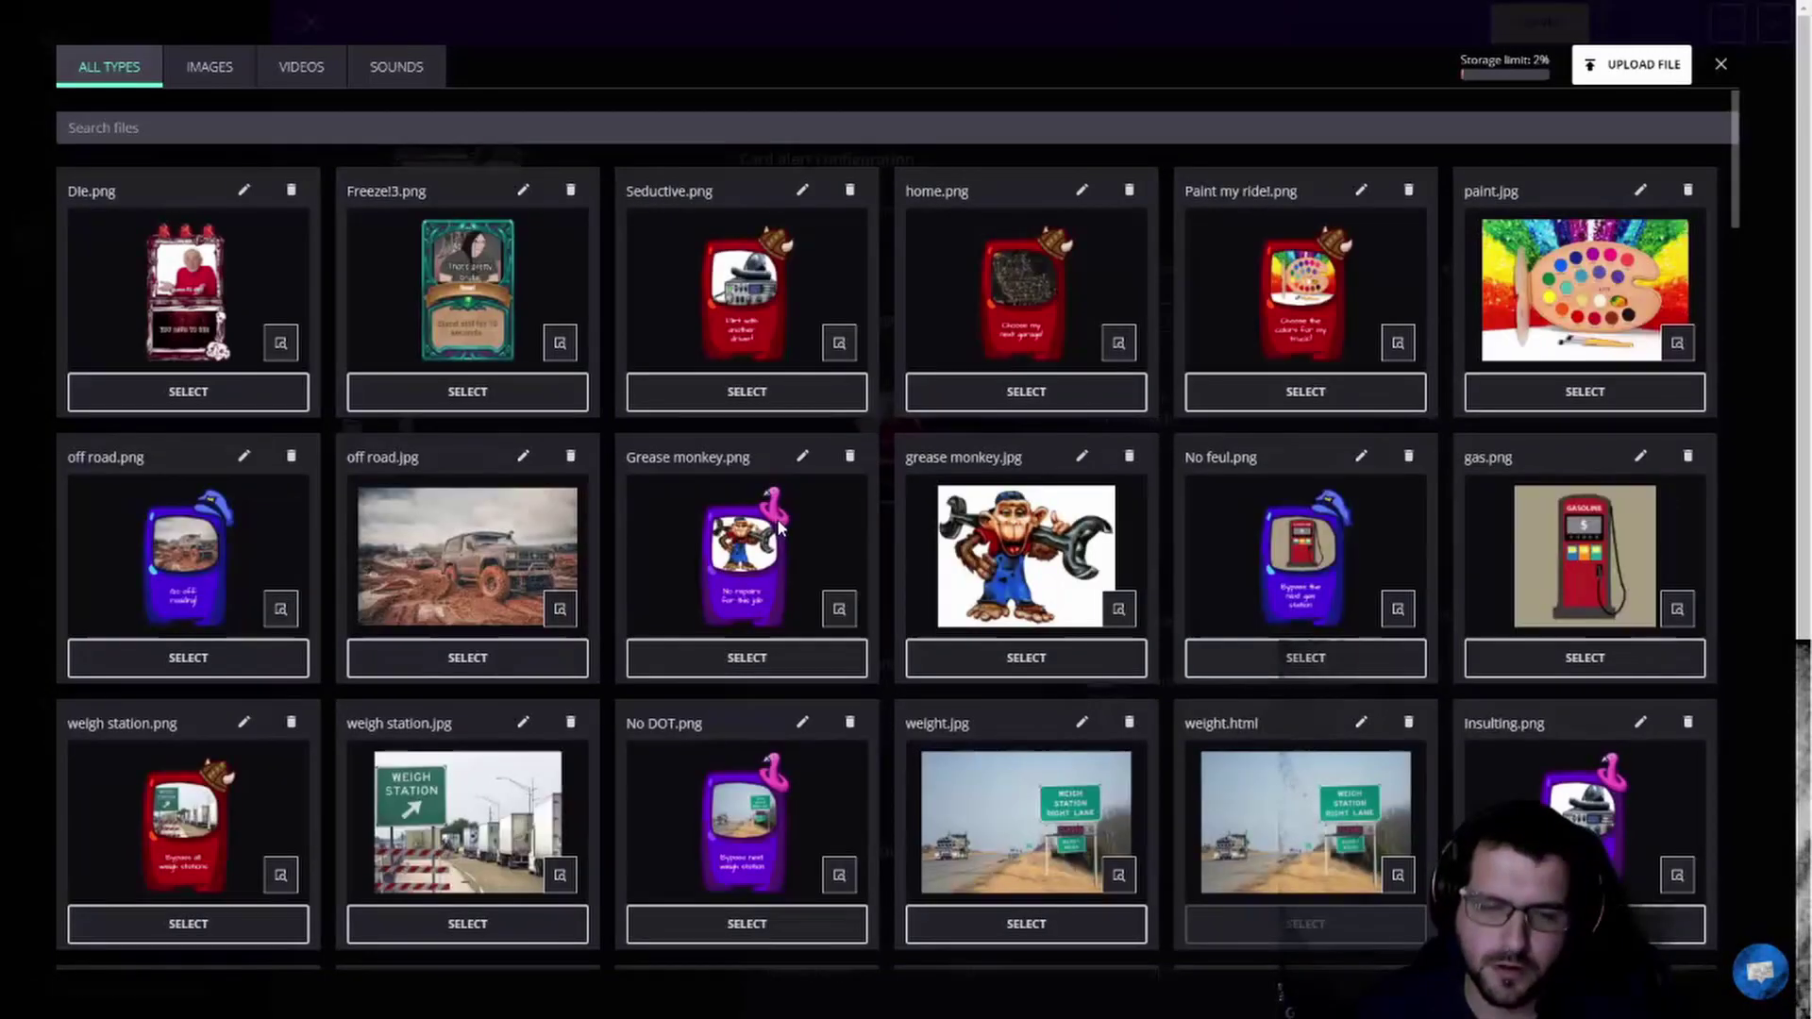
scroll(849, 397, "down", 1)
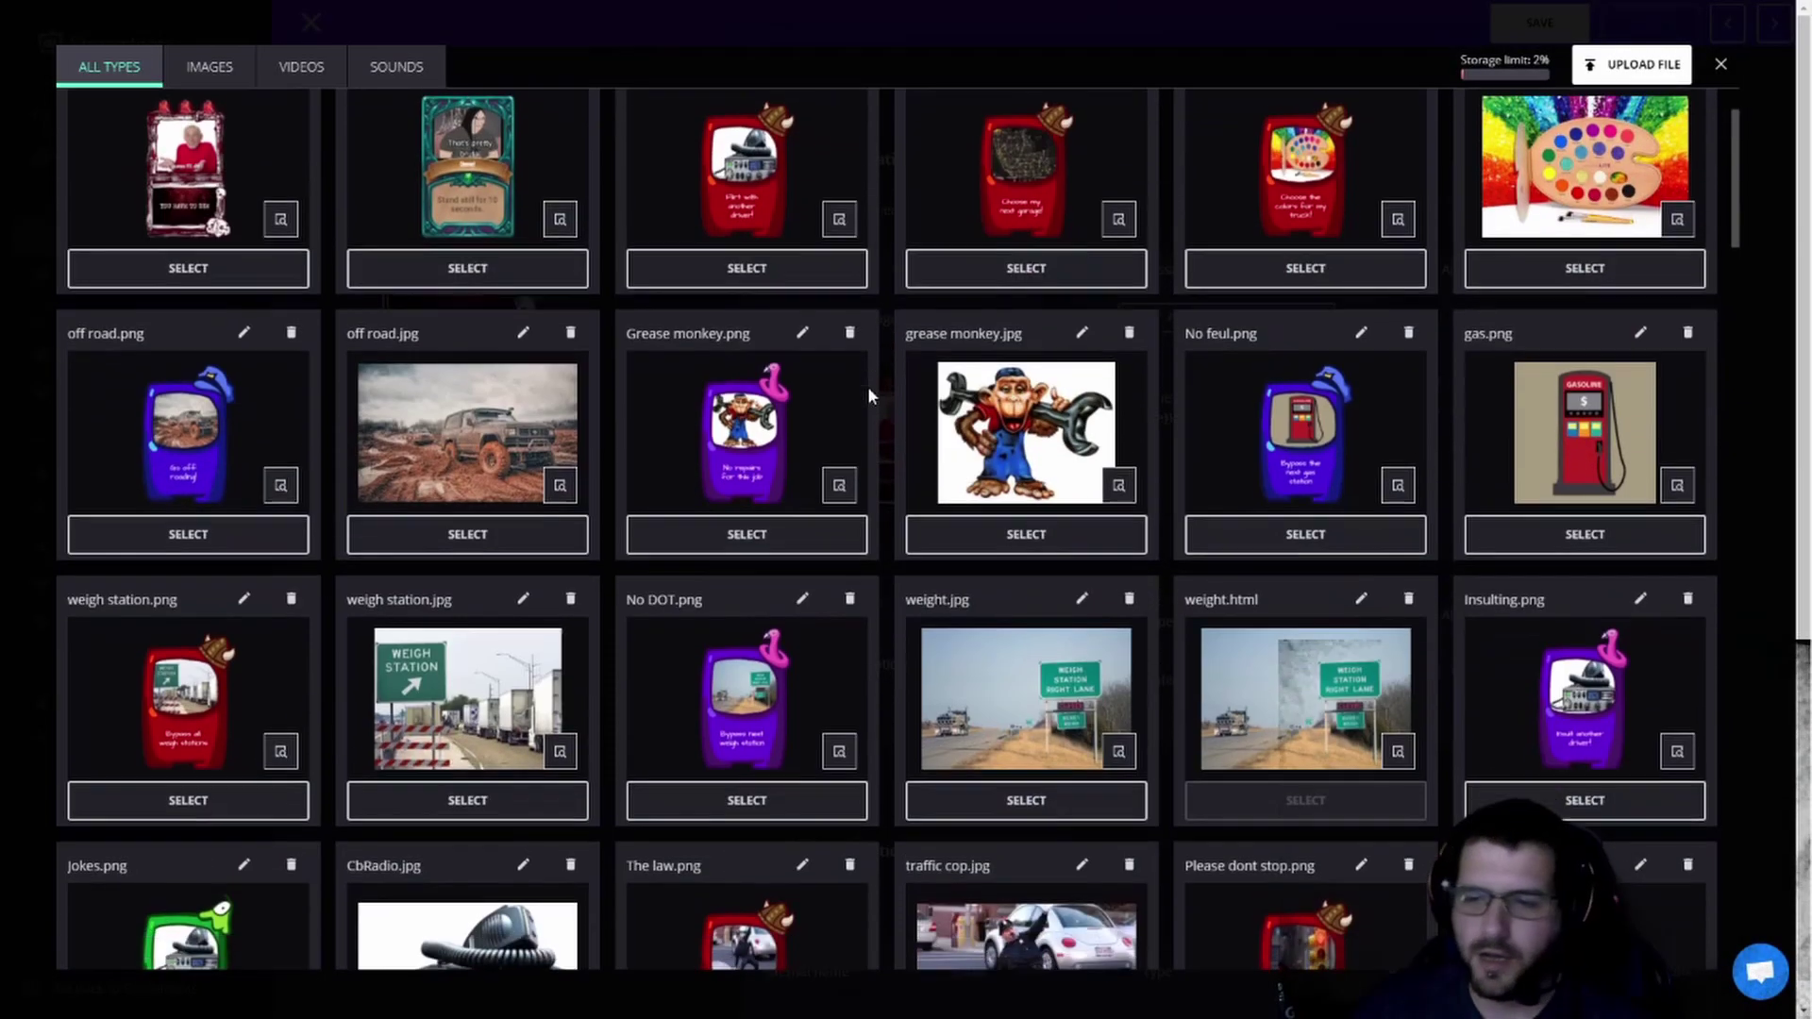
scroll(868, 387, "up", 1)
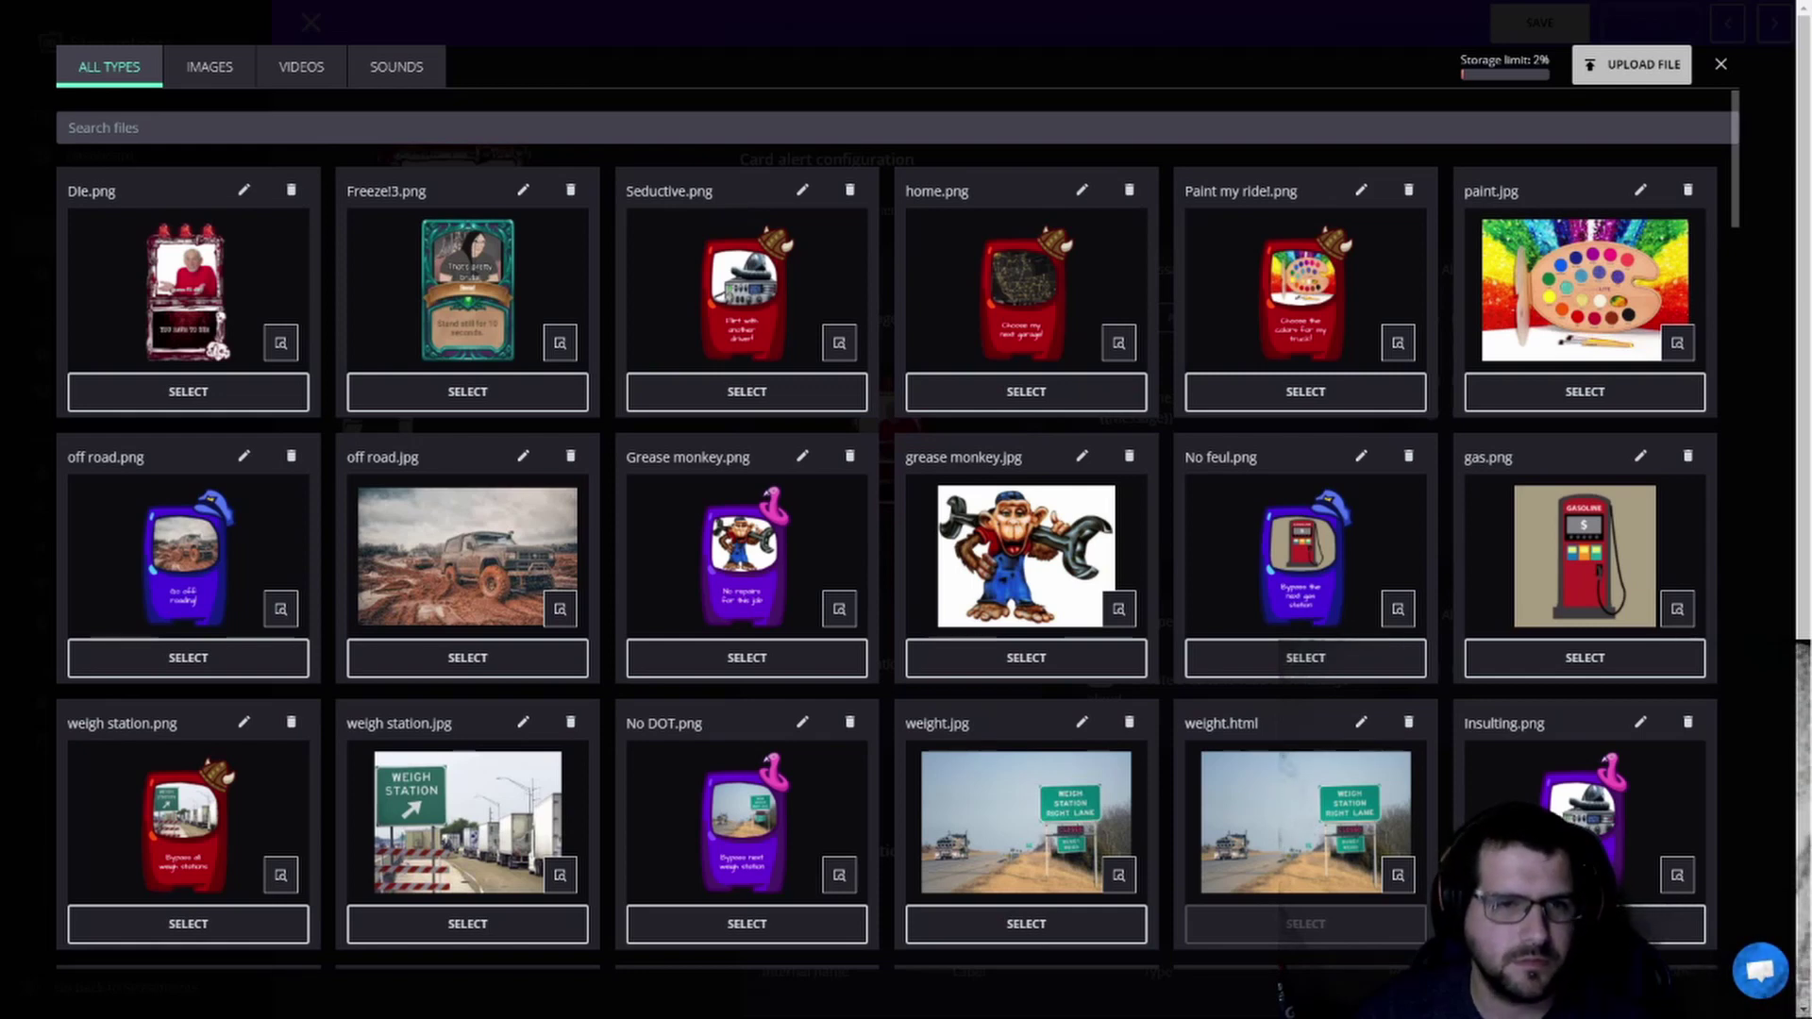
double_click(347, 215)
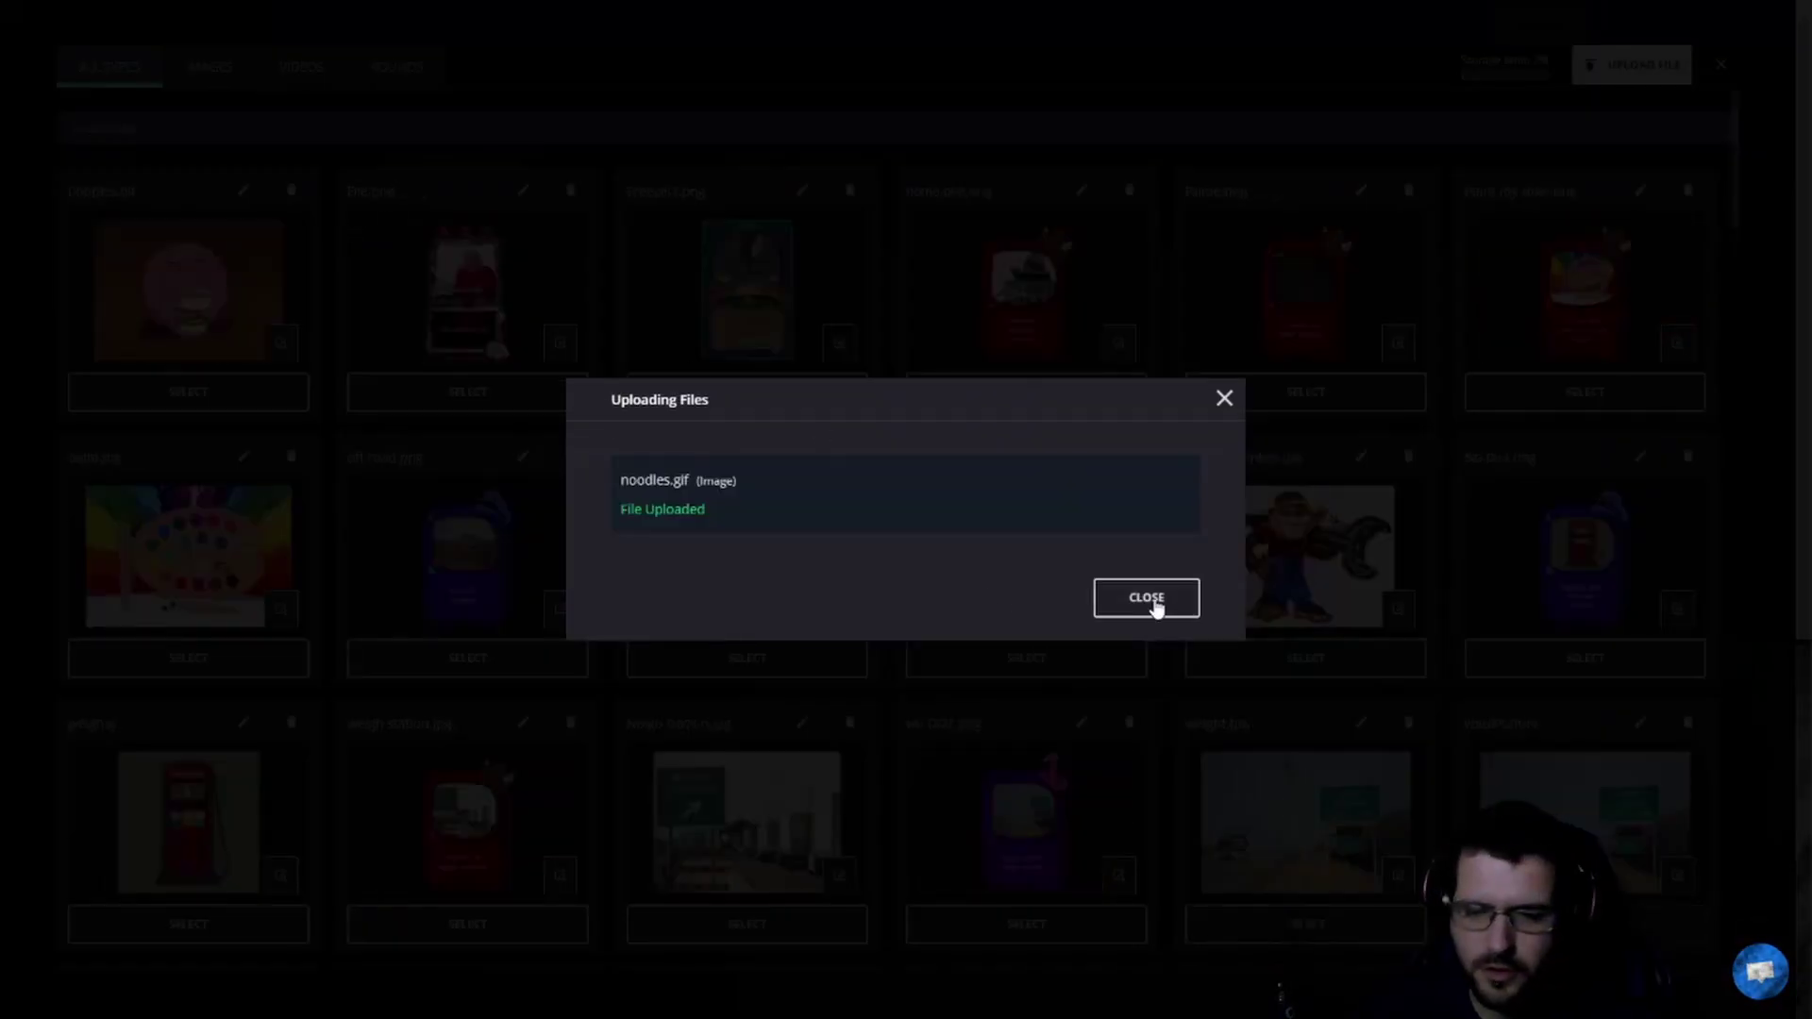
left_click(1225, 397)
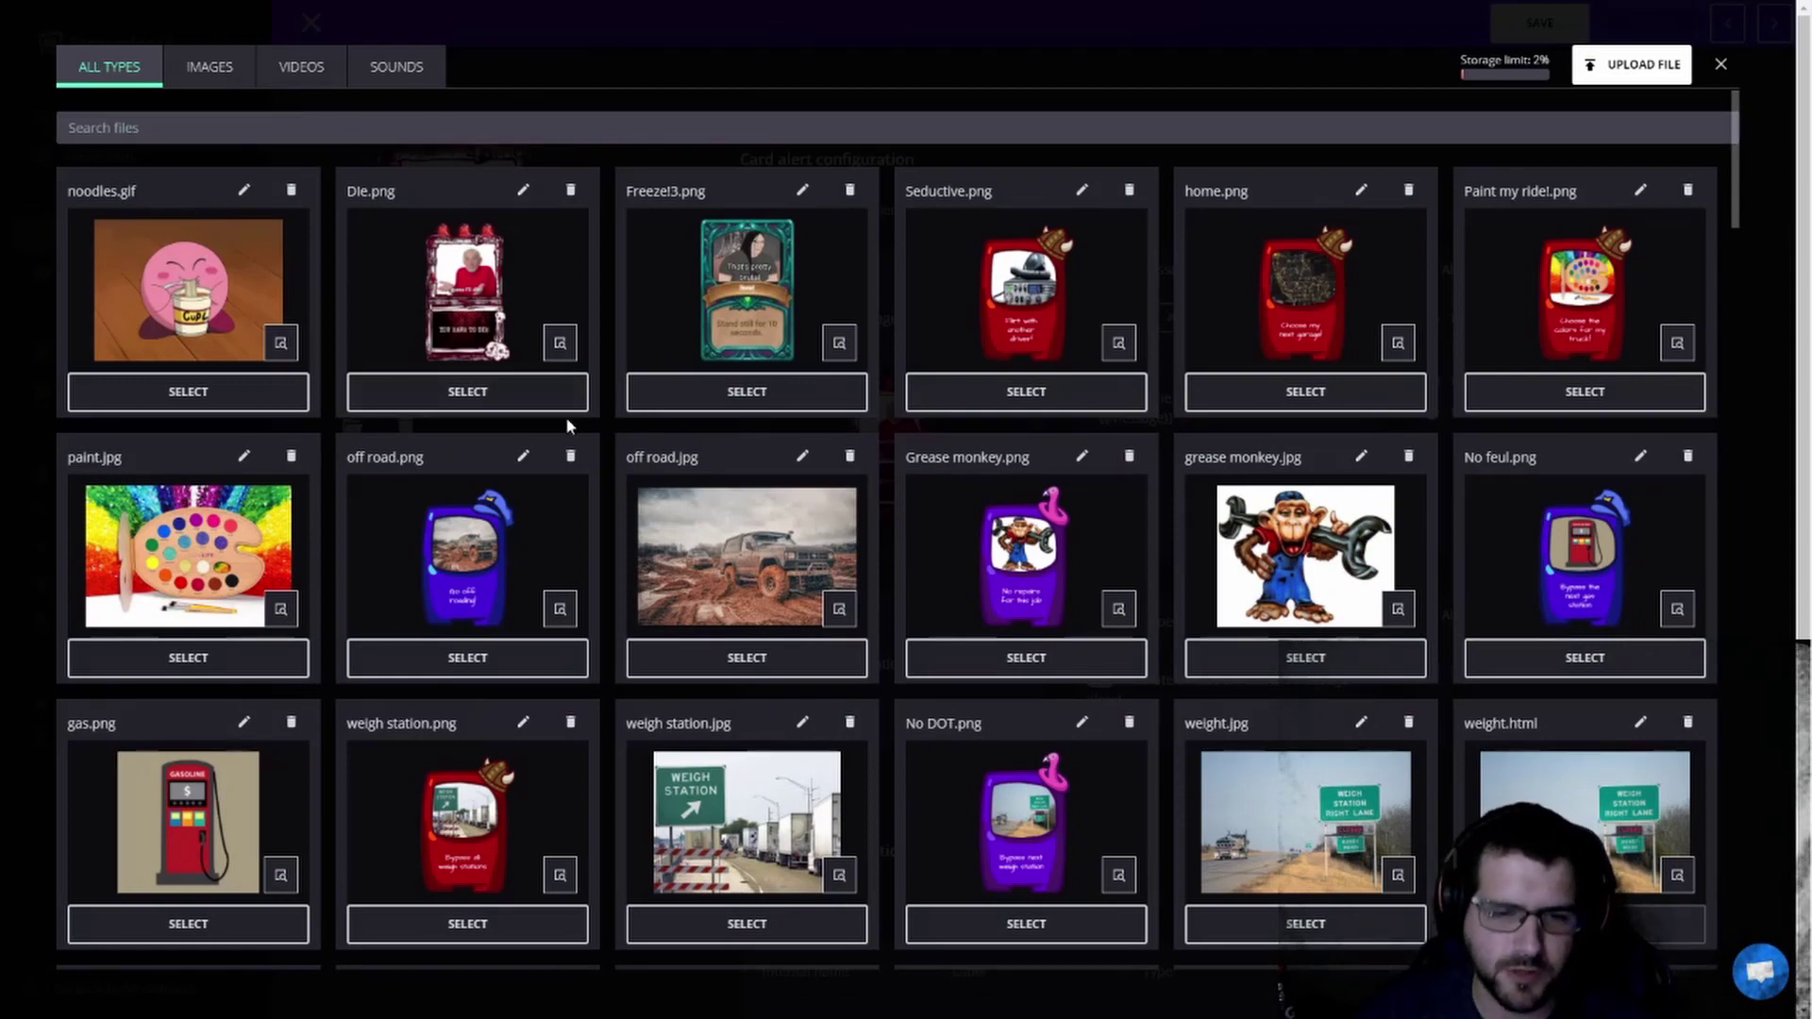
Step: Choose the uploaded noodles.gif as the card's alert image
scroll(557, 435, "down", 2)
scroll(544, 433, "up", 2)
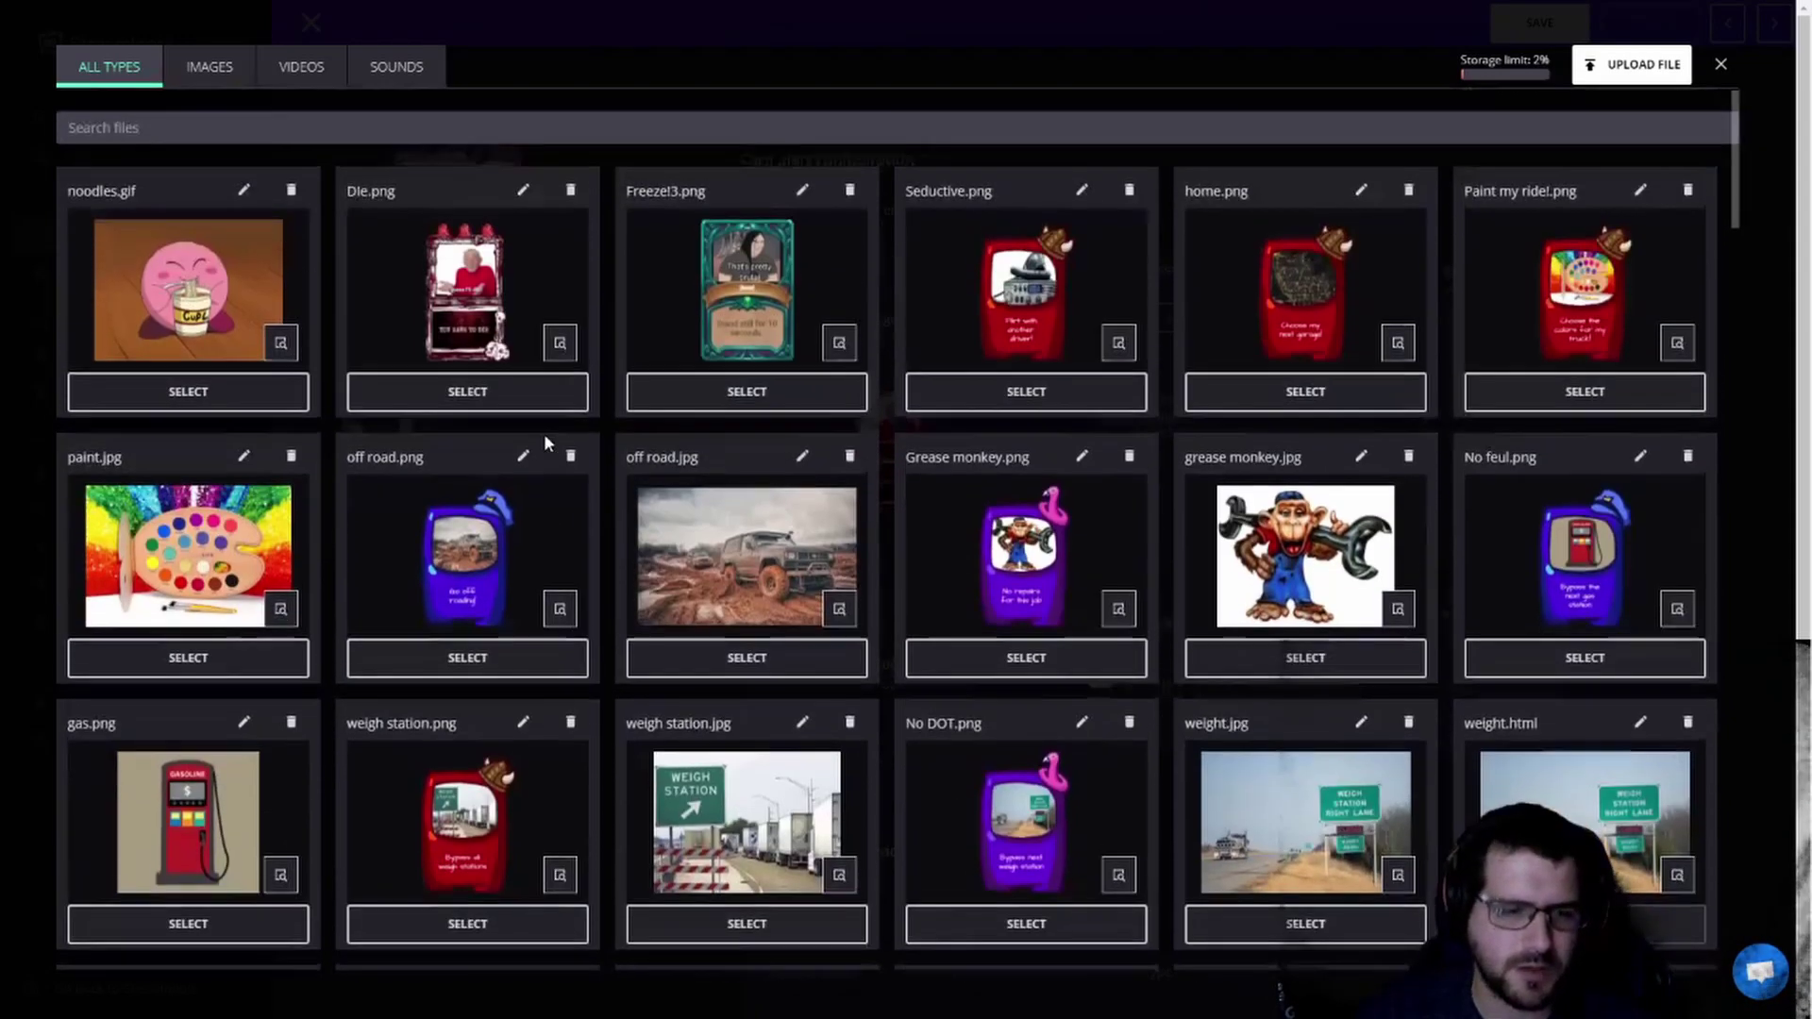
left_click(188, 391)
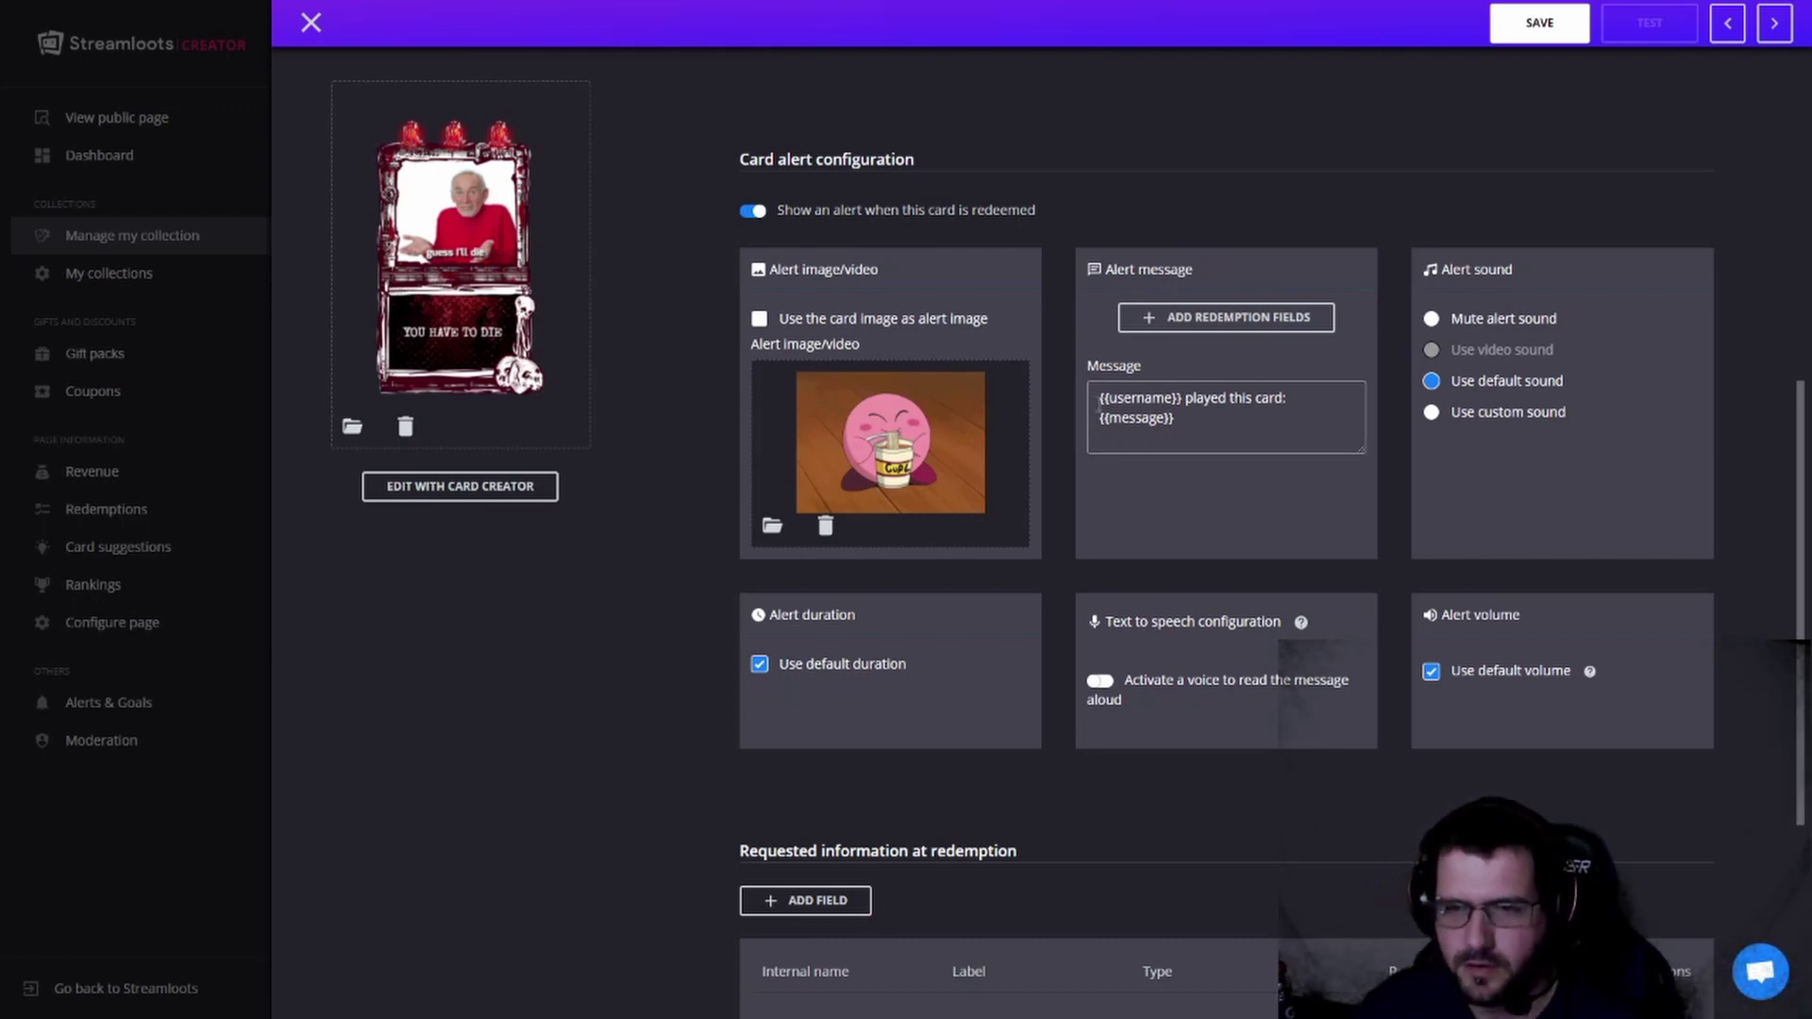
Step: Replace everything after {{username}} in the alert message with "Says"
left_click_drag(1098, 400, 1186, 400)
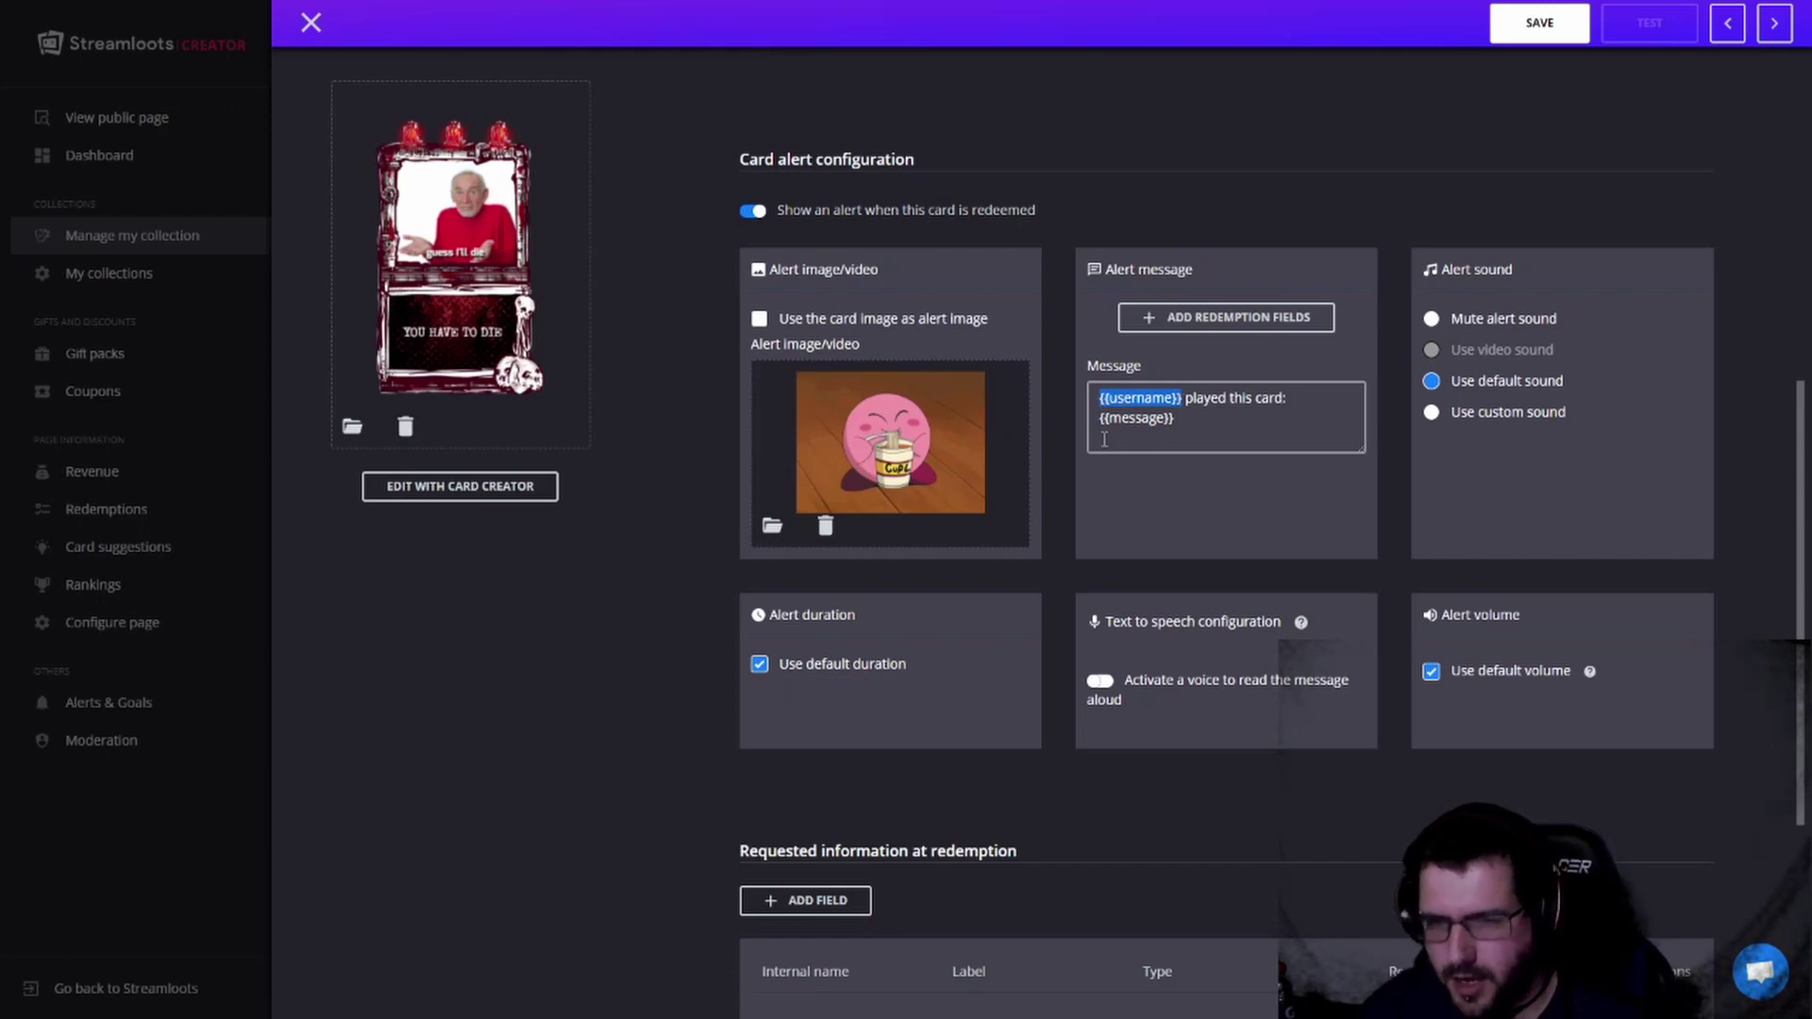
left_click(1199, 429)
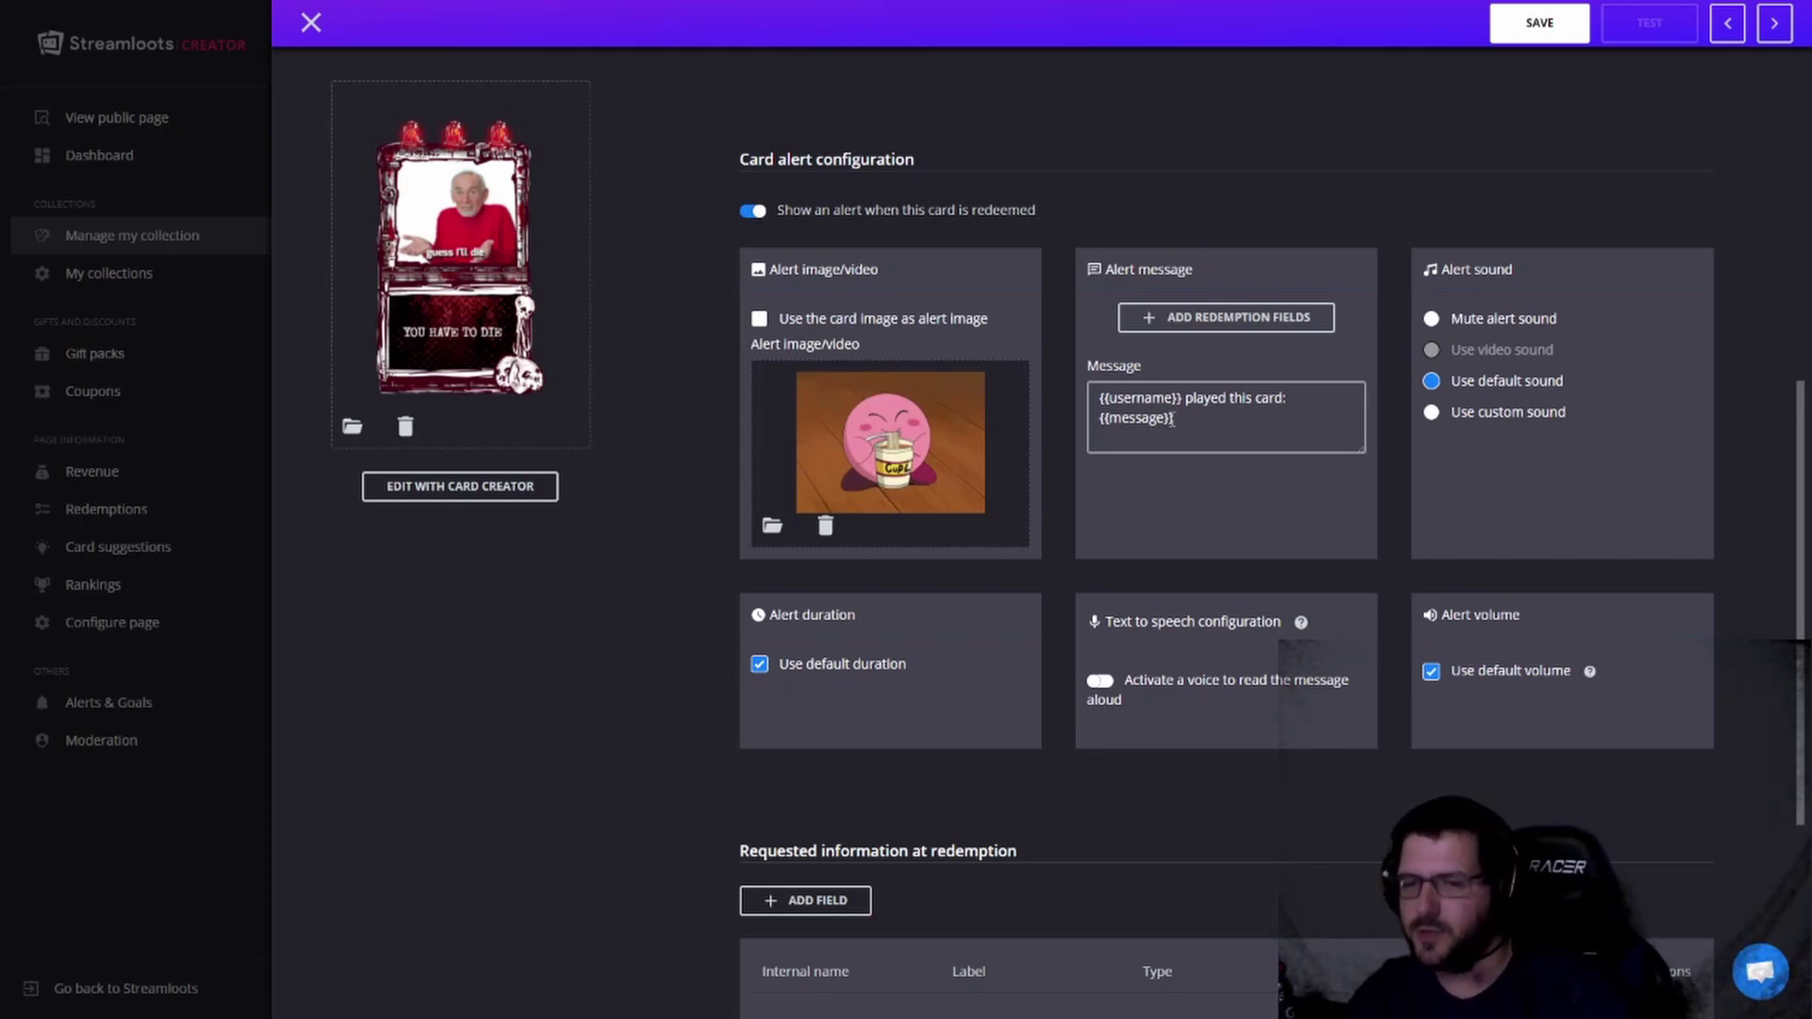
left_click_drag(1176, 419, 1001, 421)
key("BackSpace")
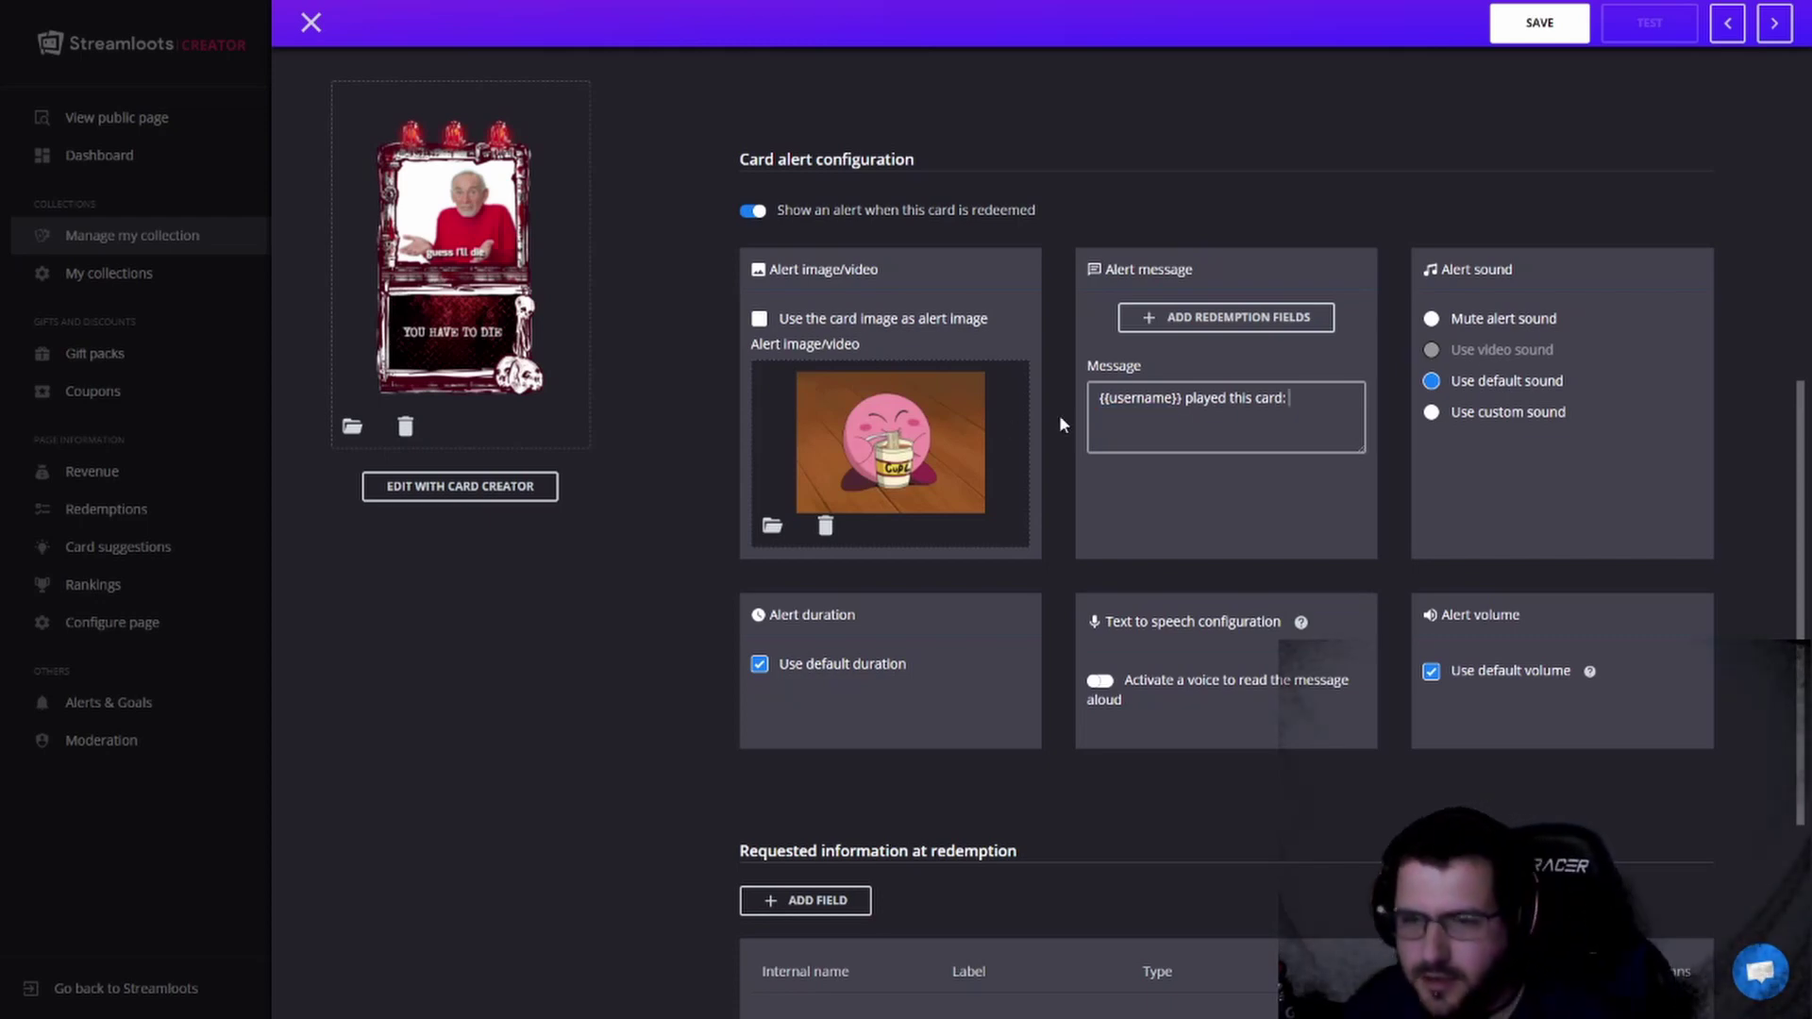
key("BackSpace")
key("BackSpace")
key("BackSpace")
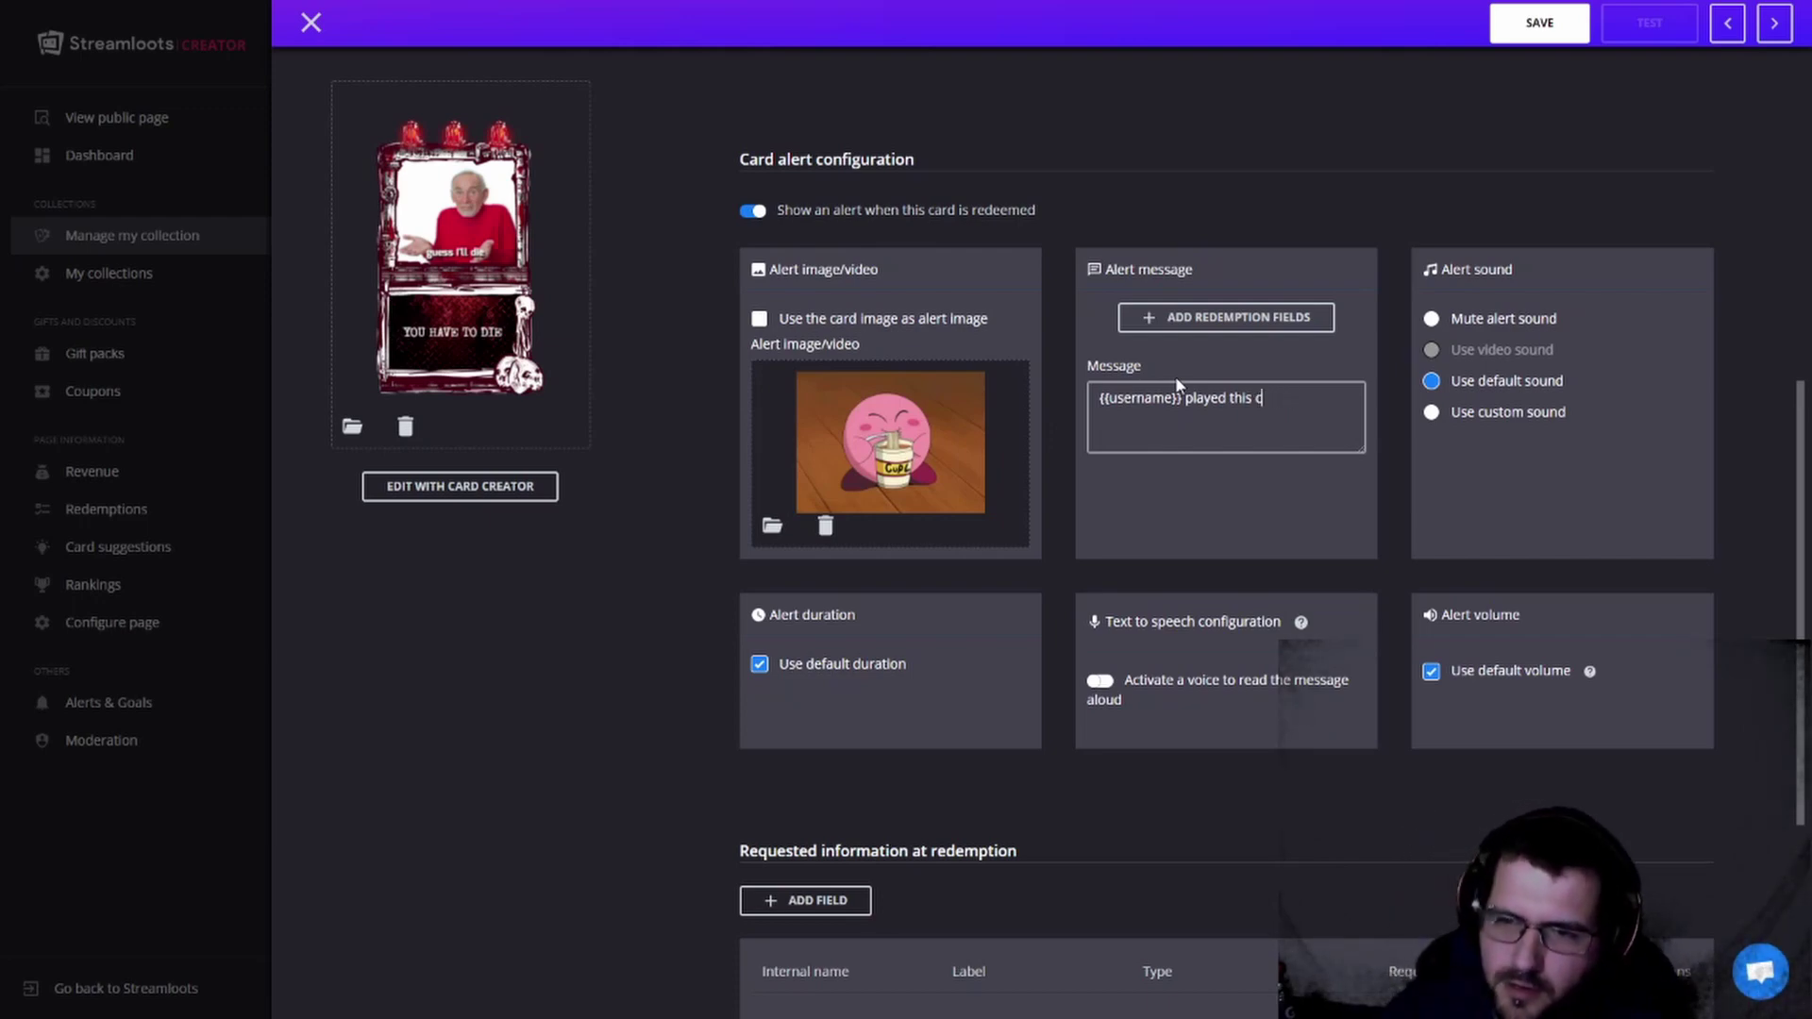
key("BackSpace")
key("BackSpace")
key("BackSpace")
key("BackSpace")
key("BackSpace")
key("BackSpace")
key("BackSpace")
key("BackSpace")
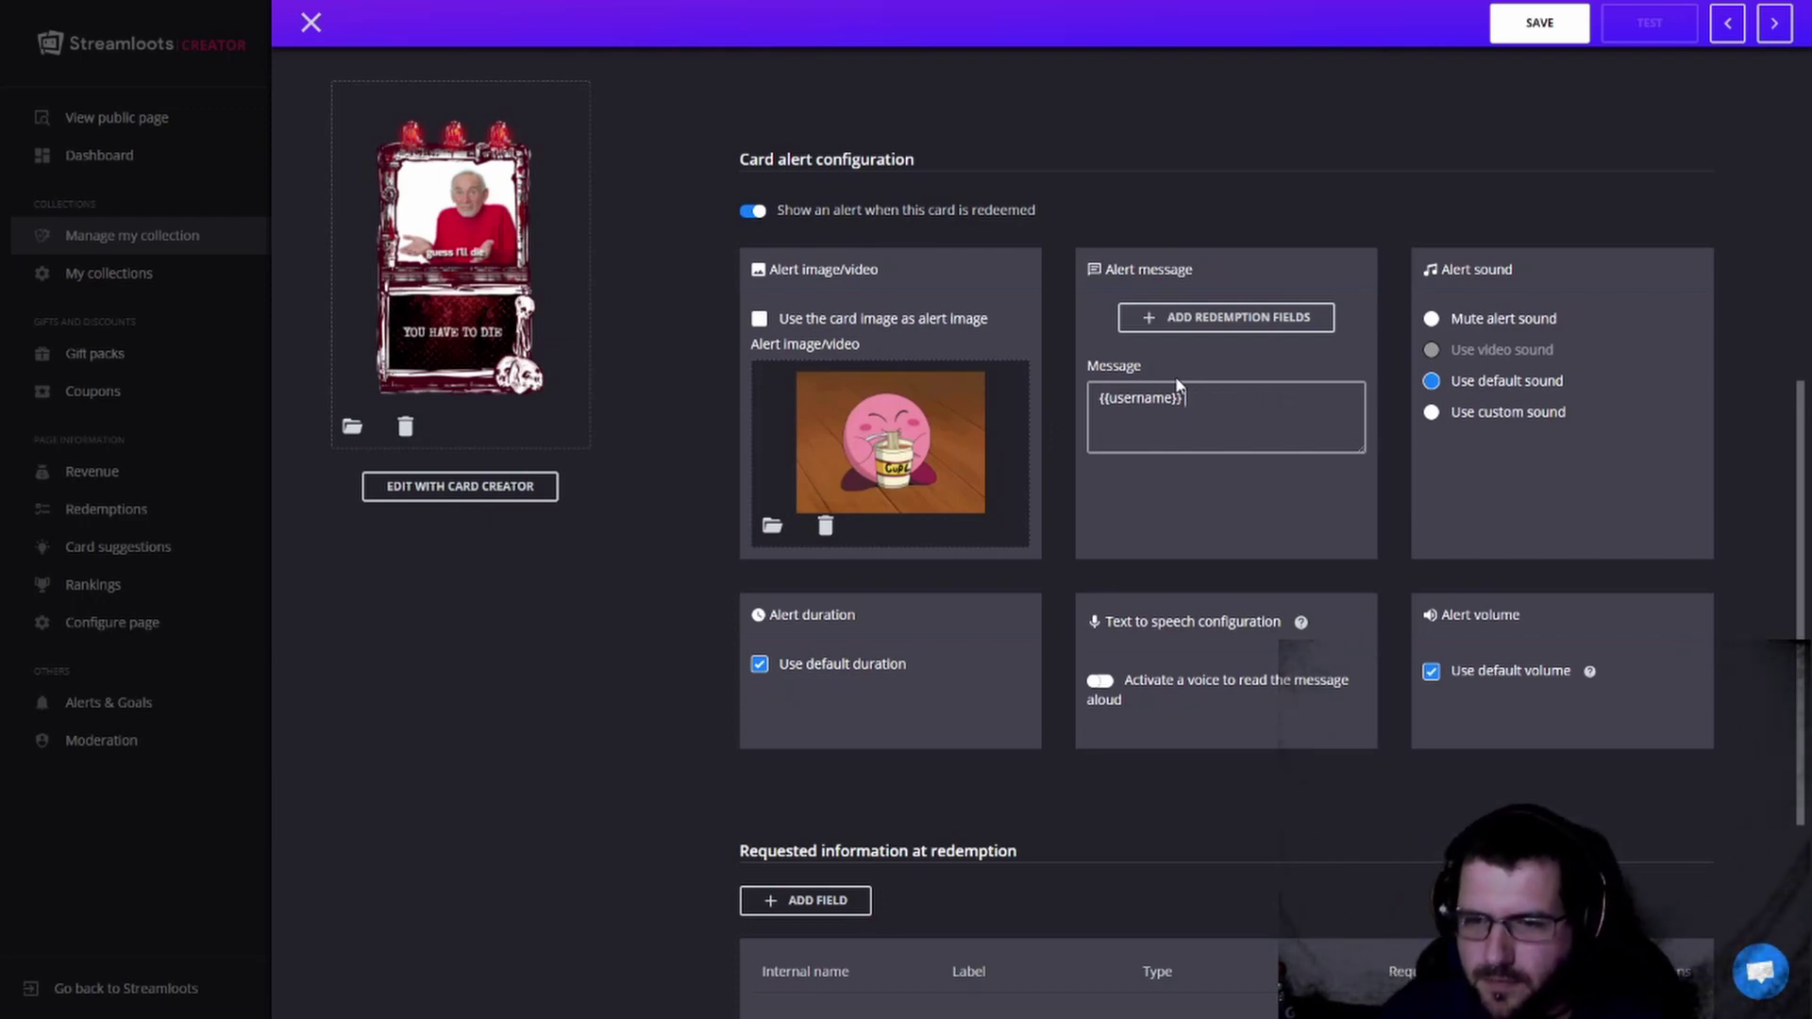
type("Says")
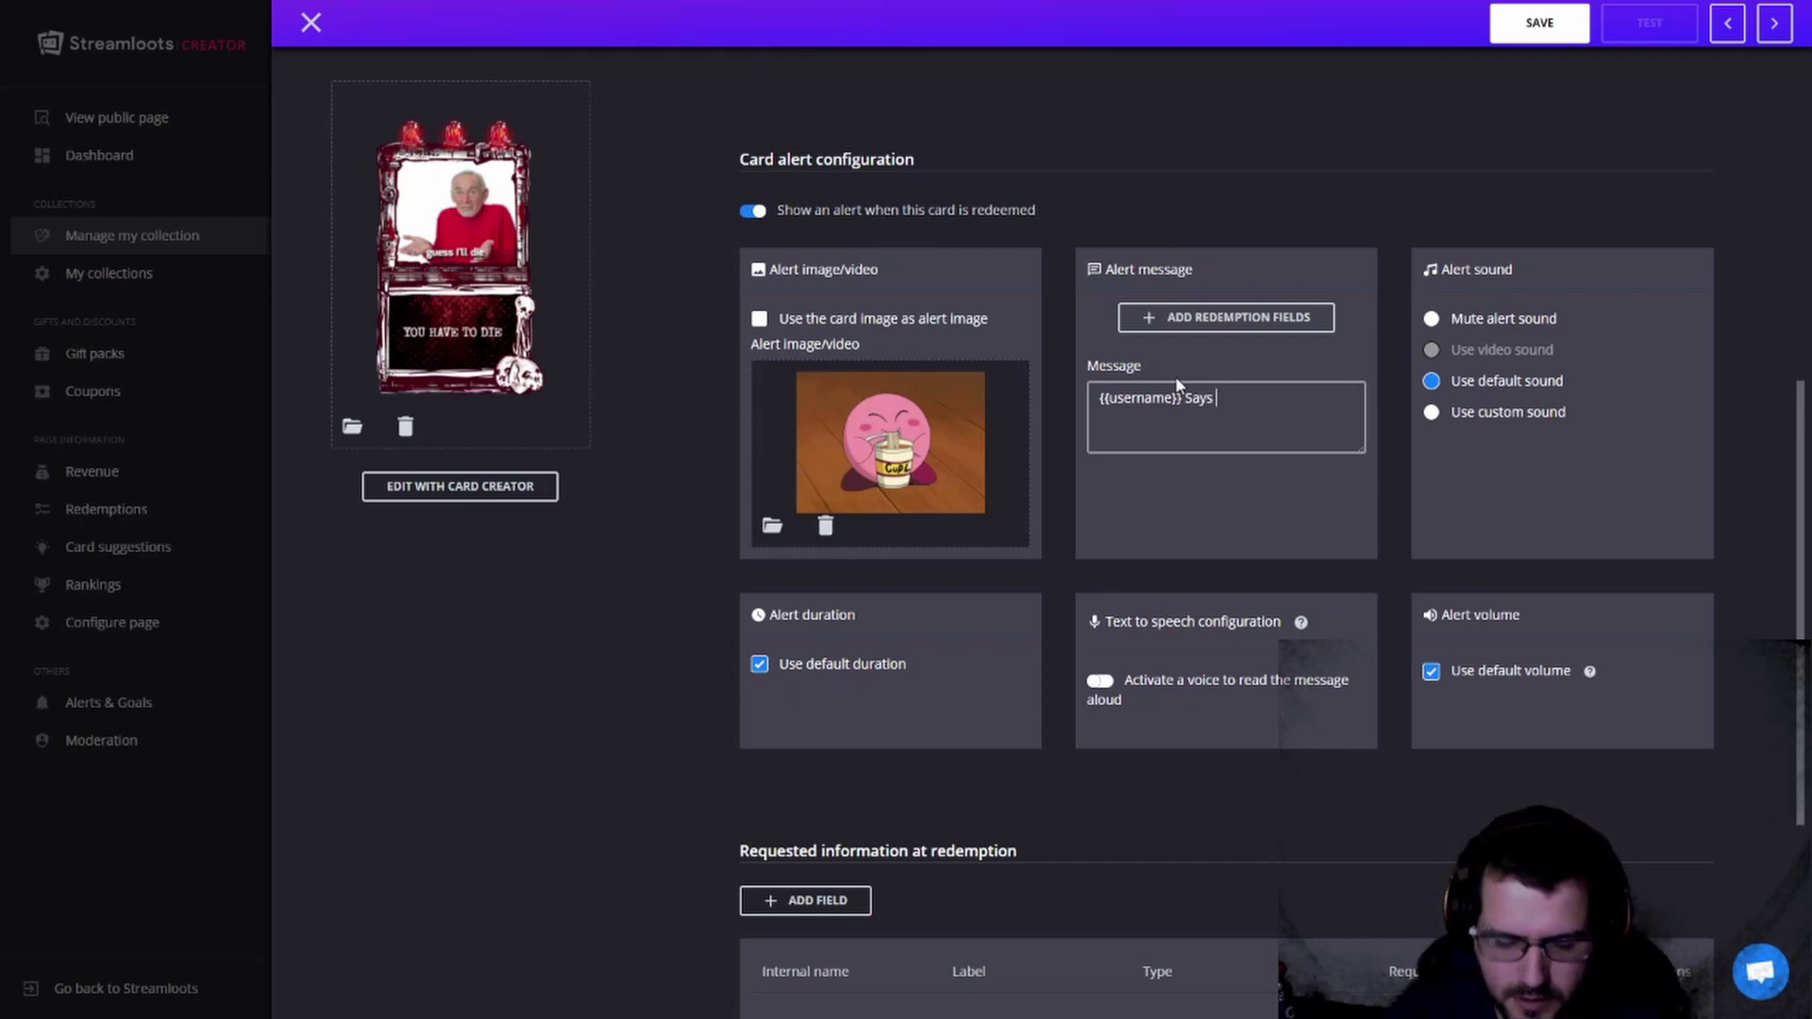
type(" jump off")
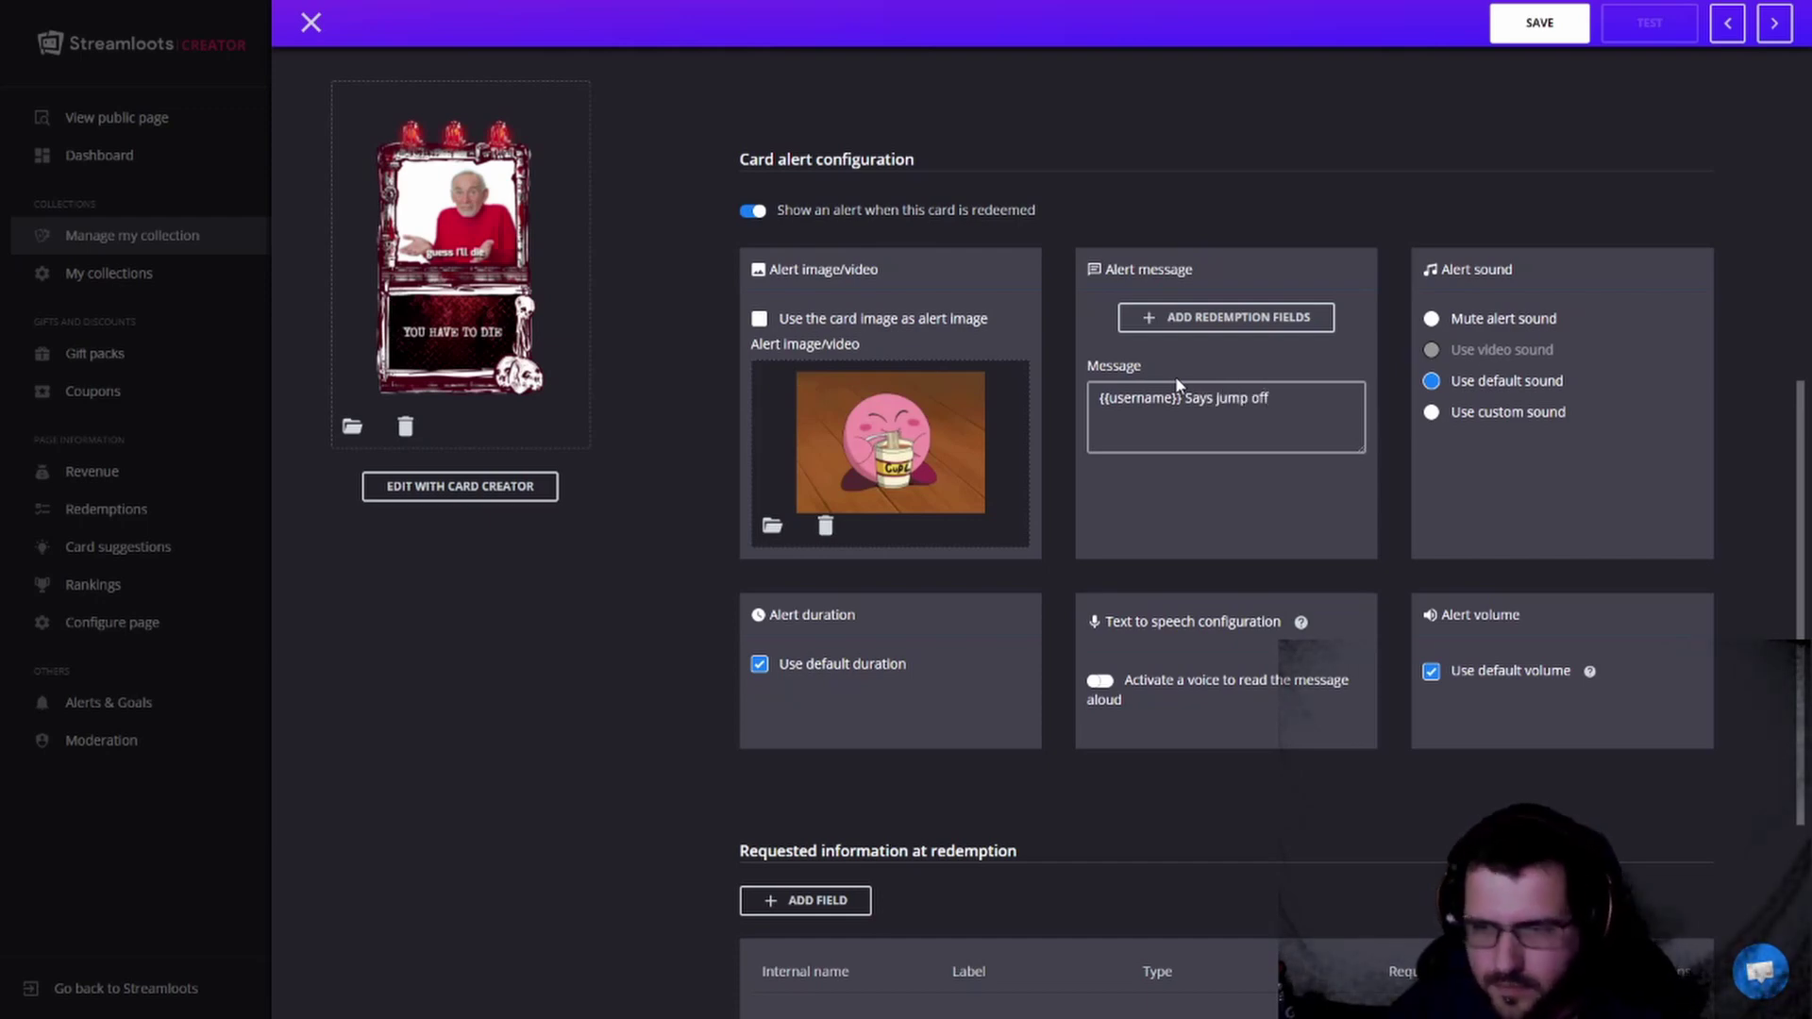
key("BackSpace")
key("BackSpace")
key("BackSpace")
key("BackSpace")
key("BackSpace")
key("BackSpace")
key("BackSpace")
key("BackSpace")
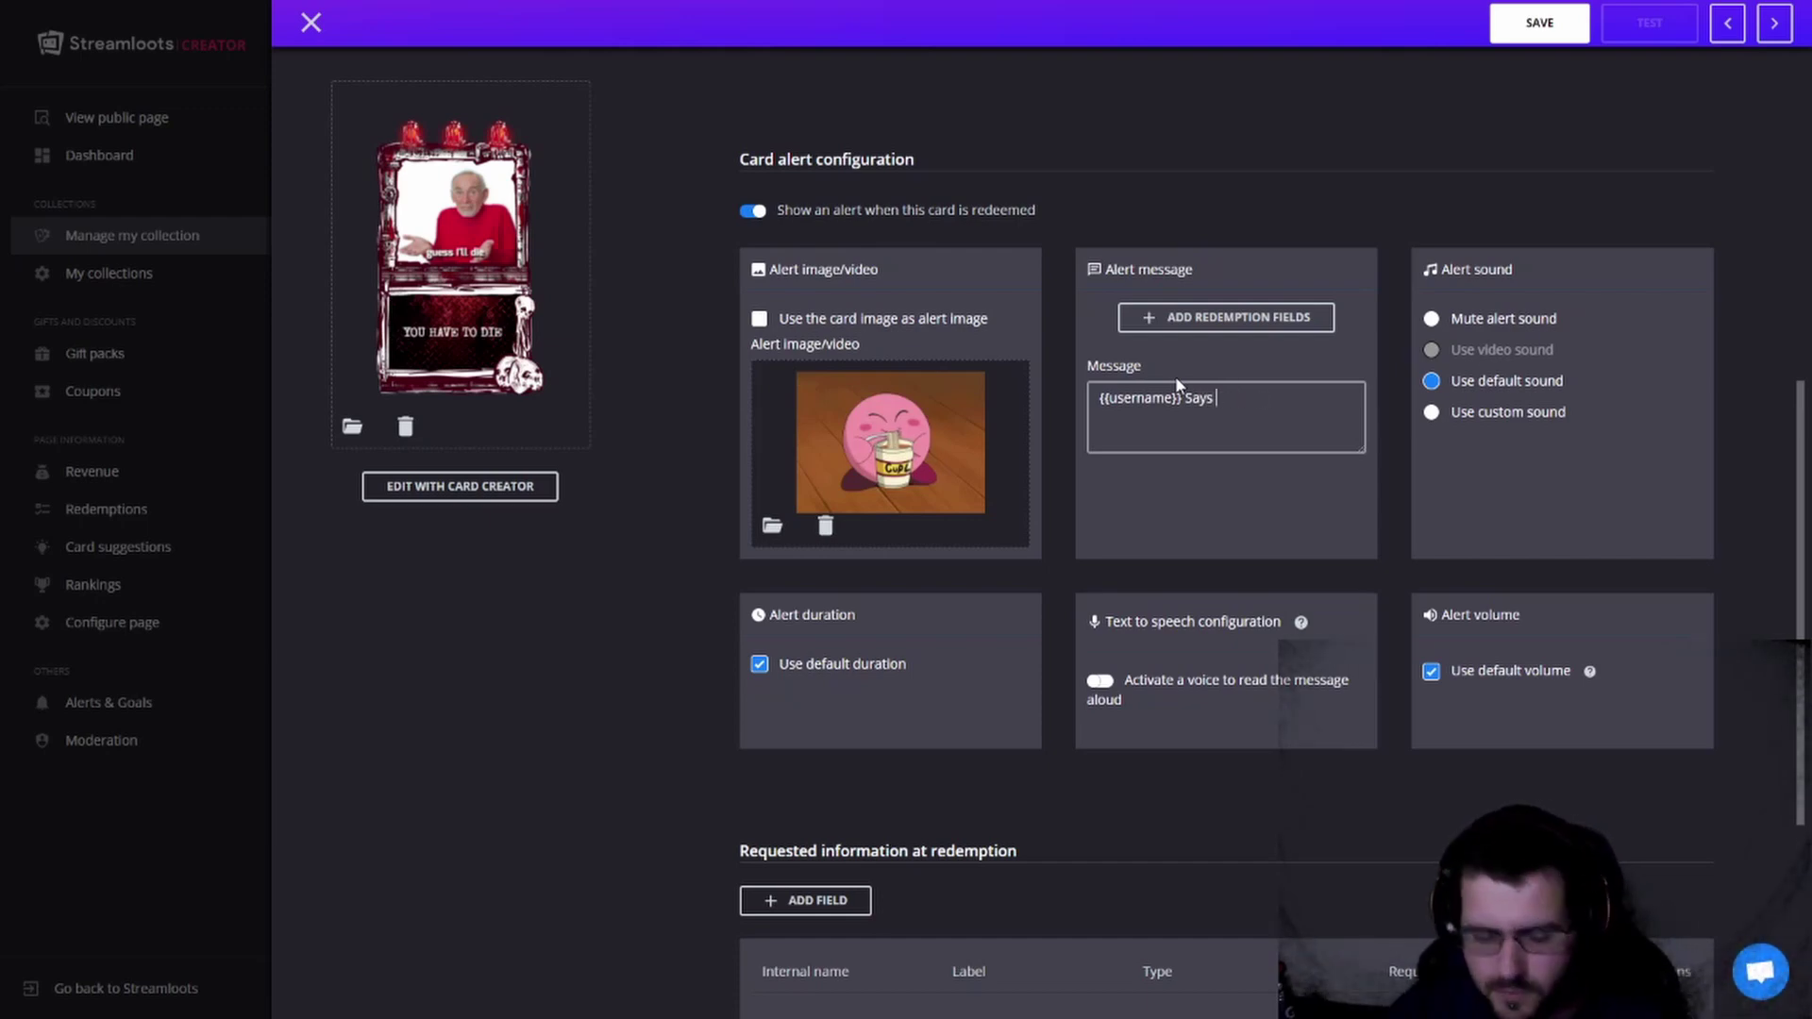
Step: Complete the alert message so that it reads "{{username}} Says die you noob"
type("Die you noob")
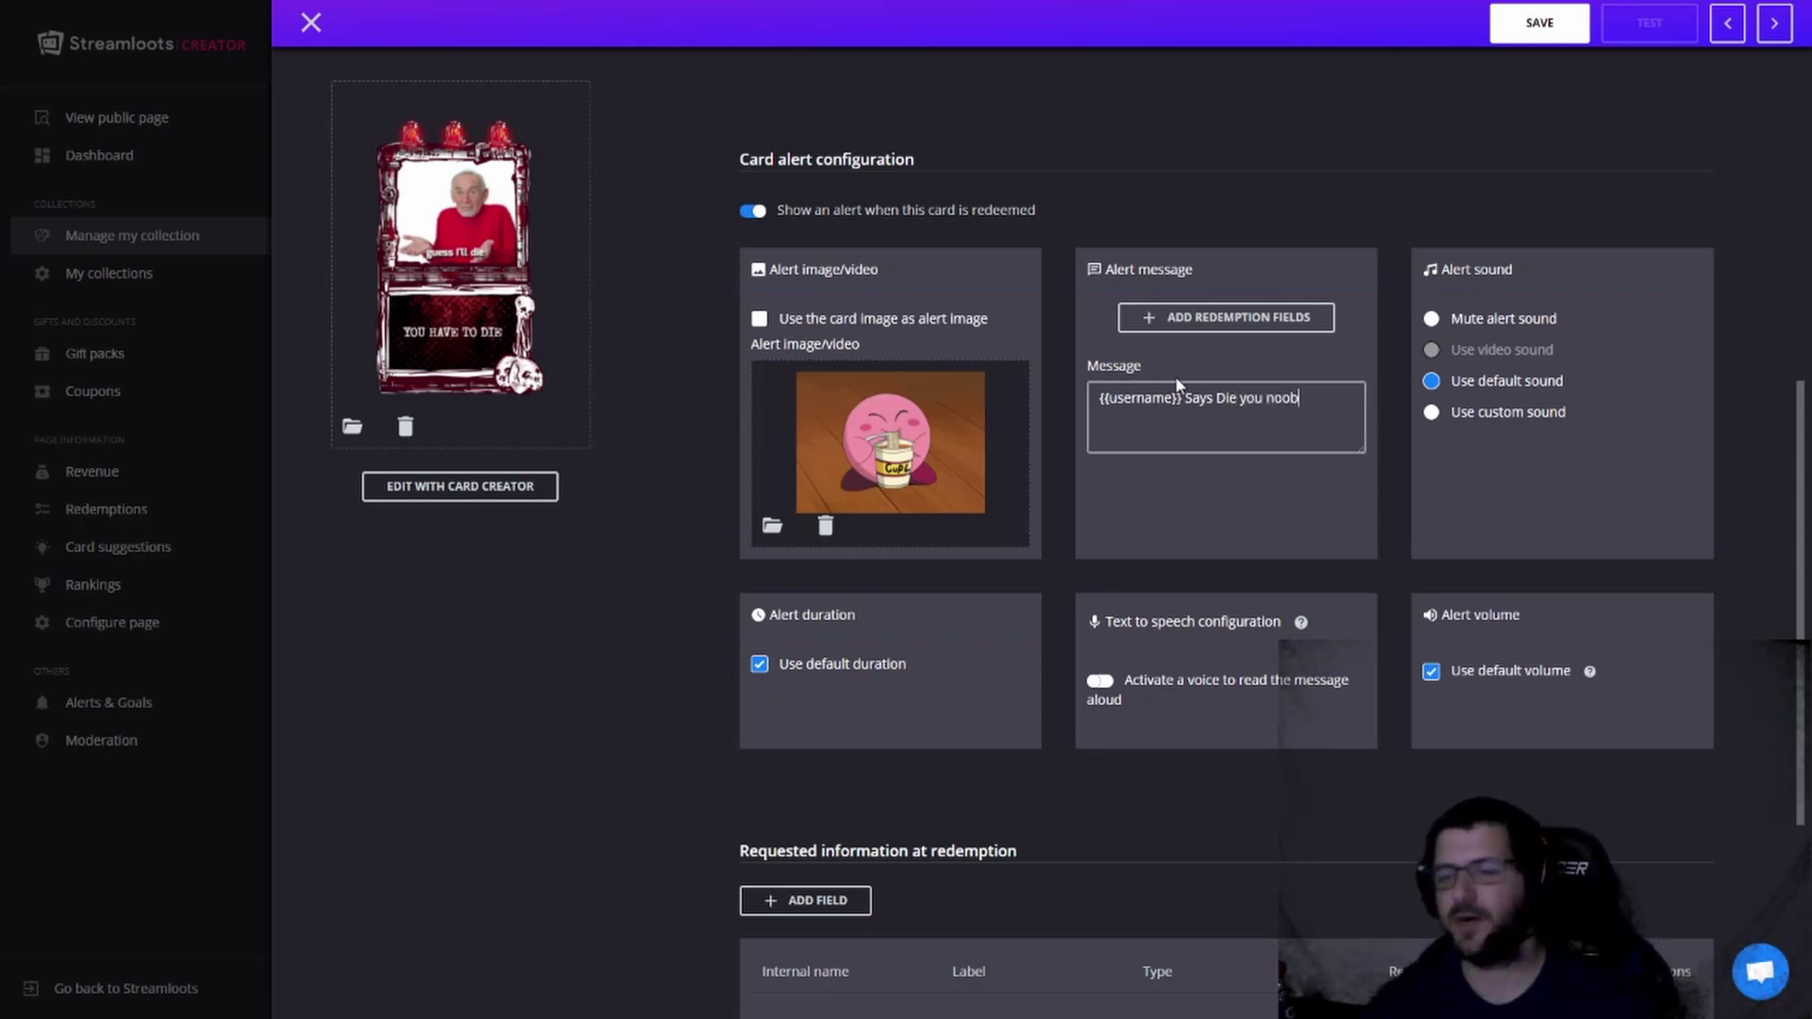
left_click(1229, 400)
key("BackSpace")
key("BackSpace")
type("di")
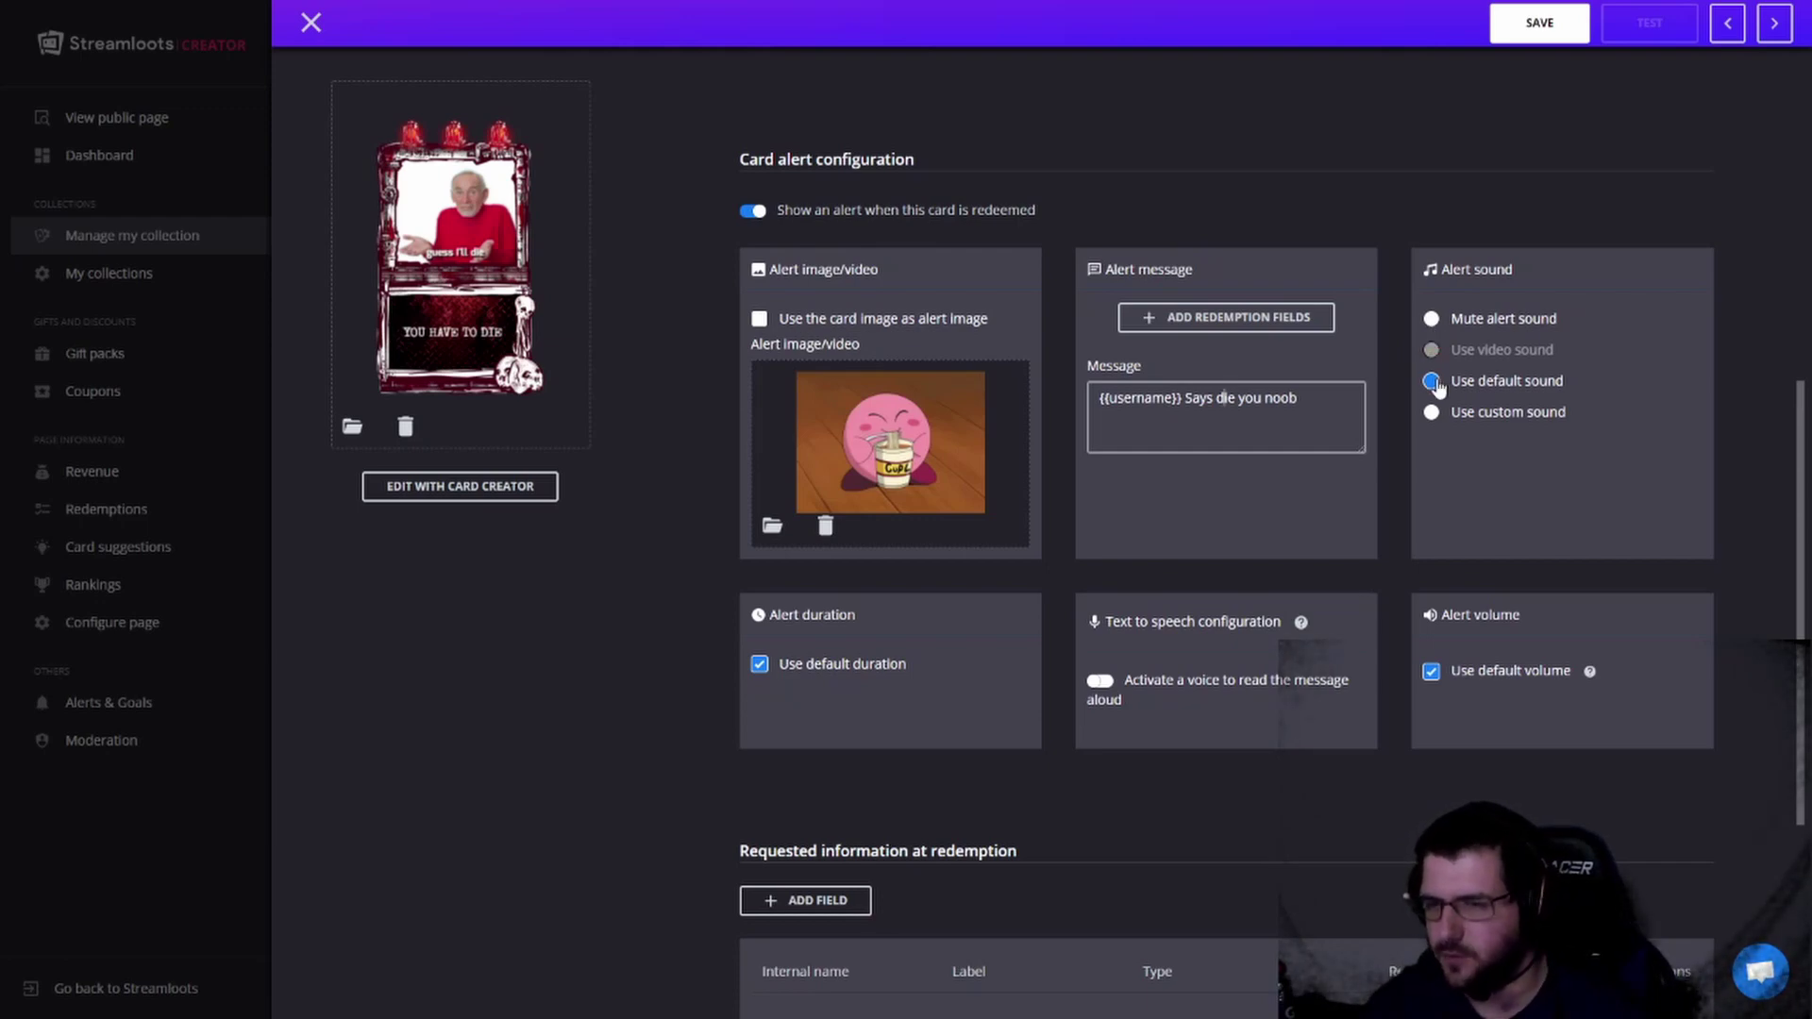
Step: Switch the alert to a custom sound, upload Shove_Some_Jesus_In_his_Ass.mp3 and select it as the alert sound
left_click(1433, 413)
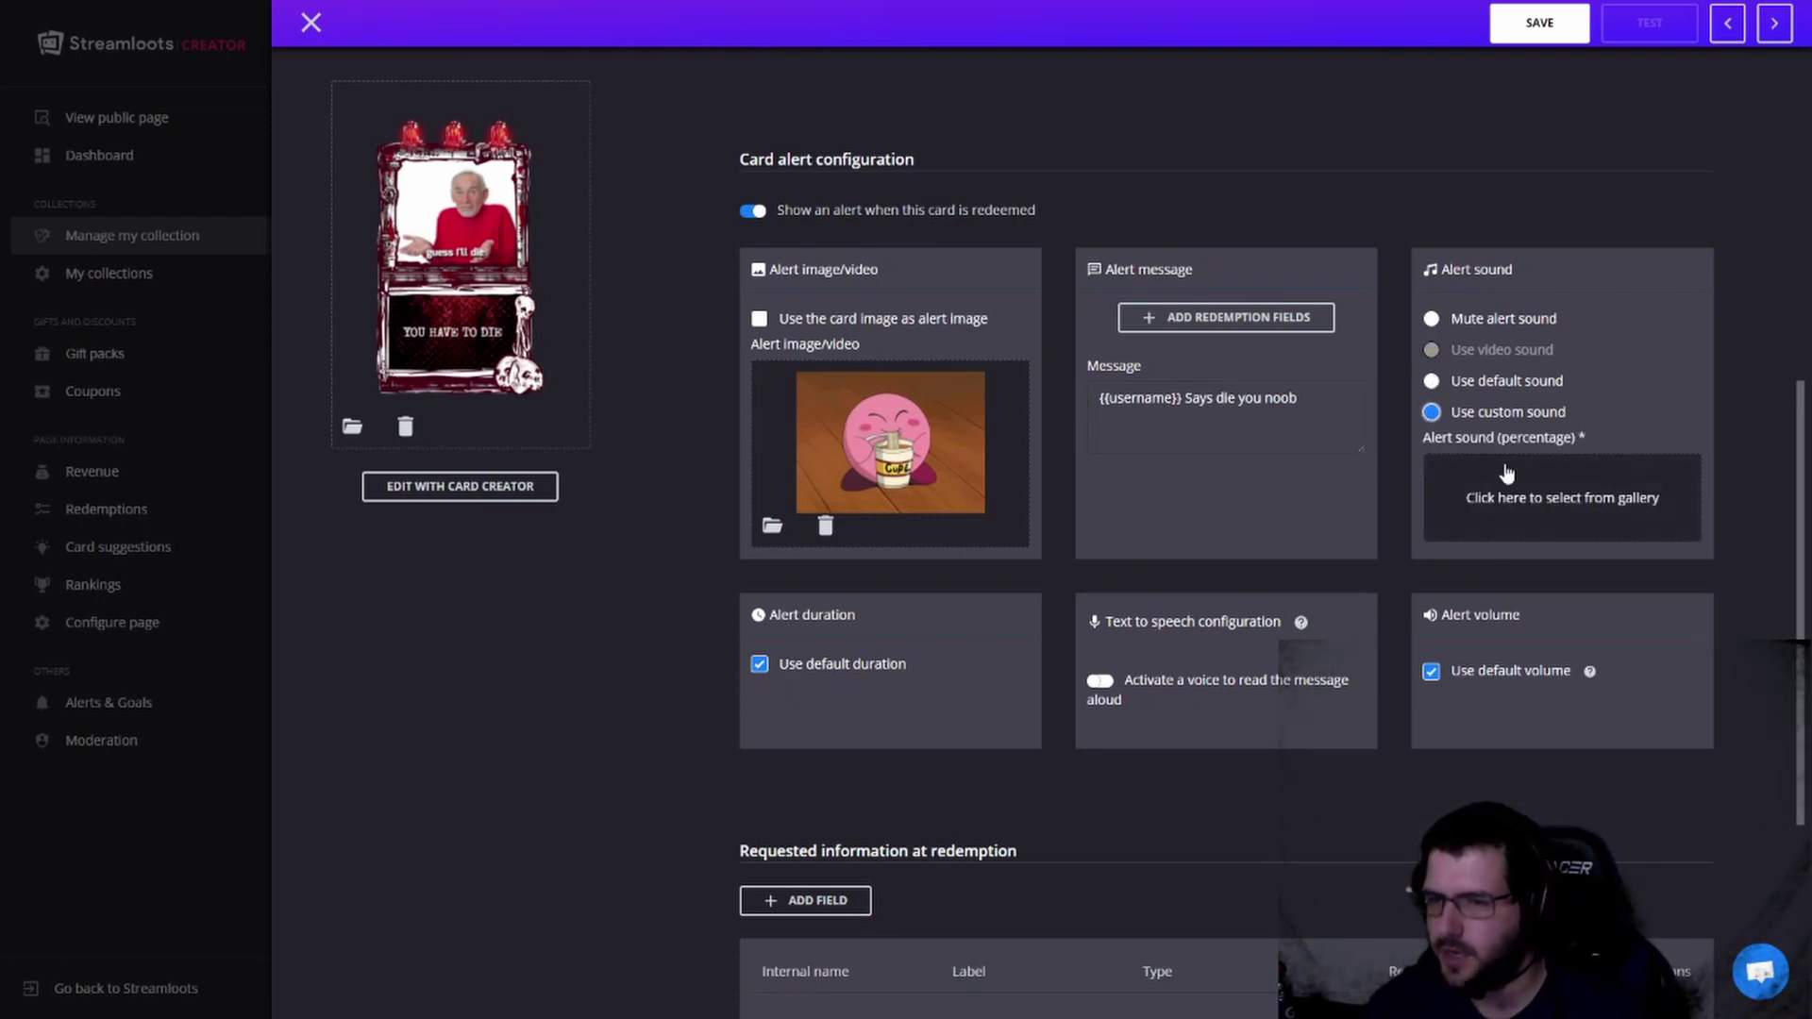
left_click(1507, 472)
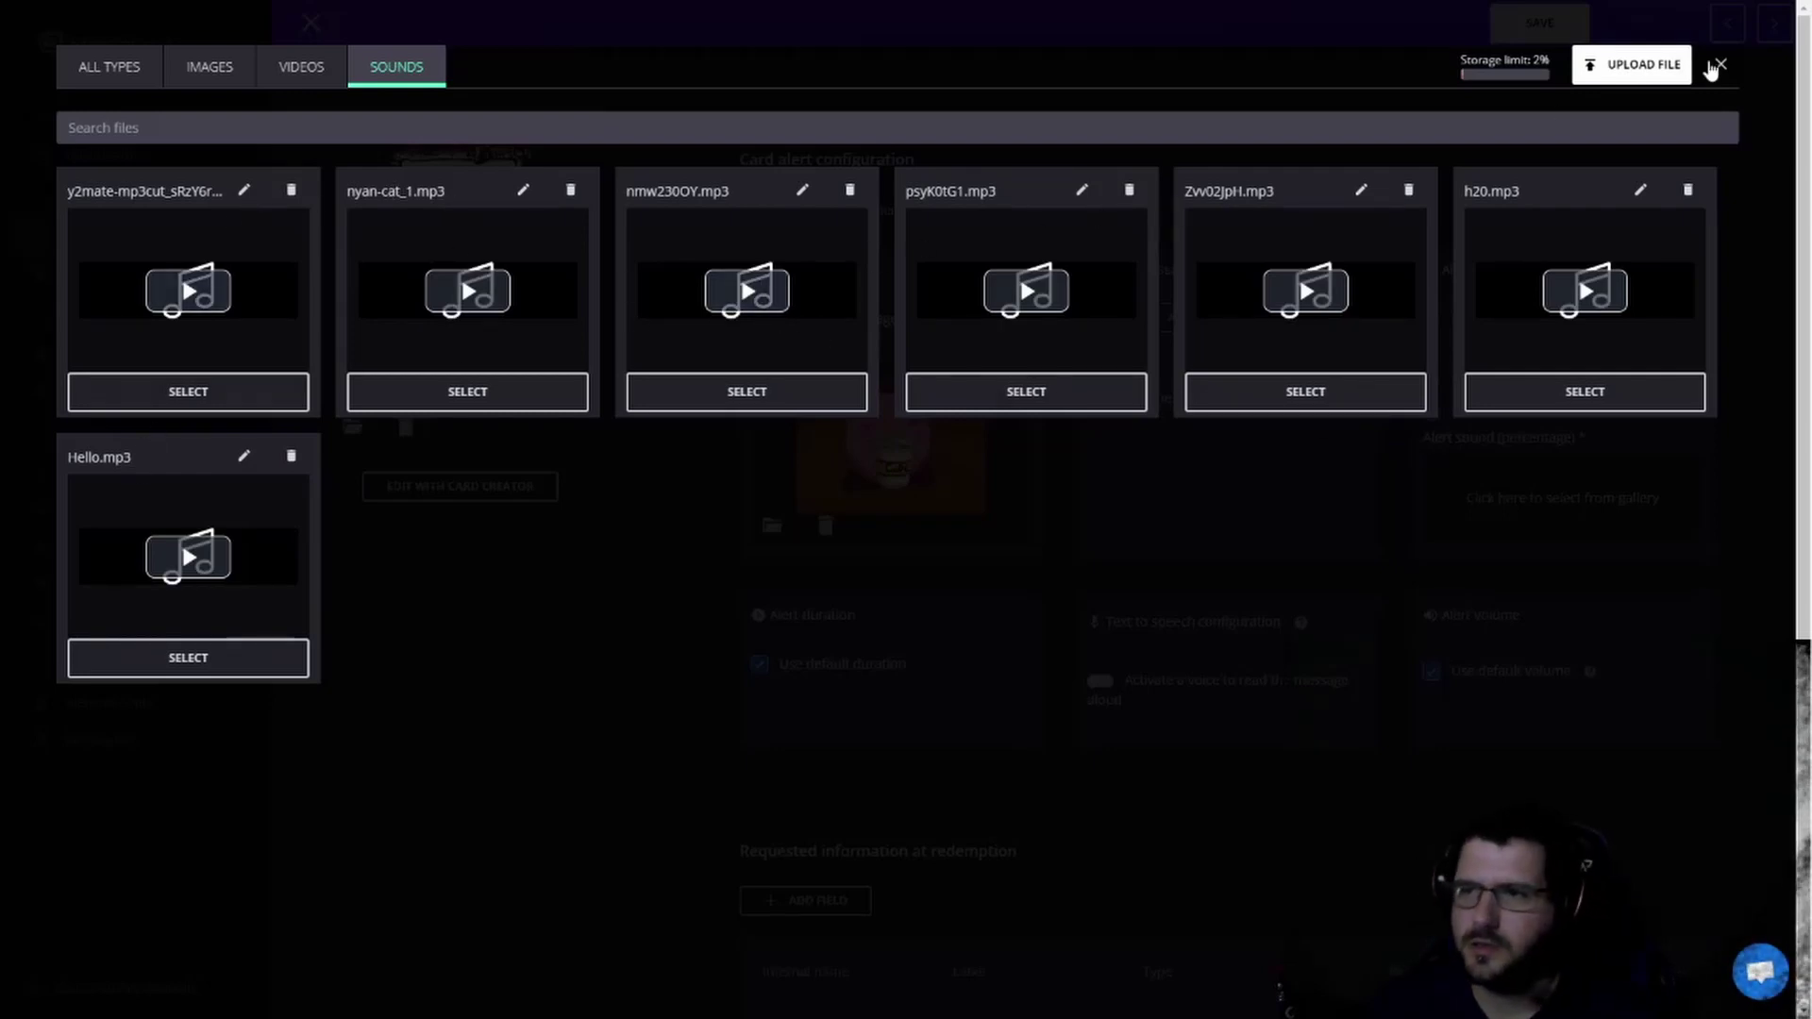
left_click(1636, 57)
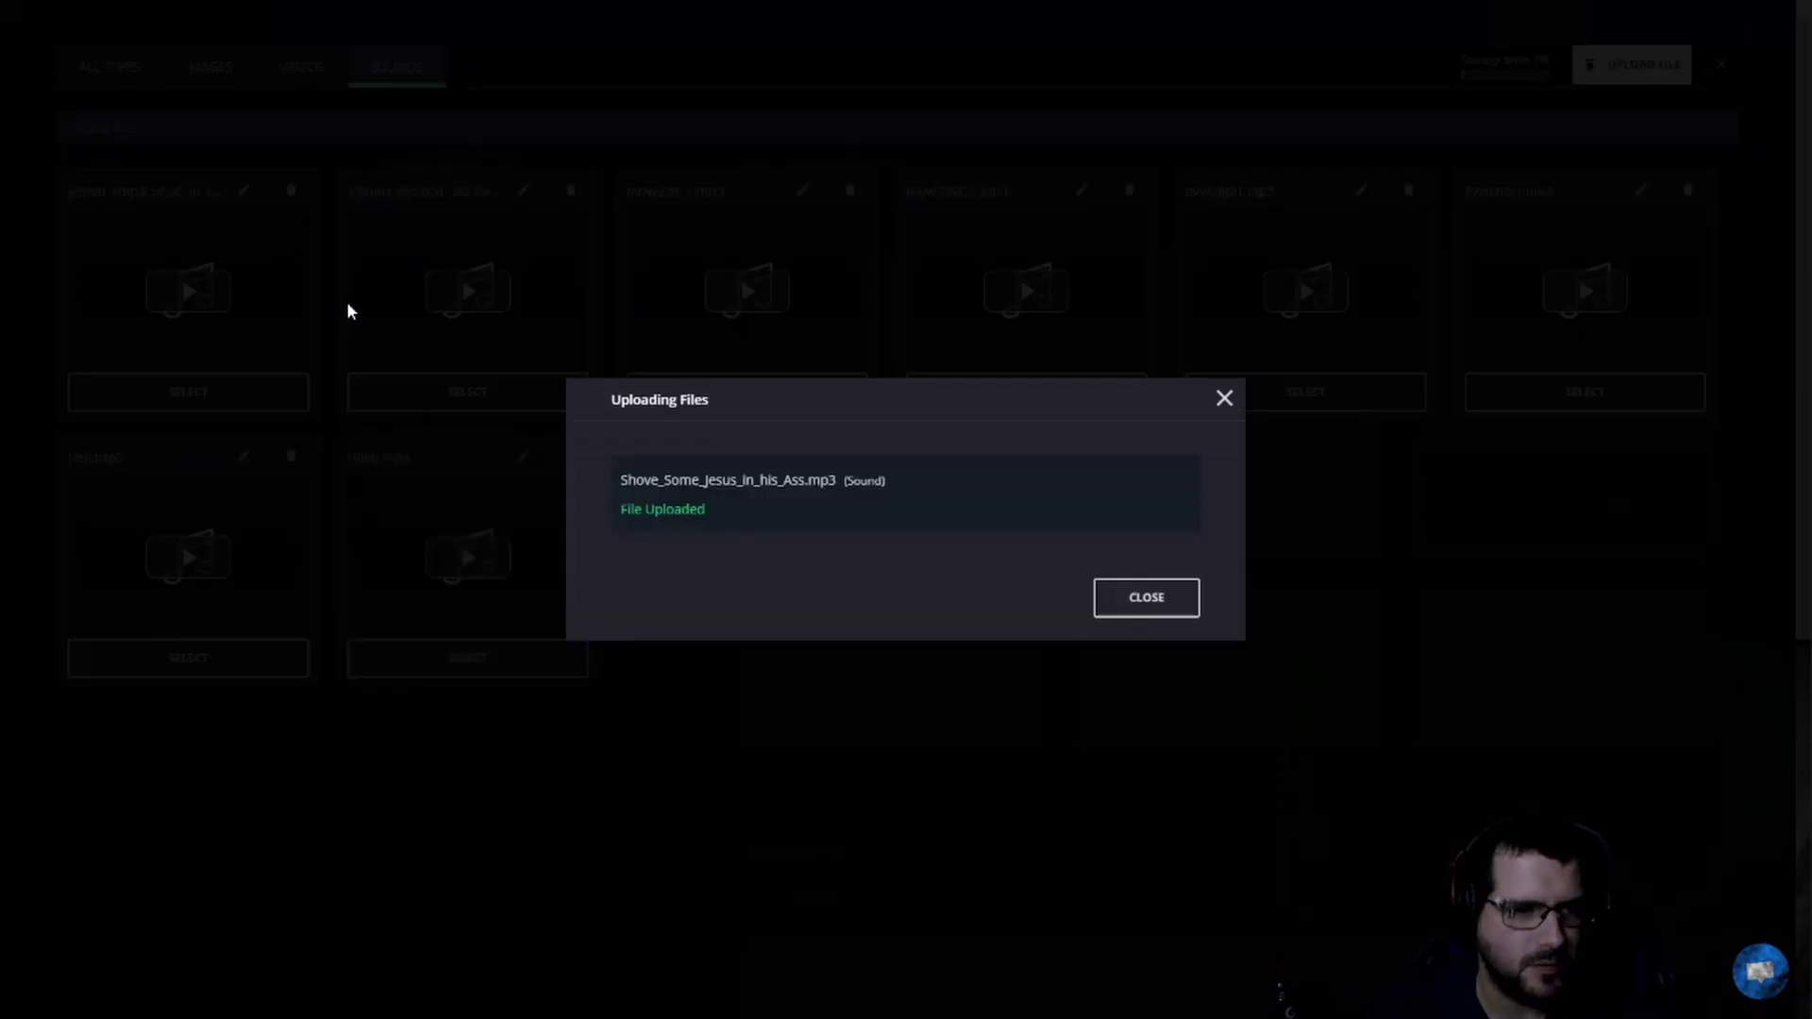
left_click(1121, 598)
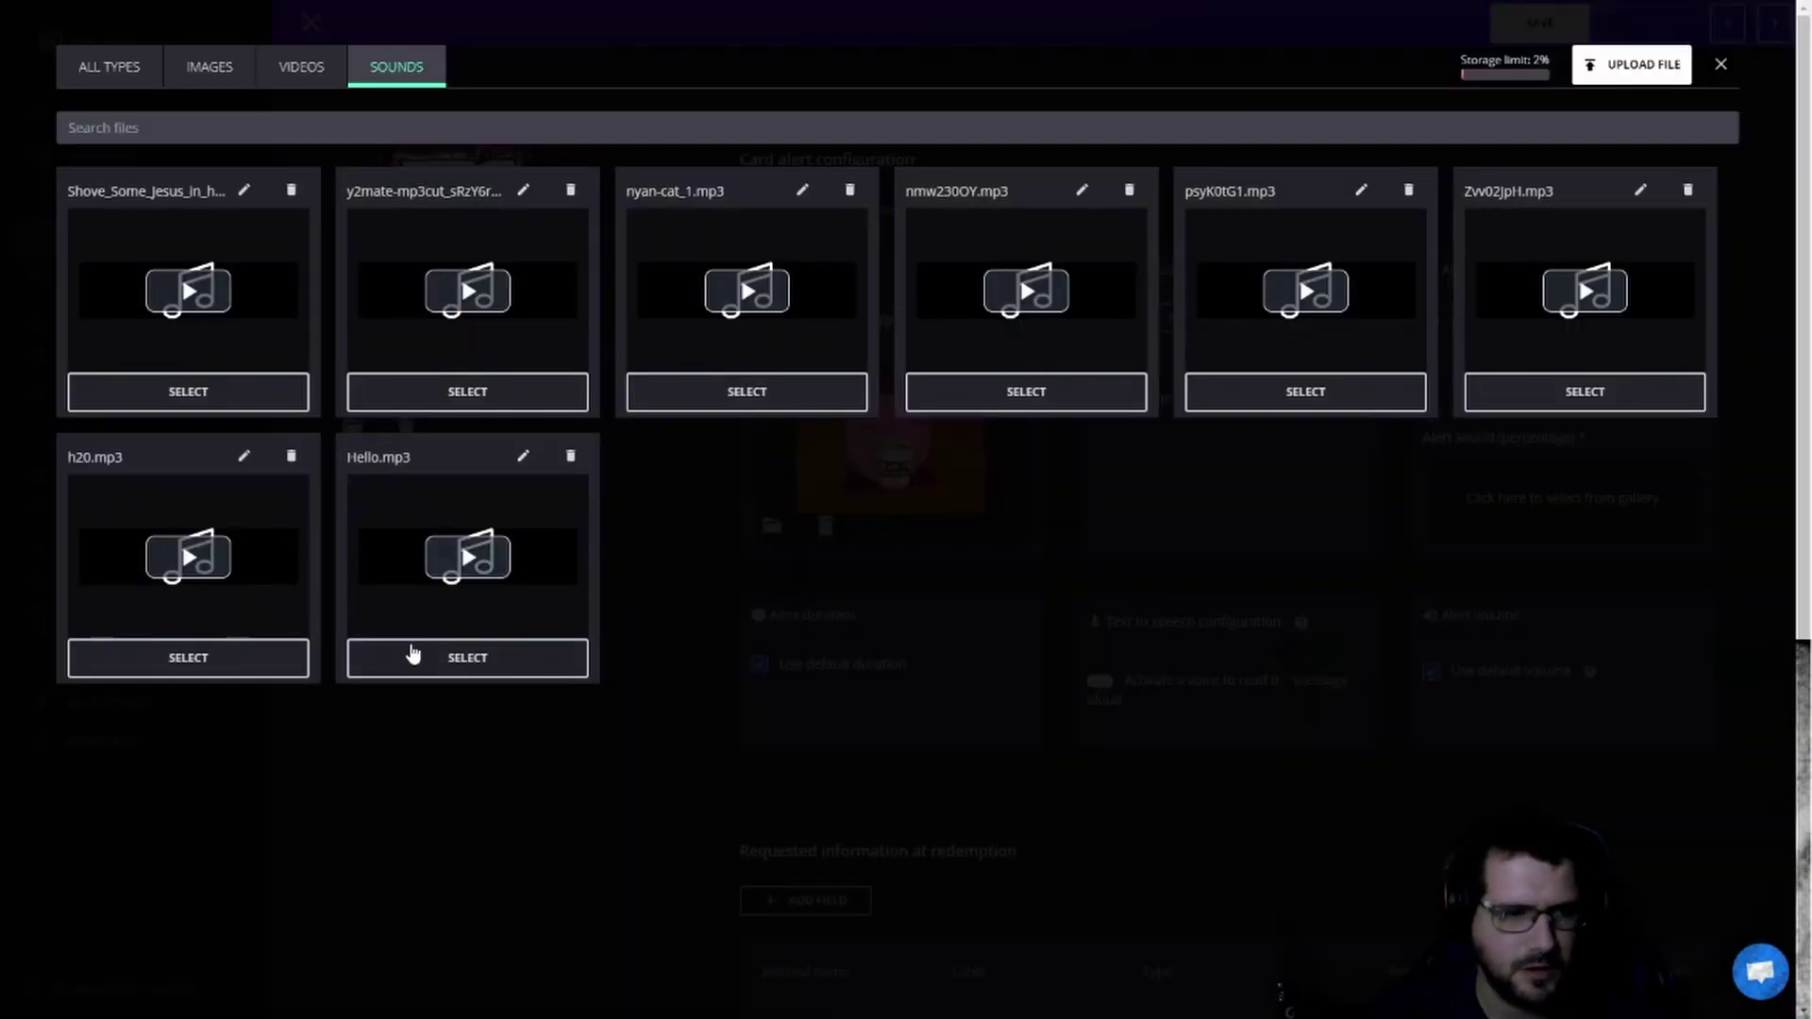
left_click(194, 391)
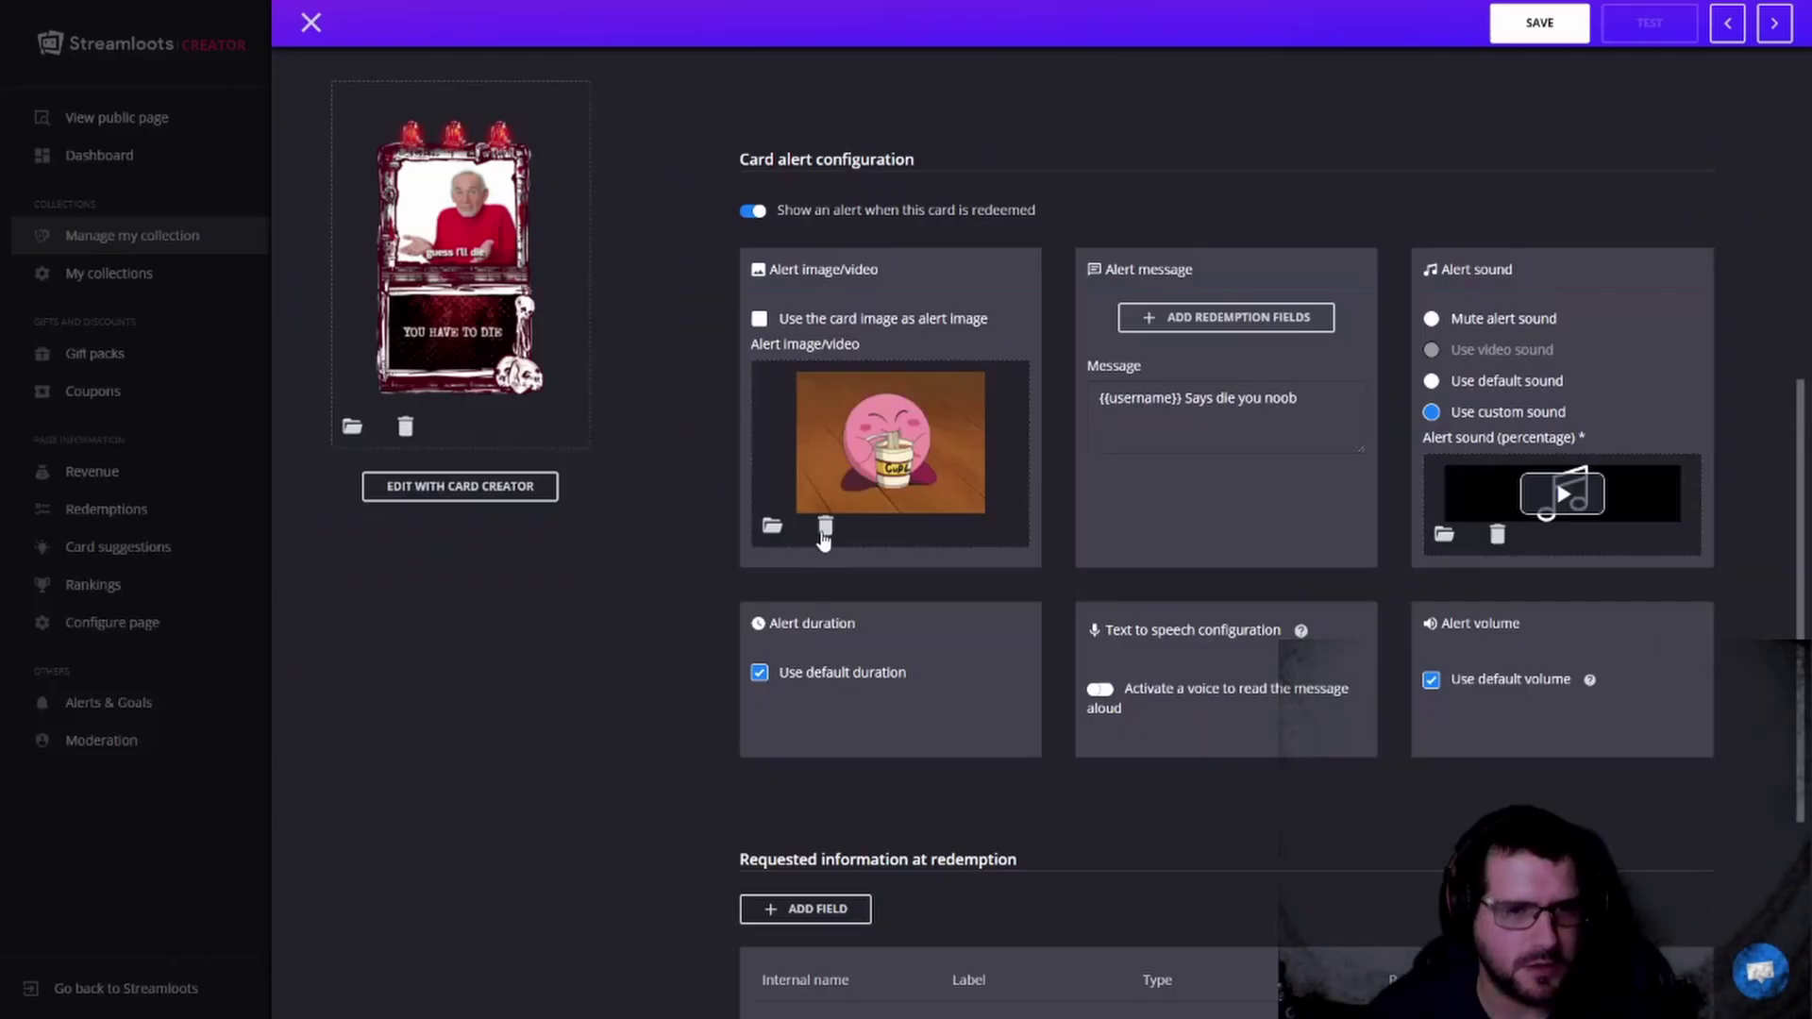
Step: Turn off the default alert duration and set the alert to last 15 seconds
left_click(759, 672)
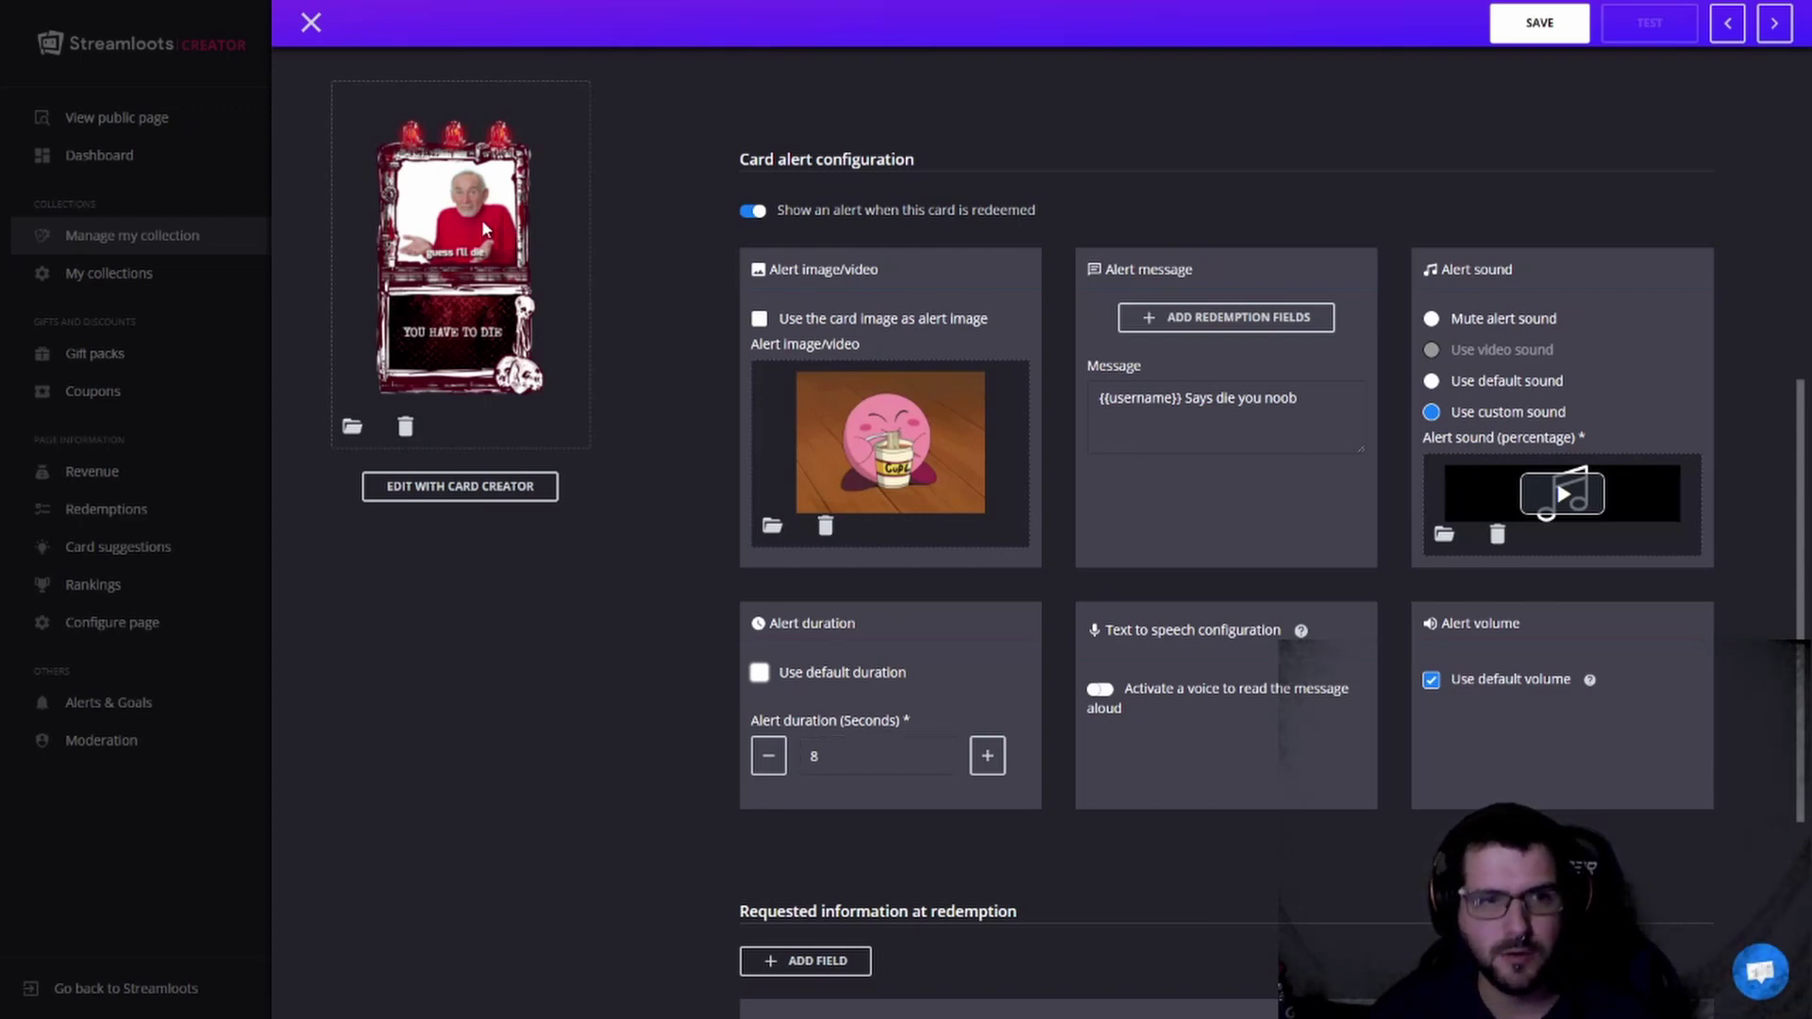
left_click_drag(833, 756, 755, 770)
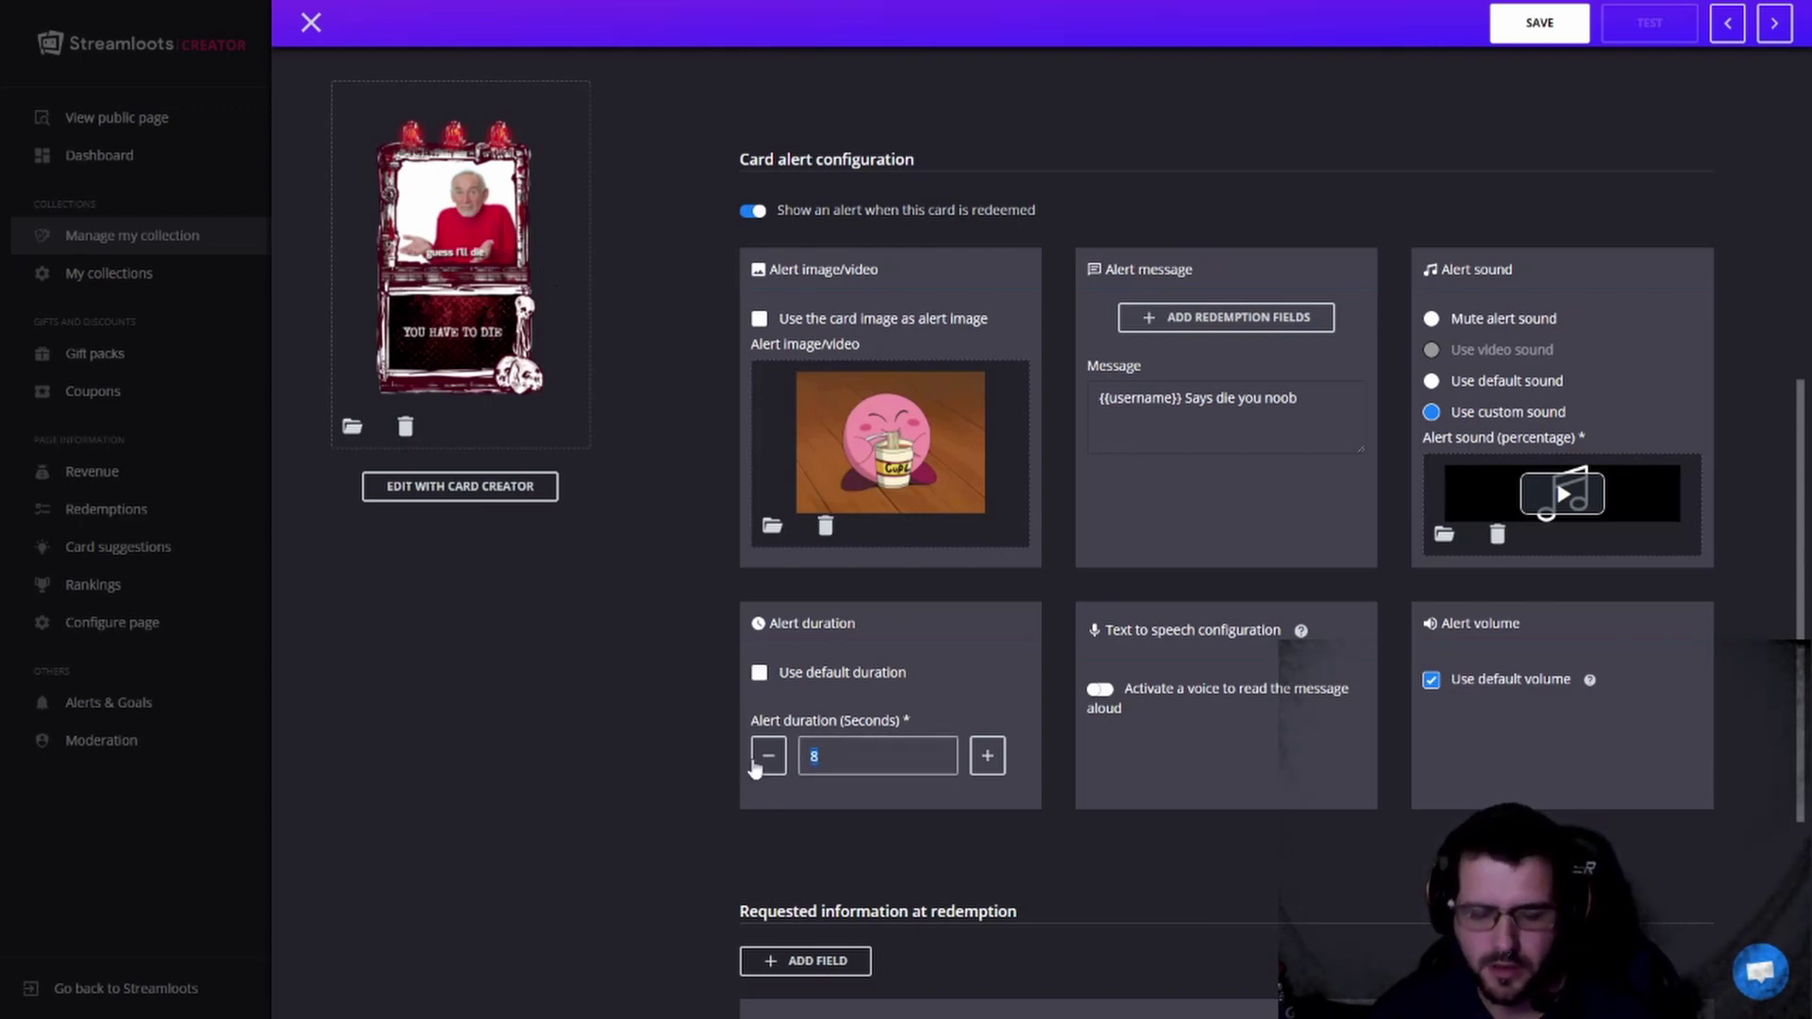
type("15")
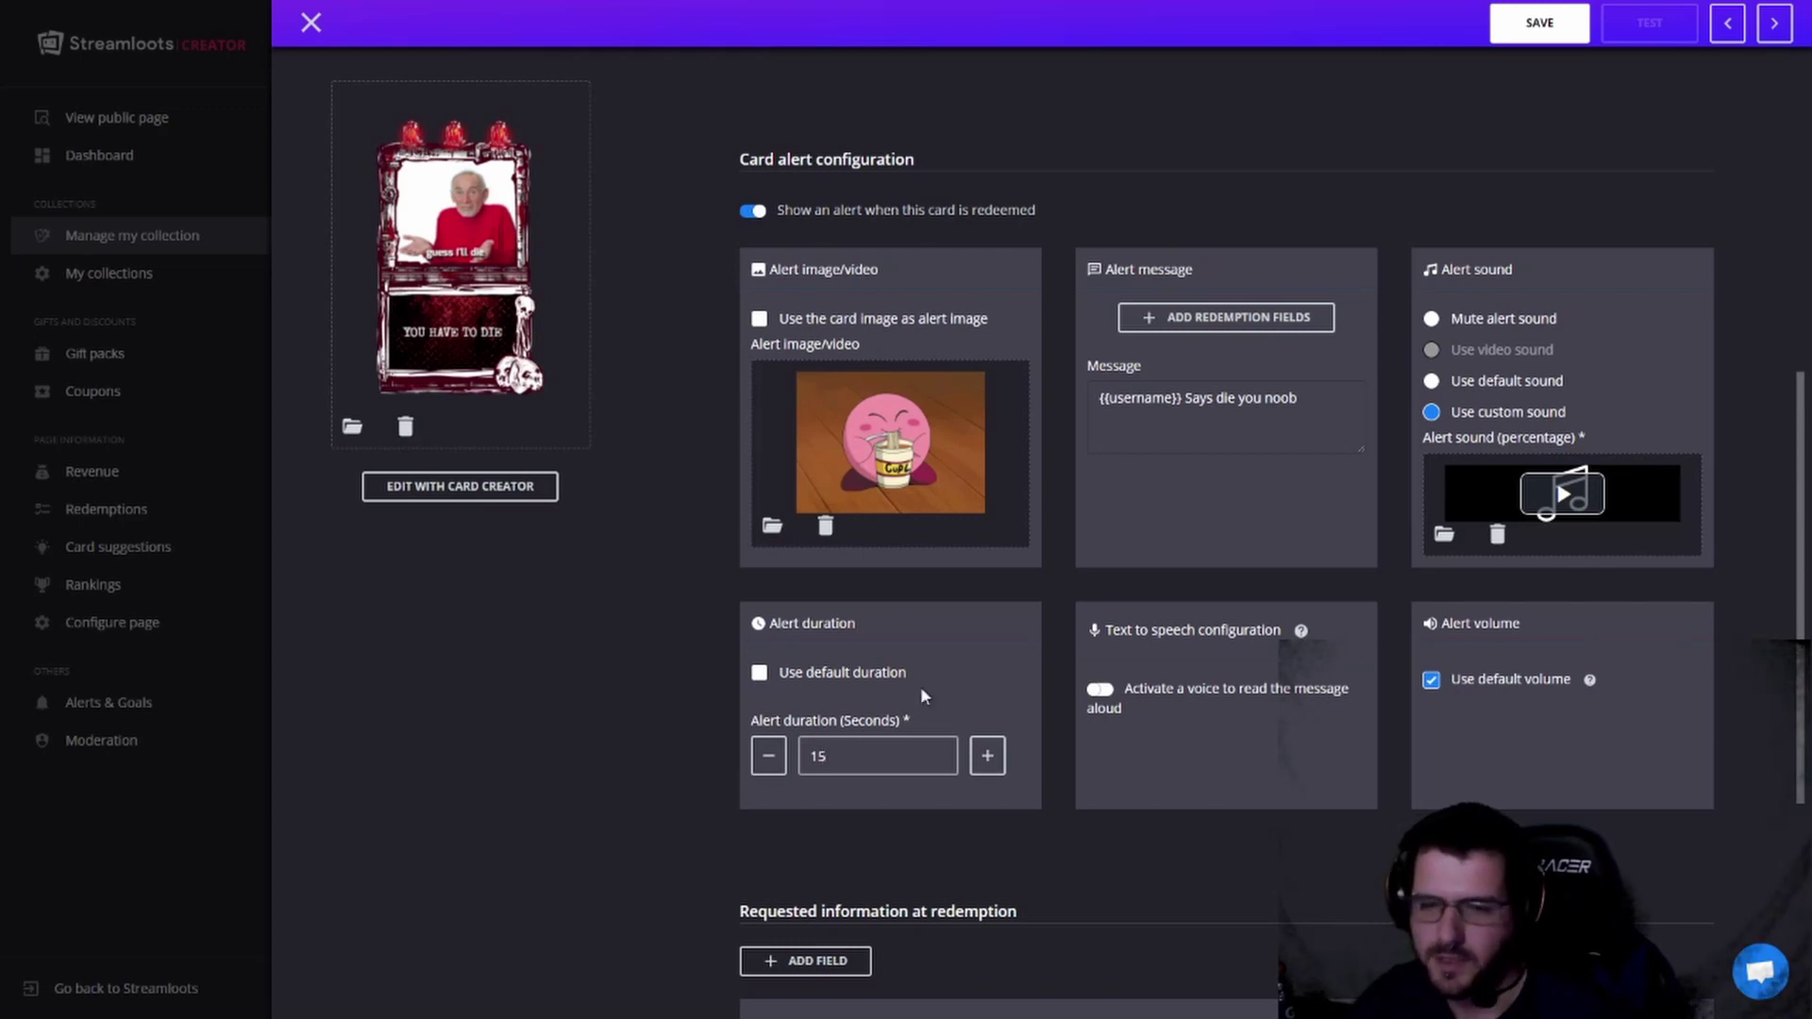
Step: Activate the voice that reads the alert message aloud, keeping the default voice and the default alert volume
left_click(1100, 690)
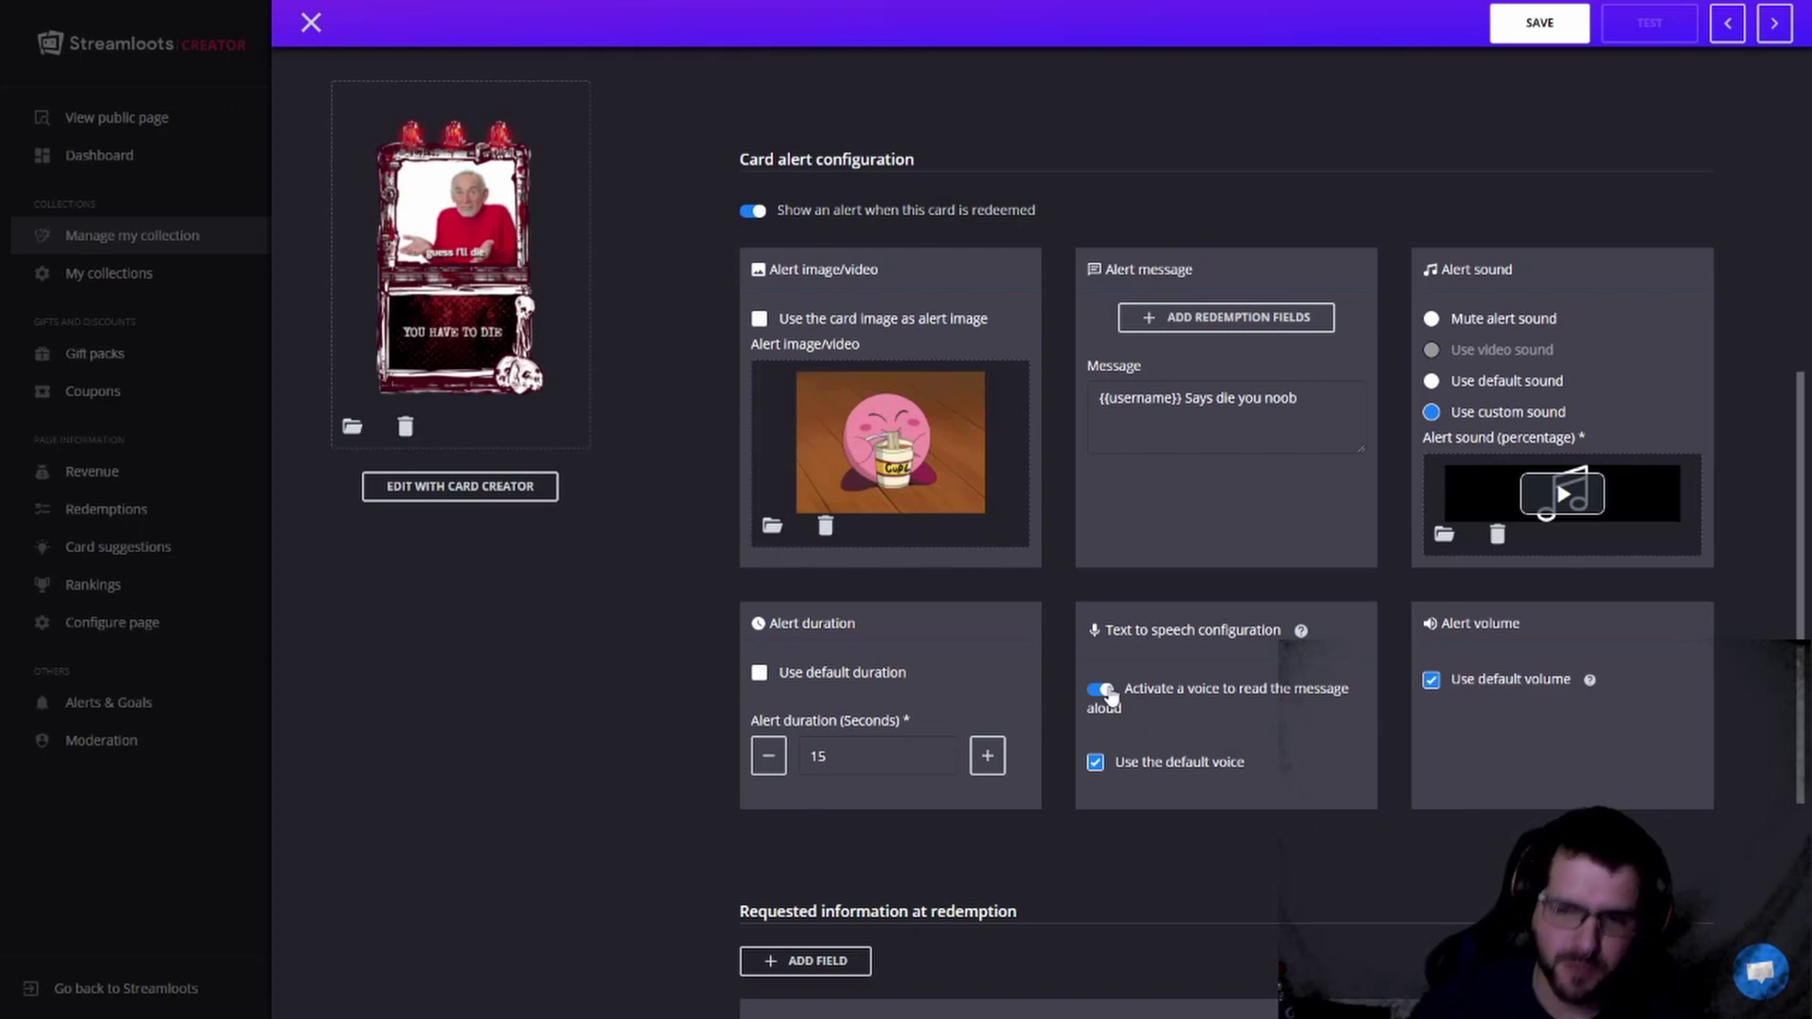
left_click(1432, 681)
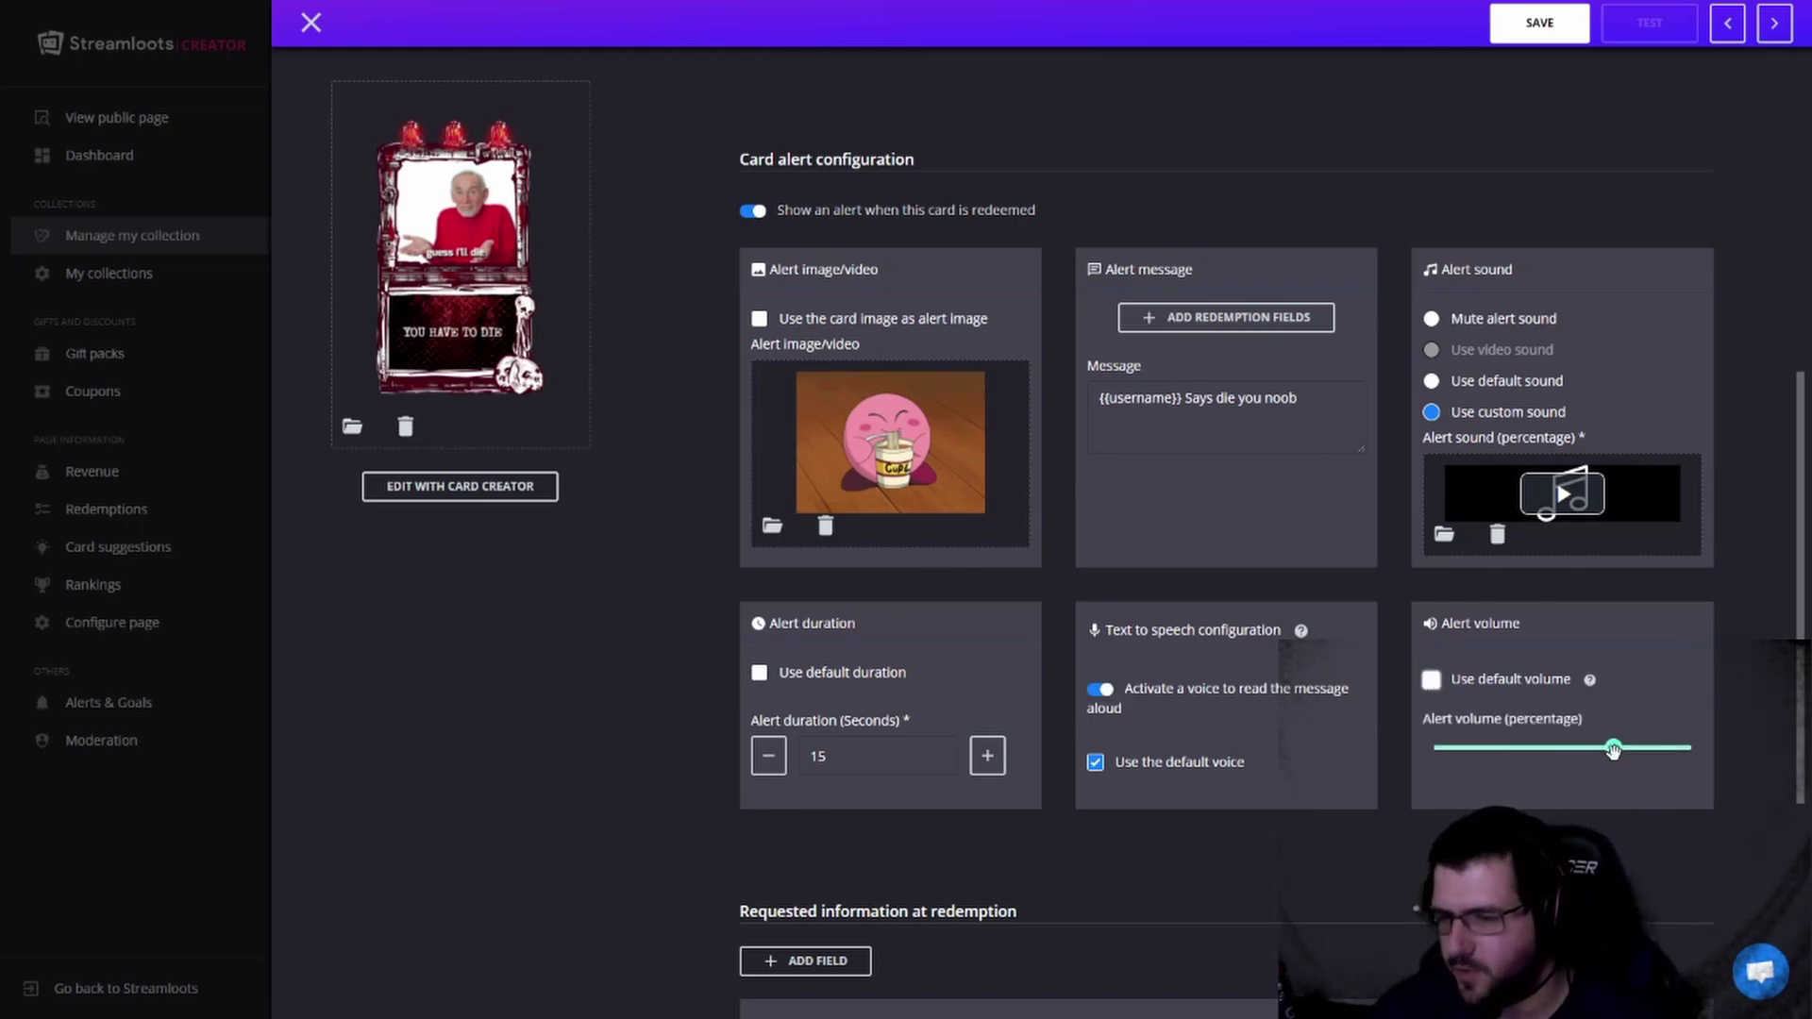
left_click(1432, 681)
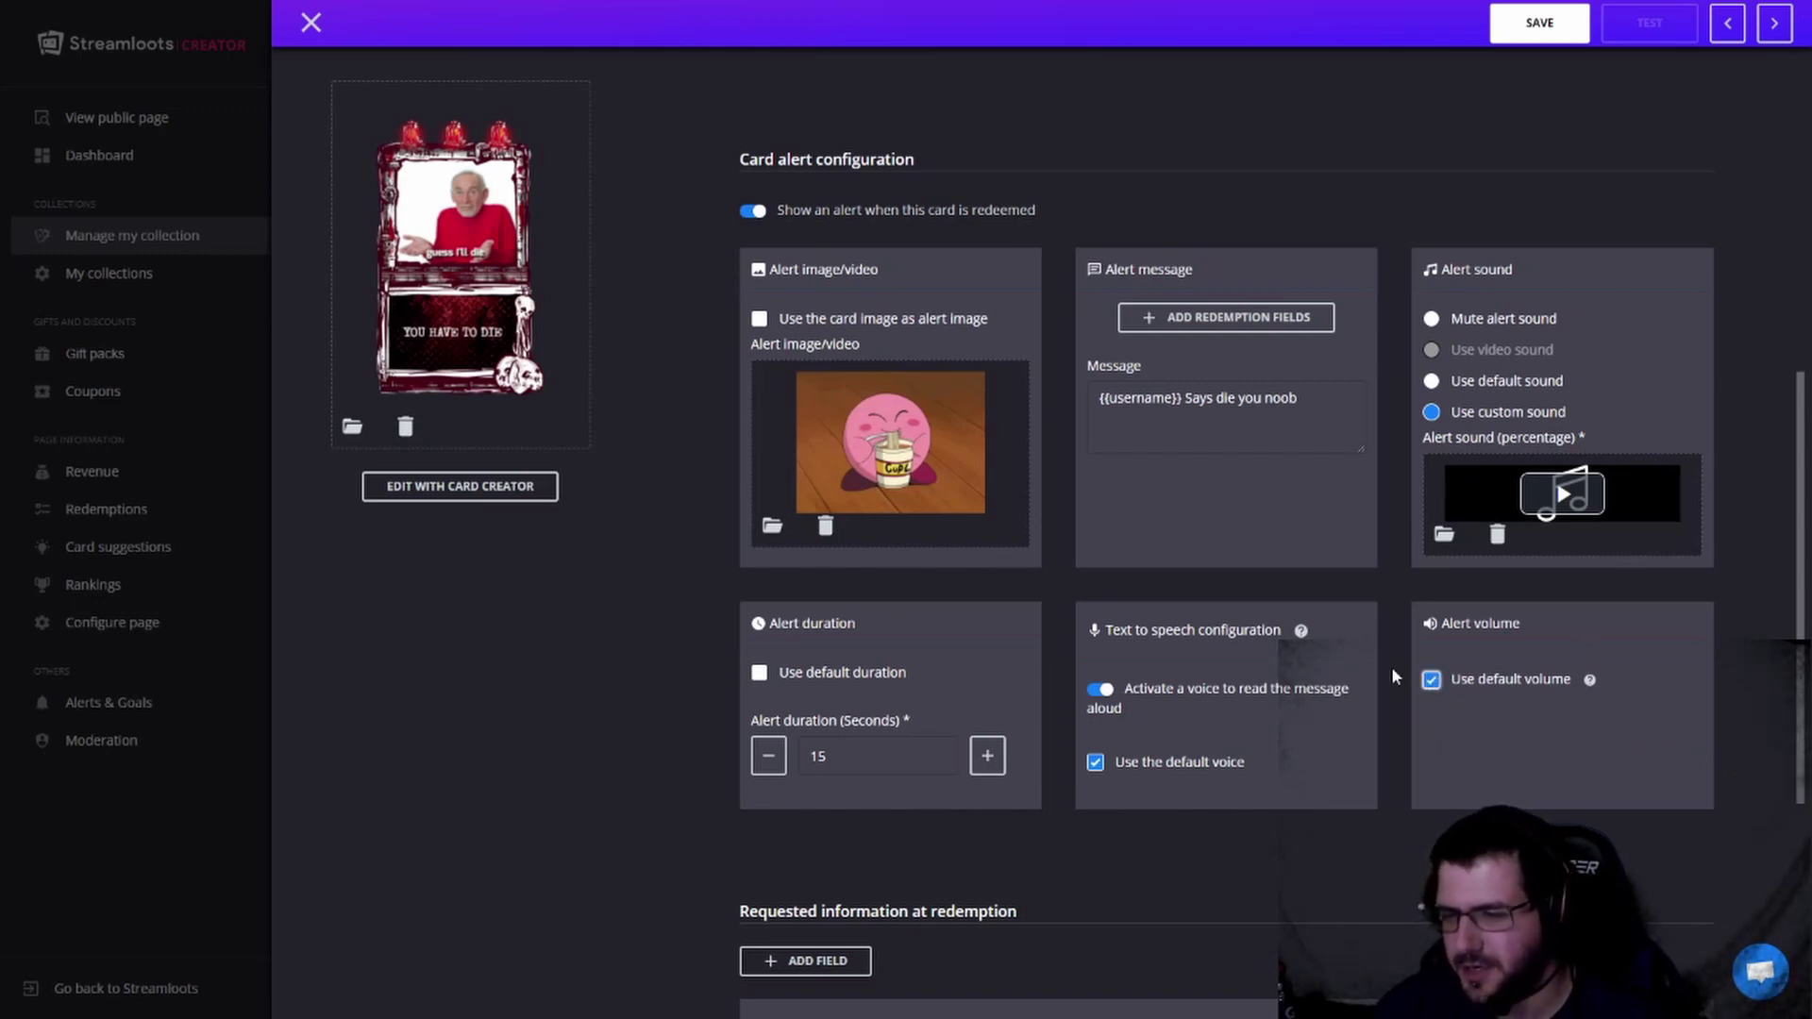
left_click(1432, 680)
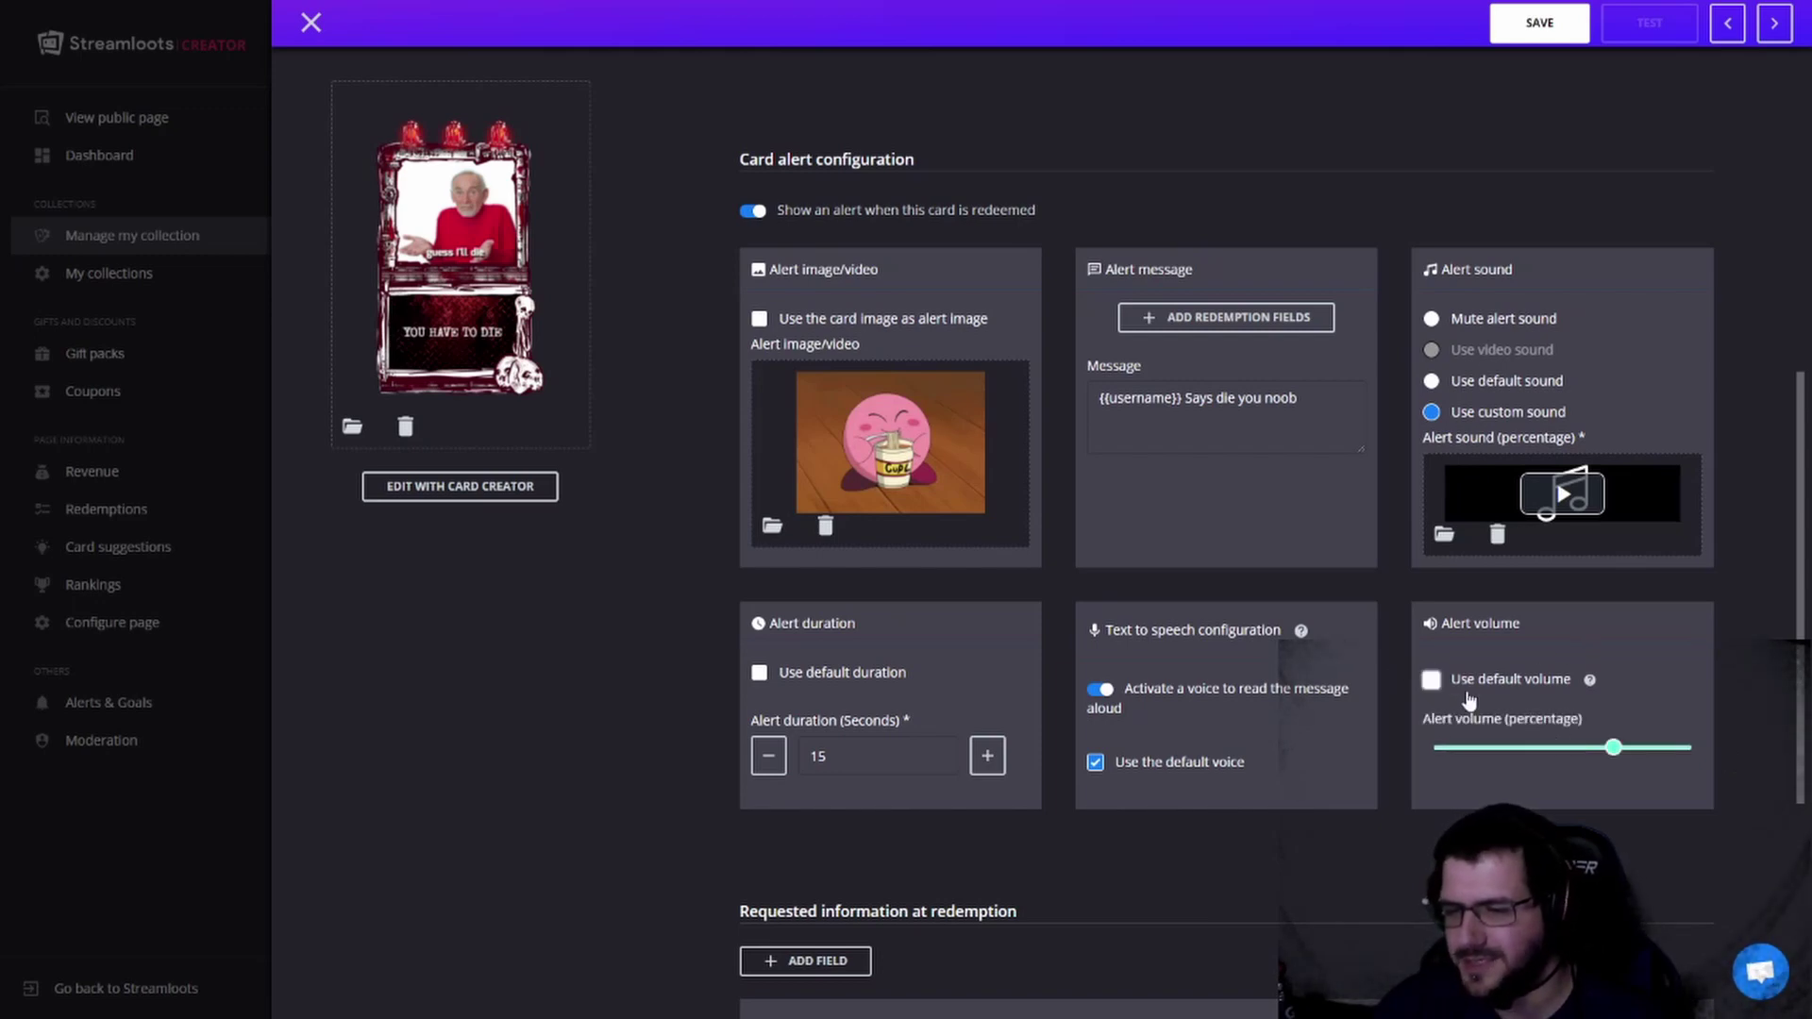
left_click(1431, 681)
Step: Add a new Message field to the information requested at redemption and delete the original message field
scroll(1254, 651, "down", 4)
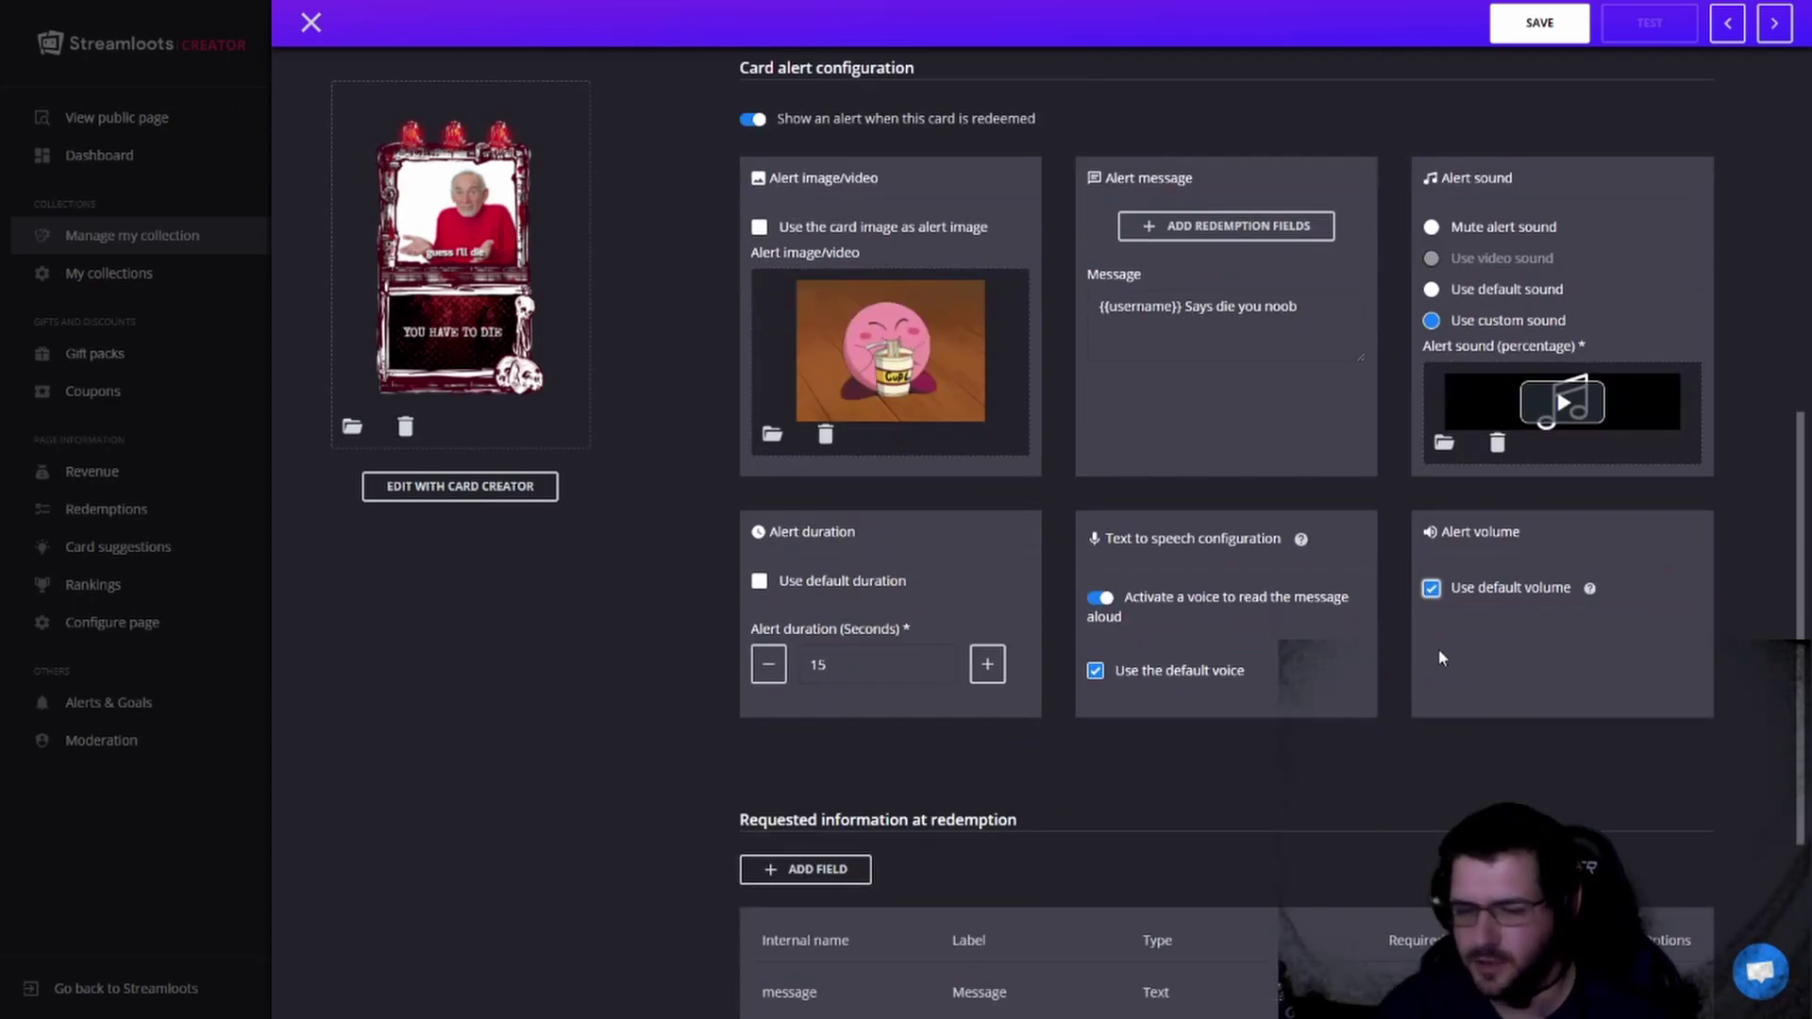
scroll(1253, 652, "down", 2)
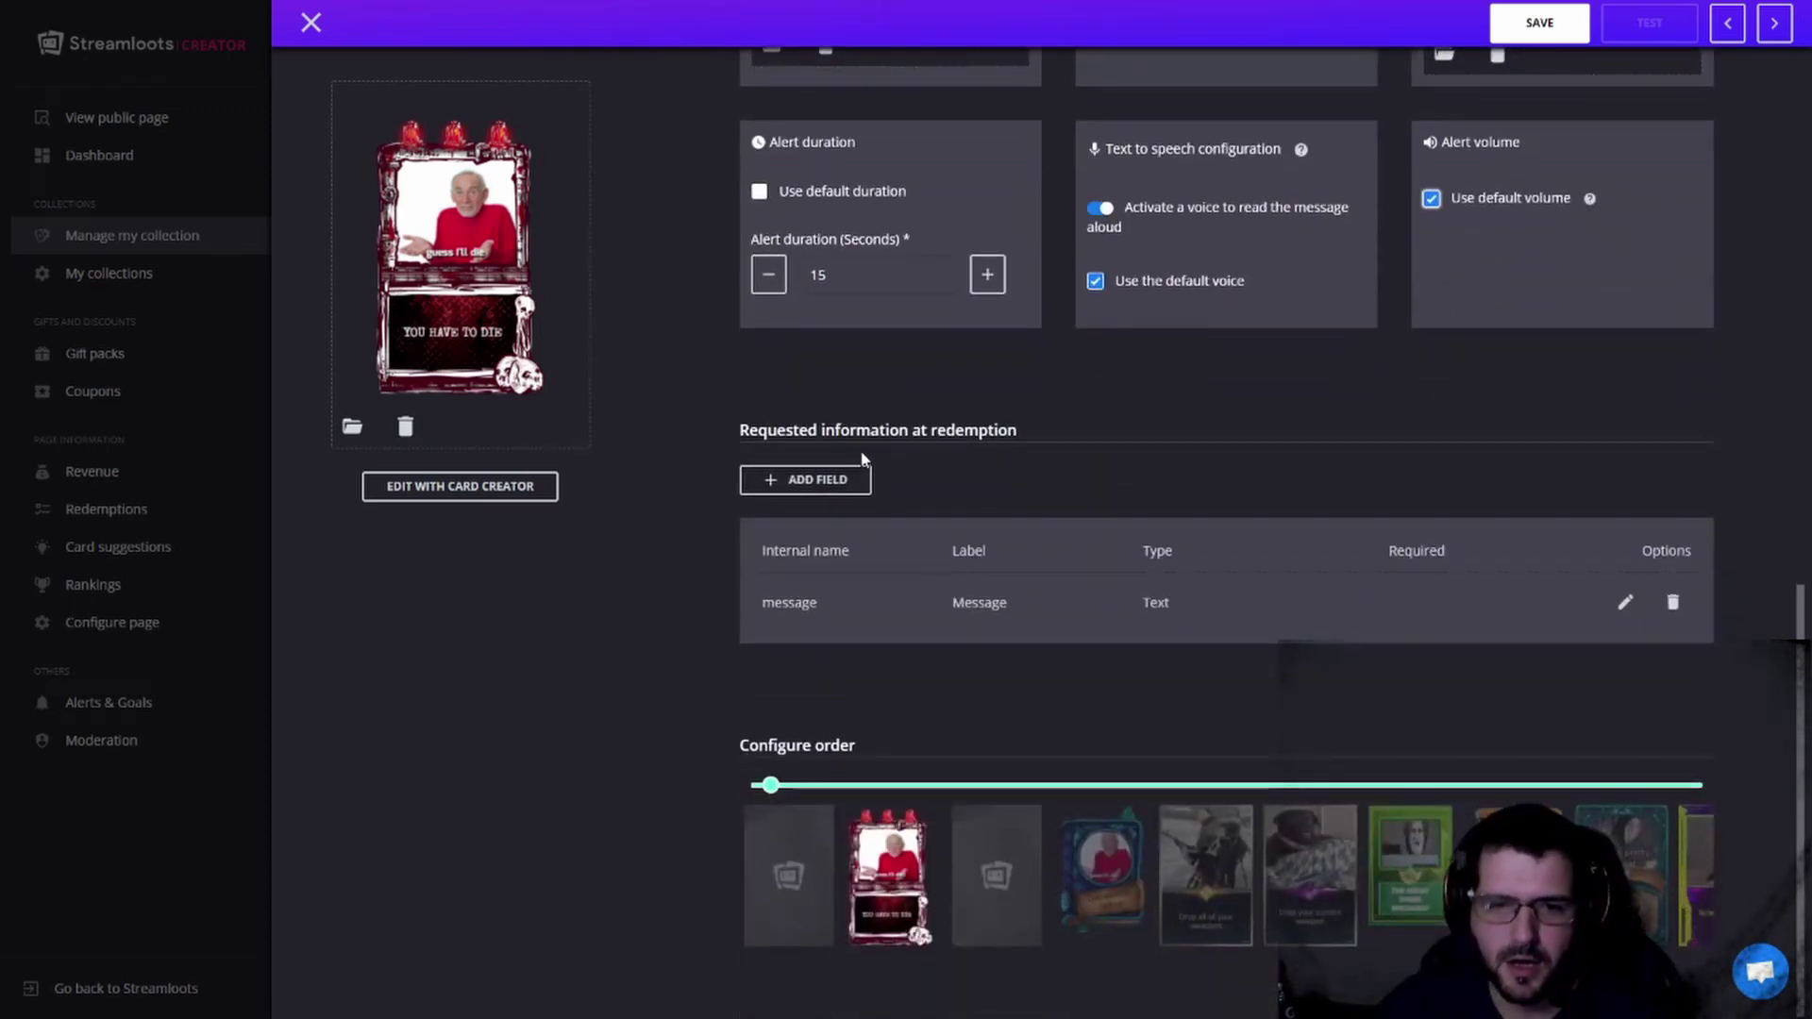
left_click(807, 481)
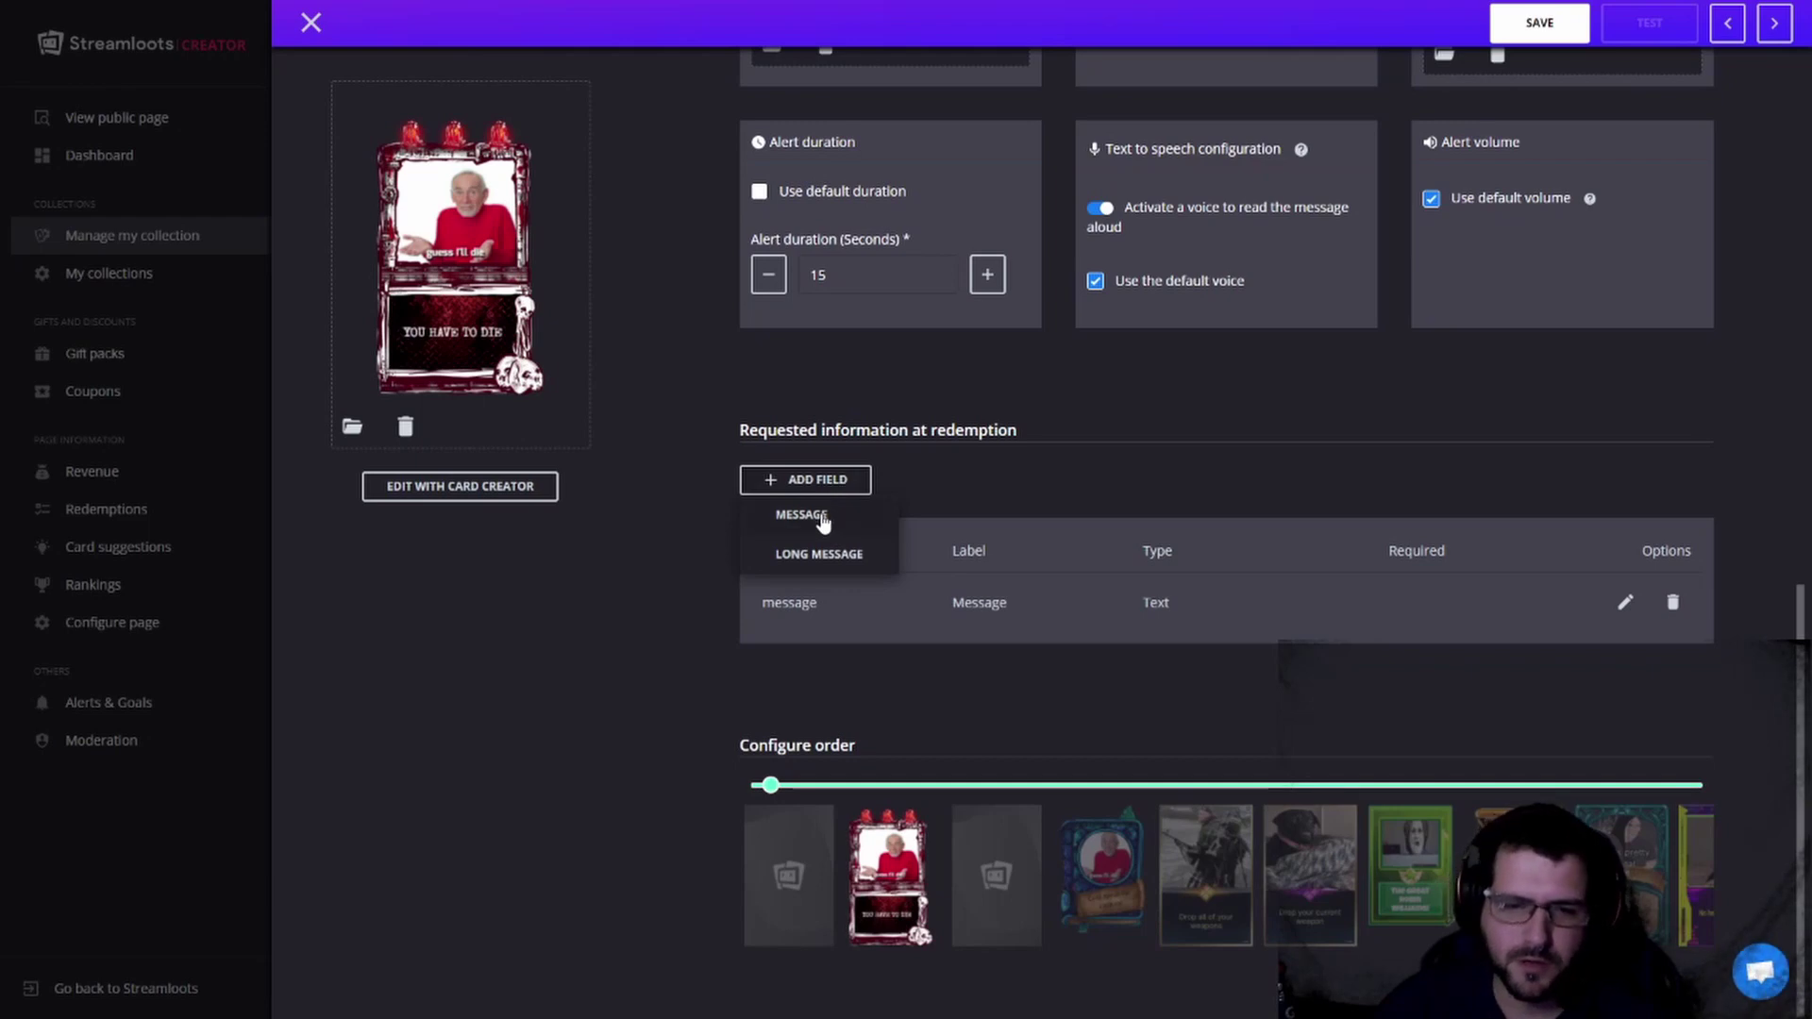
left_click(819, 517)
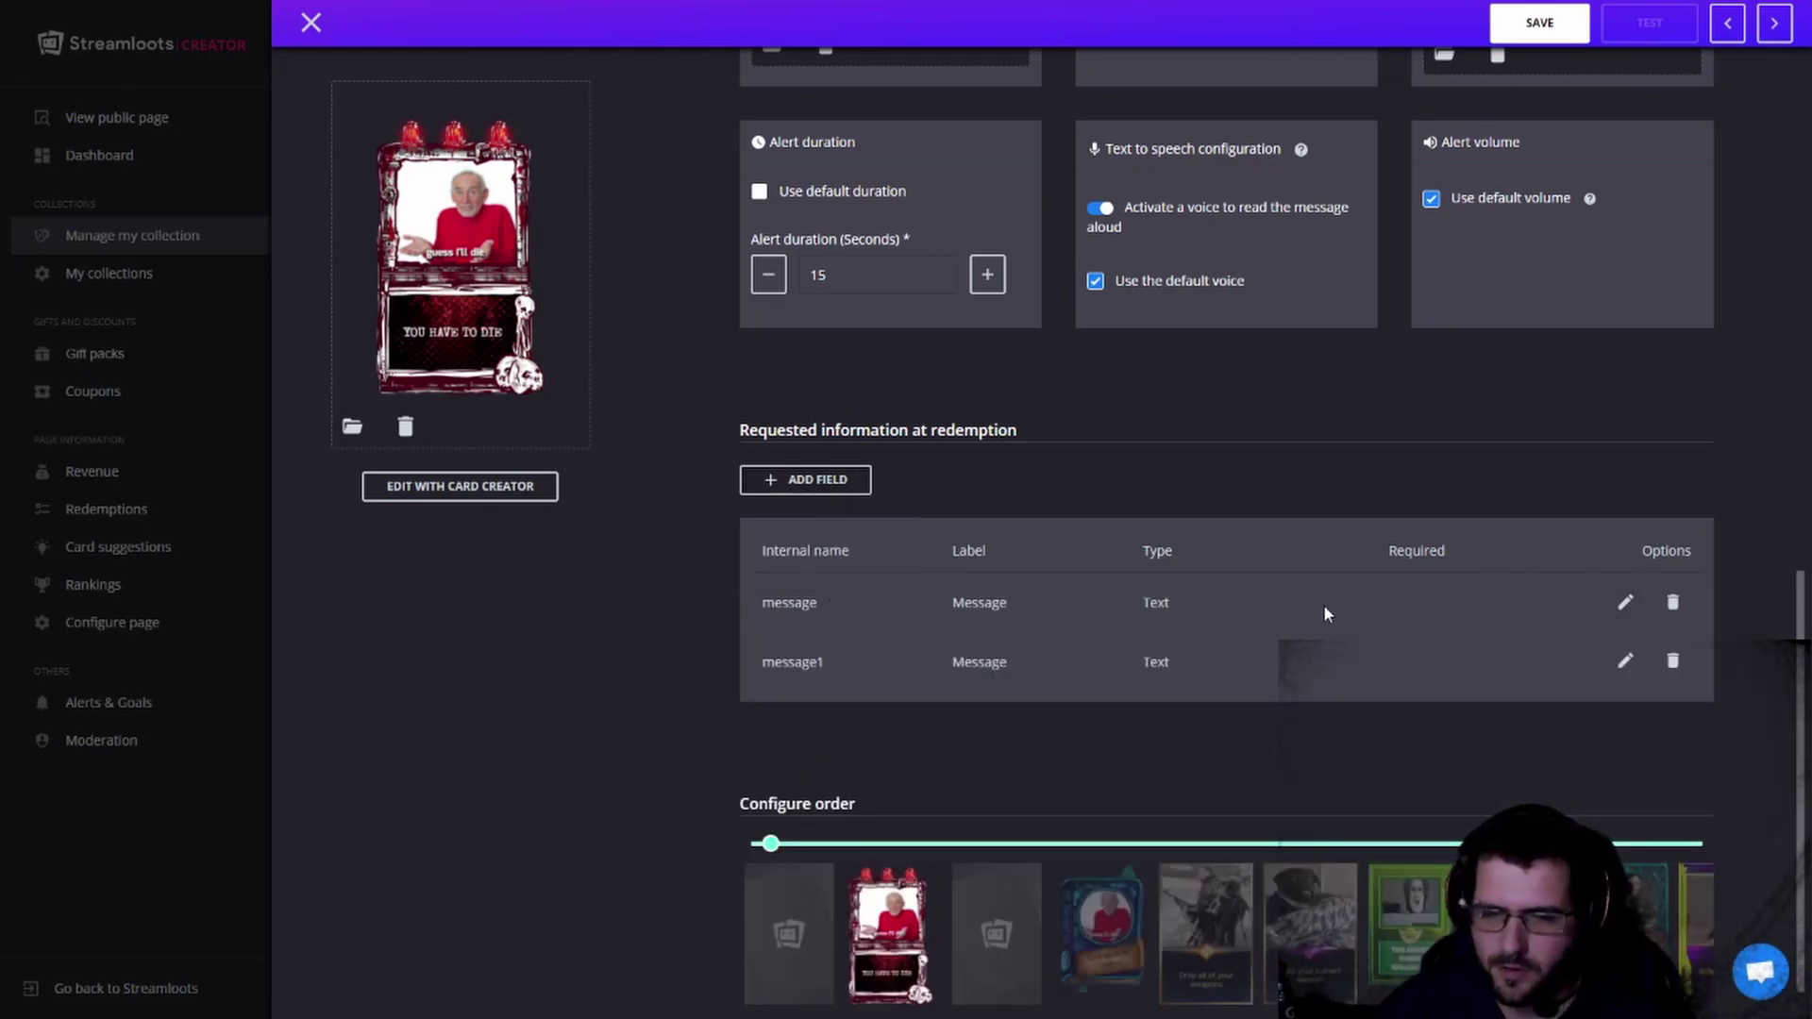
left_click(1675, 603)
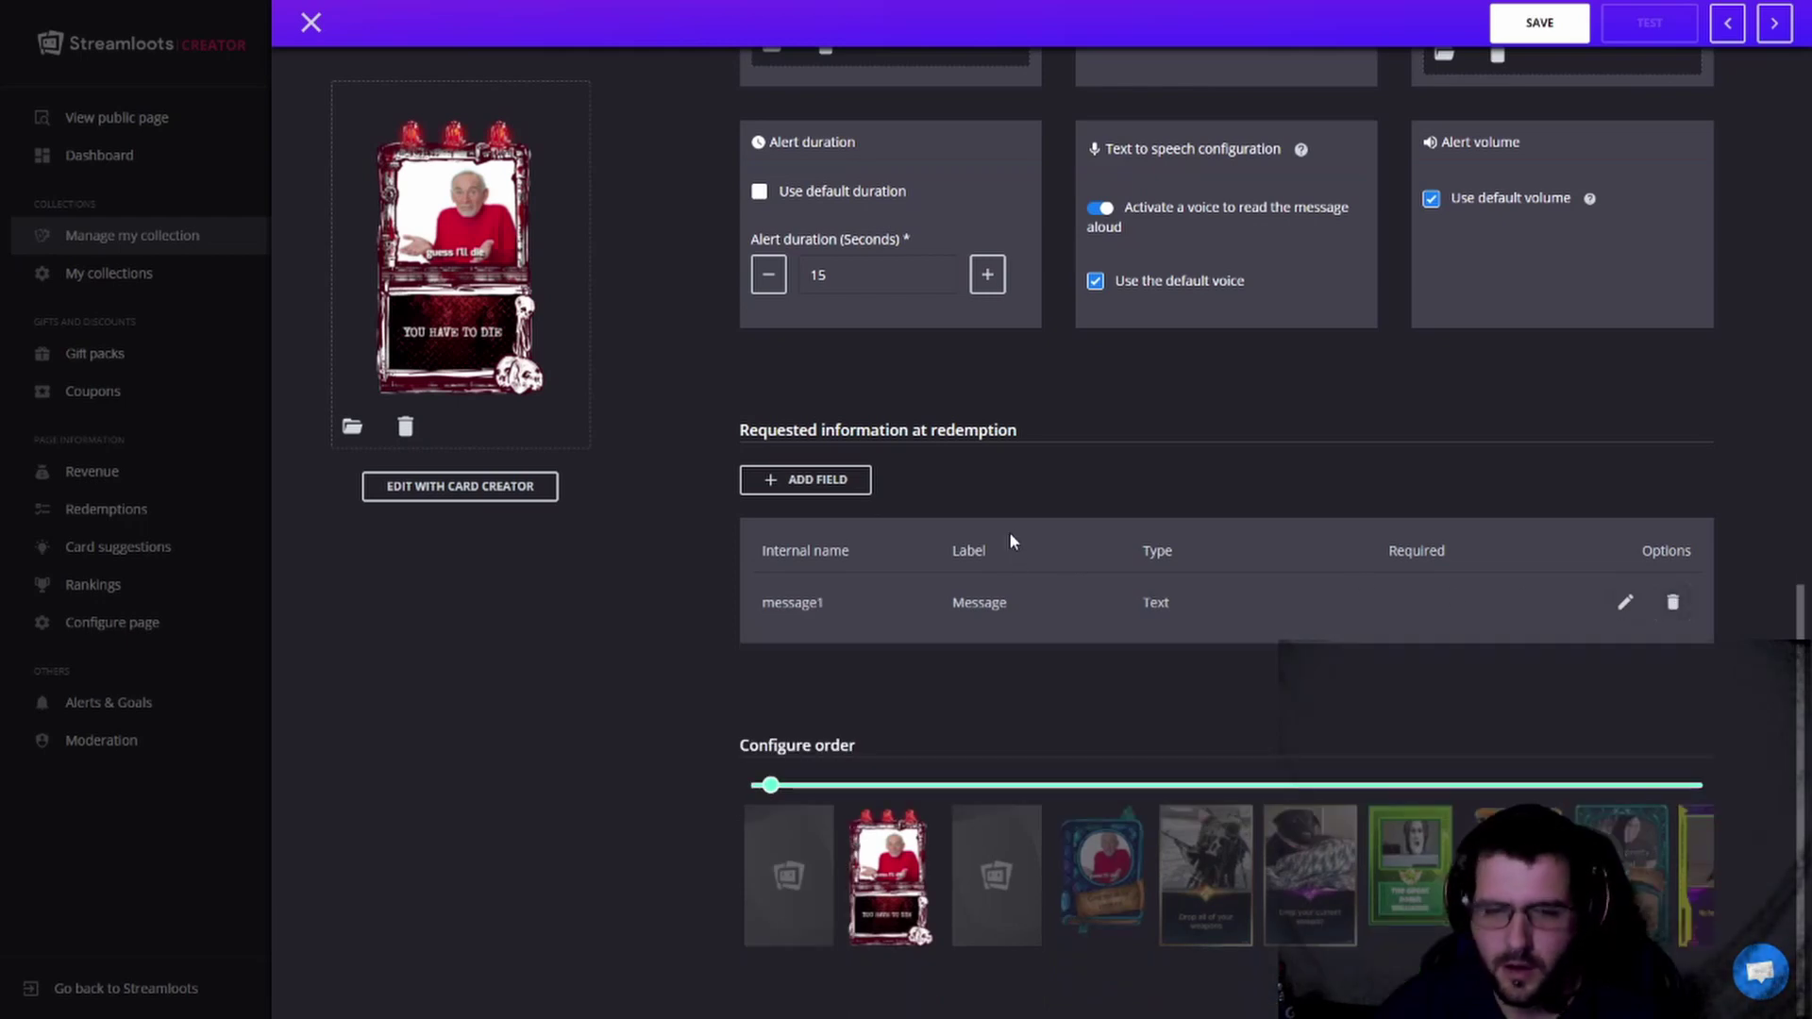
Step: Review the card alert settings and the {{username}} placeholder in the alert message against the requested redemption field
scroll(1012, 538, "up", 6)
scroll(1064, 893, "down", 3)
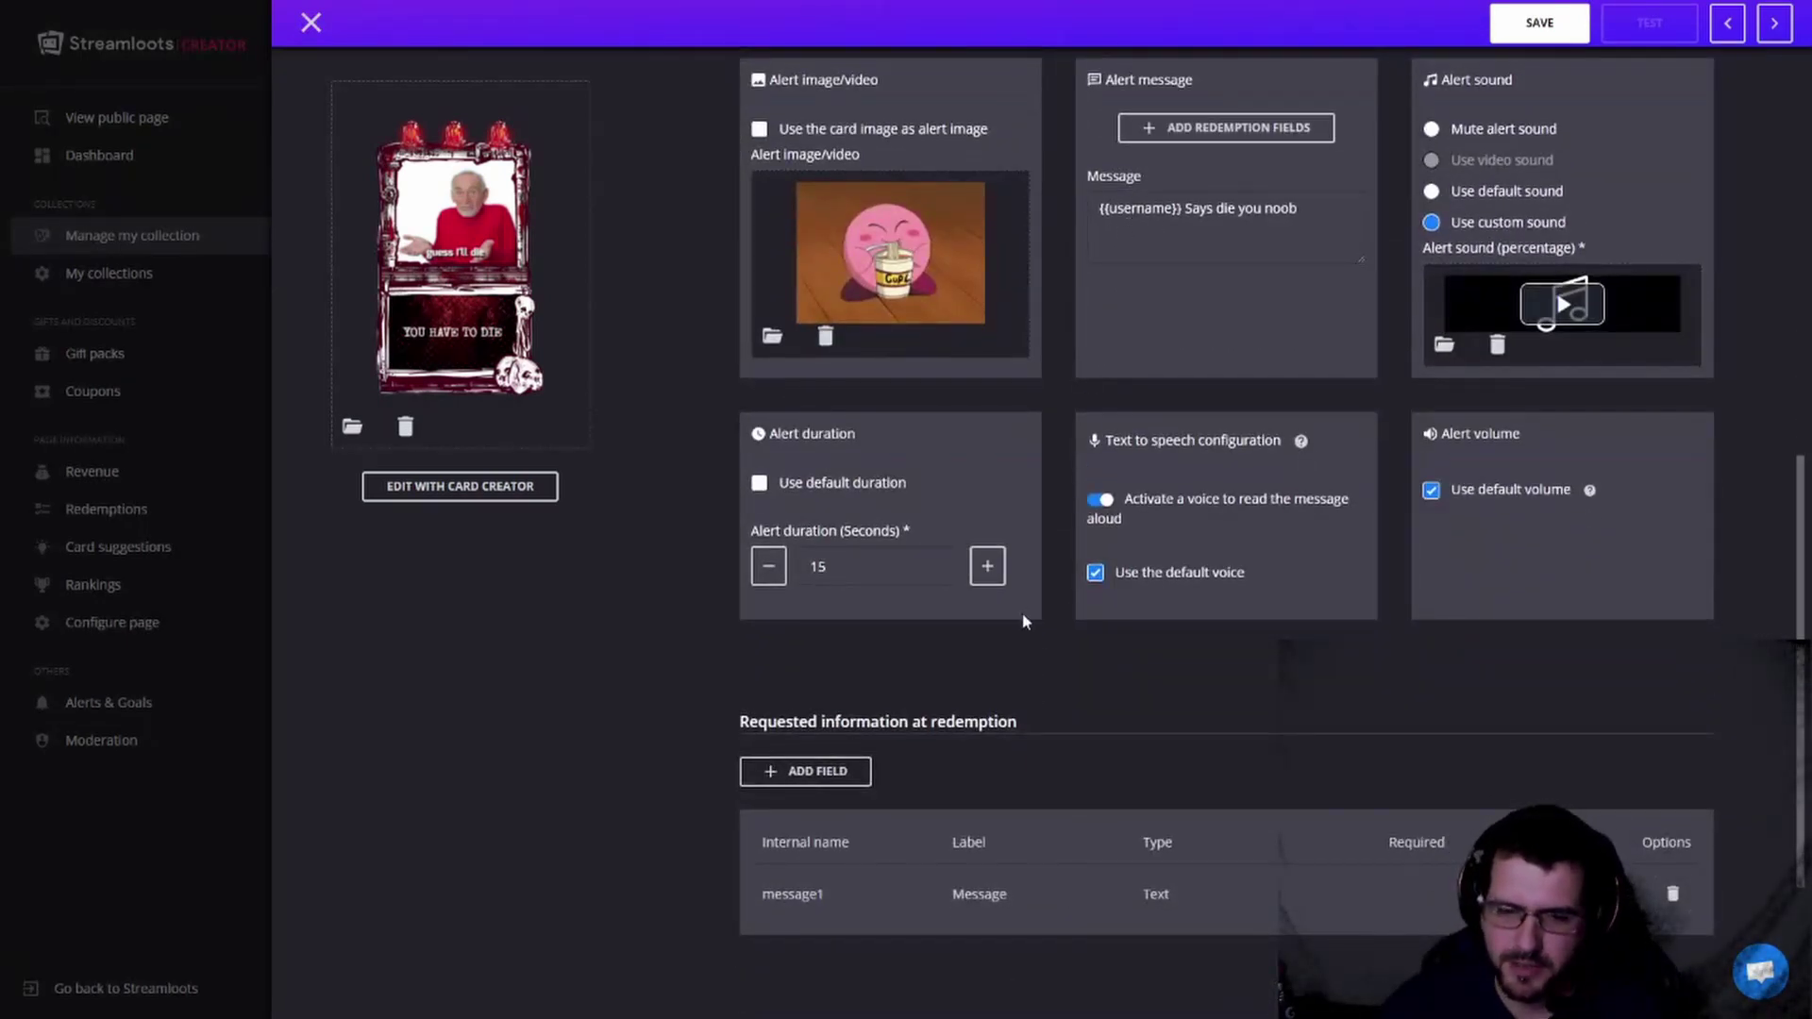
scroll(1023, 619, "down", 3)
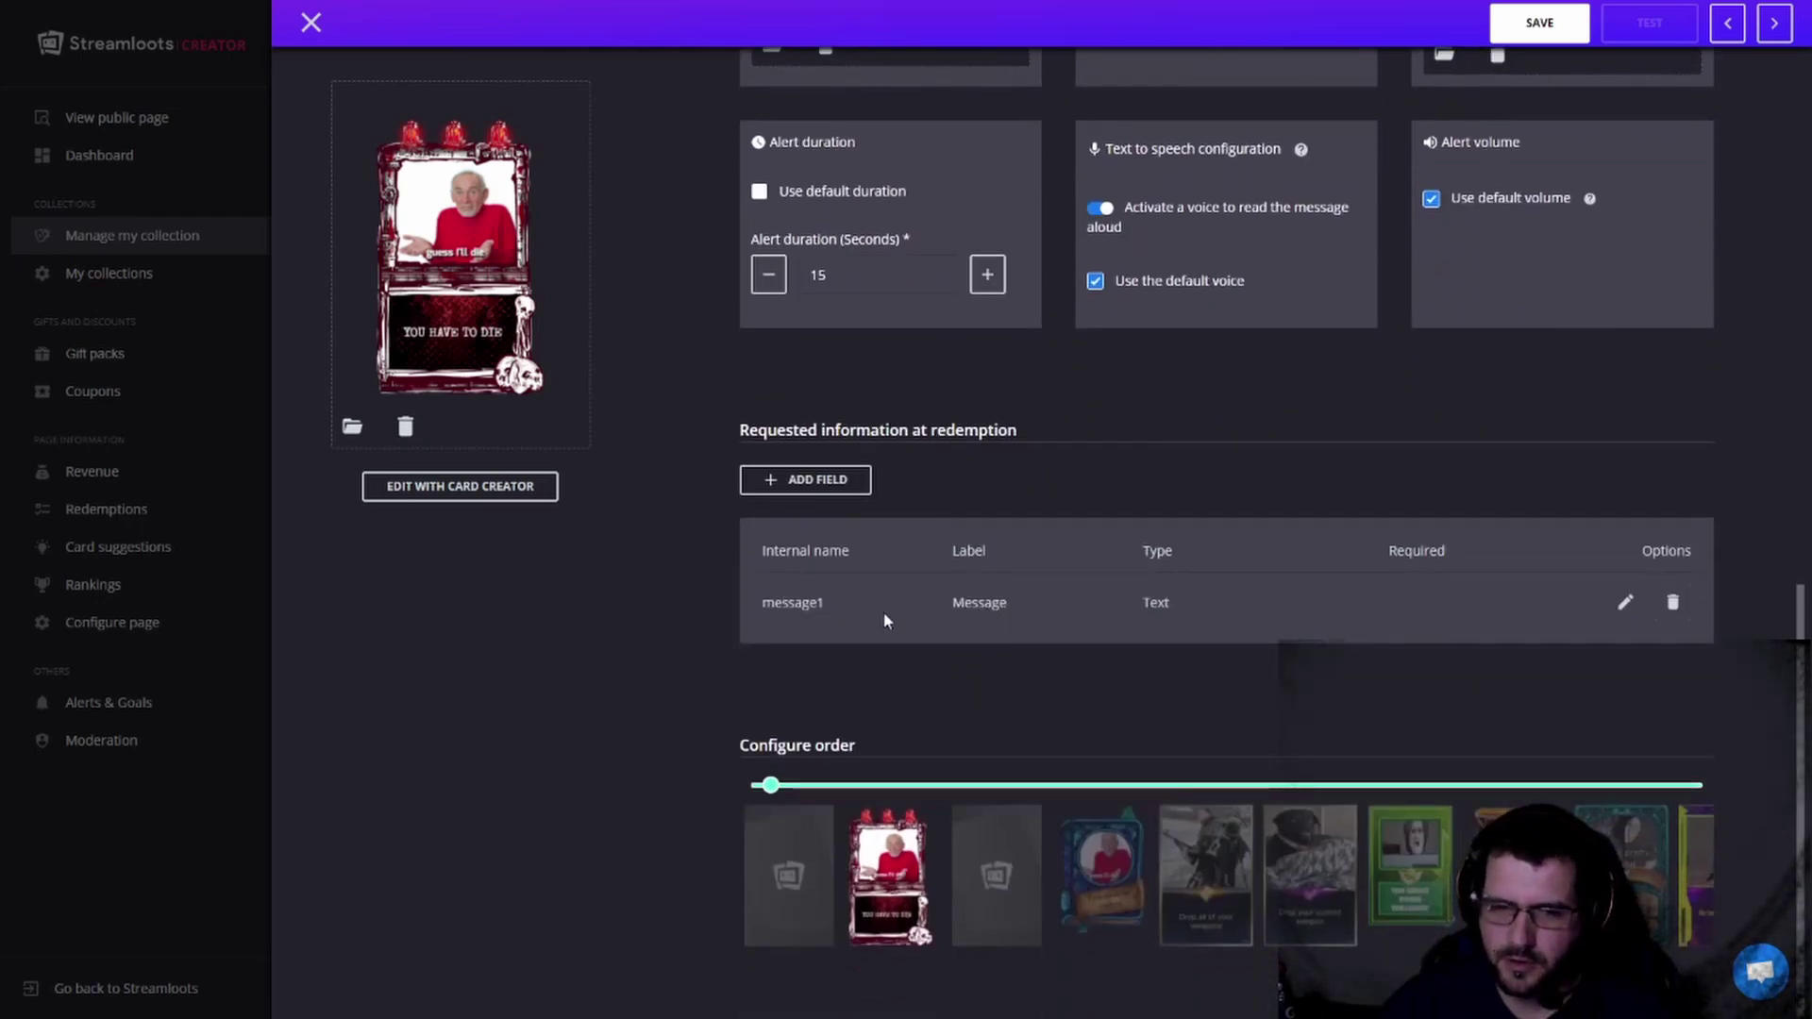
scroll(1463, 594, "up", 2)
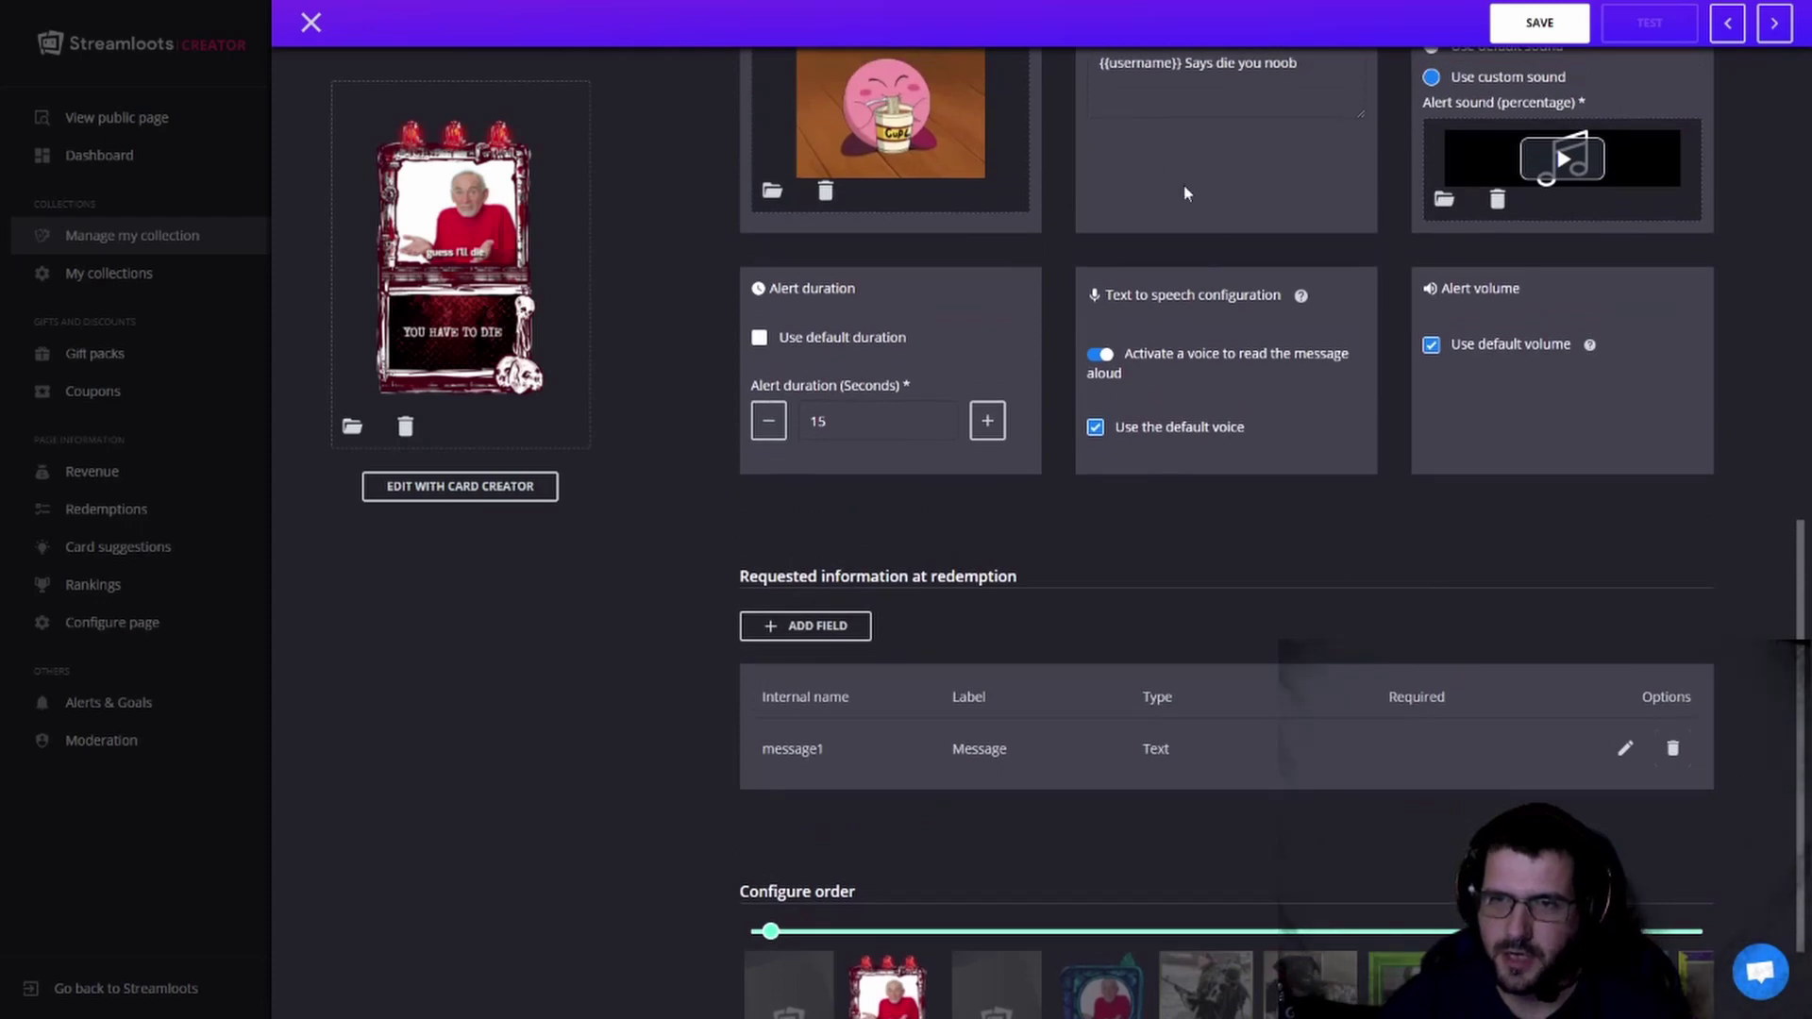
scroll(1101, 64, "up", 2)
left_click_drag(1101, 196, 1150, 214)
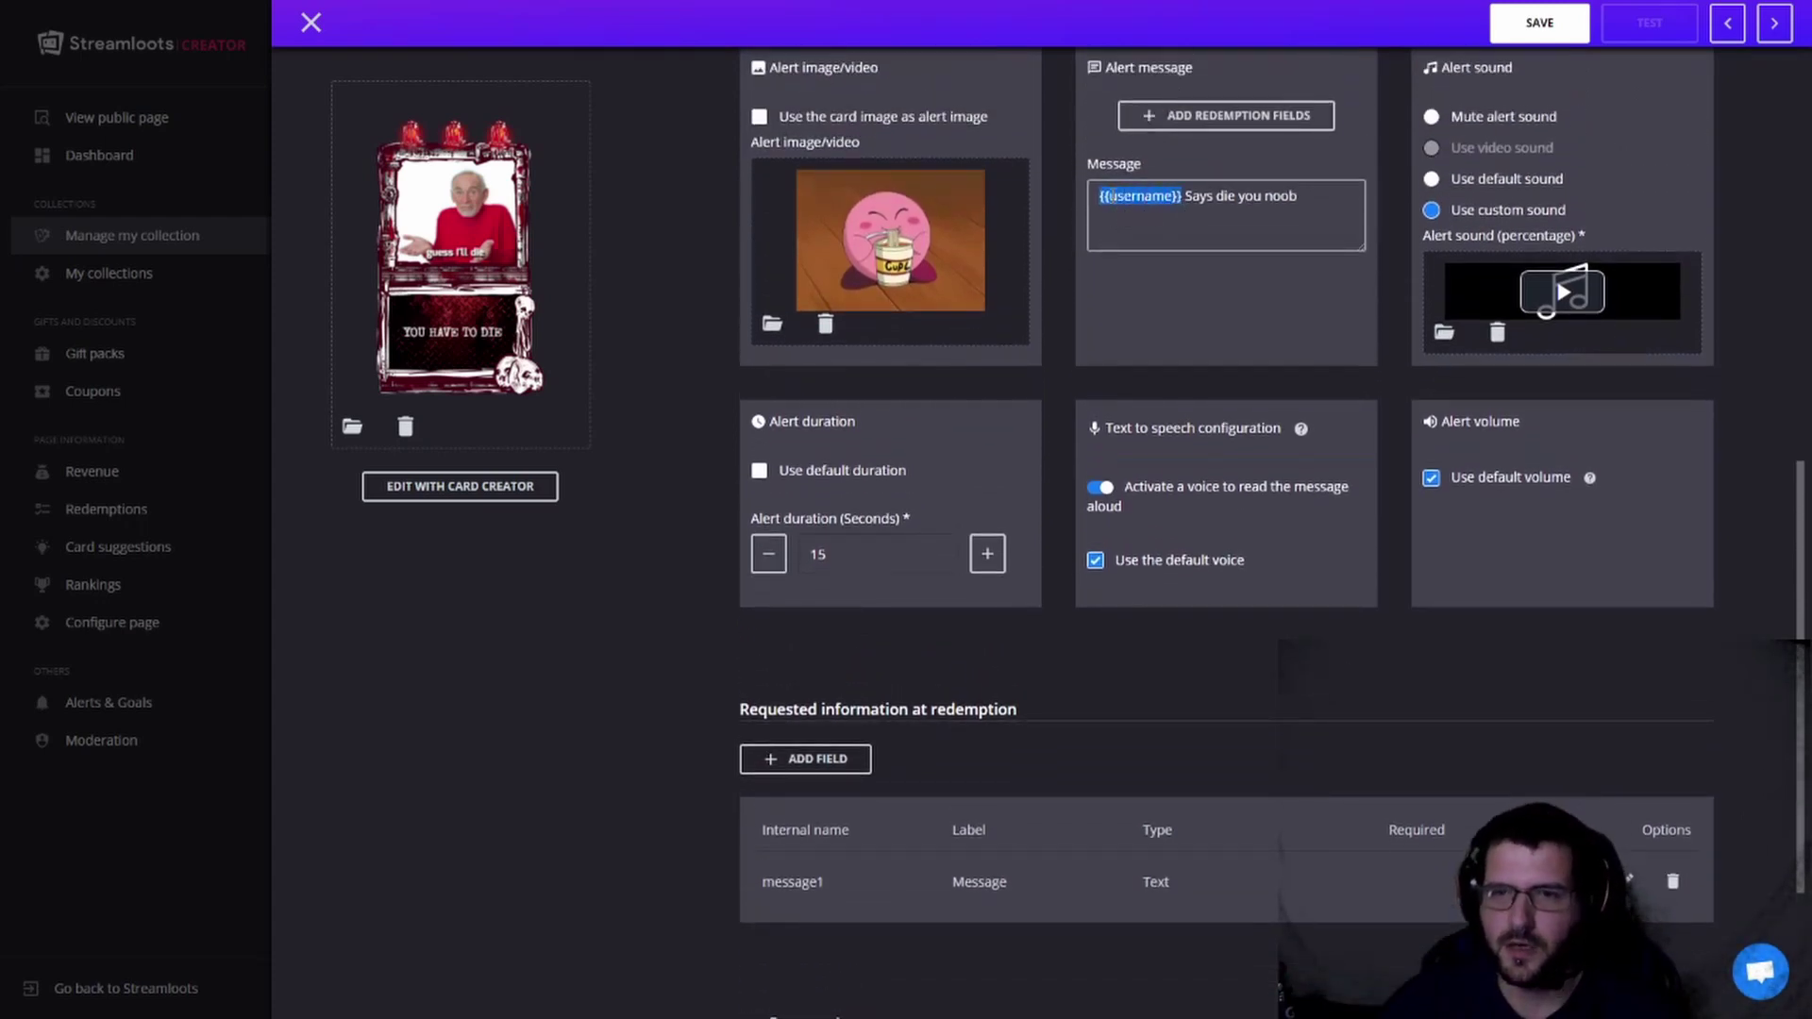
Step: Add a Long message field to the information requested at redemption and delete the short message1 field
scroll(1130, 345, "down", 4)
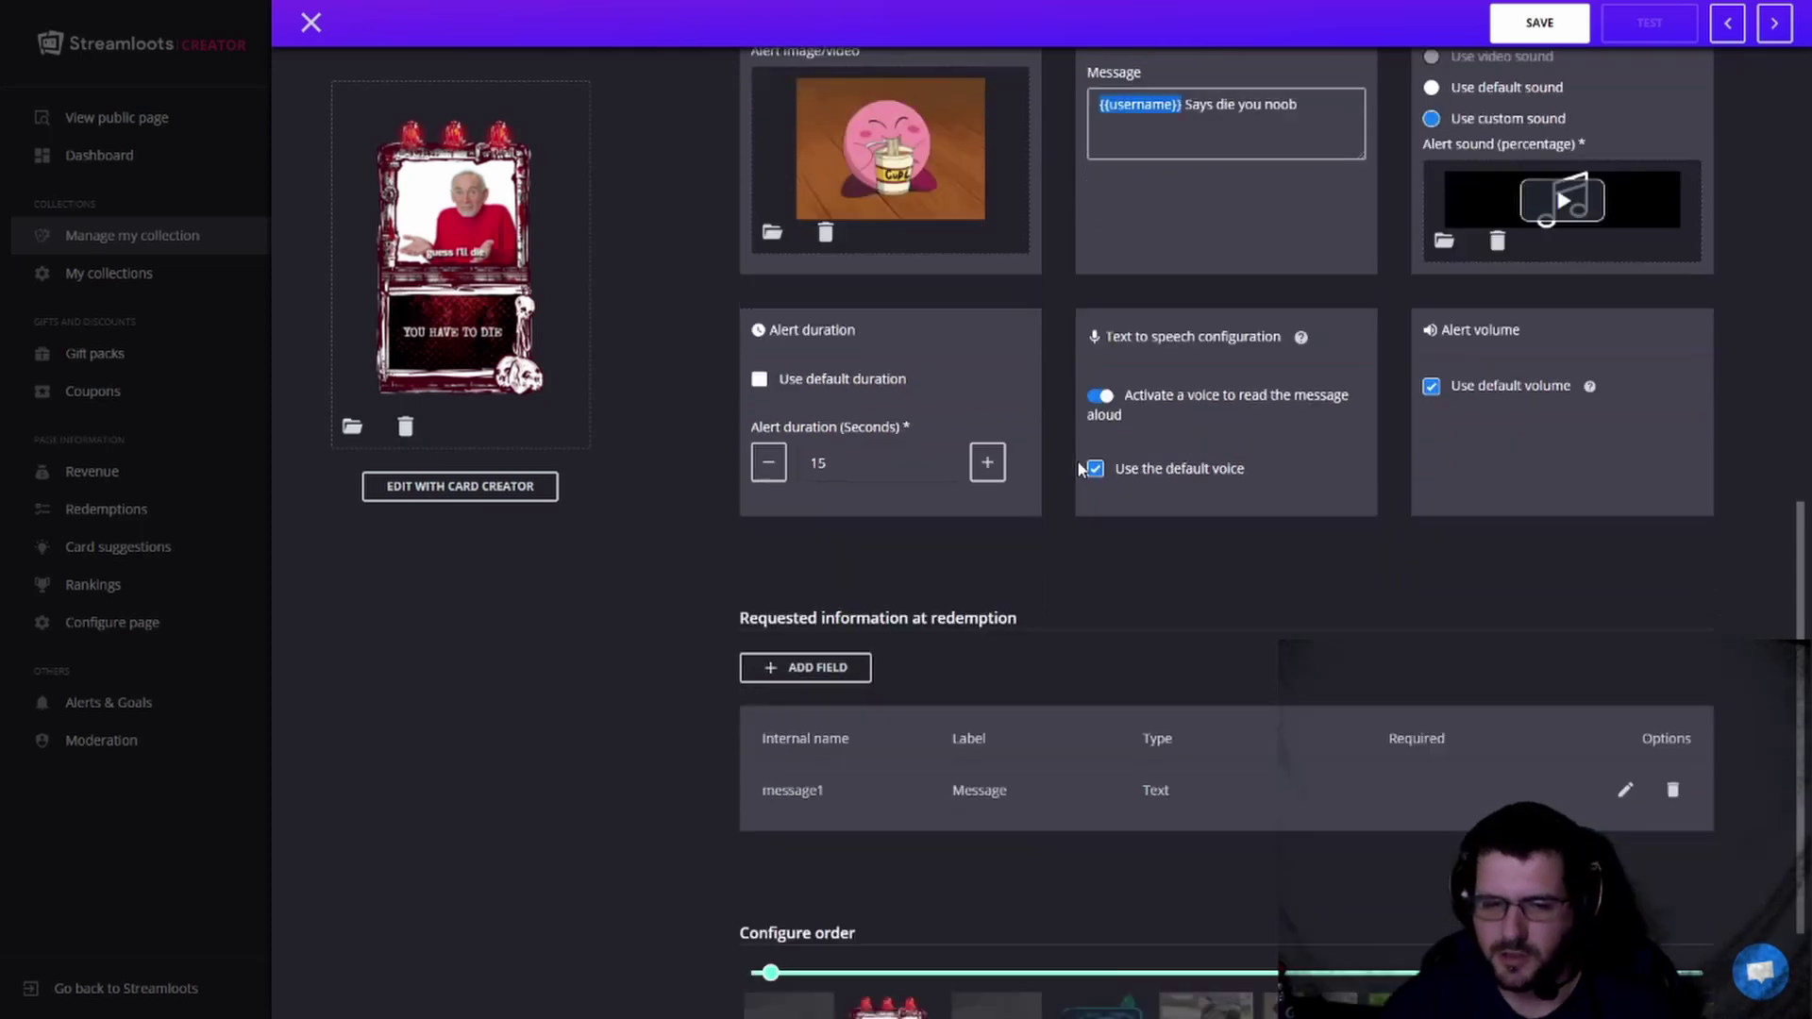
left_click(821, 489)
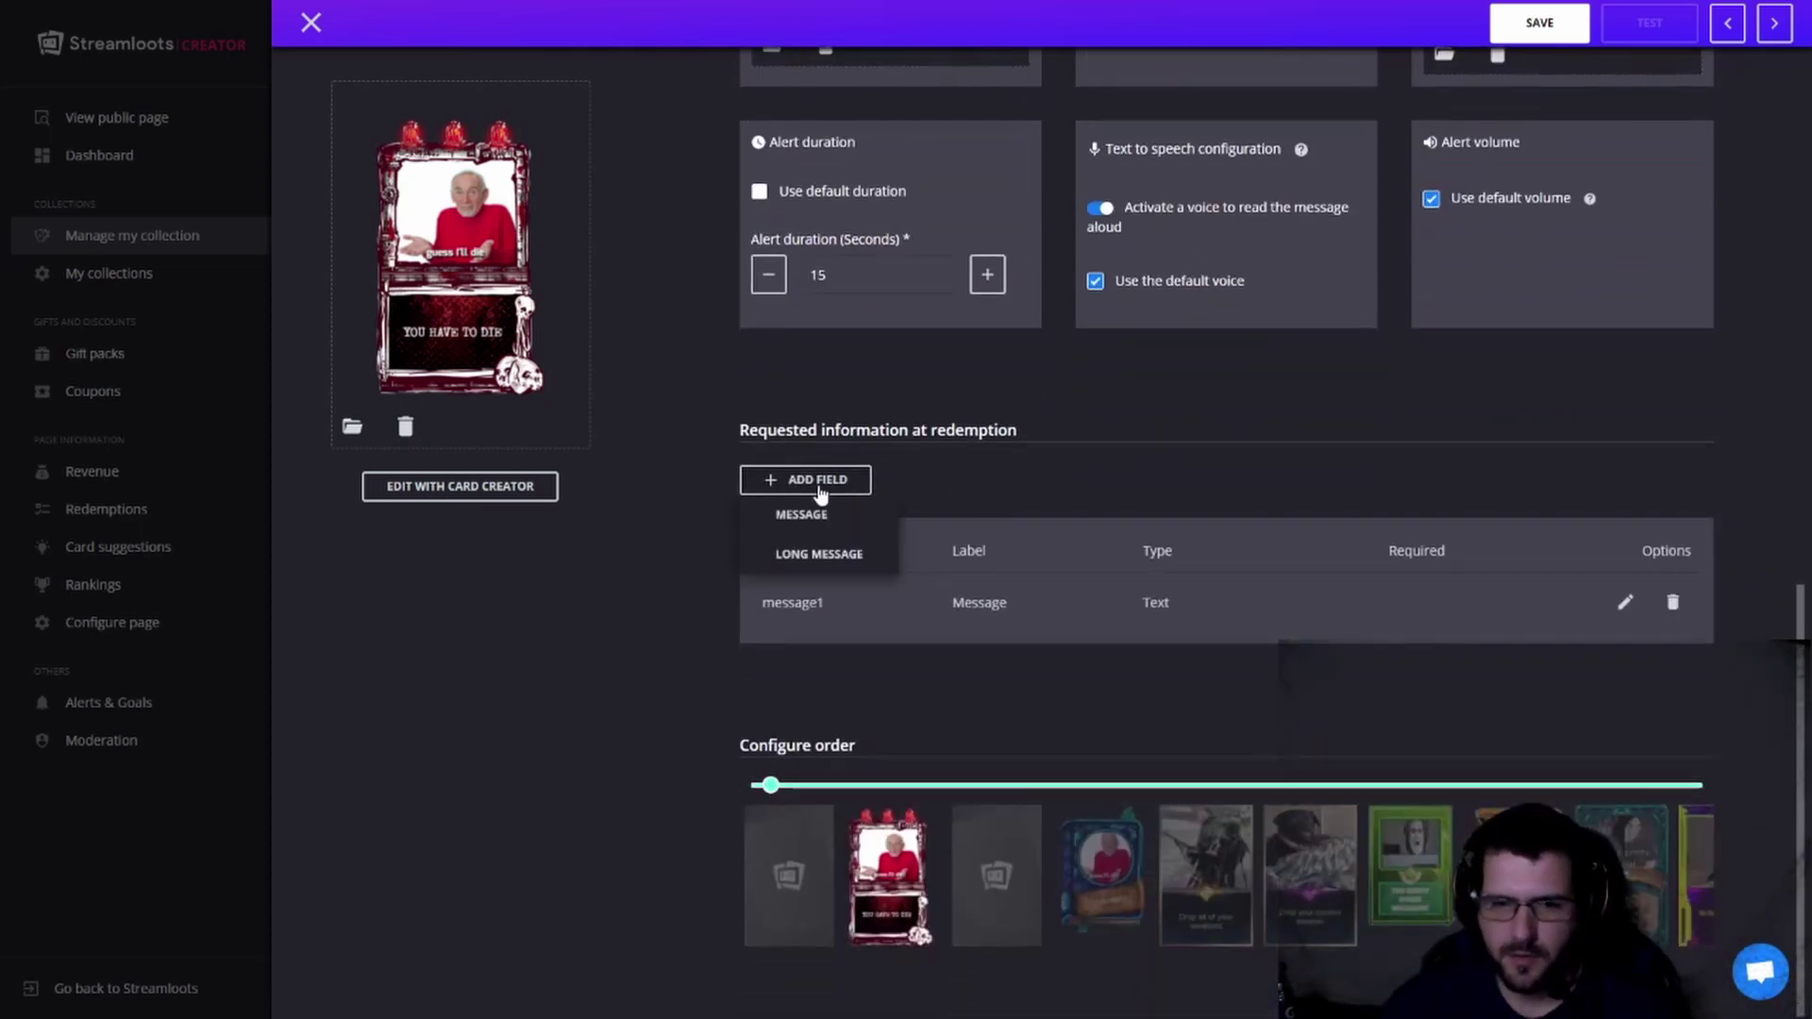
left_click(813, 557)
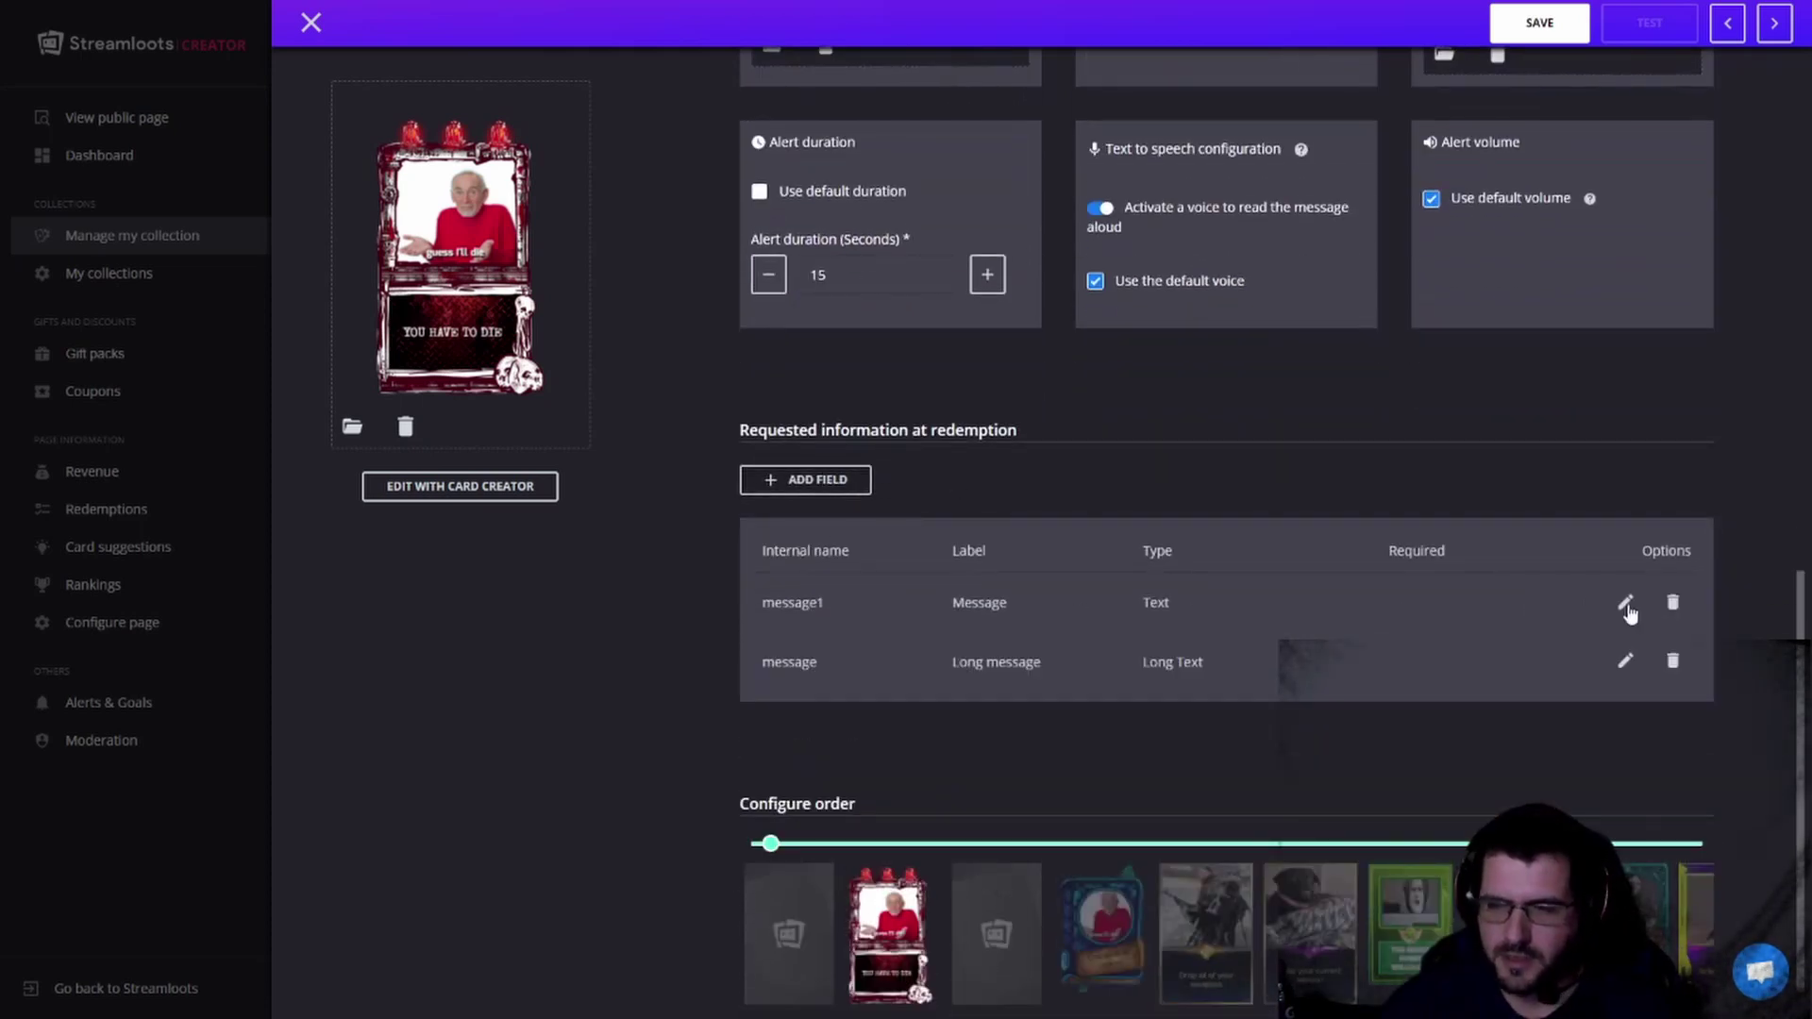
left_click(1666, 605)
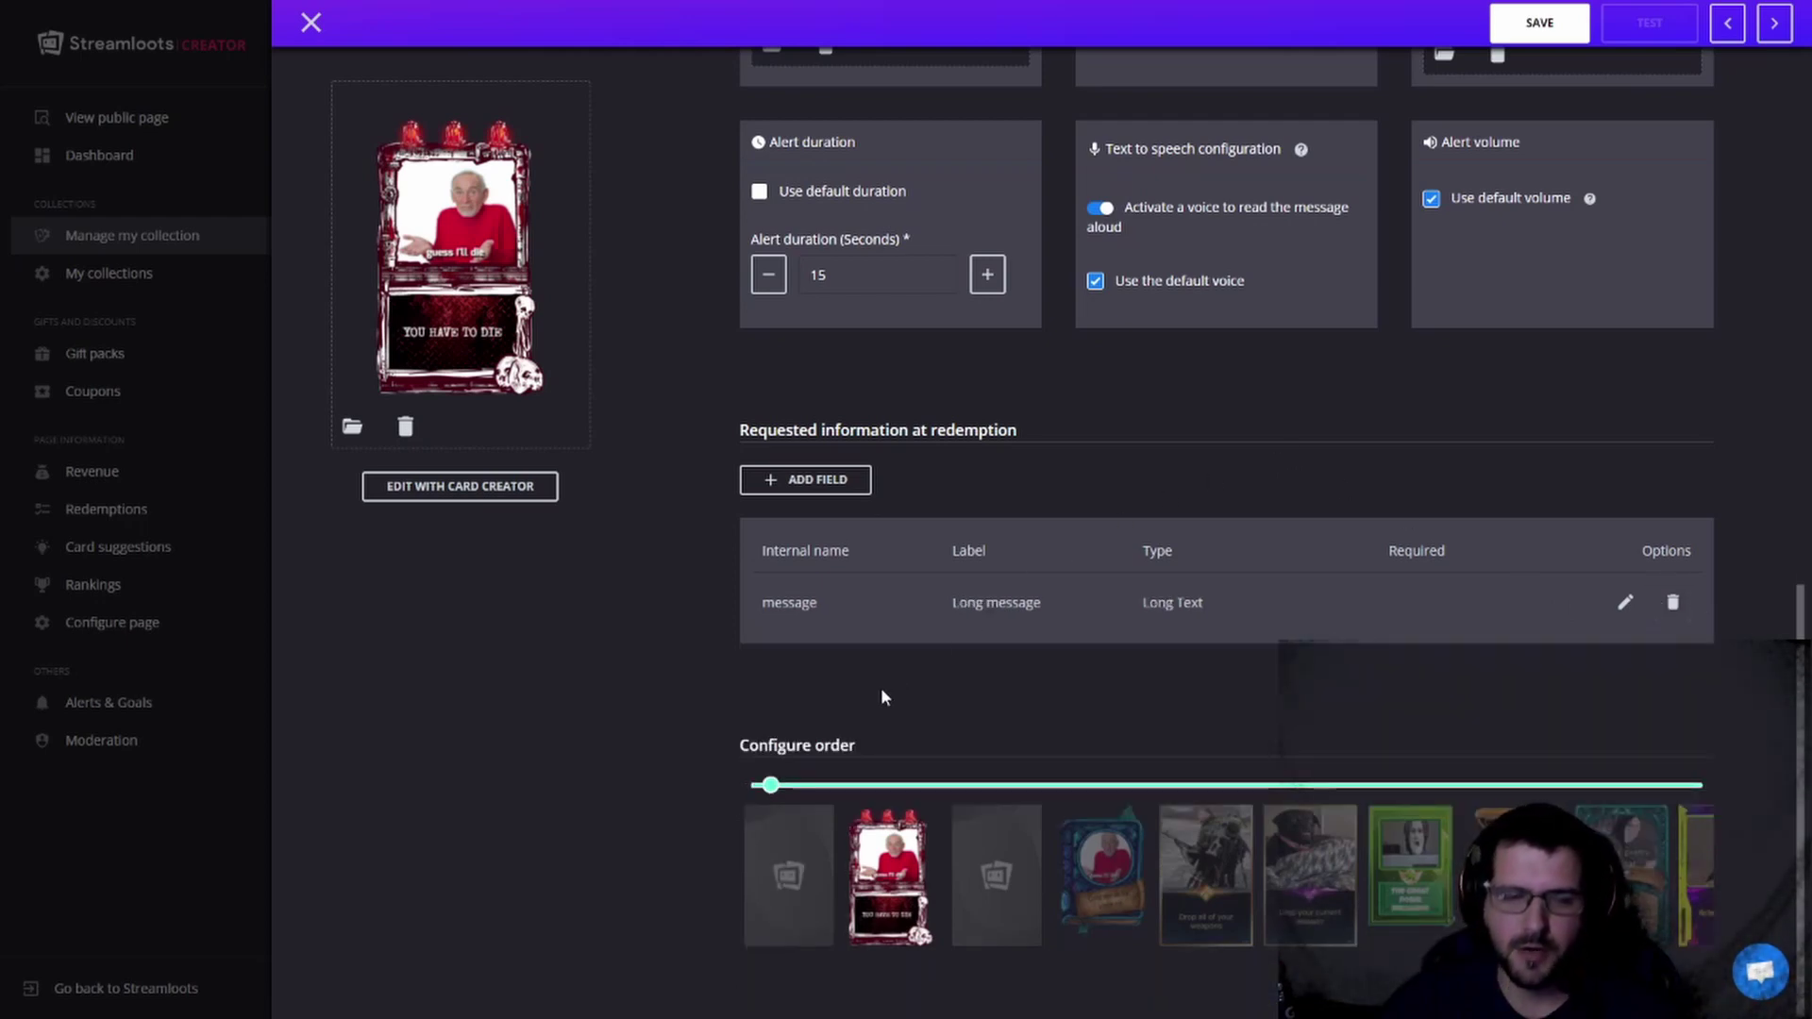
Step: Keep the card's current place in the collection order, save the card and close its editor
mouse_move(771, 785)
left_click_drag(938, 785, 776, 815)
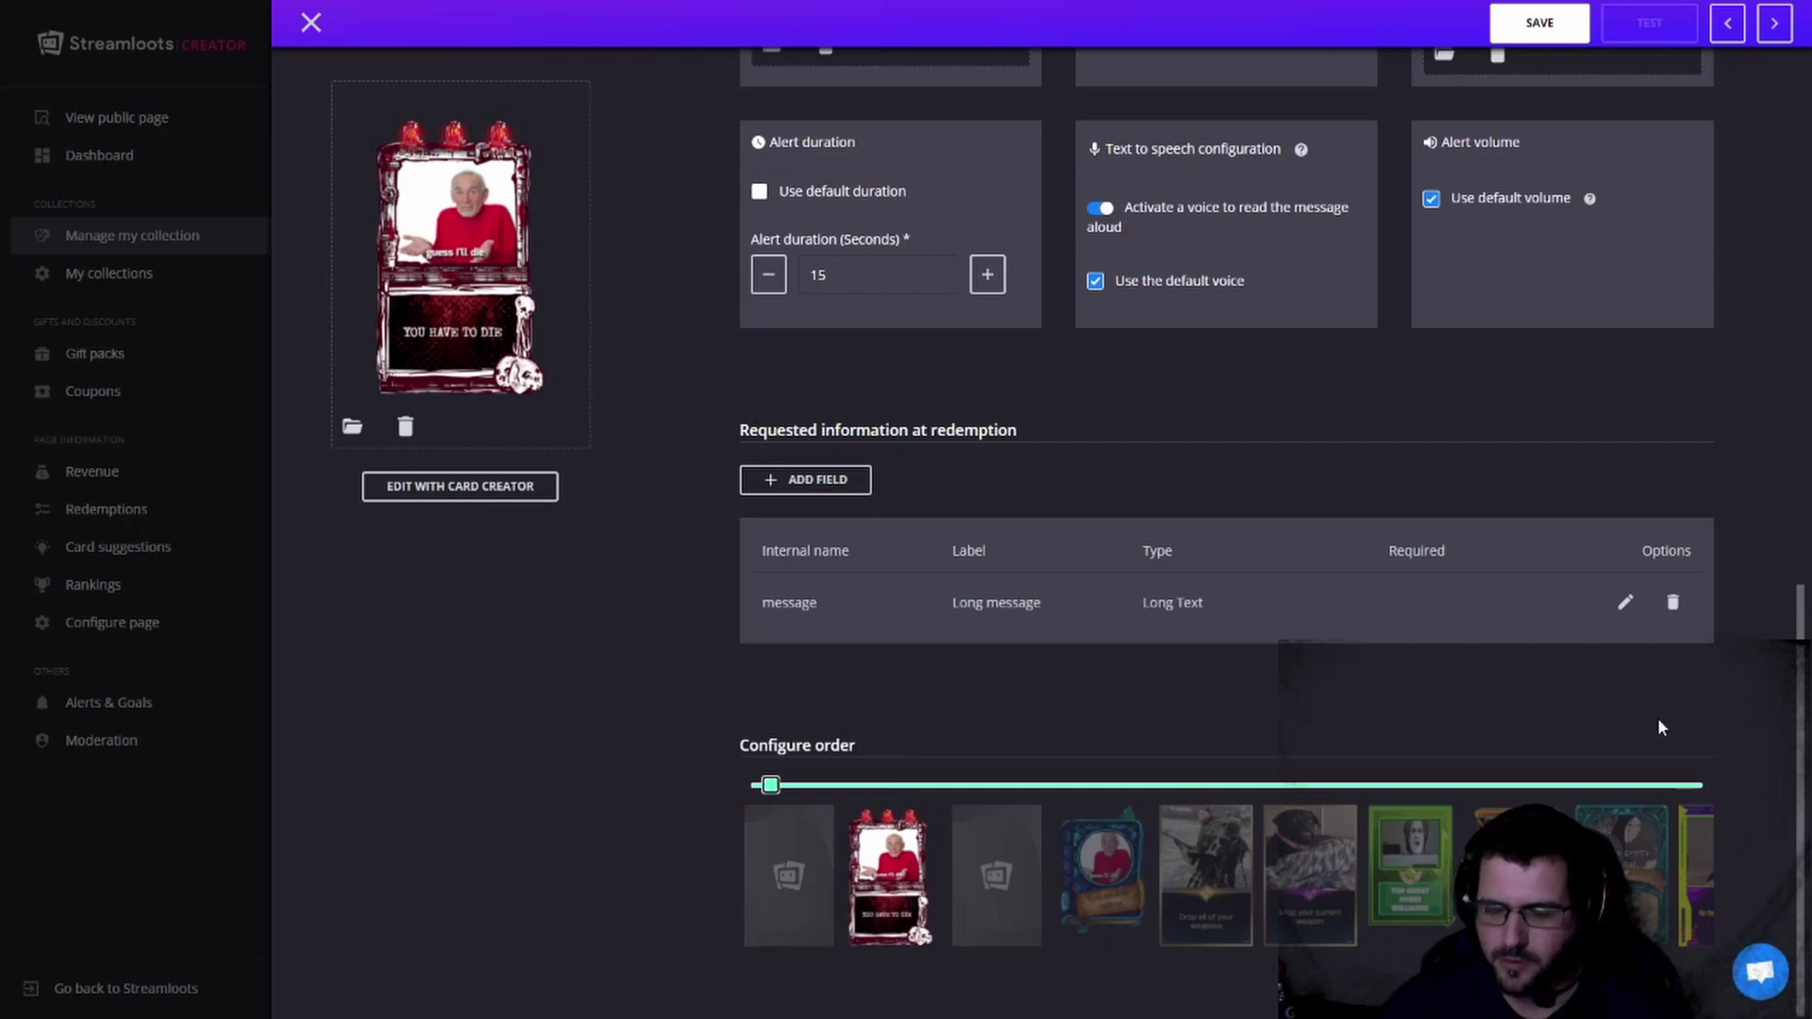
scroll(1658, 717, "up", 15)
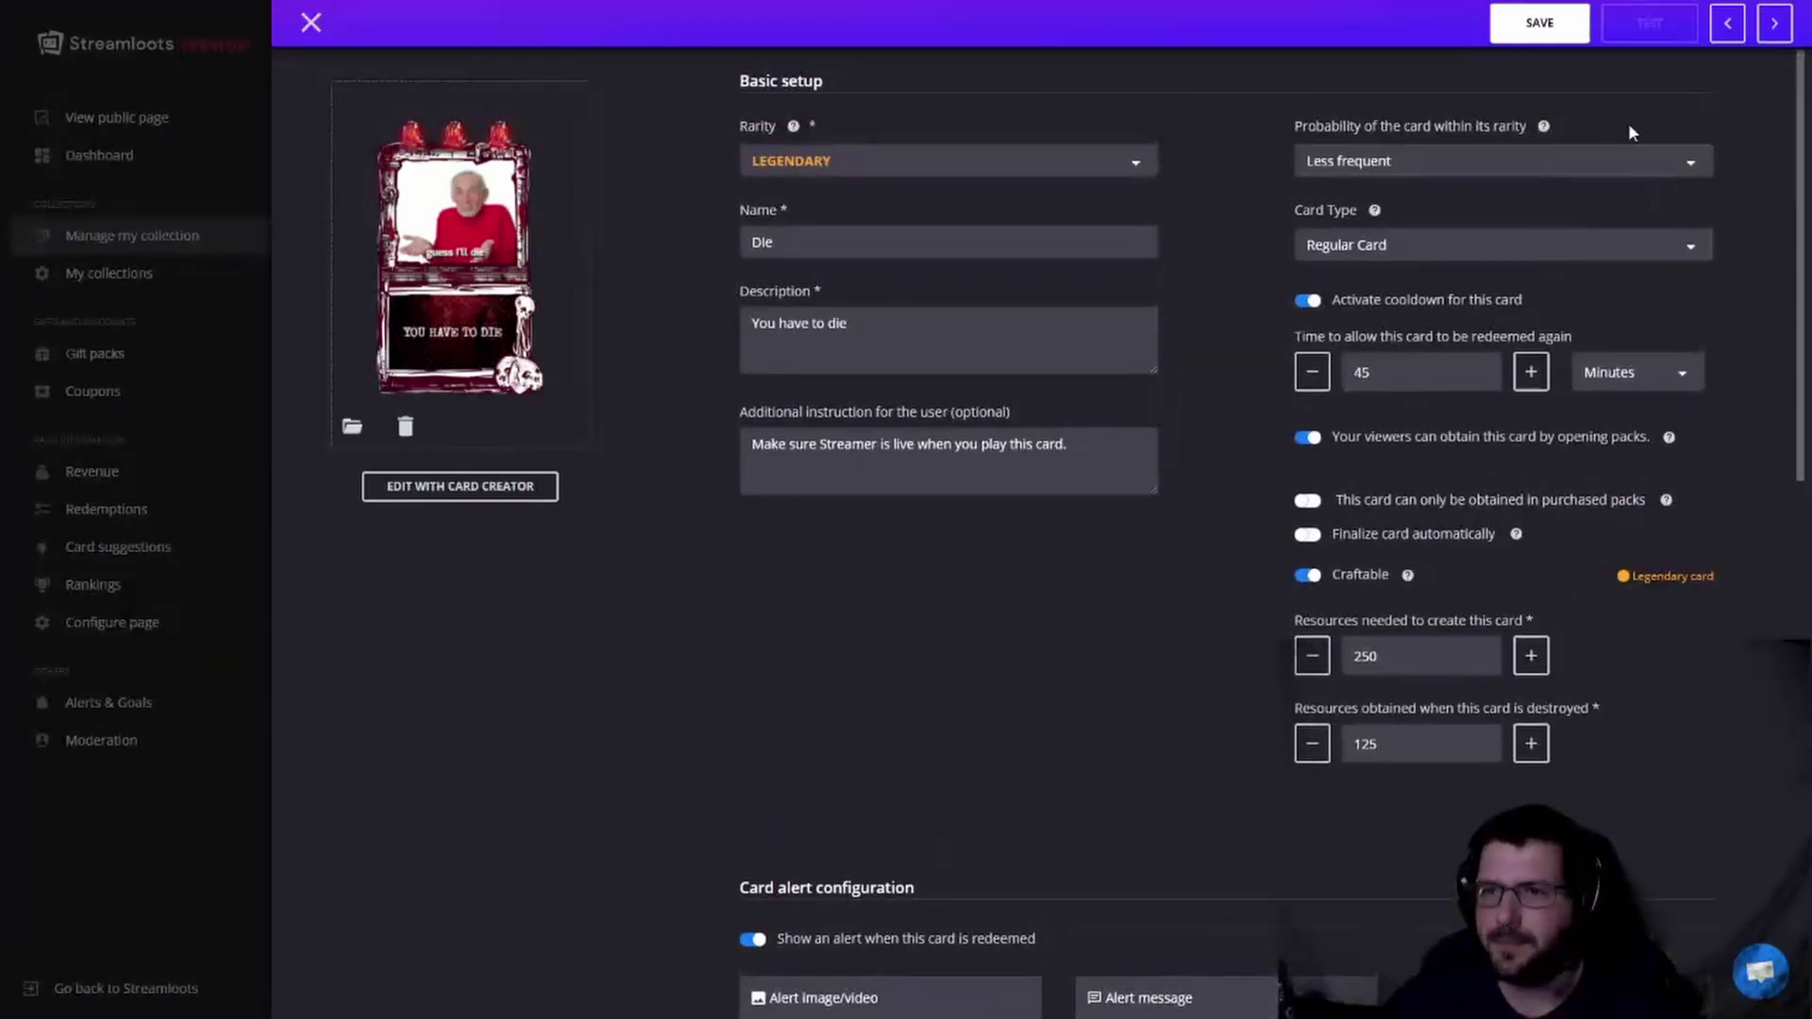
left_click(1539, 22)
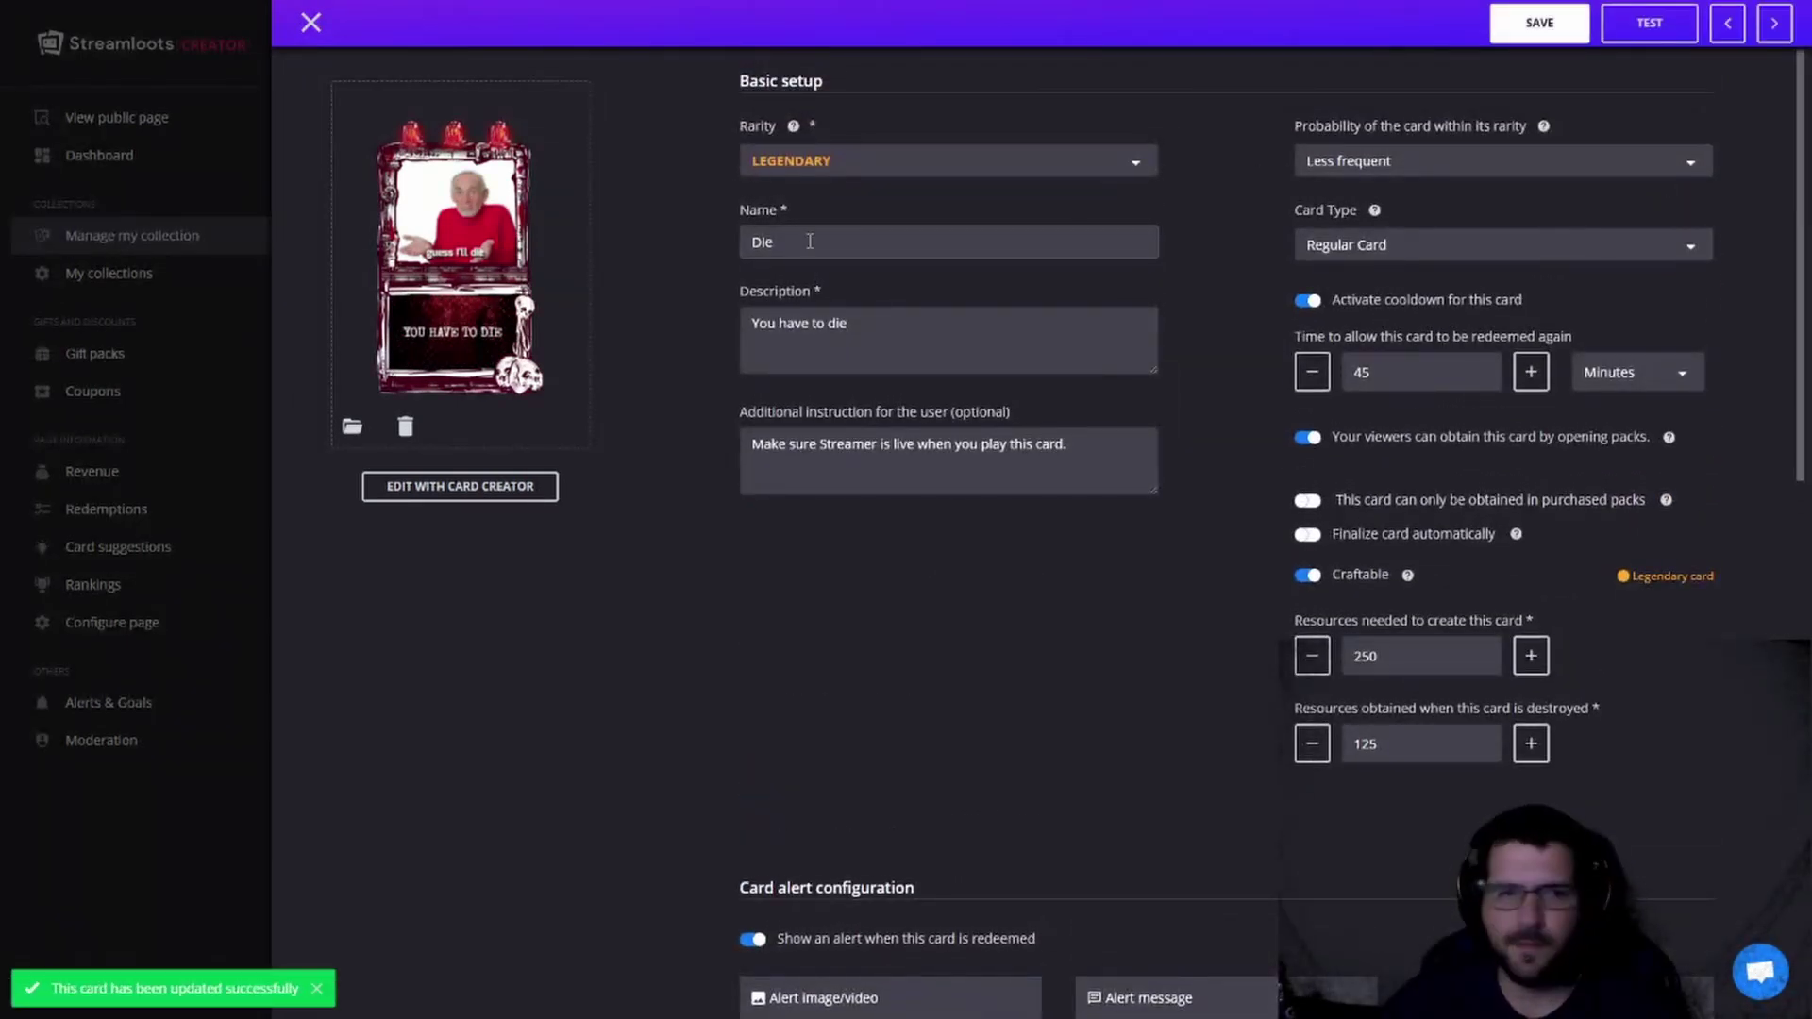
left_click(312, 23)
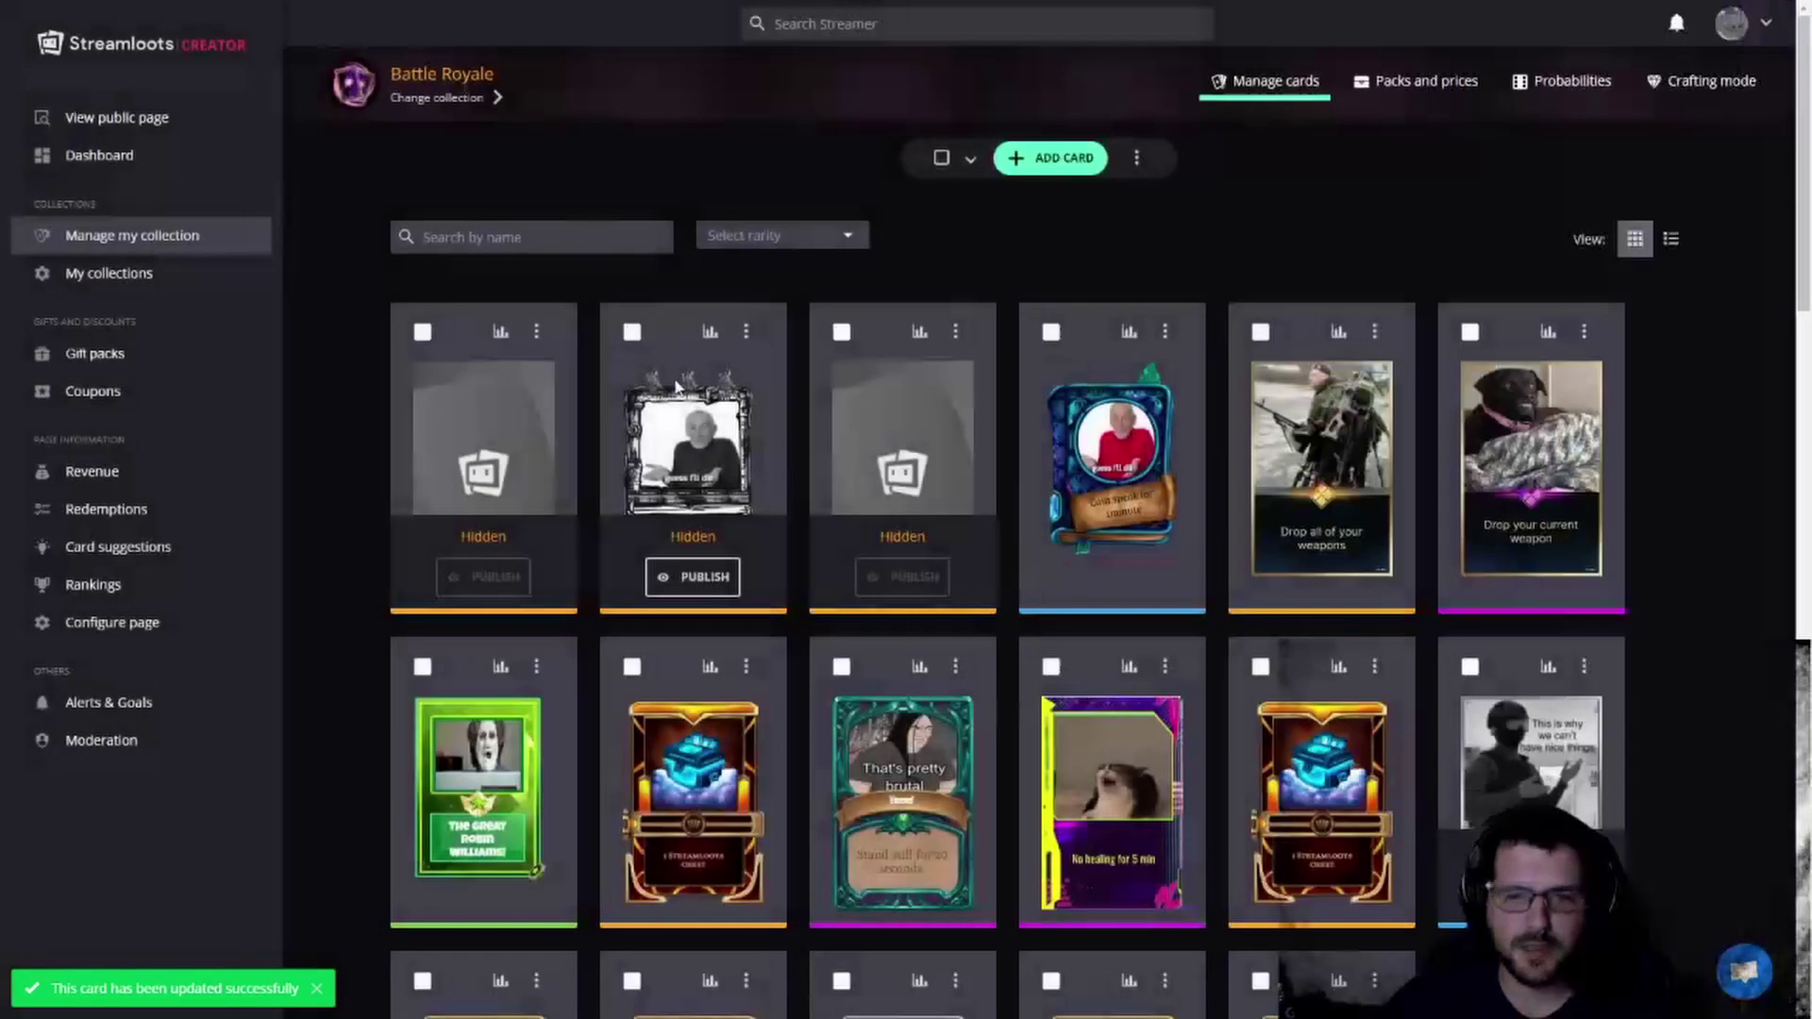
Step: Reopen the Die card for editing, check its alert configuration, save it again and return to the collection
left_click(745, 333)
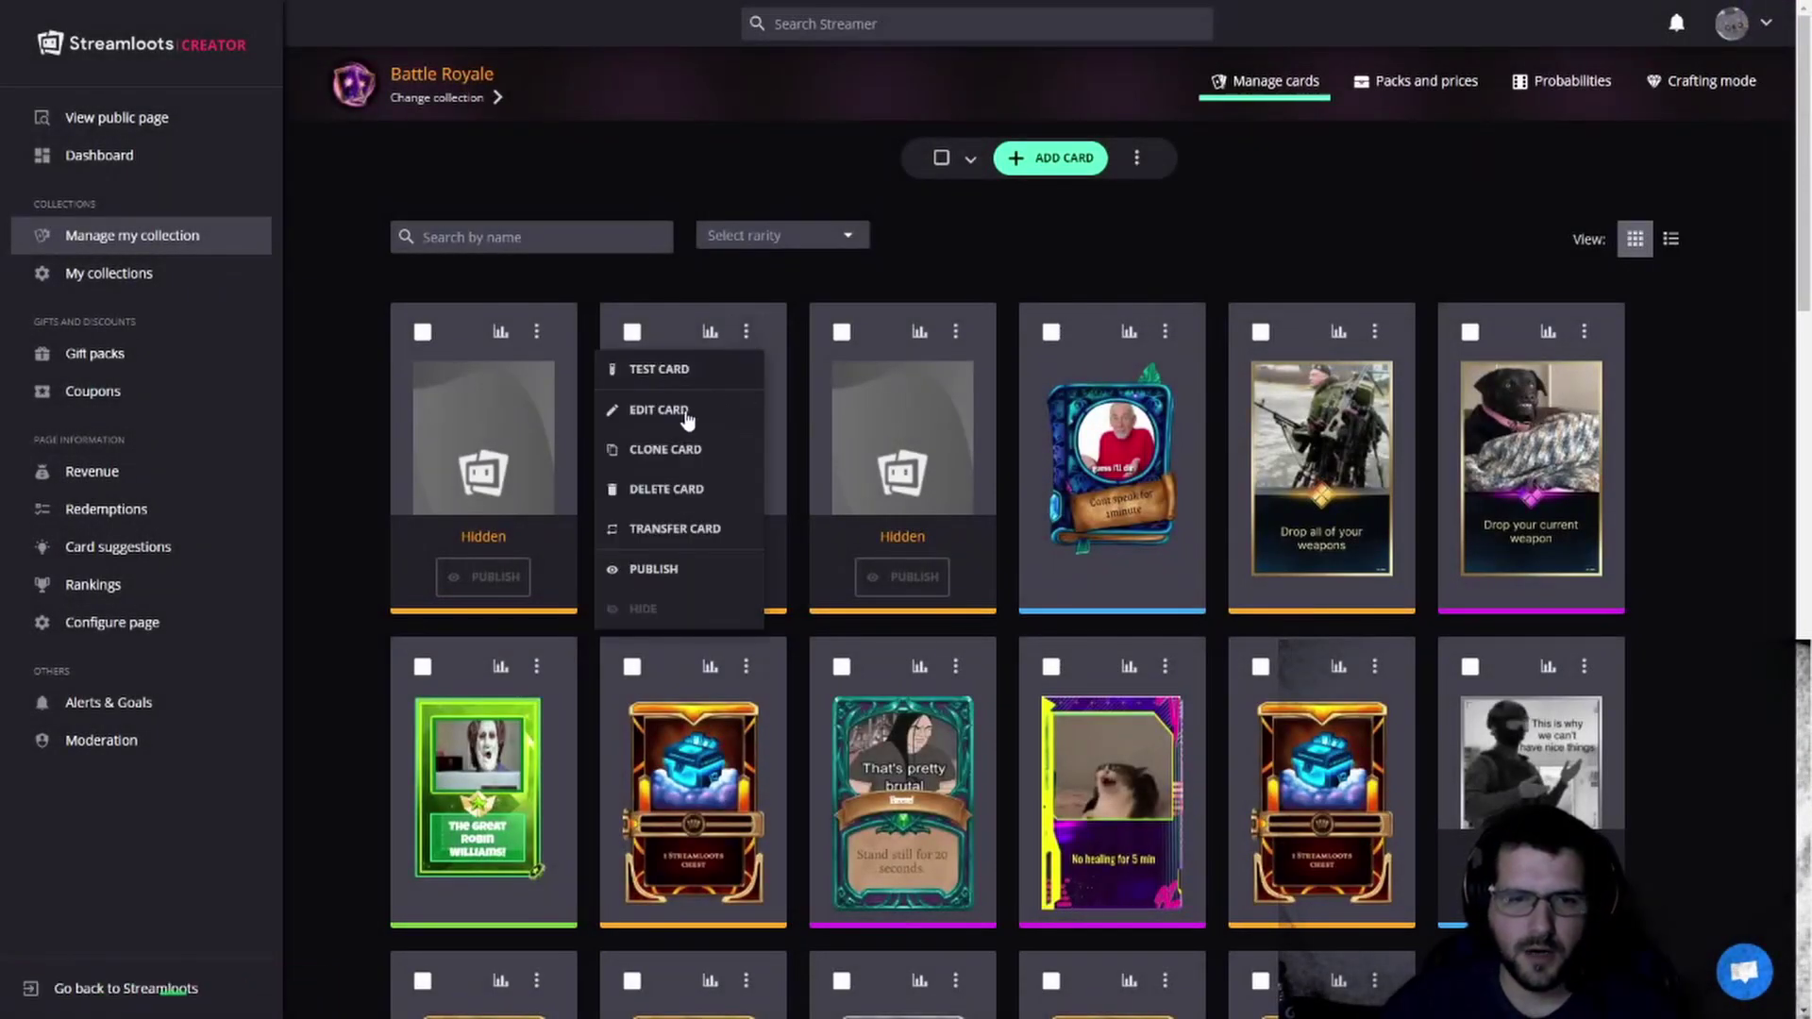
left_click(679, 410)
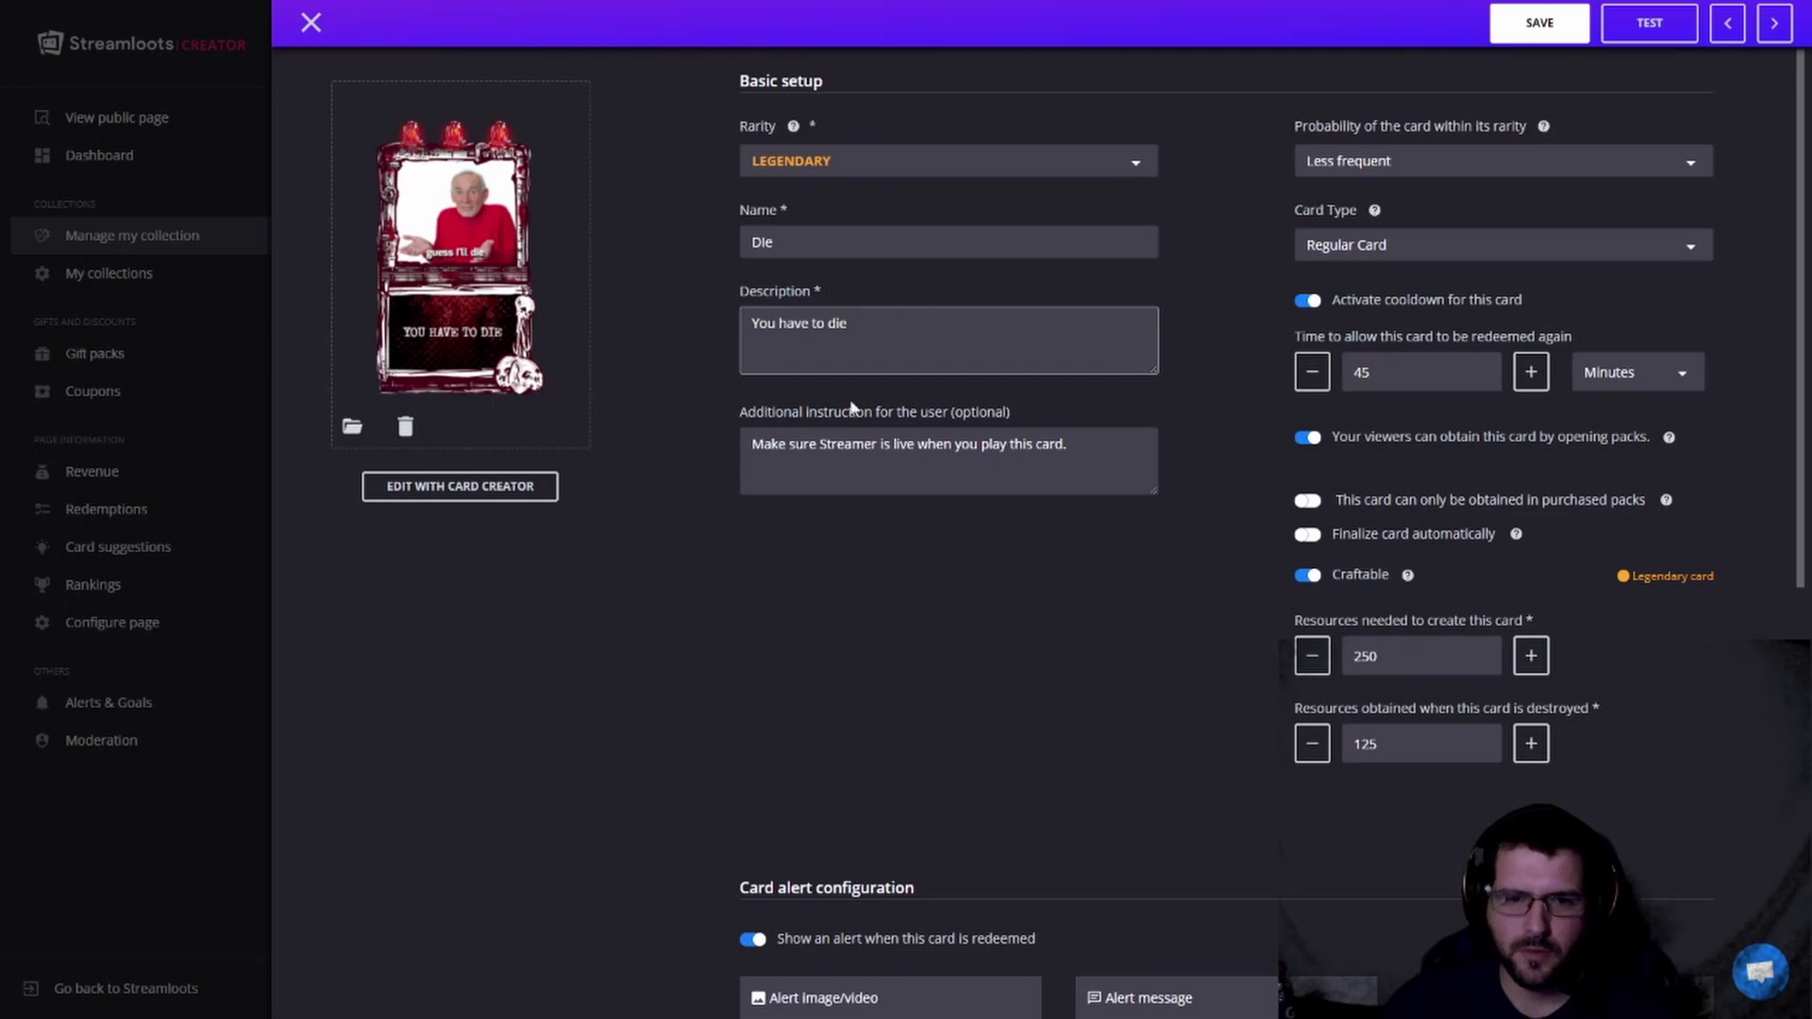
scroll(1197, 307, "down", 6)
scroll(1203, 315, "down", 7)
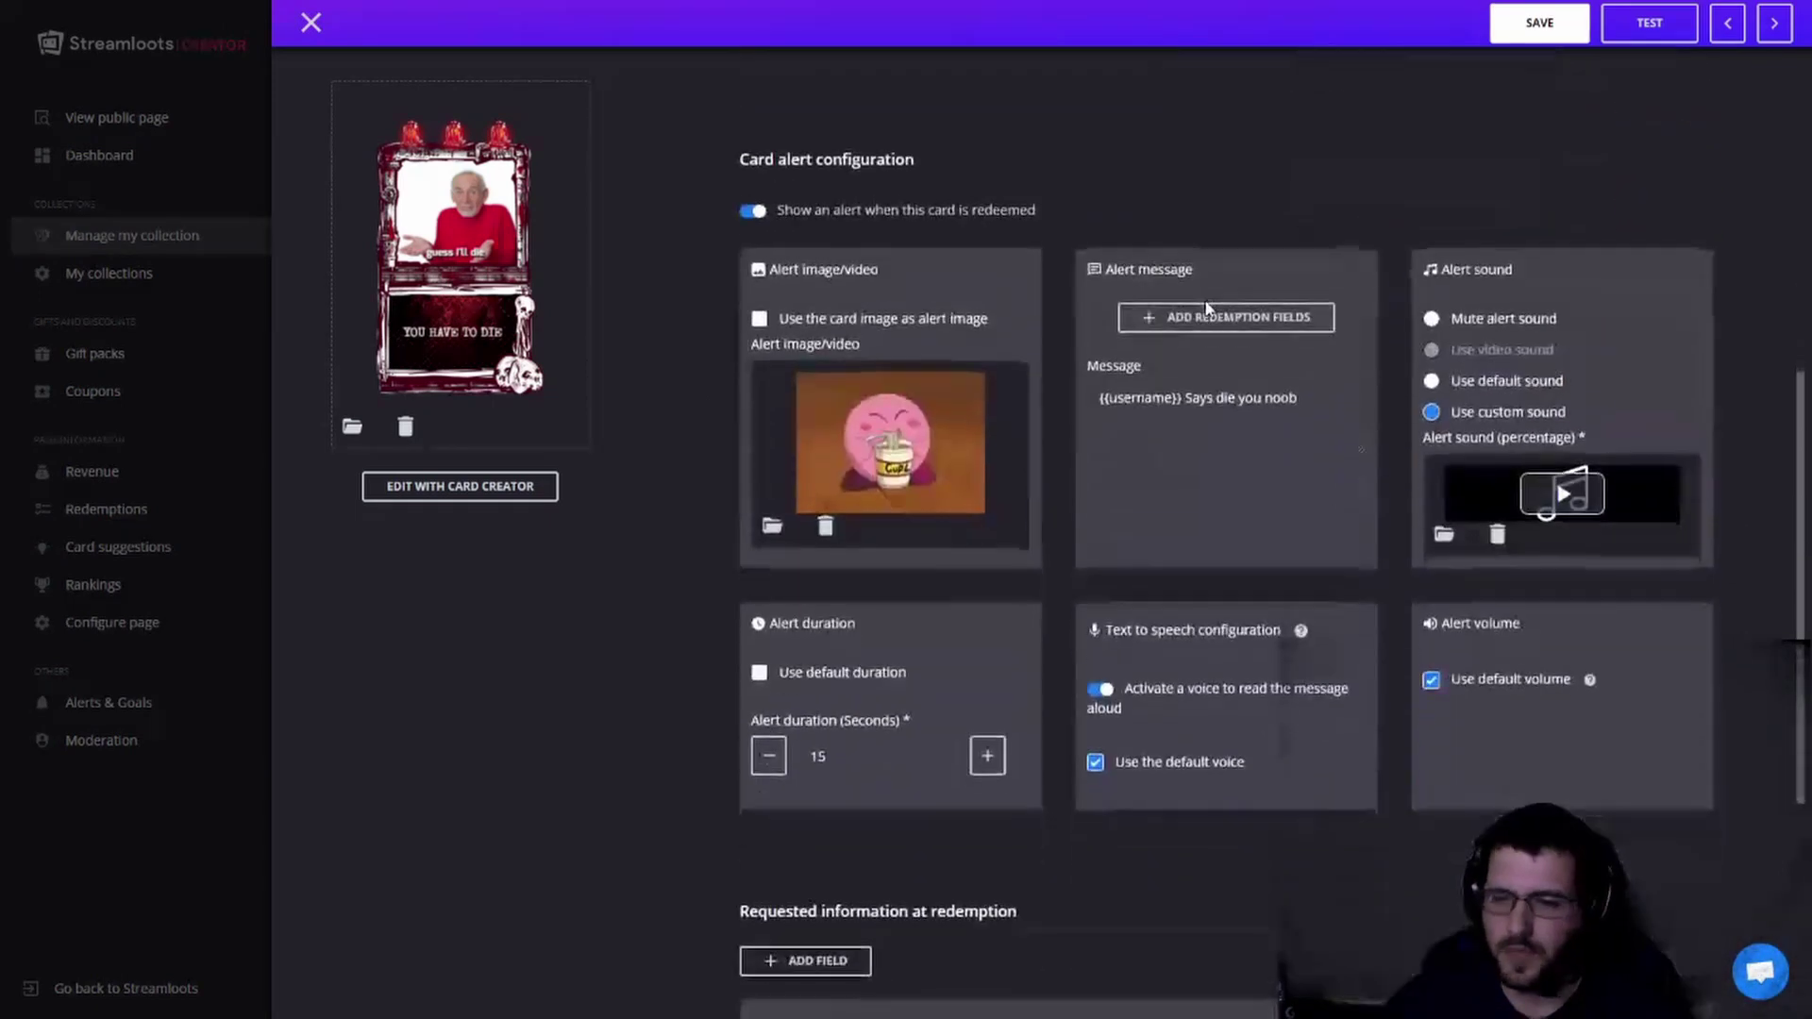
scroll(1052, 393, "up", 2)
scroll(850, 388, "up", 10)
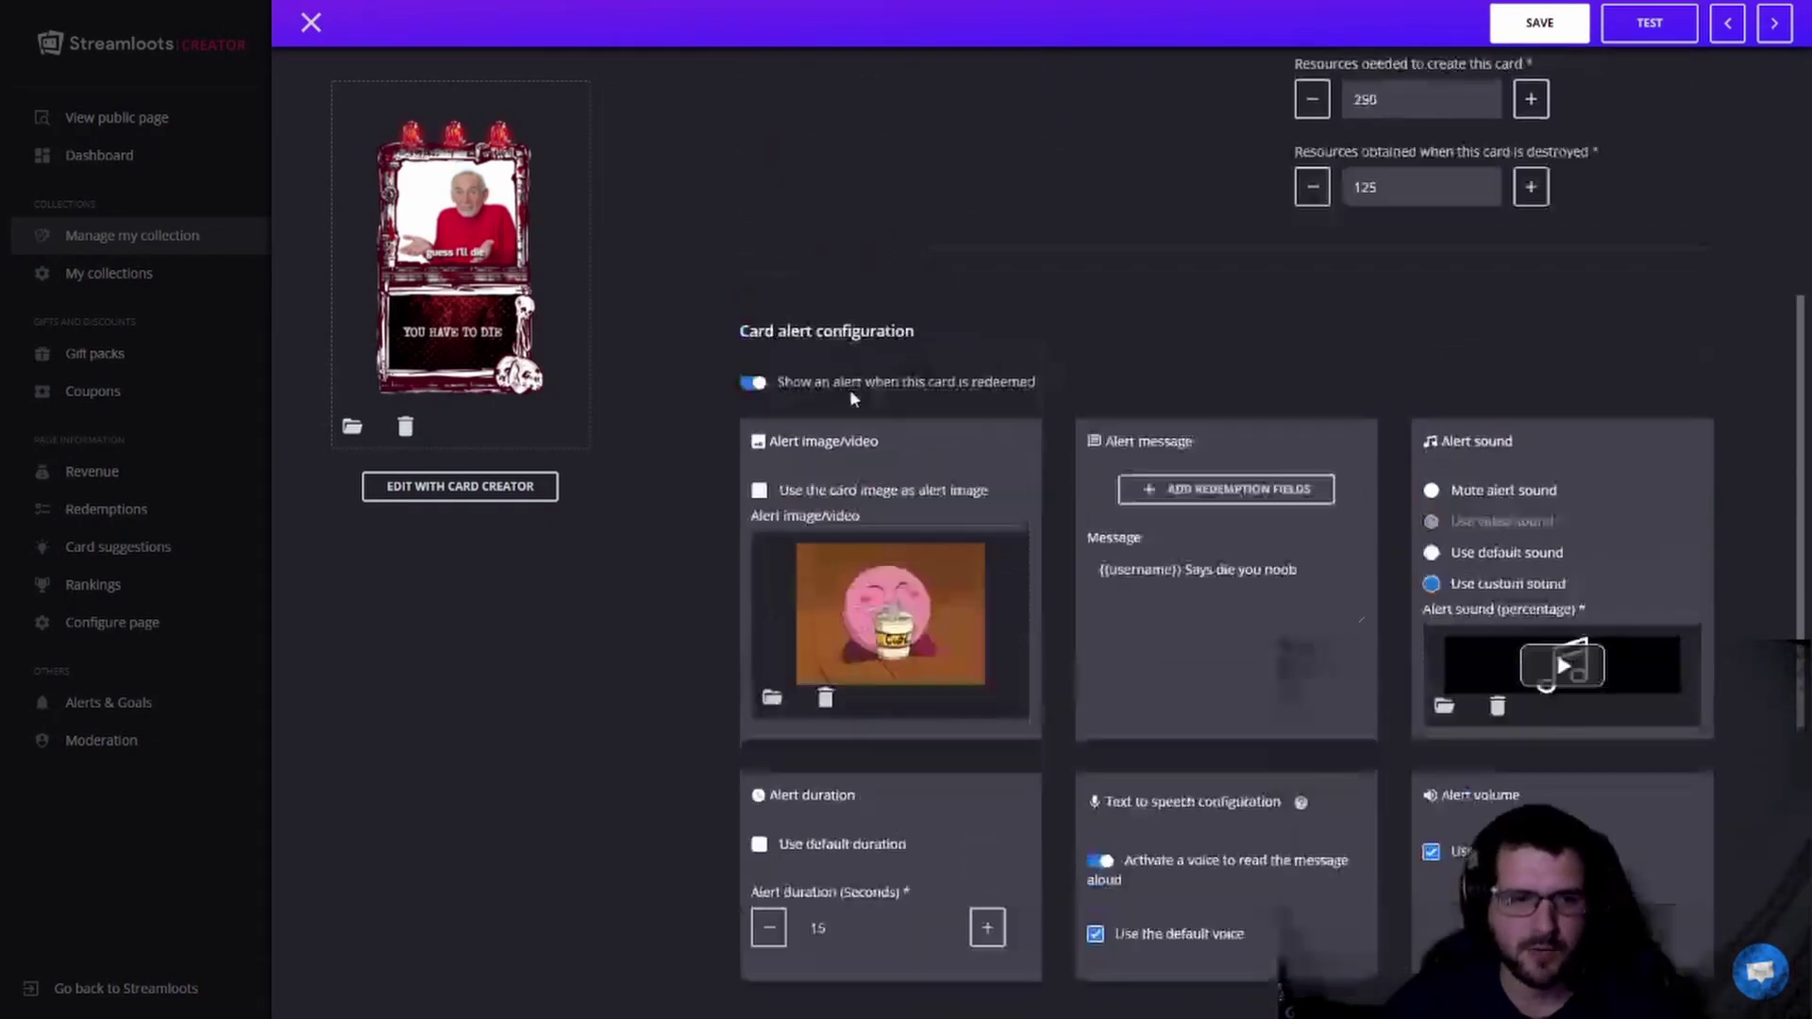
left_click(1522, 36)
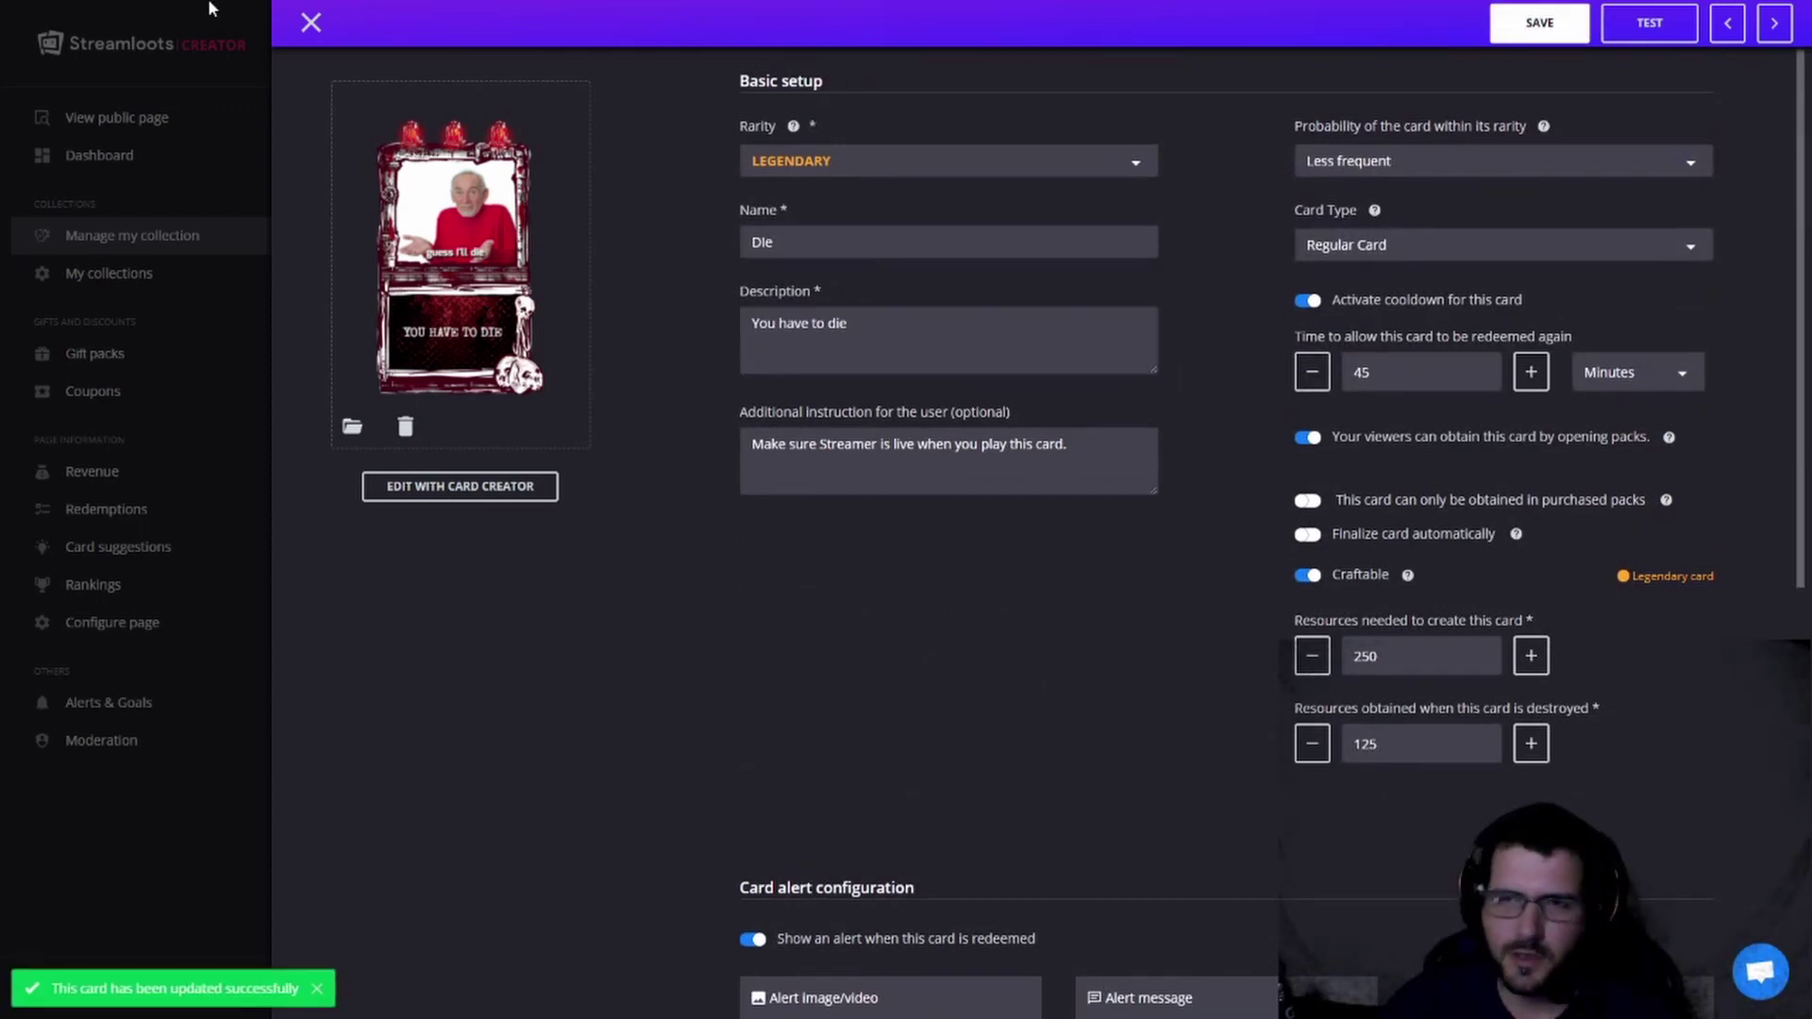
left_click(311, 22)
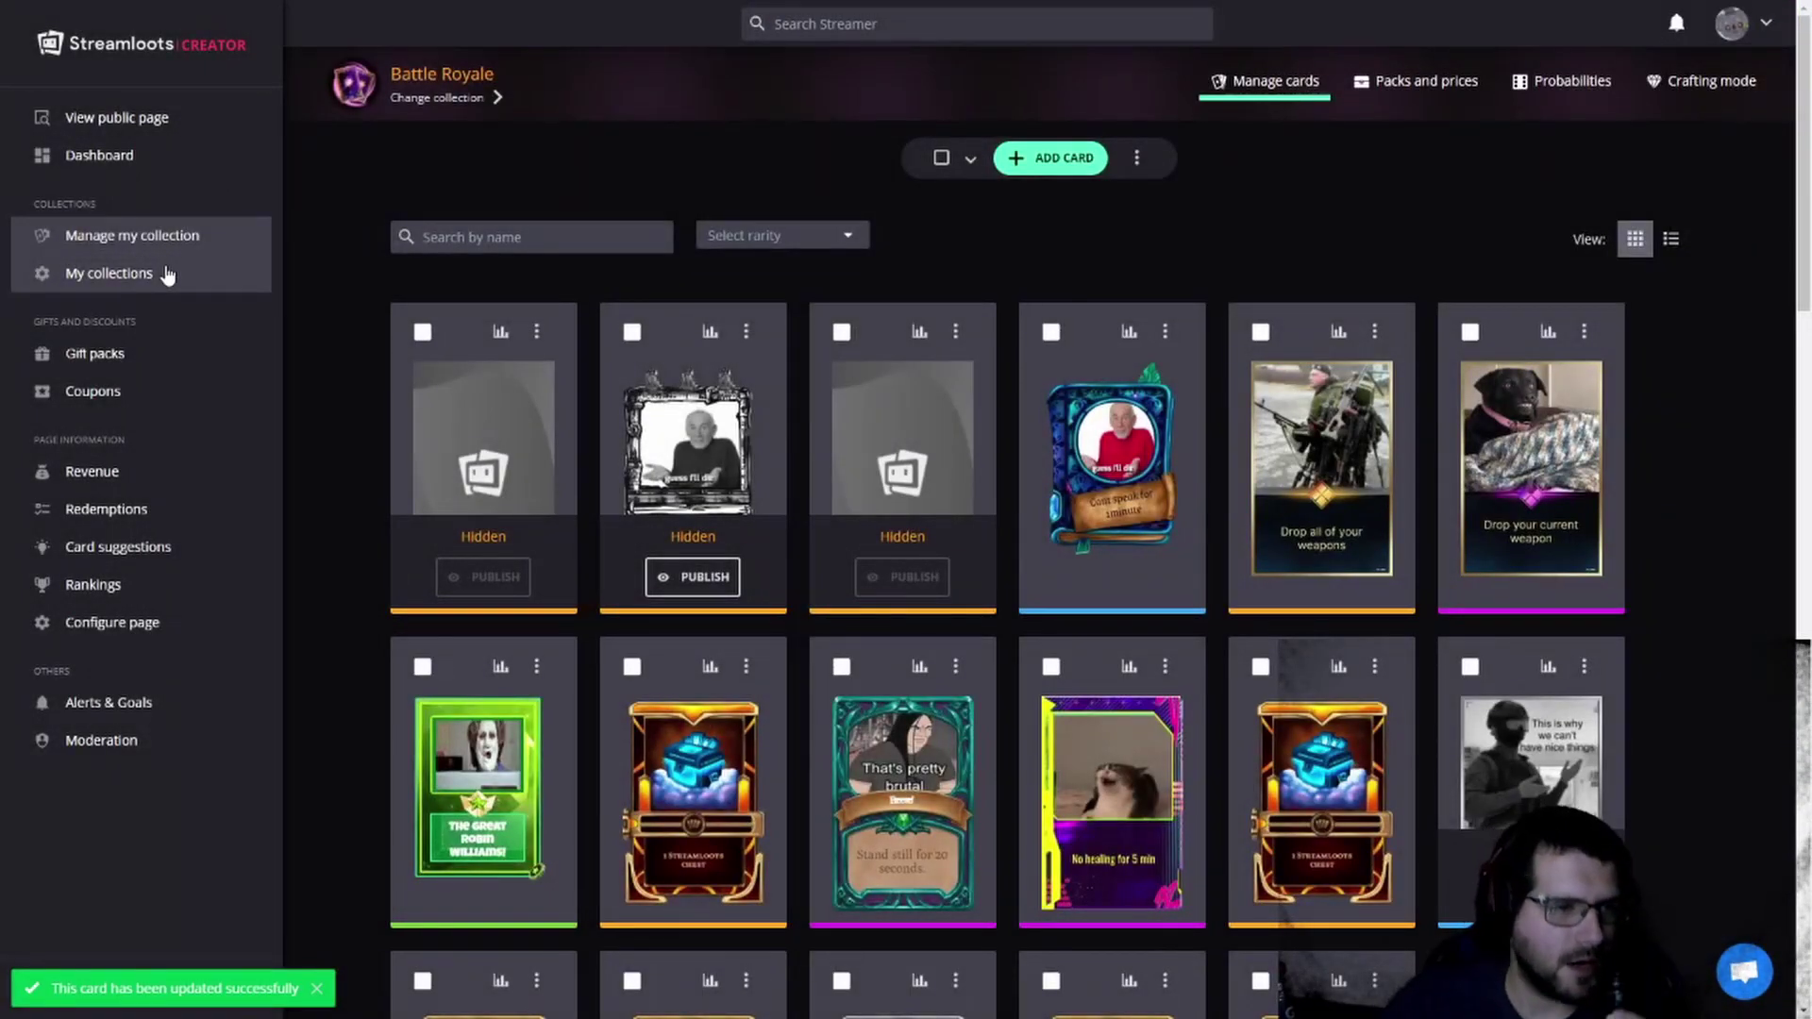
Step: Look through the list of own collections and the ready-made Streamloots Originals offered for a new collection
left_click(167, 274)
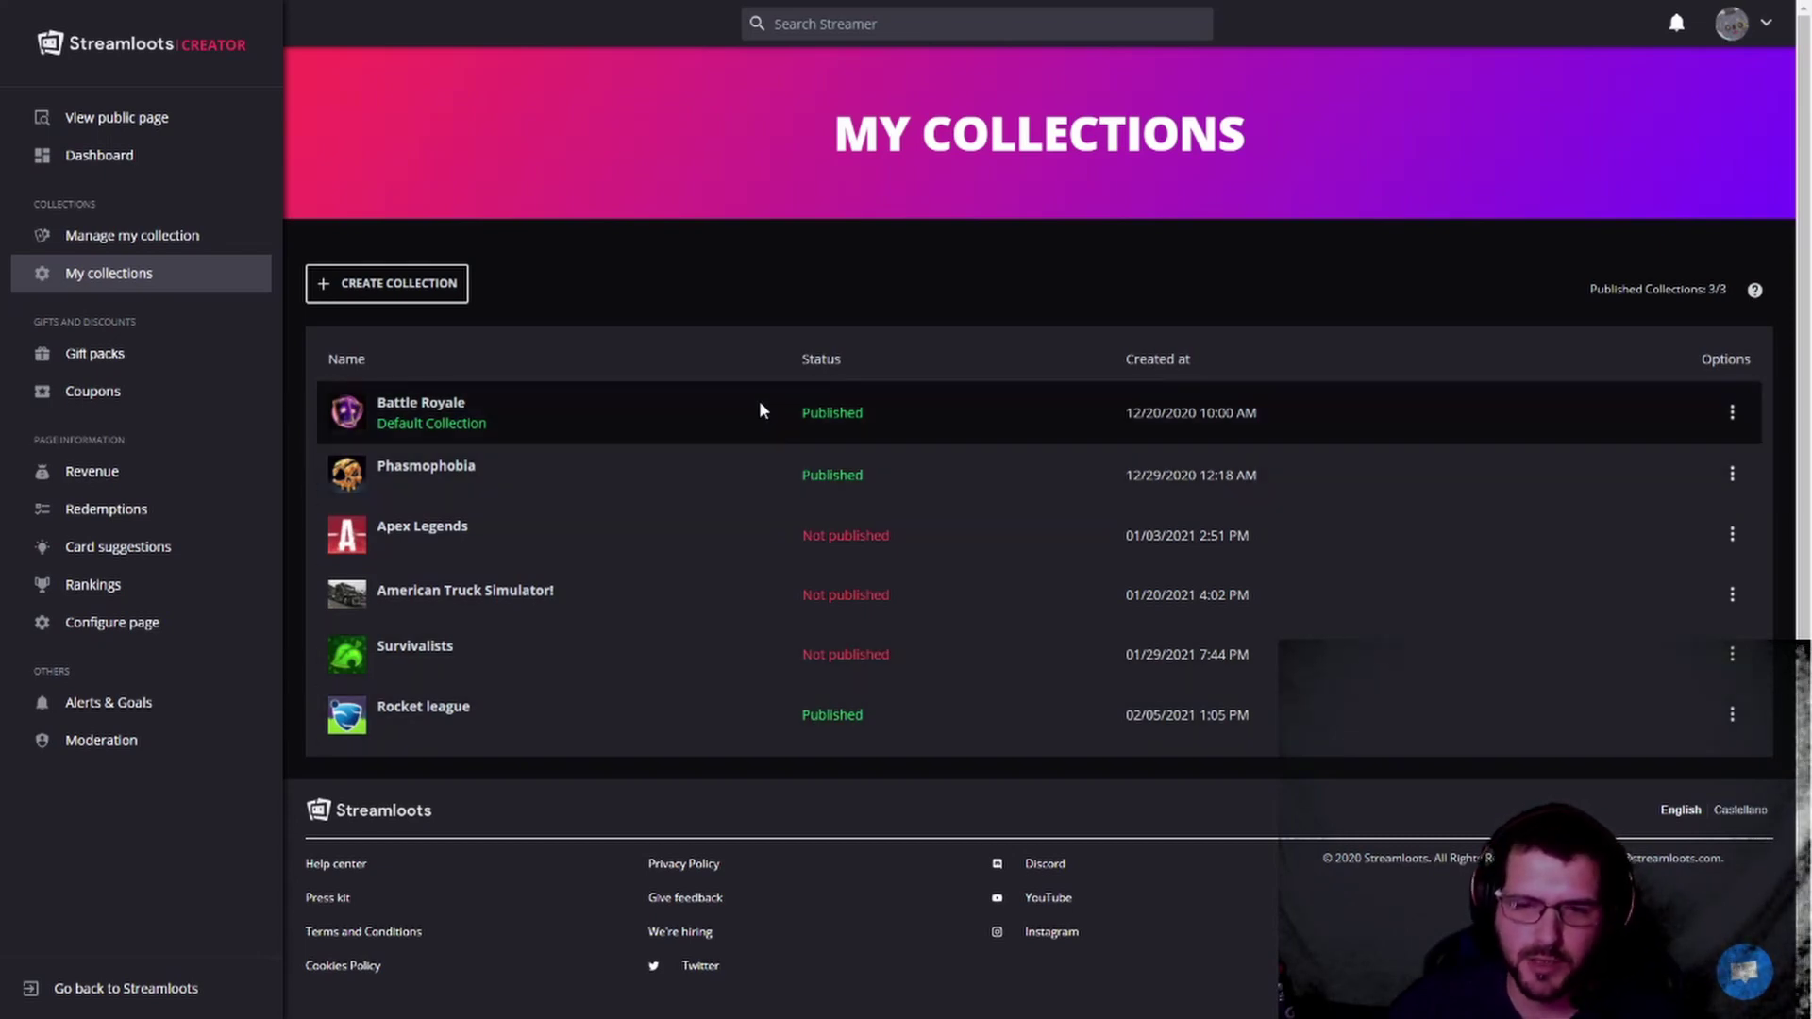
scroll(761, 409, "down", 1)
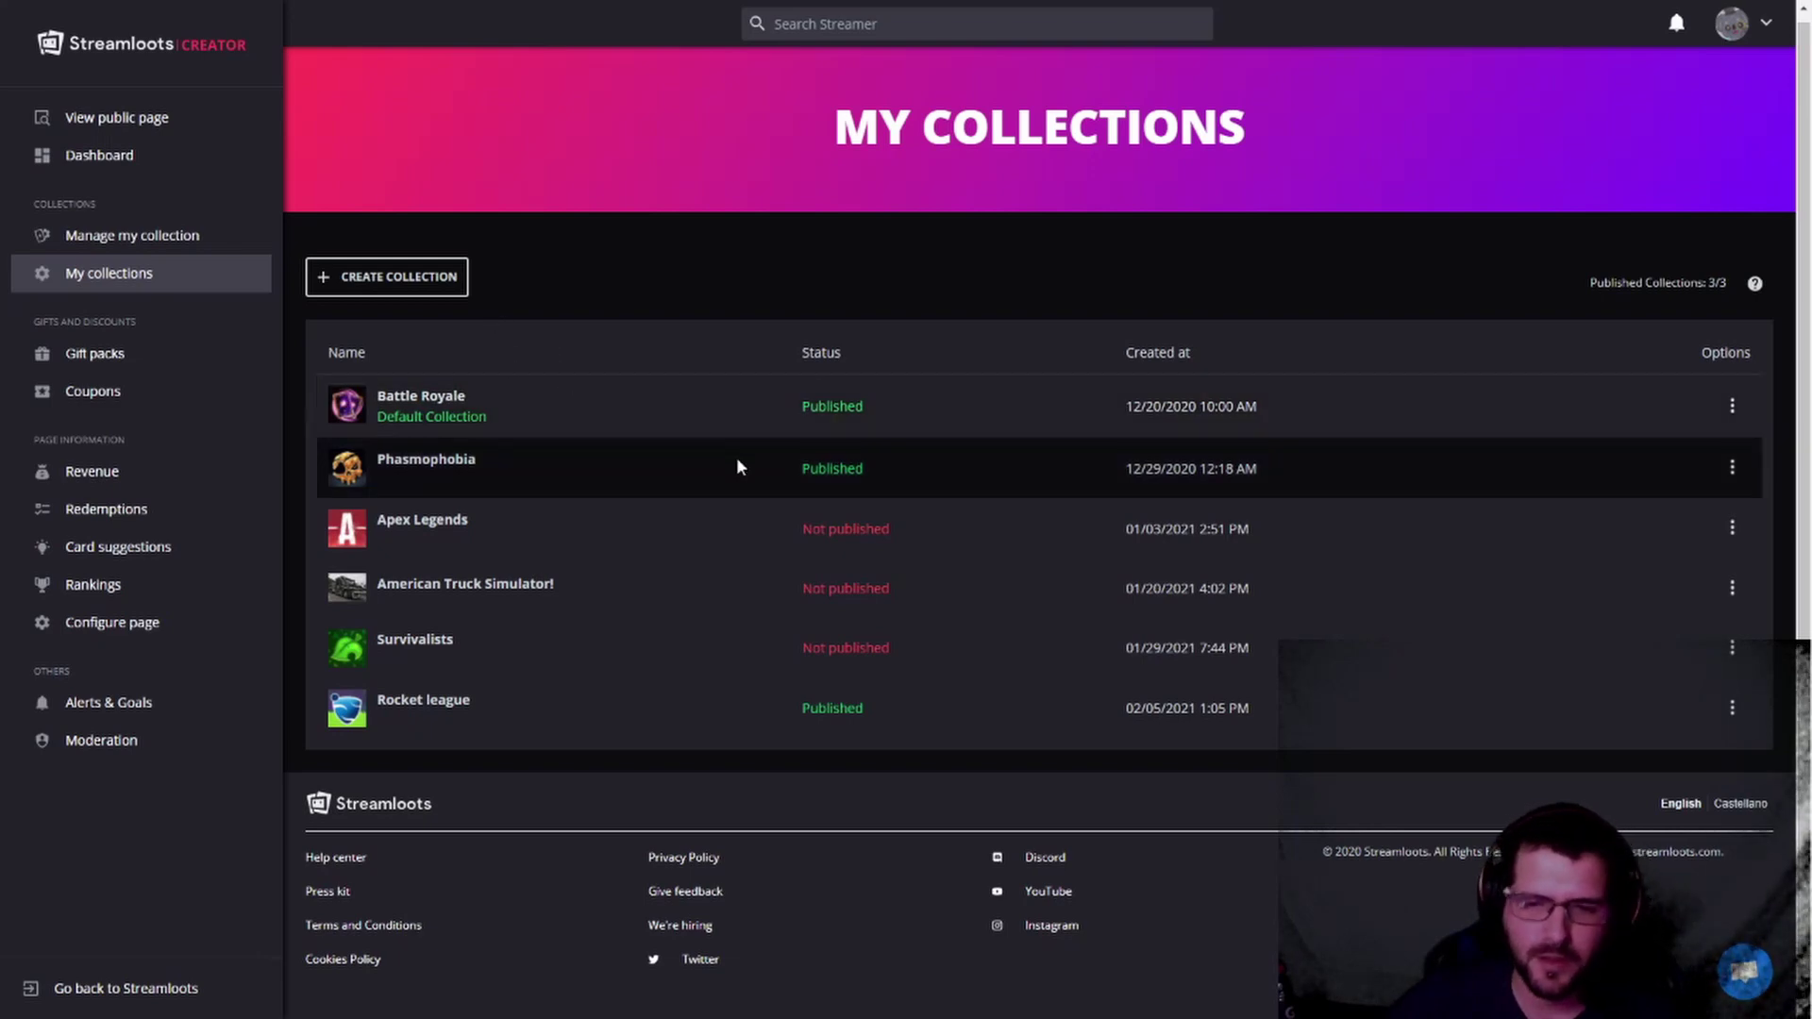
left_click(400, 278)
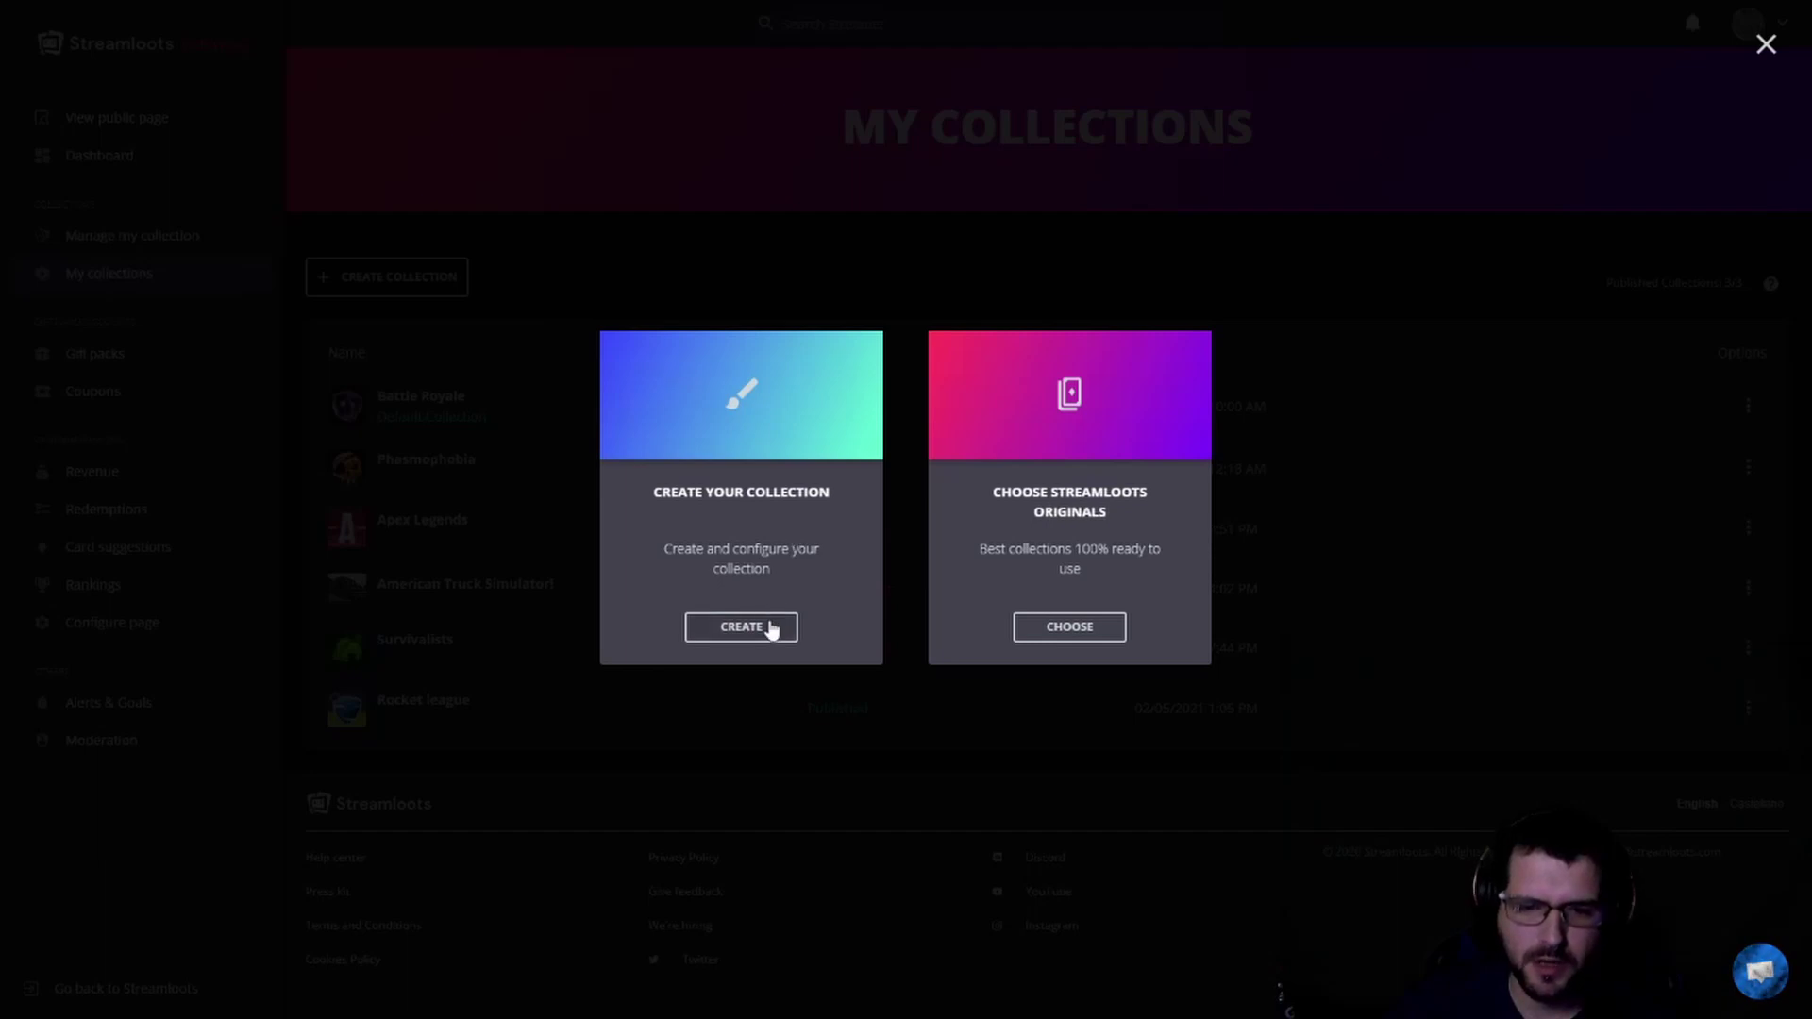
left_click(1086, 630)
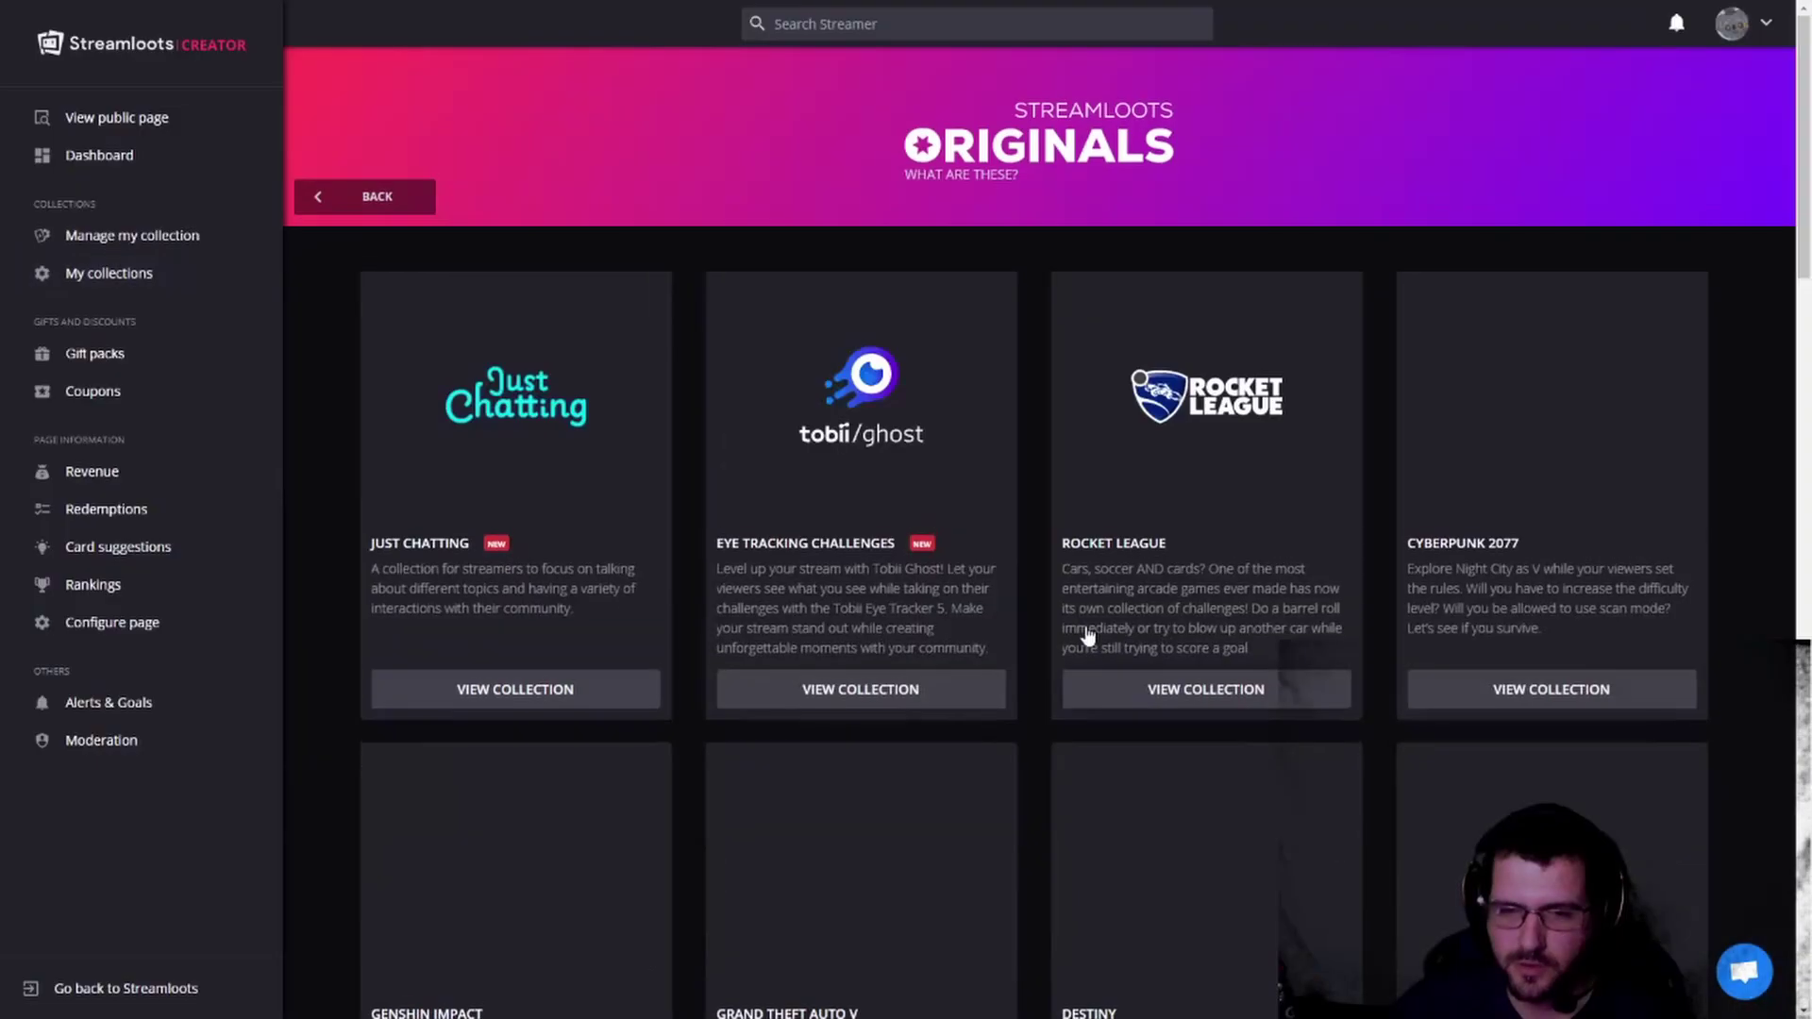
scroll(1129, 425, "down", 5)
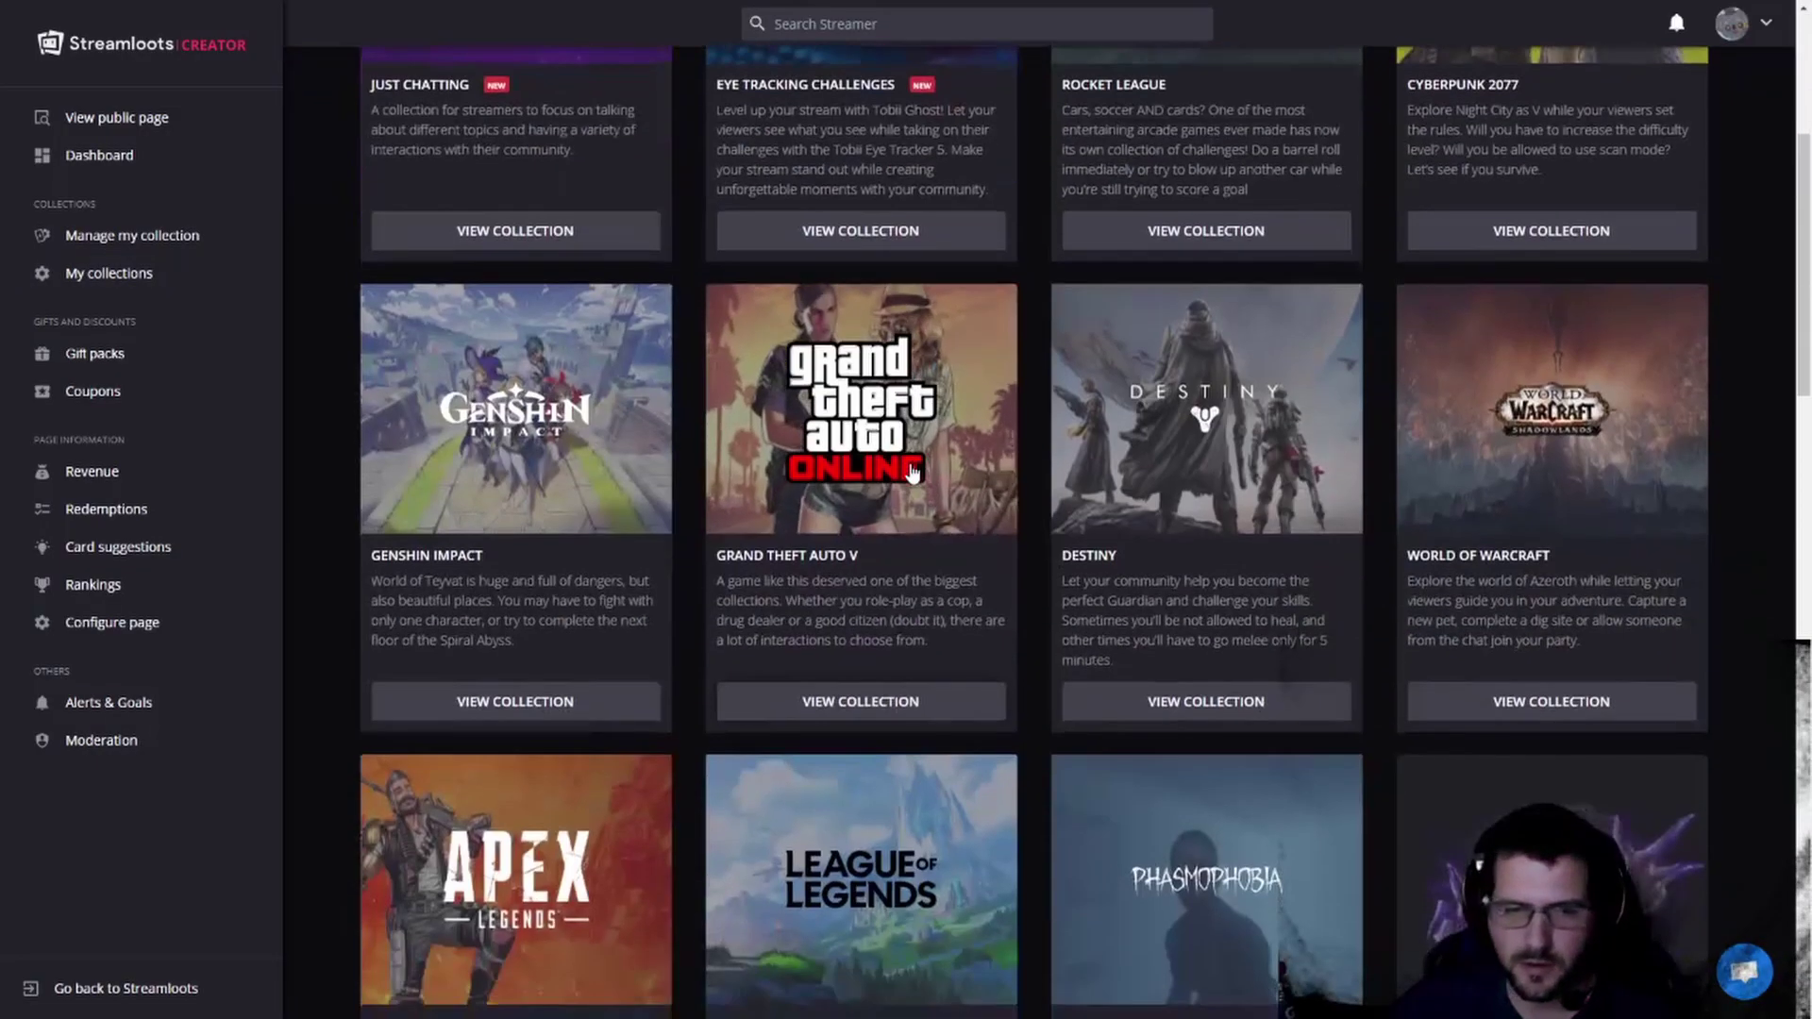
scroll(912, 472, "up", 5)
left_click(368, 194)
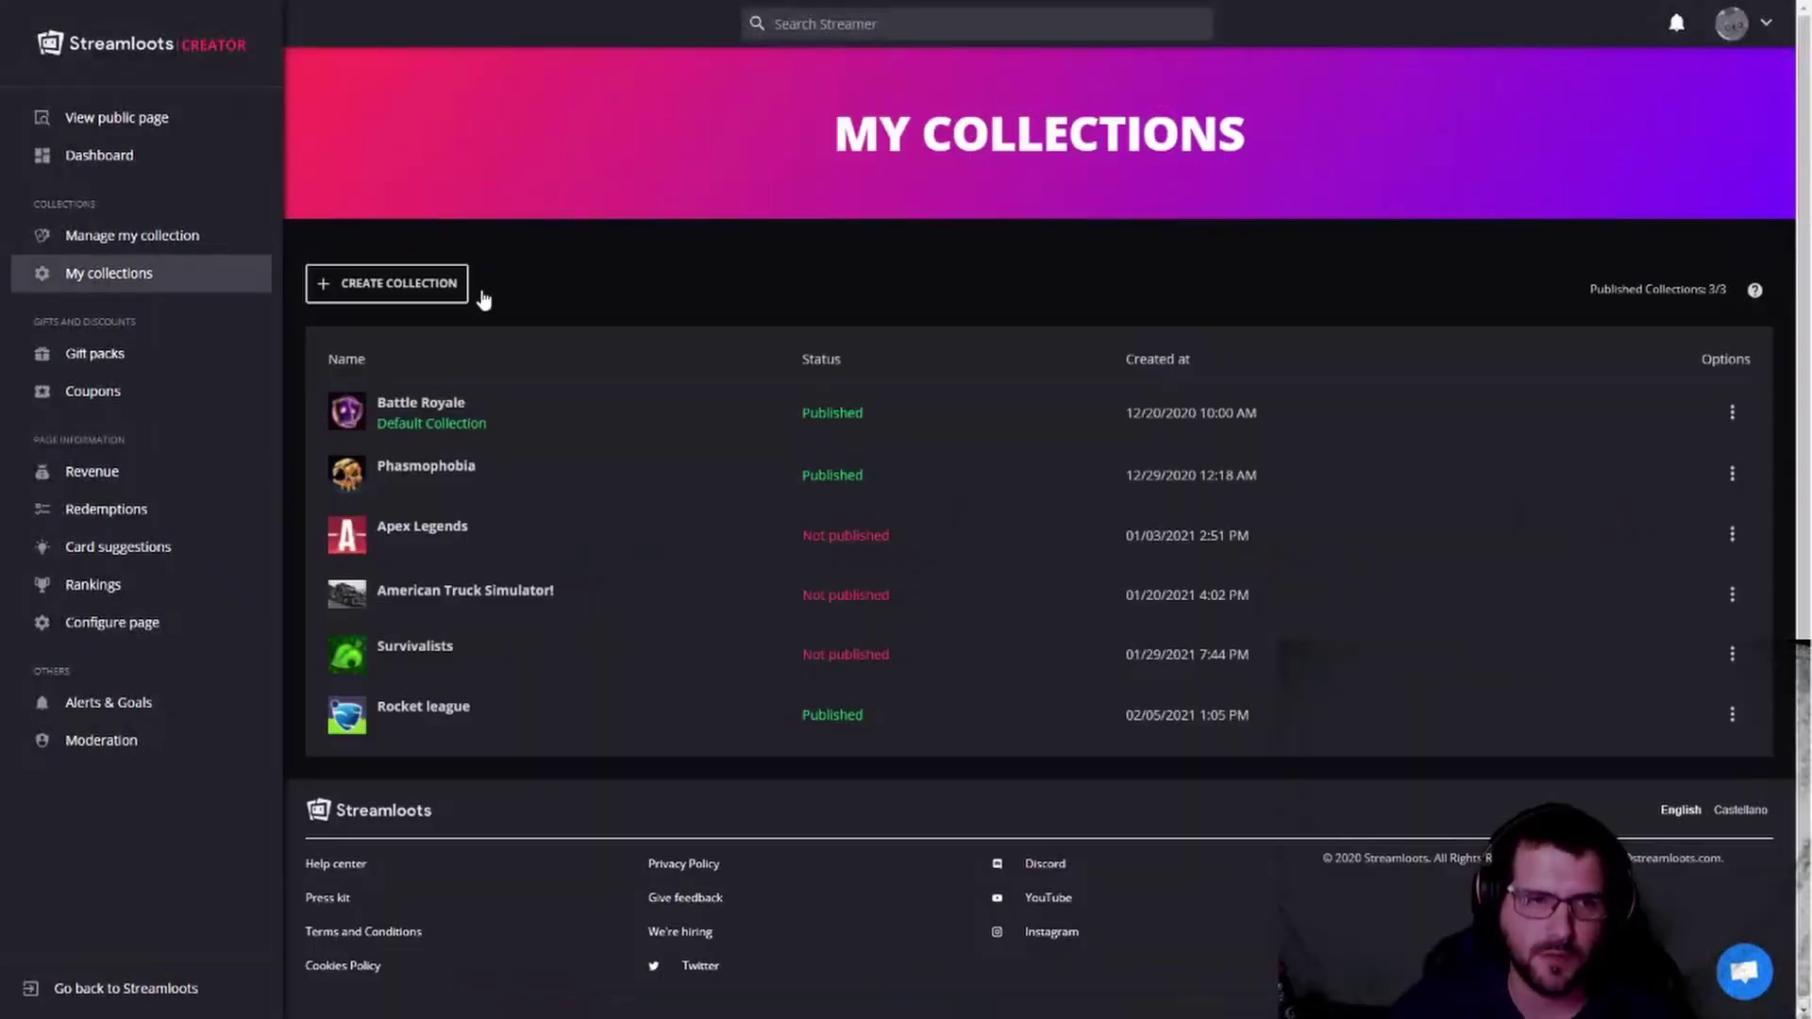
Step: Start a new blank collection and look through the categories it can be assigned to
left_click(395, 302)
left_click(727, 634)
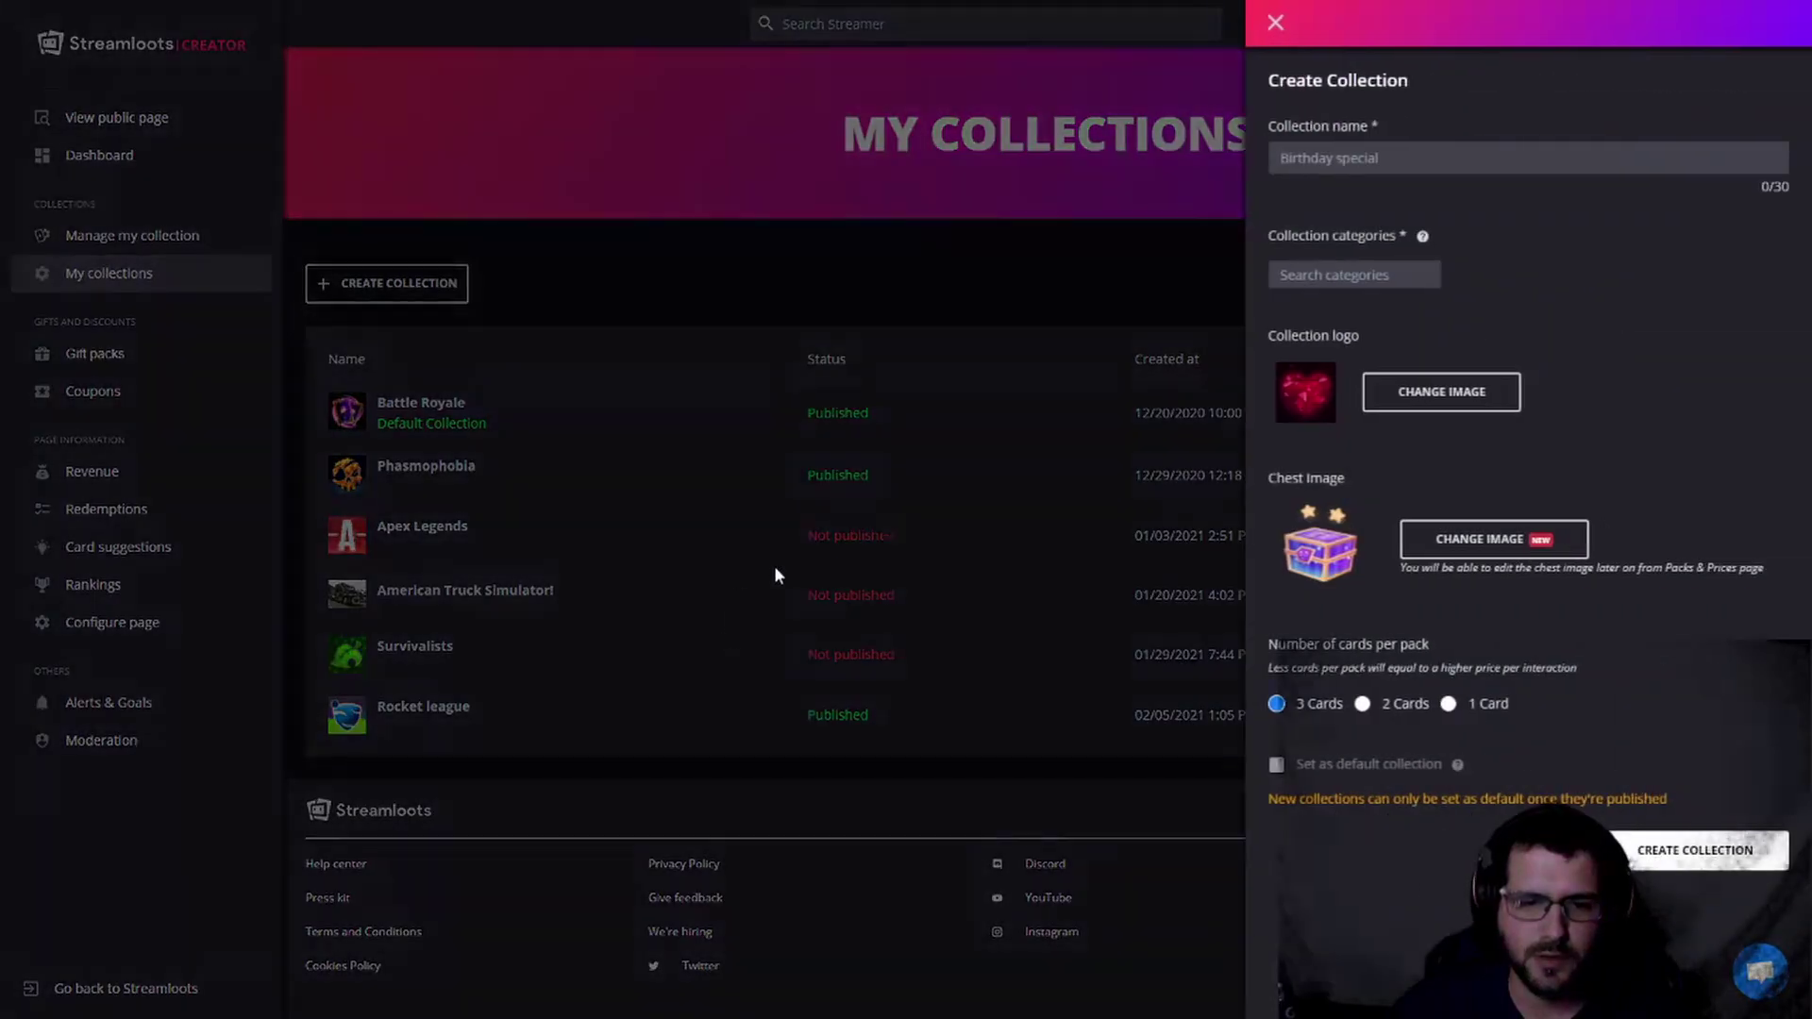
mouse_move(1428, 212)
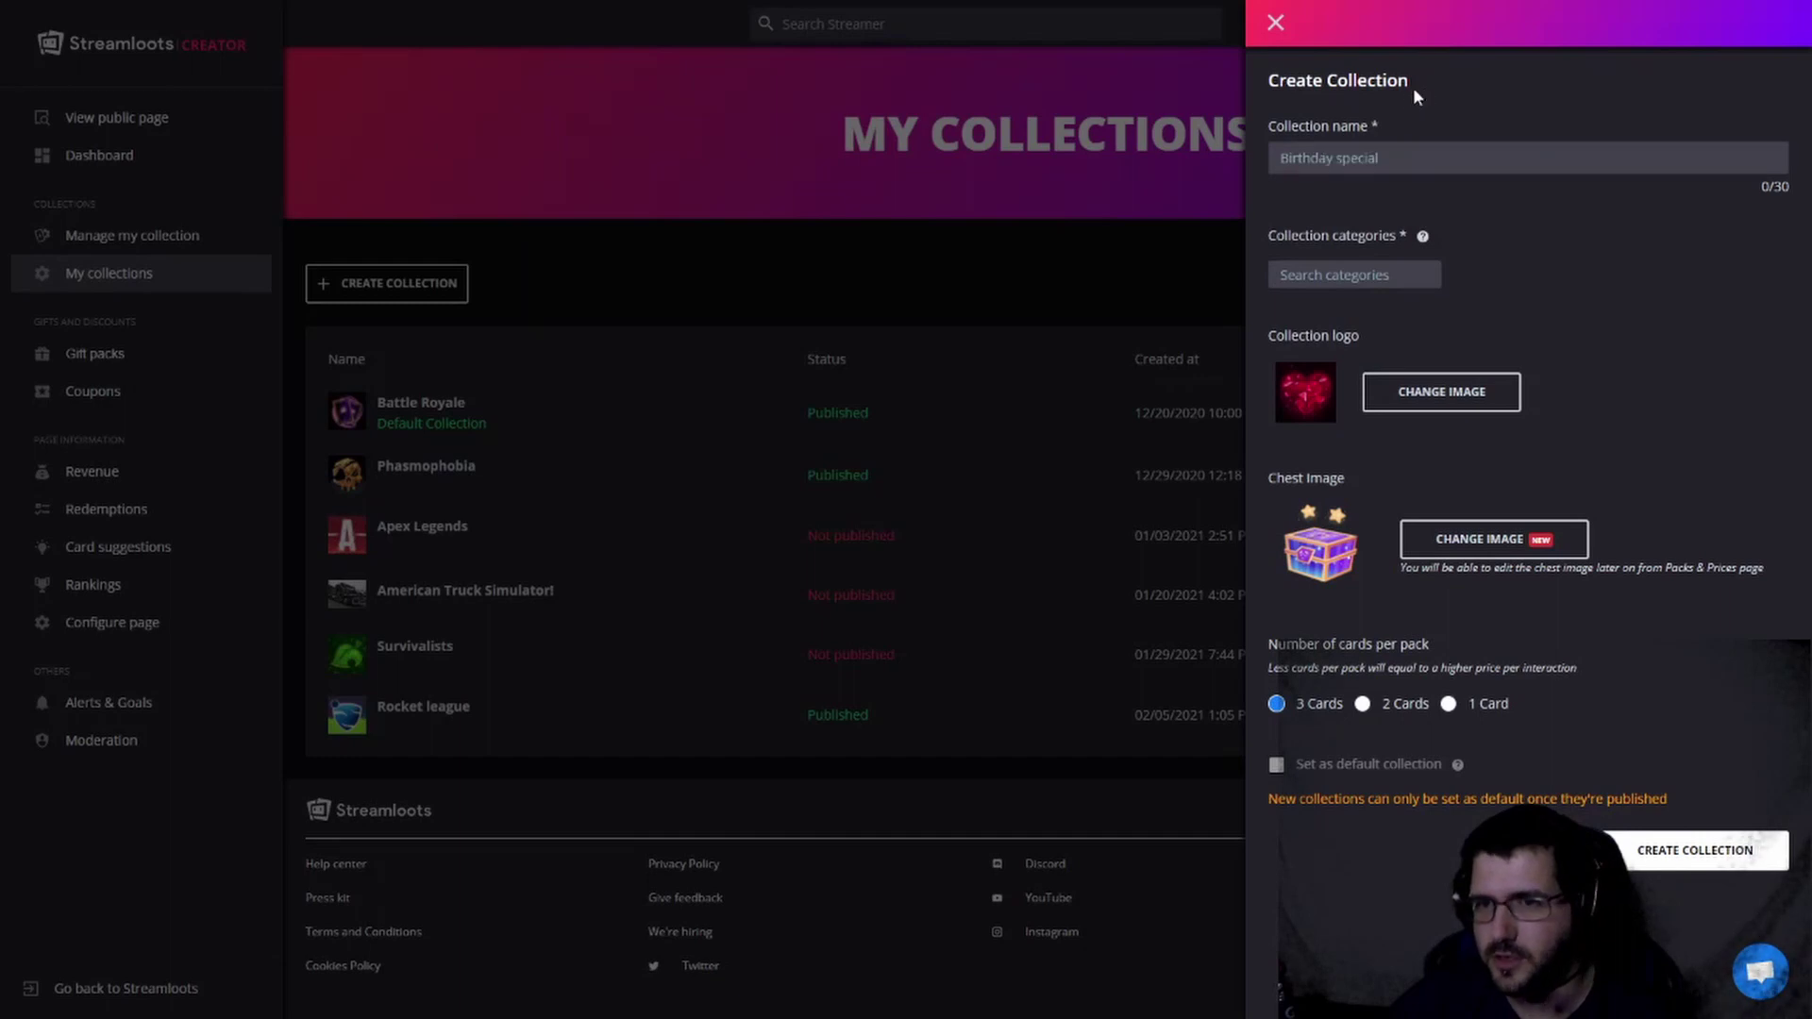
left_click(1378, 275)
scroll(1357, 373, "down", 3)
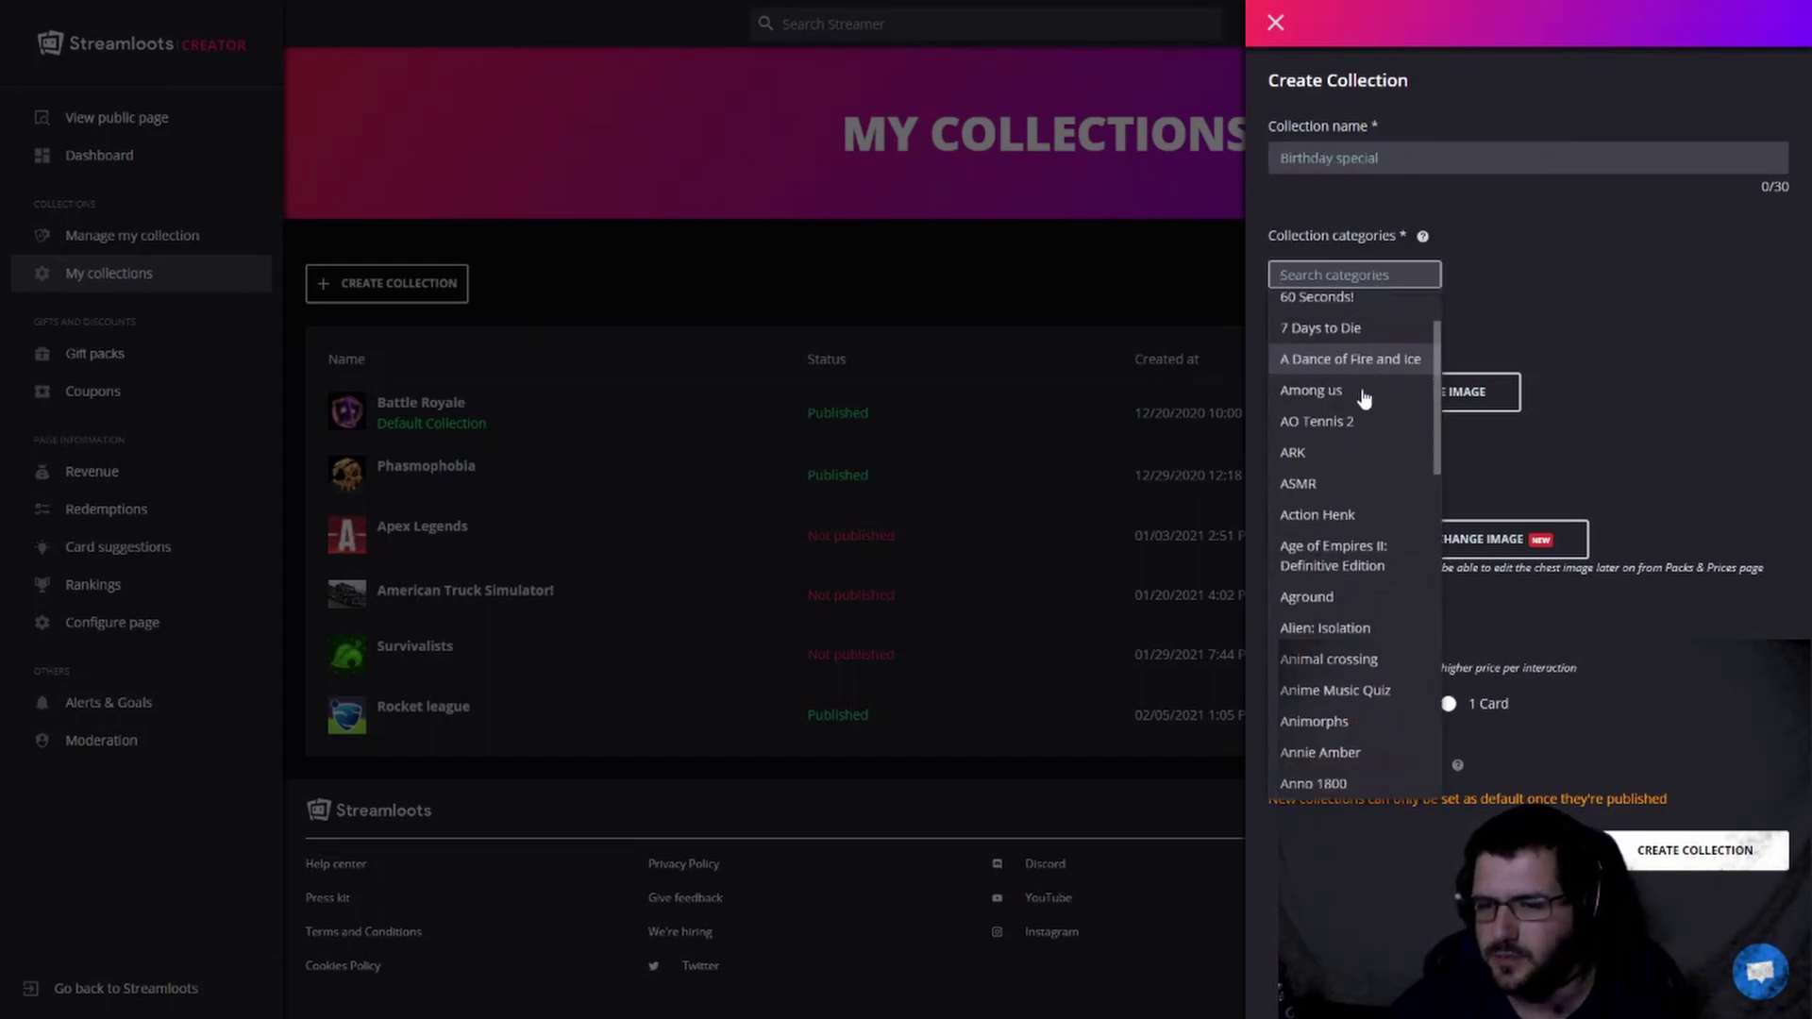
scroll(1365, 409, "down", 10)
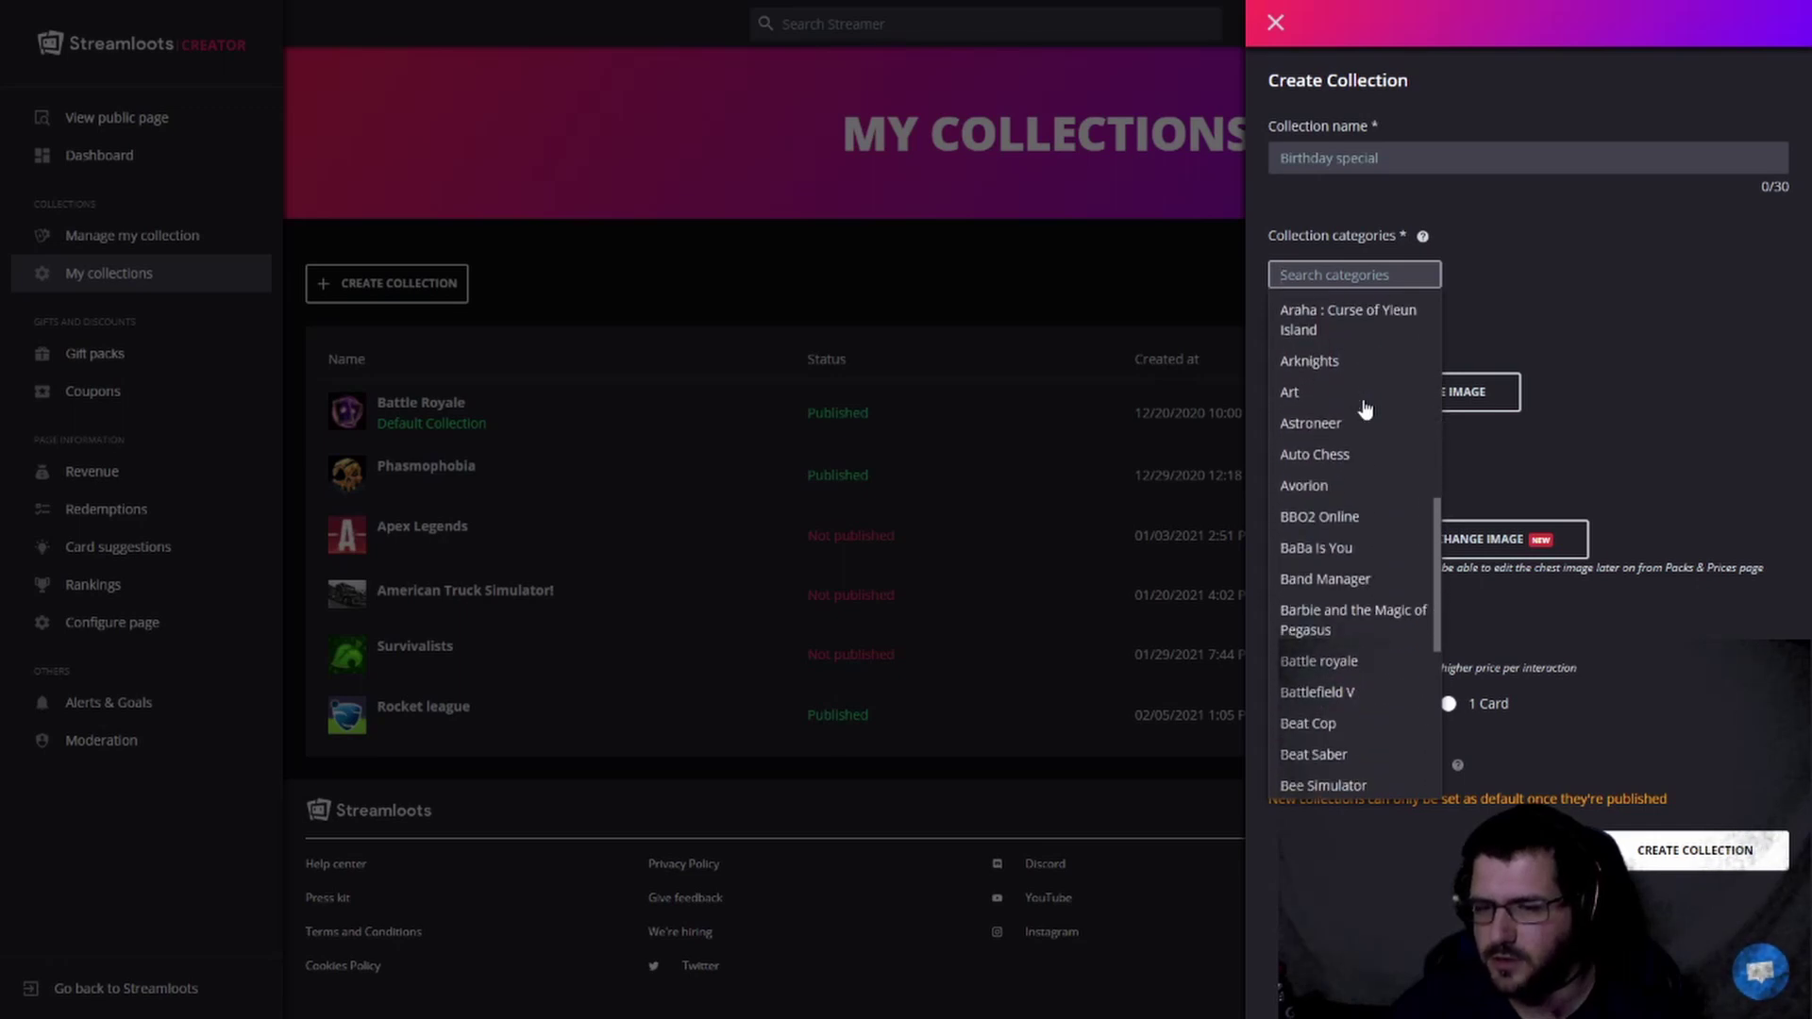
scroll(1365, 409, "down", 1)
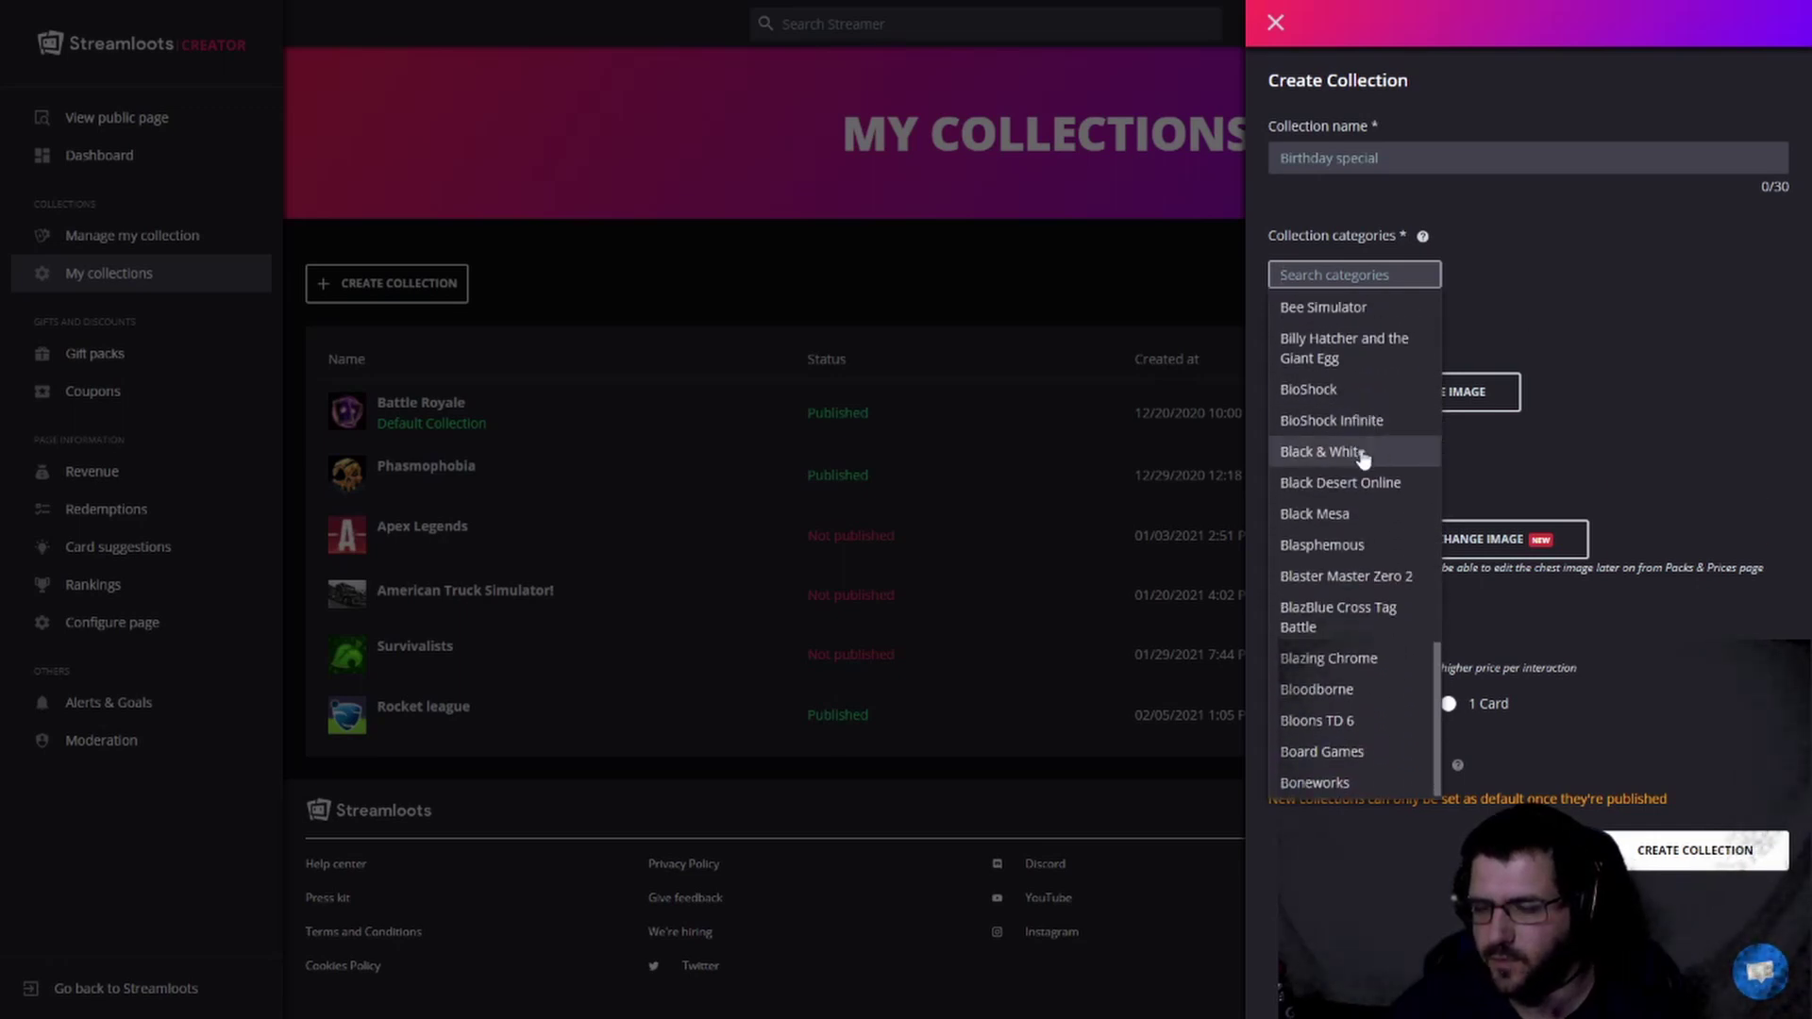
left_click(1537, 259)
Step: Look through the logo and chest images offered for the new collection and close the form without creating it
left_click(1430, 422)
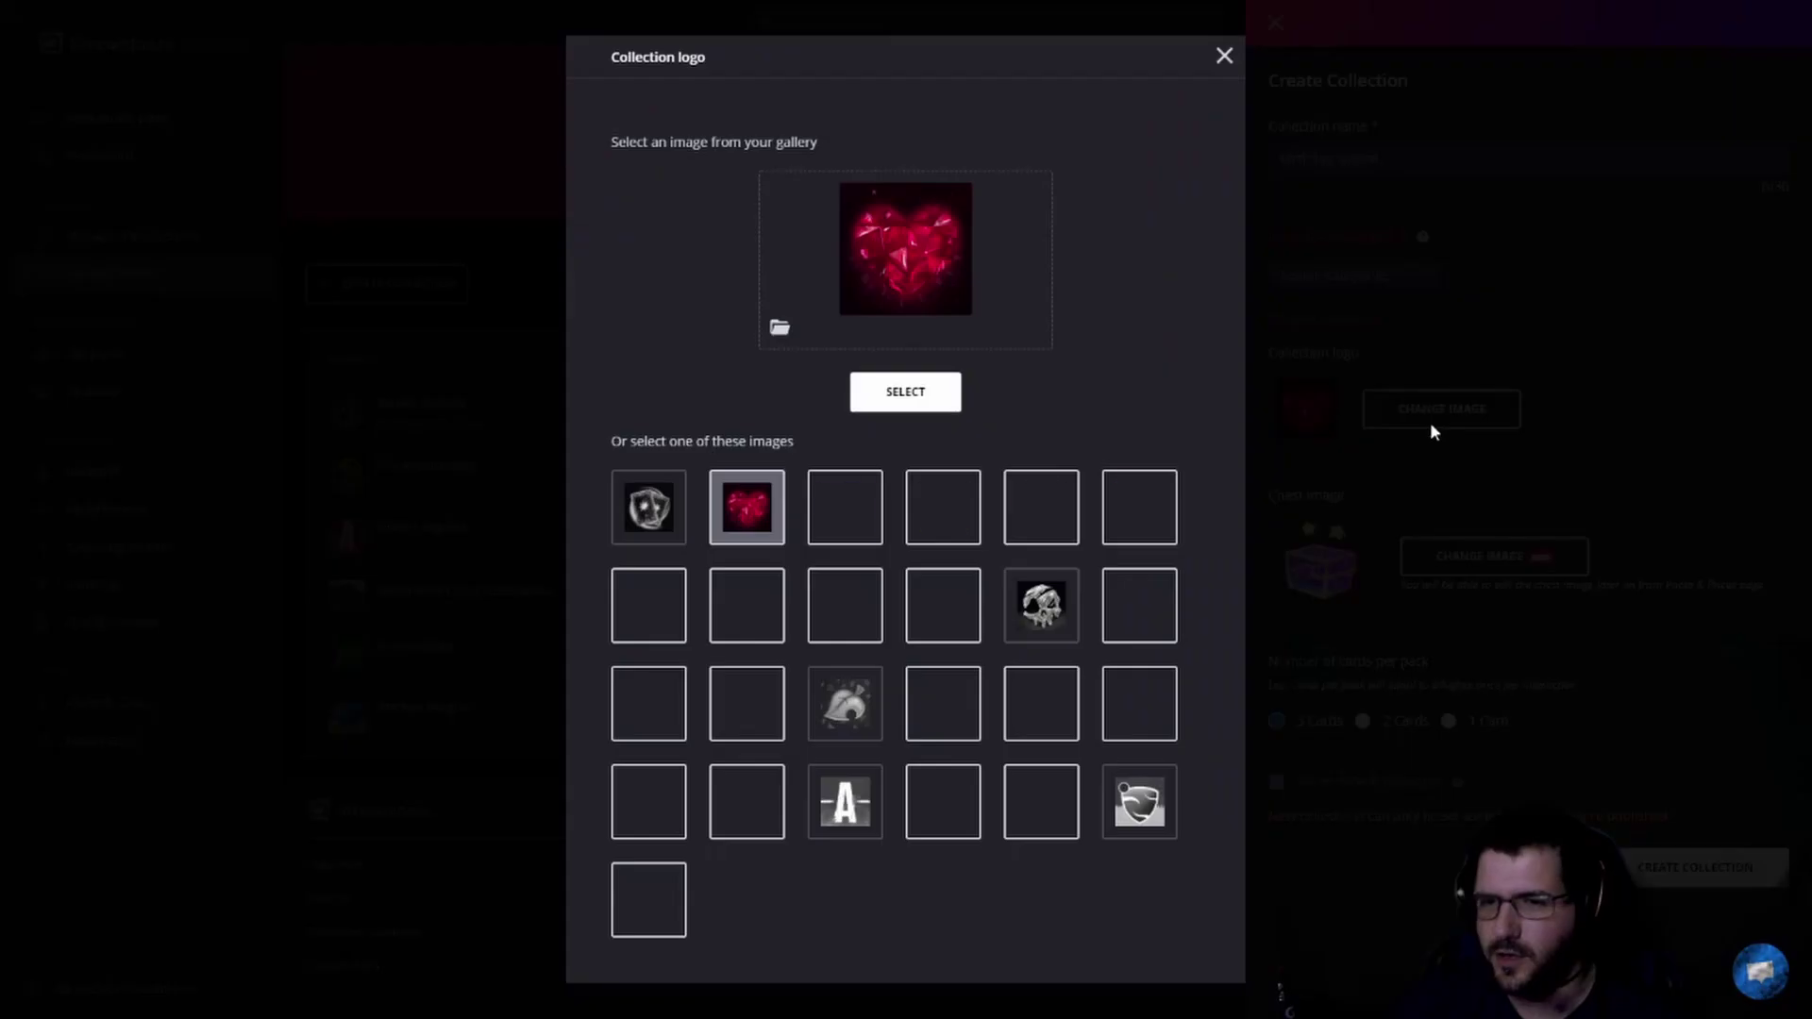
left_click(1411, 215)
left_click(1421, 572)
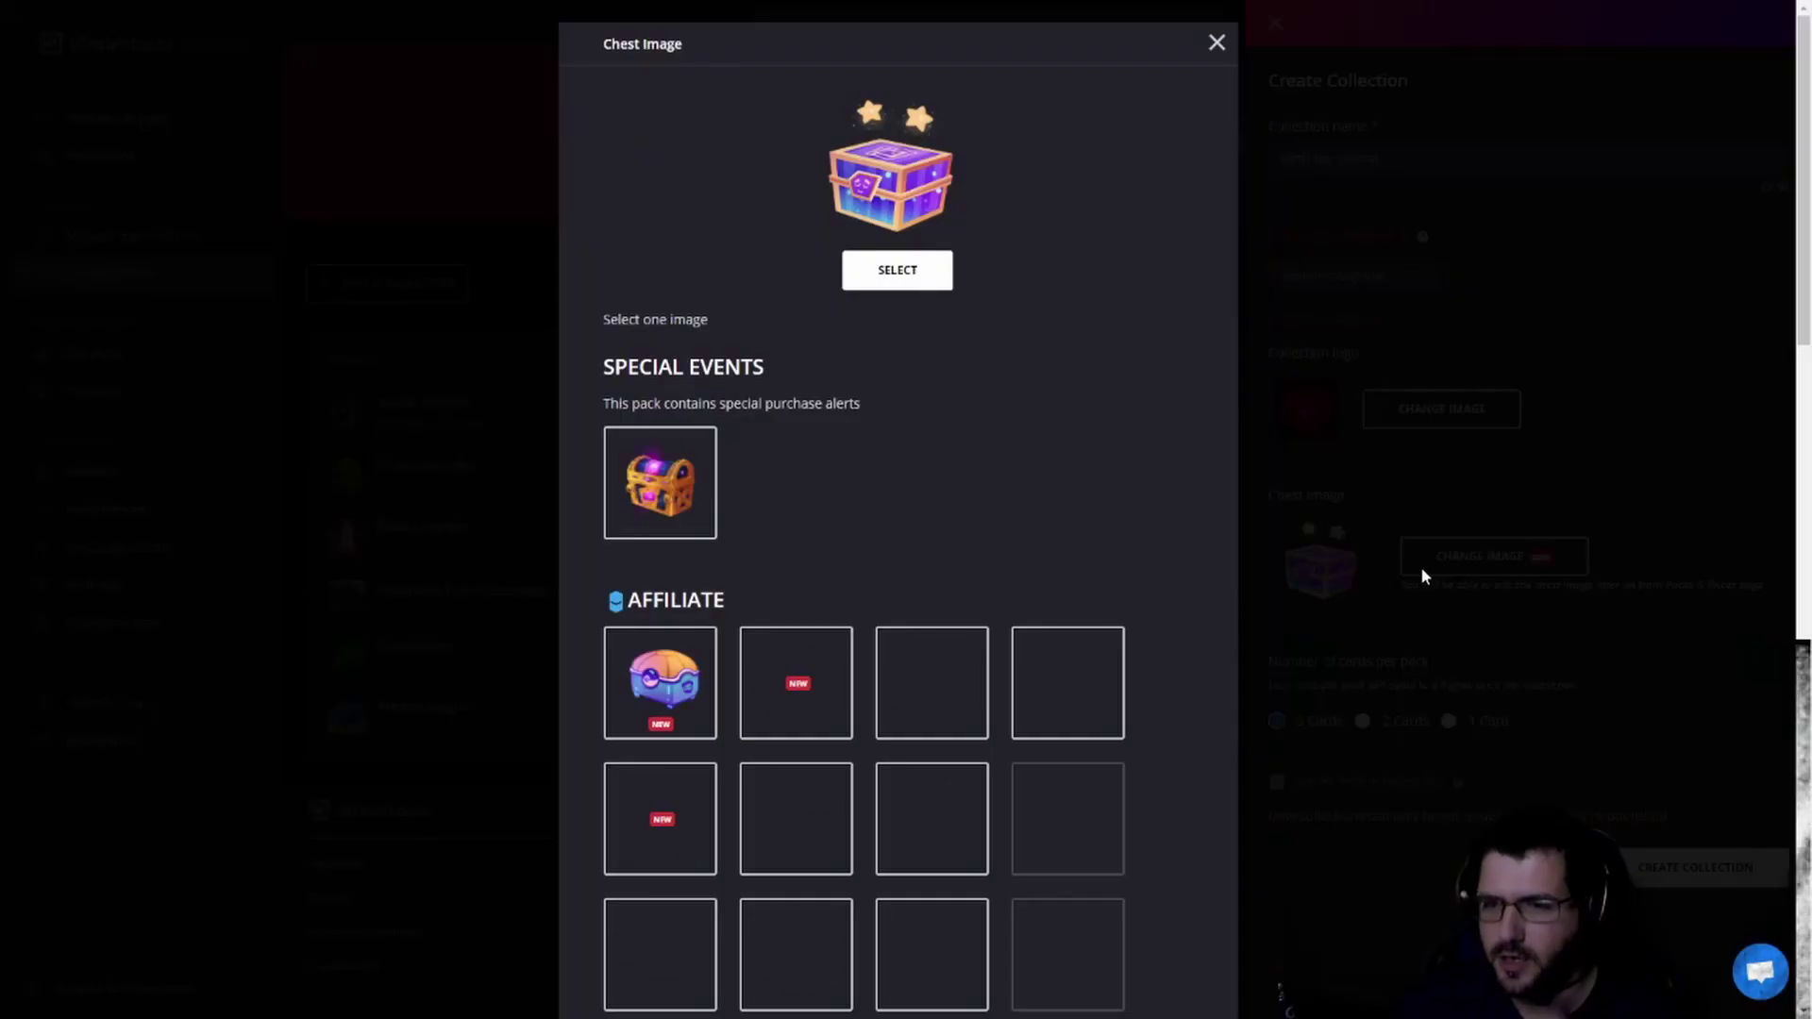
scroll(805, 585, "down", 2)
scroll(806, 585, "down", 10)
scroll(830, 586, "up", 5)
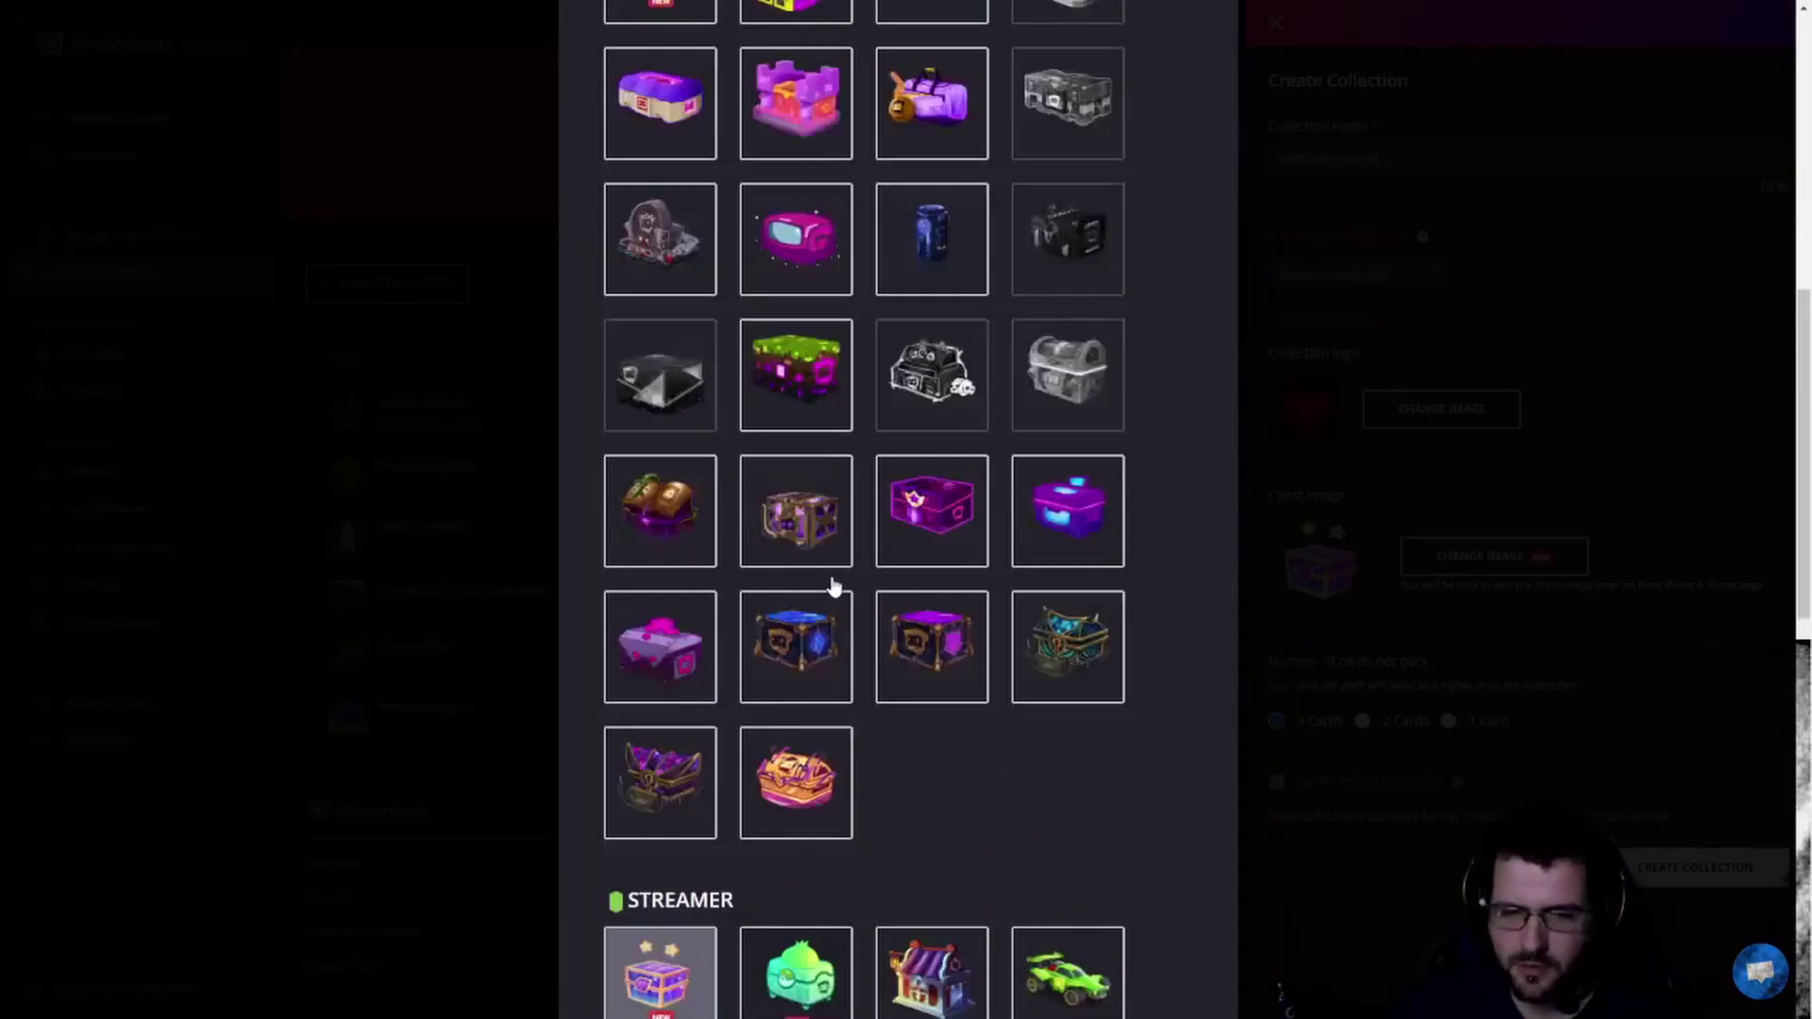
scroll(836, 577, "down", 10)
scroll(843, 573, "down", 4)
left_click(1546, 194)
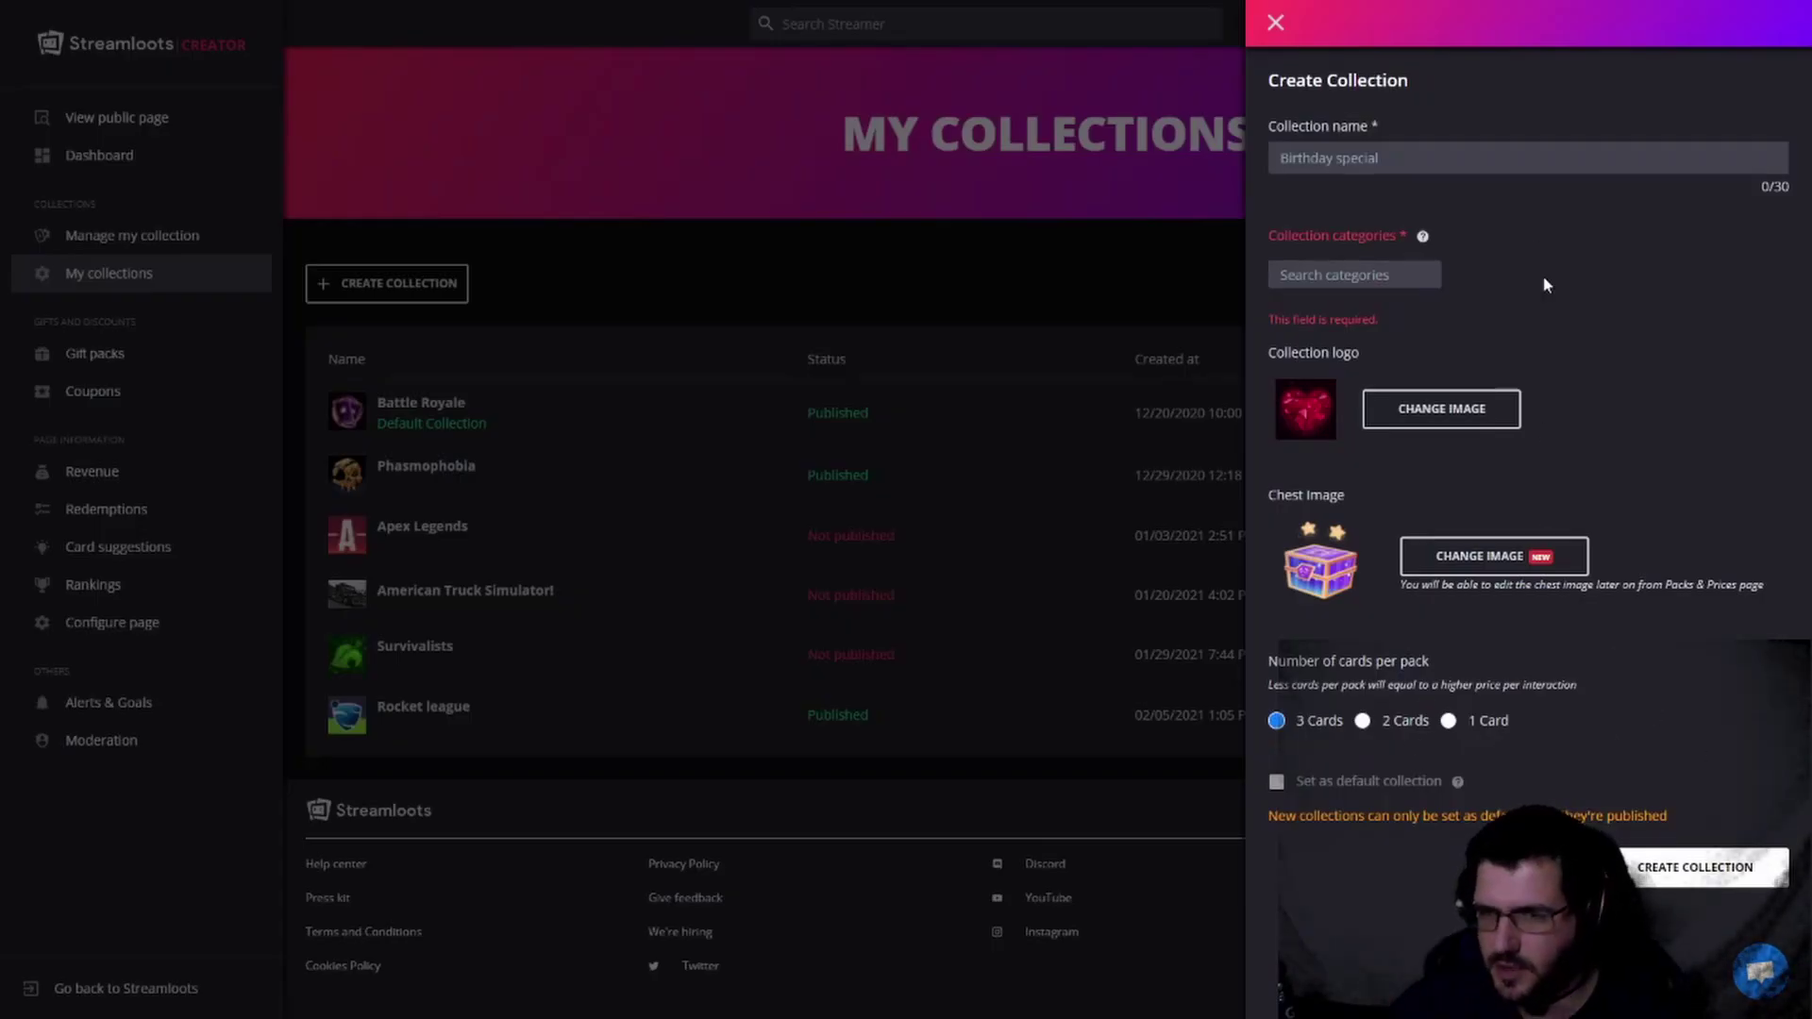
left_click(1287, 17)
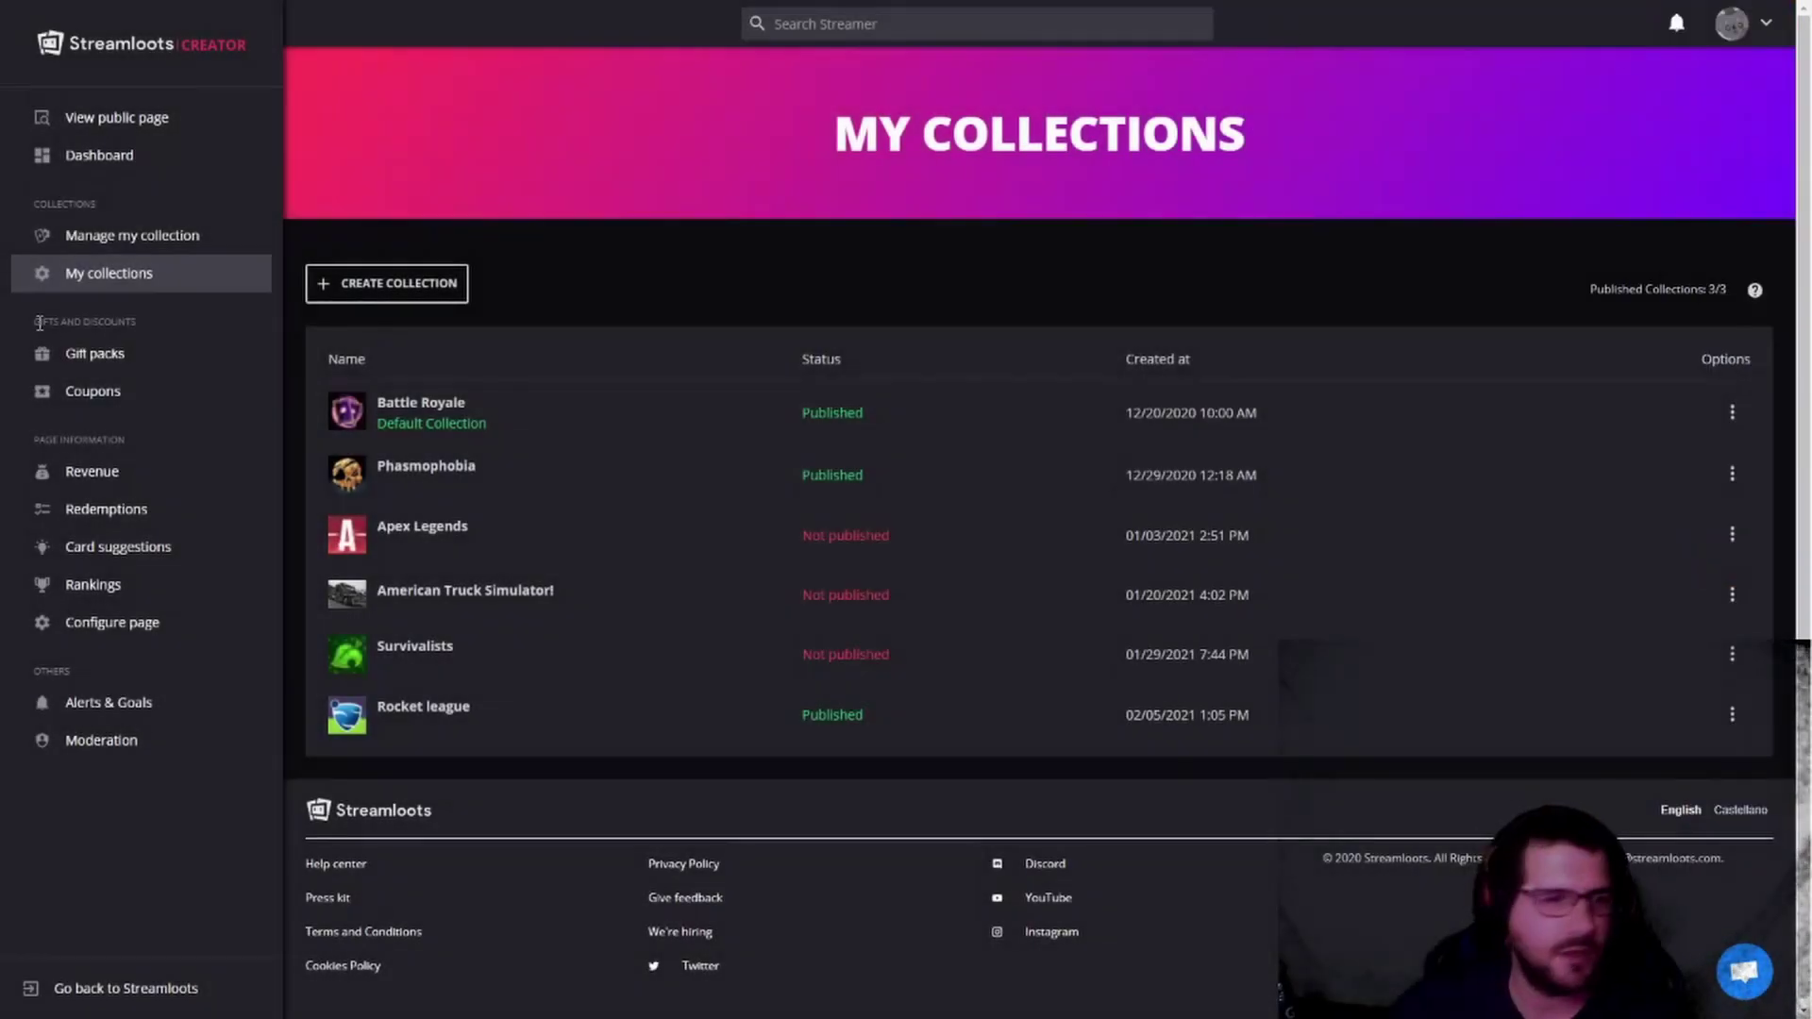
Step: Open the gift pack form and check which collections packs can be gifted from
left_click(82, 357)
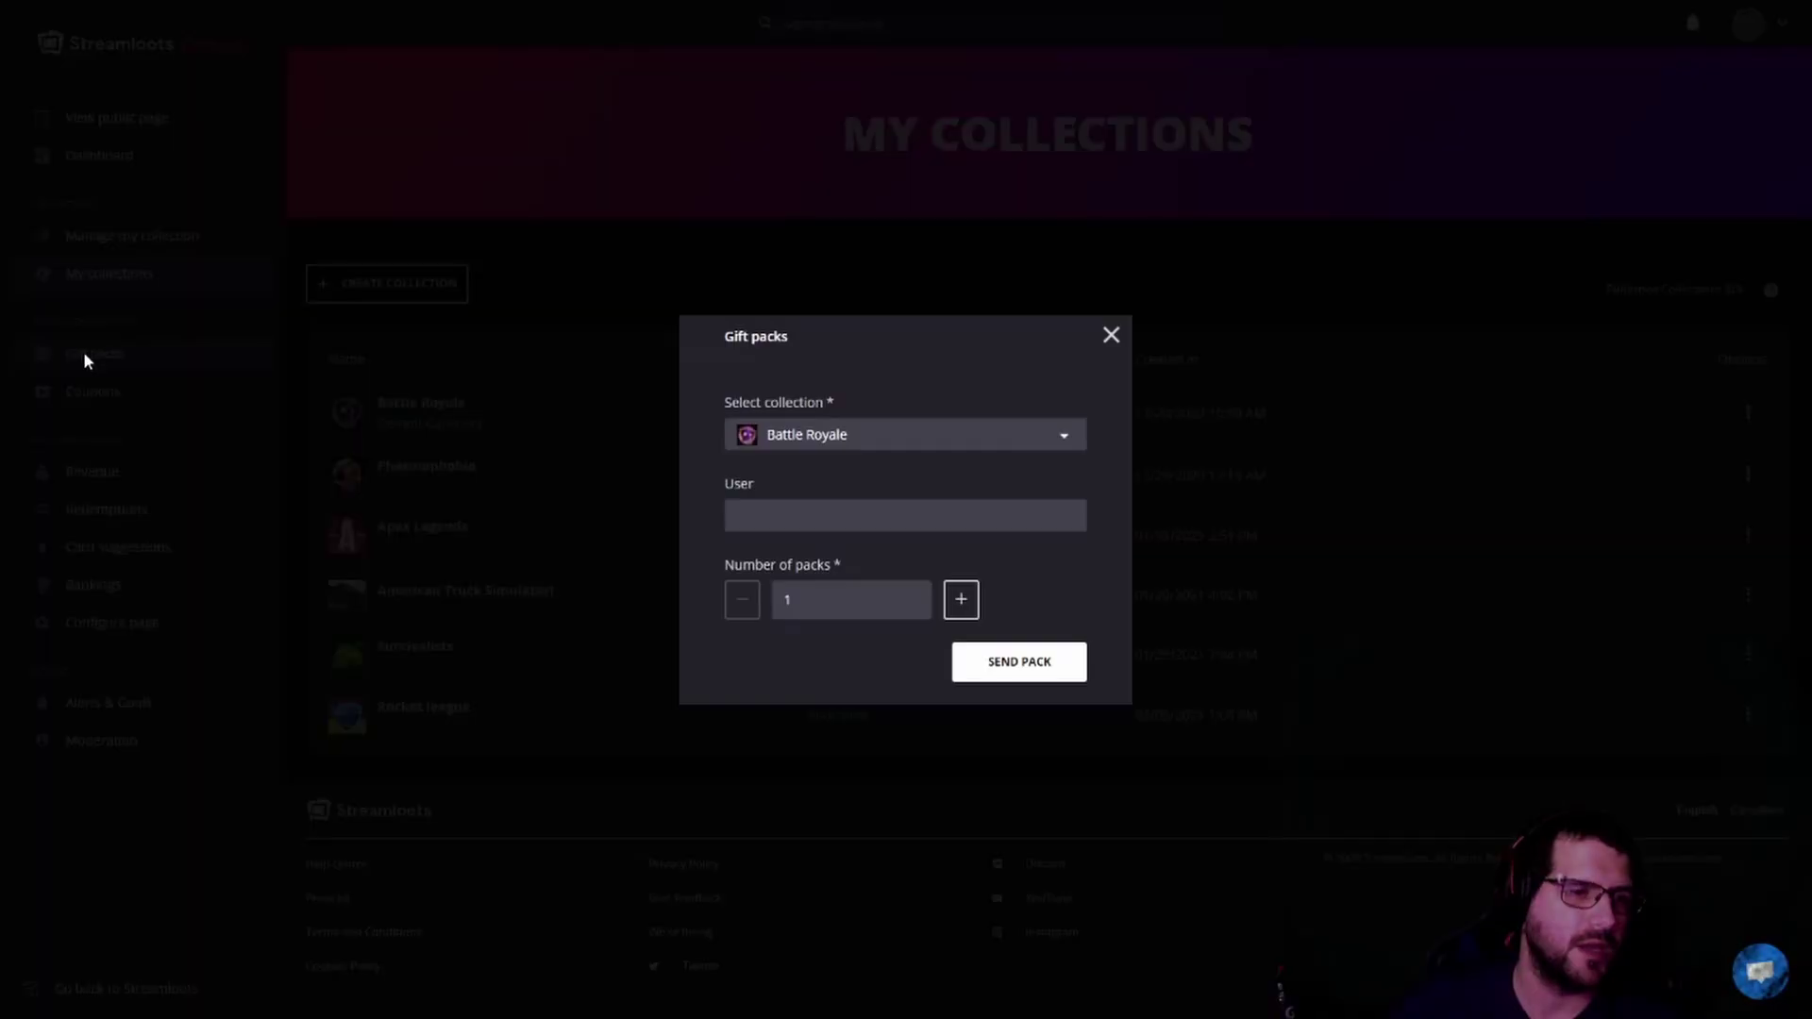
left_click(876, 436)
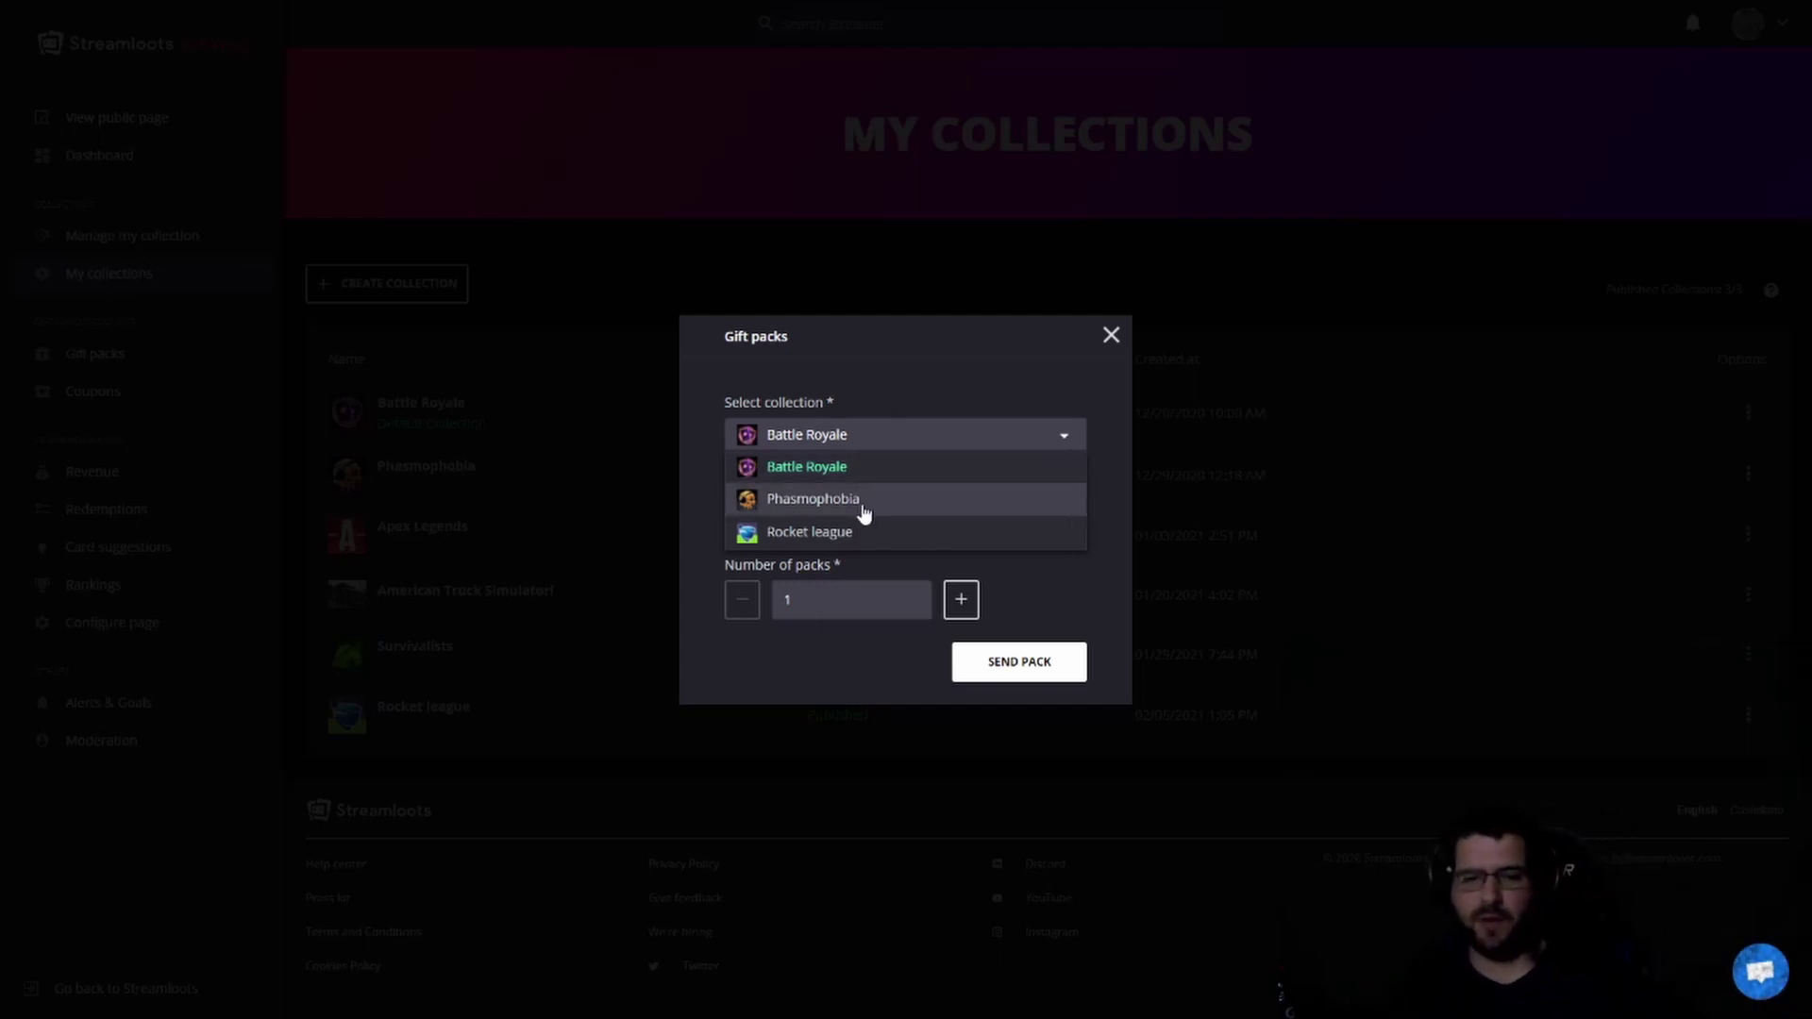
left_click(936, 438)
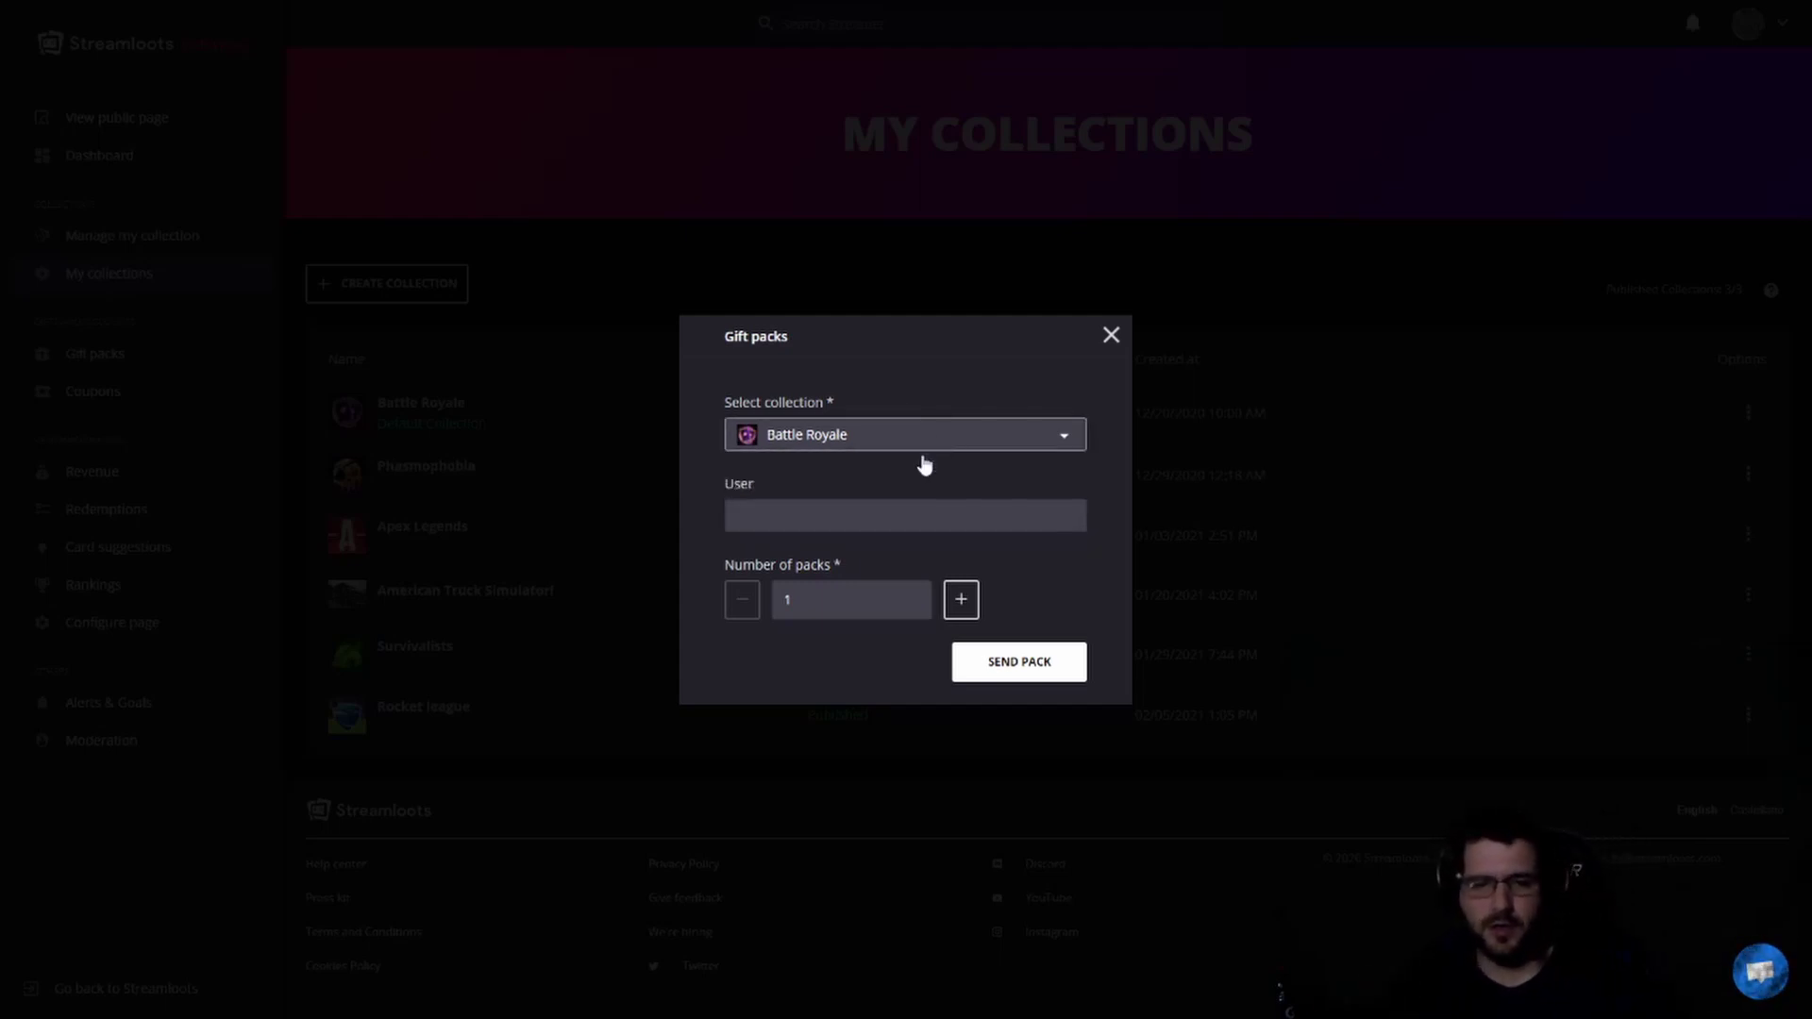
Step: Search for a recipient's username in the gift pack form and erase the search text
left_click(833, 520)
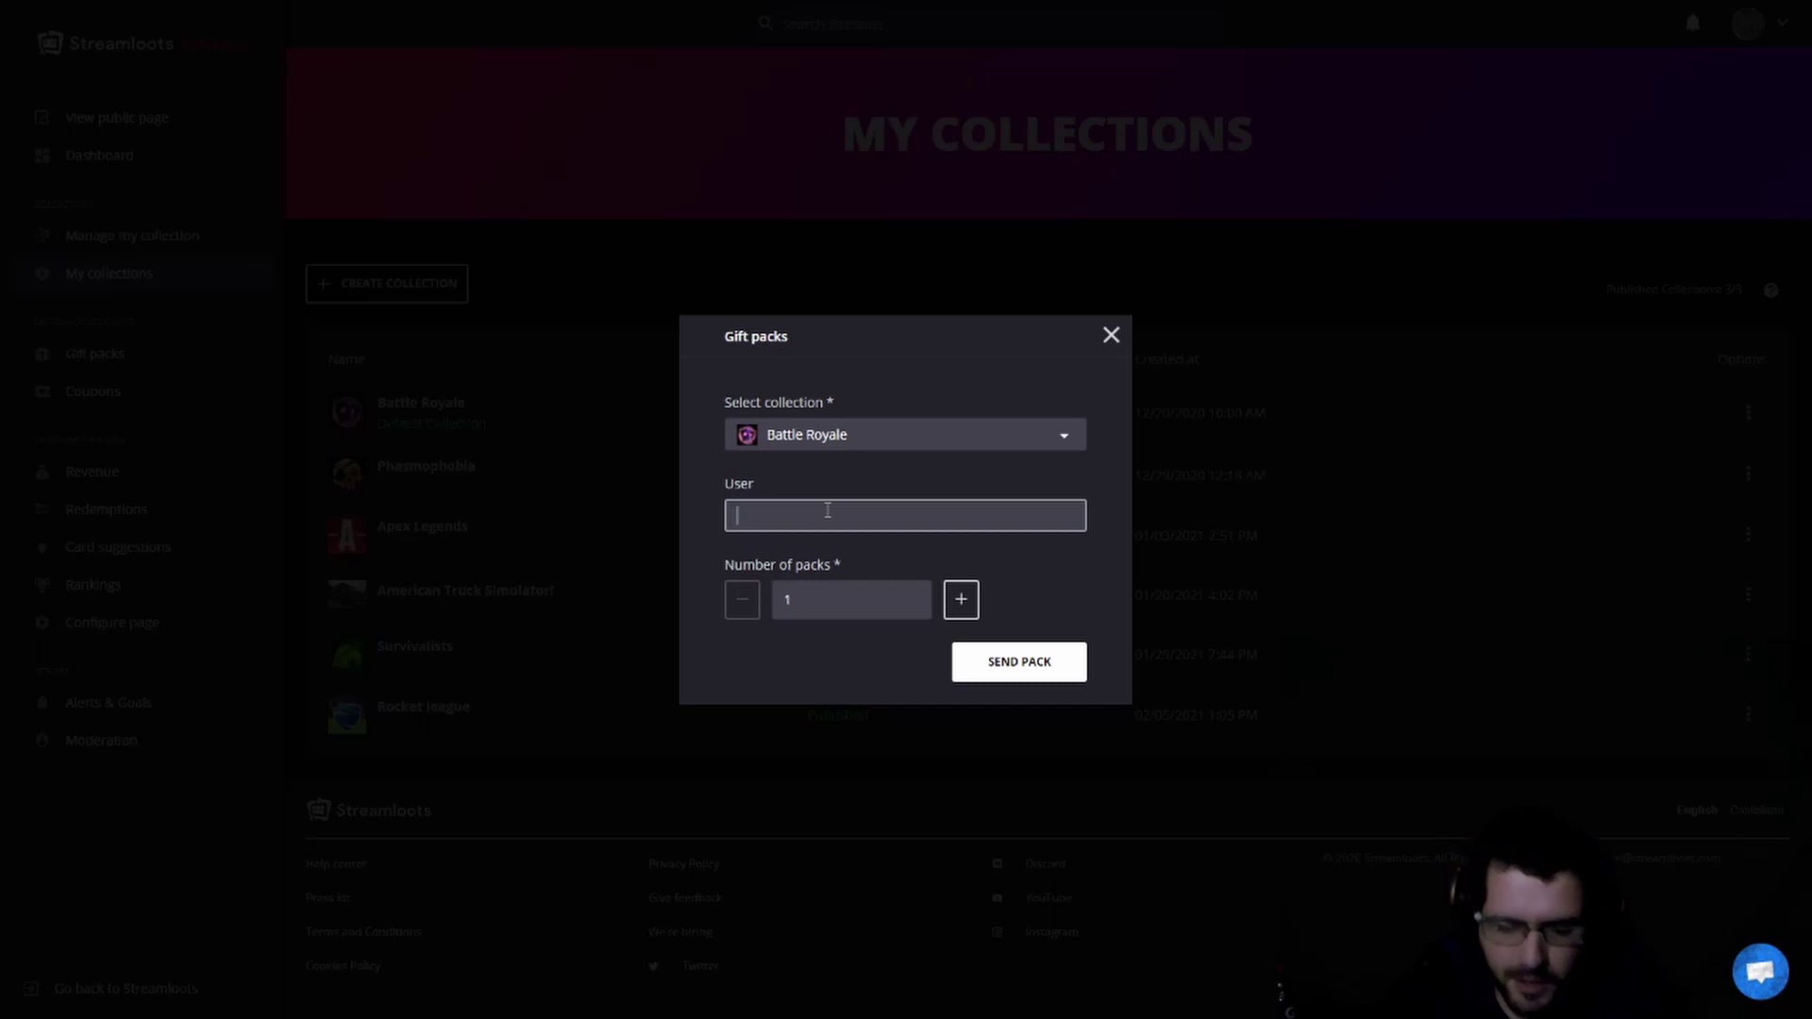
type("bubb")
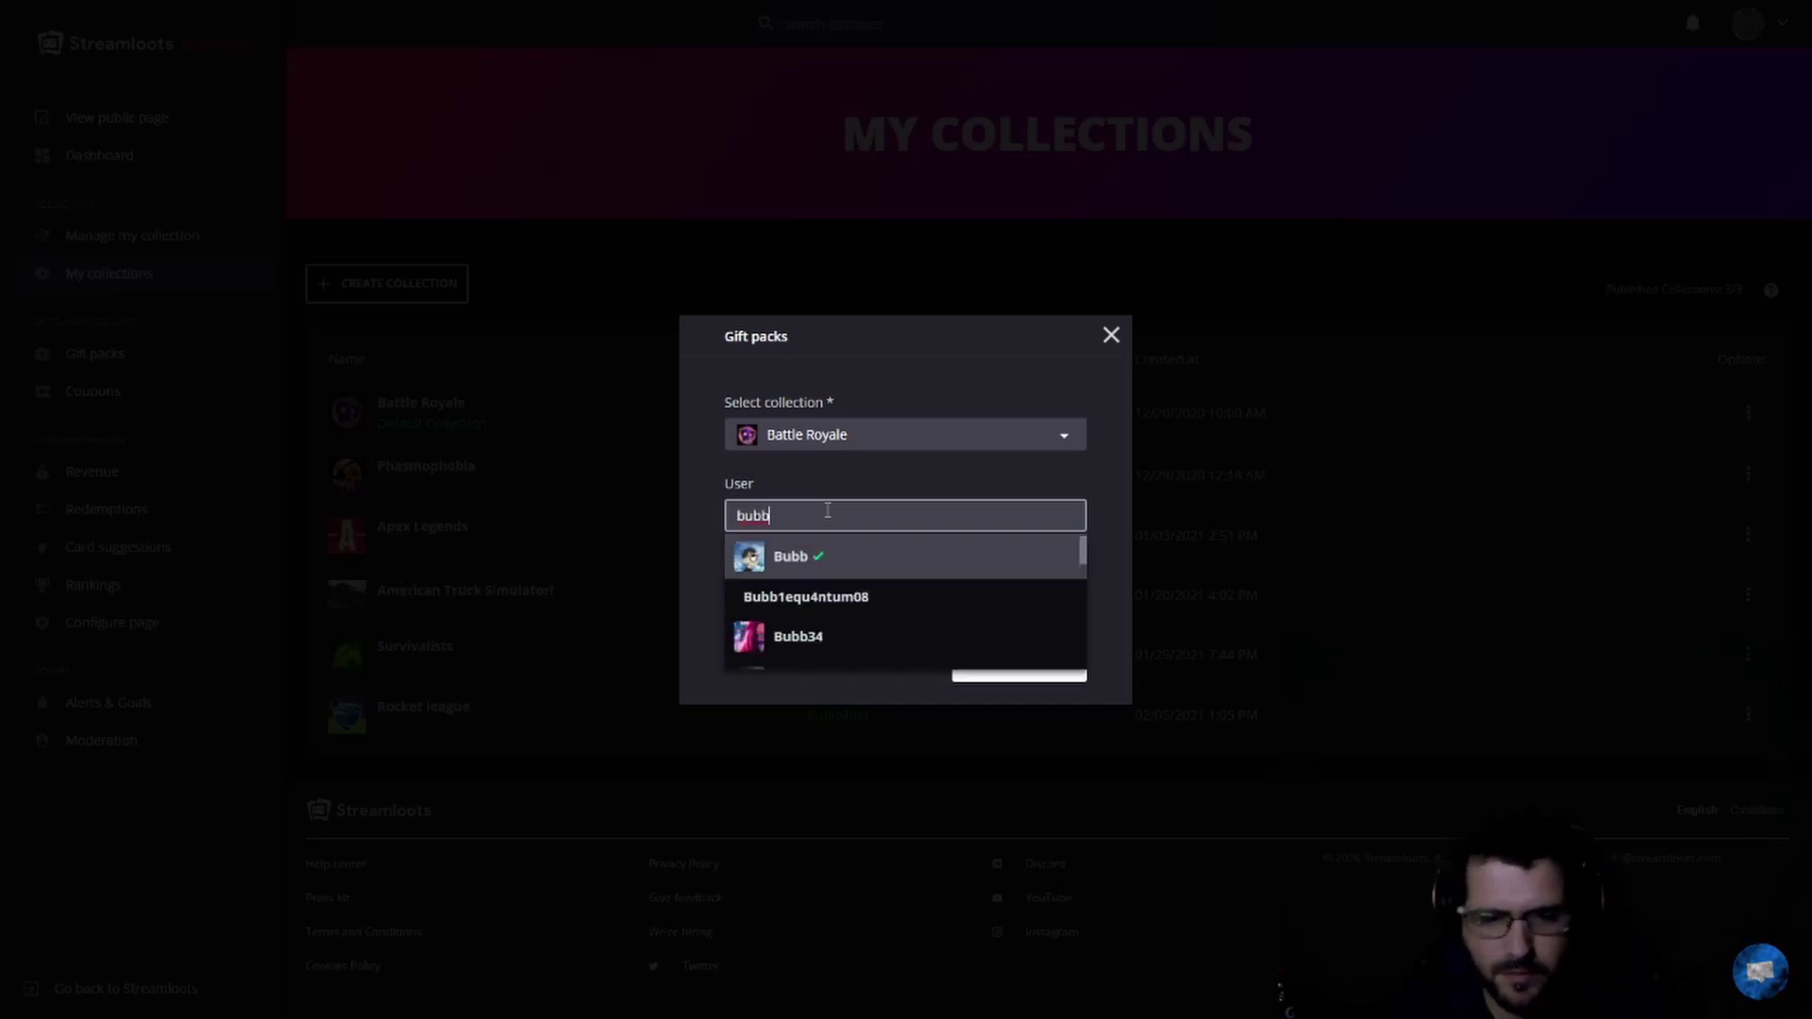
type("a")
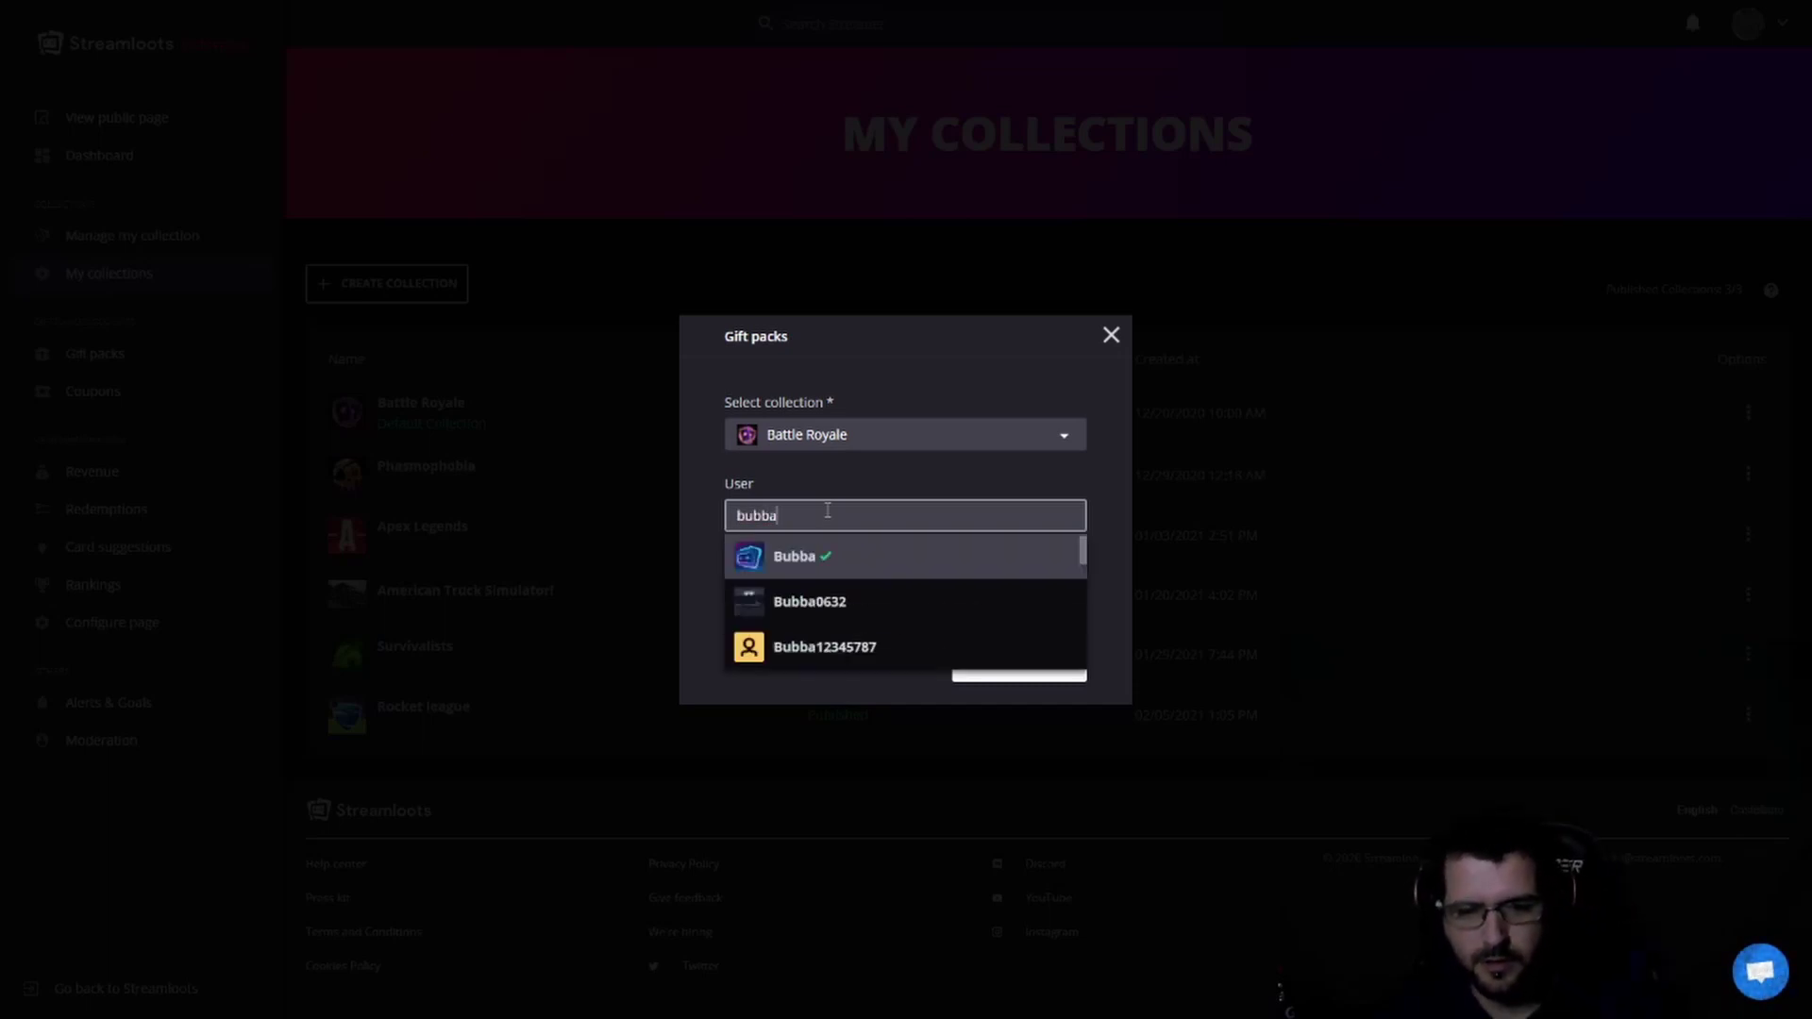
type("bc")
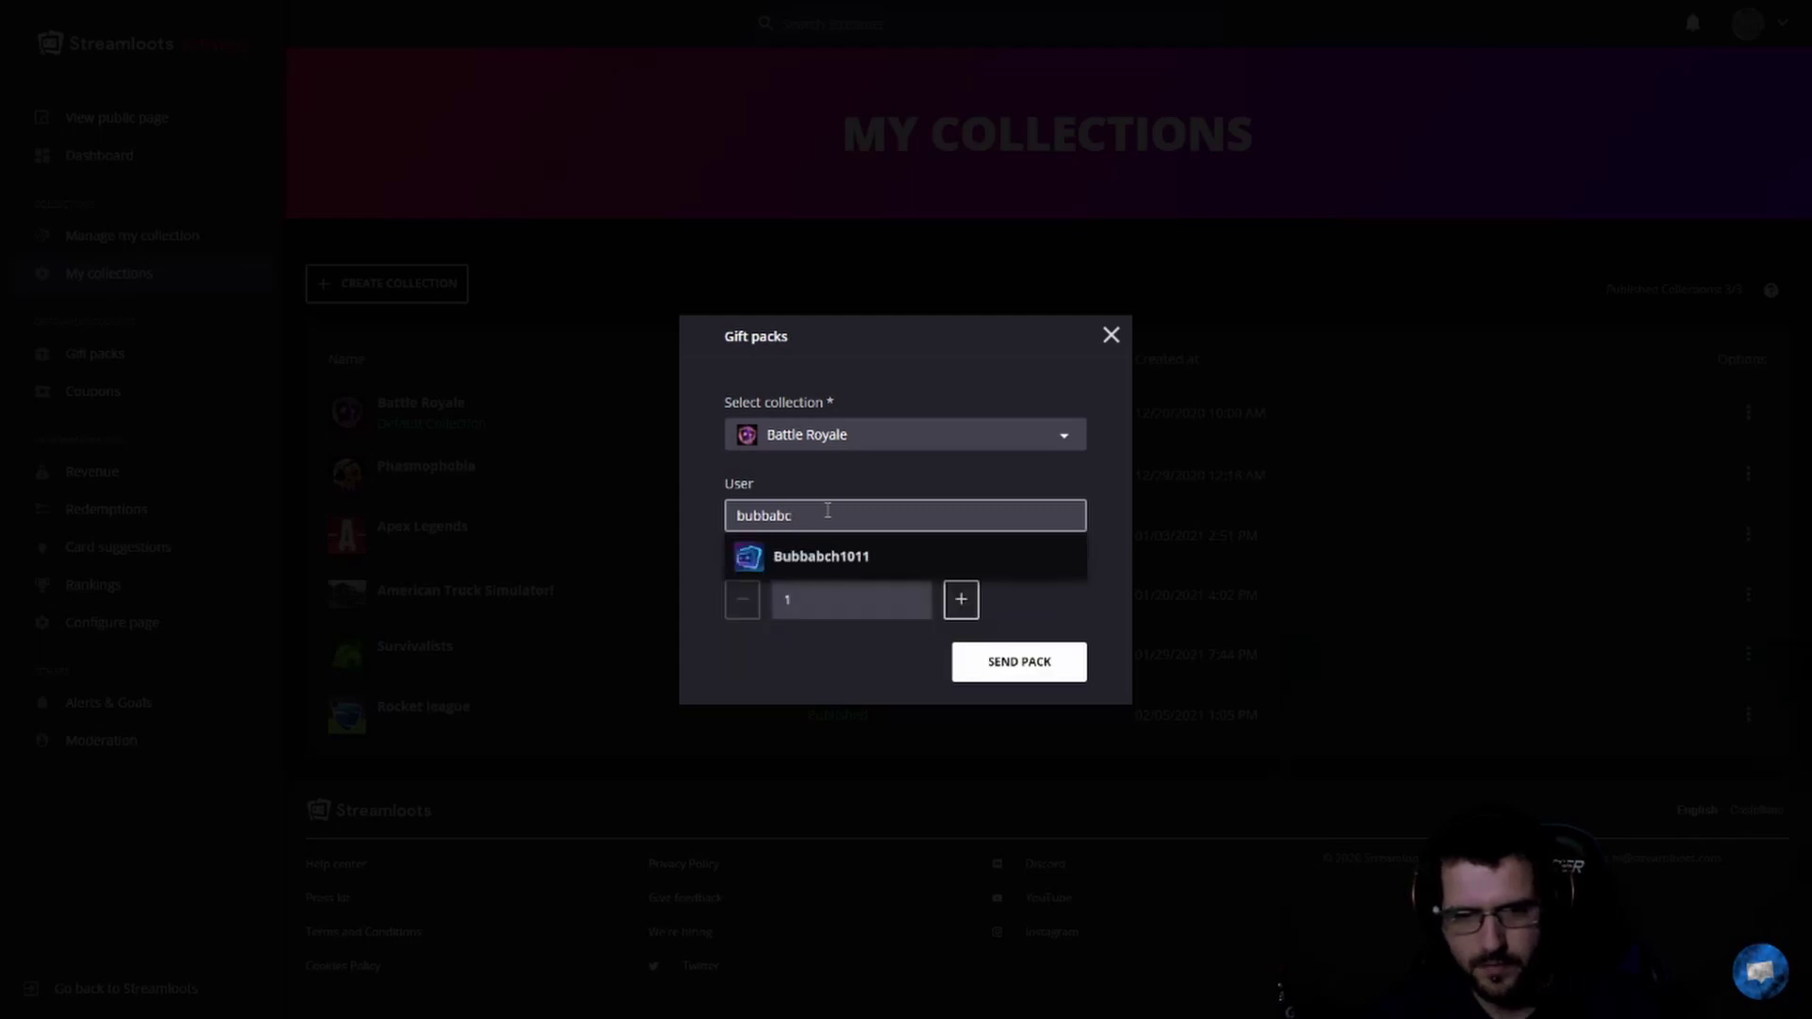
key("BackSpace")
key("BackSpace")
key("BackSpace")
key("BackSpace")
key("BackSpace")
key("BackSpace")
key("BackSpace")
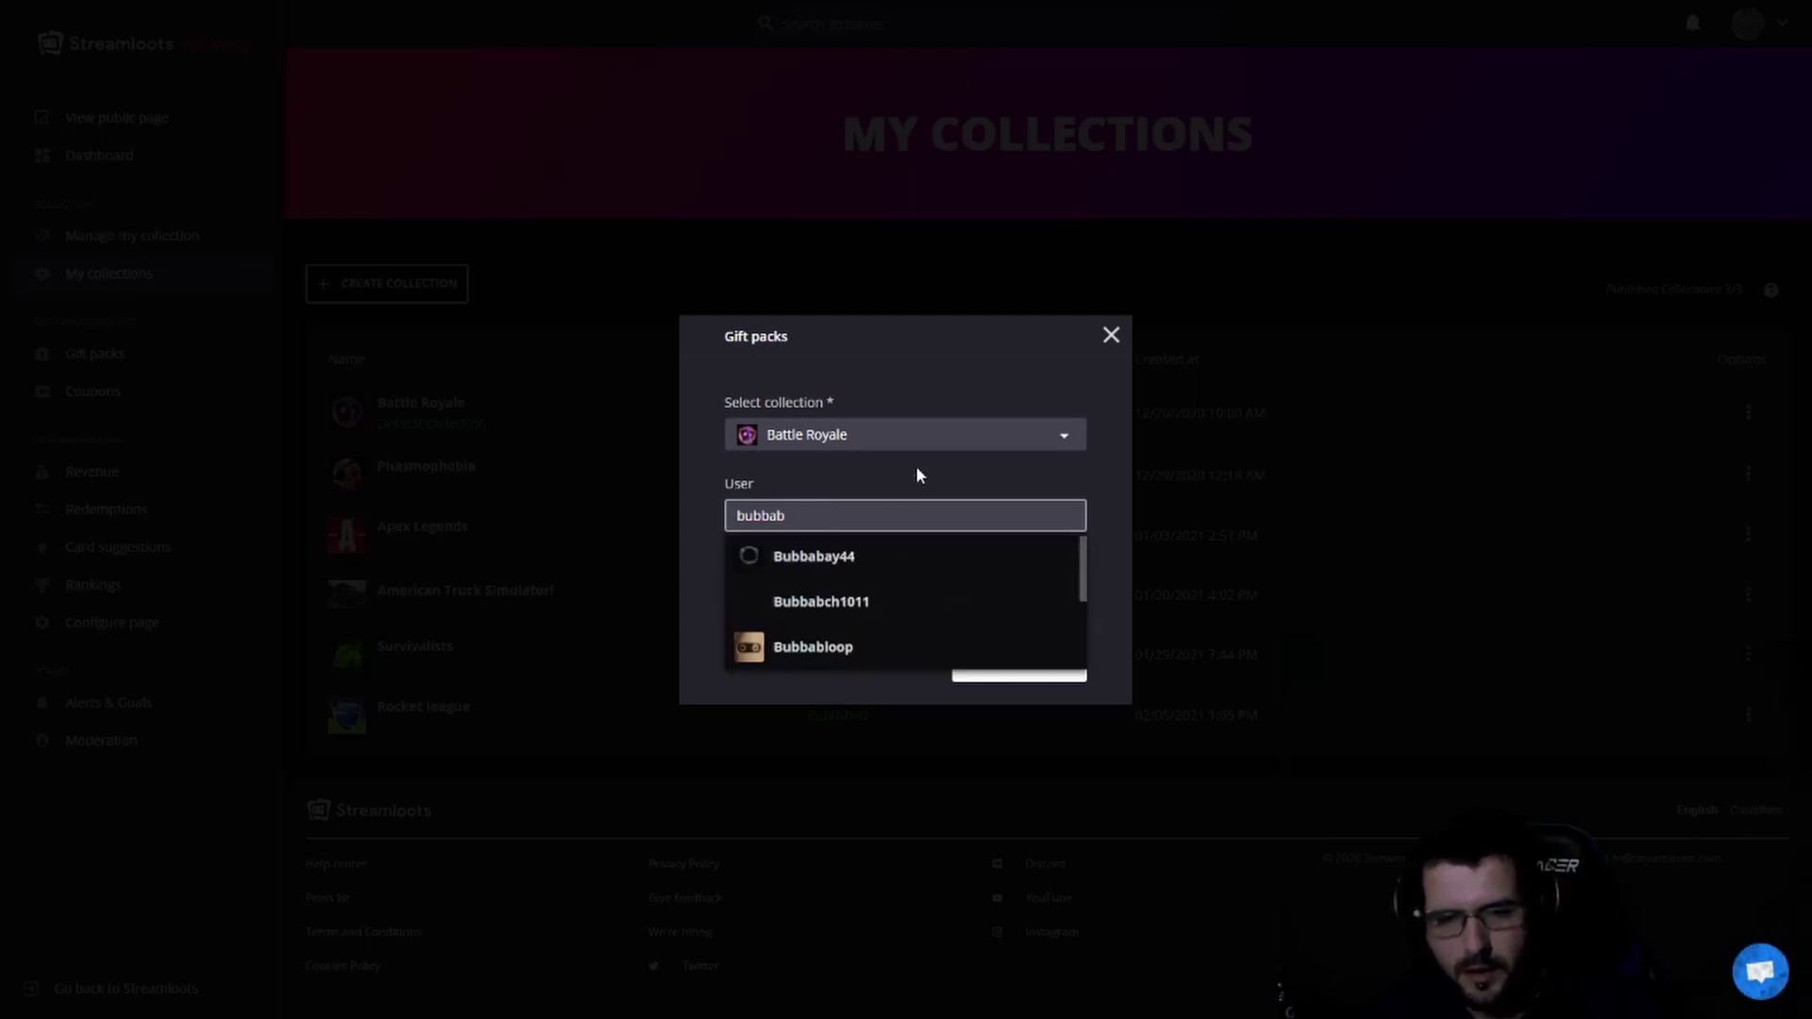
Step: Leave the recipient empty, raise the number of gift packs to 22 and dismiss the form without sending
left_click(920, 475)
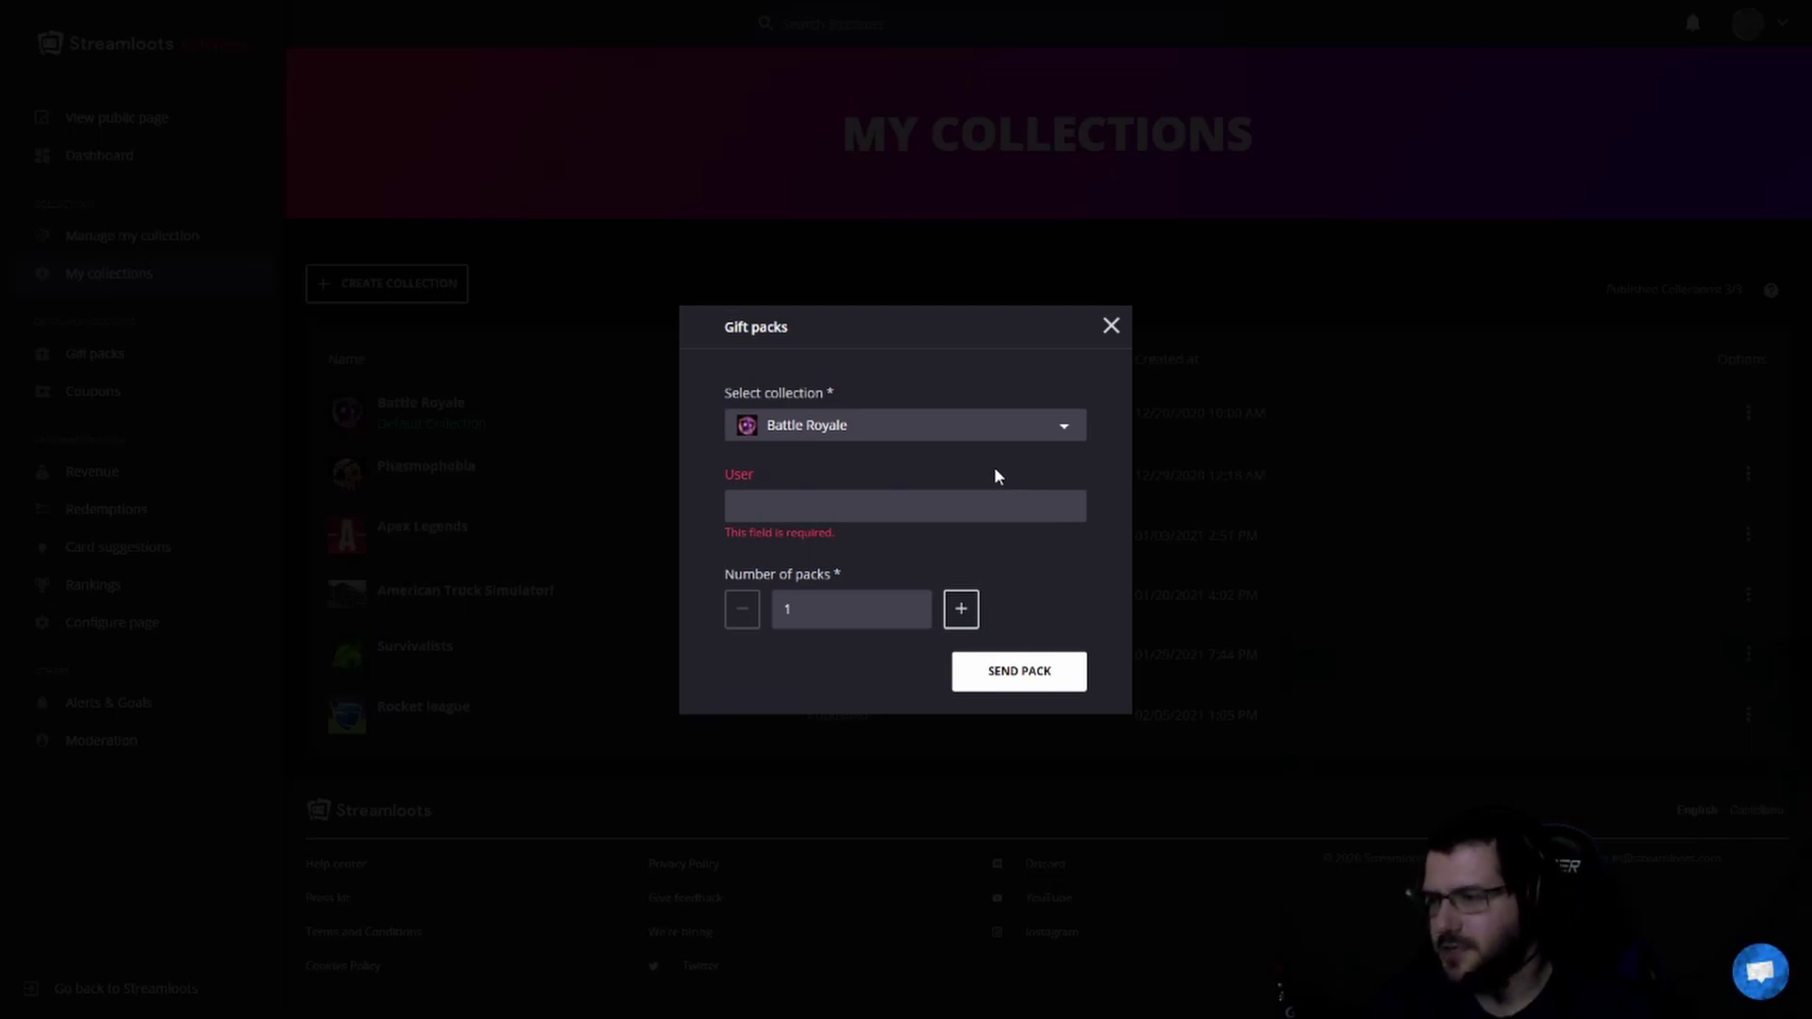
left_click(963, 611)
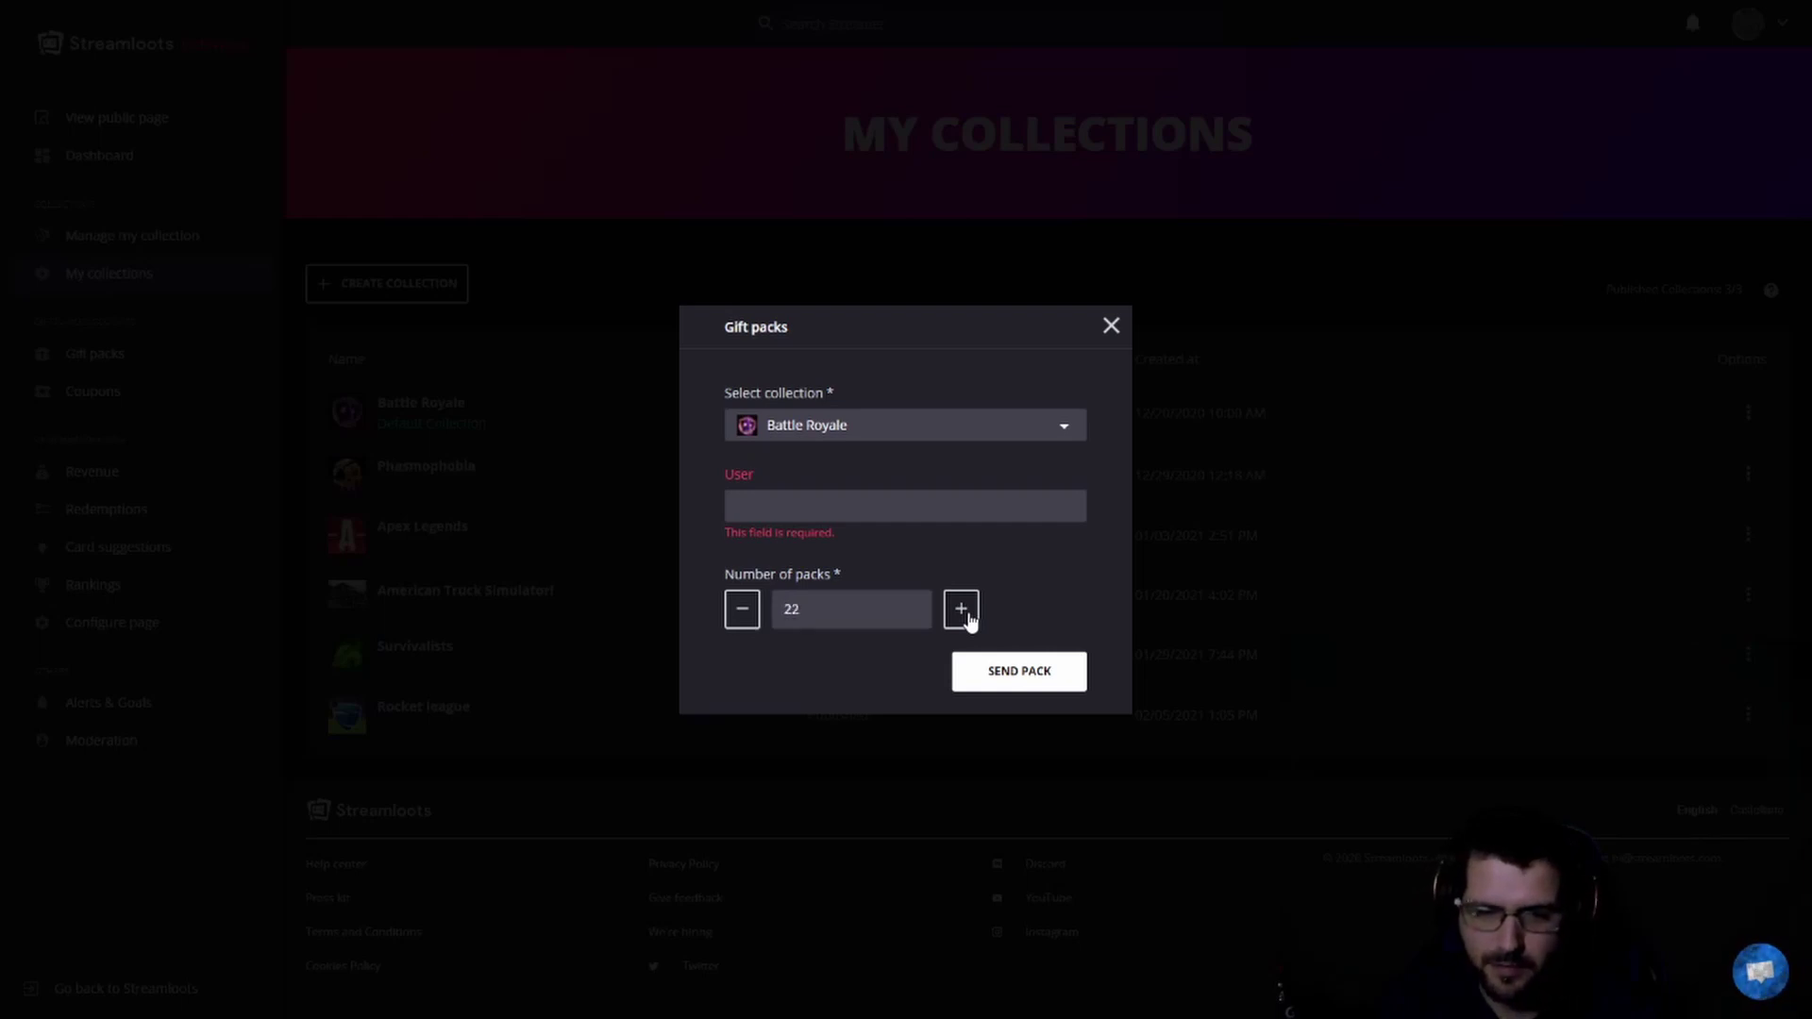
left_click(1112, 328)
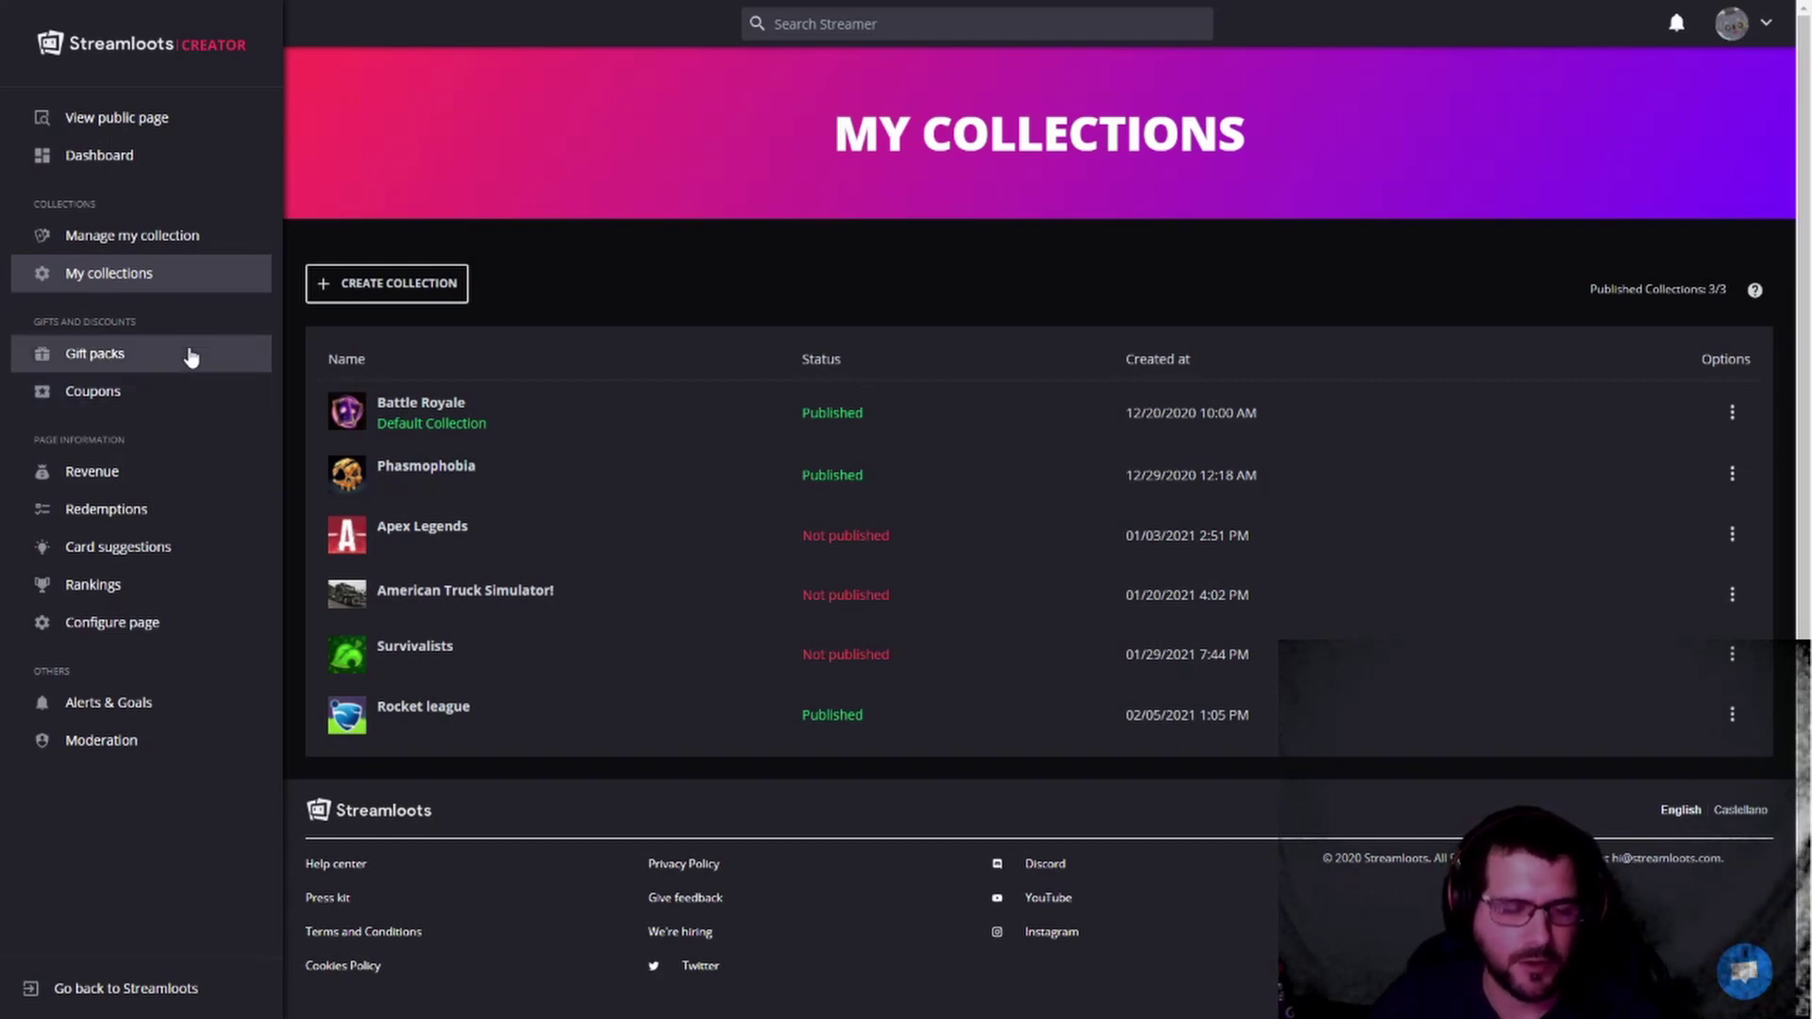
Step: Start a new free pack coupon and set the number of different users who can use it to 15
left_click(141, 397)
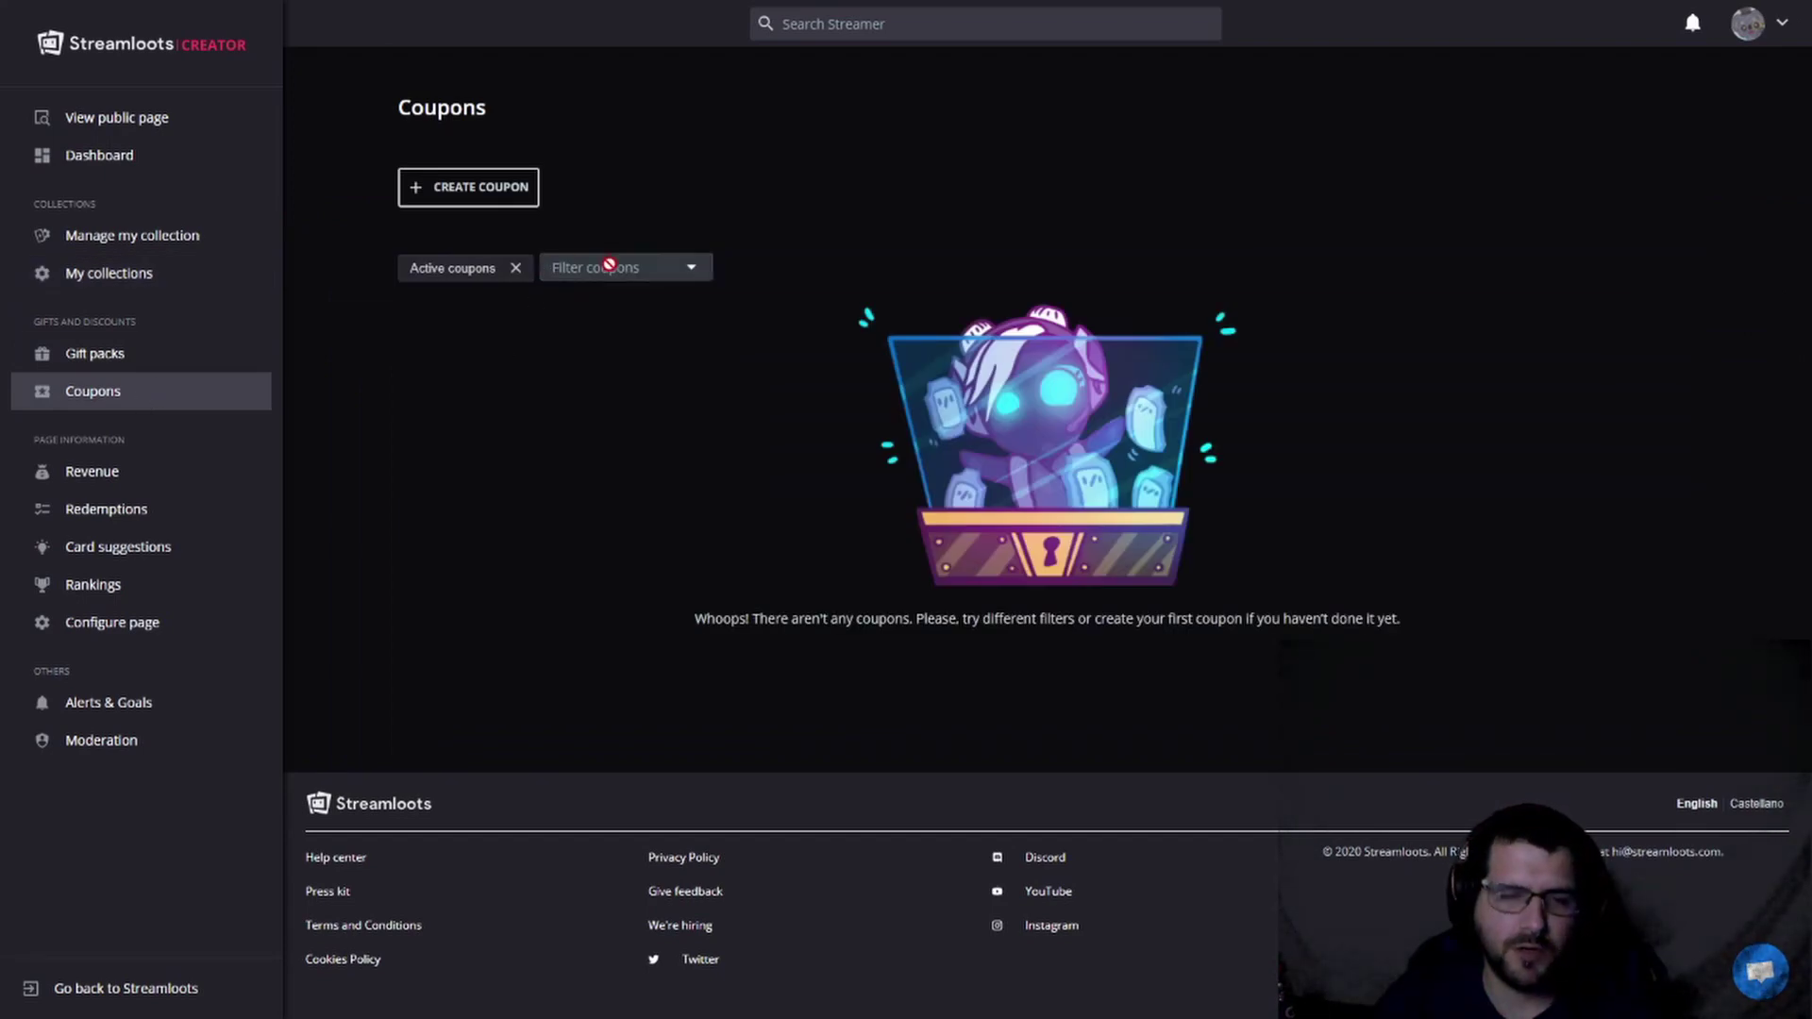
left_click(527, 196)
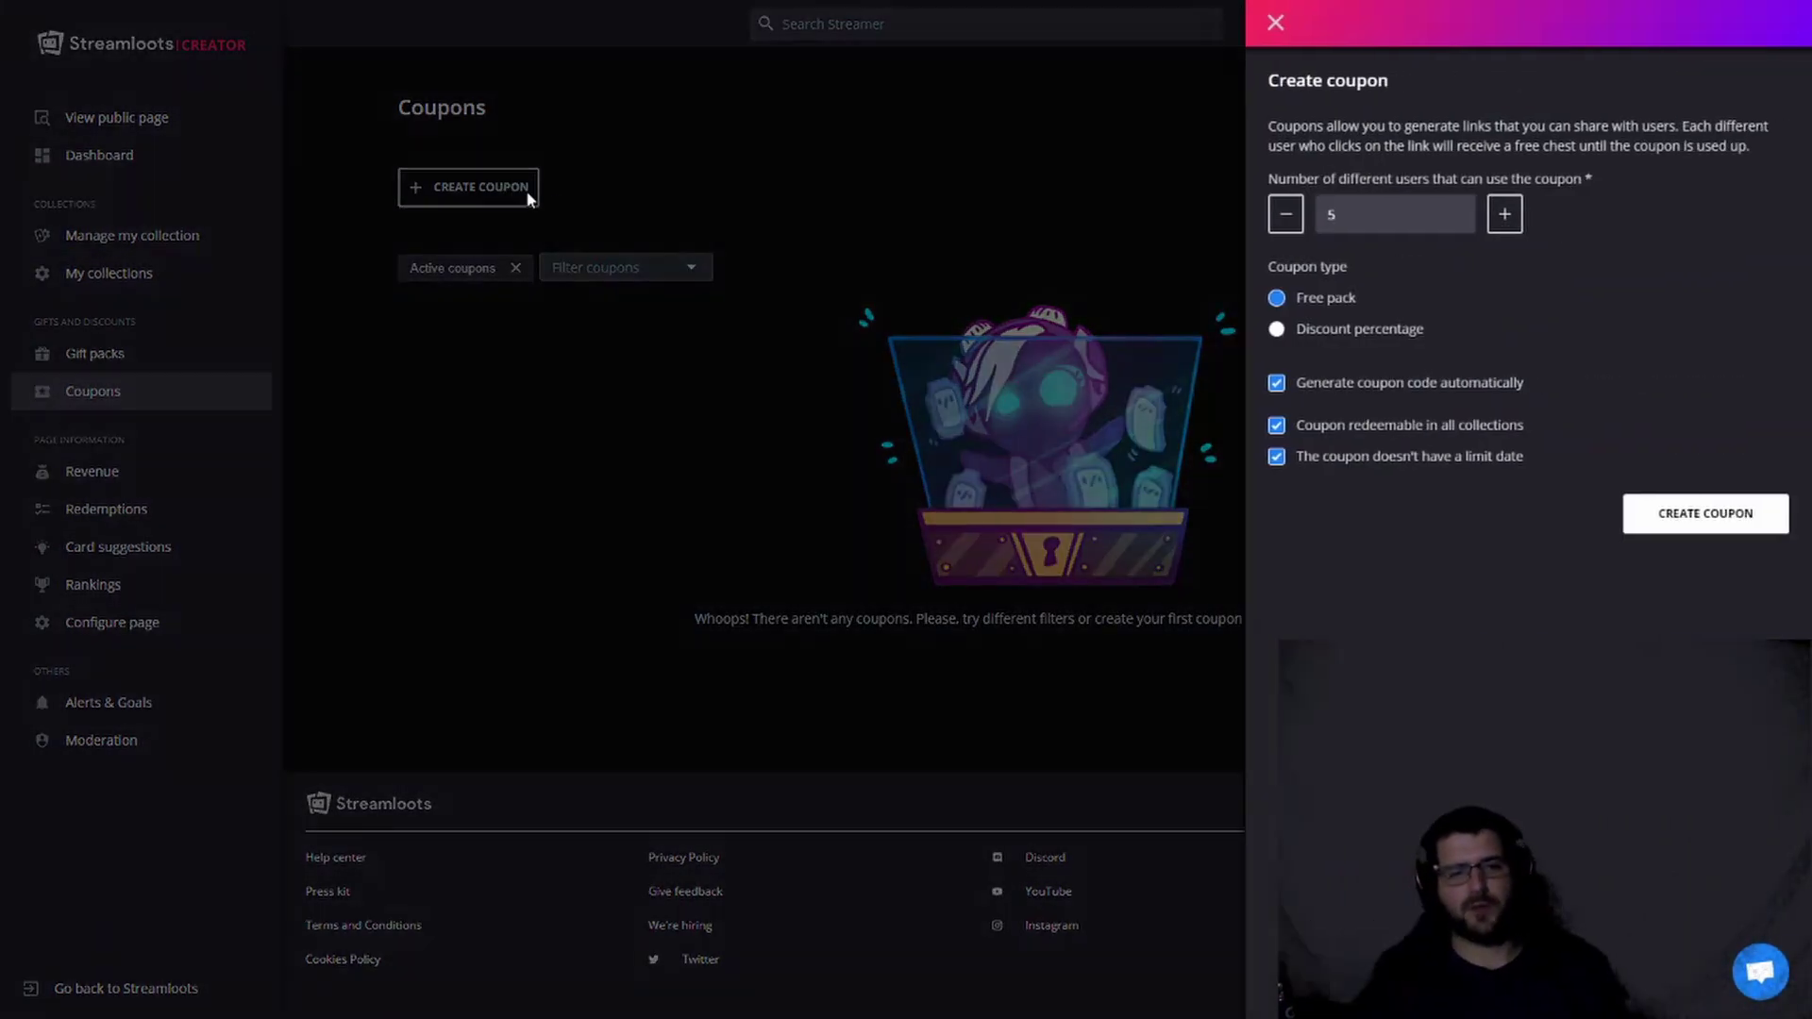
left_click(1286, 216)
left_click(1507, 216)
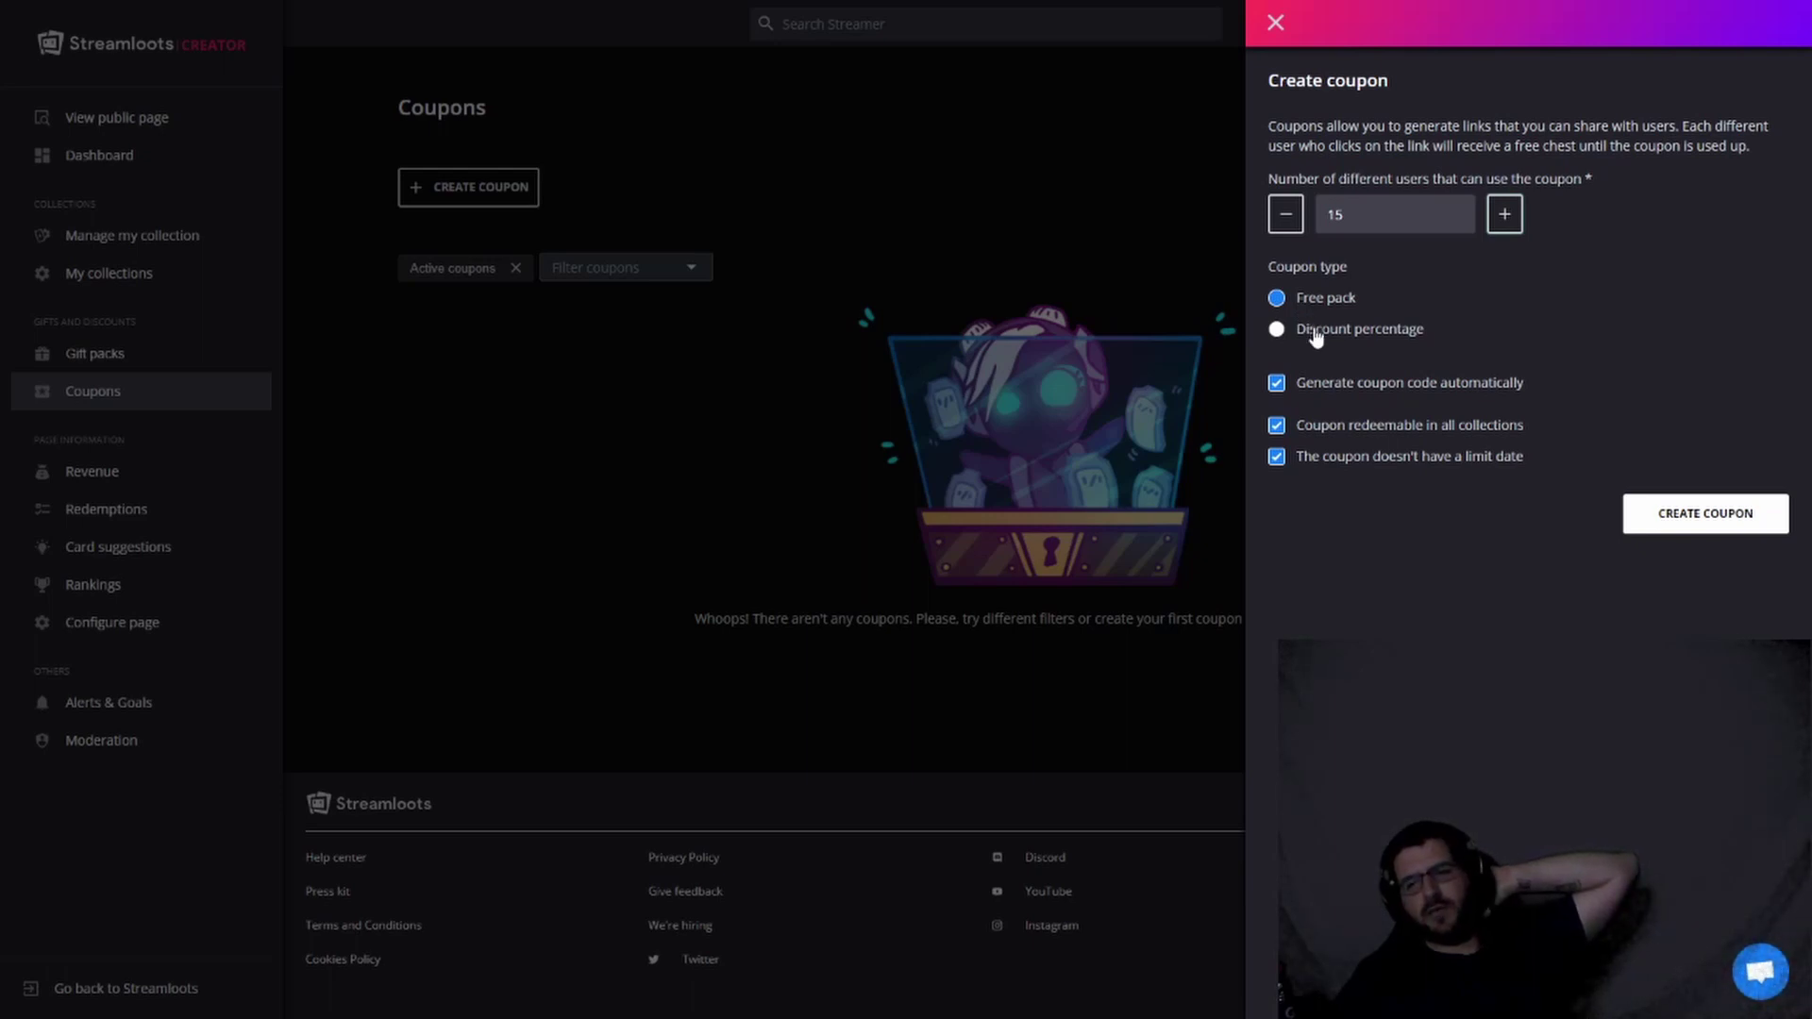
Step: Check the coupon's custom code, per-collection and expiration date options, restore each one and close the form without creating the coupon
left_click(1326, 394)
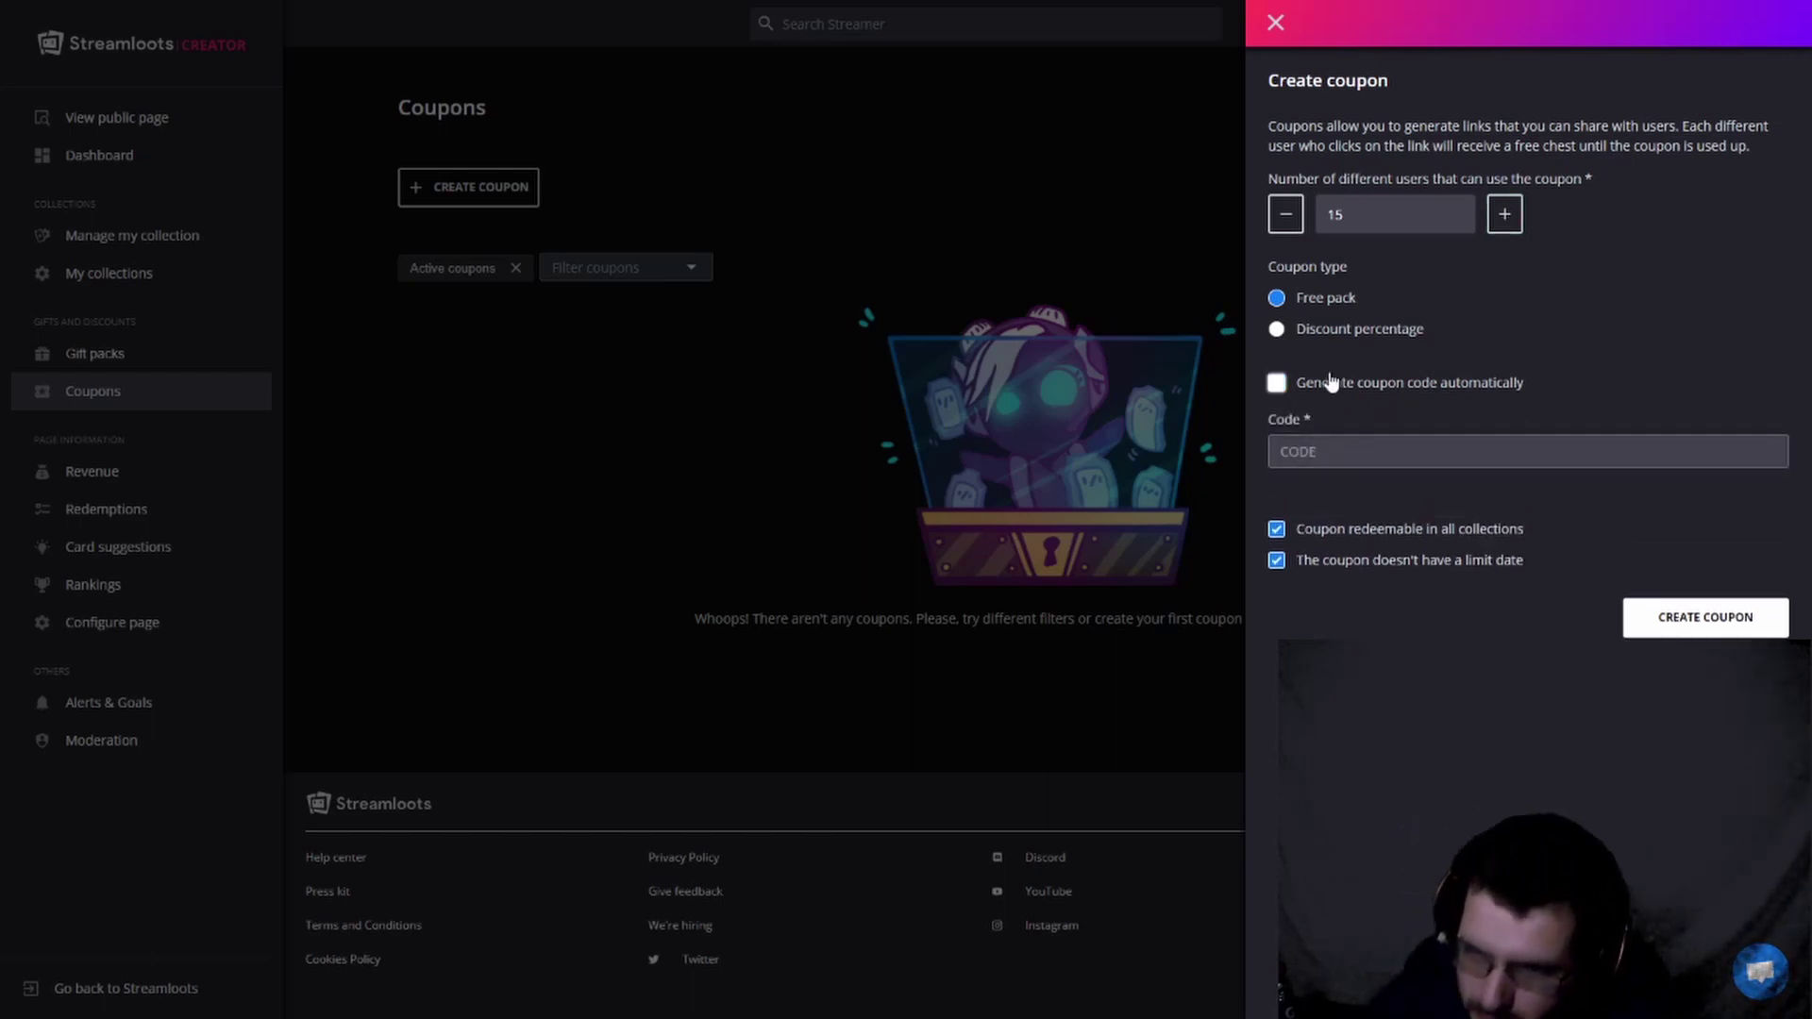
left_click(1331, 381)
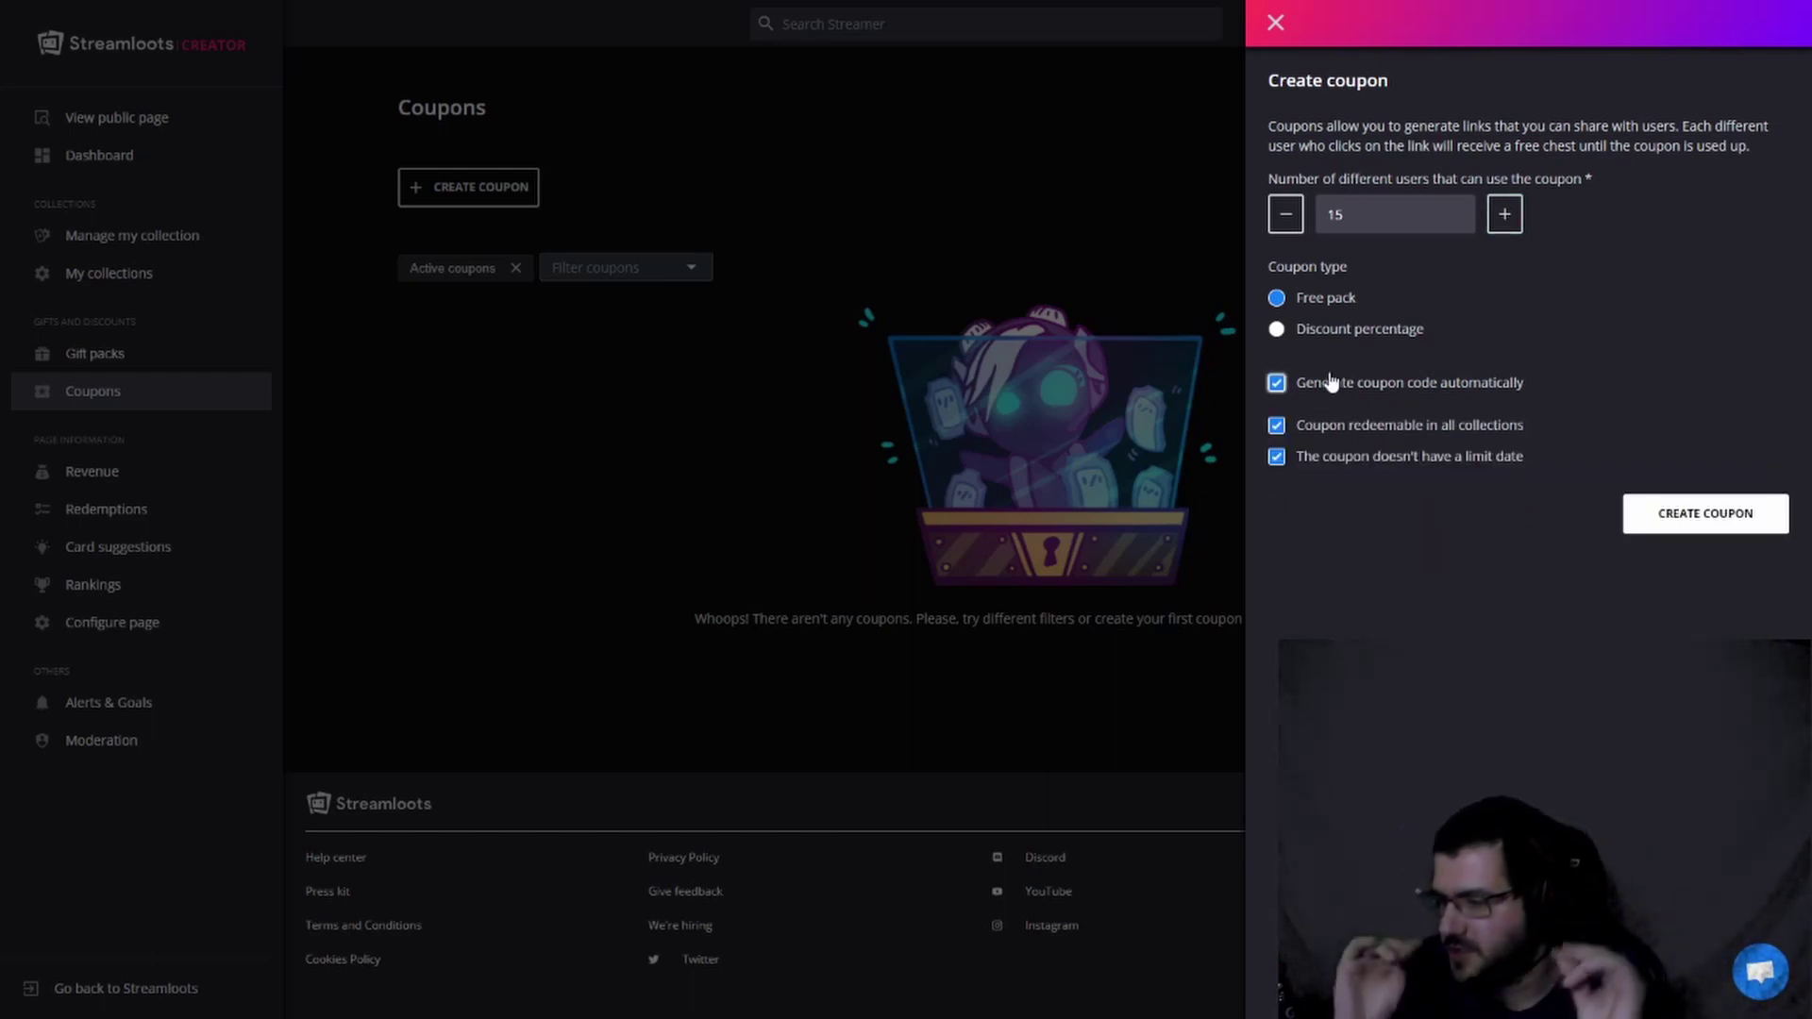
left_click(1342, 429)
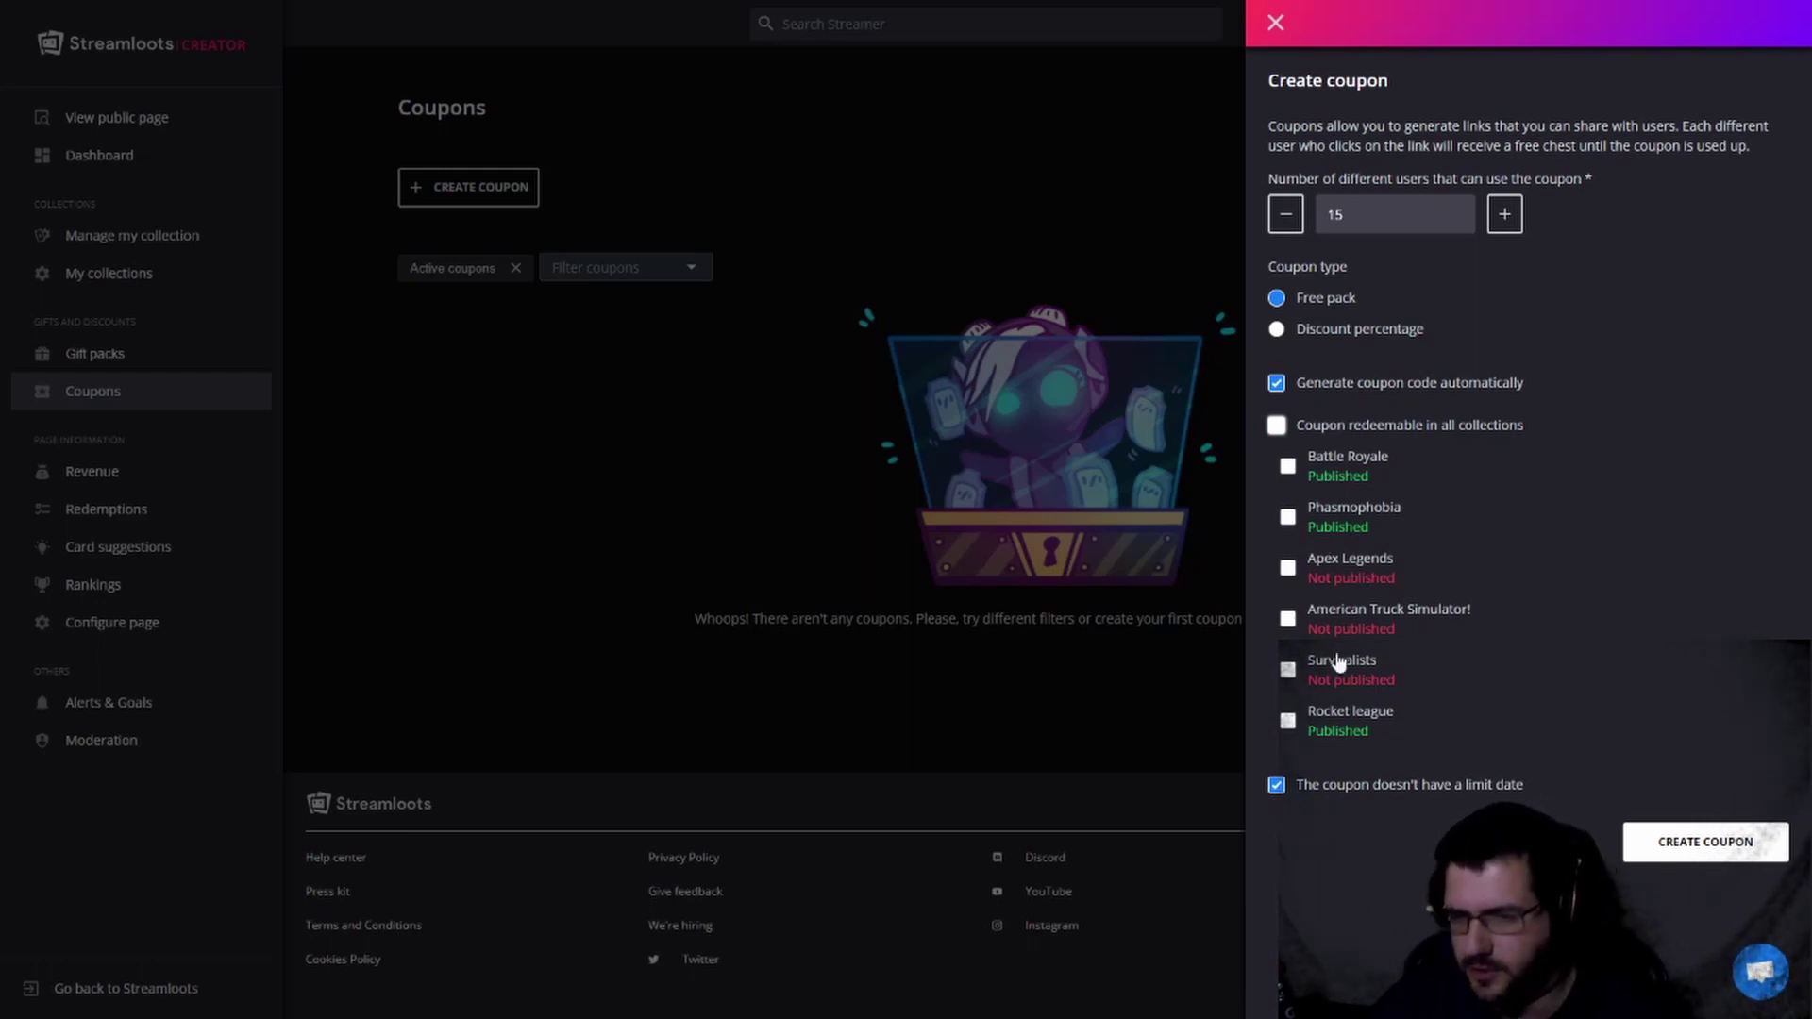
left_click(1335, 425)
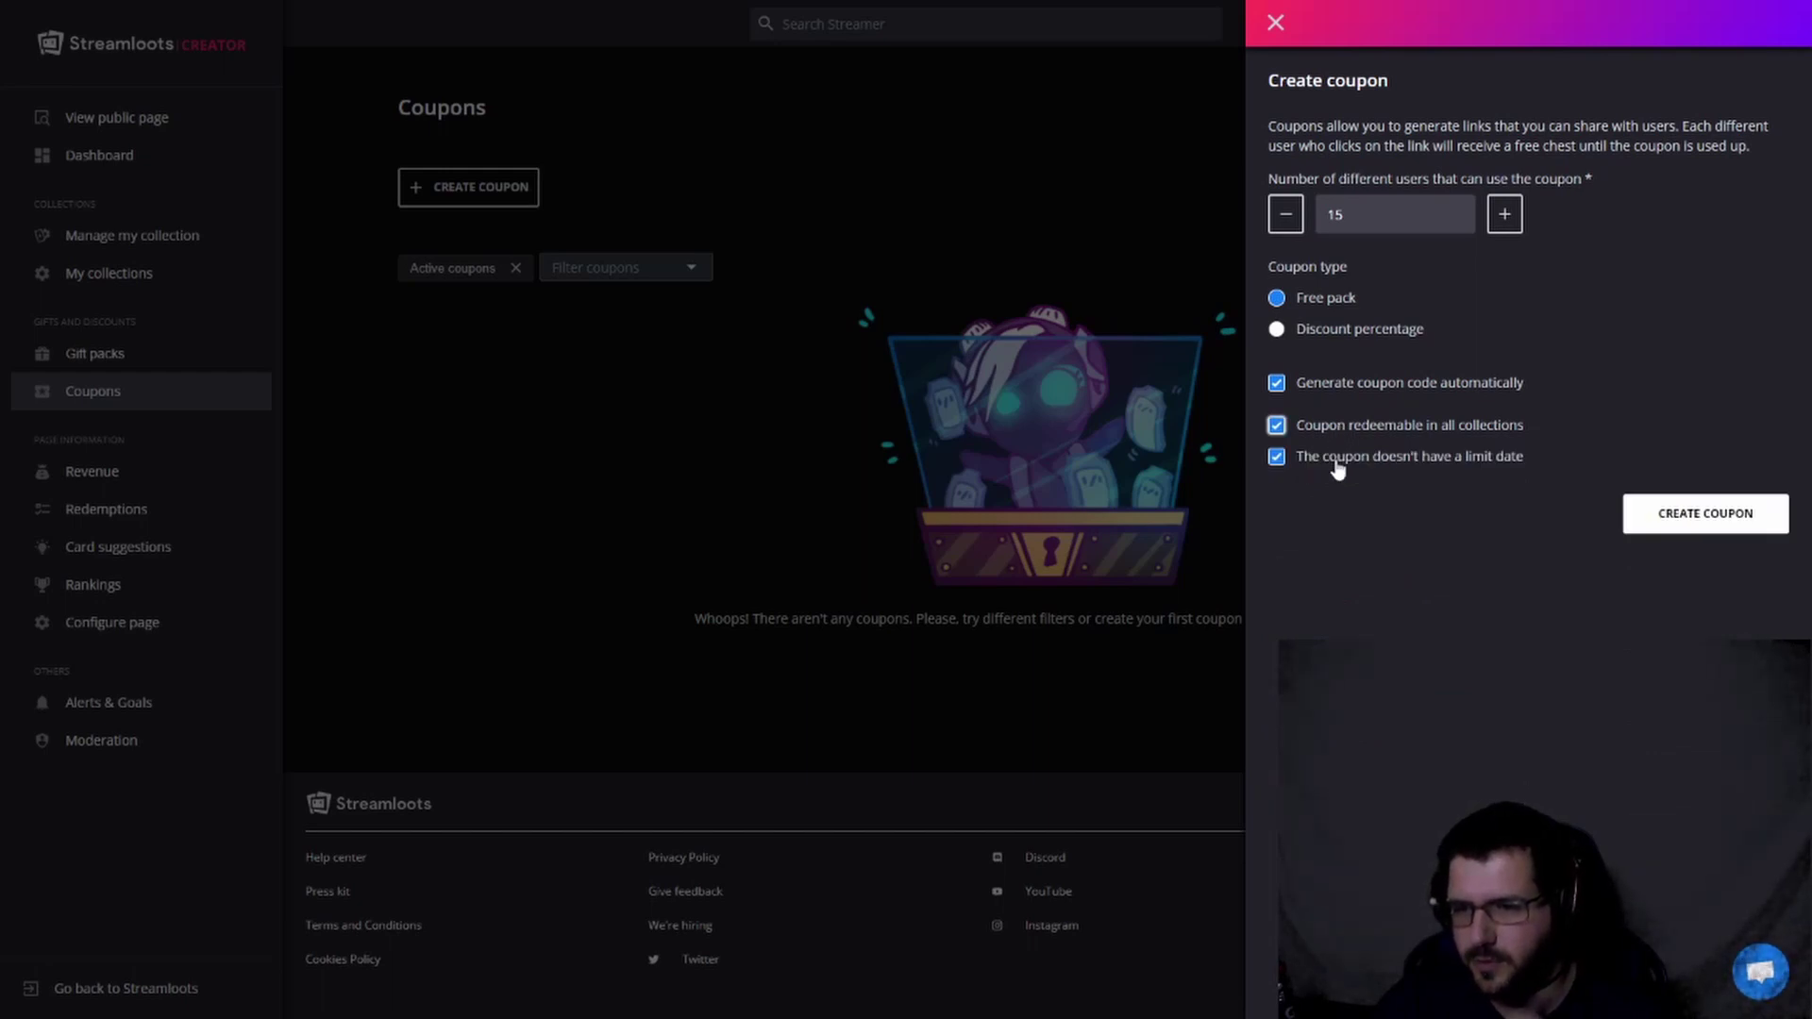
left_click(1335, 461)
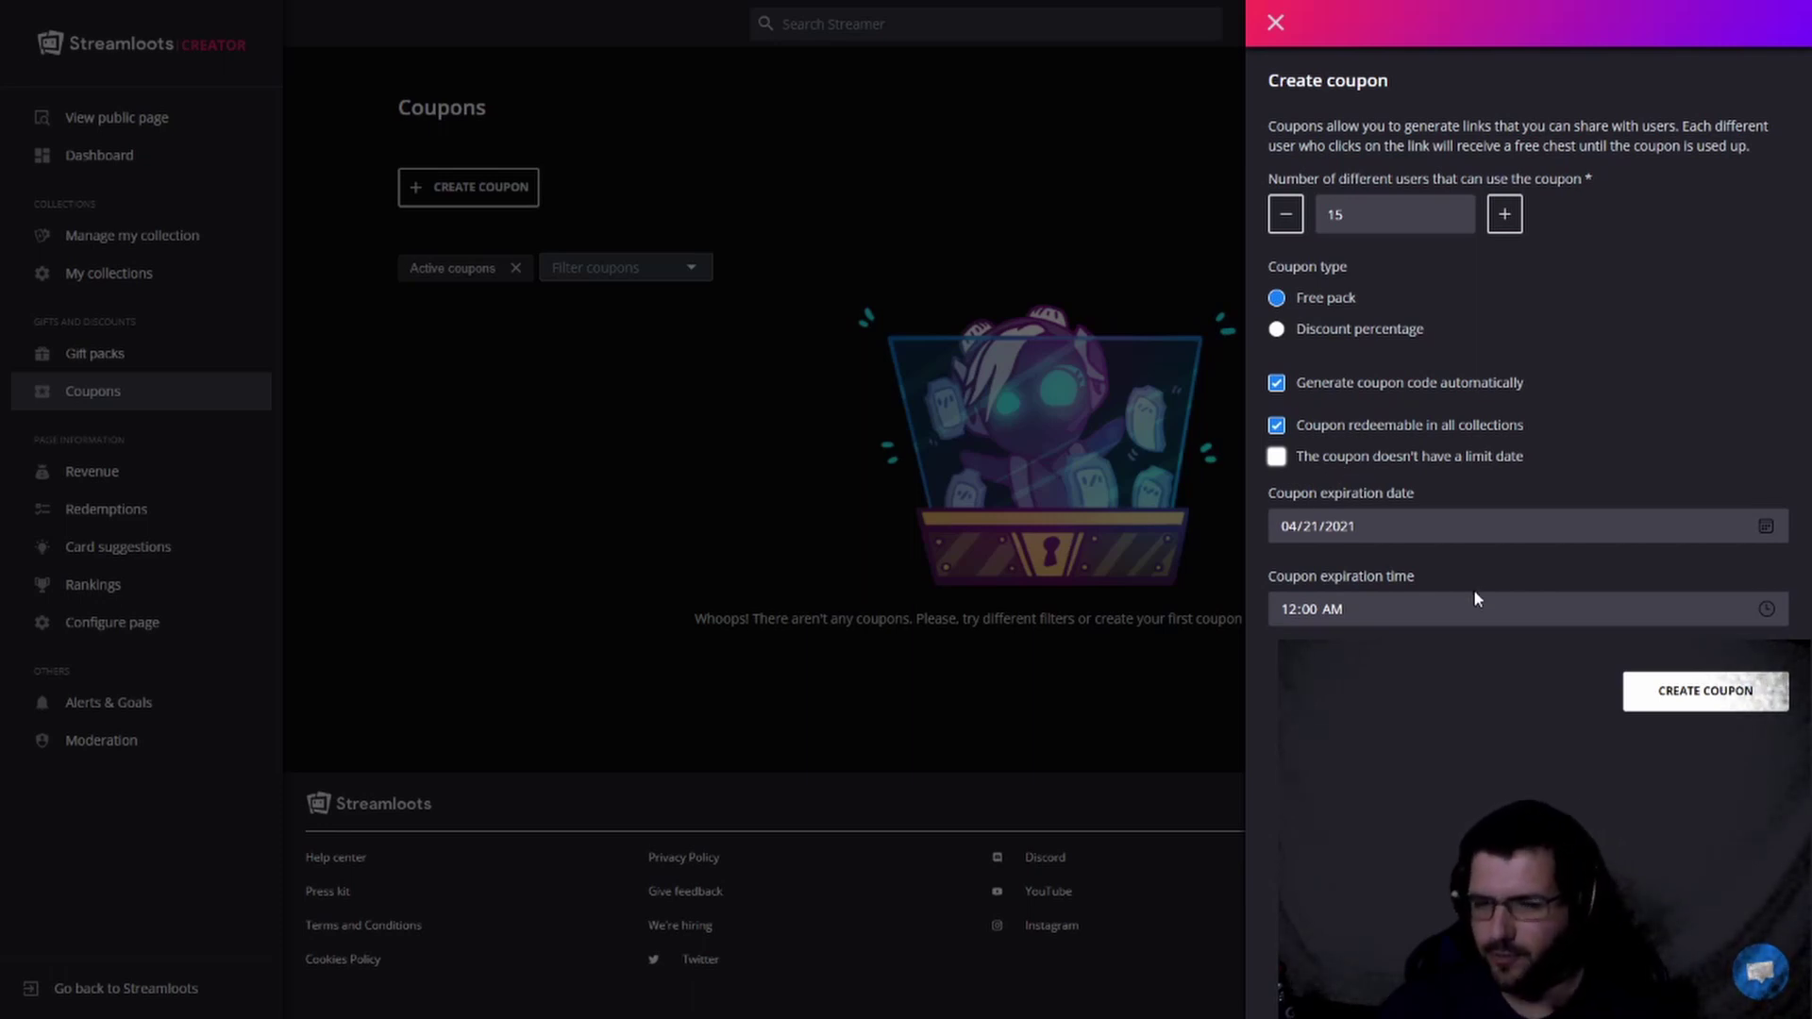
left_click(1362, 463)
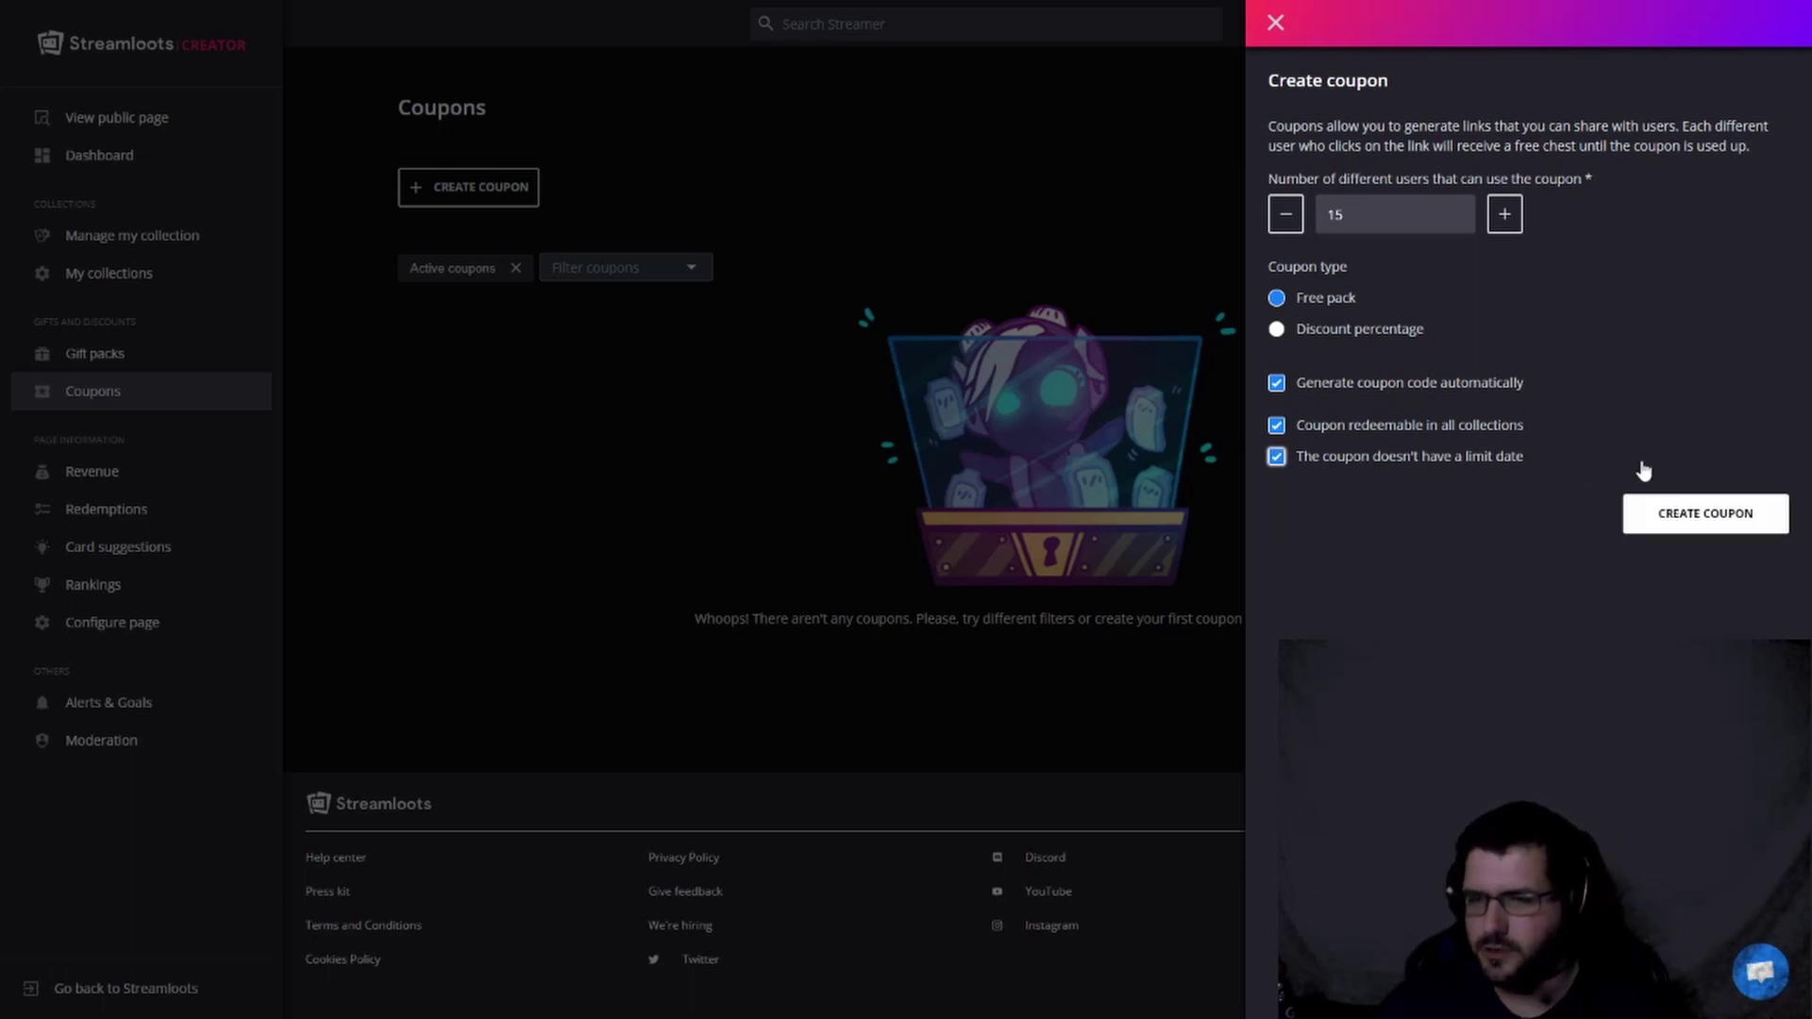
left_click(1275, 26)
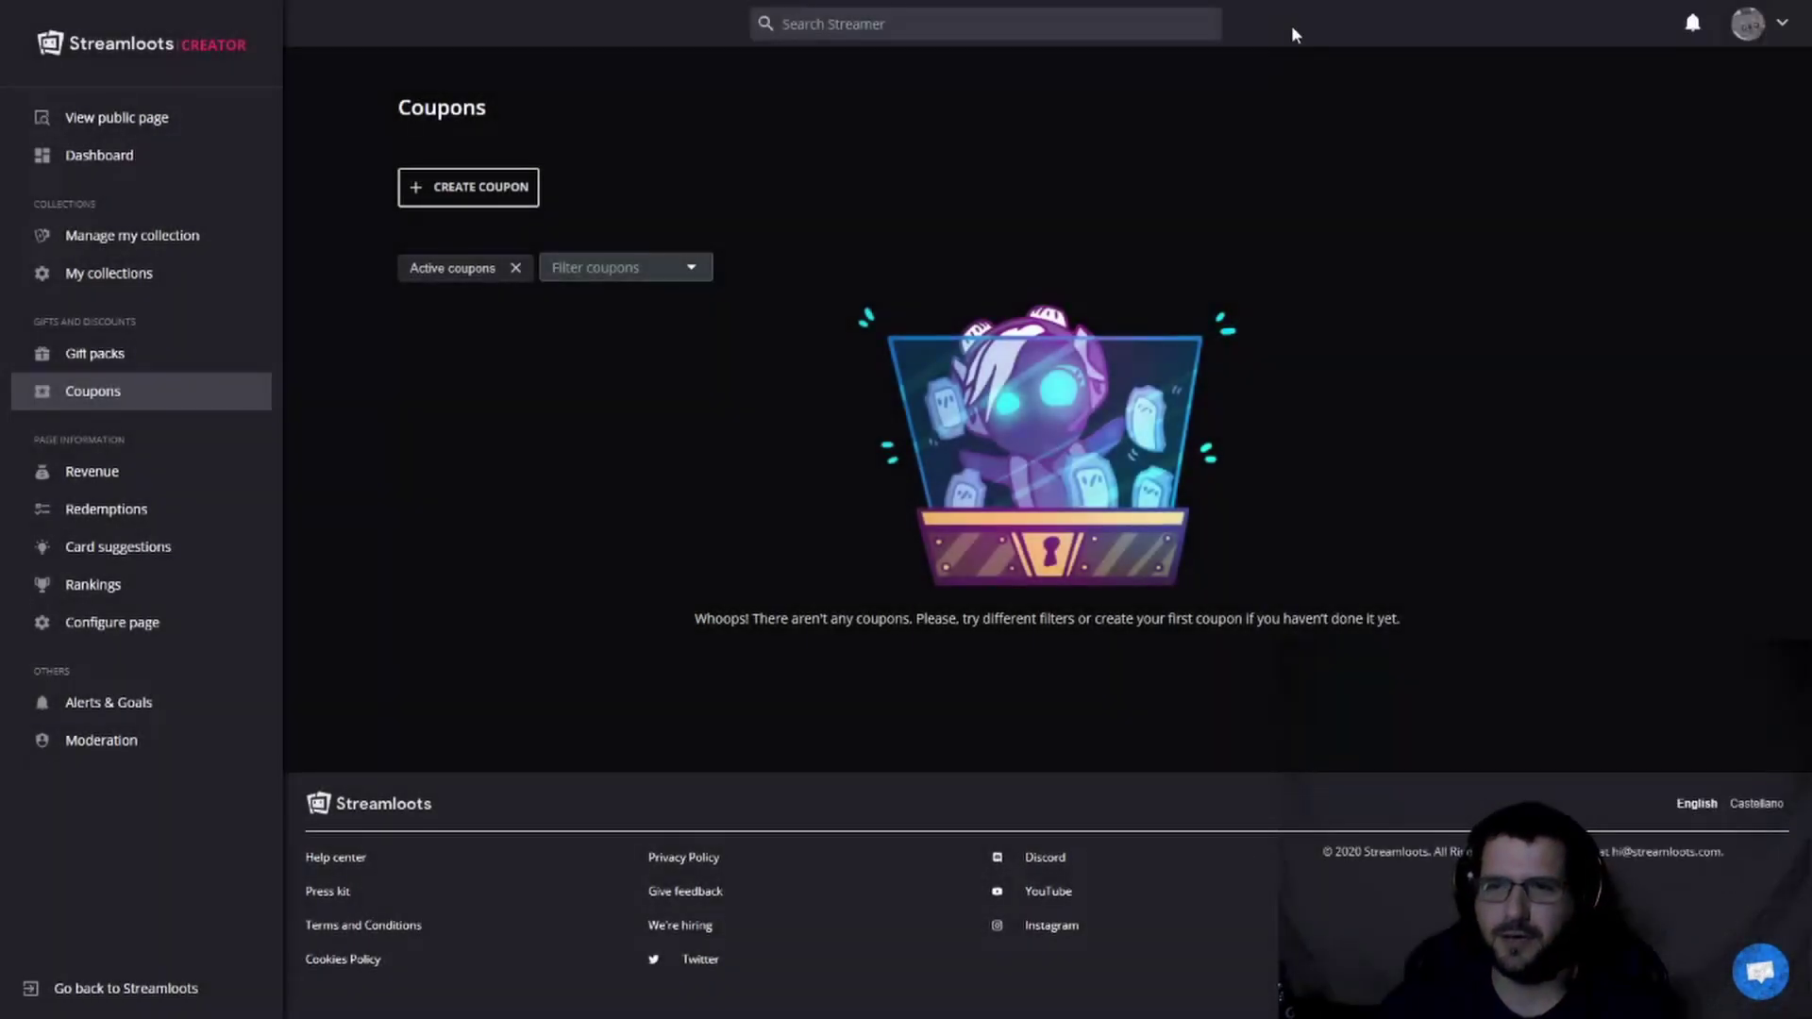
Step: Review the history of redeemed cards and open the details of the pending Scavenger hunt redemption
left_click(138, 509)
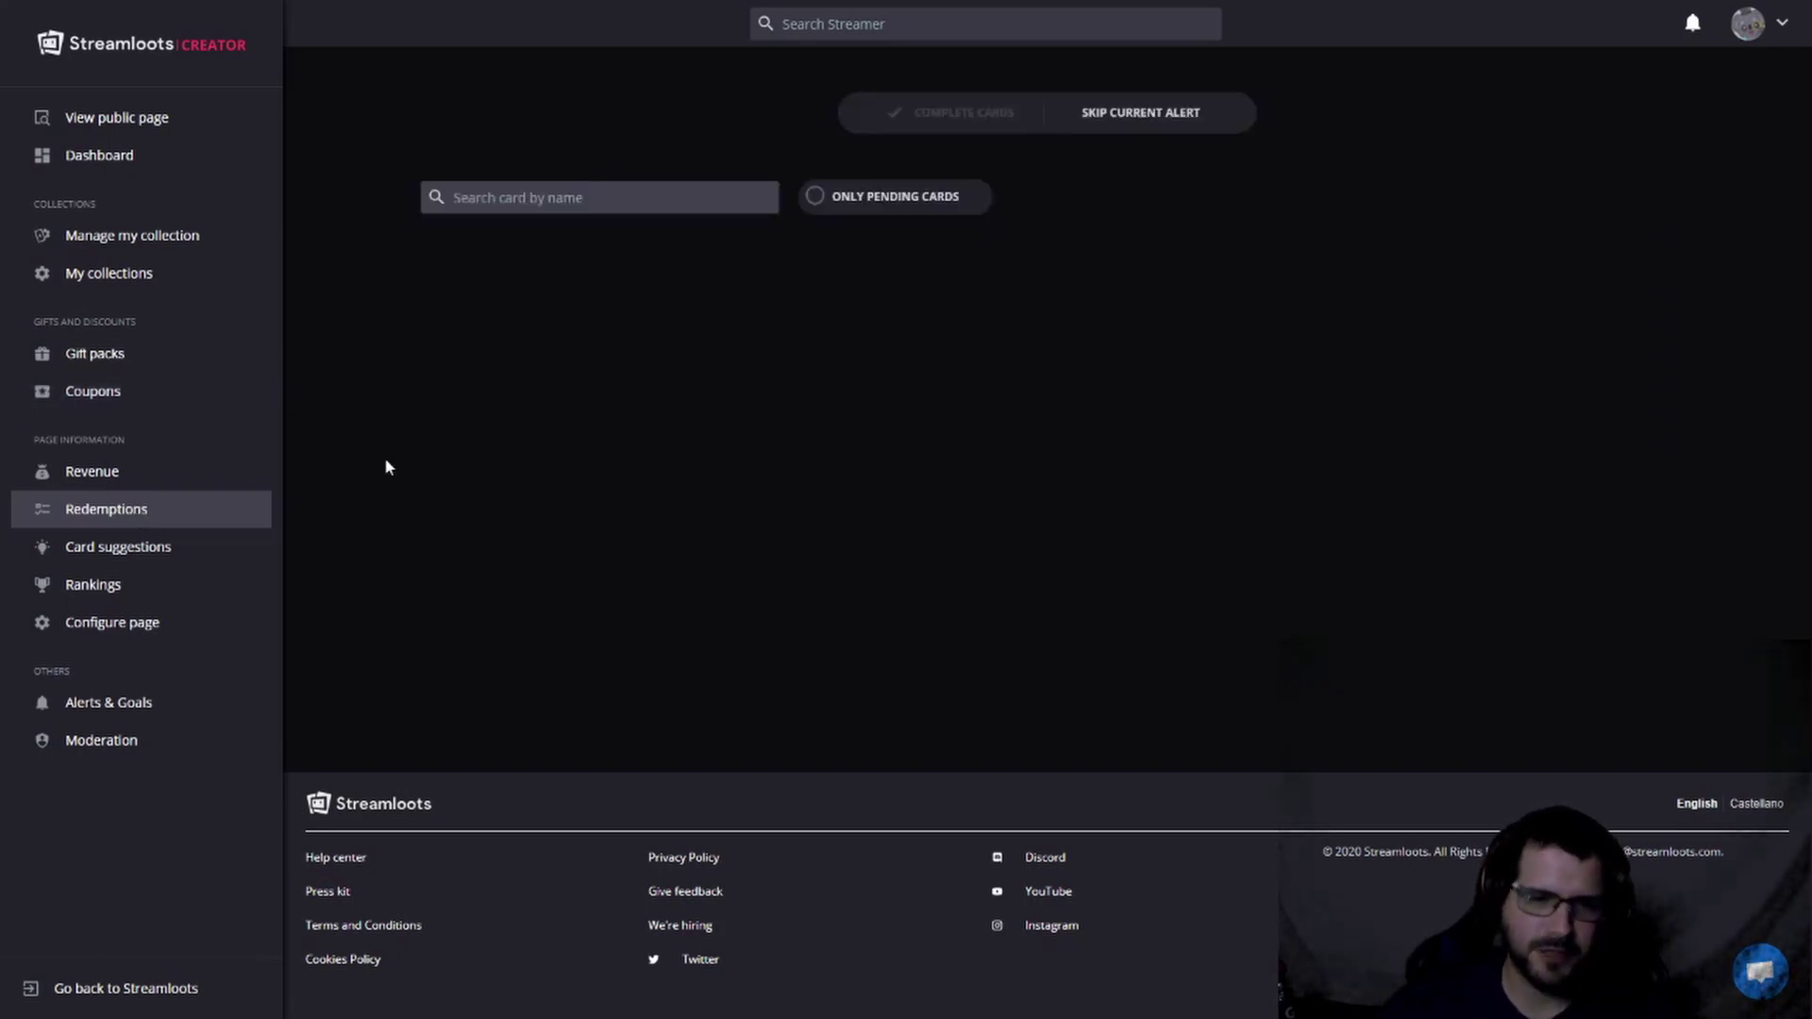
scroll(854, 310, "down", 2)
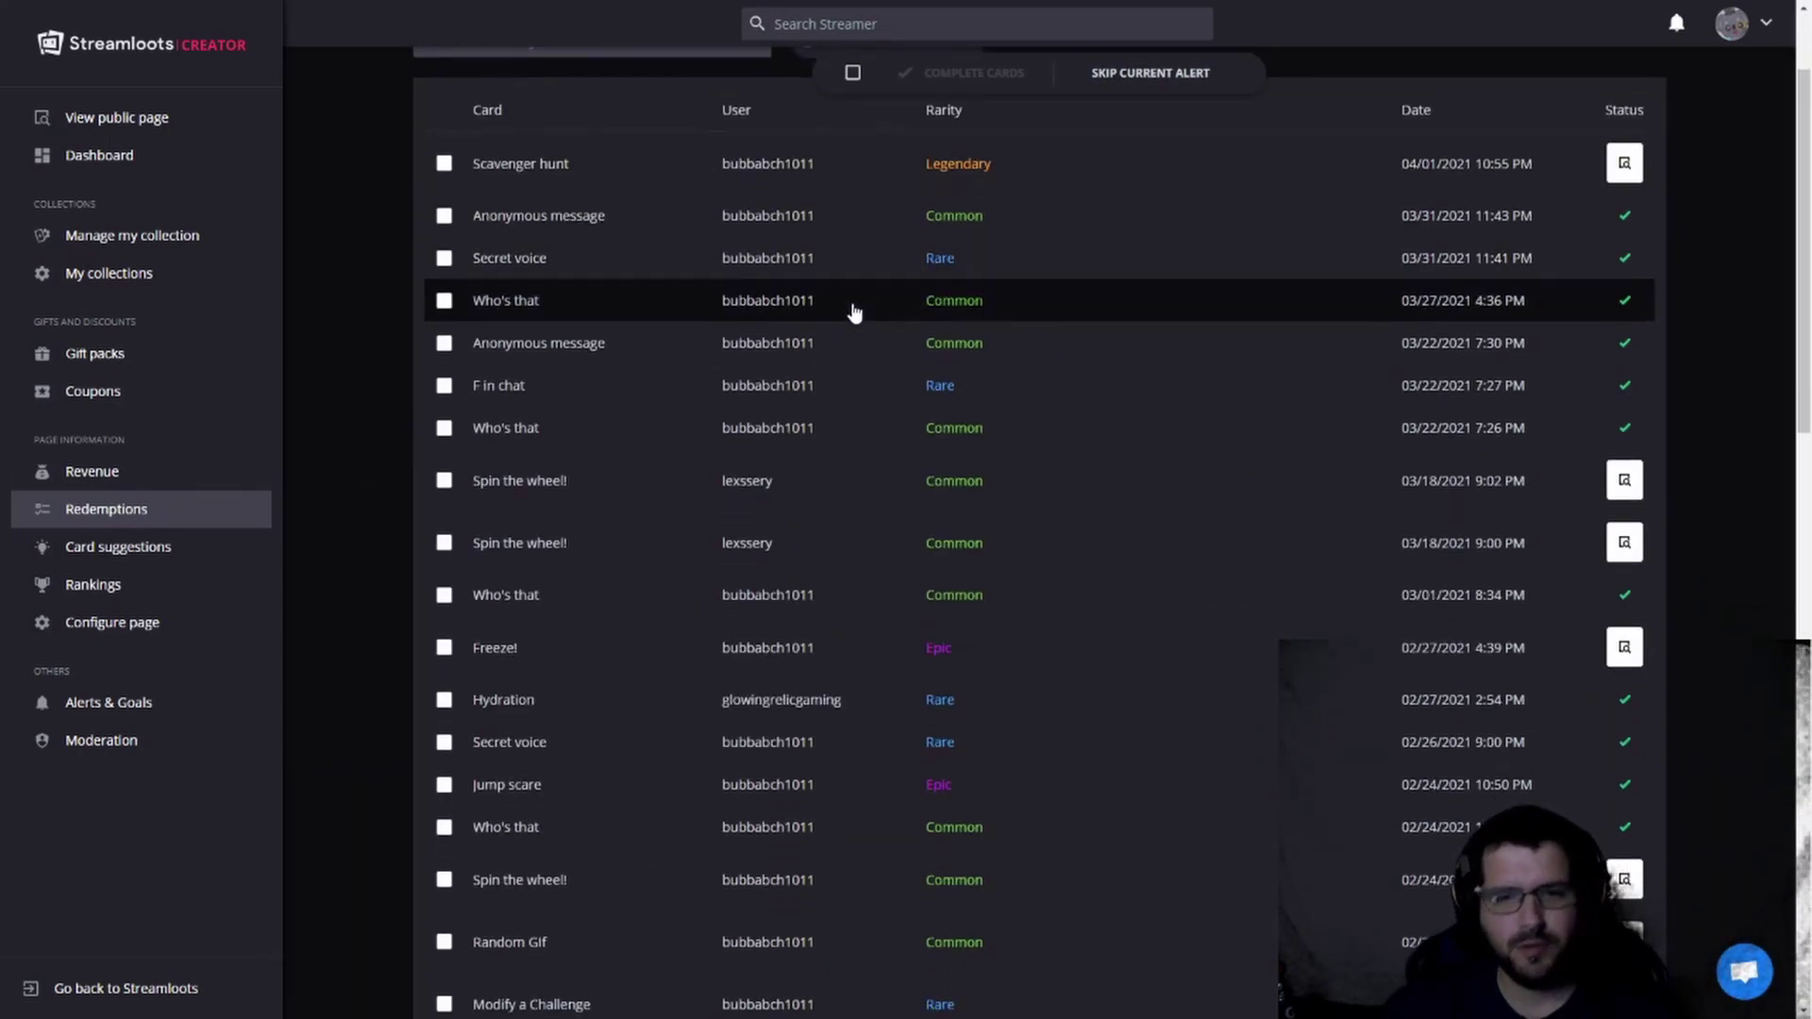
scroll(854, 313, "up", 2)
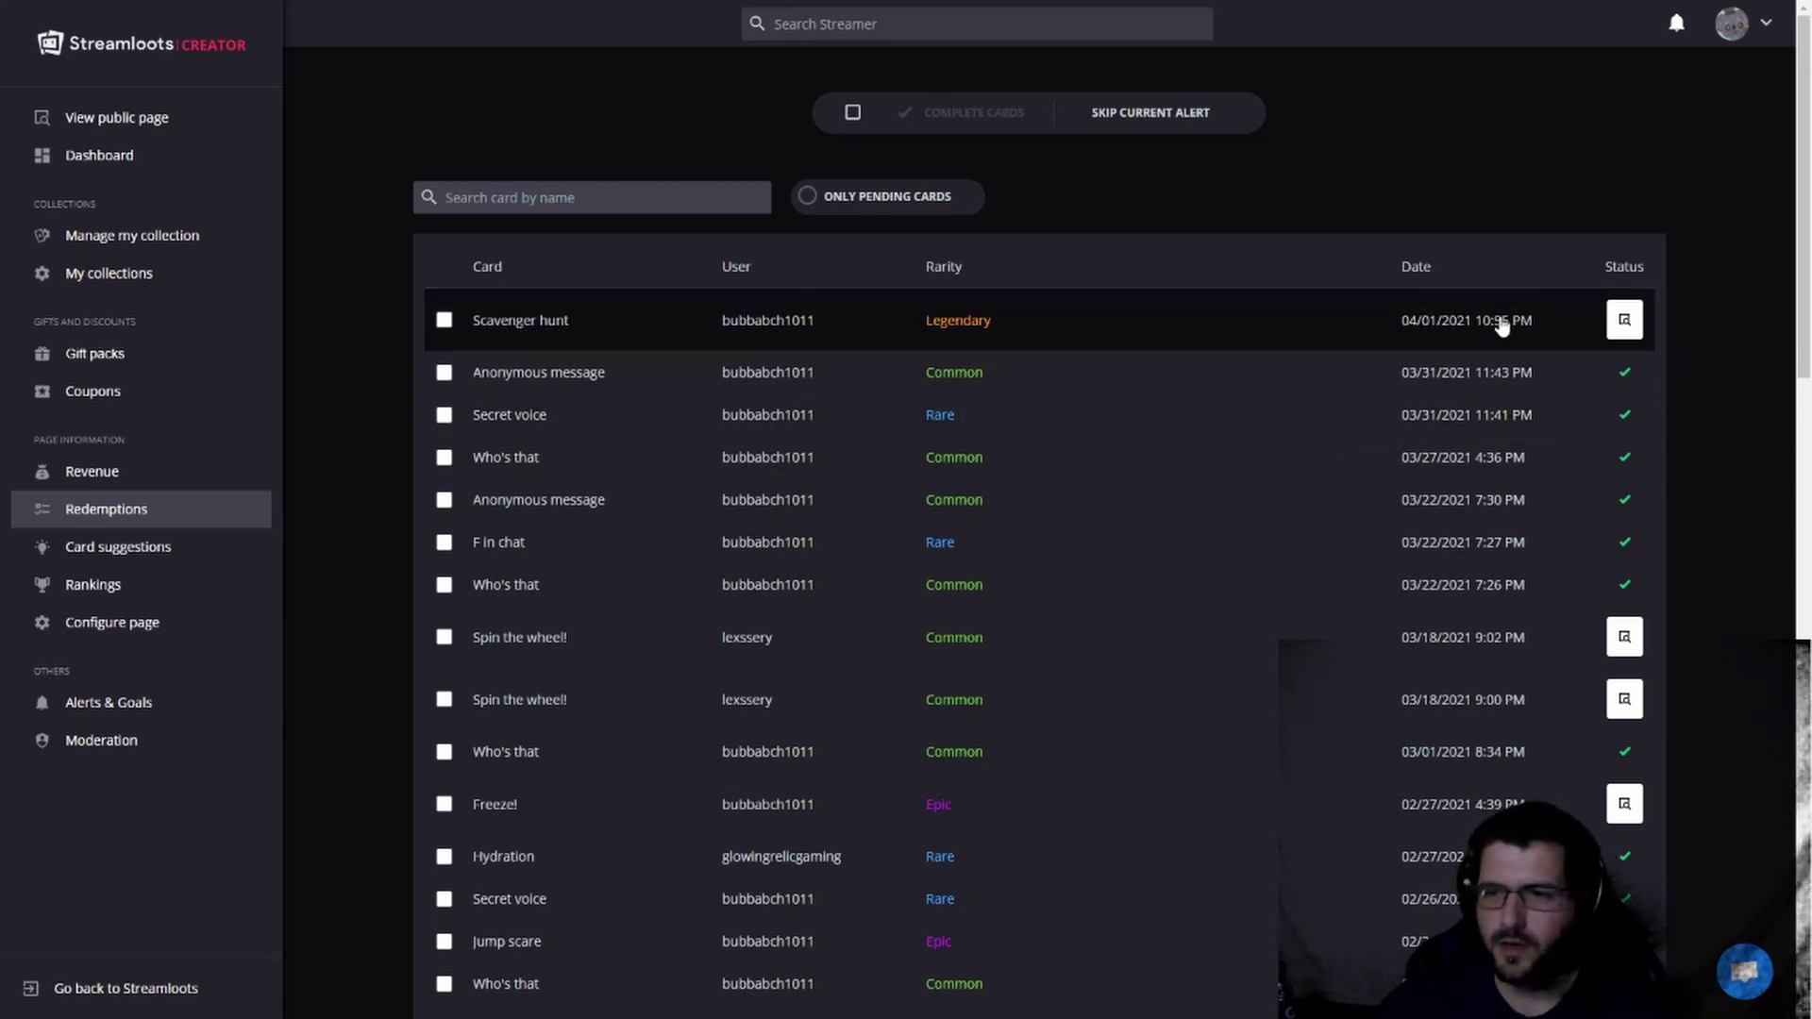
left_click(1625, 322)
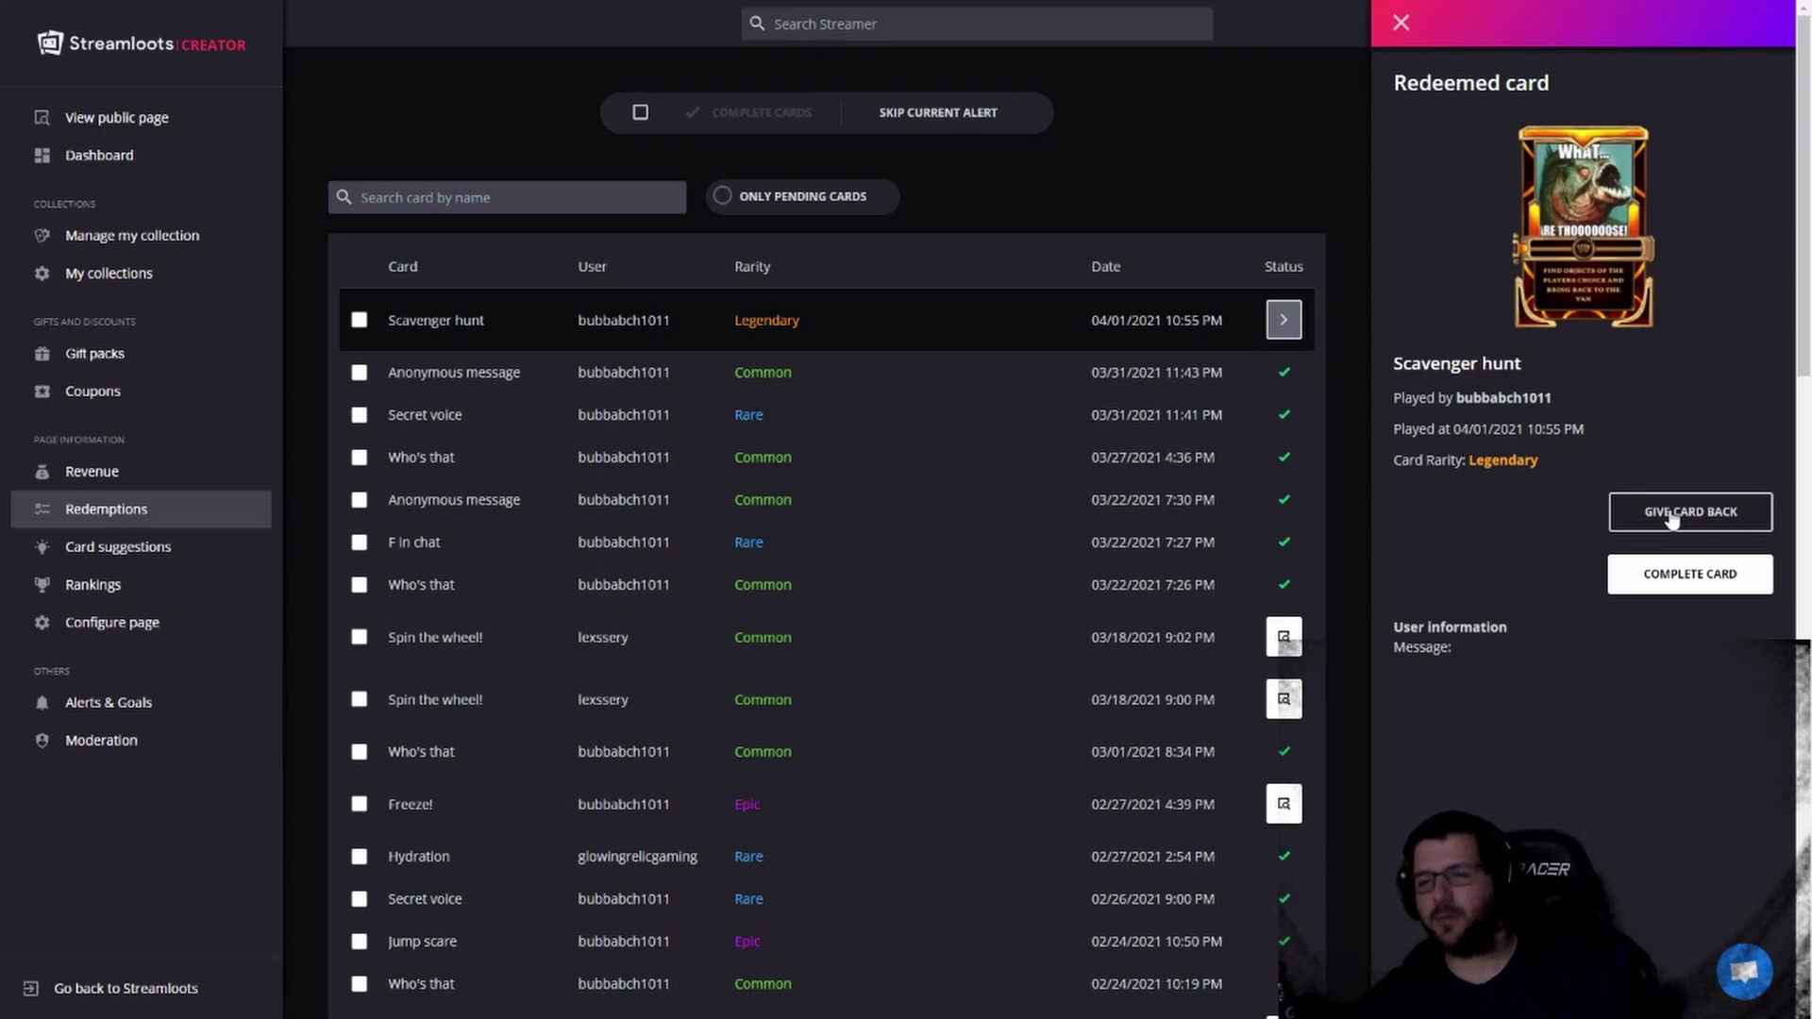
Step: Mark the pending Scavenger hunt redemption as complete and close its details
left_click(1653, 587)
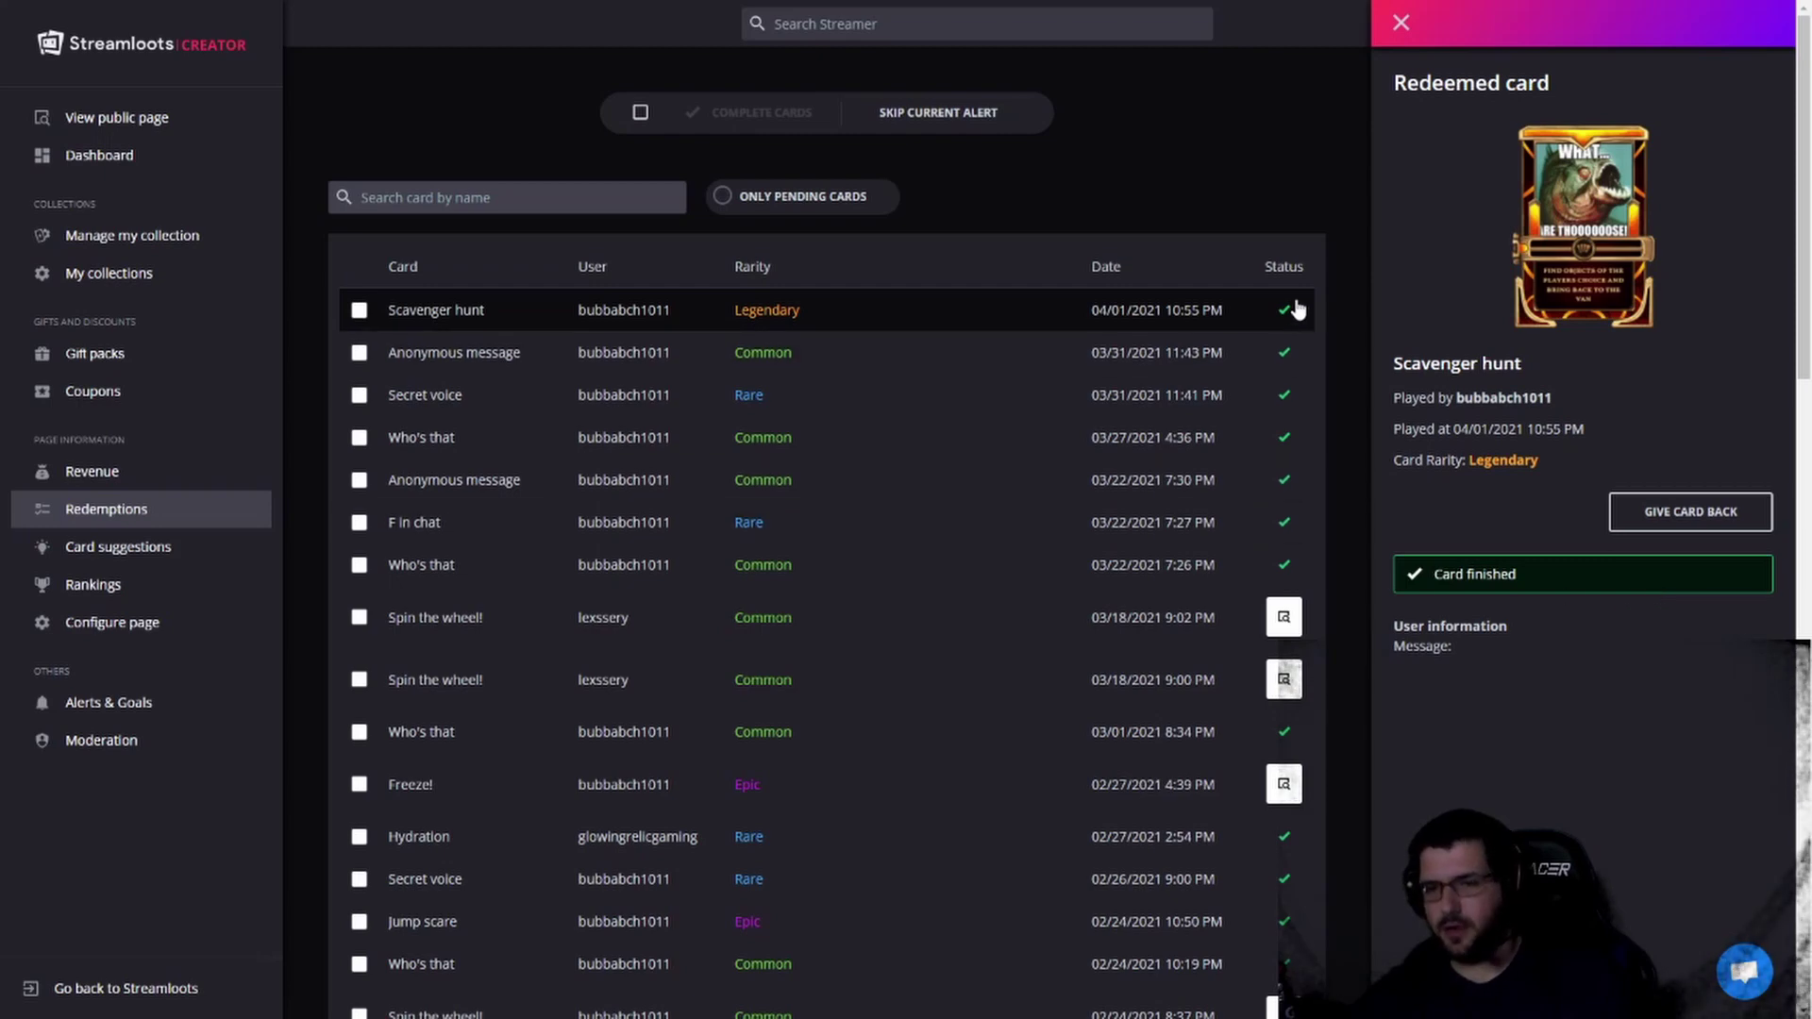
left_click(1399, 23)
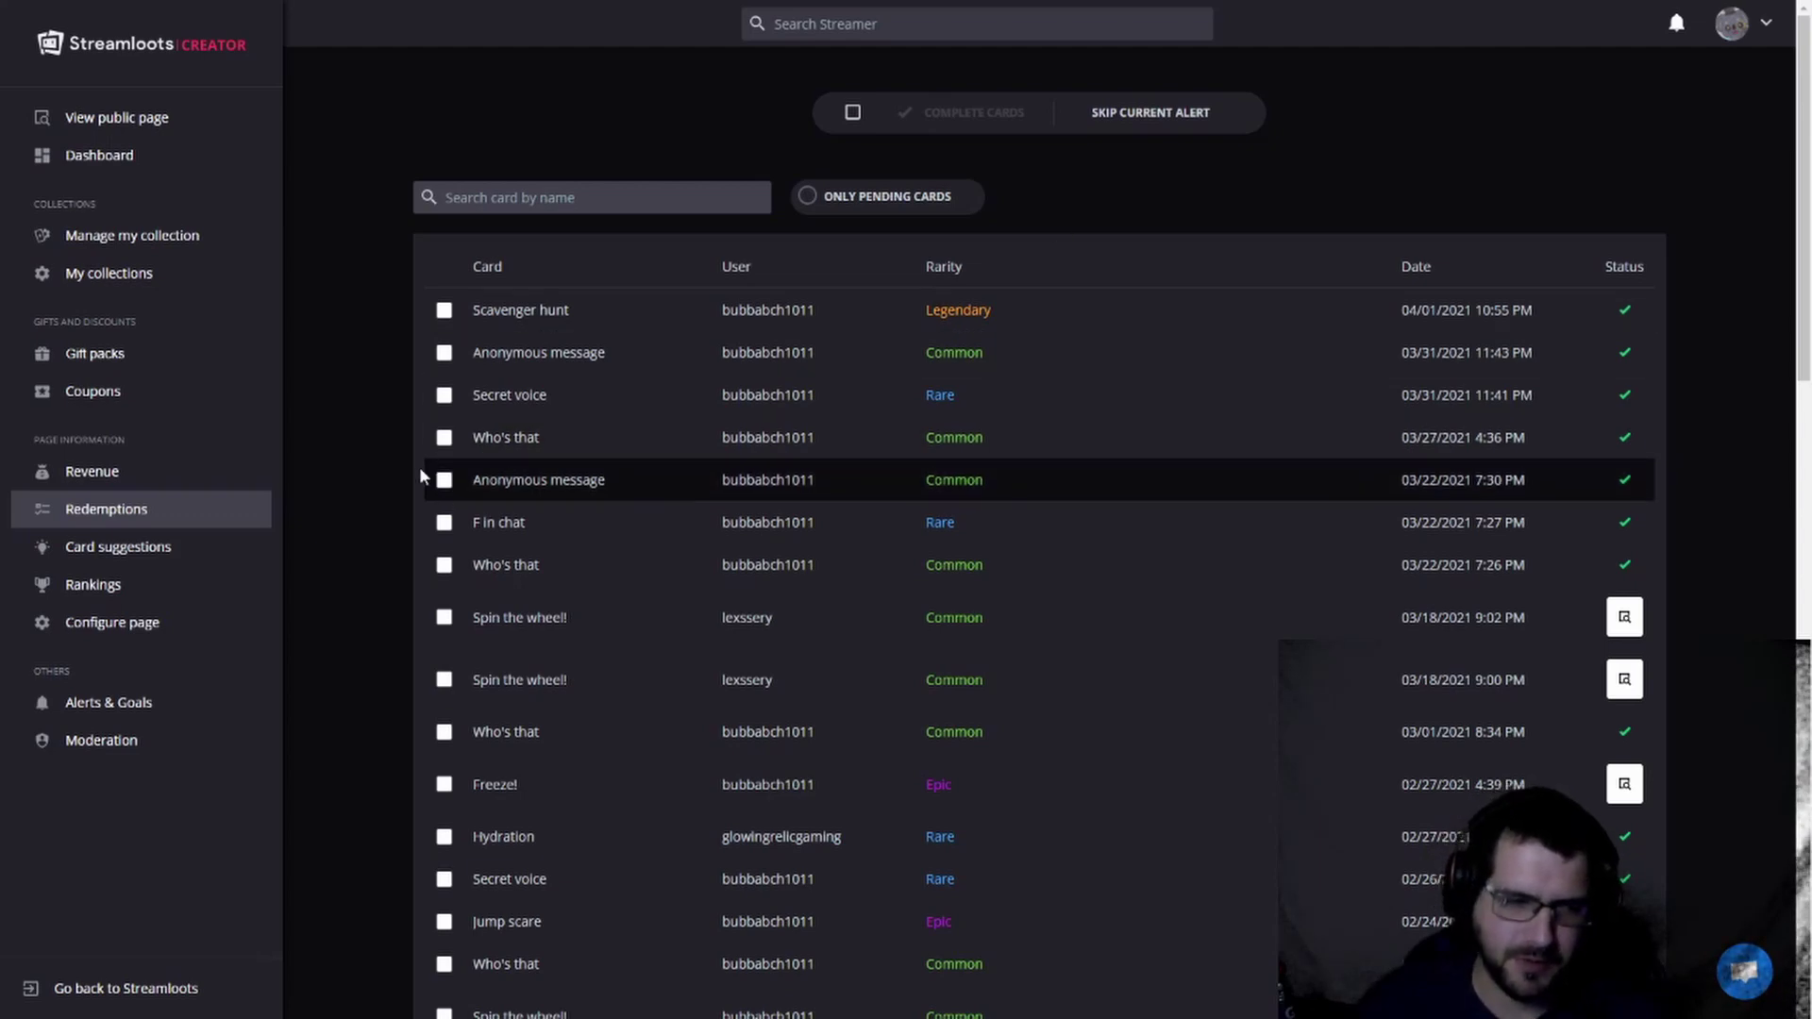
Step: Review the pending and accepted card suggestions submitted by viewers
left_click(132, 559)
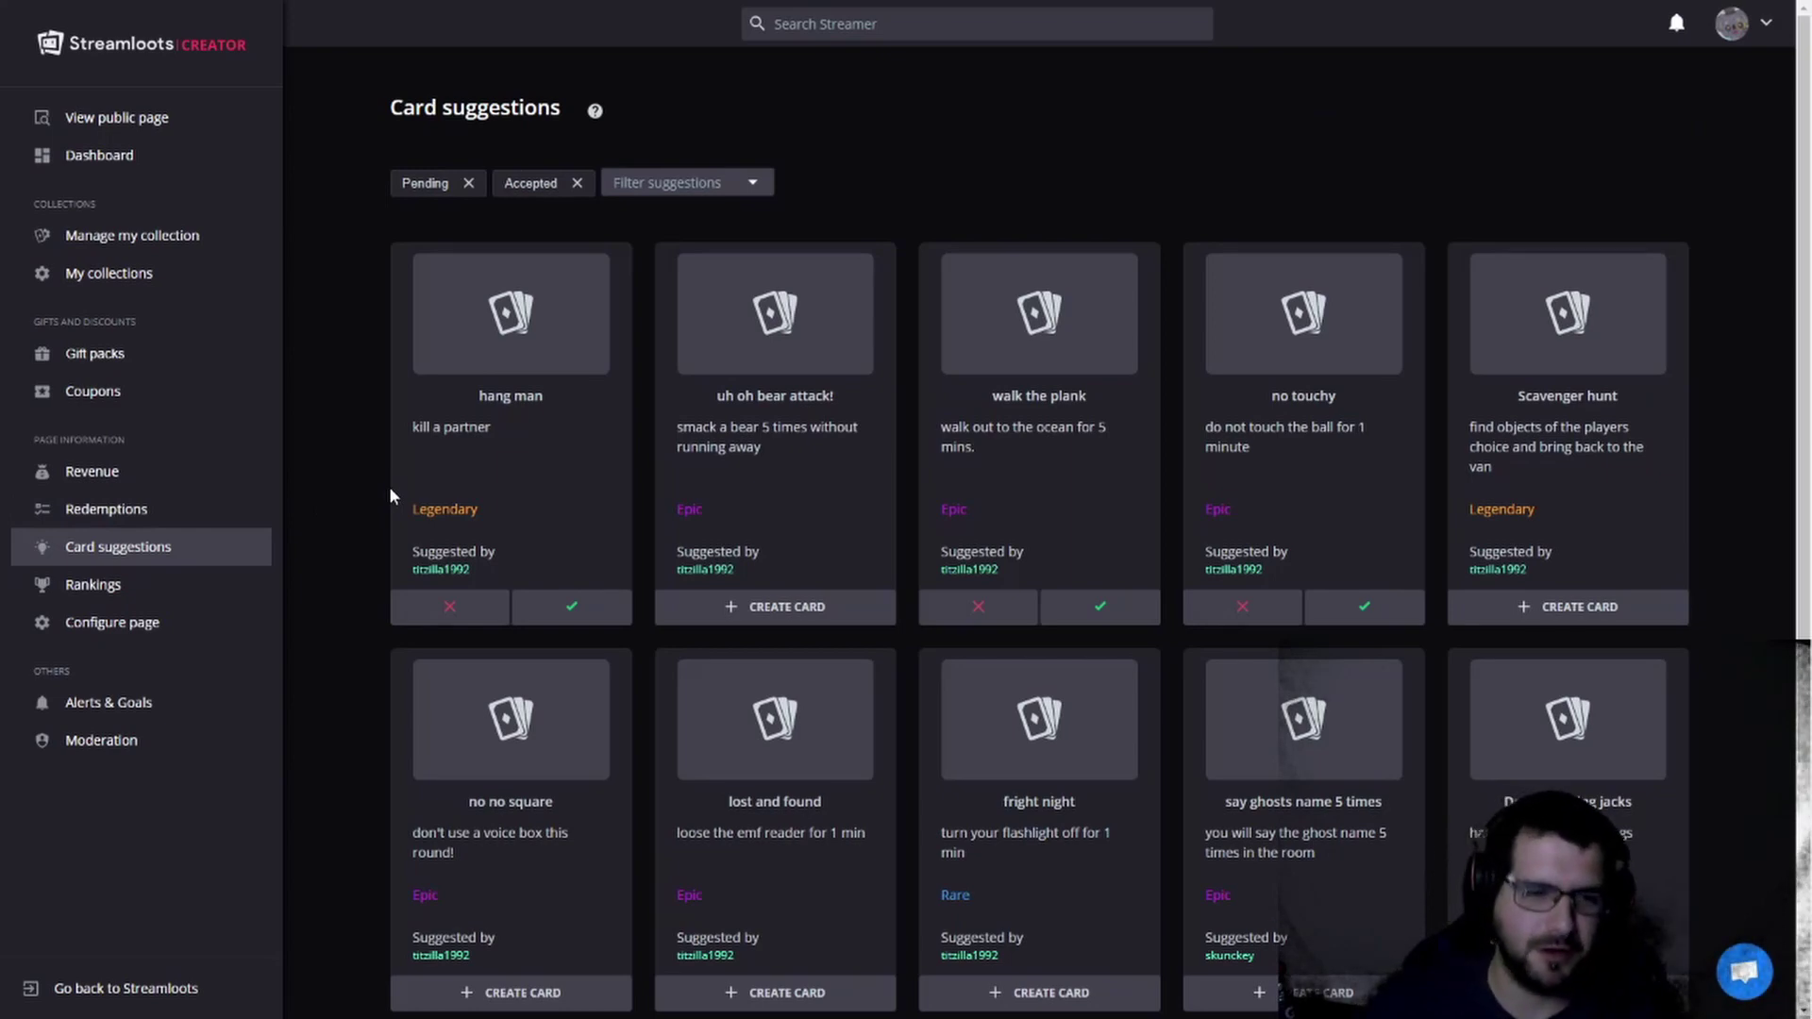
scroll(528, 472, "down", 5)
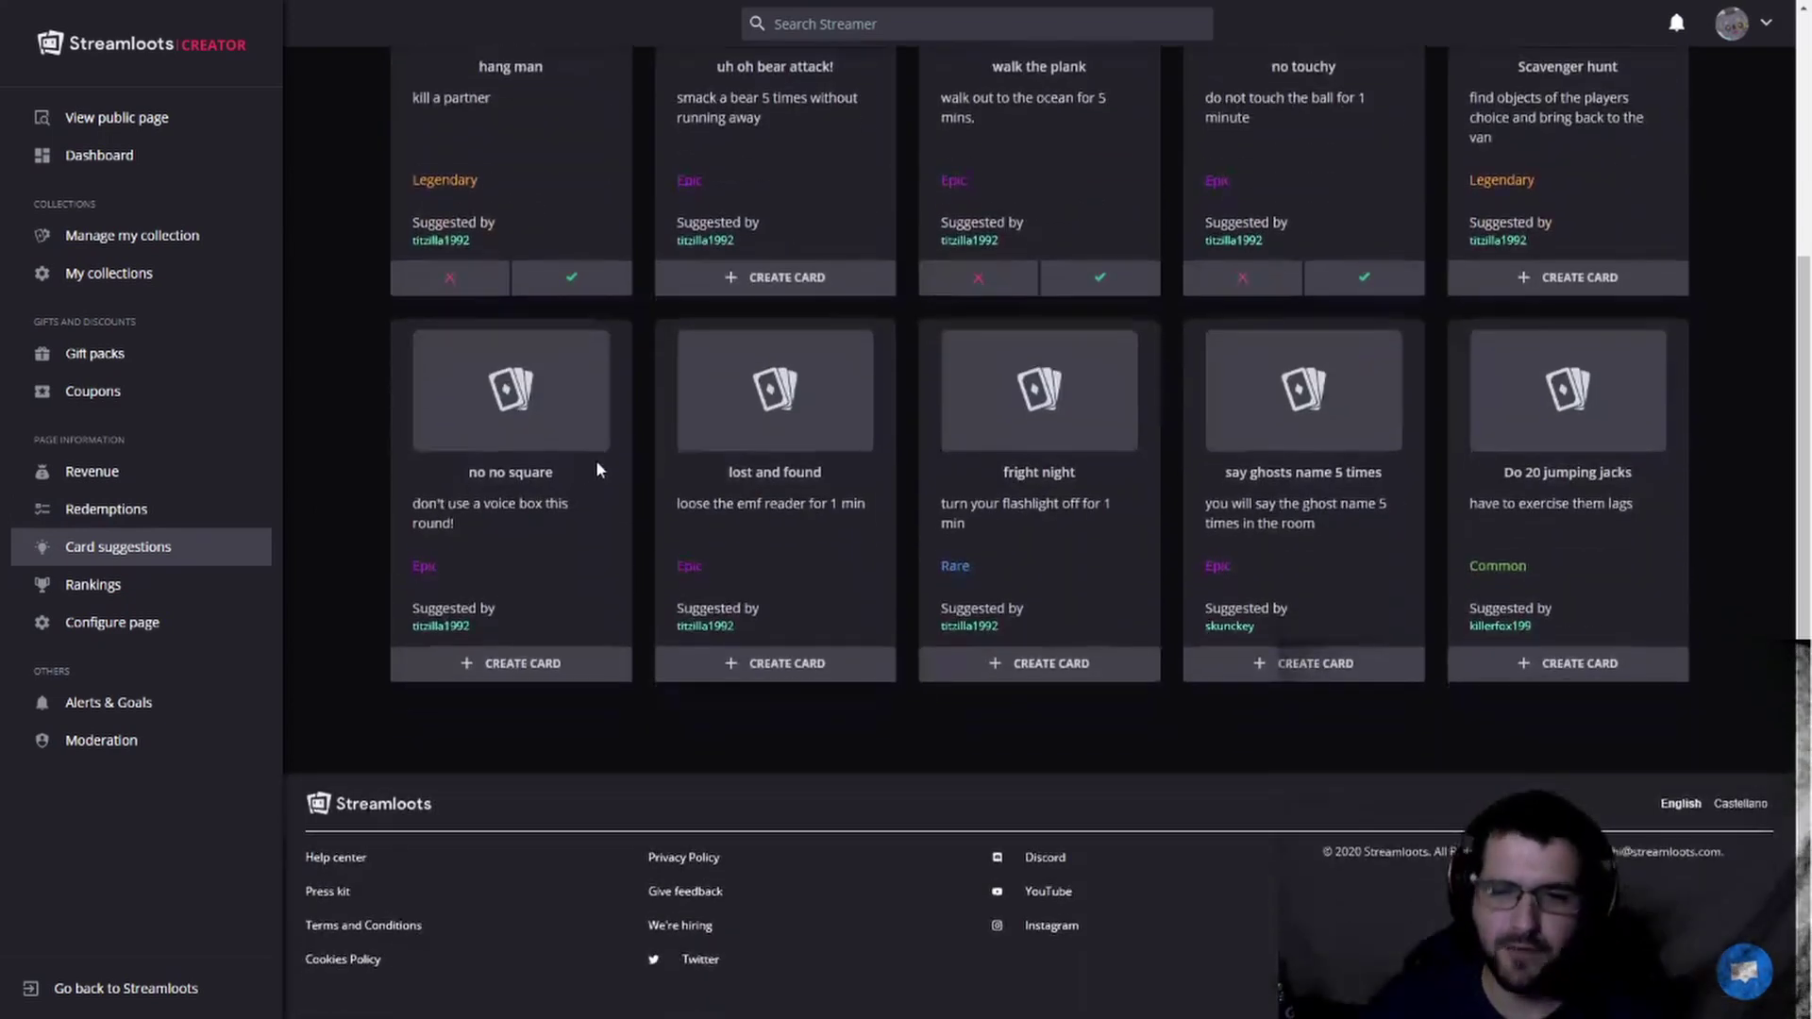
scroll(609, 463, "up", 4)
scroll(798, 503, "down", 1)
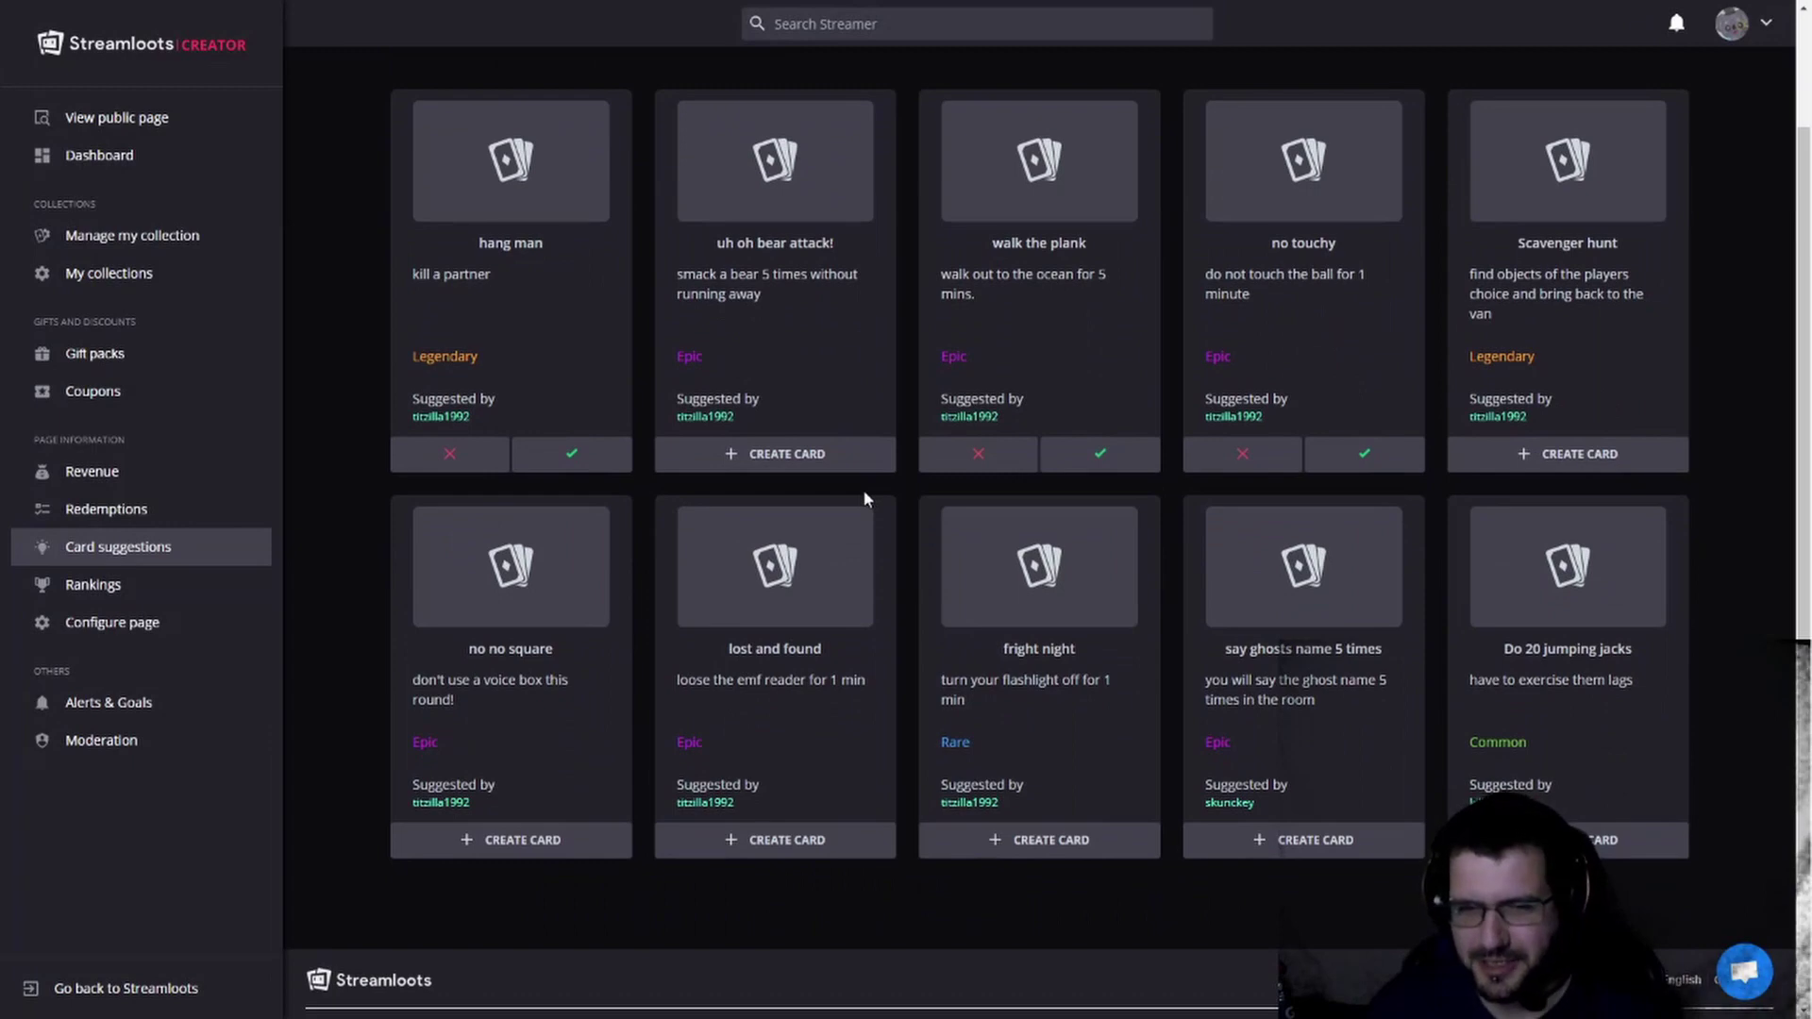
scroll(862, 491, "up", 2)
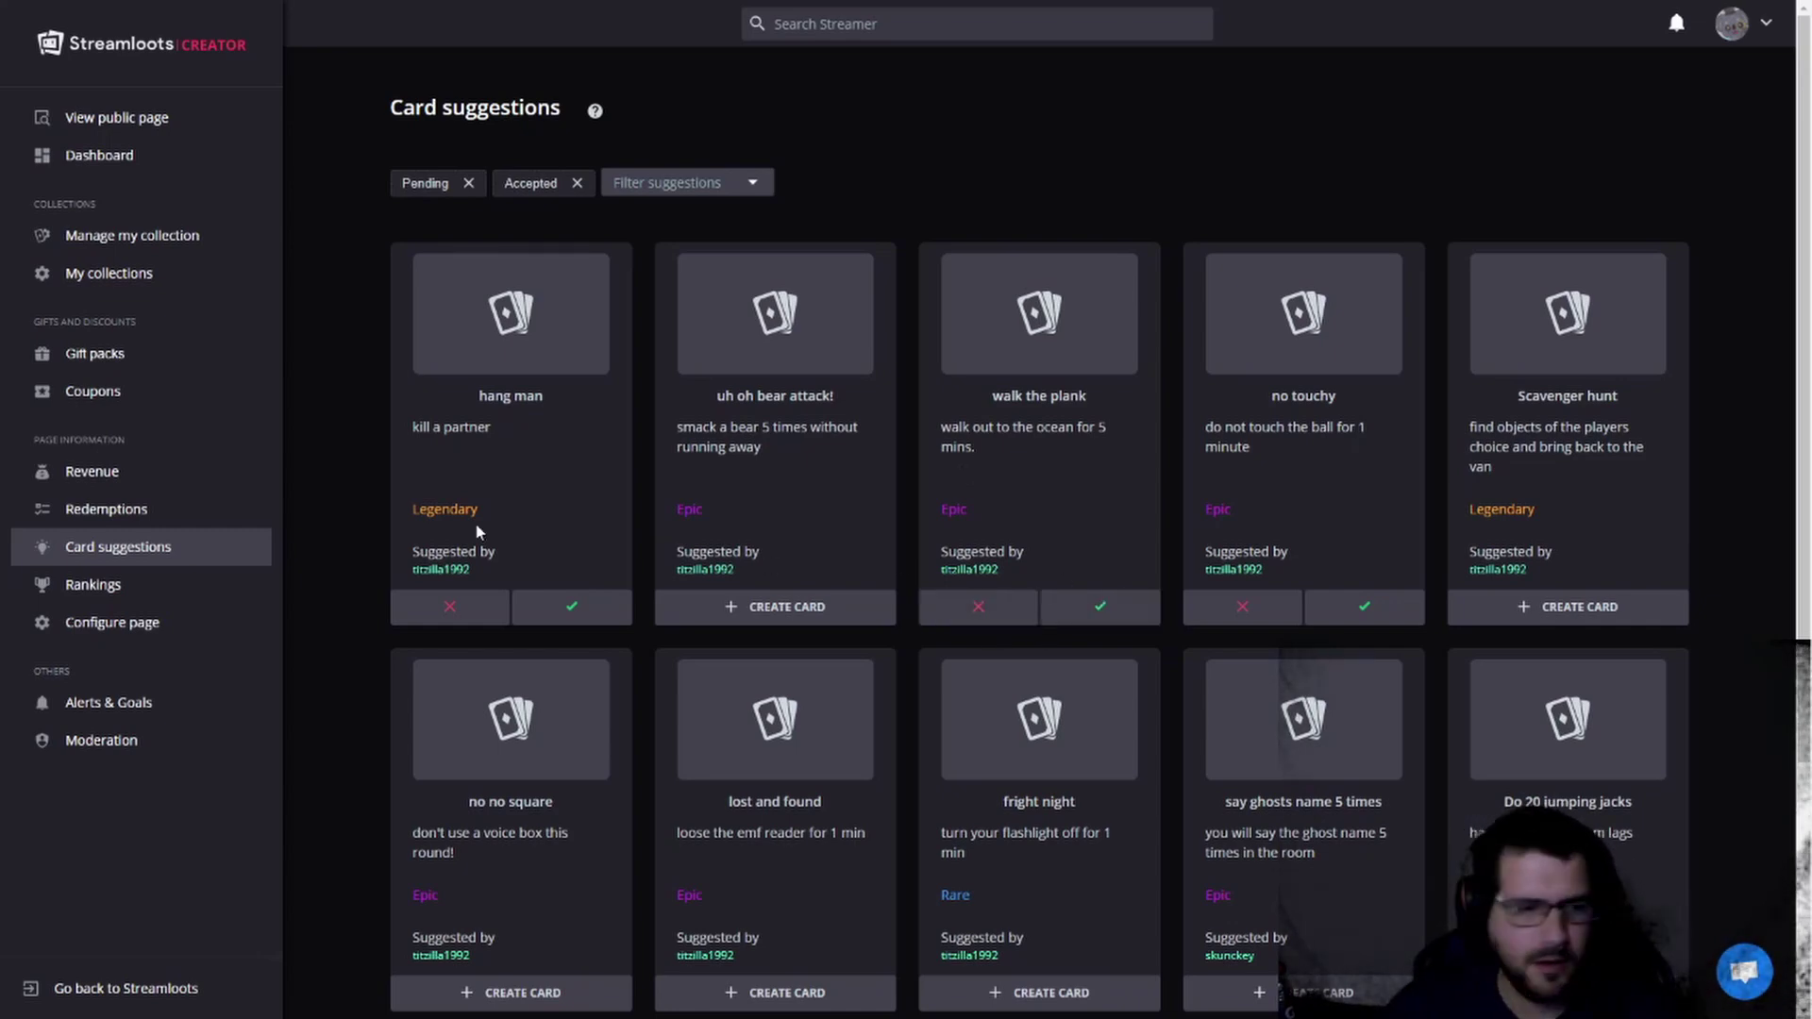
Step: Open the rankings page and switch the visibility of the redeemed cards ranking off and back on
left_click(131, 586)
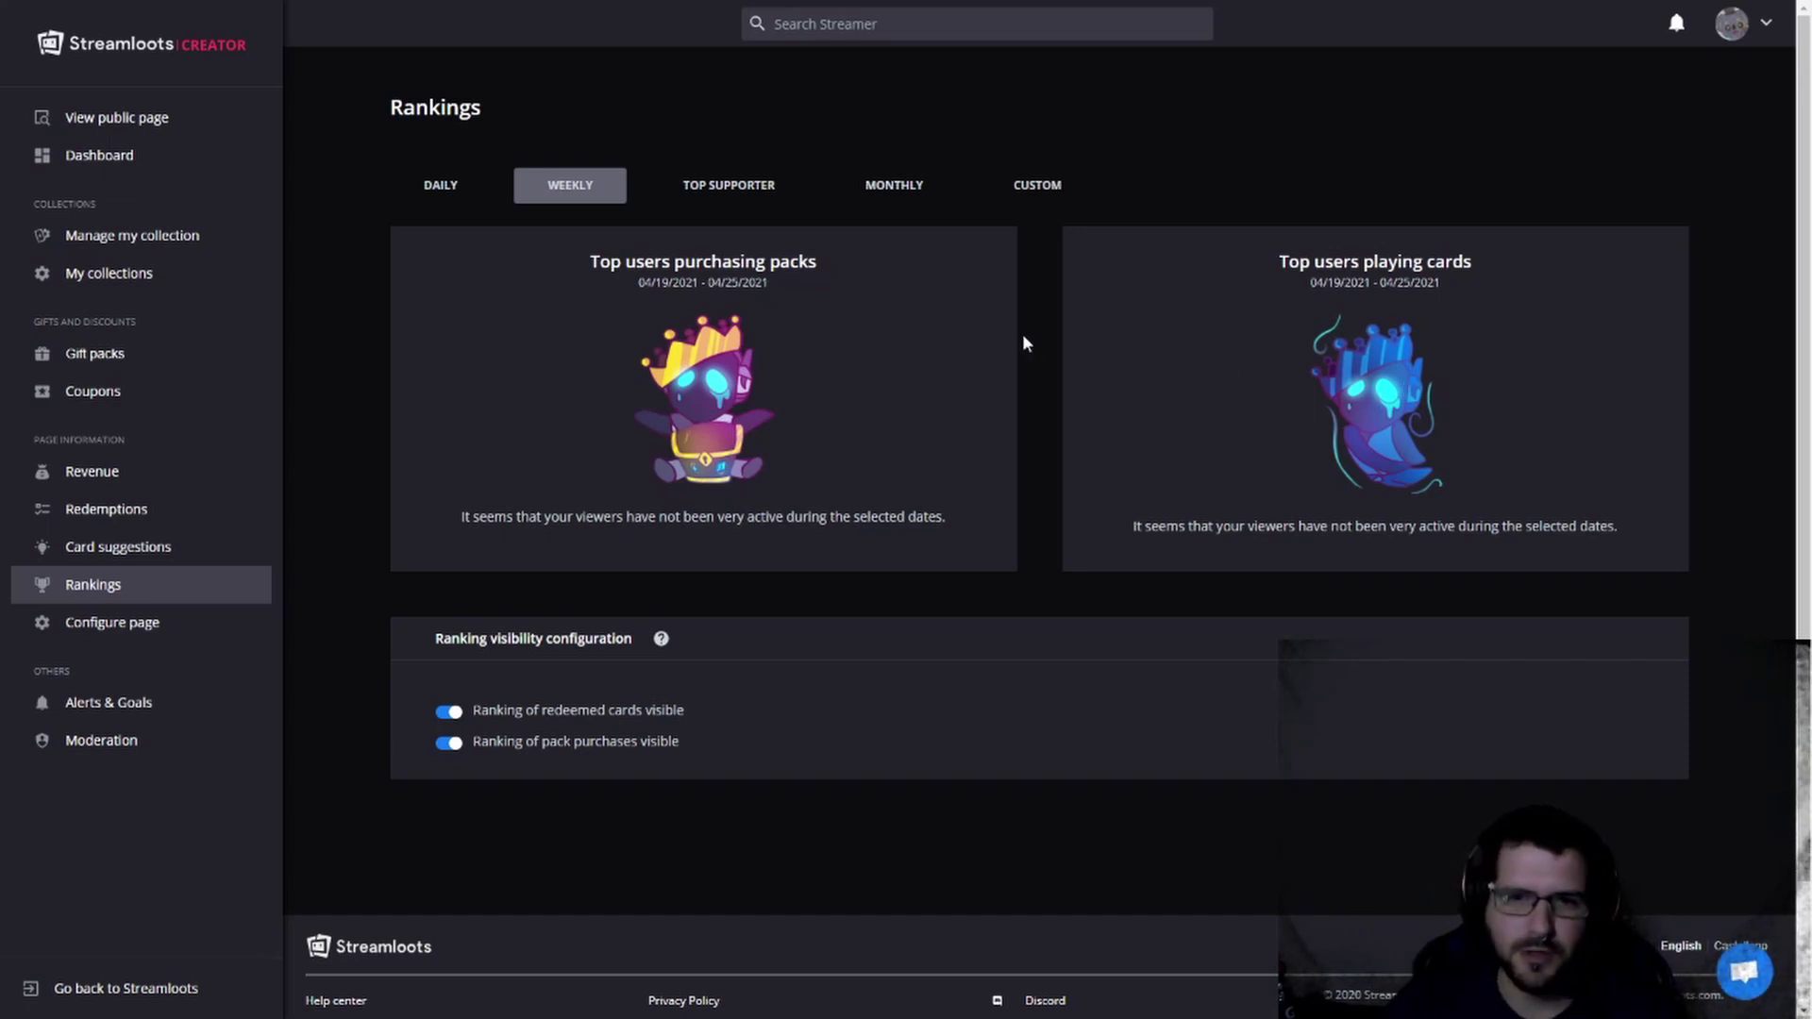
left_click(451, 713)
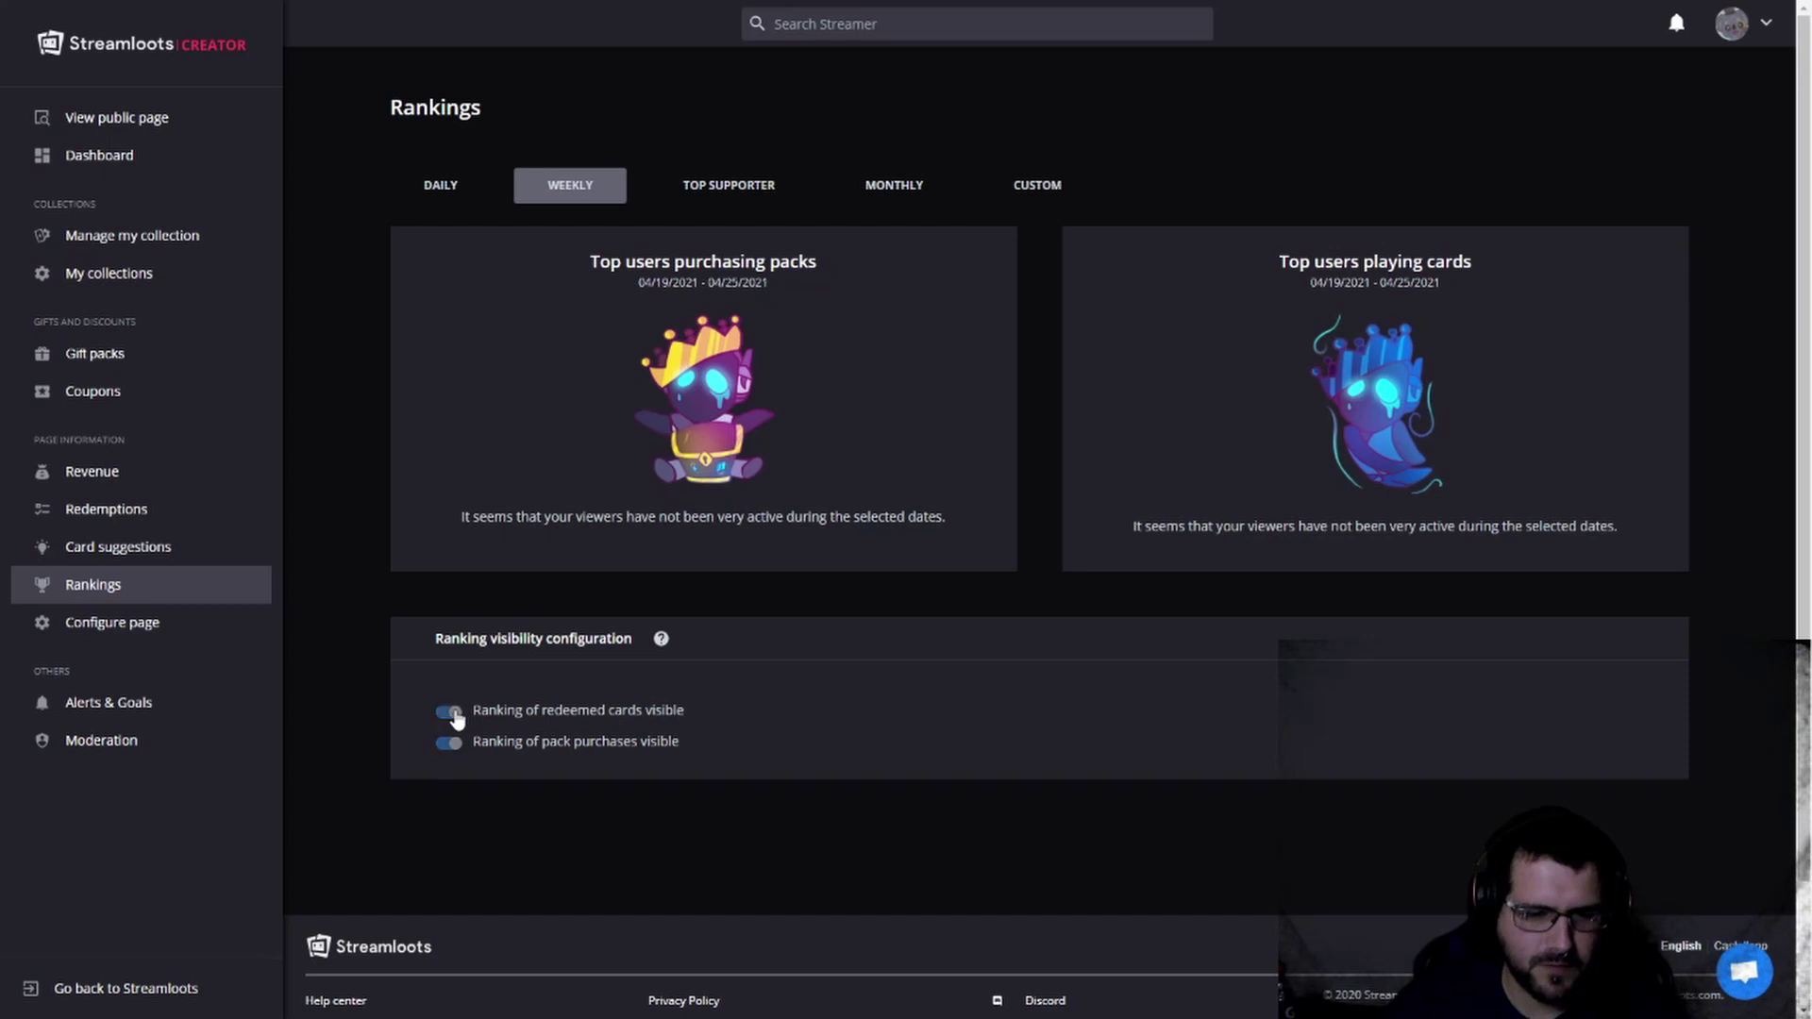
left_click(451, 713)
left_click(452, 713)
left_click(451, 713)
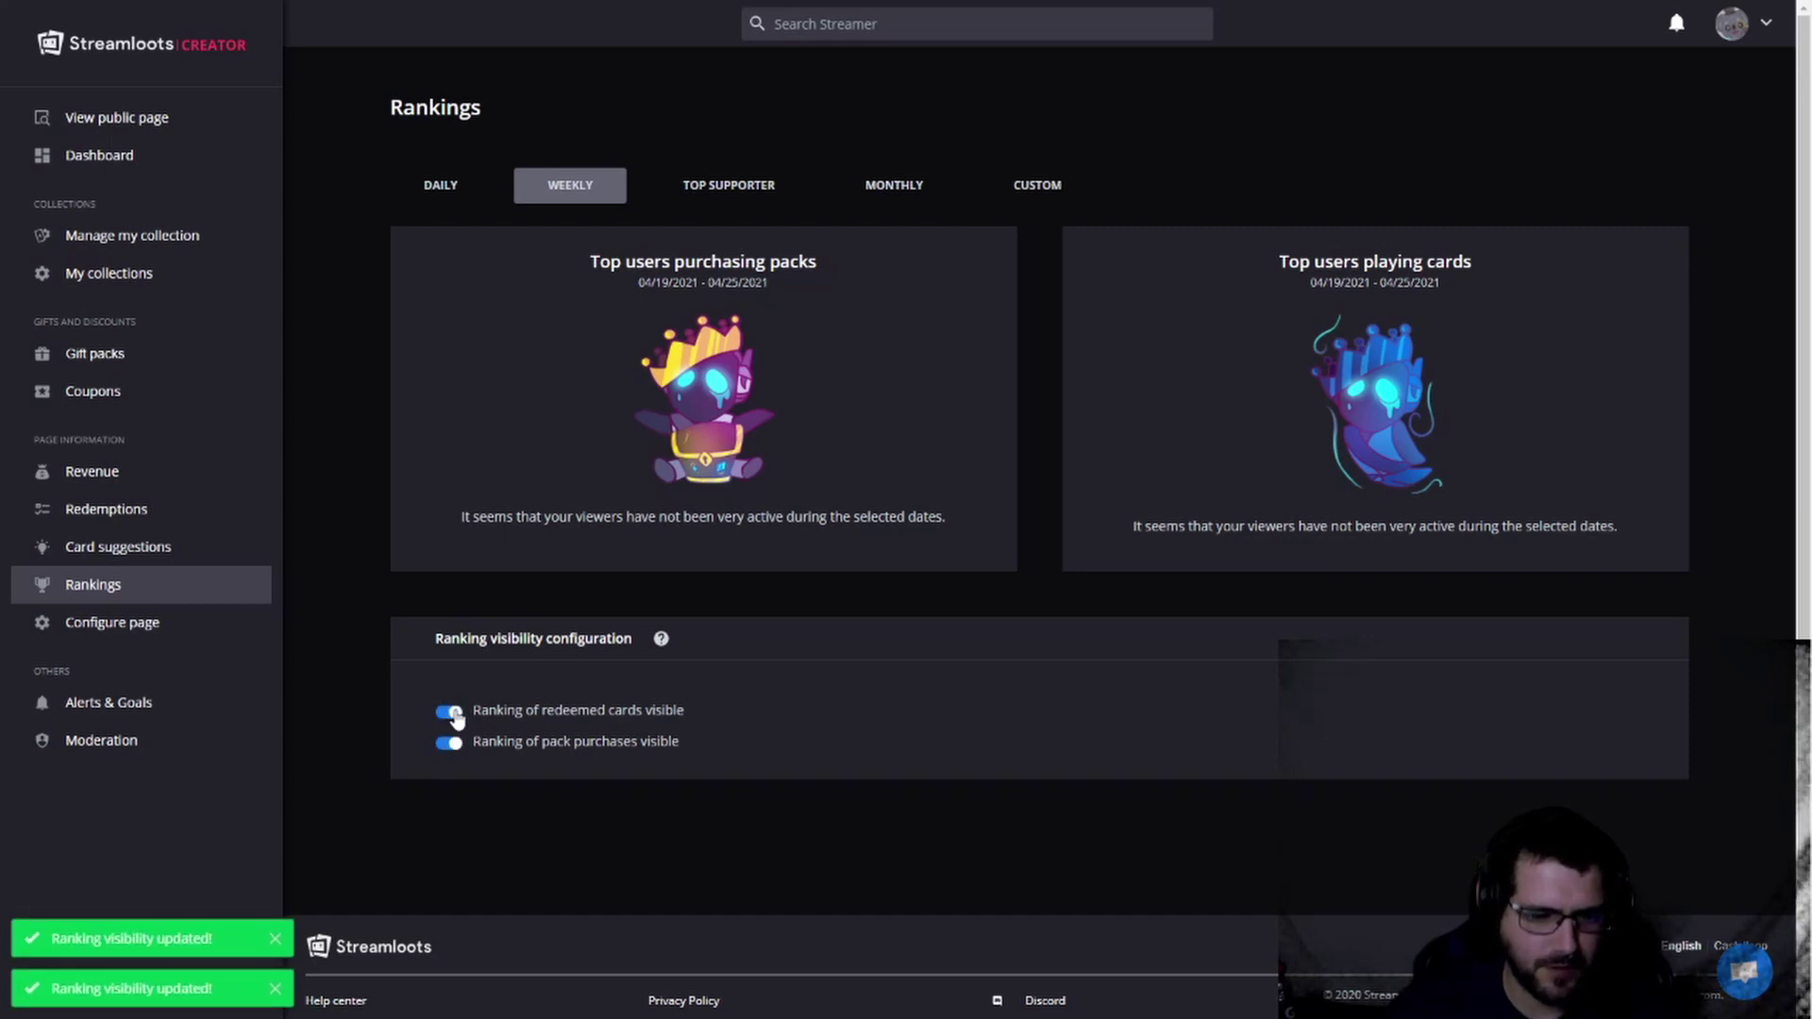
Step: Review the page configuration, including the customized user cooldown and the card limits for each rarity
left_click(171, 641)
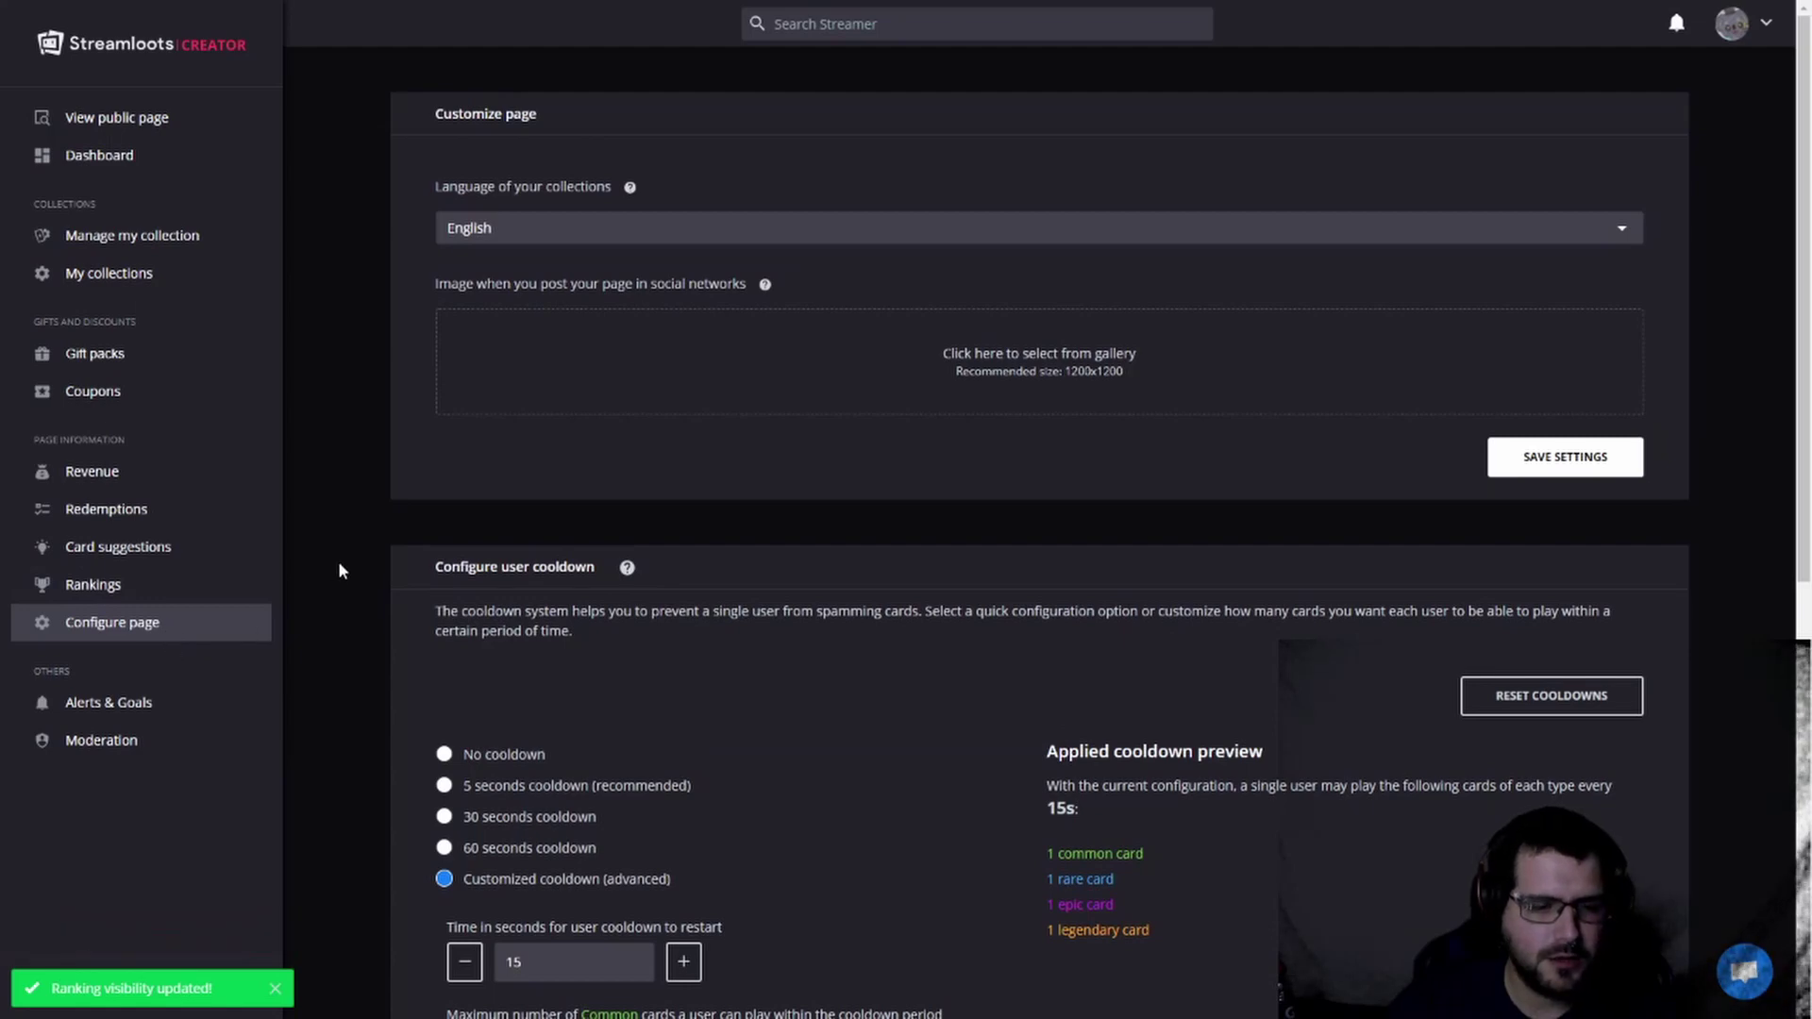
scroll(358, 551, "down", 2)
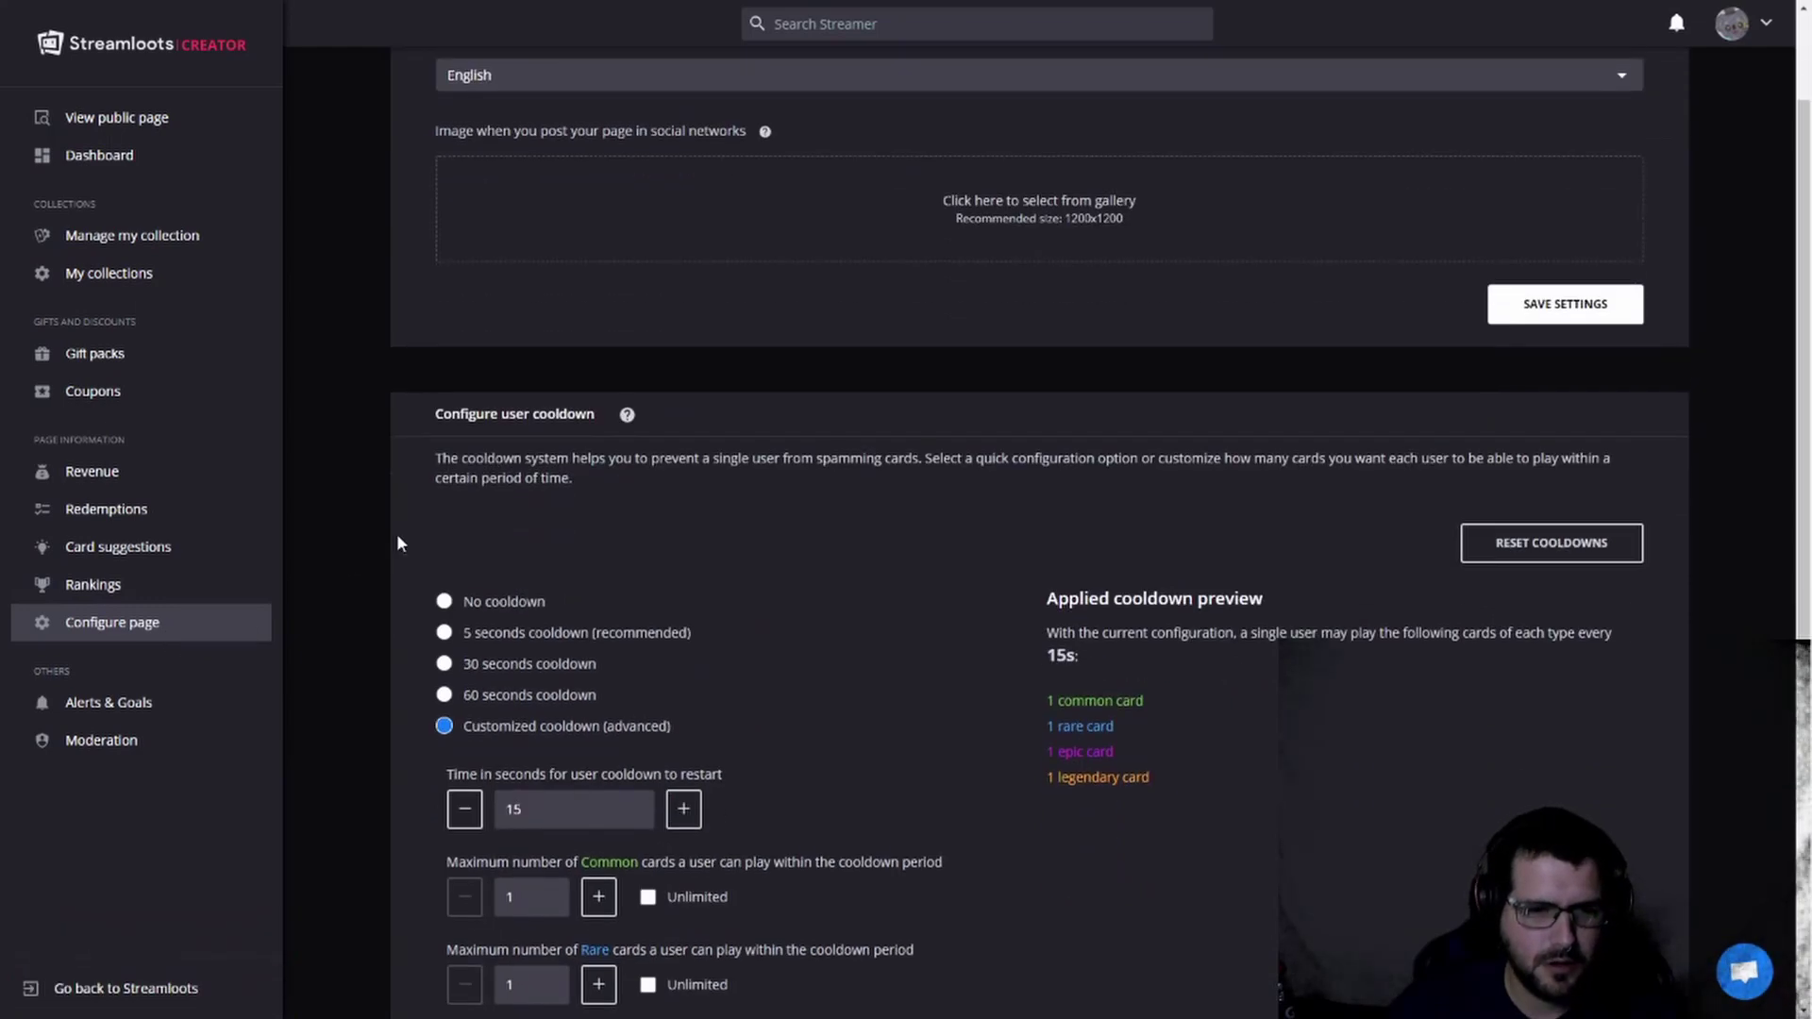
scroll(397, 543, "down", 3)
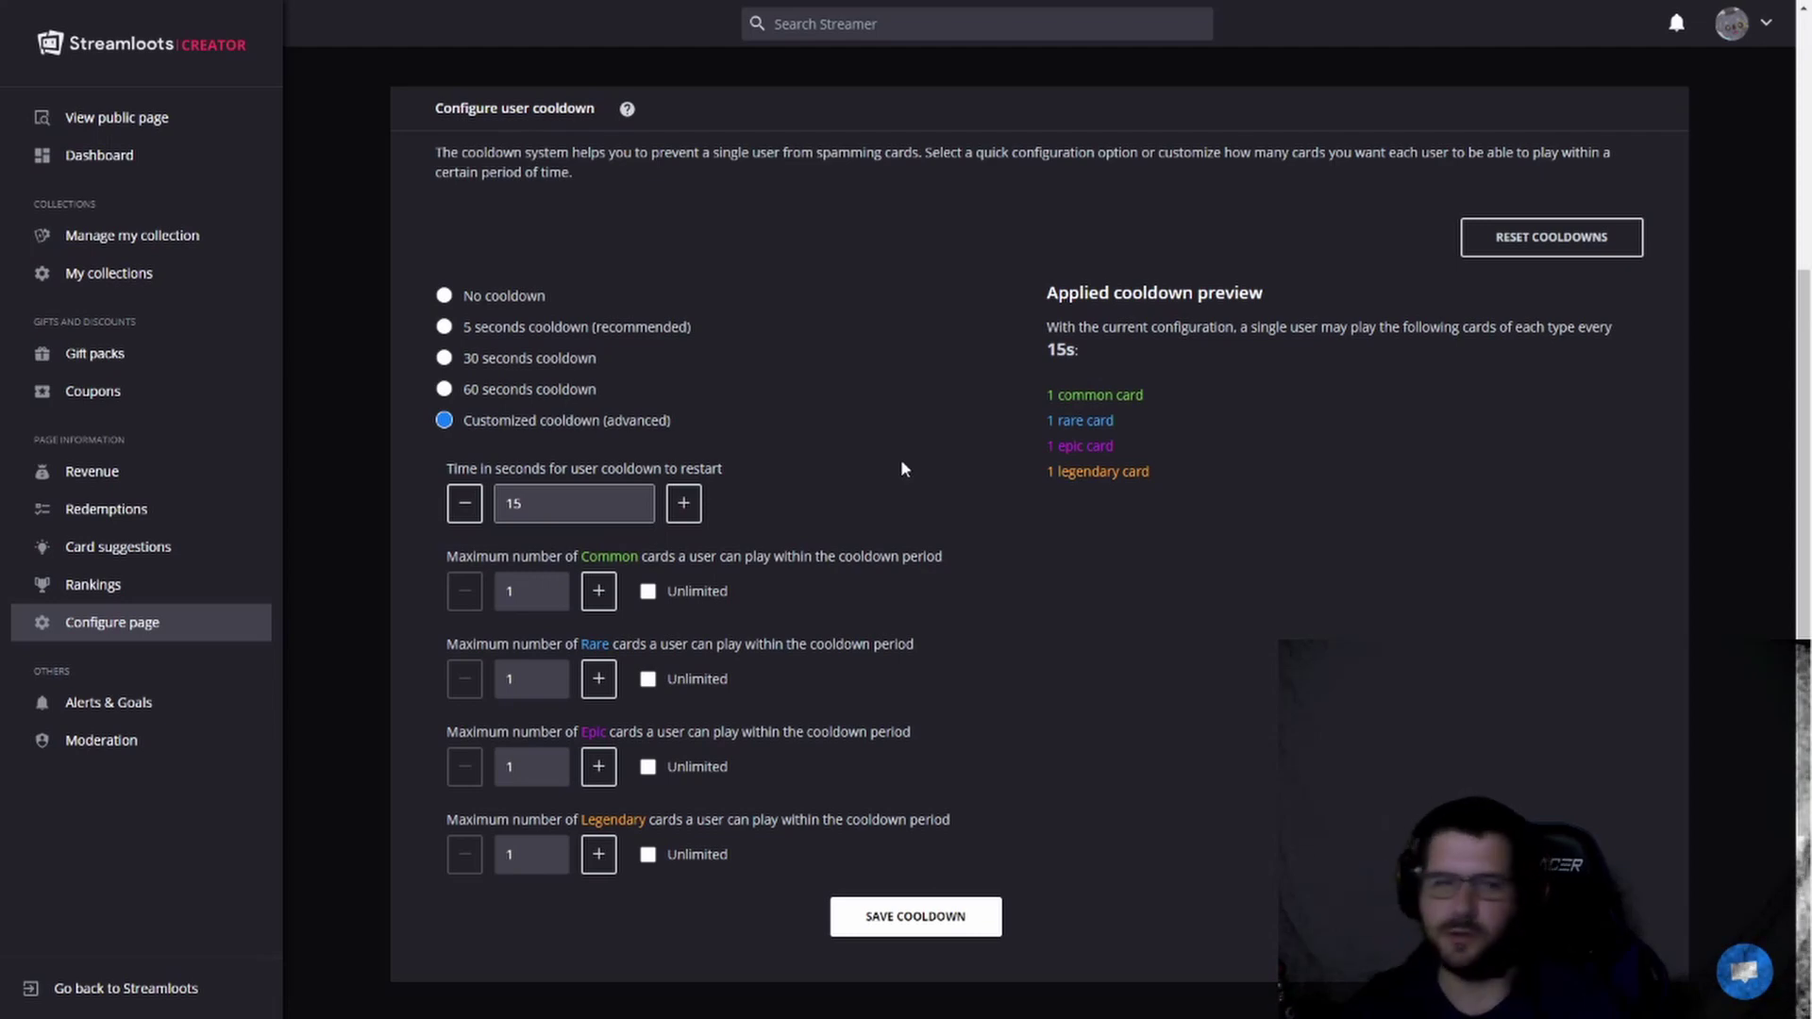
Step: Open the alerts configuration and copy the private alerts URL without revealing it
left_click(121, 710)
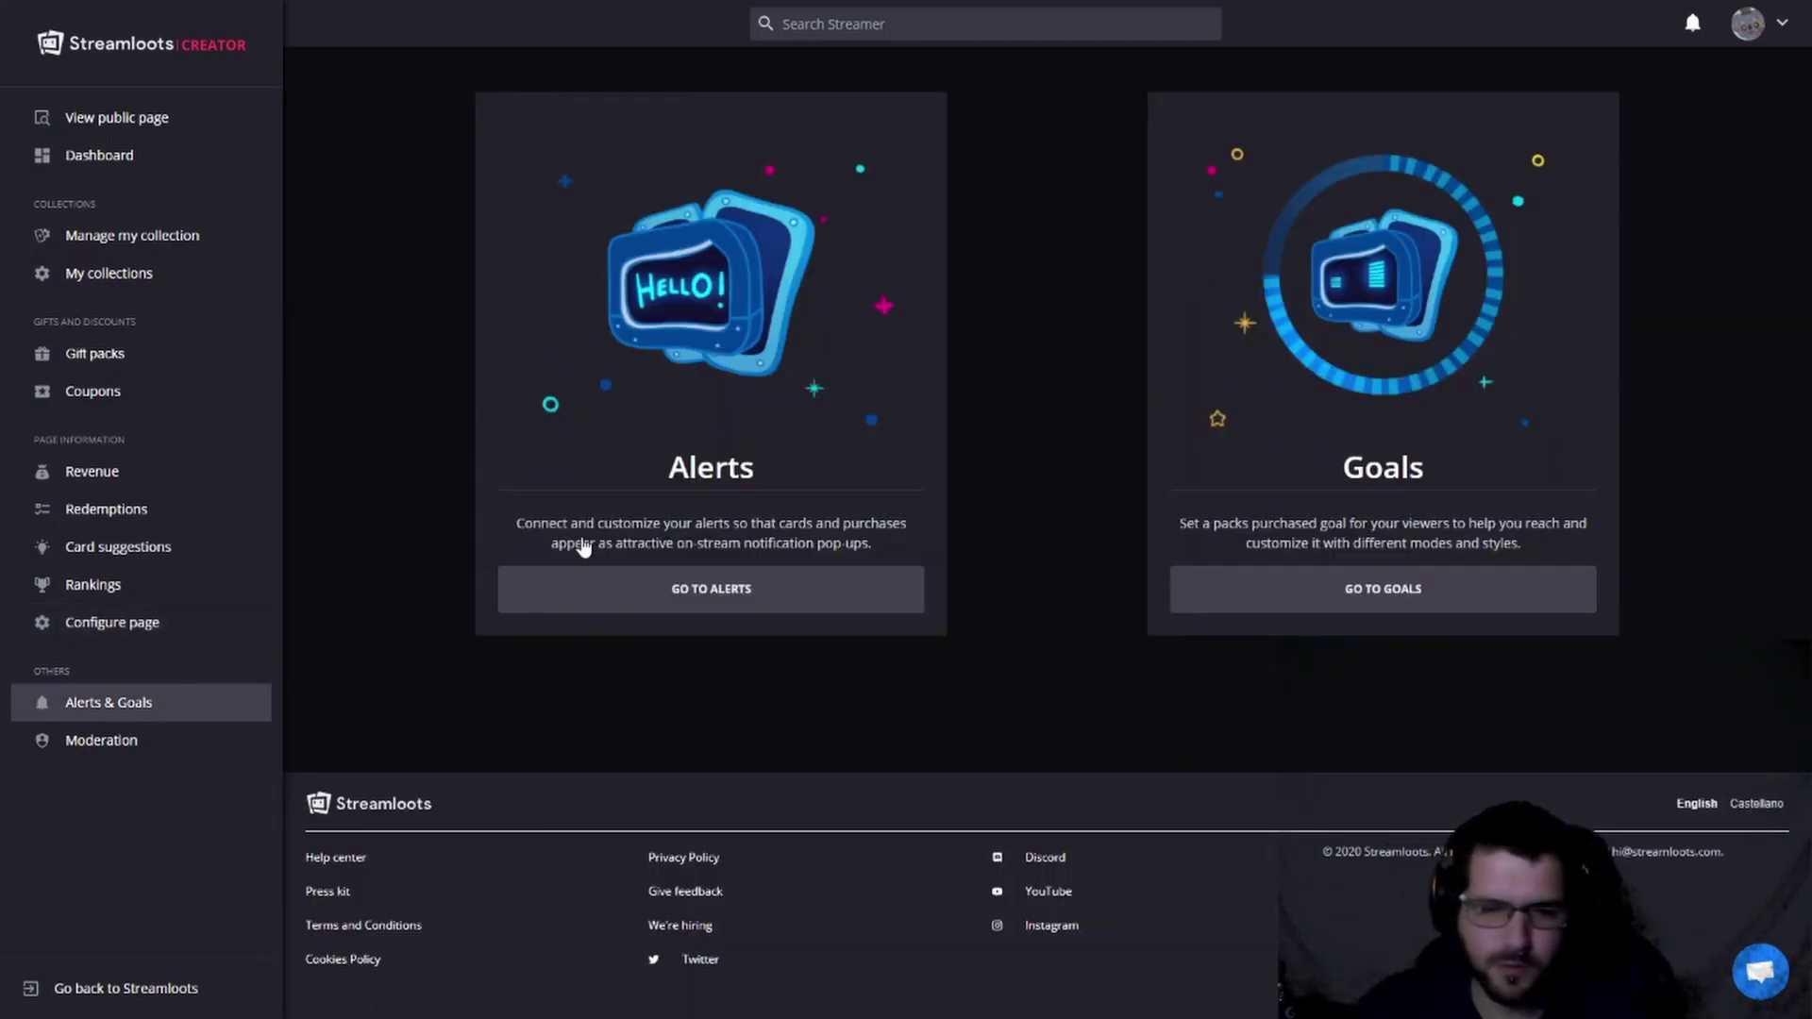
left_click(620, 580)
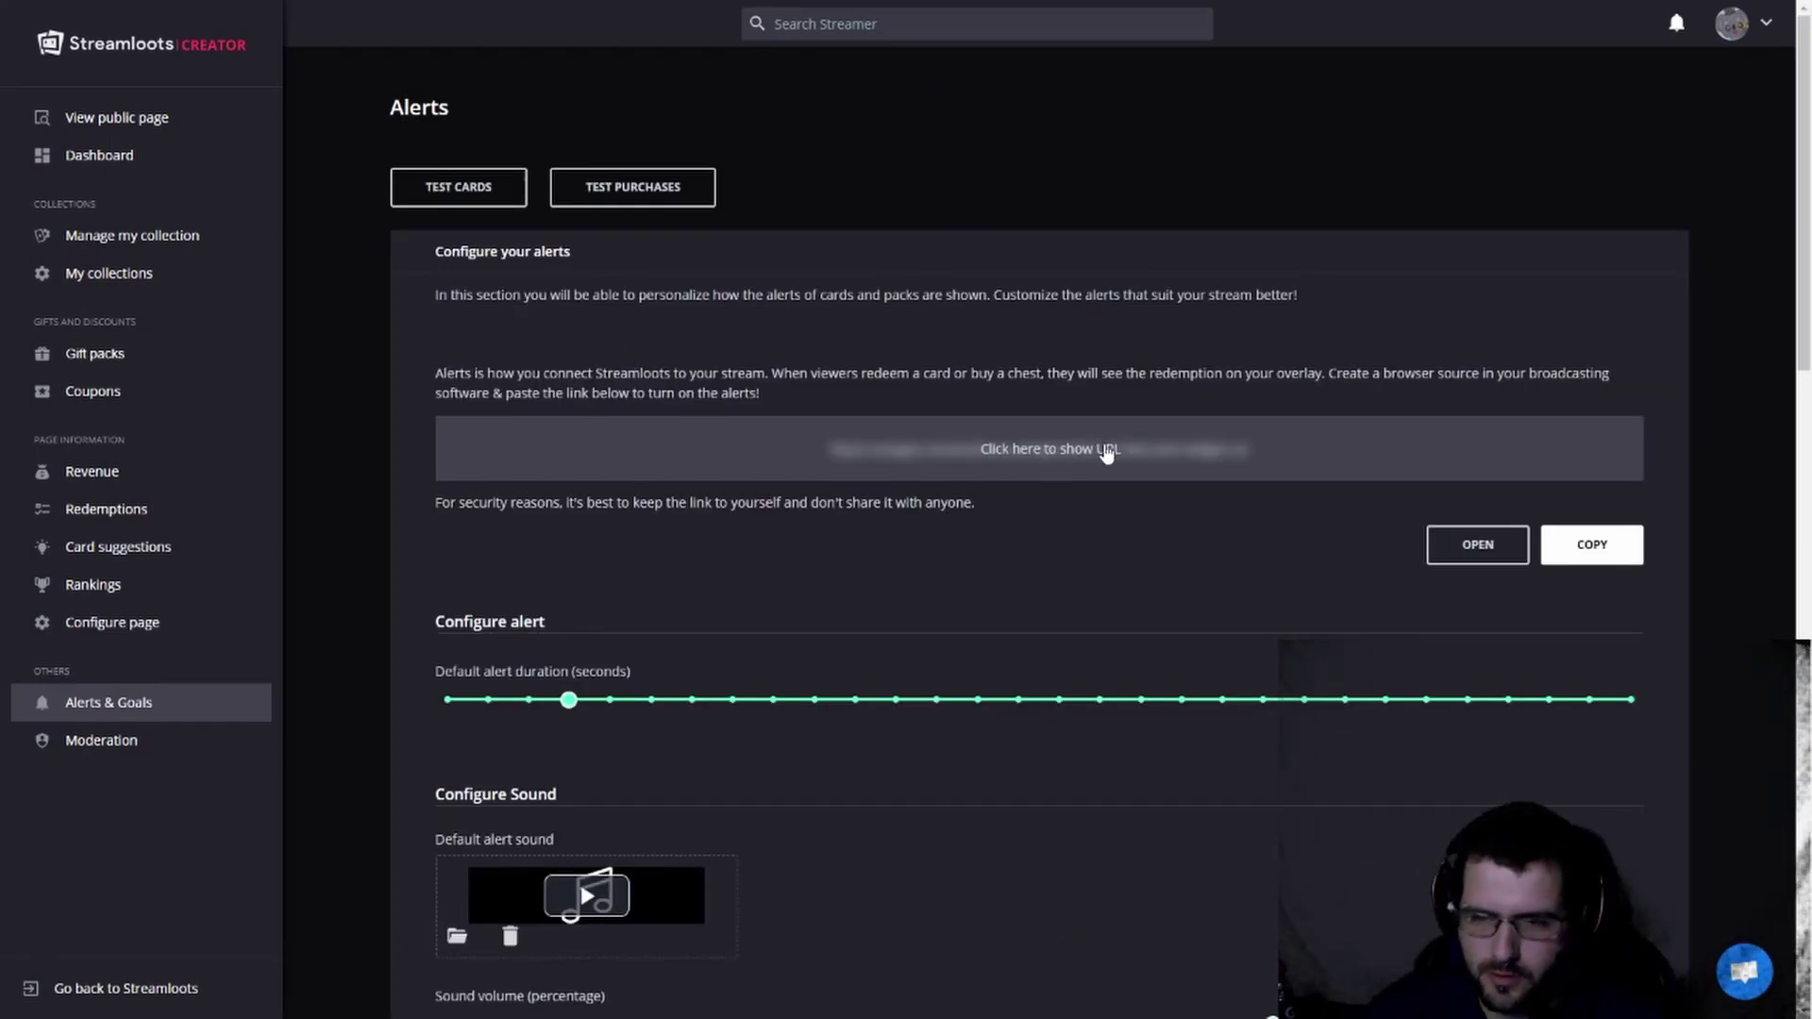
left_click(1559, 545)
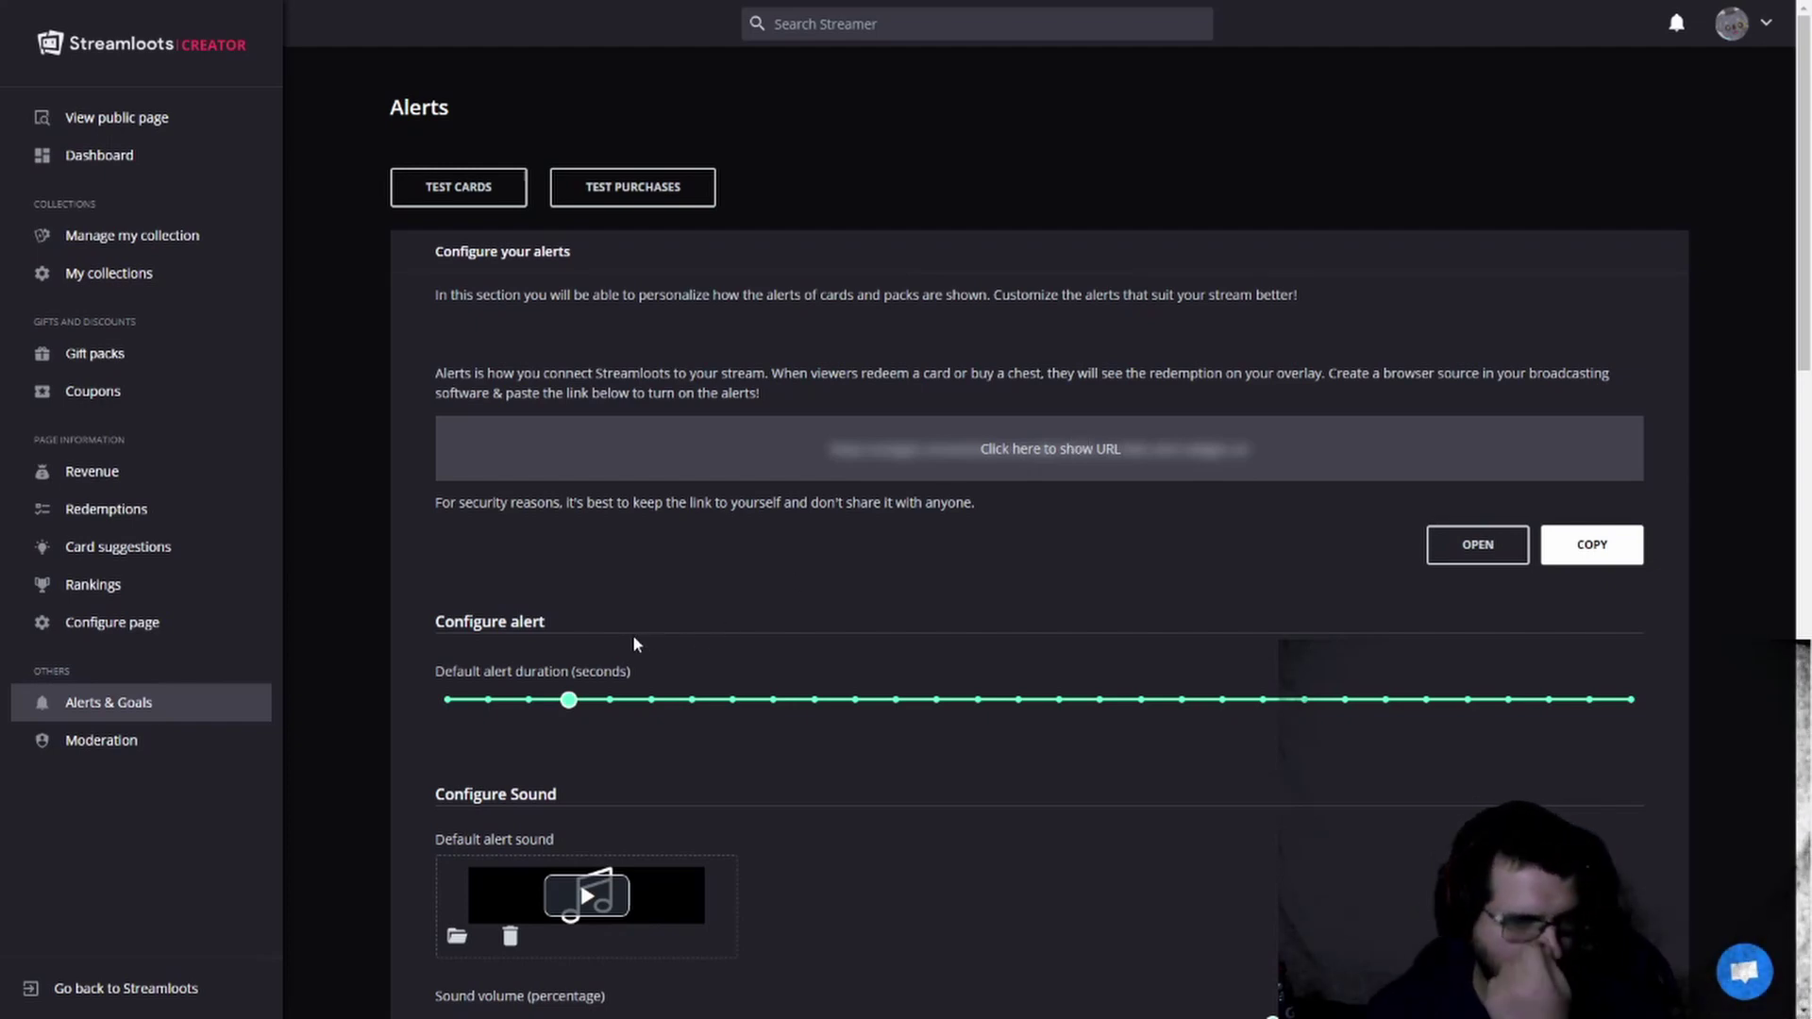
Step: Review the default alert duration, alert sound, sound volume and Powers sound settings
scroll(623, 633, "down", 2)
scroll(623, 632, "down", 1)
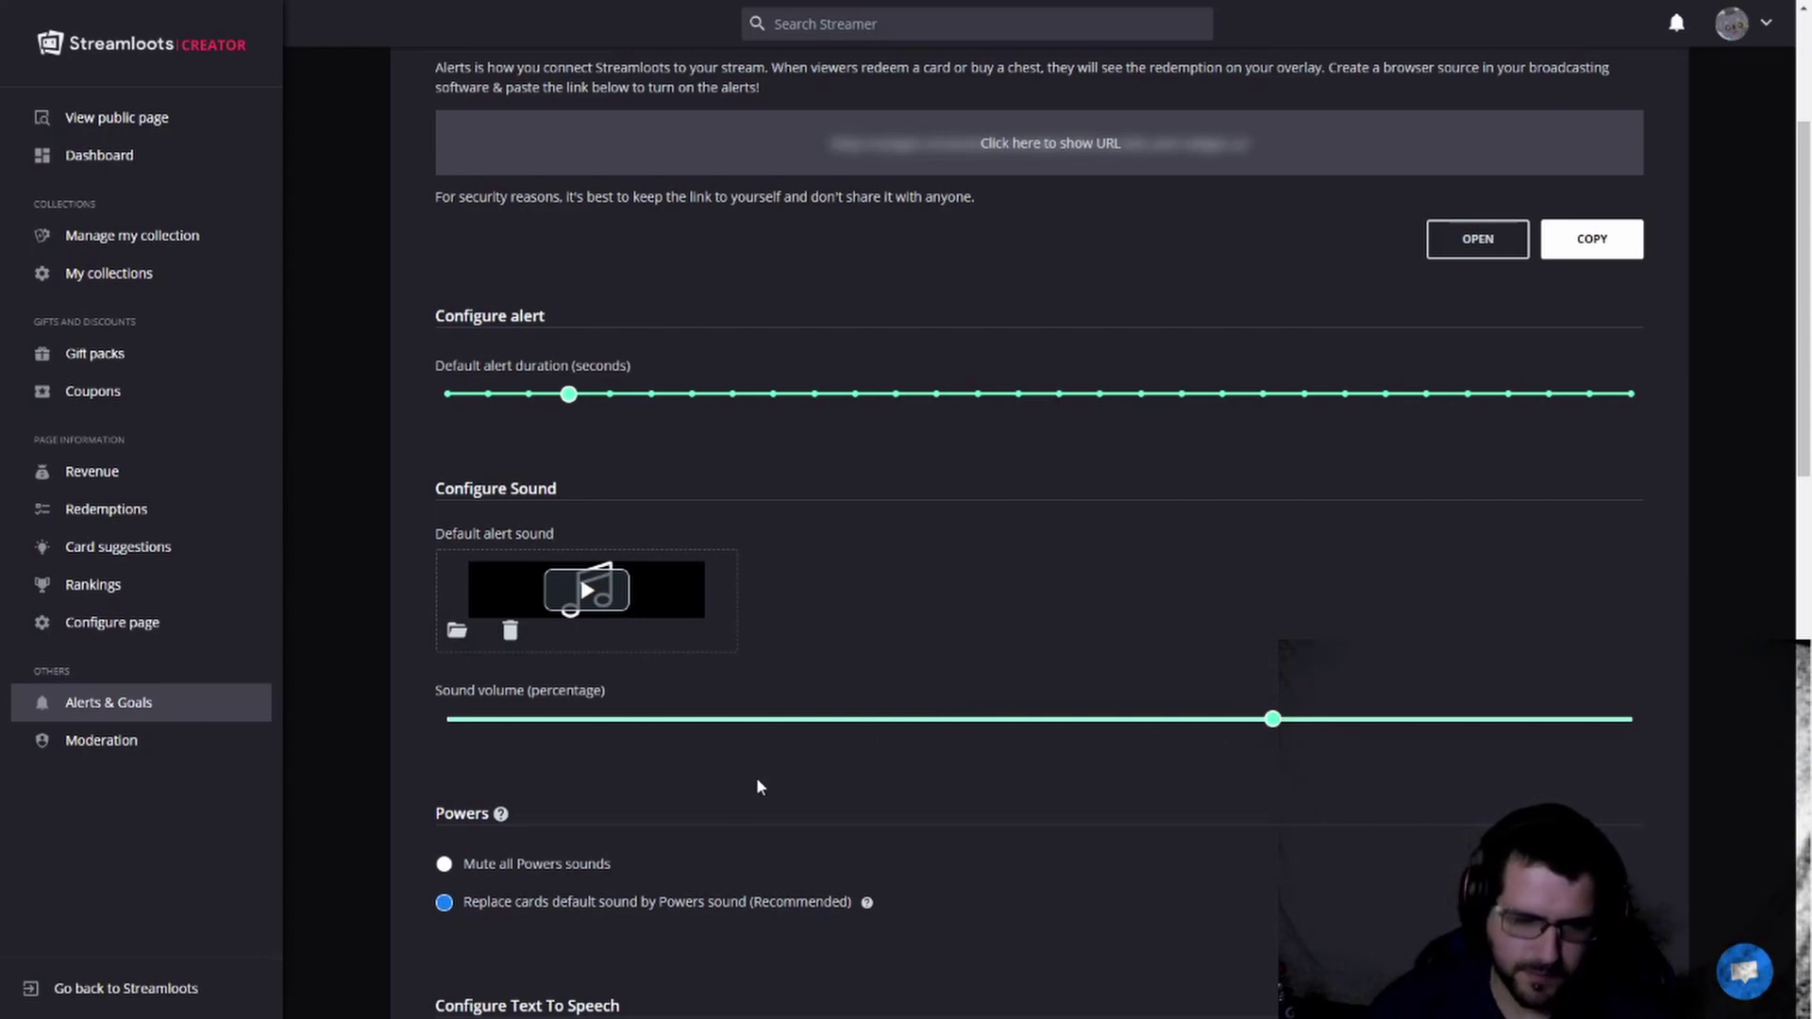
scroll(627, 809, "down", 3)
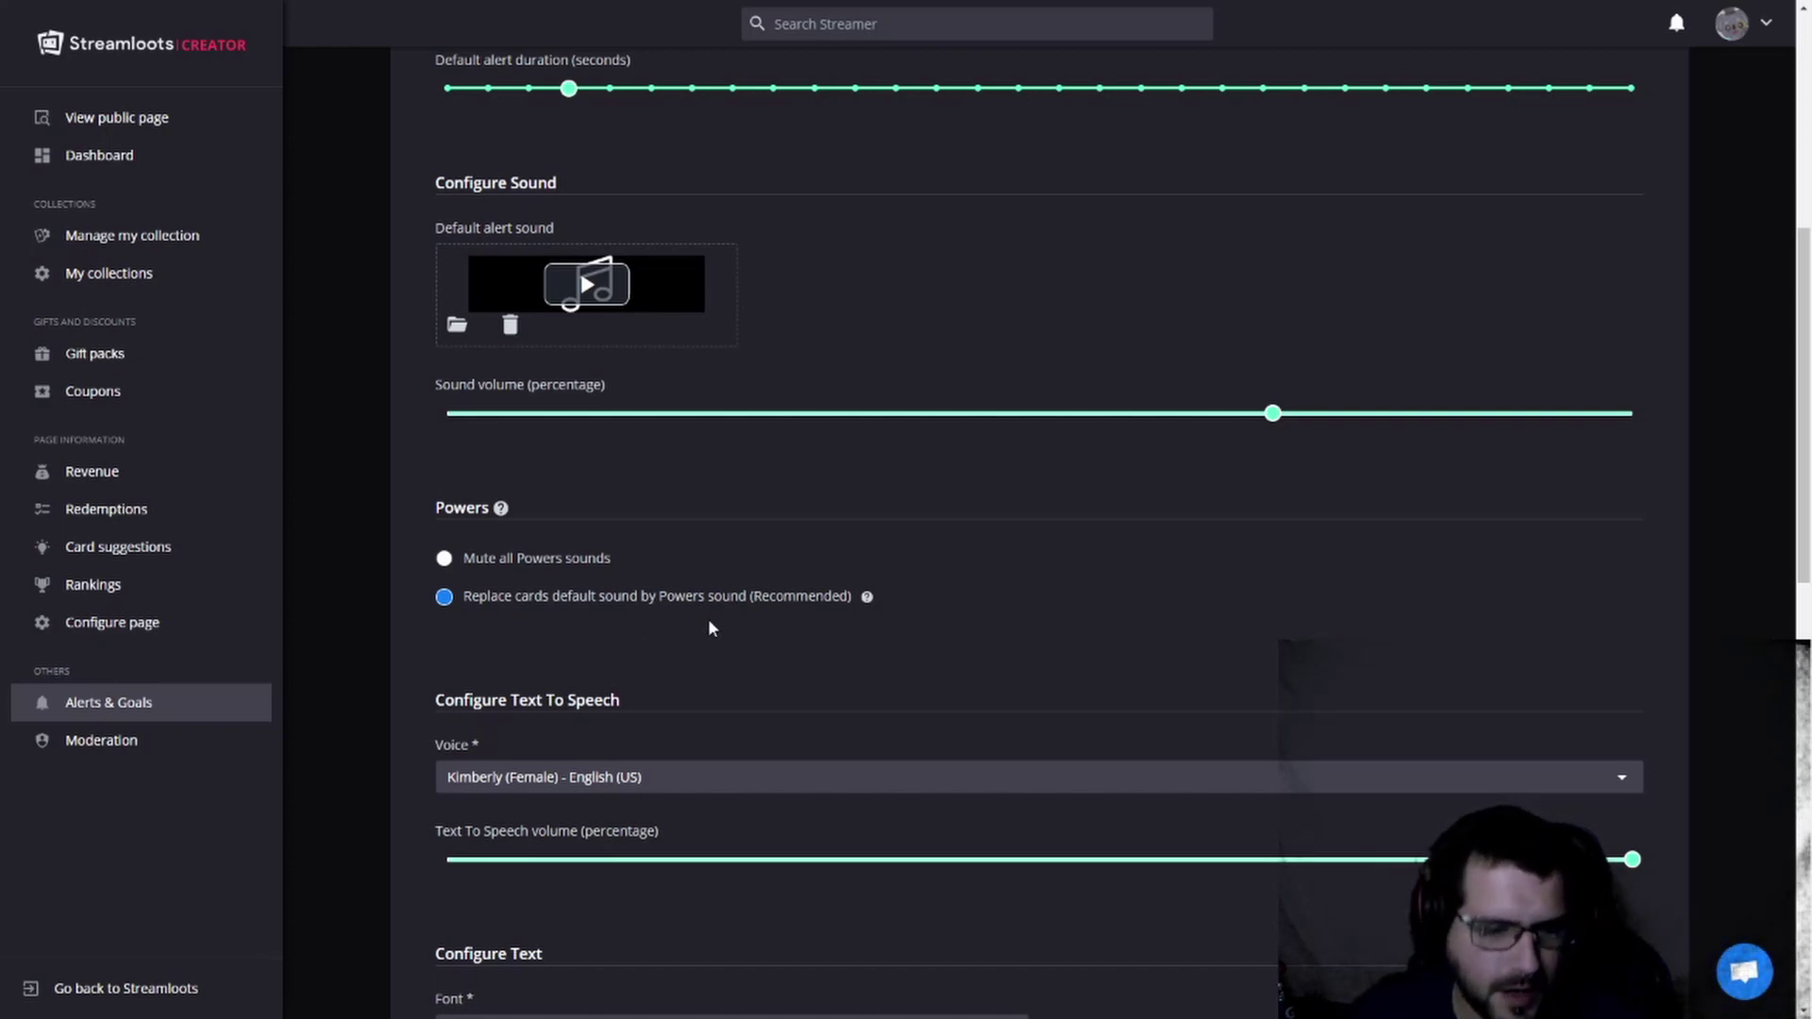
Step: Browse the available text-to-speech voices and close the choices with the current voice kept
scroll(708, 627, "down", 2)
left_click(576, 627)
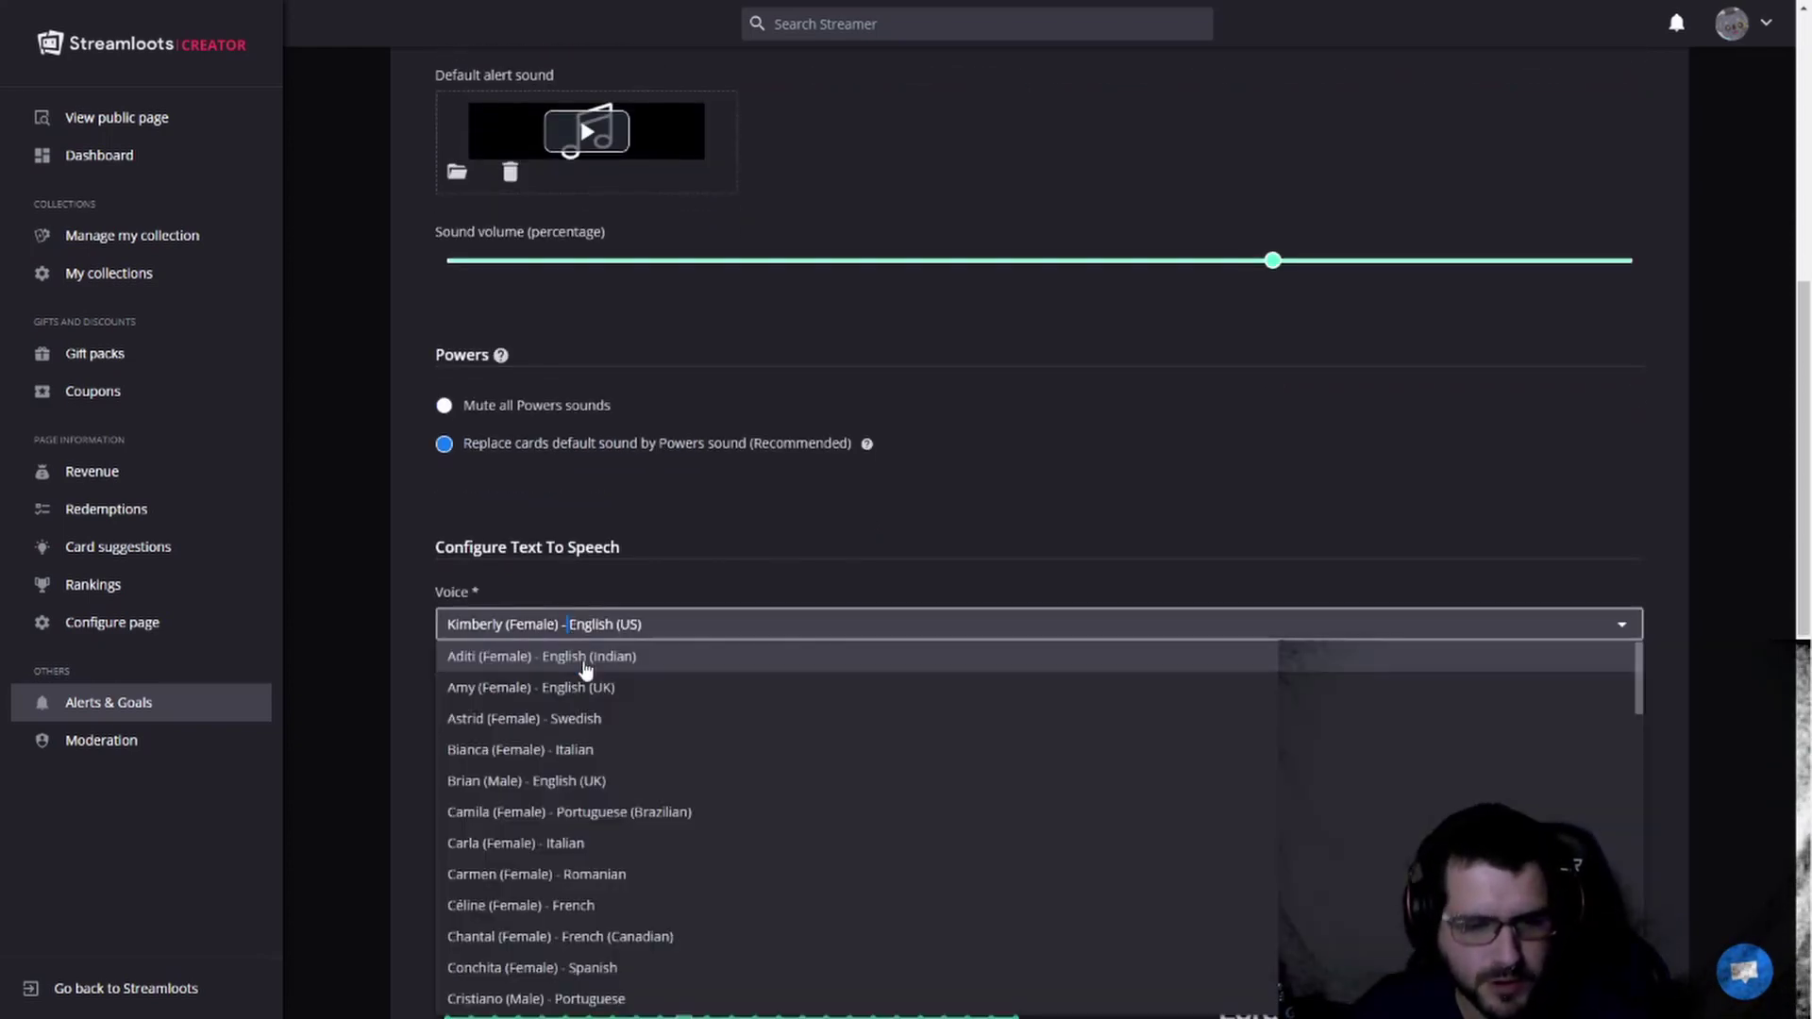
scroll(614, 656, "down", 1)
scroll(623, 672, "up", 1)
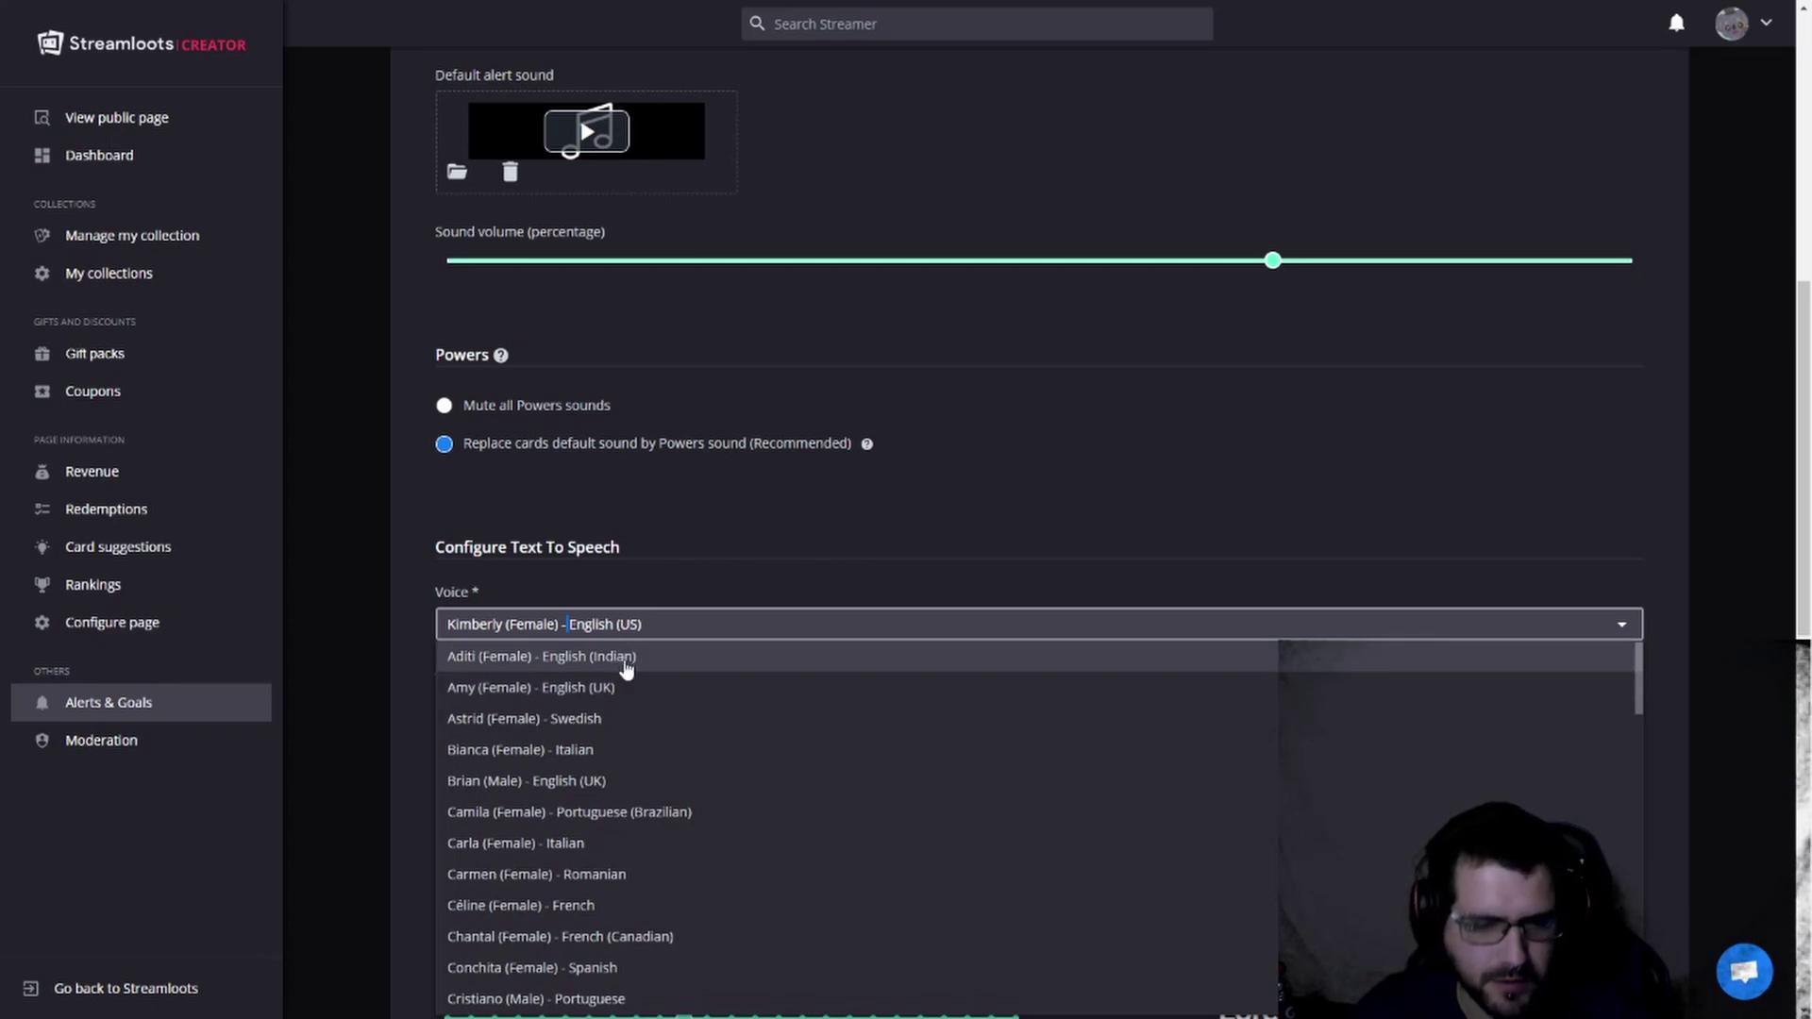
scroll(620, 718, "down", 2)
scroll(621, 742, "down", 5)
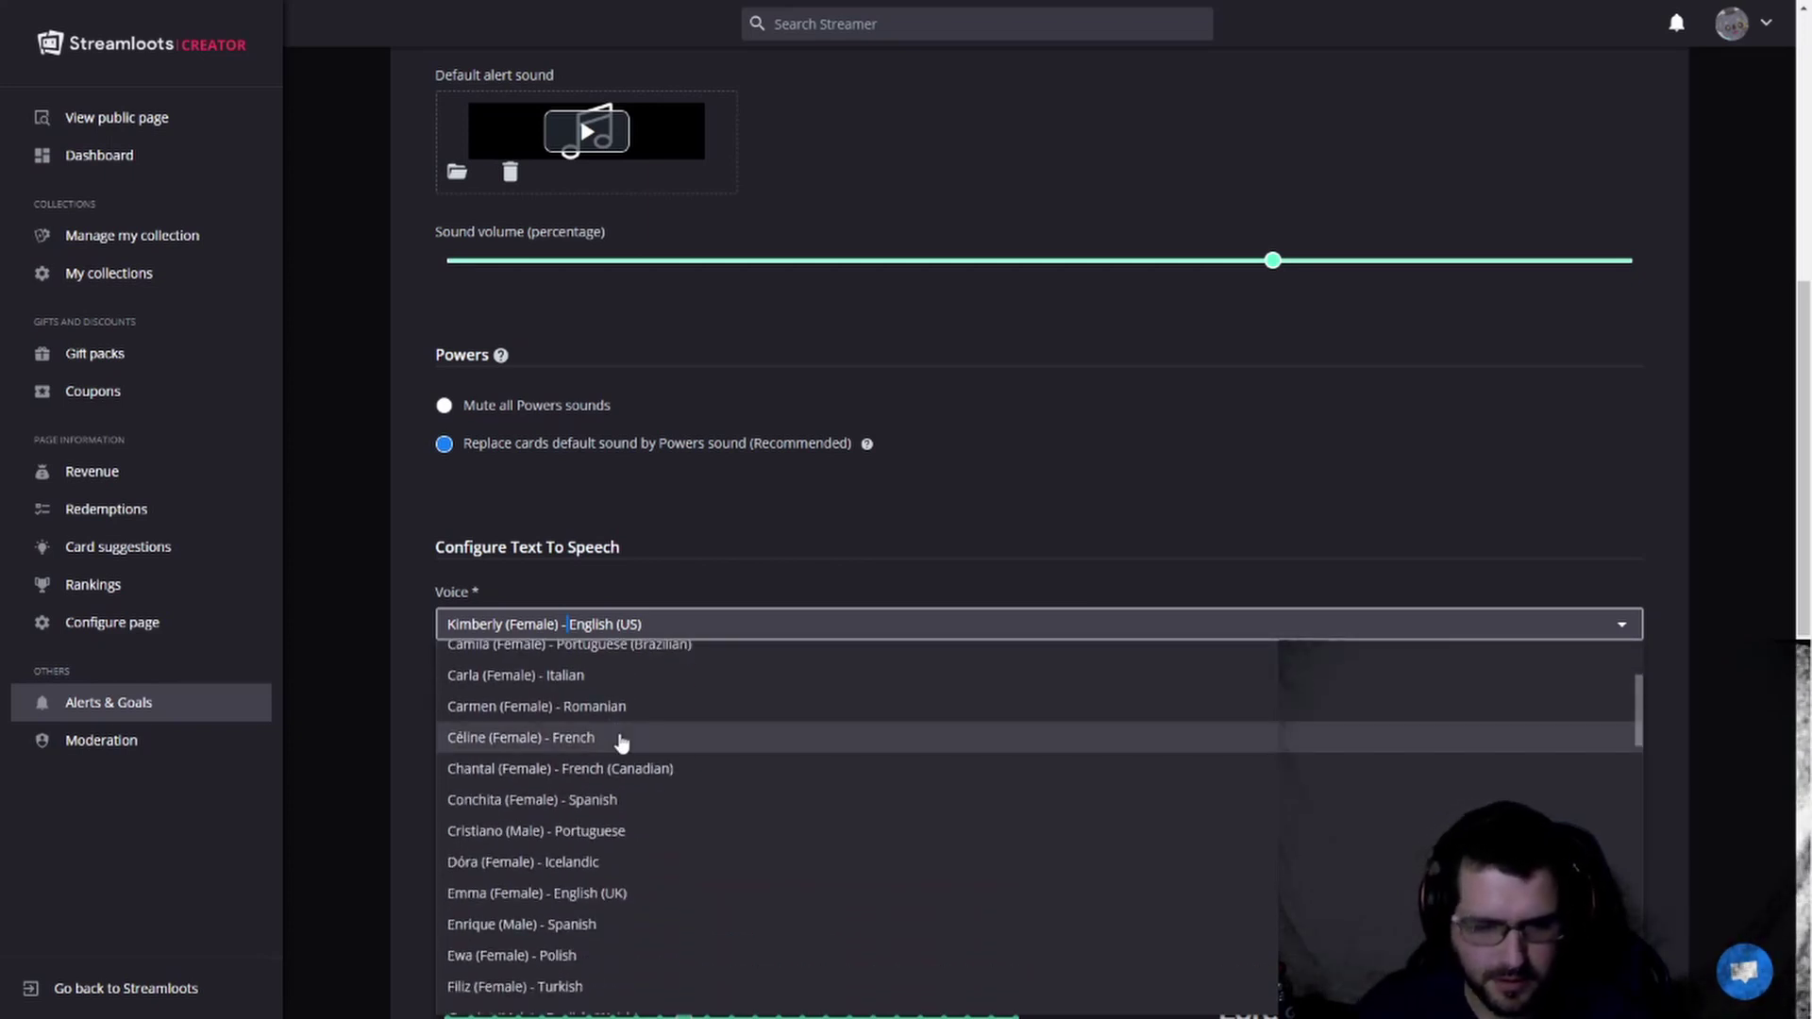
scroll(625, 741, "down", 10)
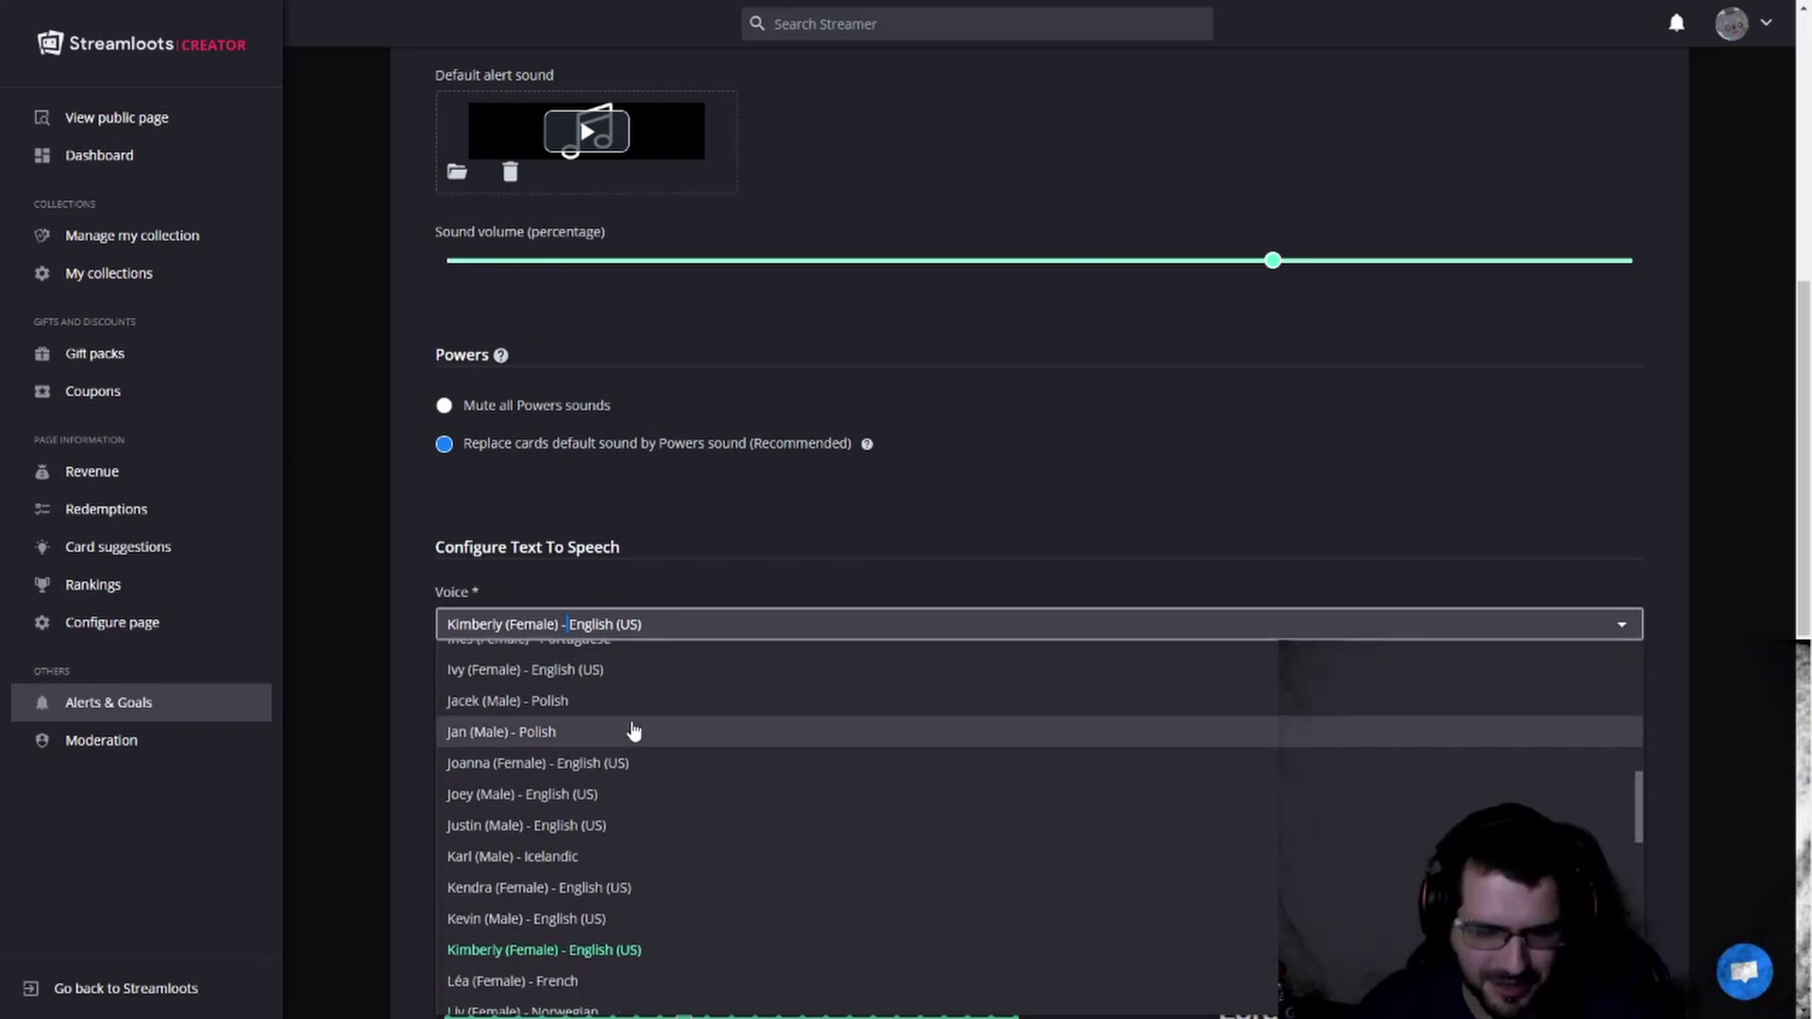
scroll(632, 732, "down", 6)
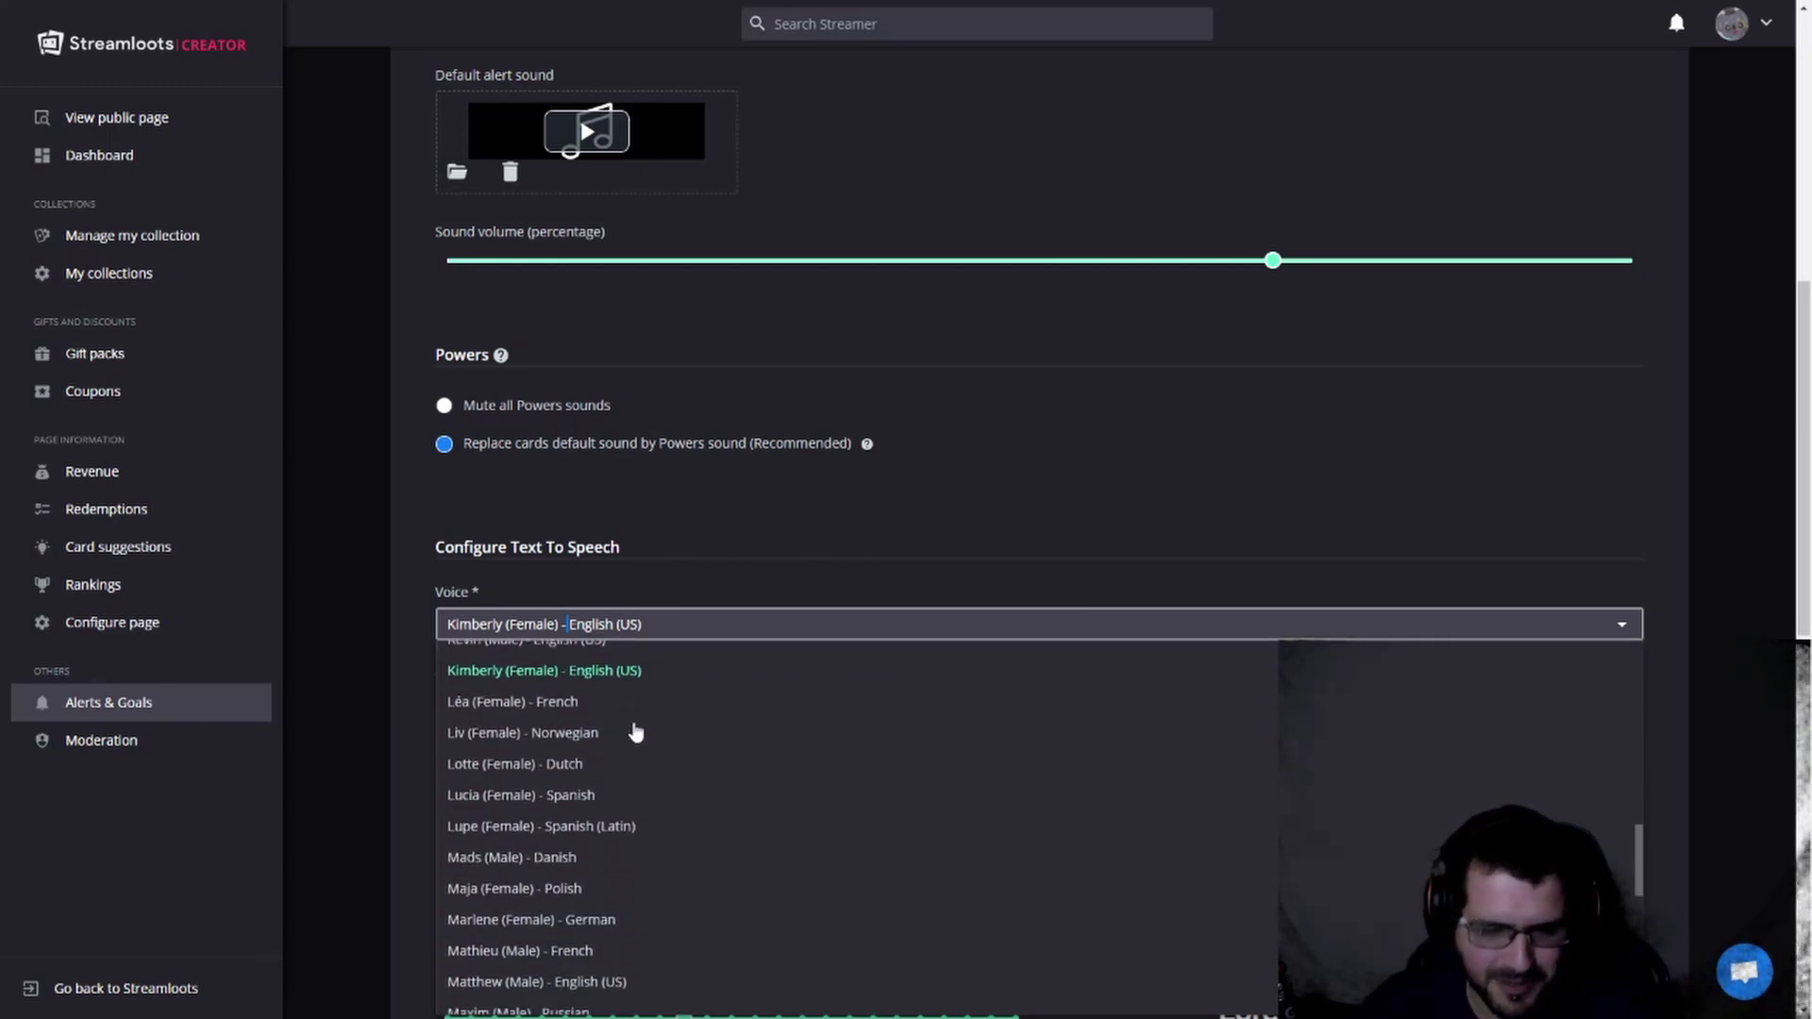
scroll(637, 734, "down", 10)
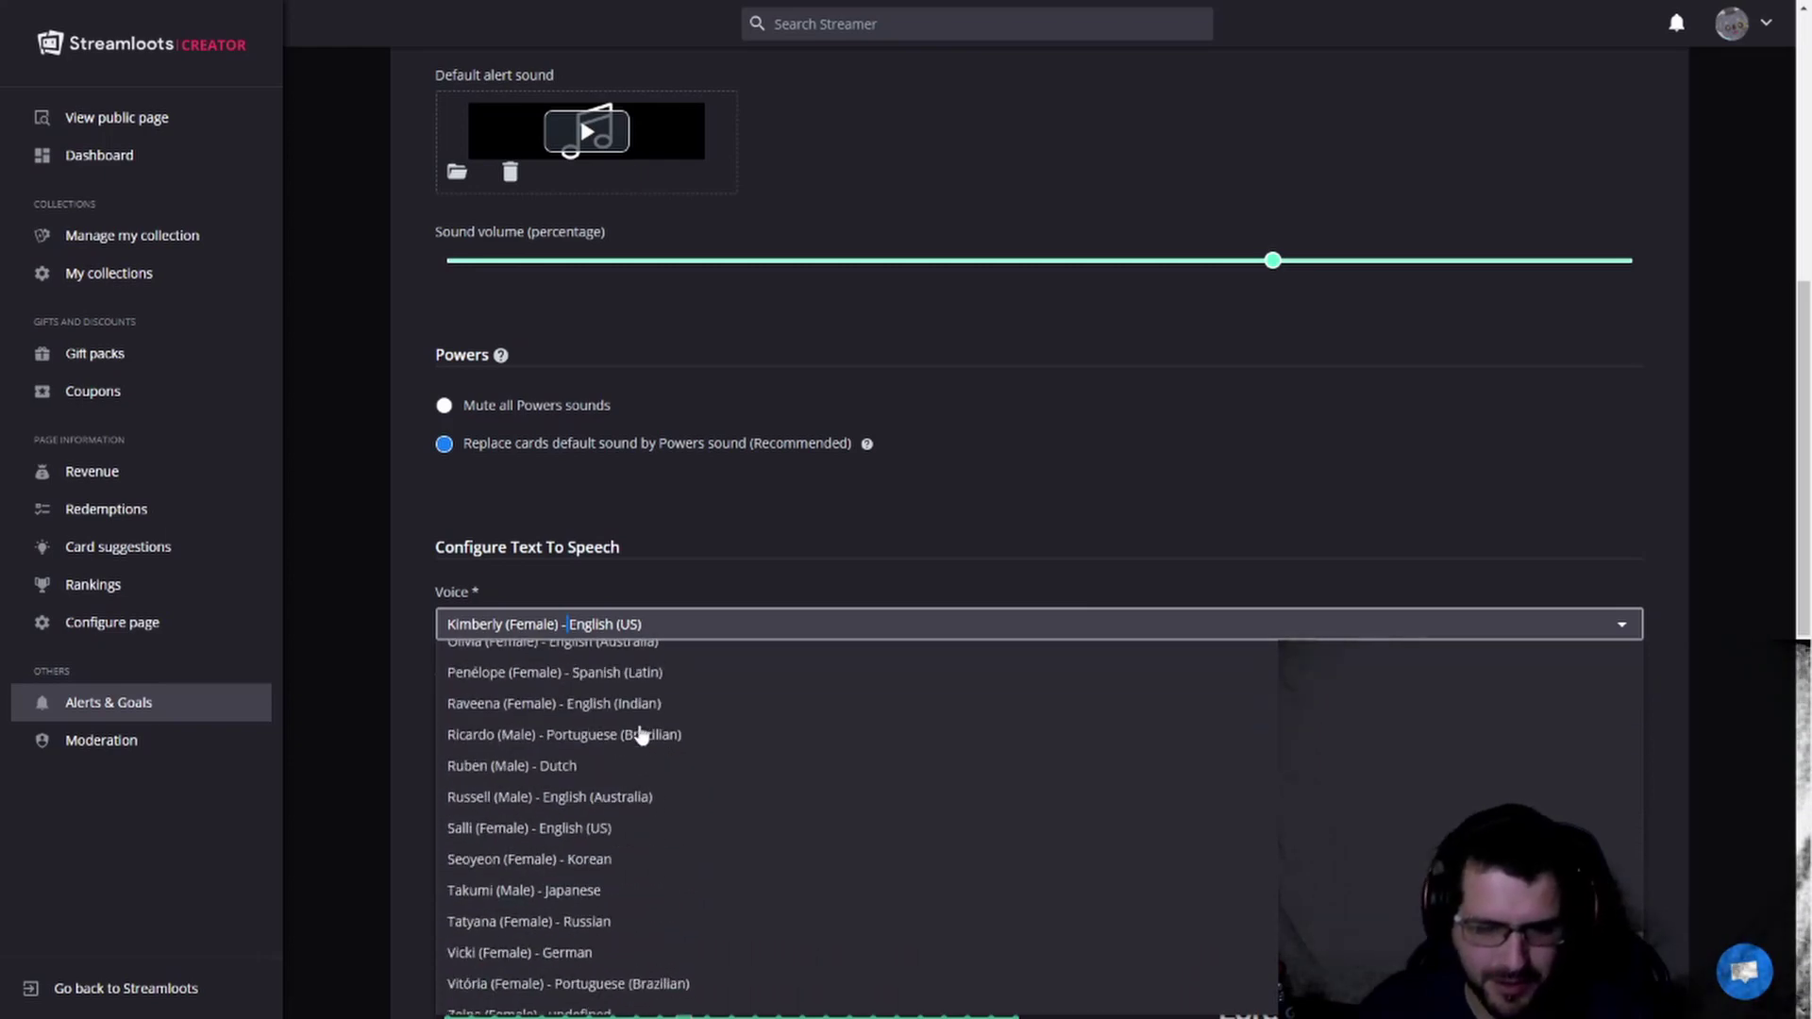
scroll(640, 735, "down", 1)
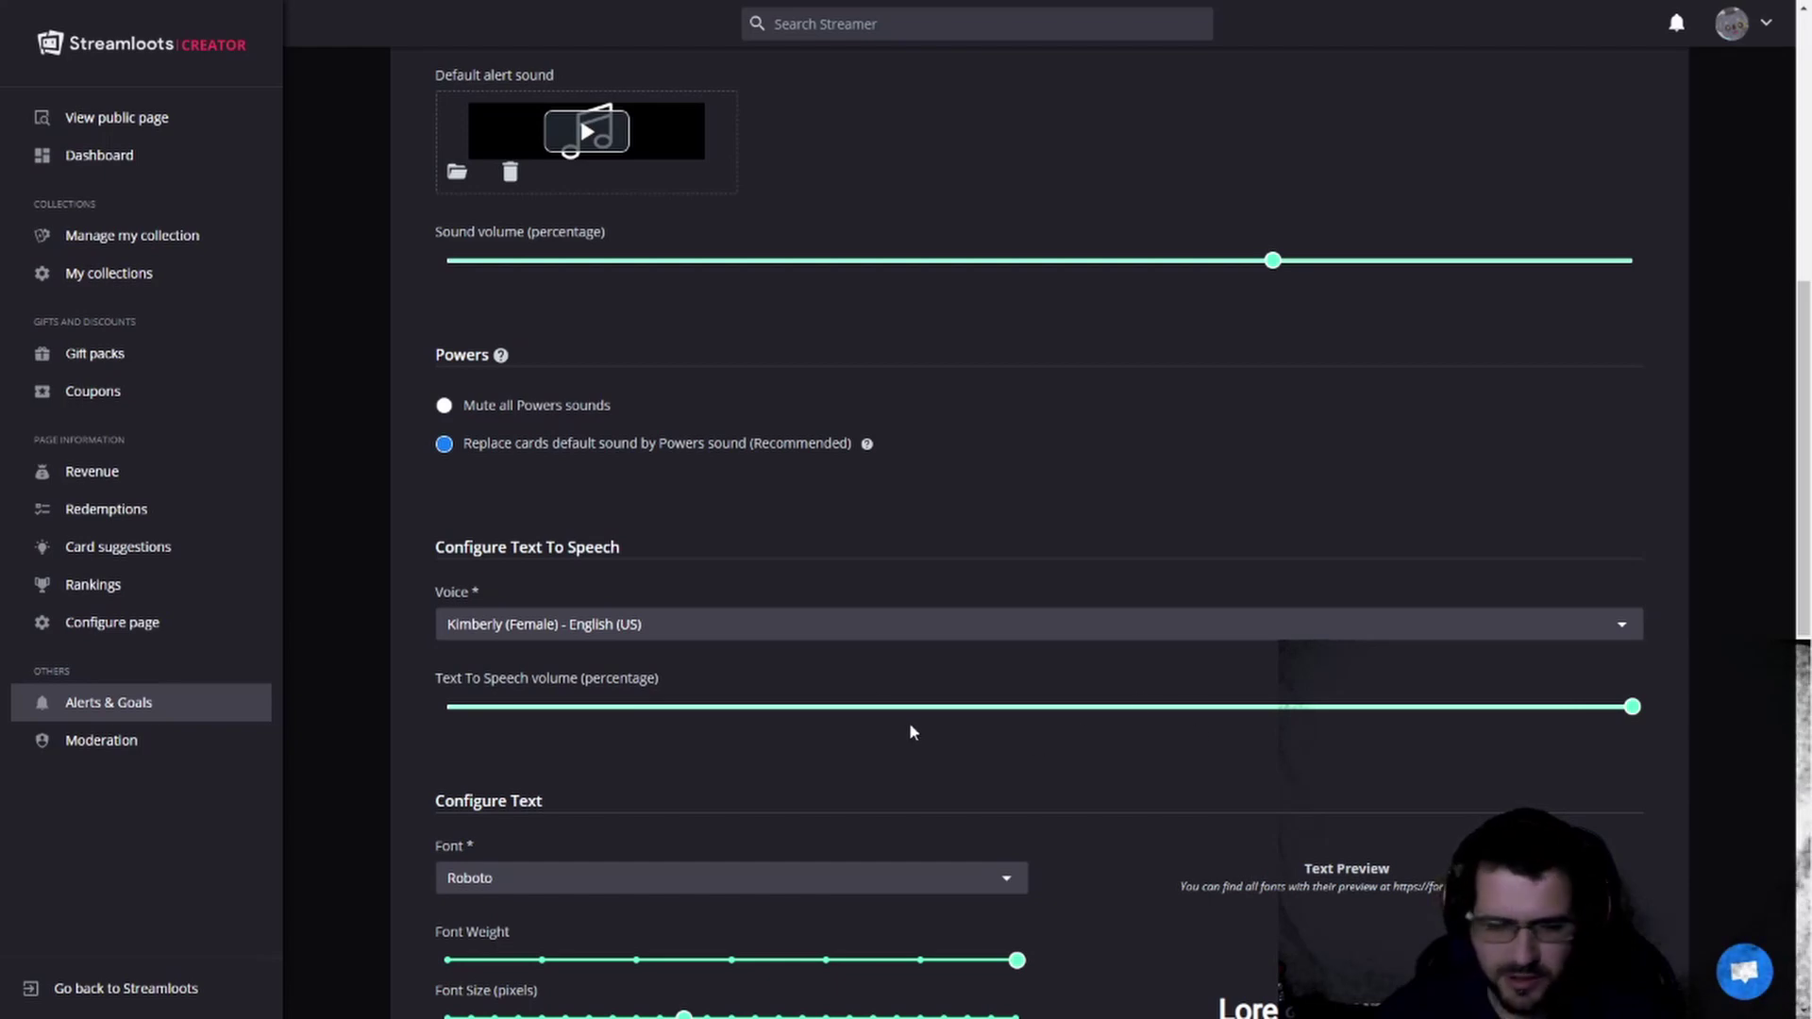
Step: Examine the alert text's font weight and size, the profanity filter with its custom blacklist, and the advanced settings without changing them
scroll(896, 727, "down", 3)
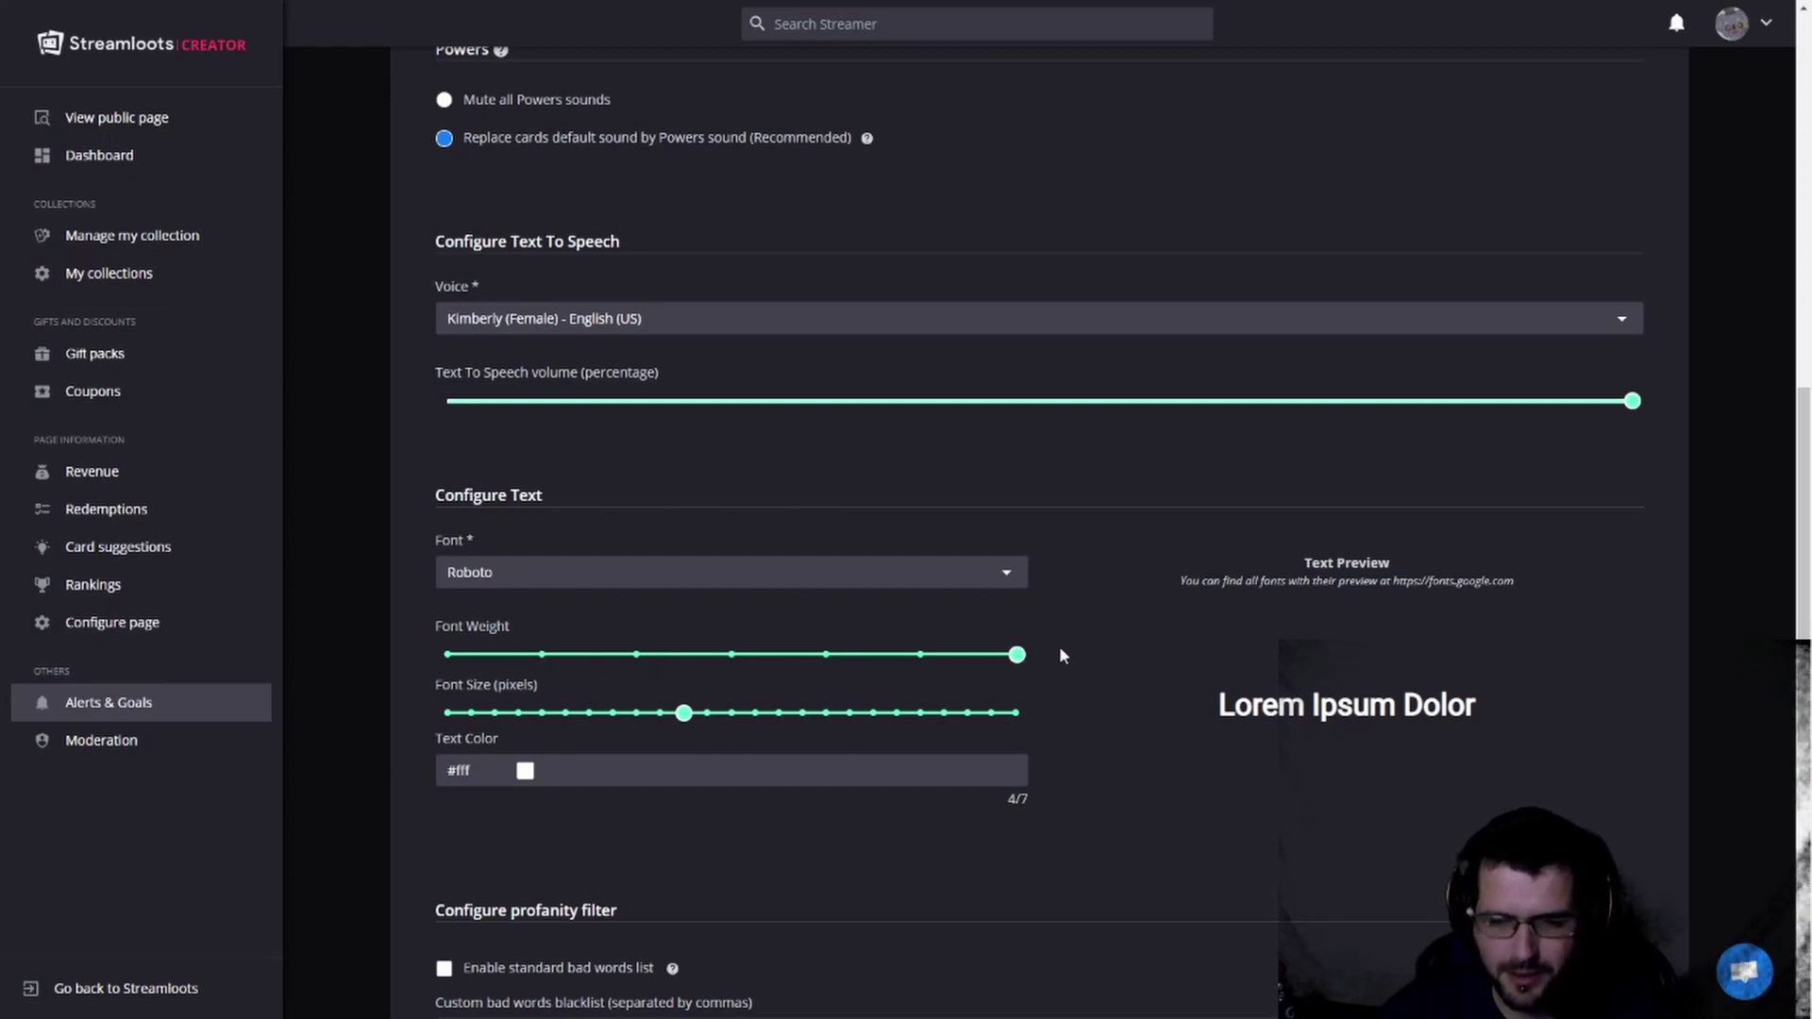
left_click_drag(856, 663, 1187, 659)
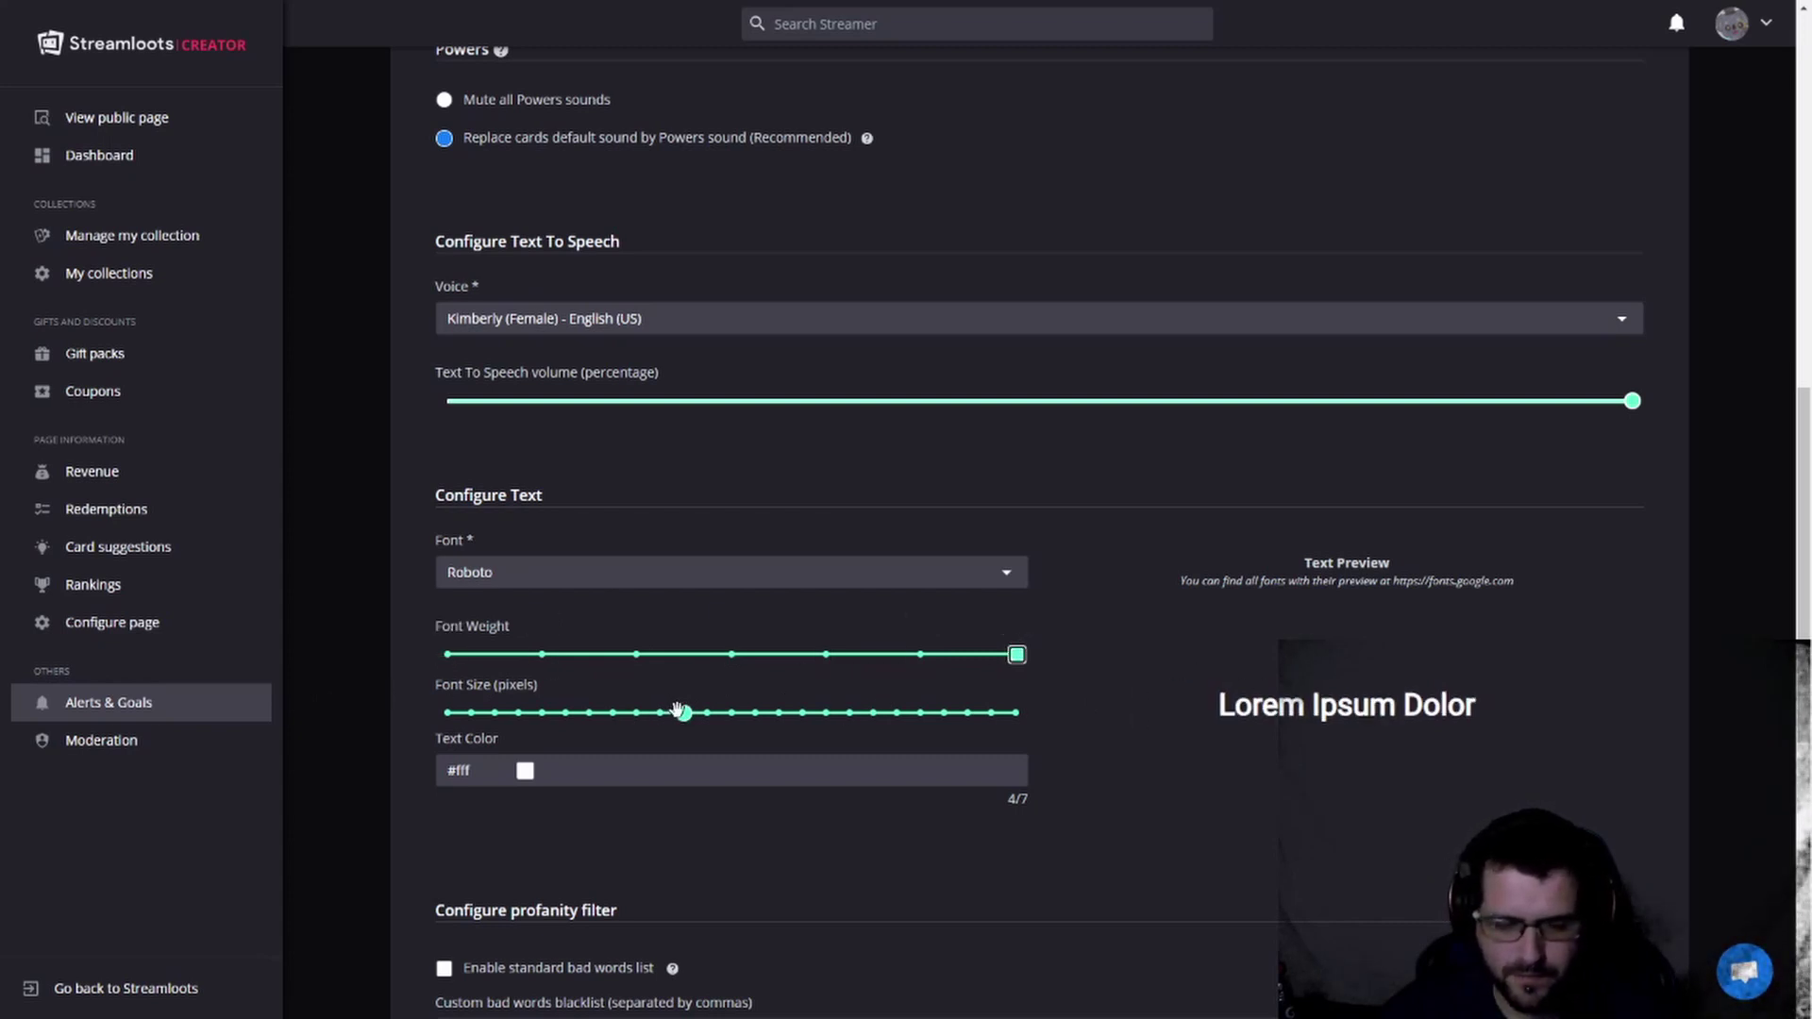
mouse_move(683, 713)
left_mouse_down()
mouse_move(780, 715)
mouse_move(393, 712)
mouse_move(708, 712)
mouse_move(660, 712)
mouse_move(683, 713)
left_mouse_up()
scroll(627, 748, "down", 3)
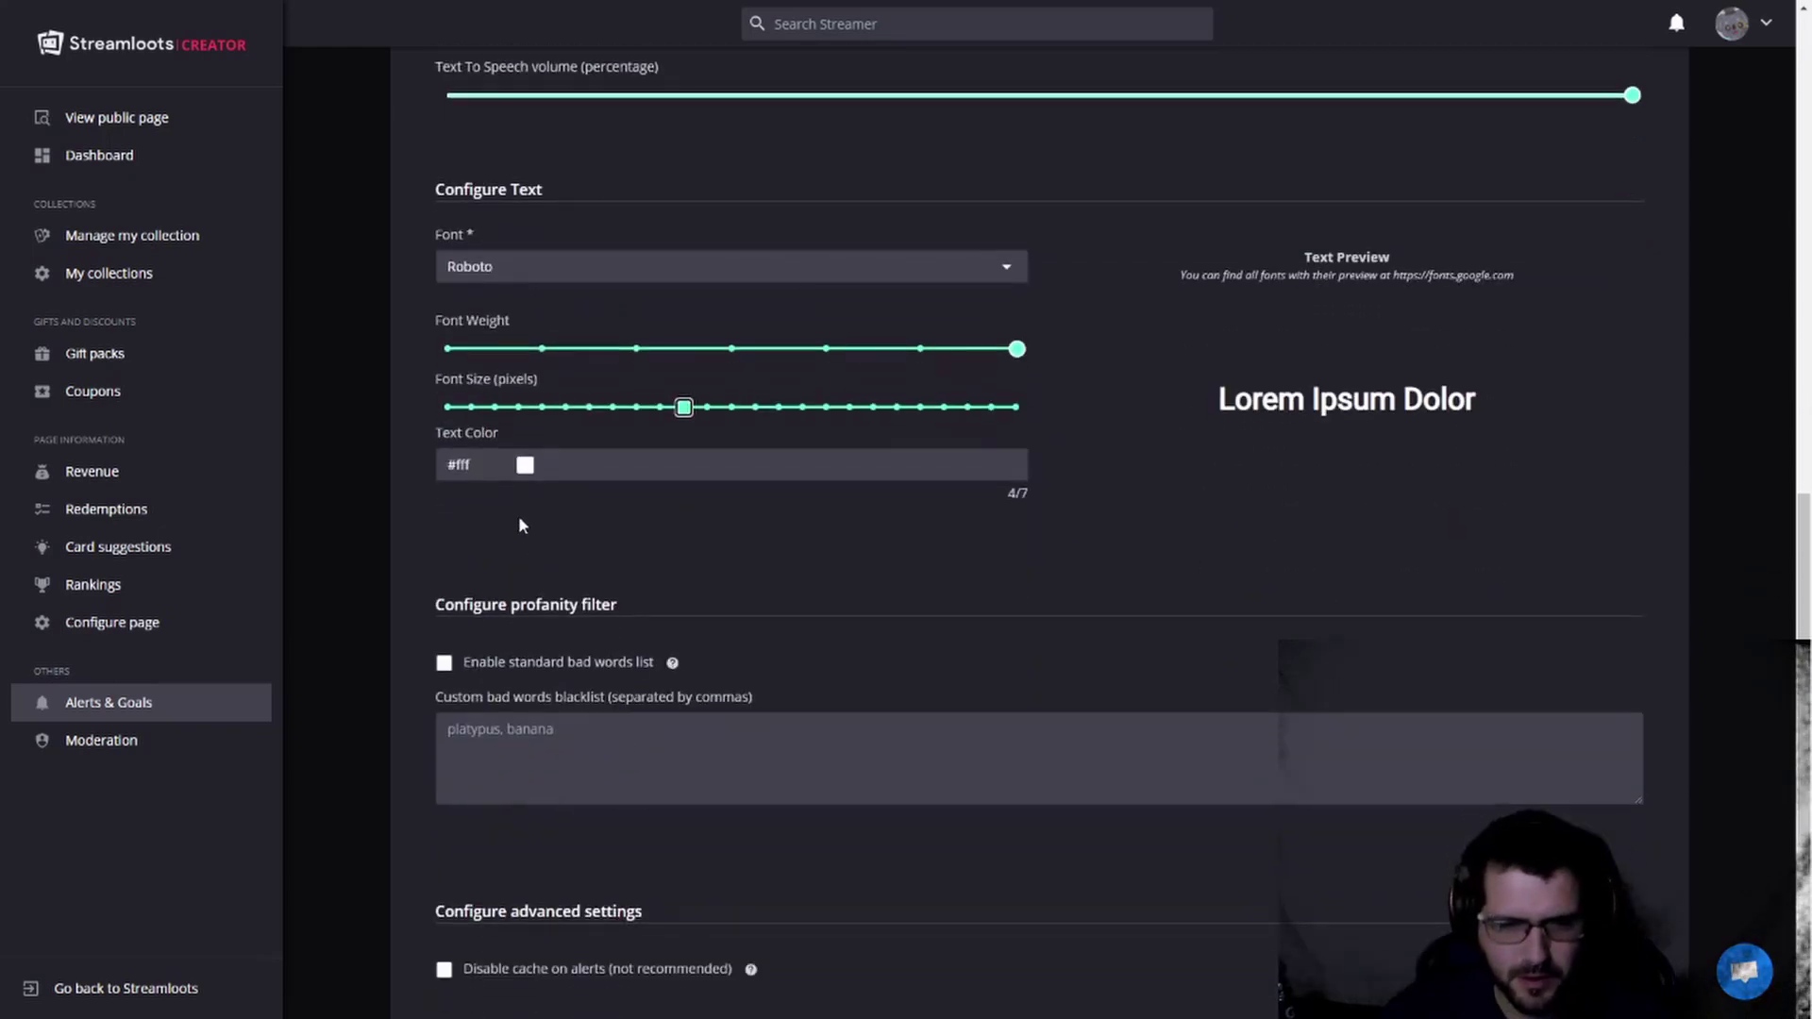
scroll(543, 529, "down", 2)
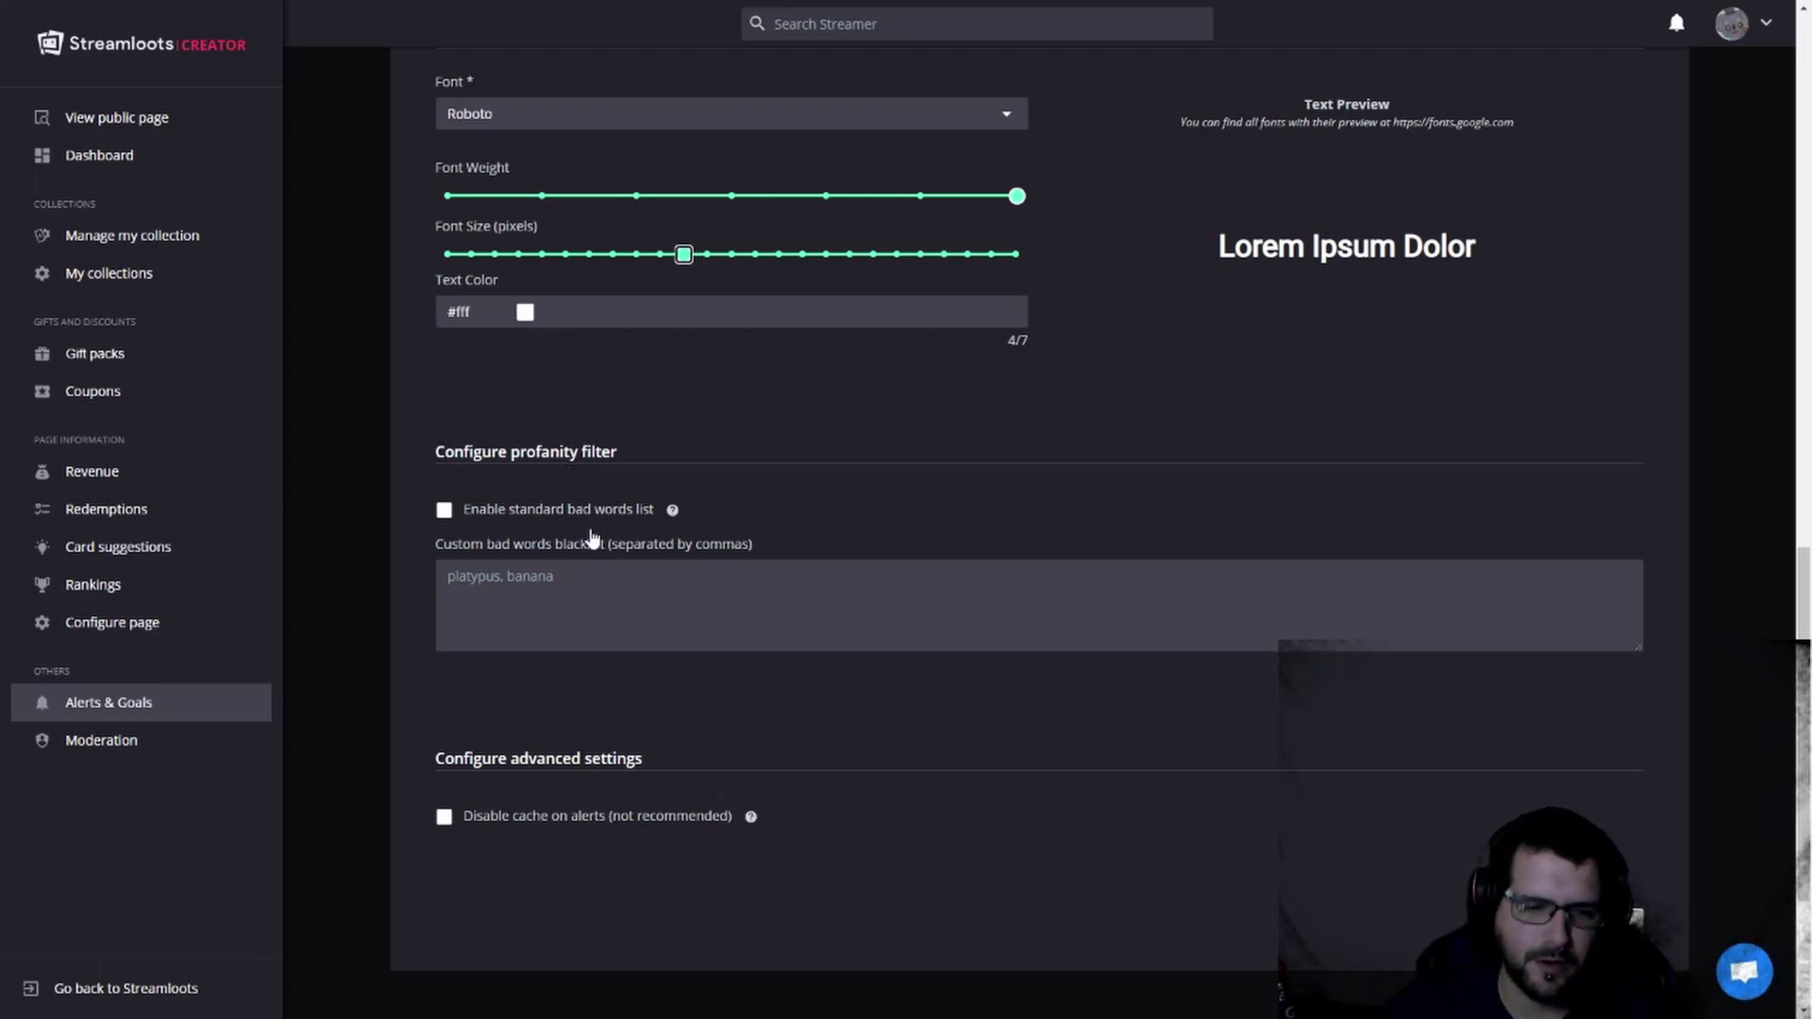
left_click(591, 568)
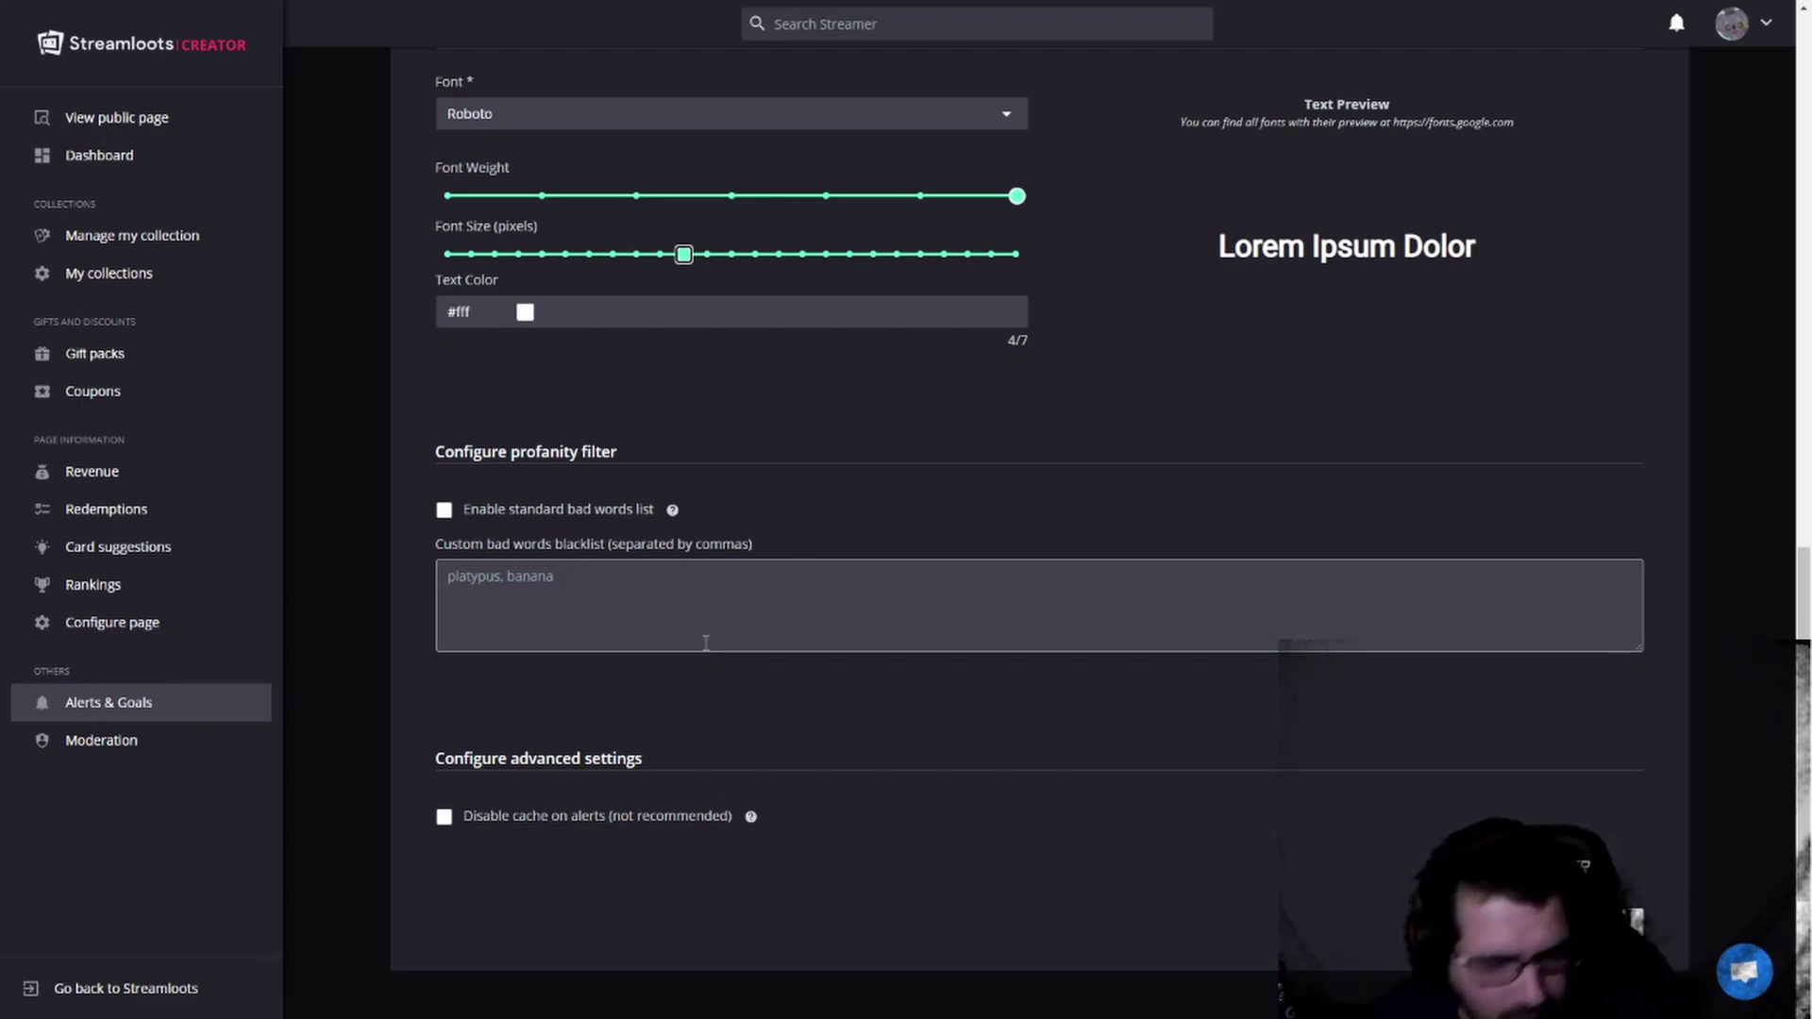
scroll(698, 659, "down", 2)
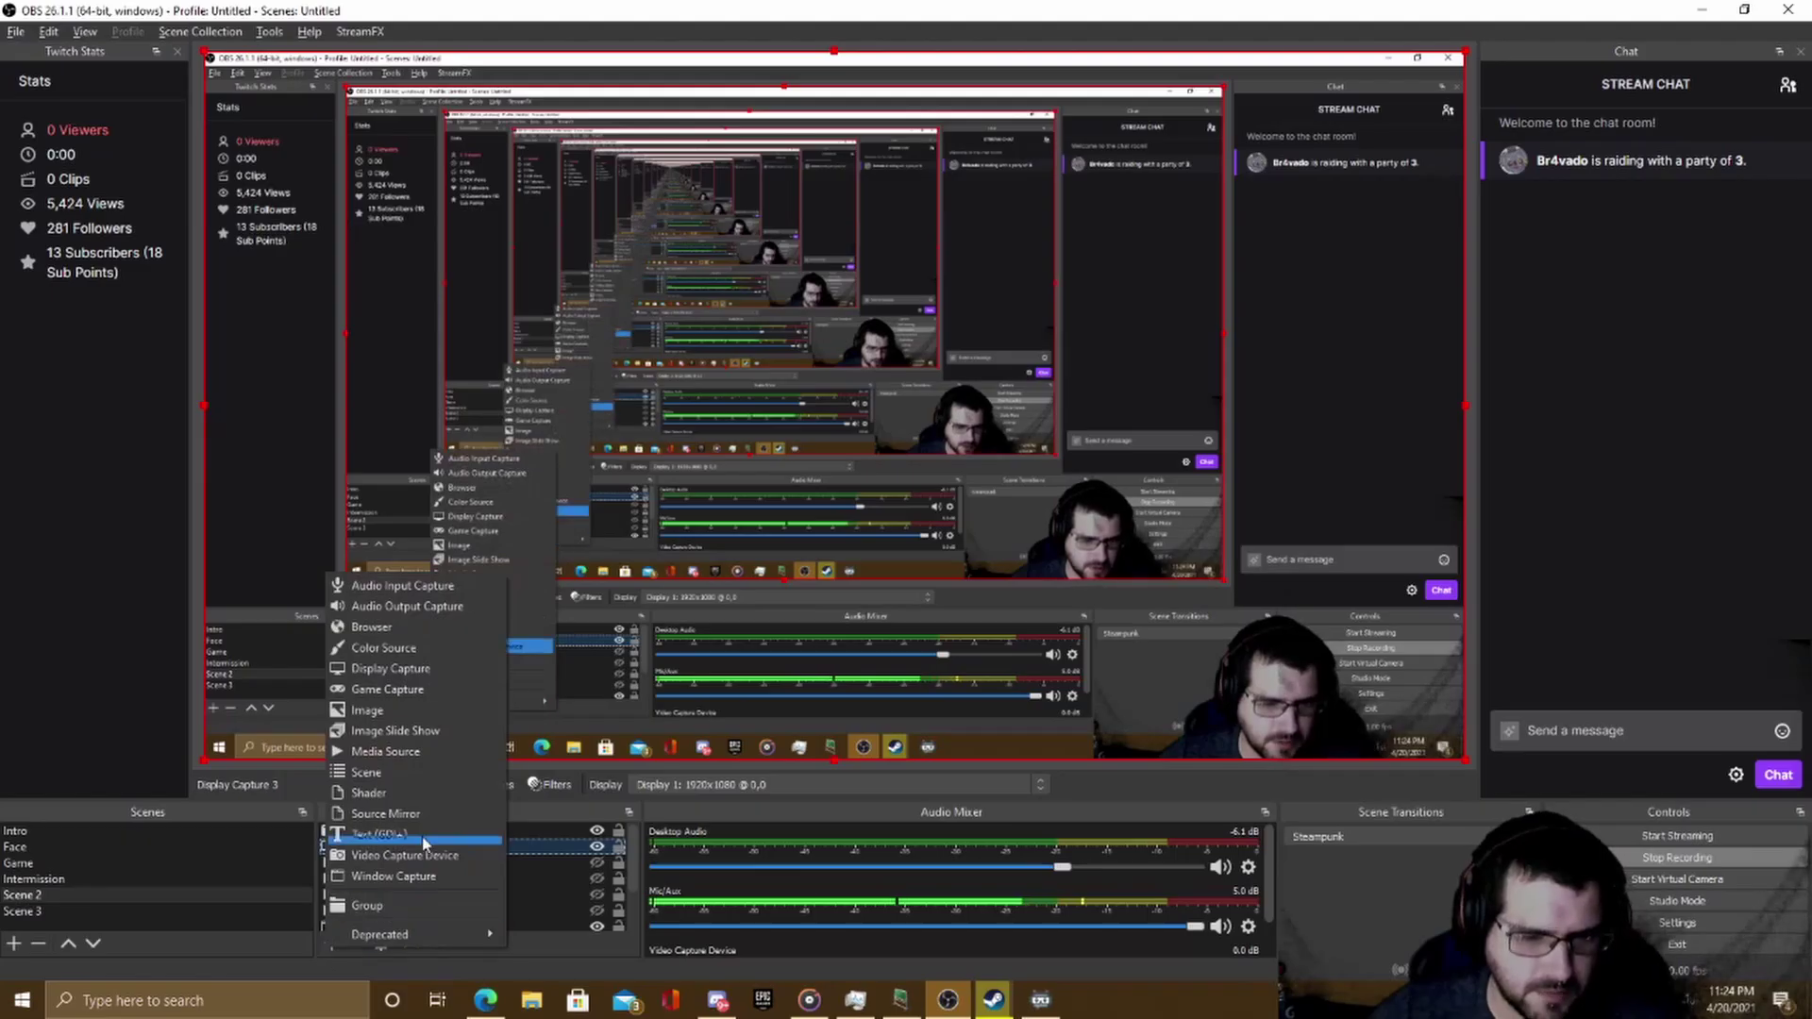
Step: Switch to OBS and add a new browser source named SL to Scene 2
left_click(372, 627)
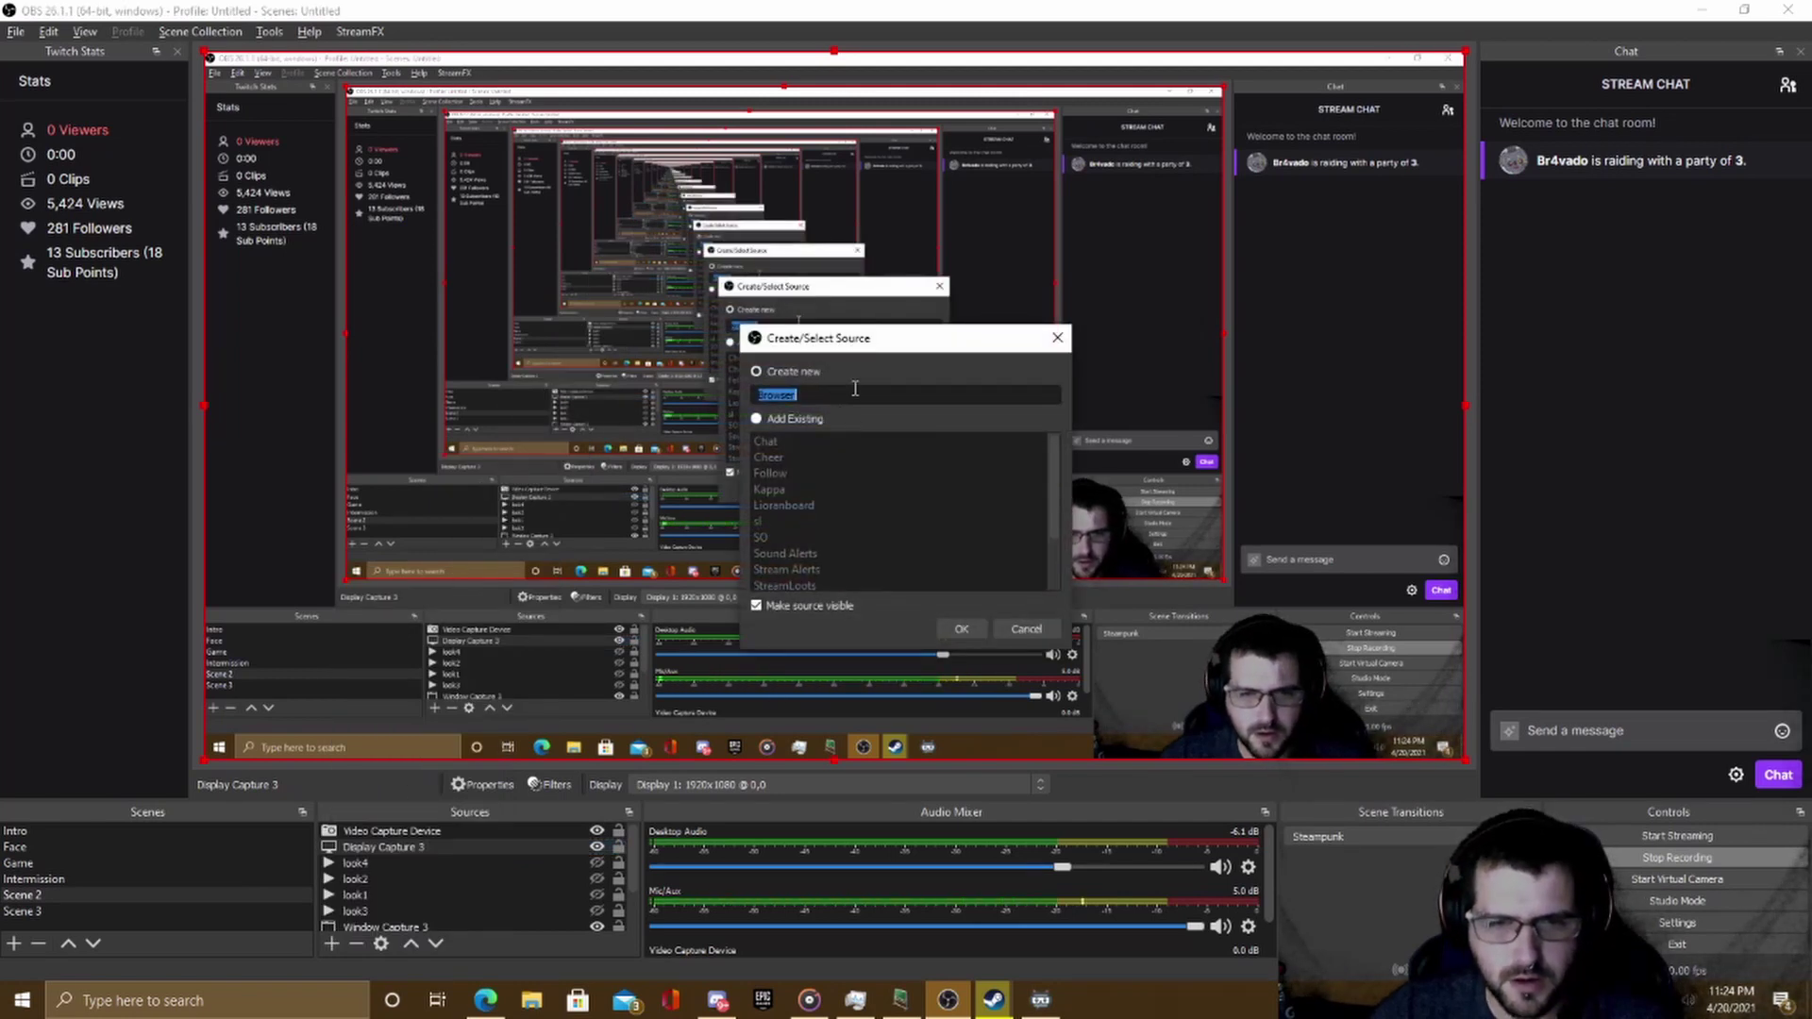
type("sl")
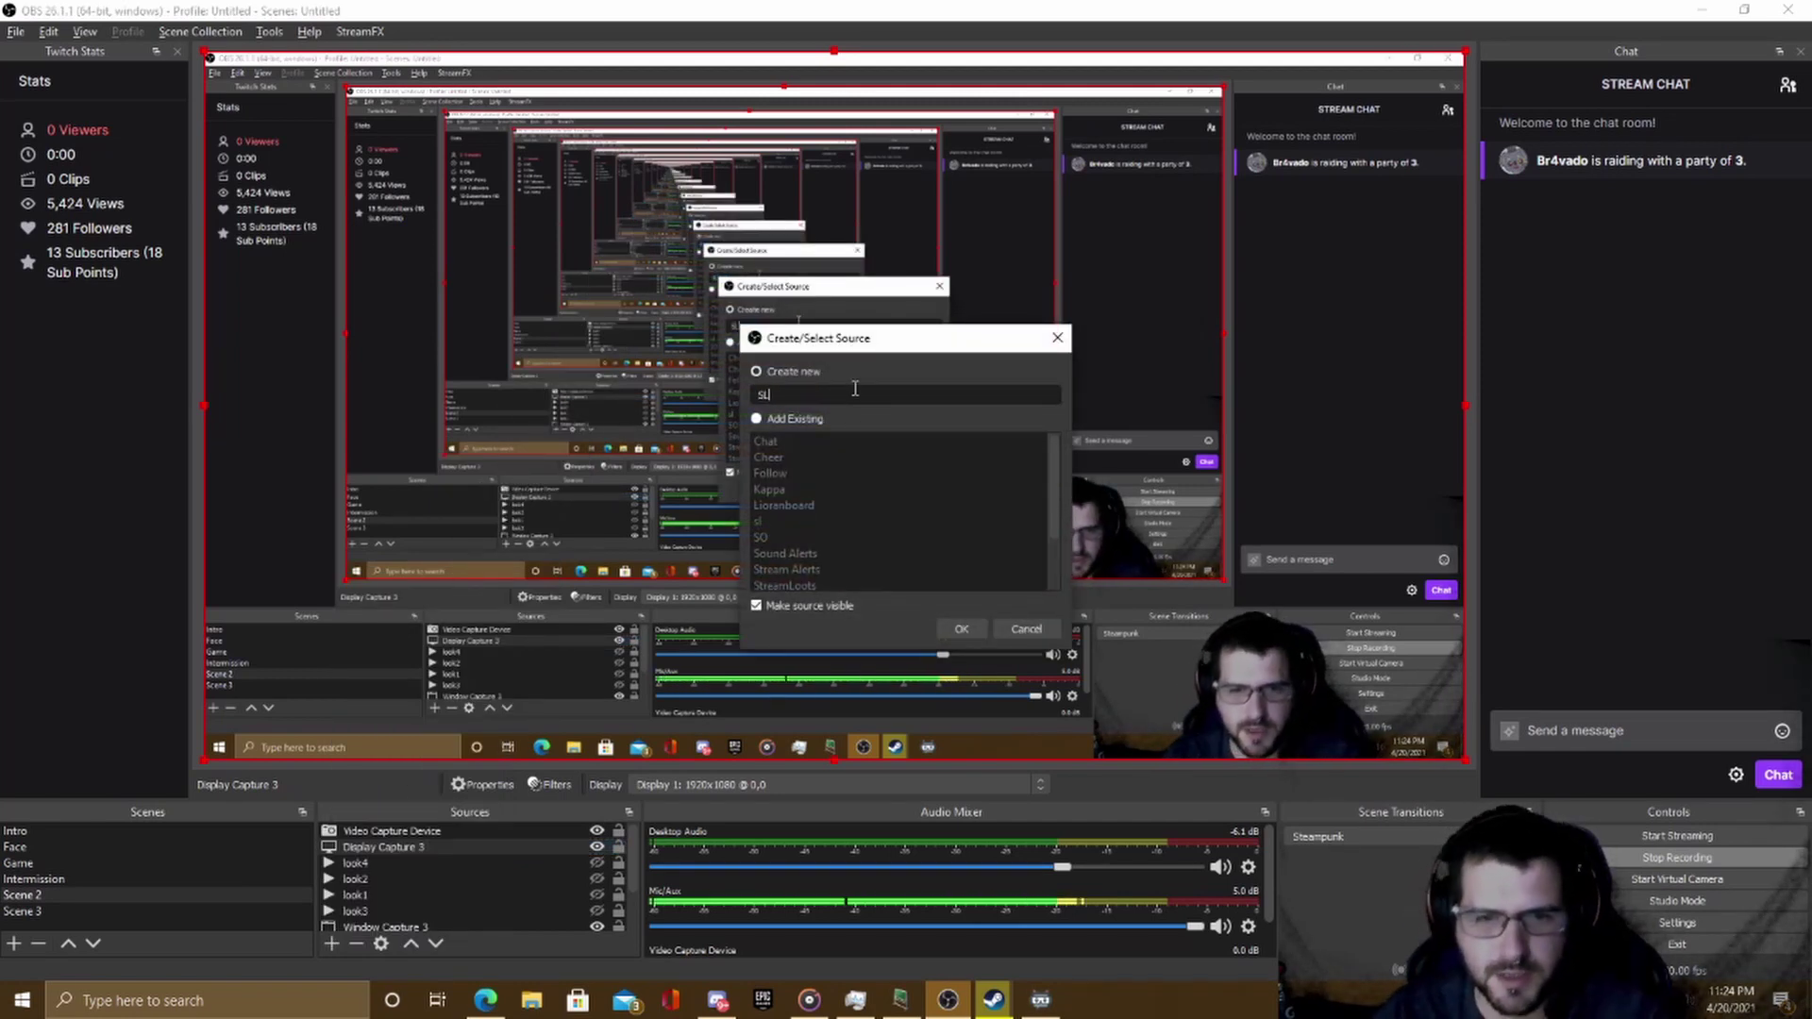
left_click(962, 630)
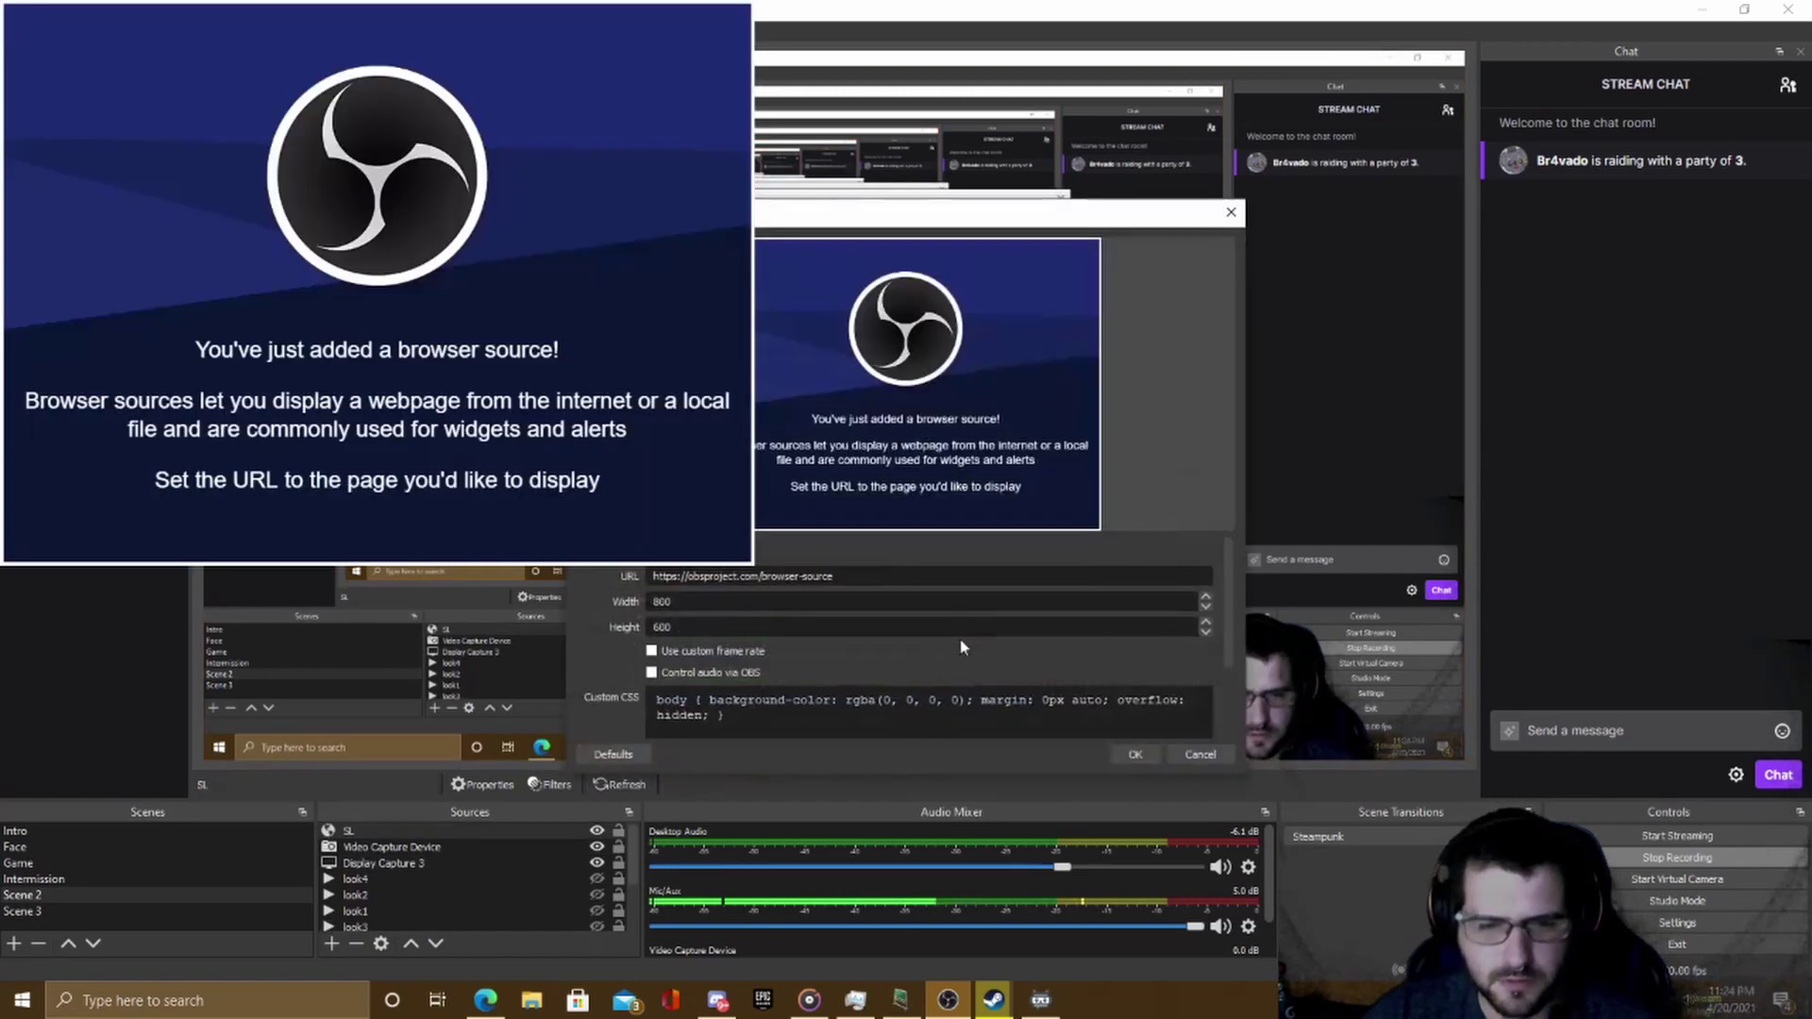
Step: Replace the SL browser source's default URL with the copied private Streamloots alerts link
triple_click(755, 576)
right_click(764, 576)
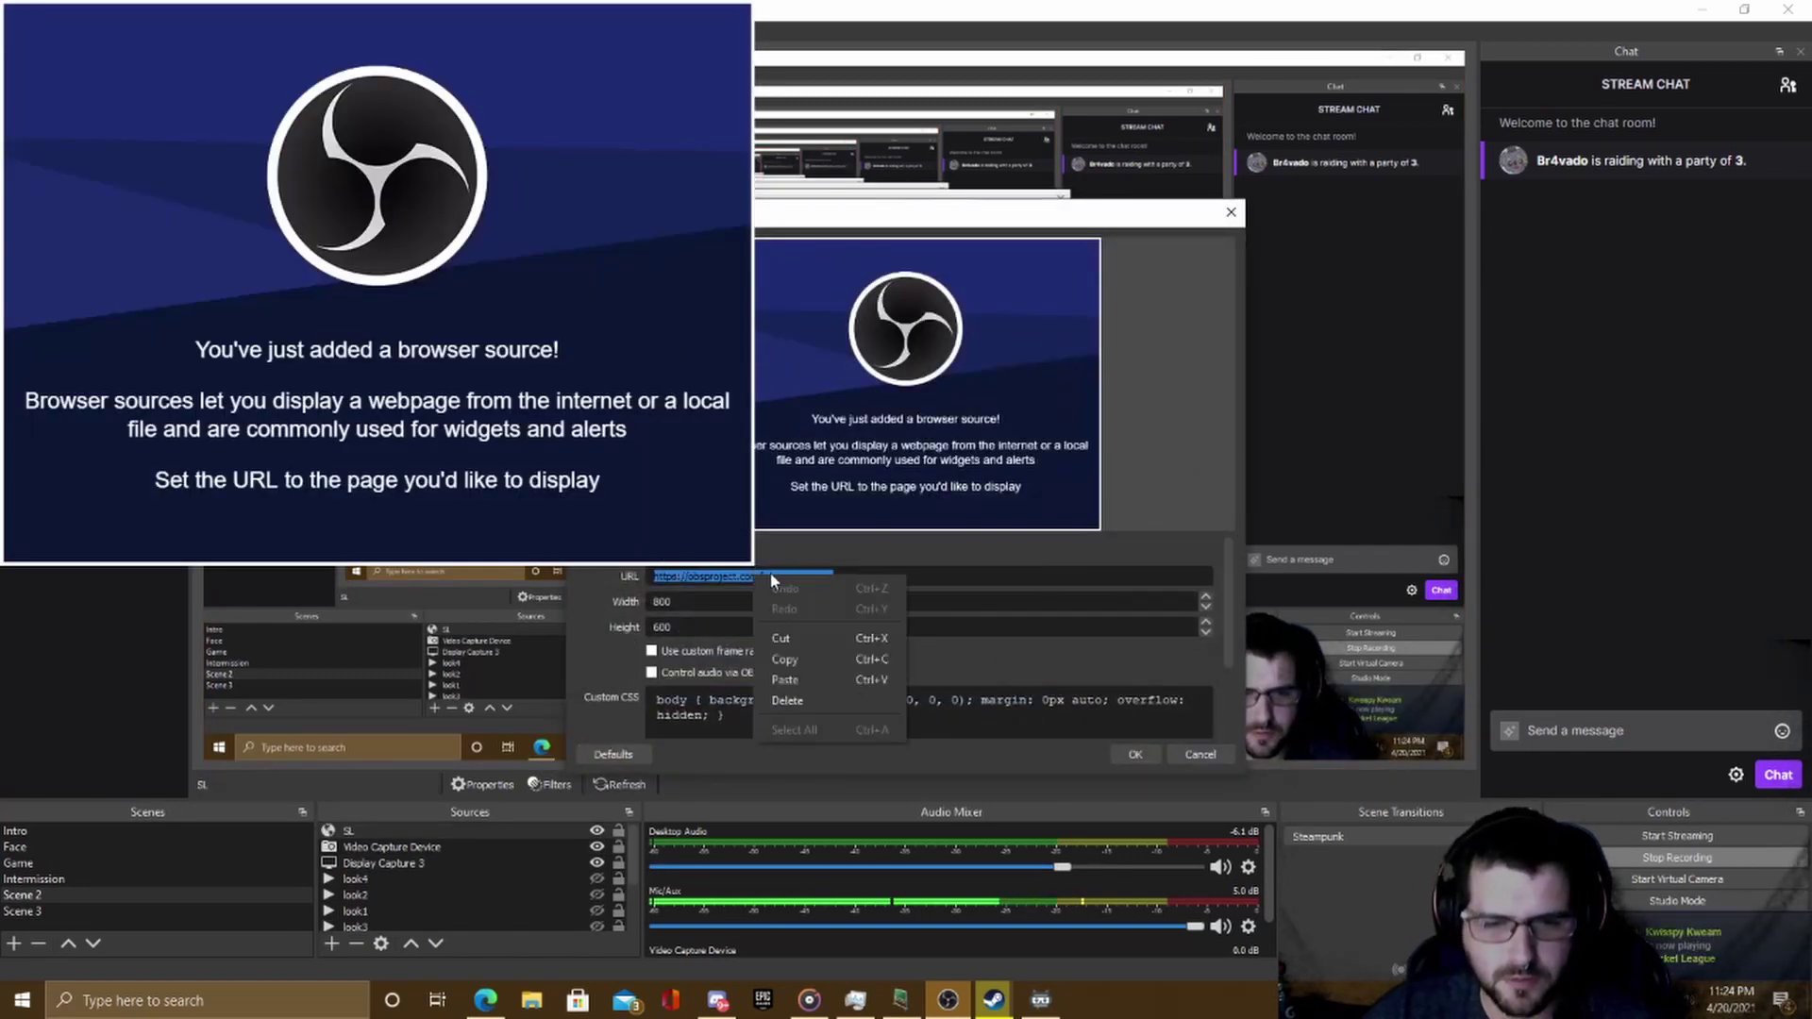
left_click(784, 679)
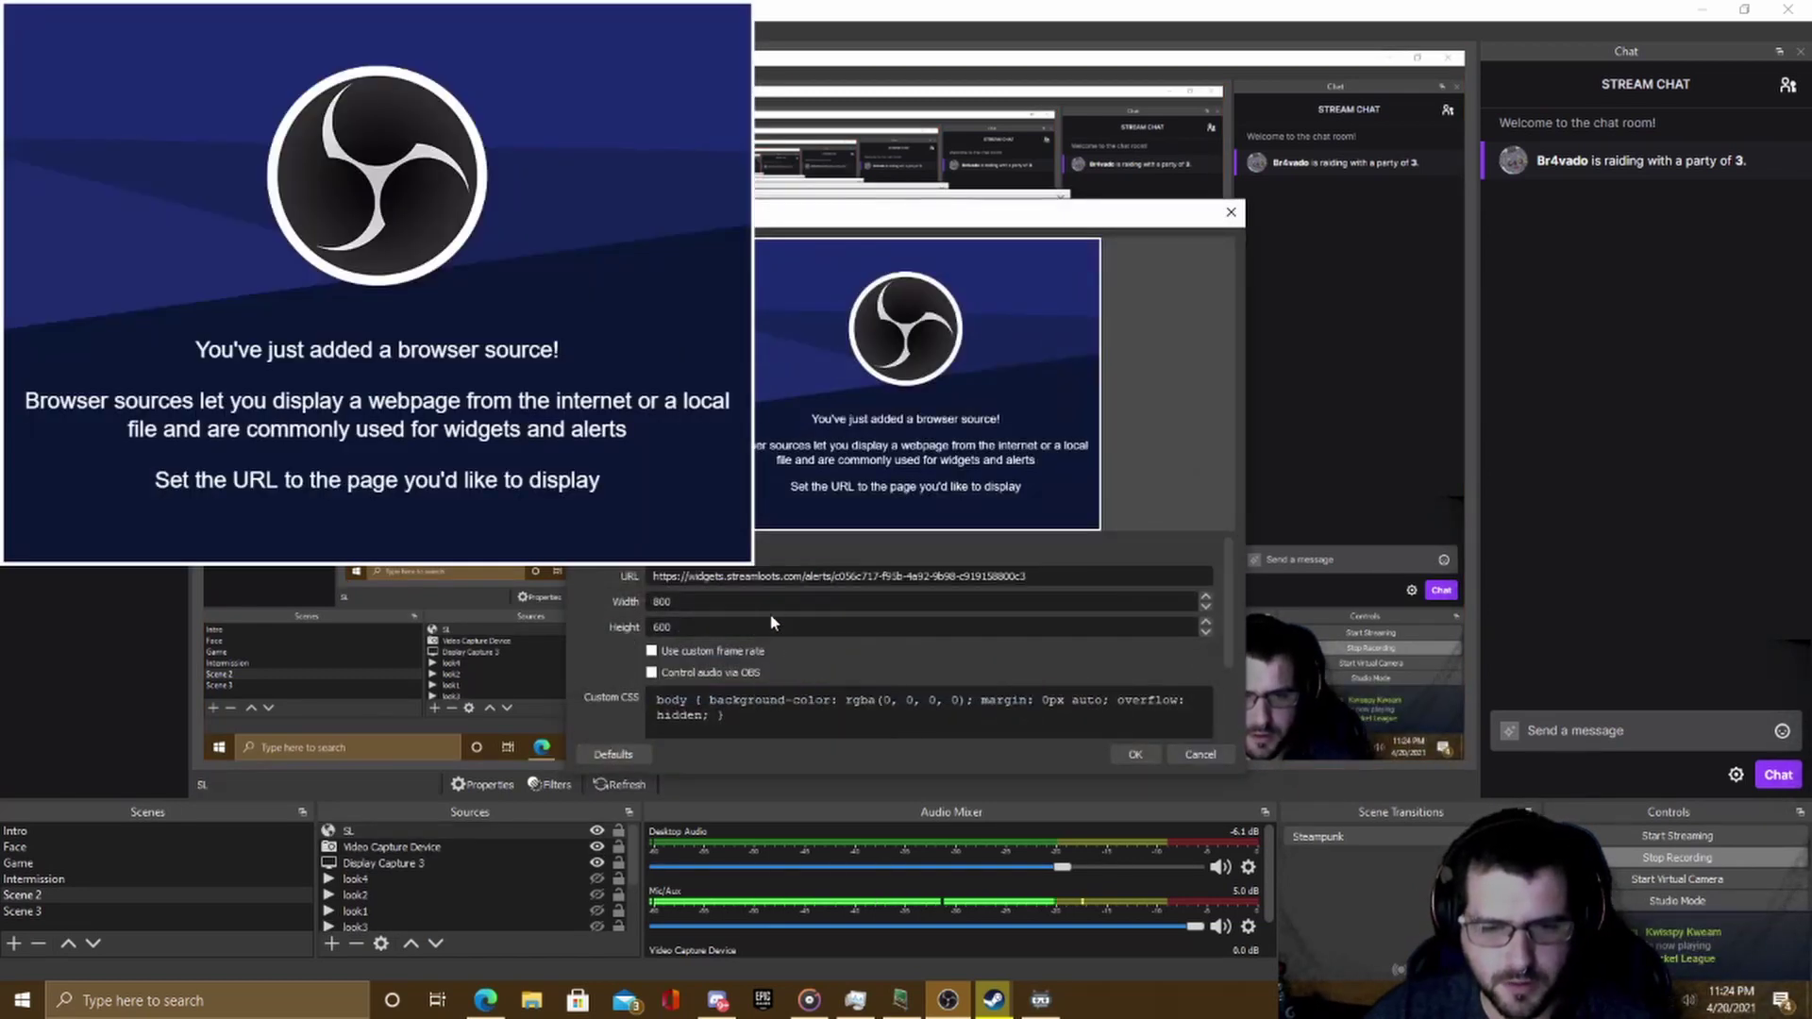
Step: Set the SL browser source's width to 1920 and its height to 1080
double_click(702, 597)
type("1982")
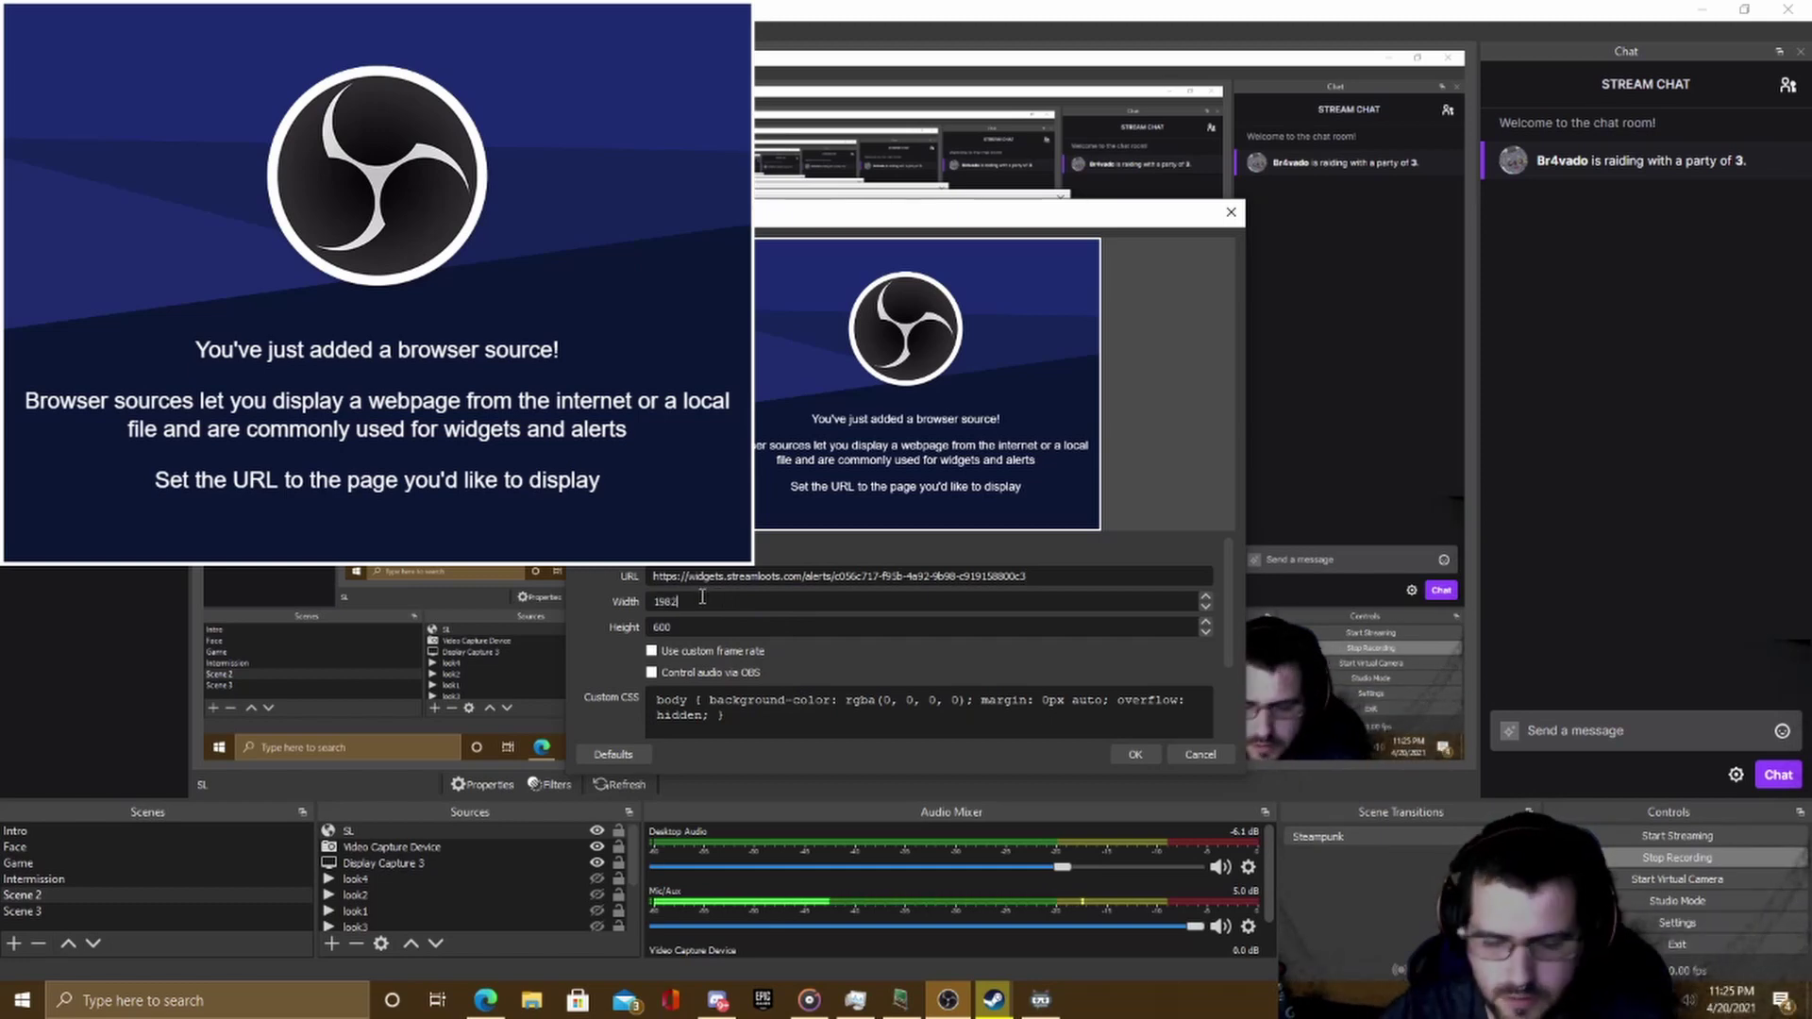
key("BackSpace")
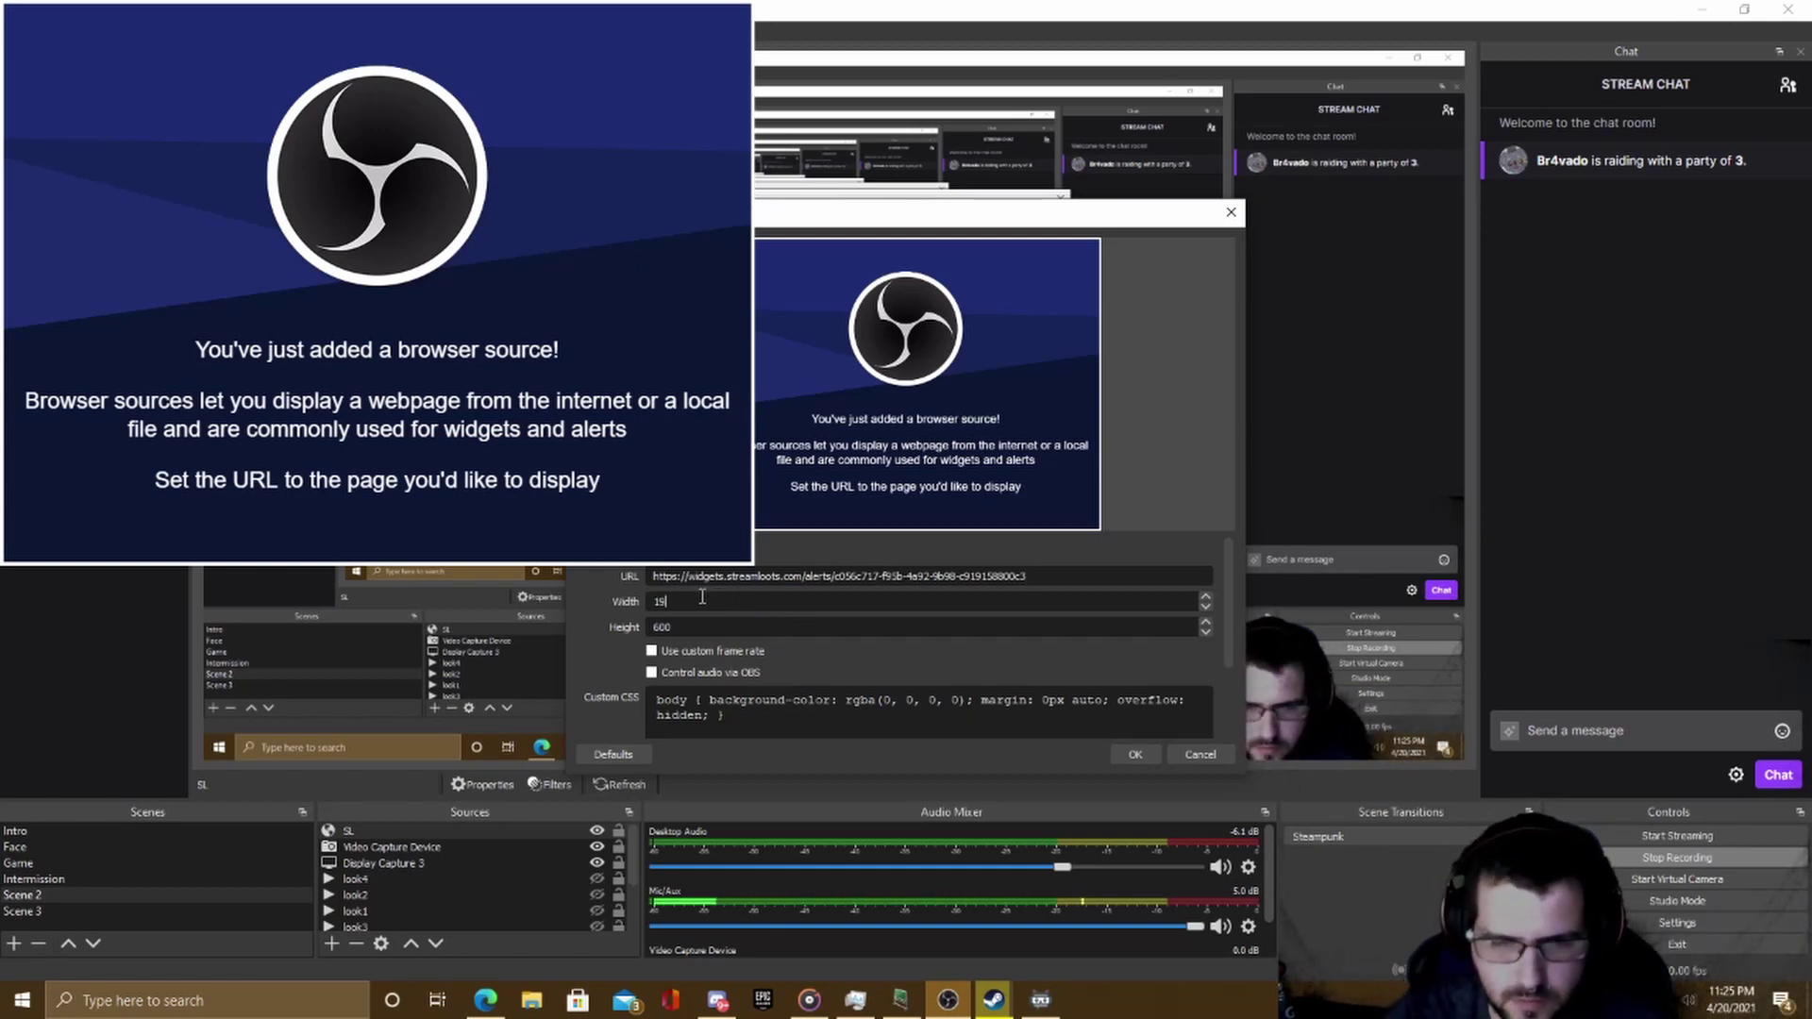
type("20")
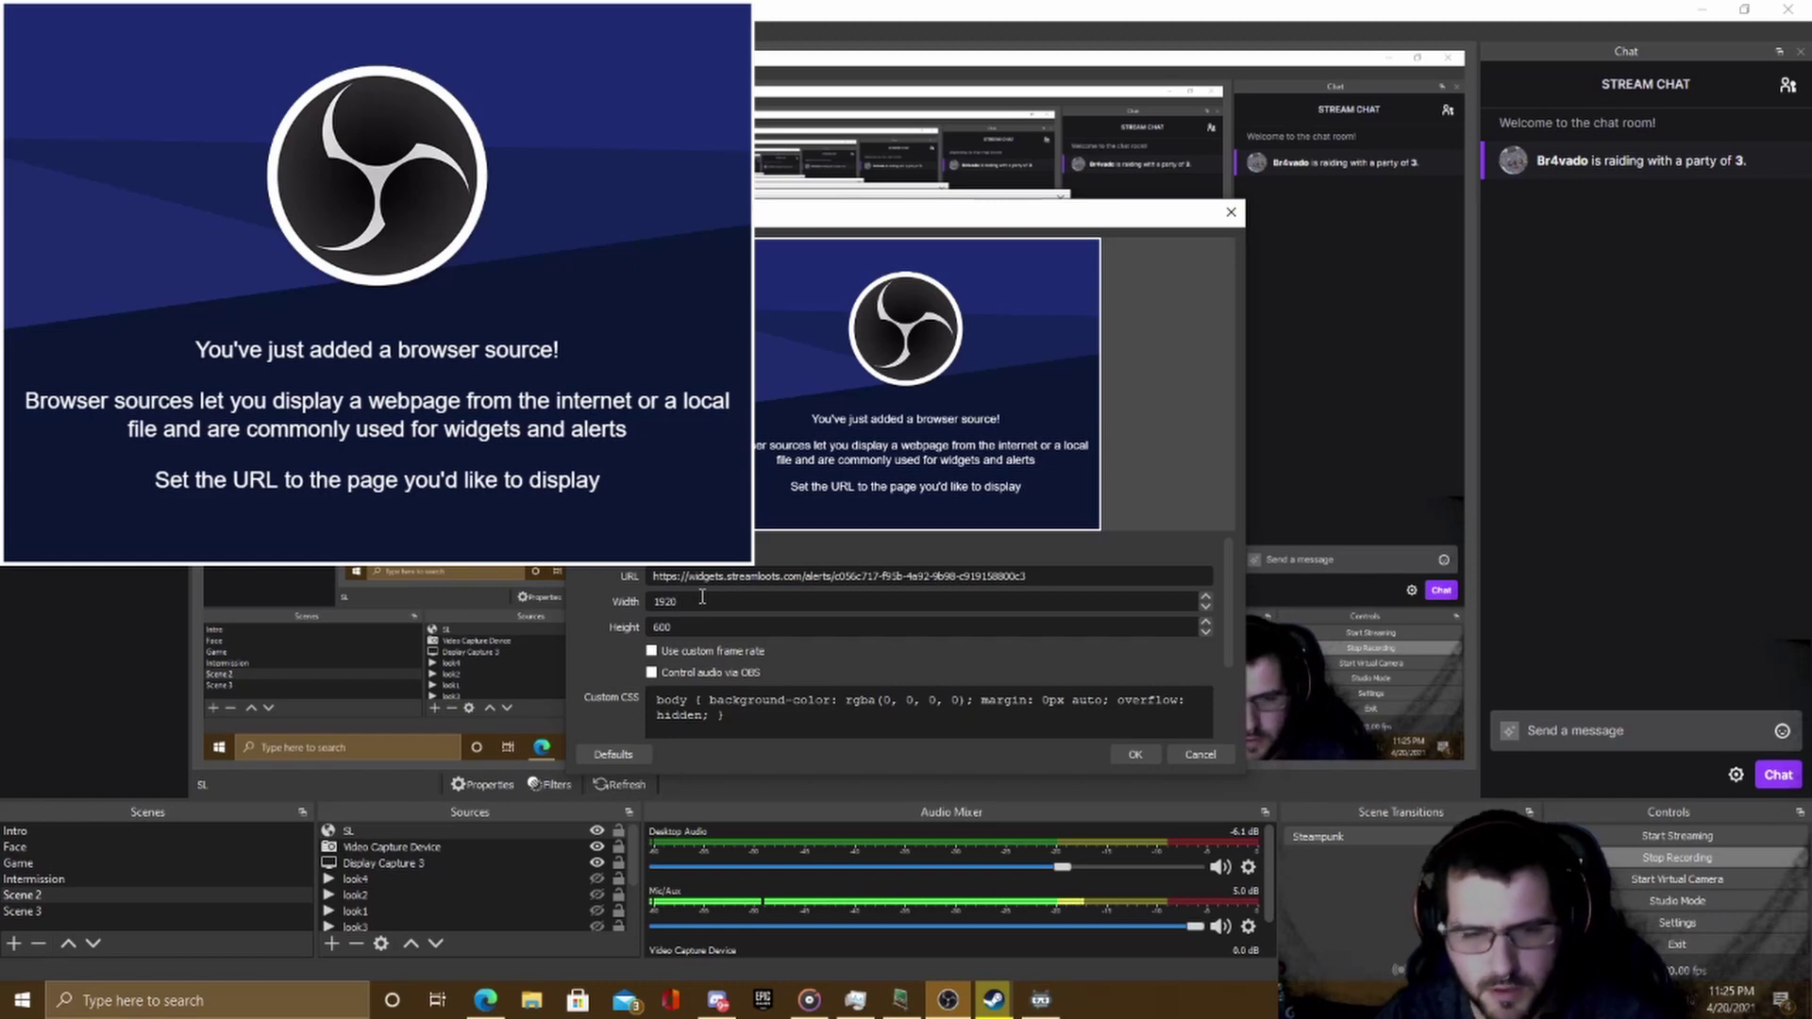
type("1020")
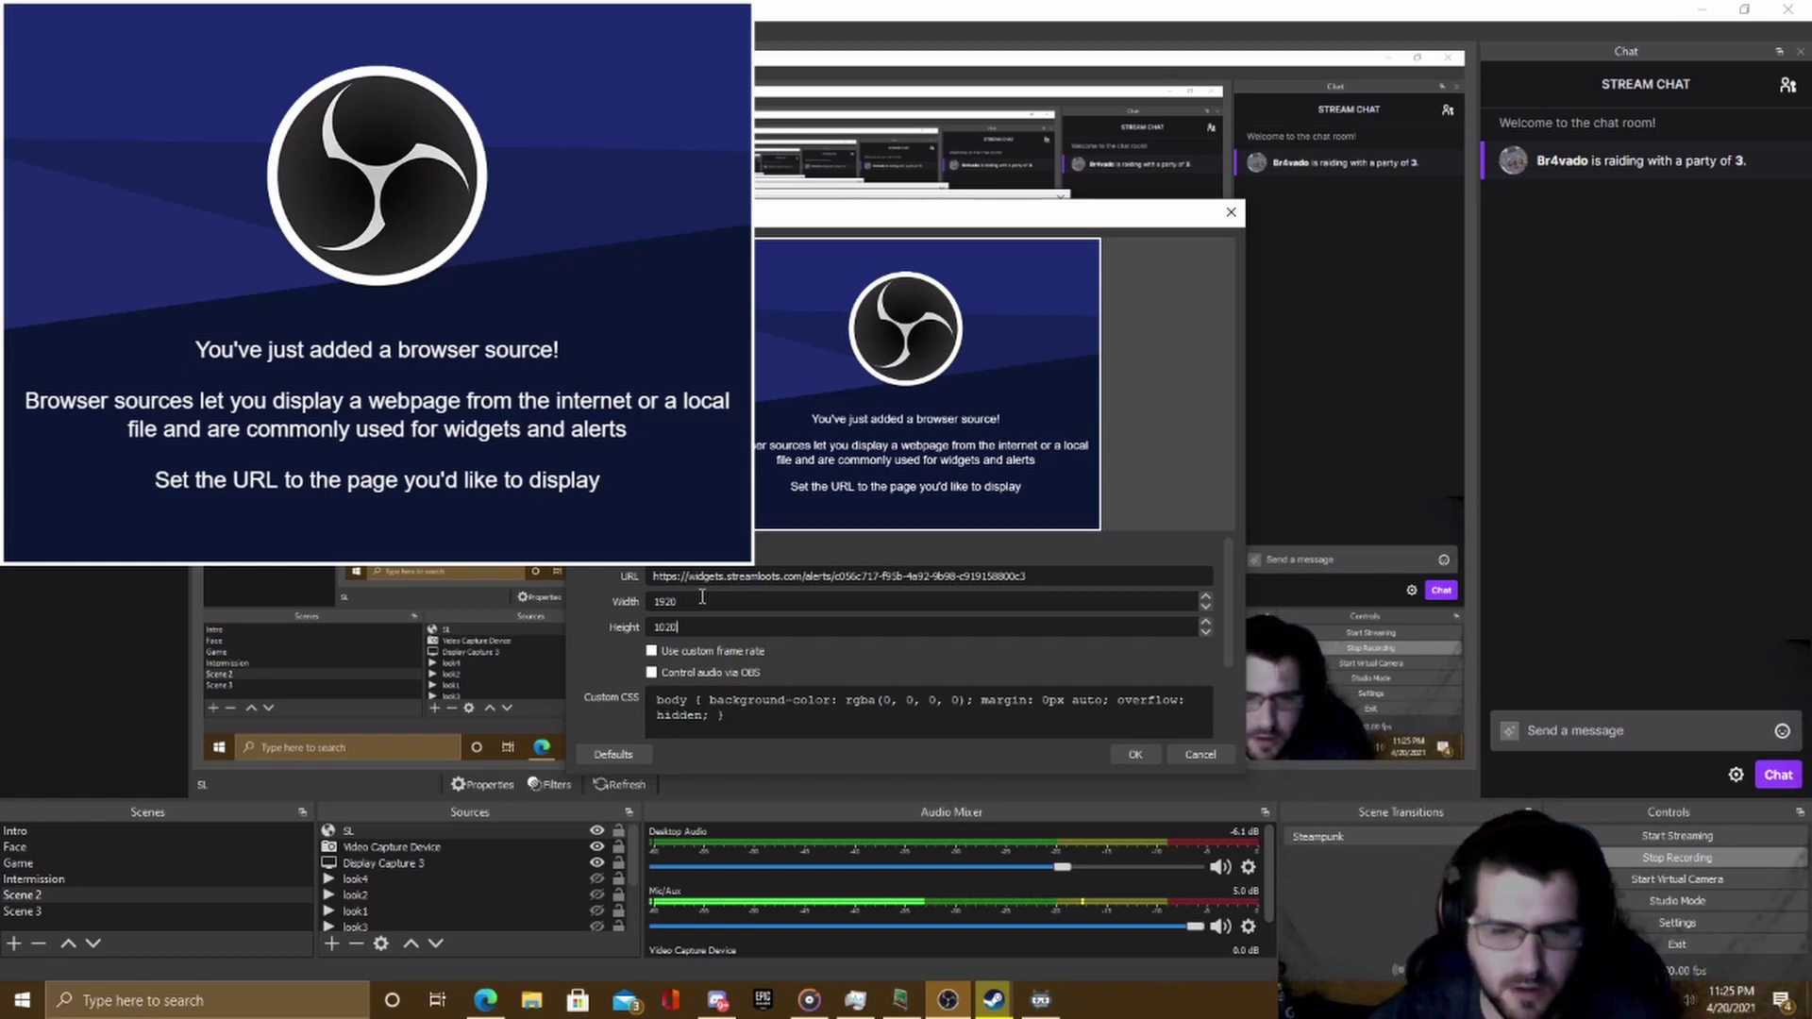
key("BackSpace")
key("BackSpace")
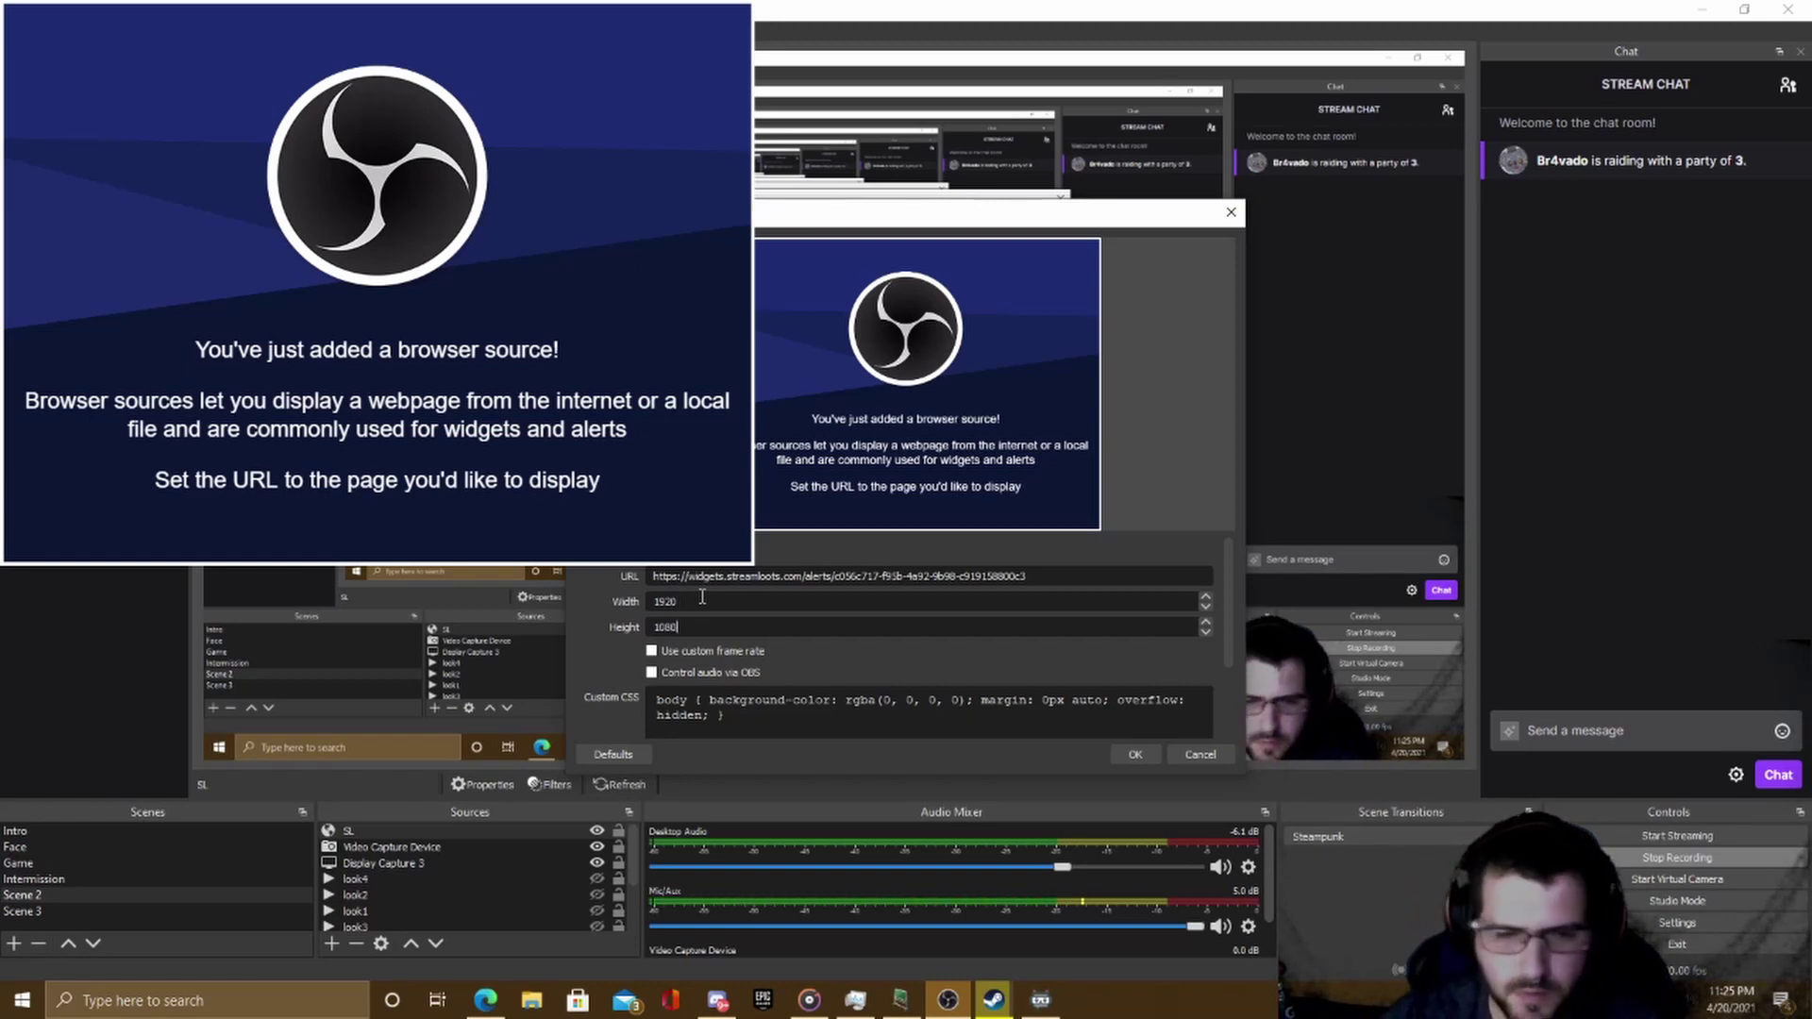
type("80")
Step: Enable refreshing the browser when the scene becomes active and confirm the SL source's properties
scroll(704, 659, "down", 2)
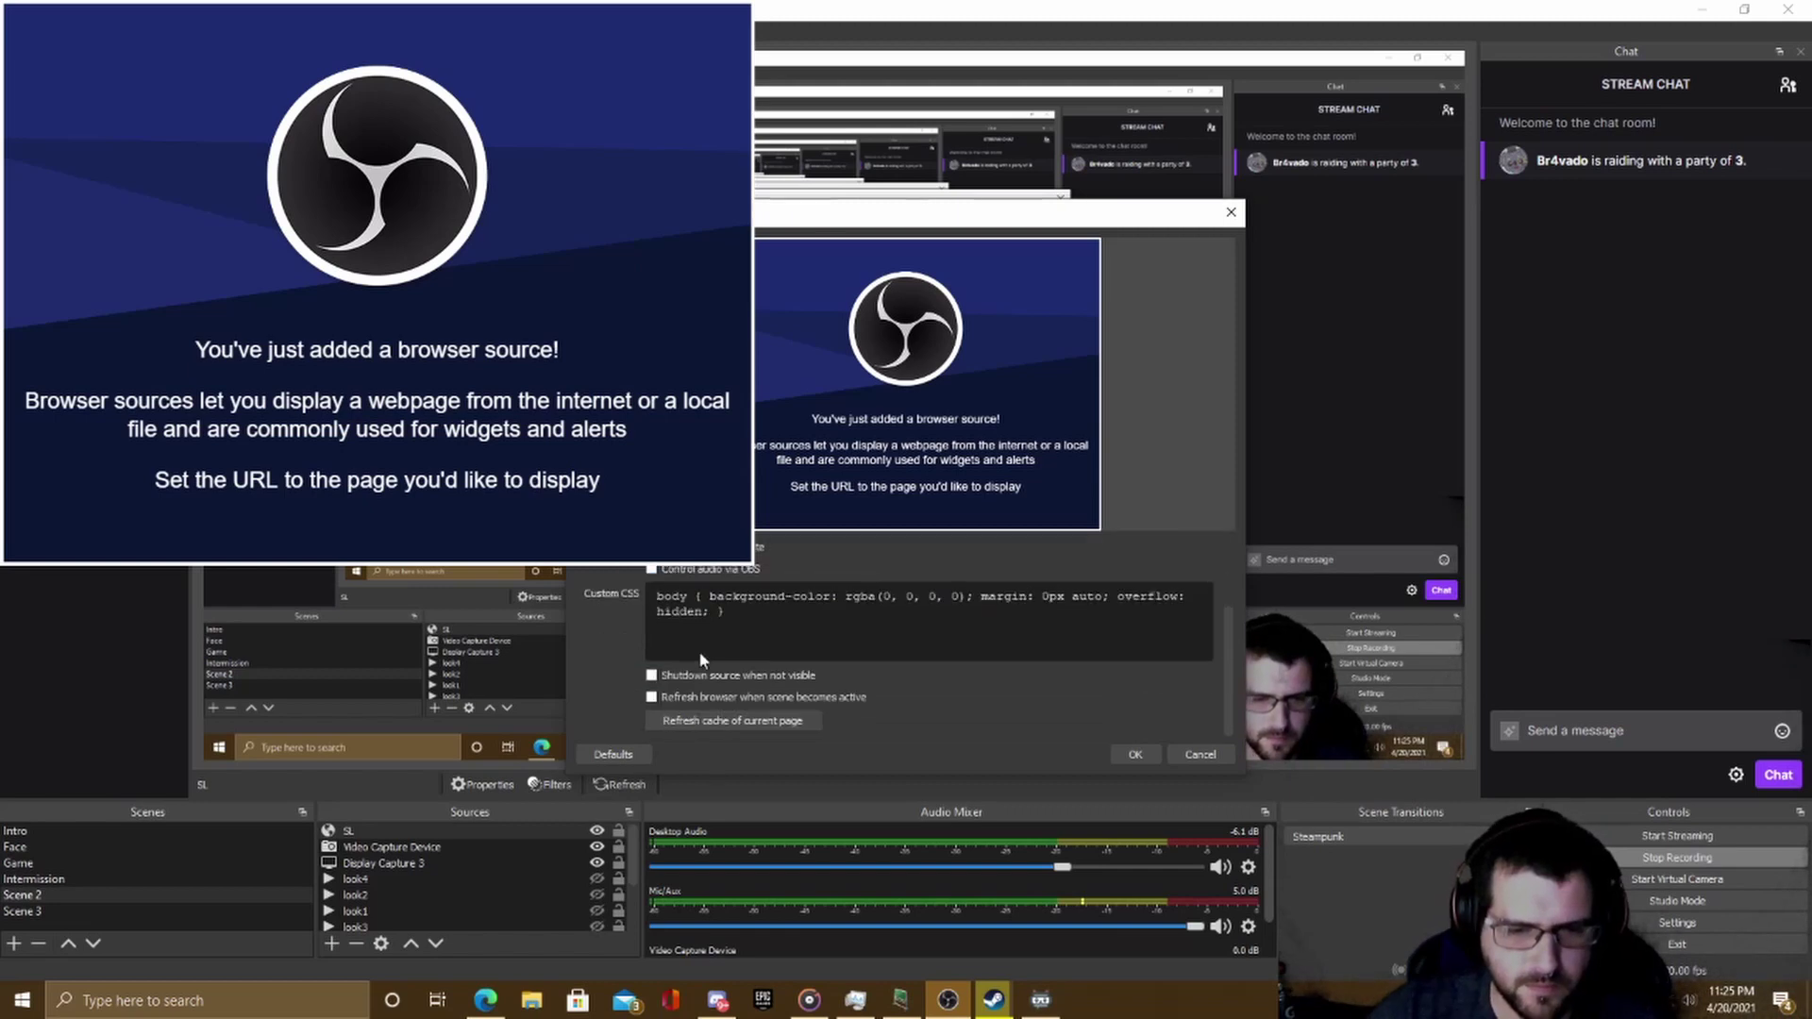
left_click(652, 699)
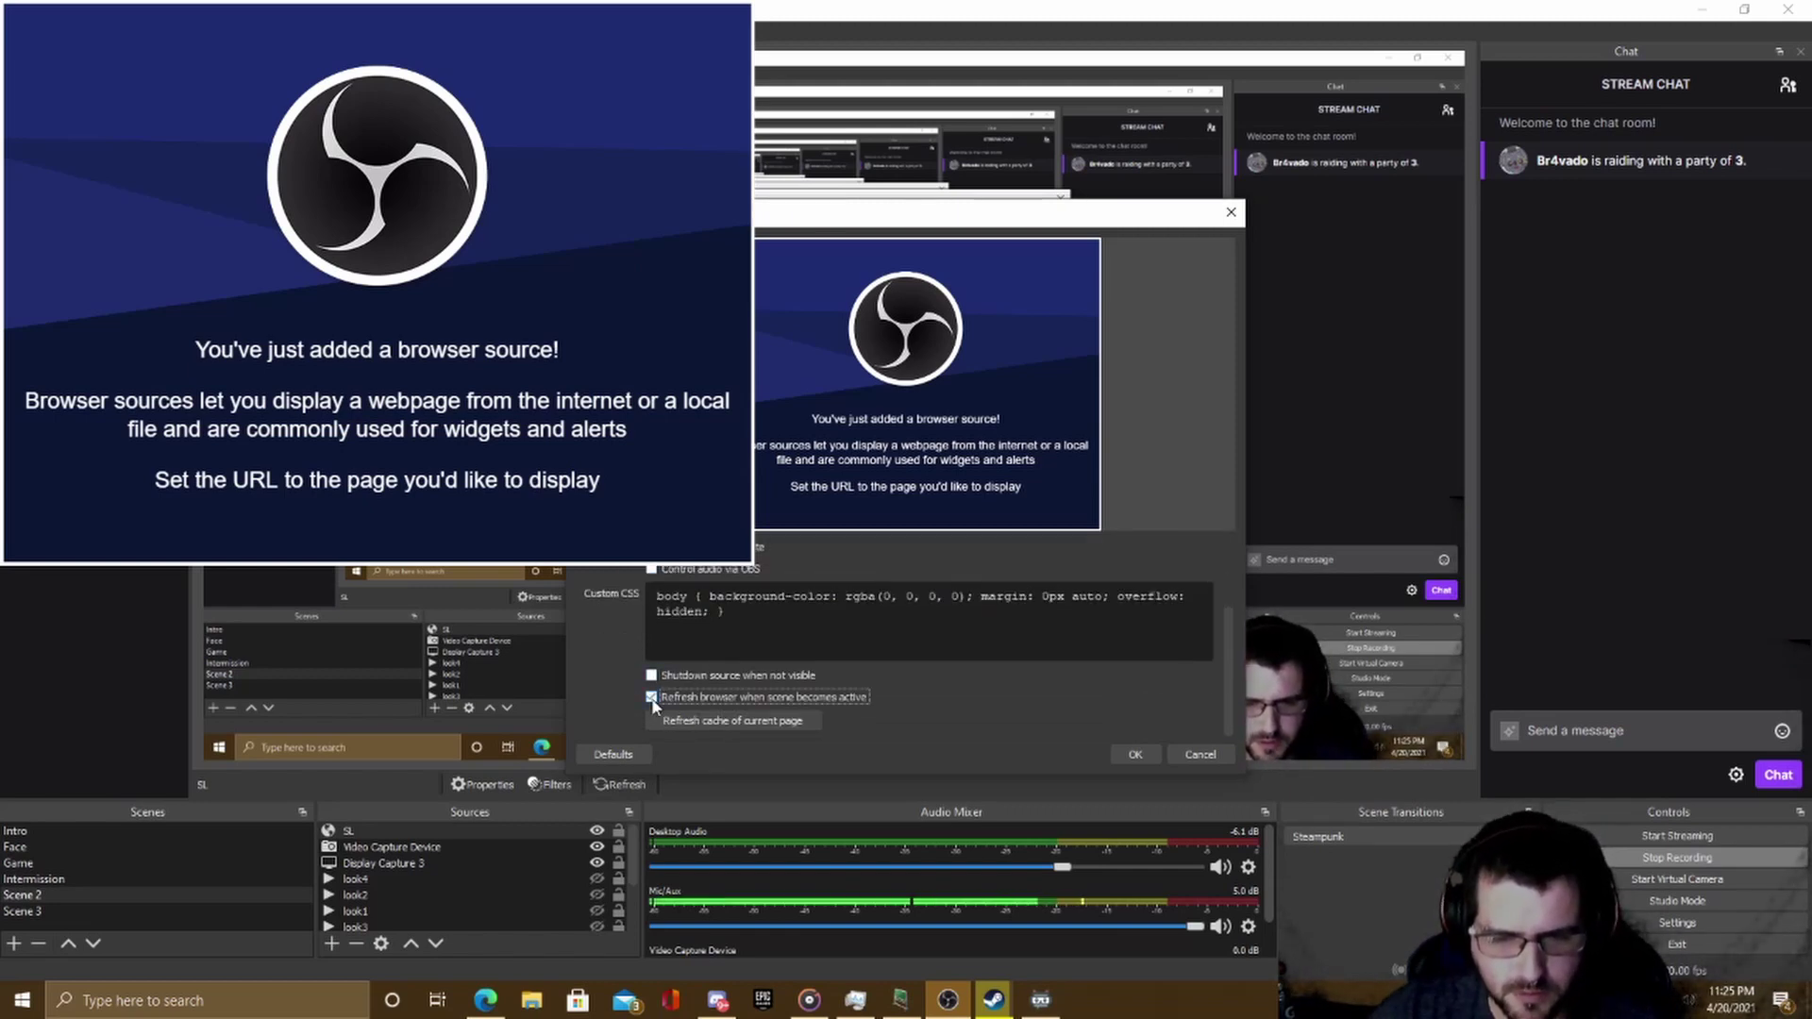
left_click(1134, 757)
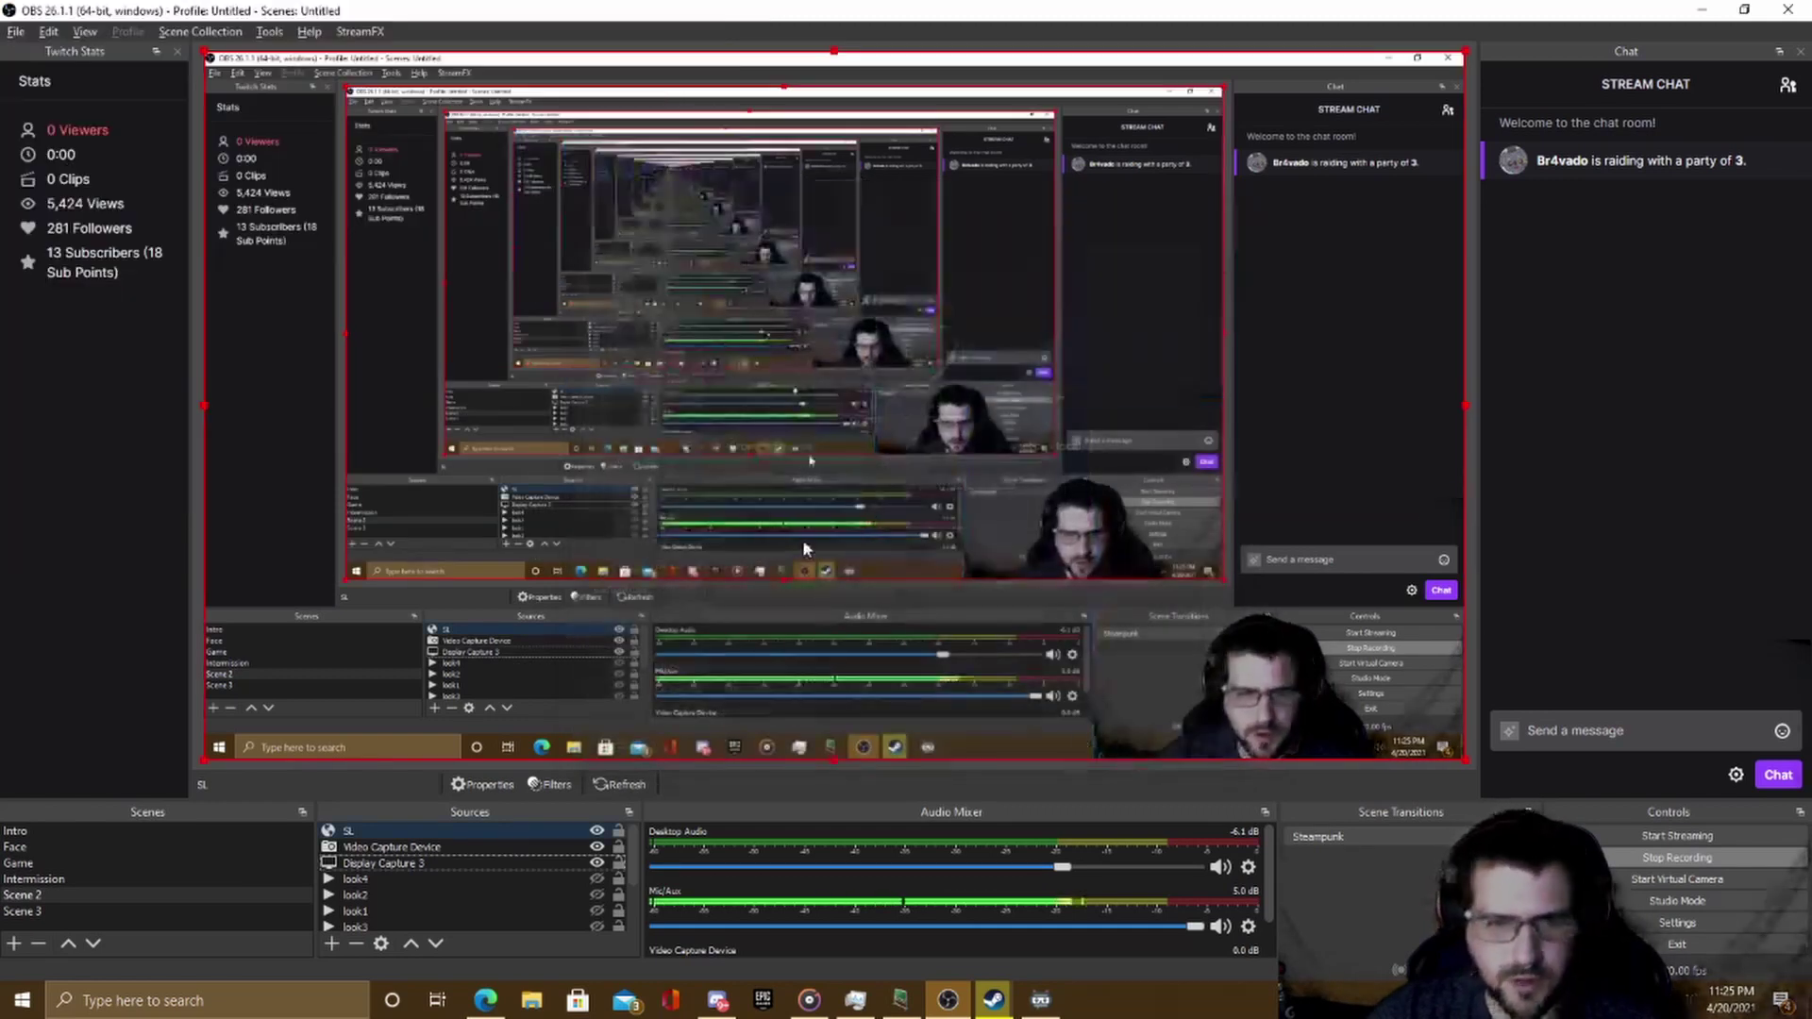
Step: Select the SL source and shrink it into the canvas's upper-left corner, to about 40% of the canvas width
left_click(405, 864)
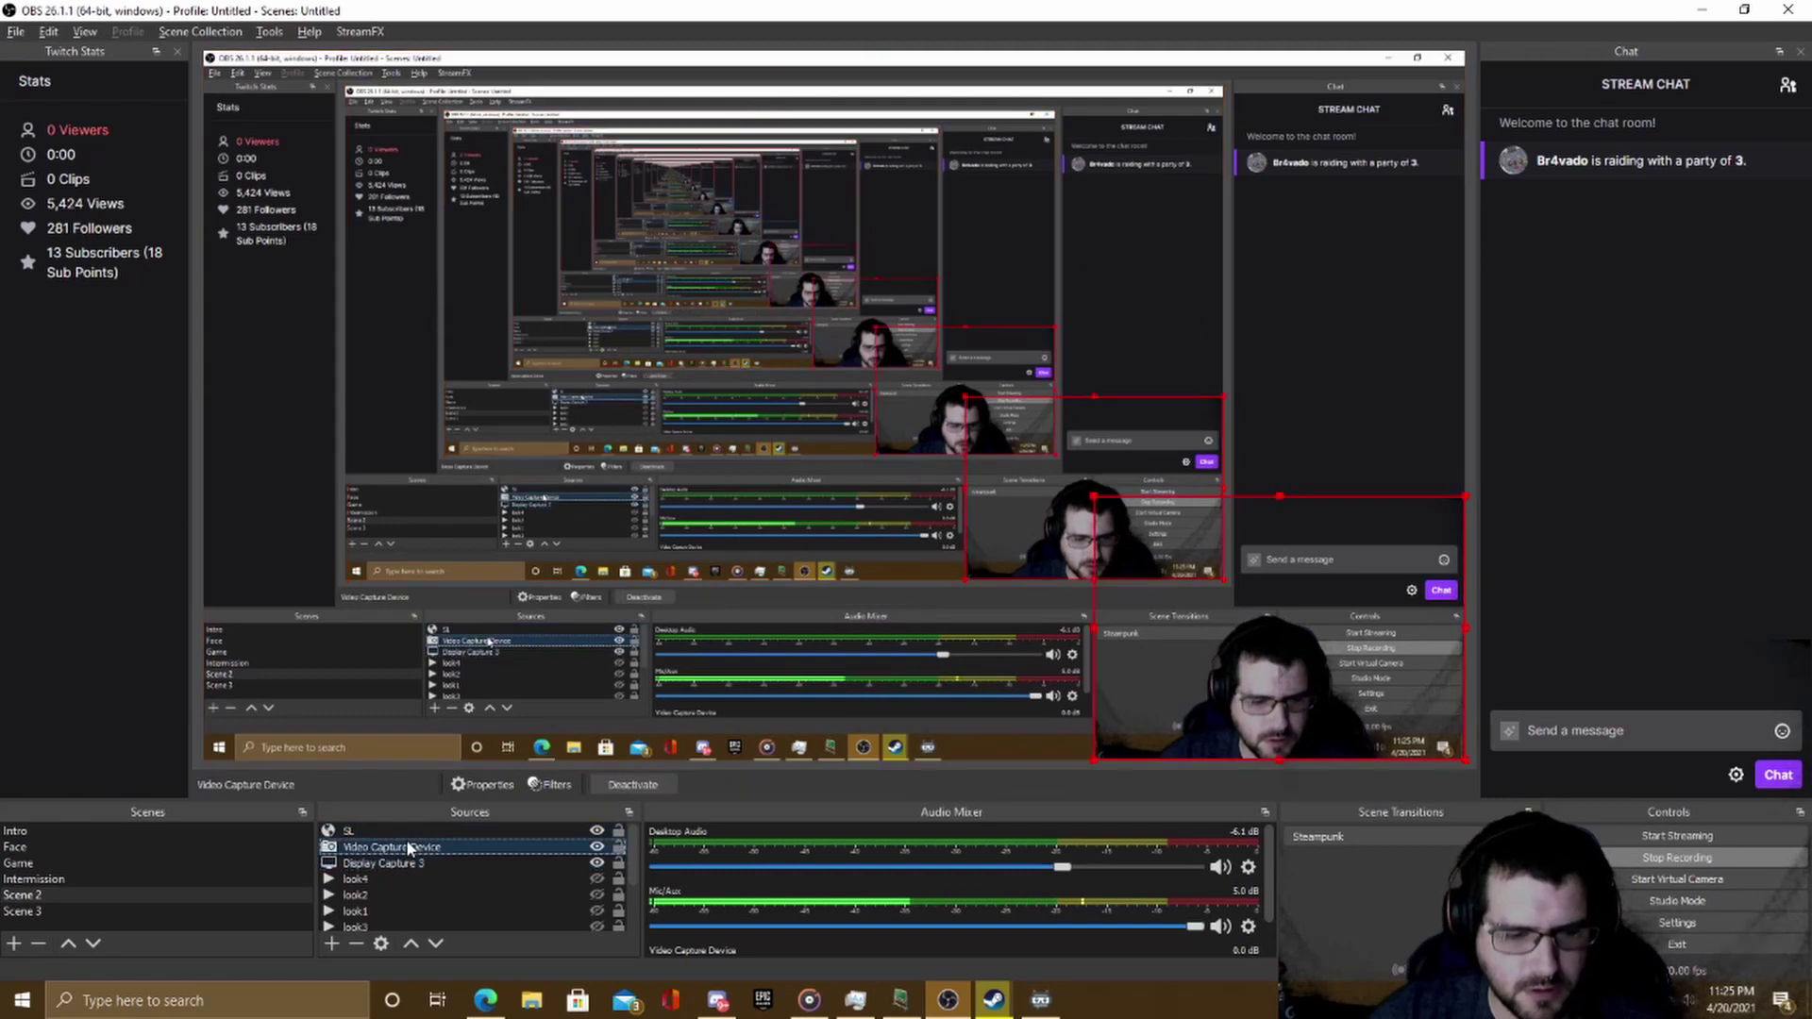
left_click(377, 831)
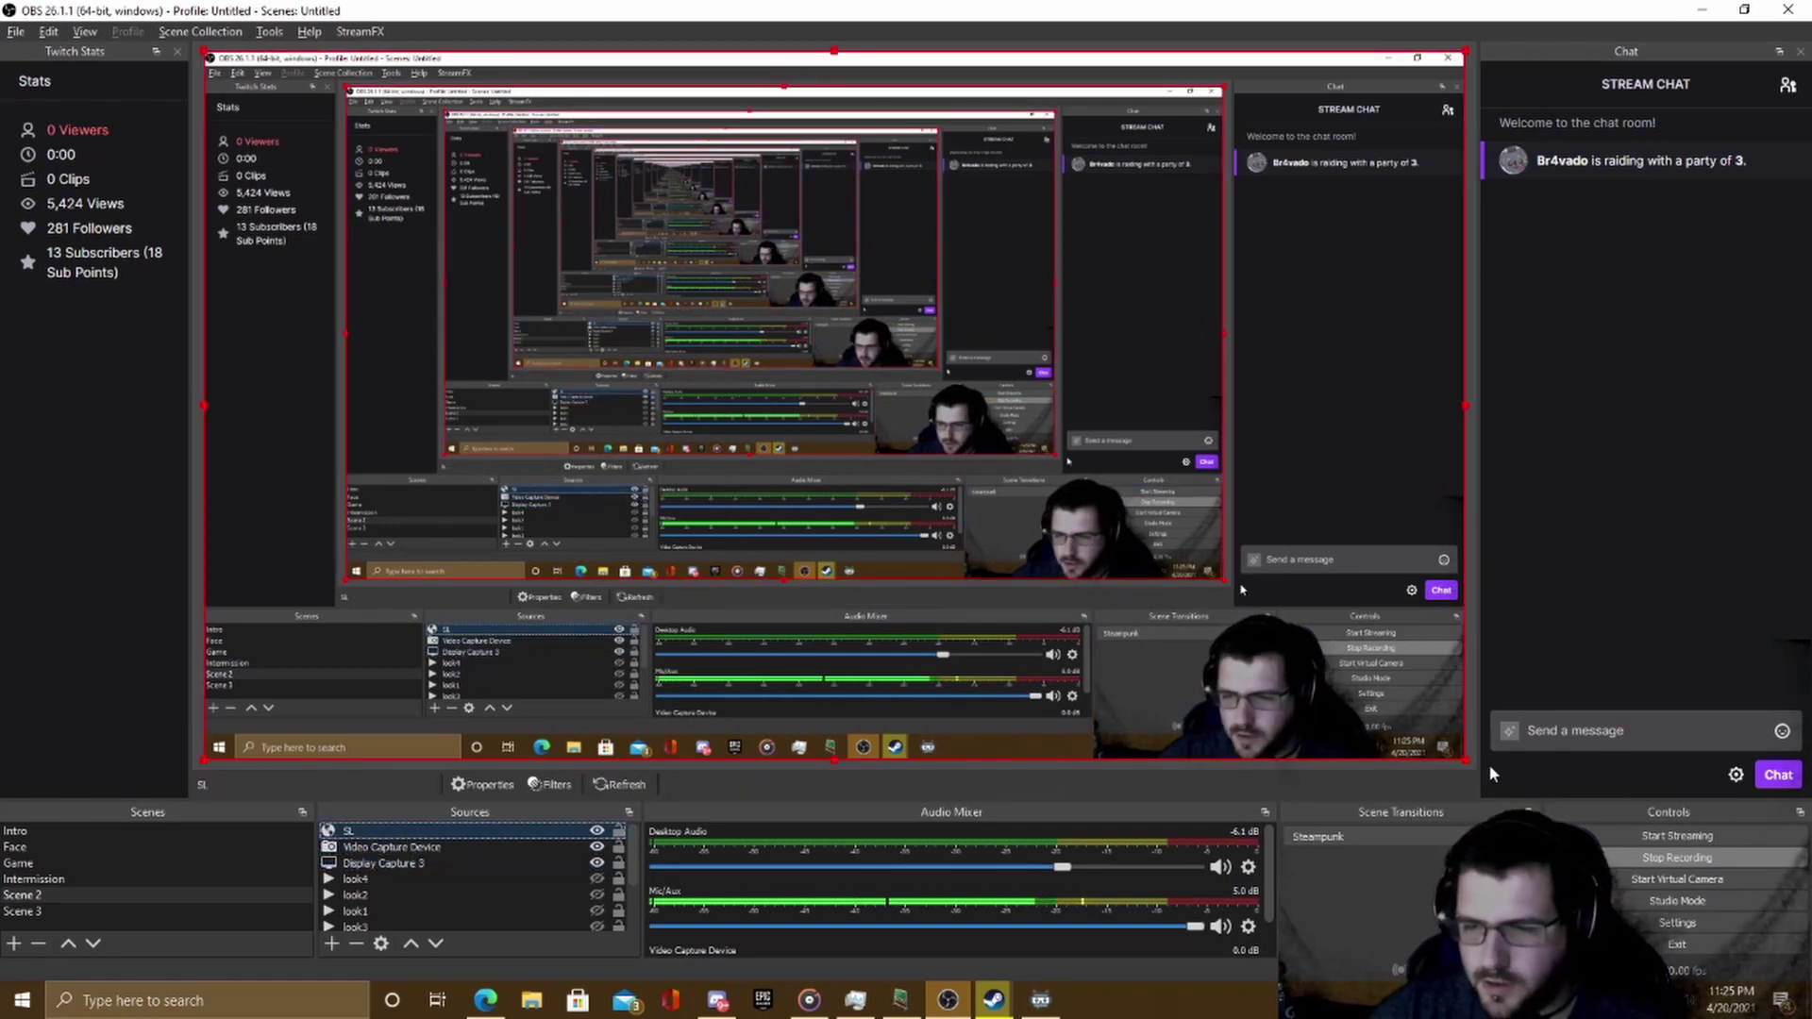
left_click_drag(1466, 760, 642, 50)
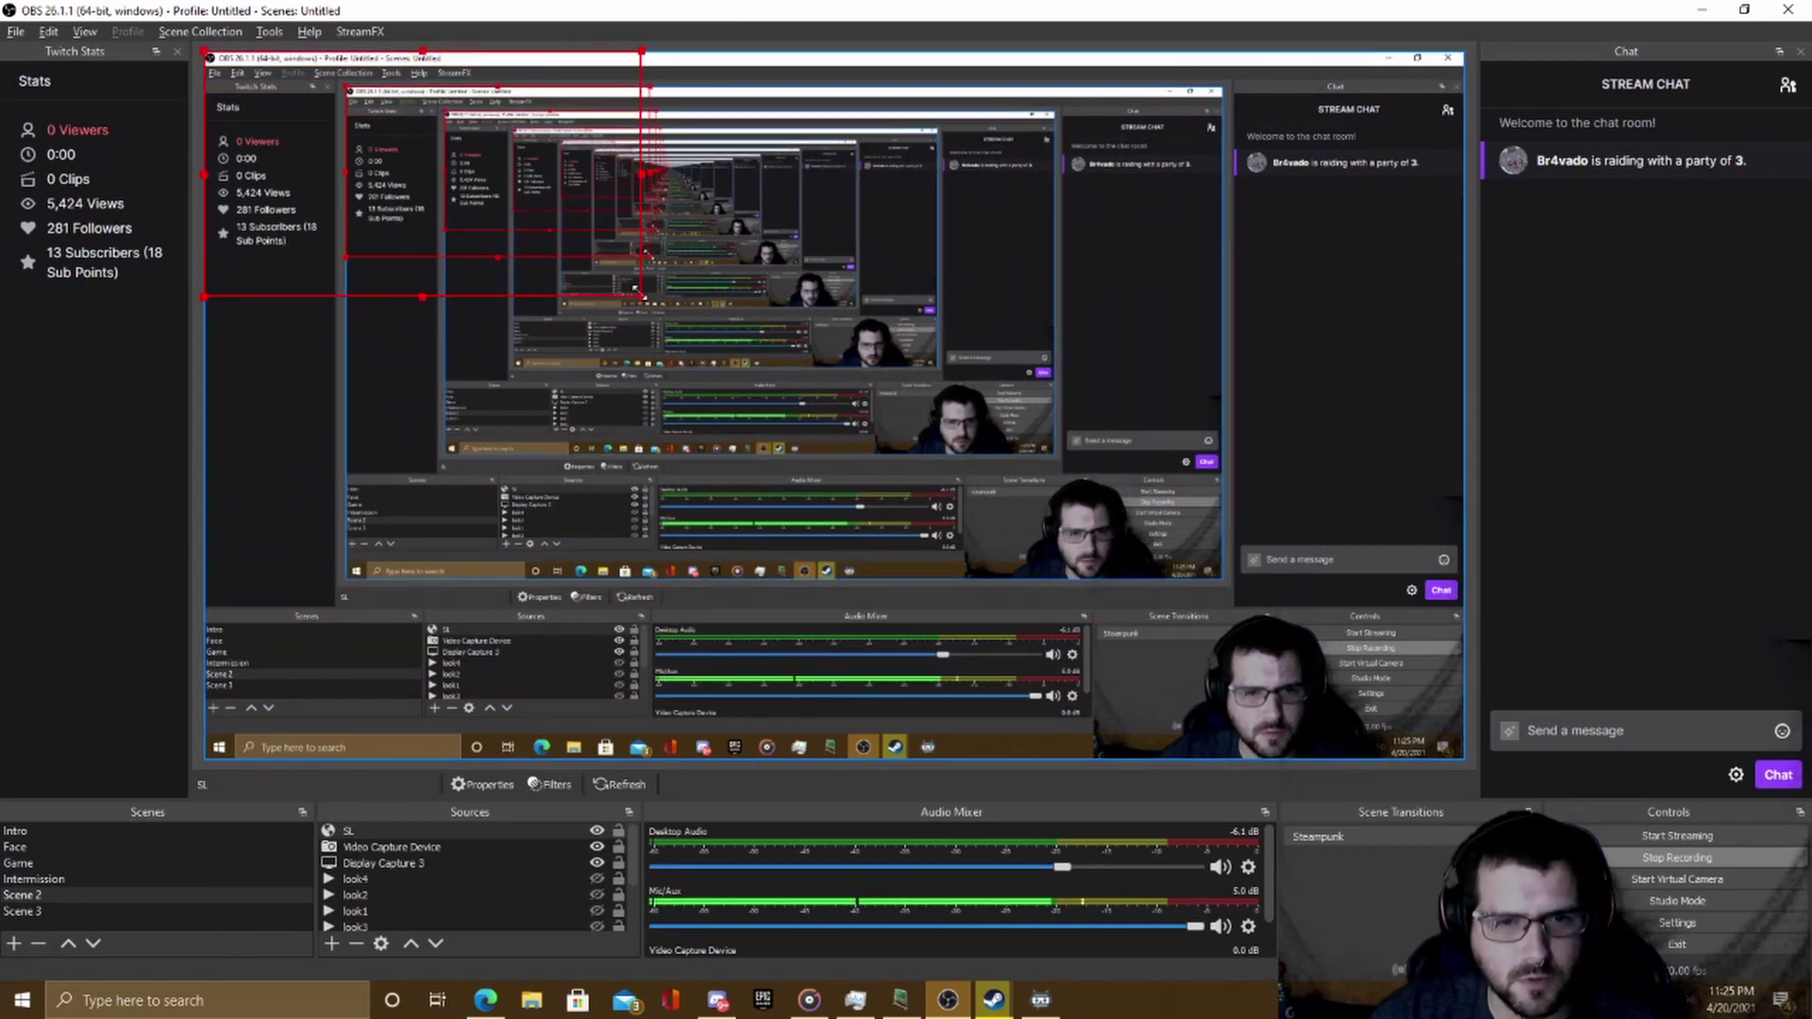
left_click_drag(634, 308, 727, 360)
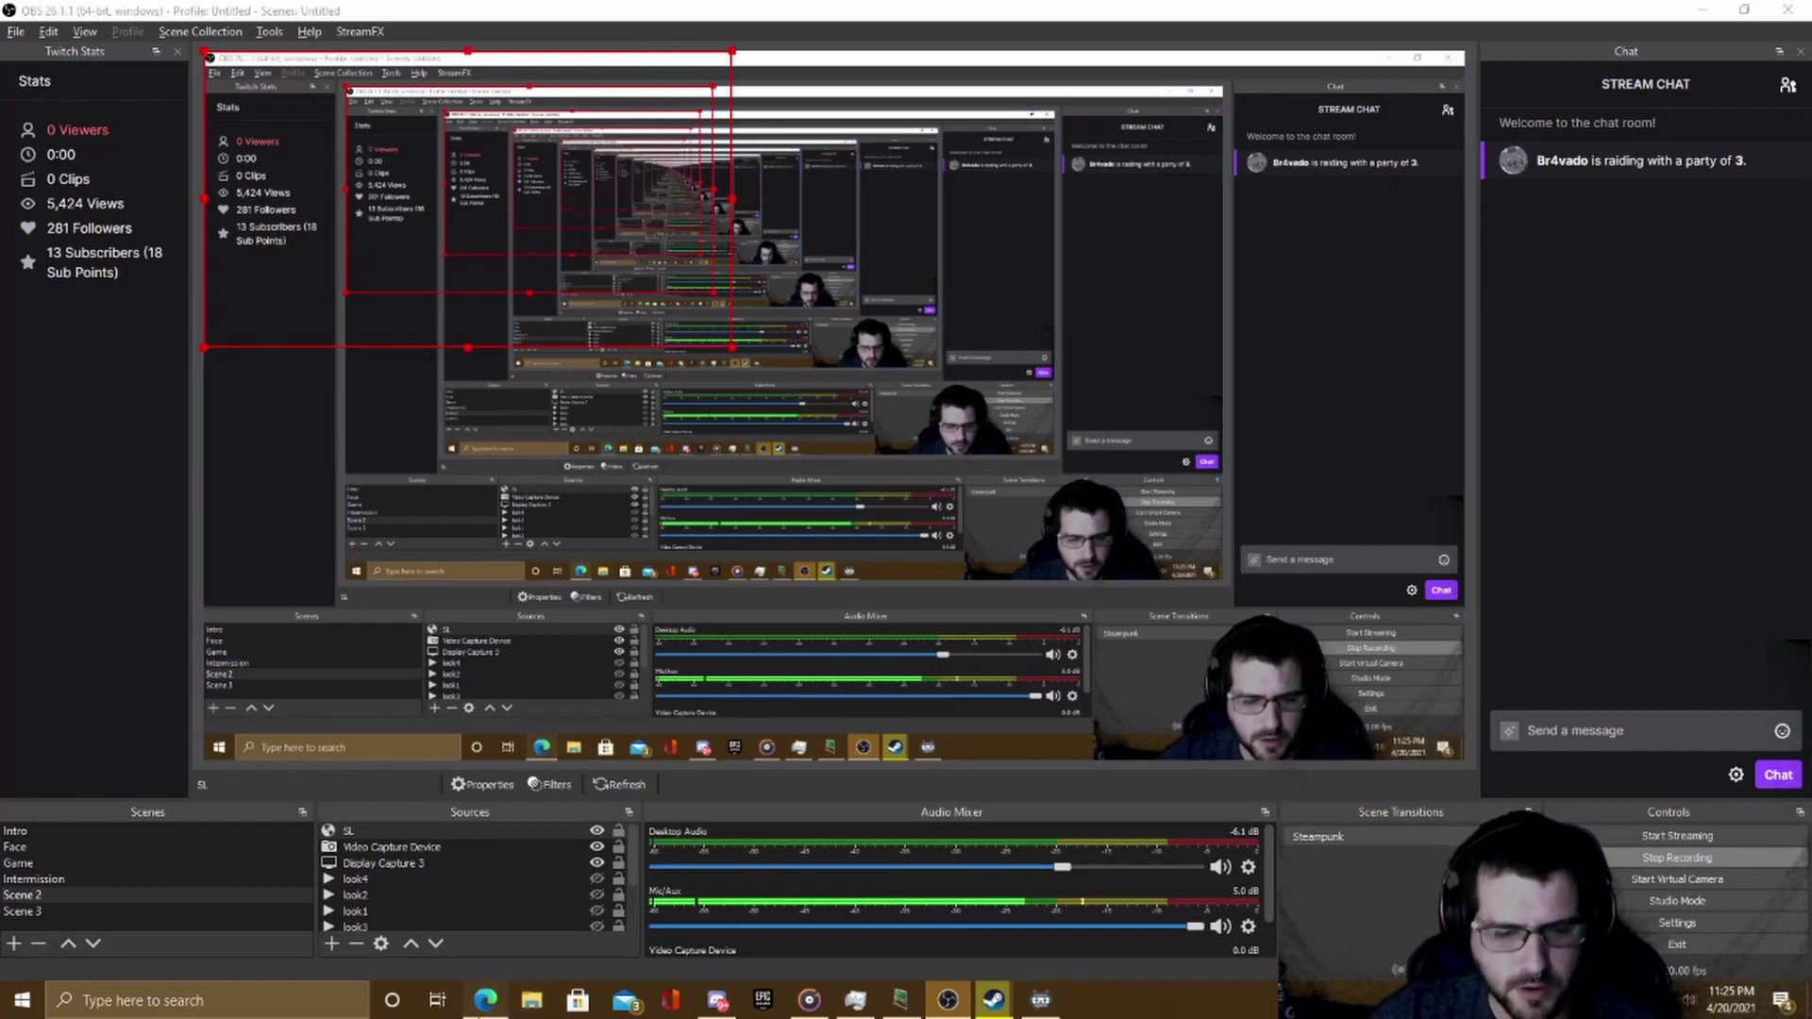
Step: Switch to the Streamloots alerts page and send a test alert with the red "You have to die" card from the Battle Royale collection
left_click(533, 1002)
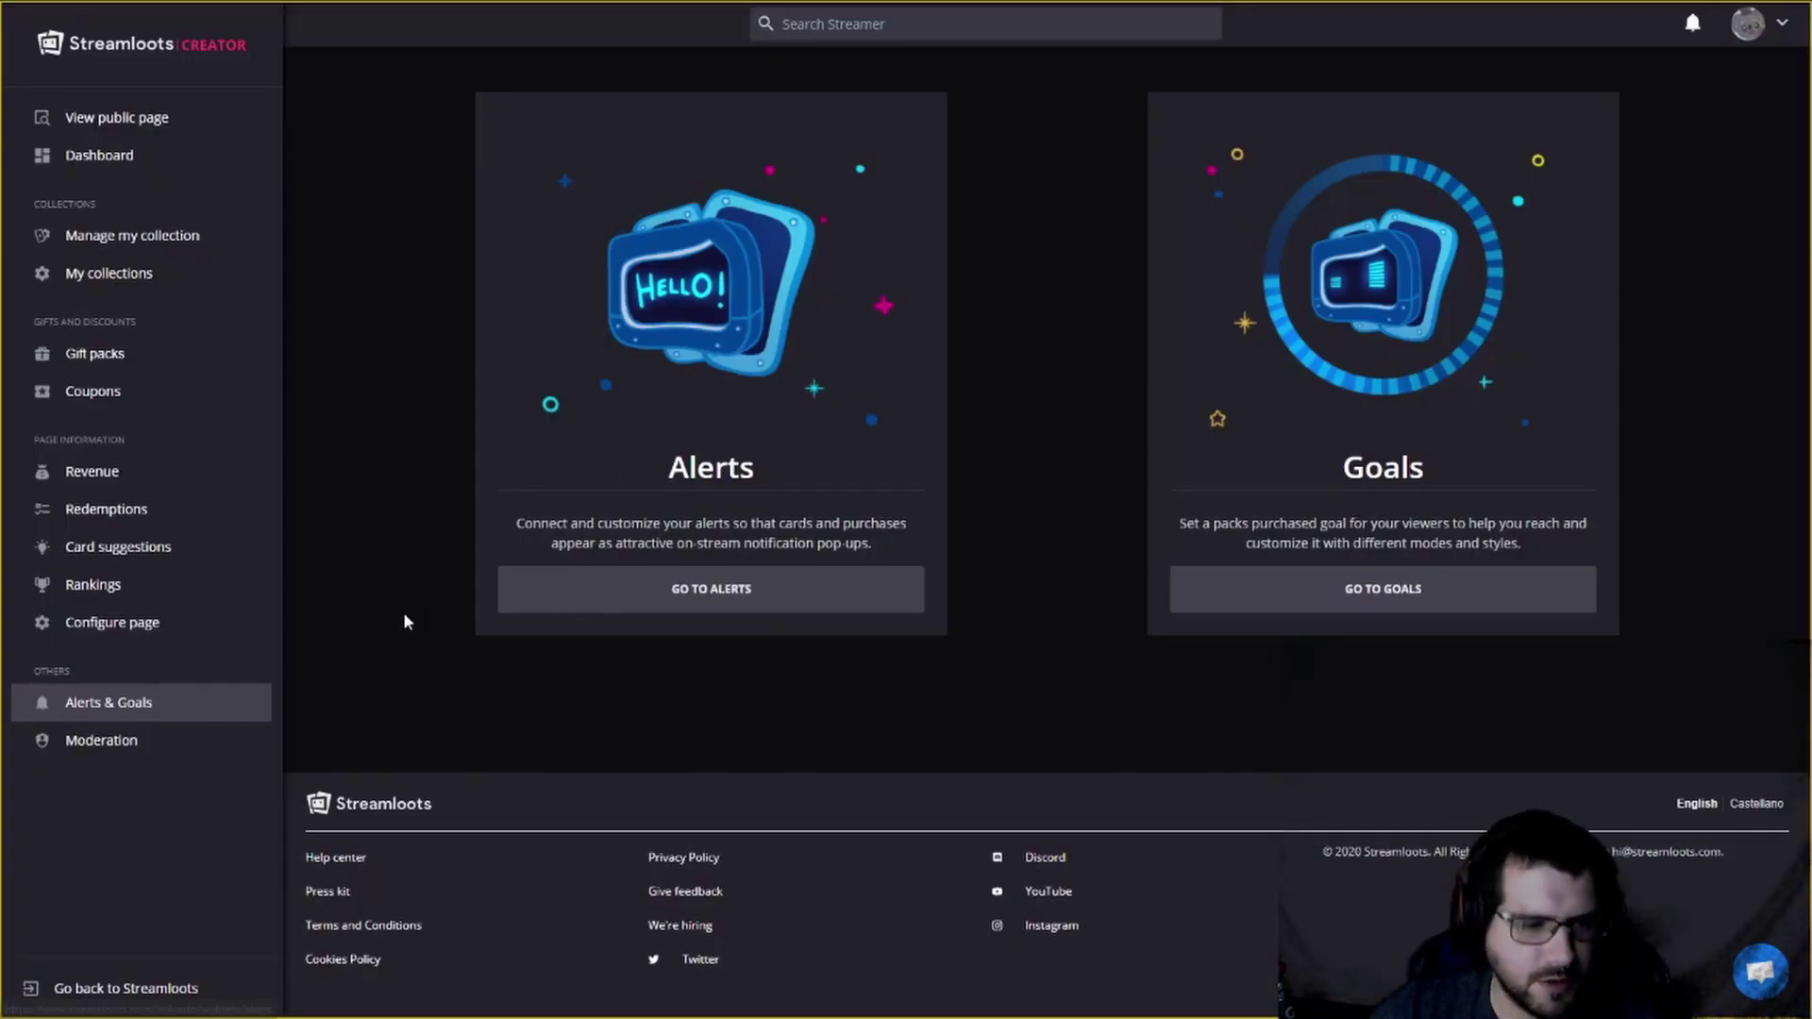
left_click(554, 598)
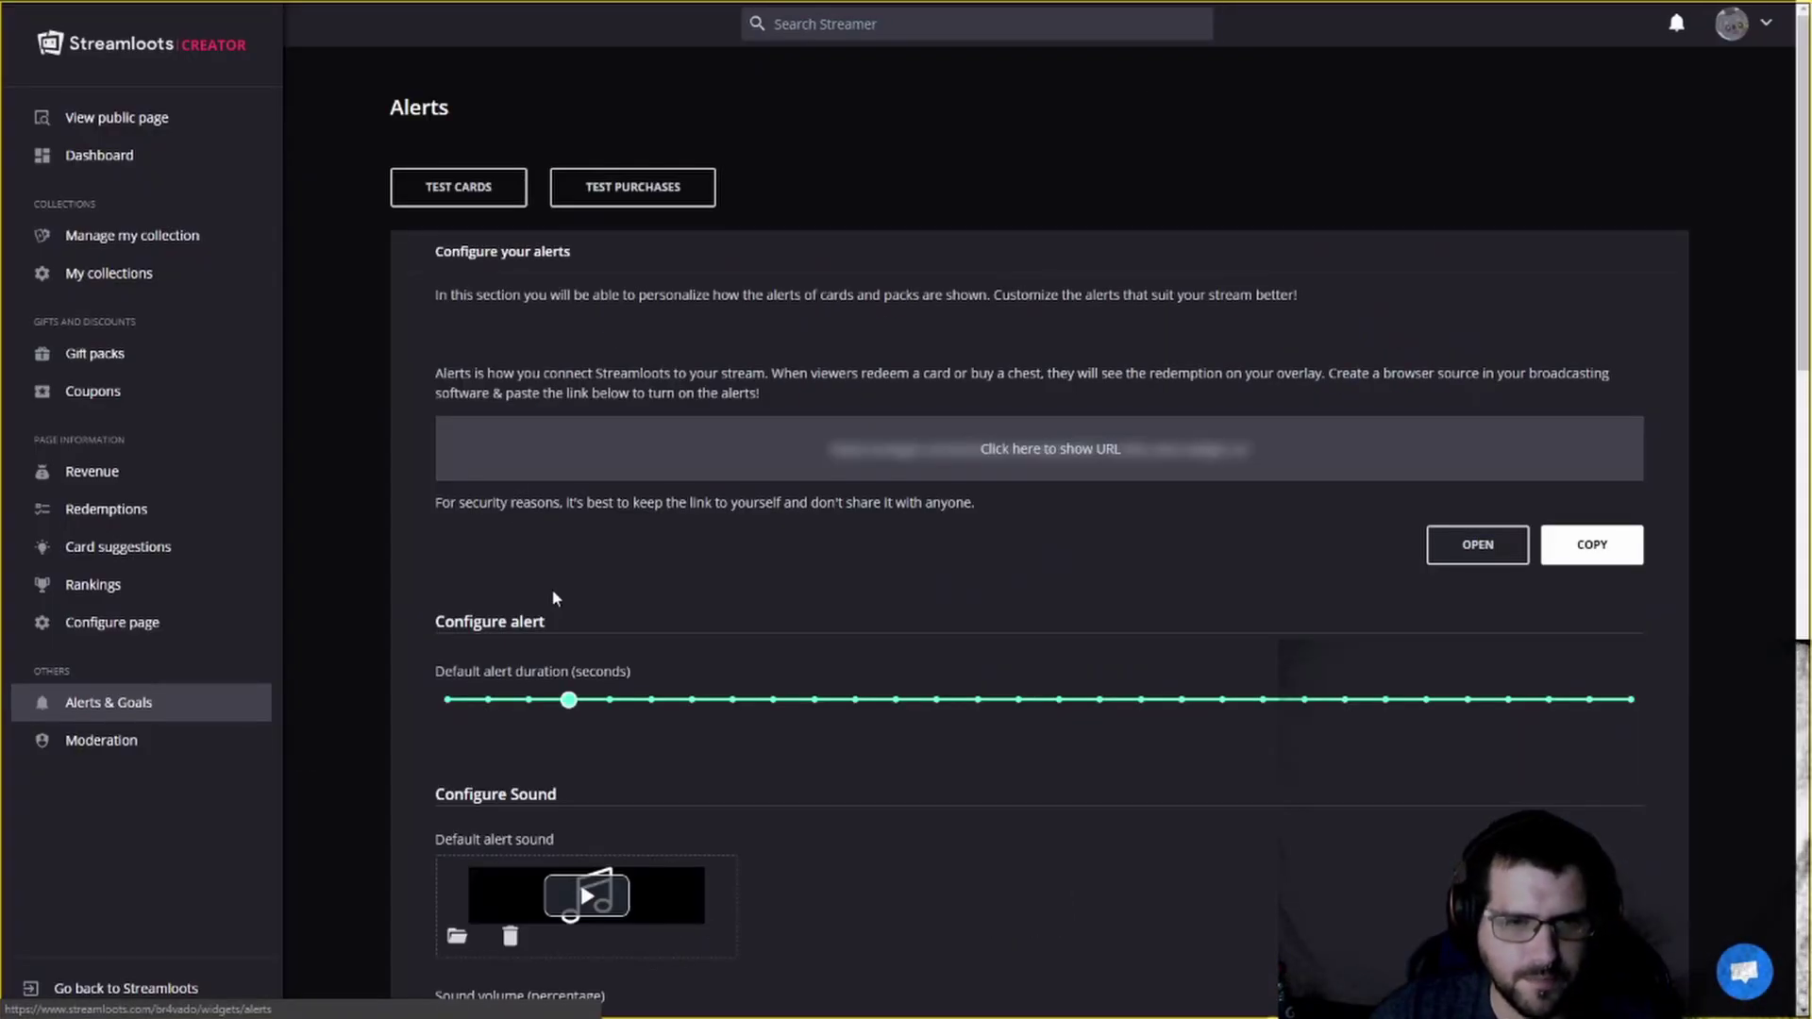
left_click(489, 196)
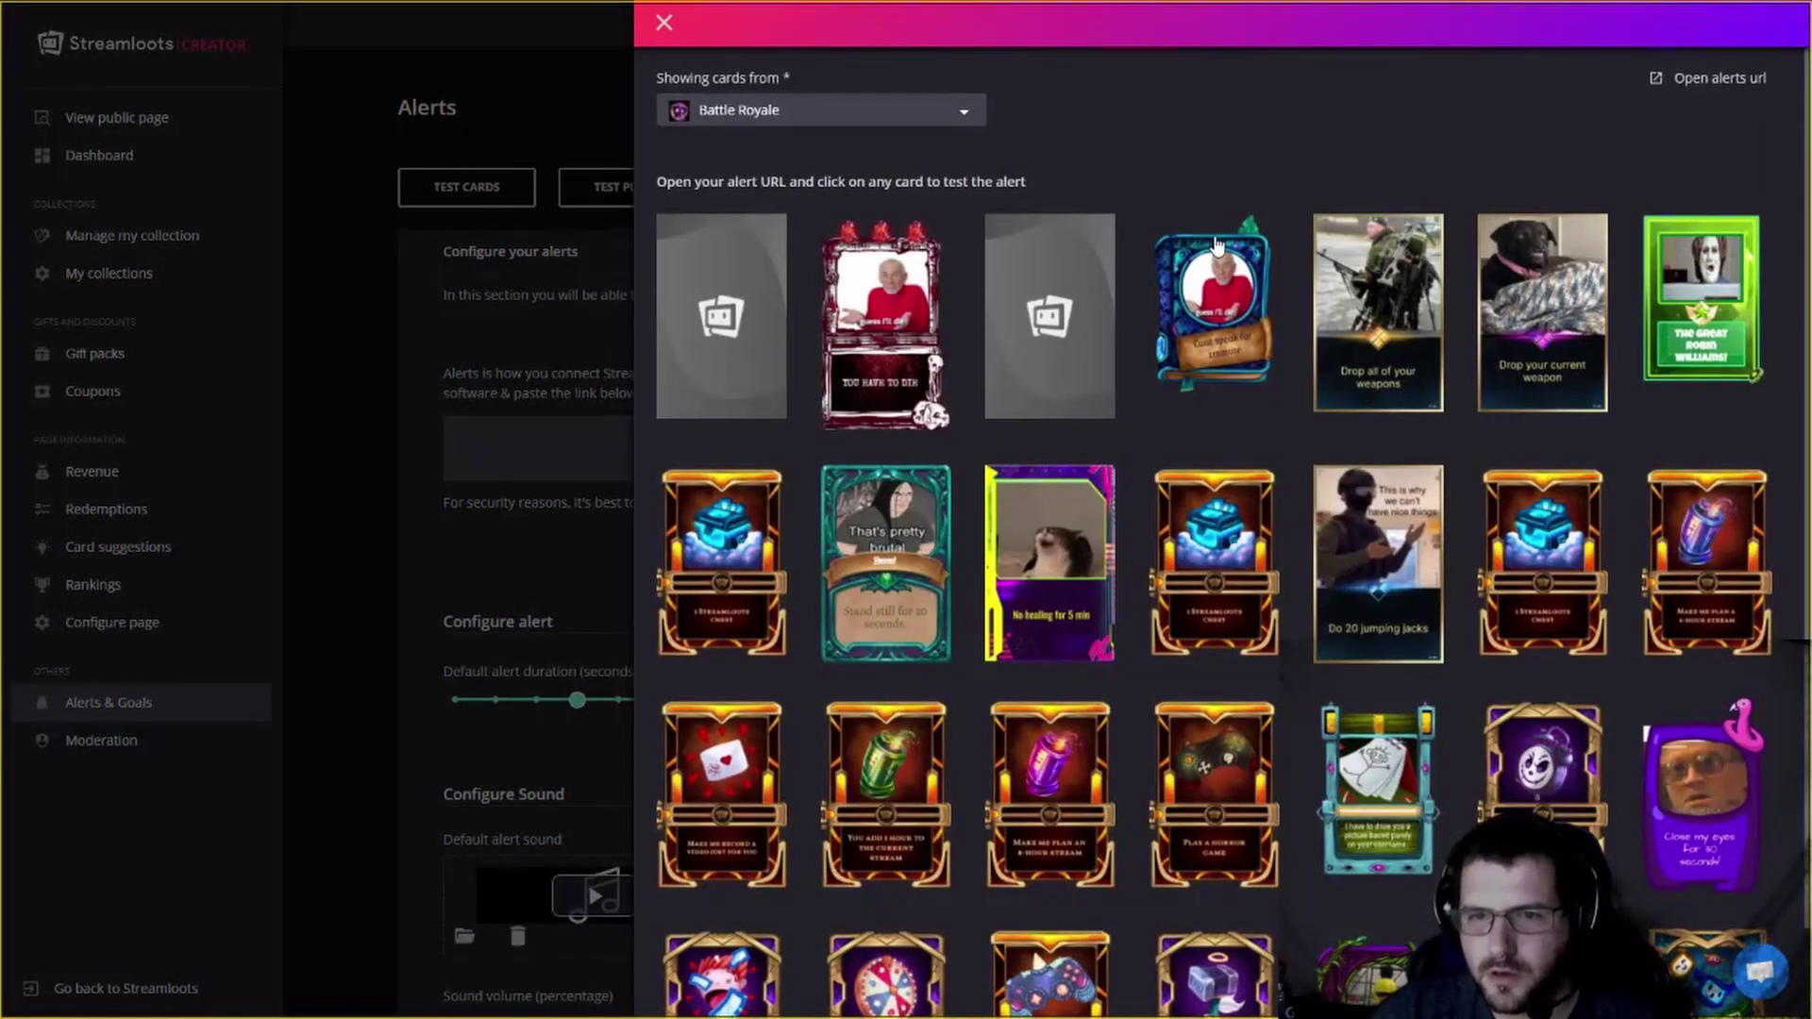
left_click(903, 346)
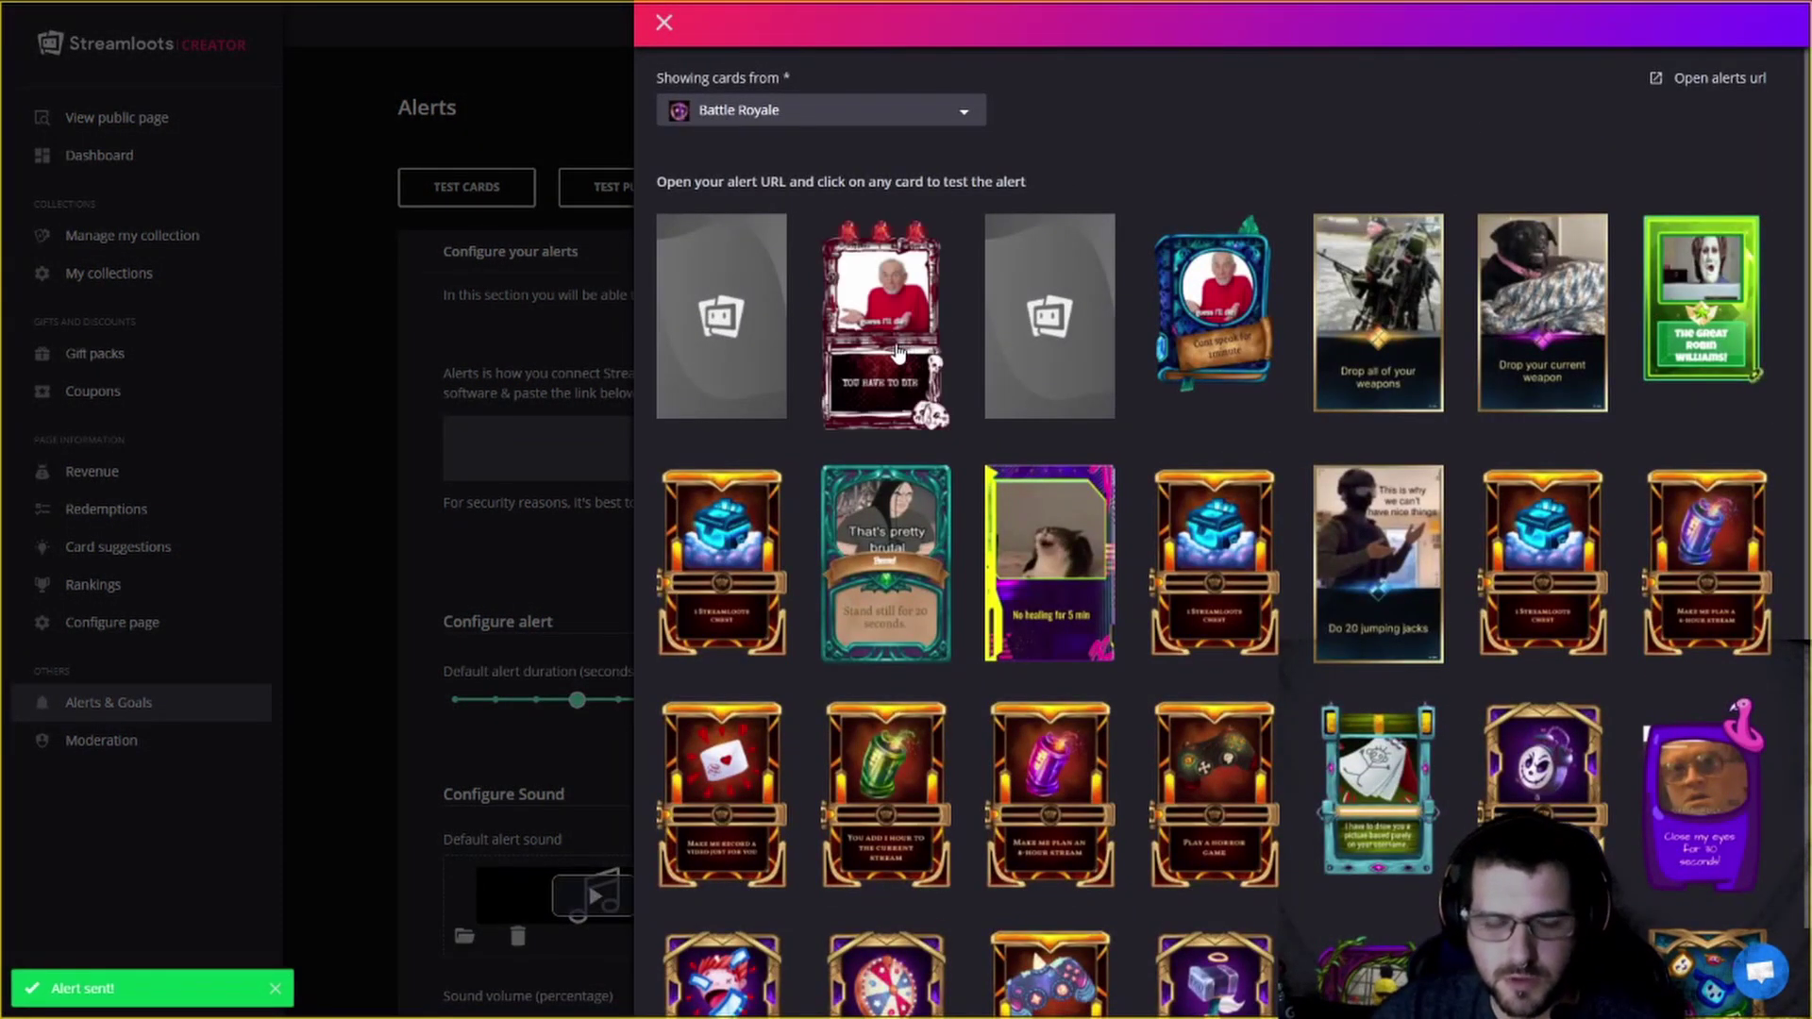
Step: Return to OBS and shrink the SL source further, to about 30% of the canvas width
key("alt+Tab")
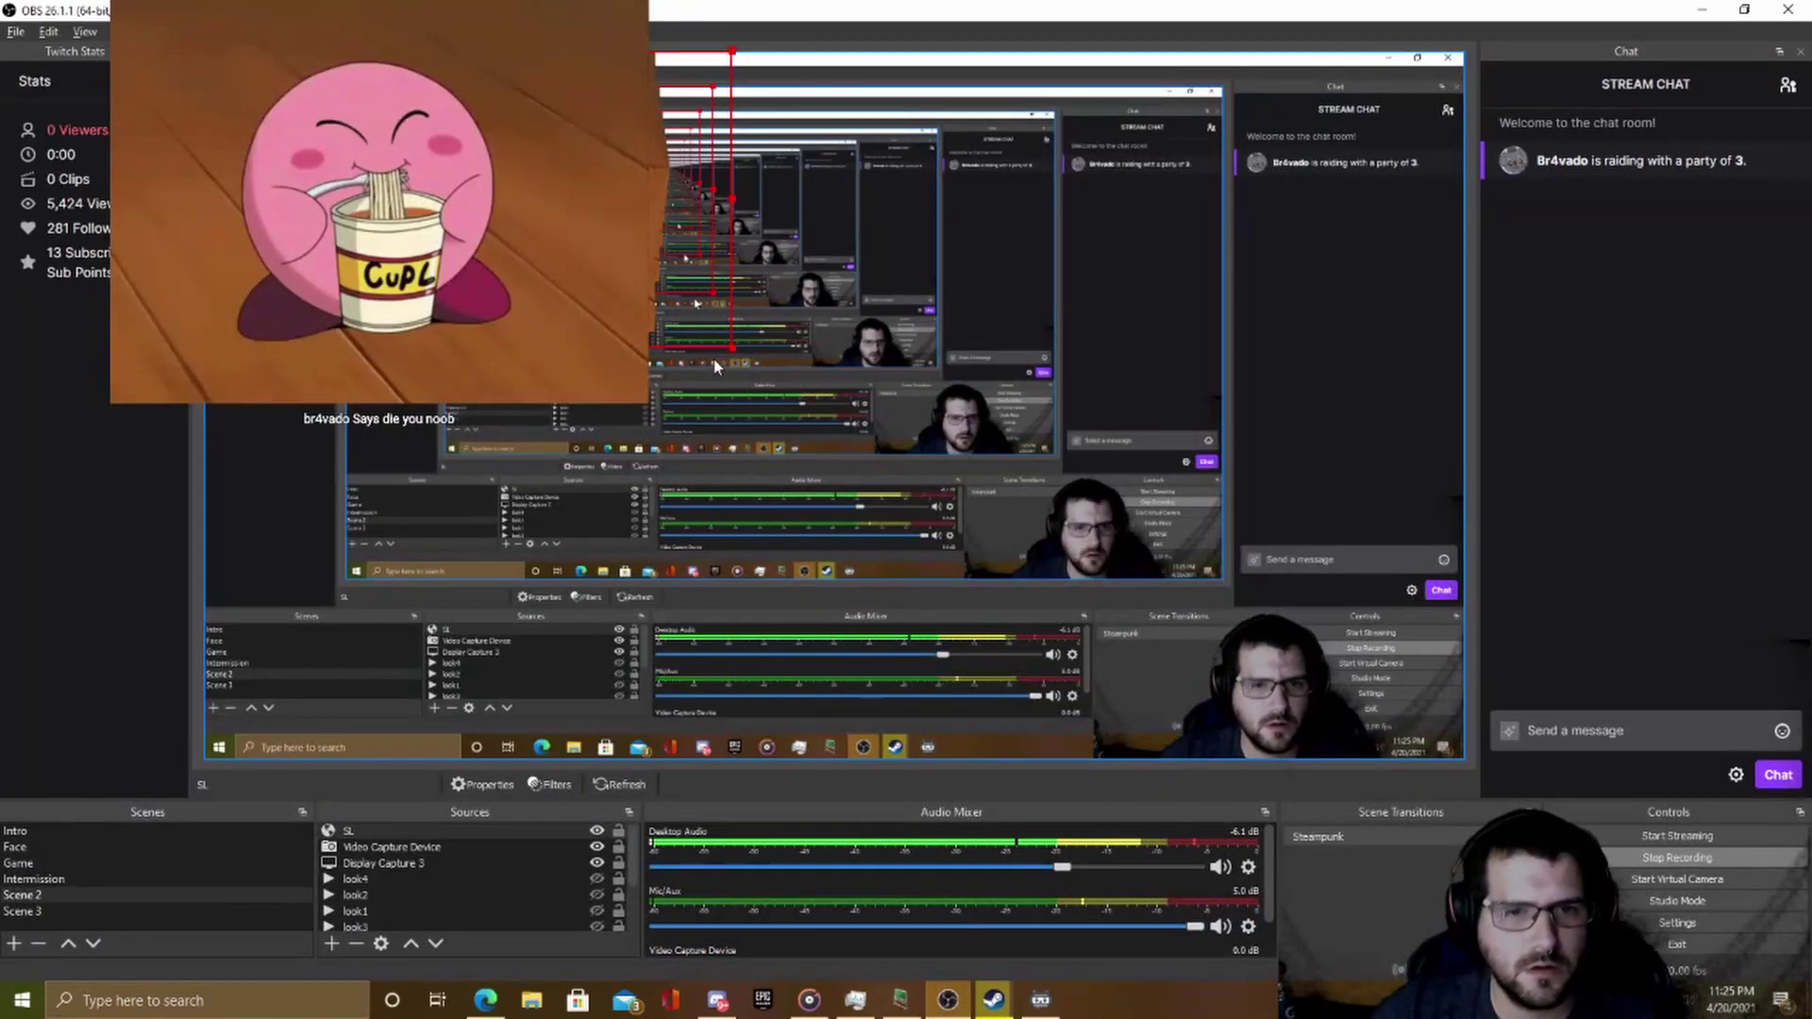
left_click_drag(731, 347, 564, 285)
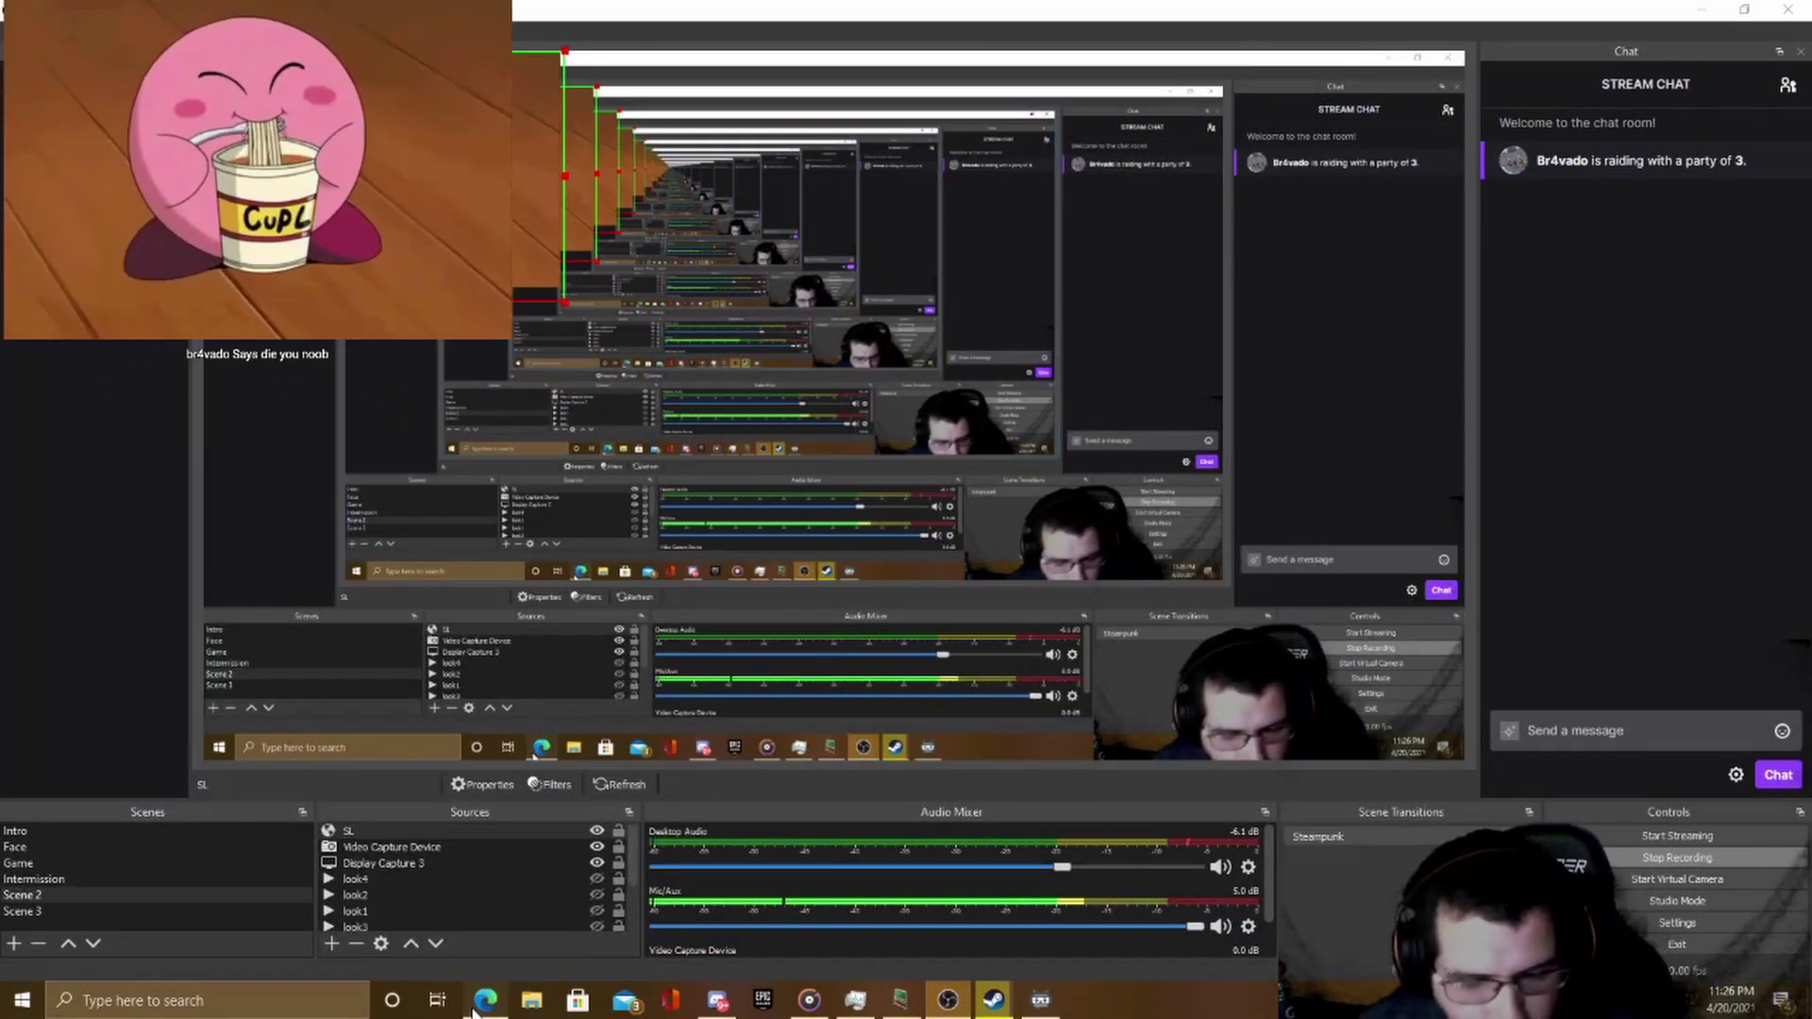
Step: Switch to Streamloots, view the list of moderators in the moderation section, and return to the moderation overview
key("alt+Tab")
left_click(119, 750)
left_click(175, 750)
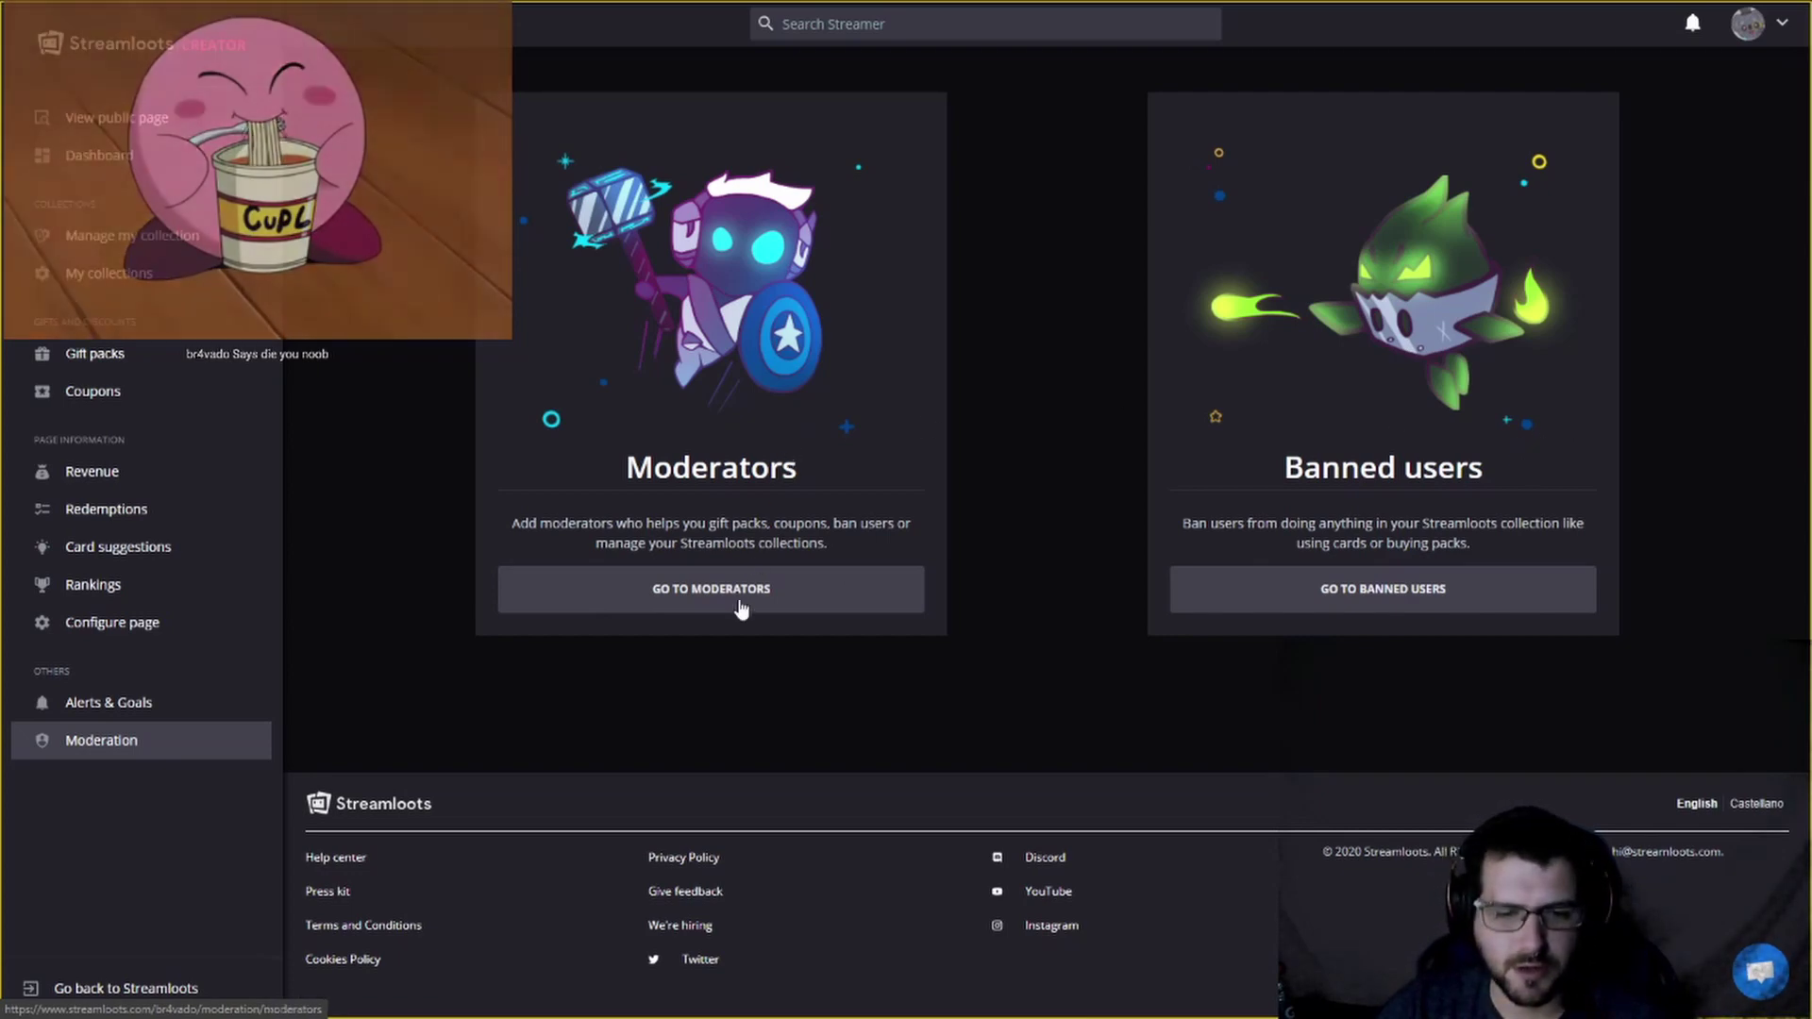
left_click(739, 598)
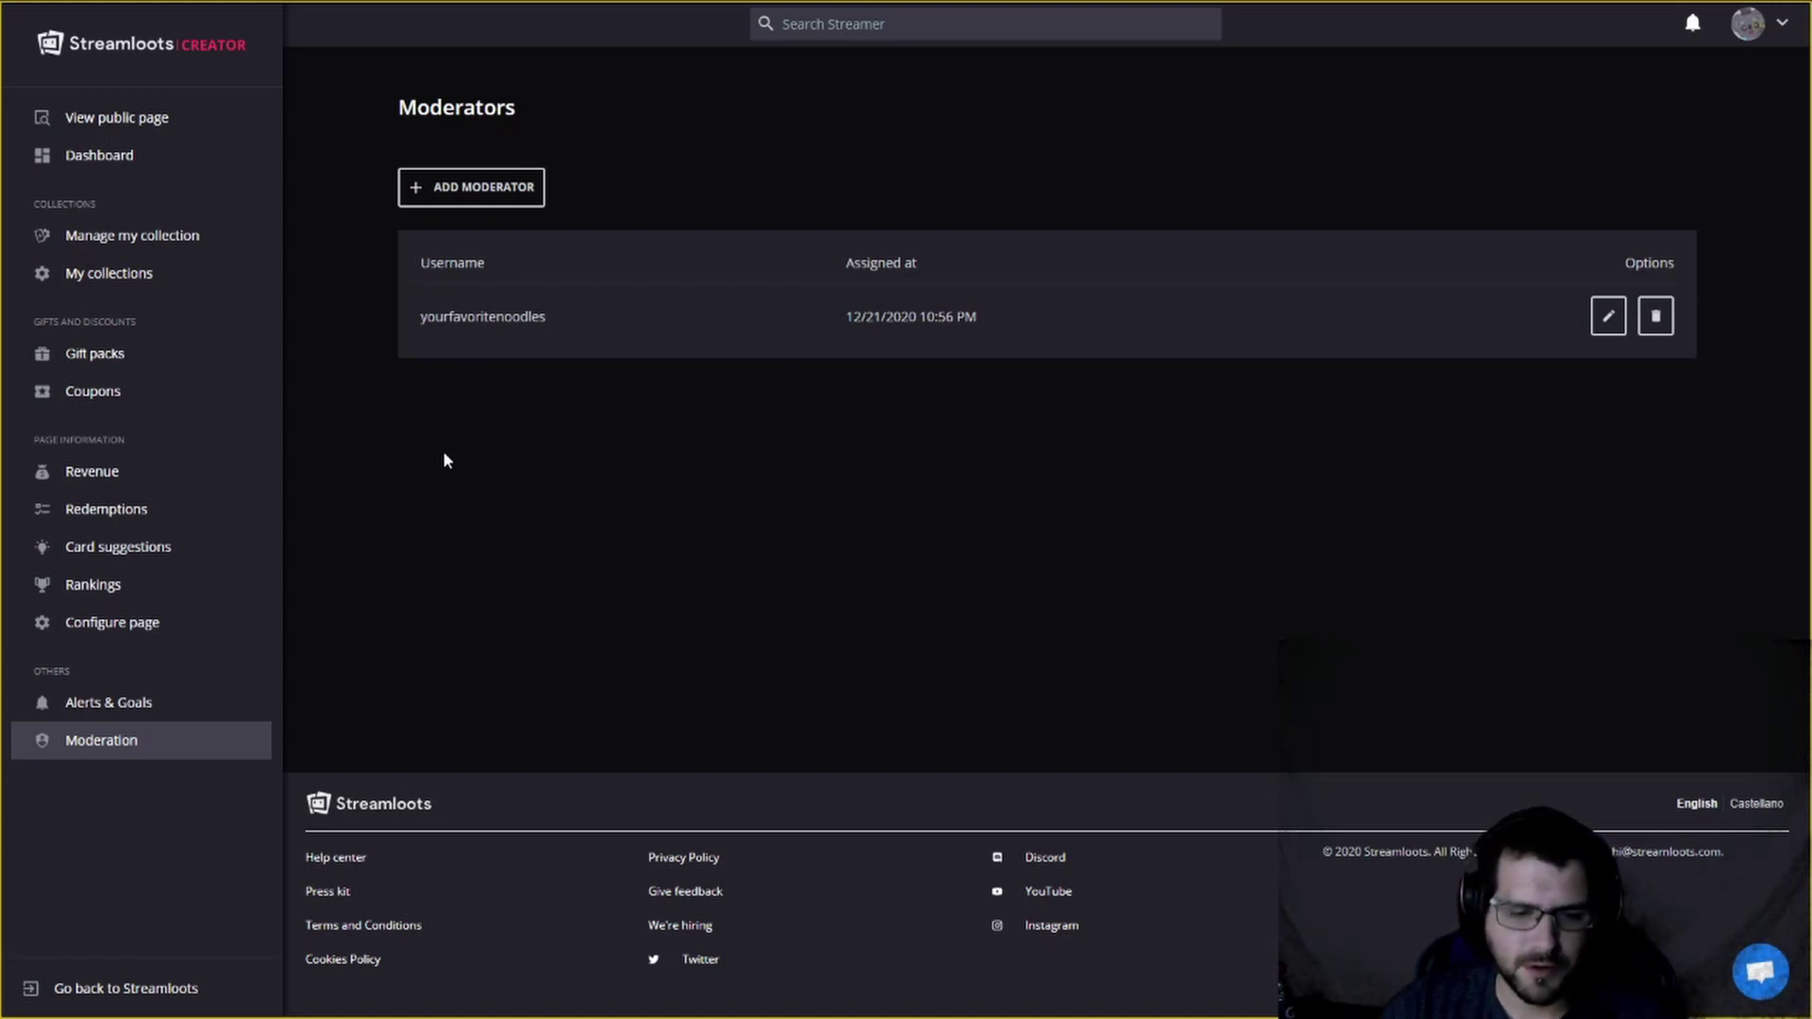
key("alt+Left")
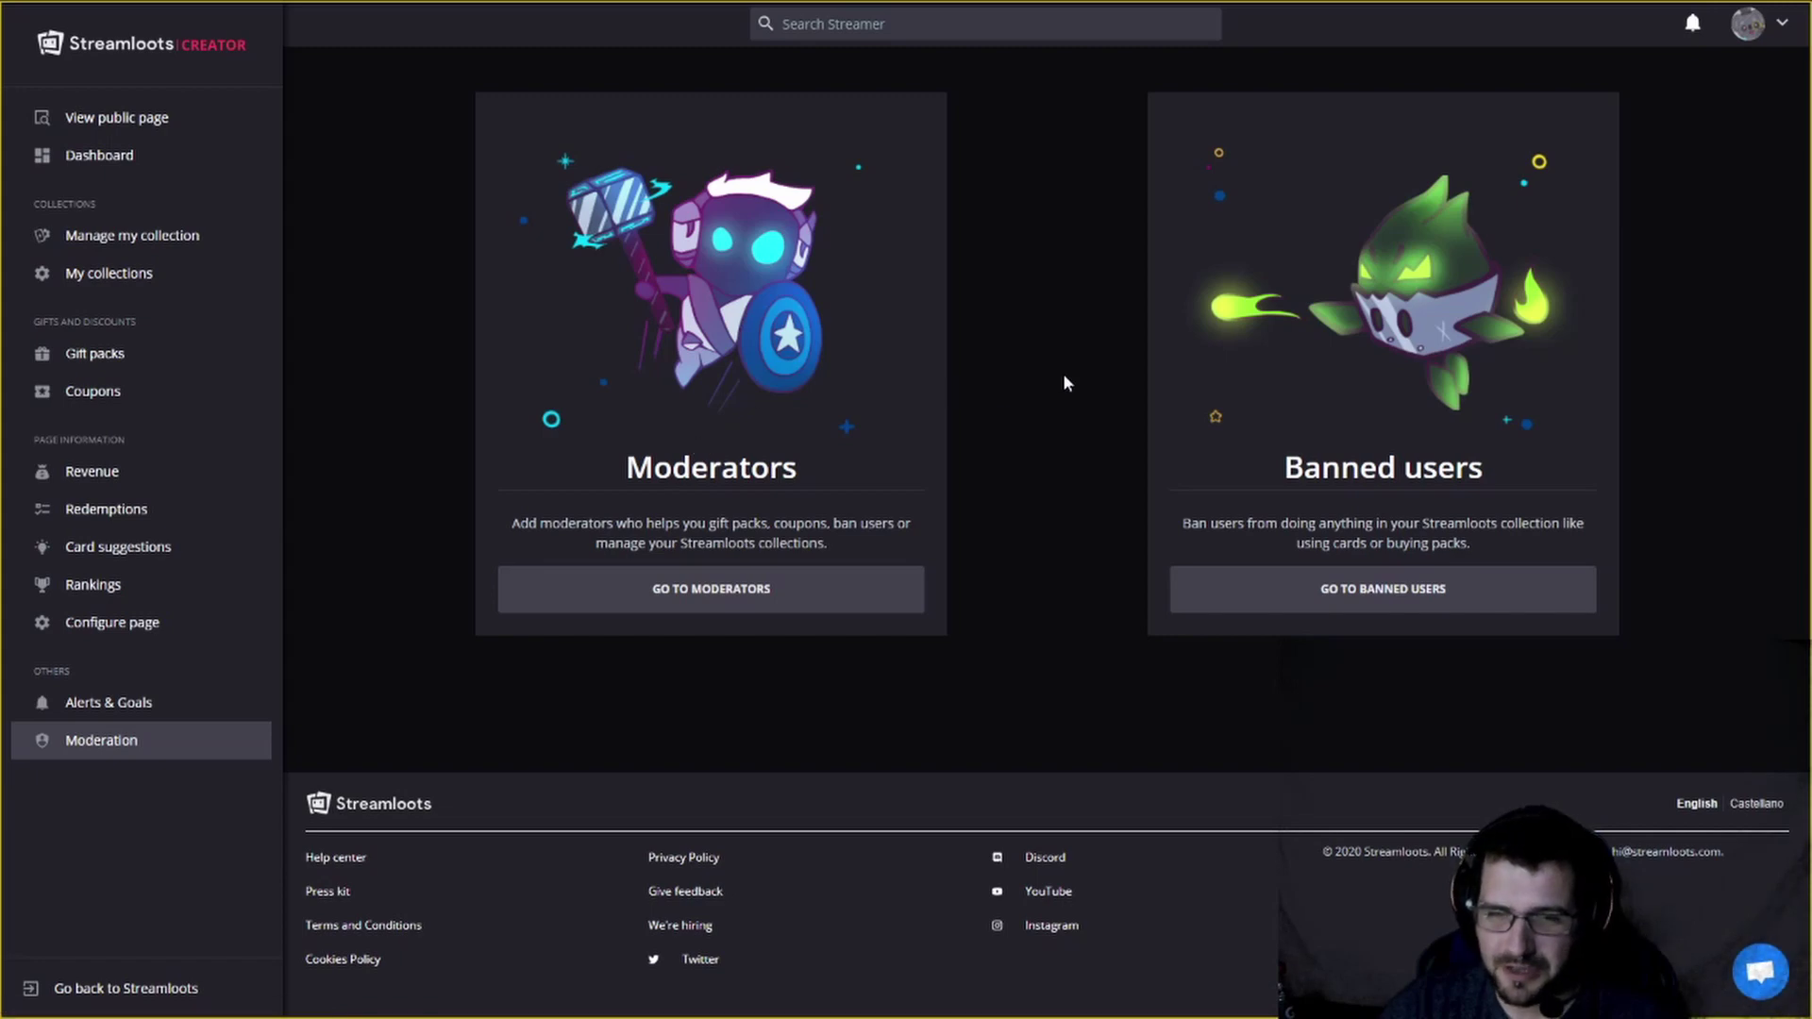
Step: Open the banned users page, examine the form for banning a user, and close it without banning anyone
left_click(1249, 619)
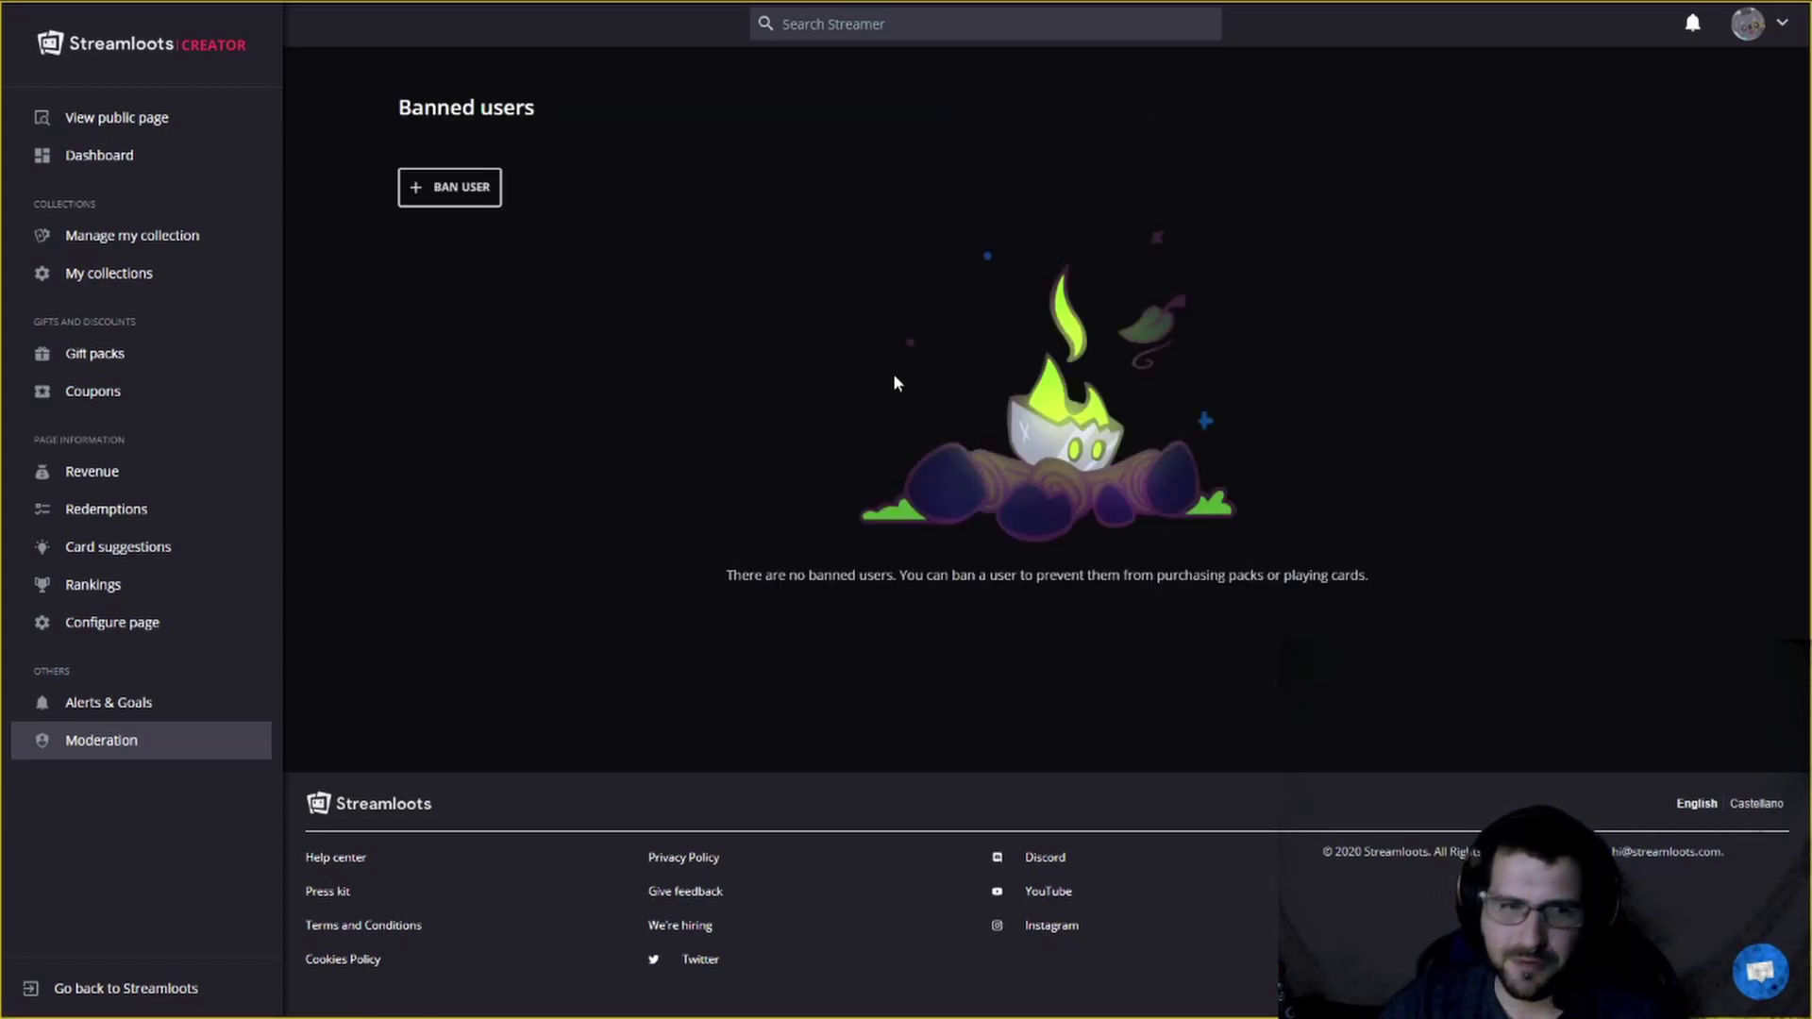
left_click(460, 192)
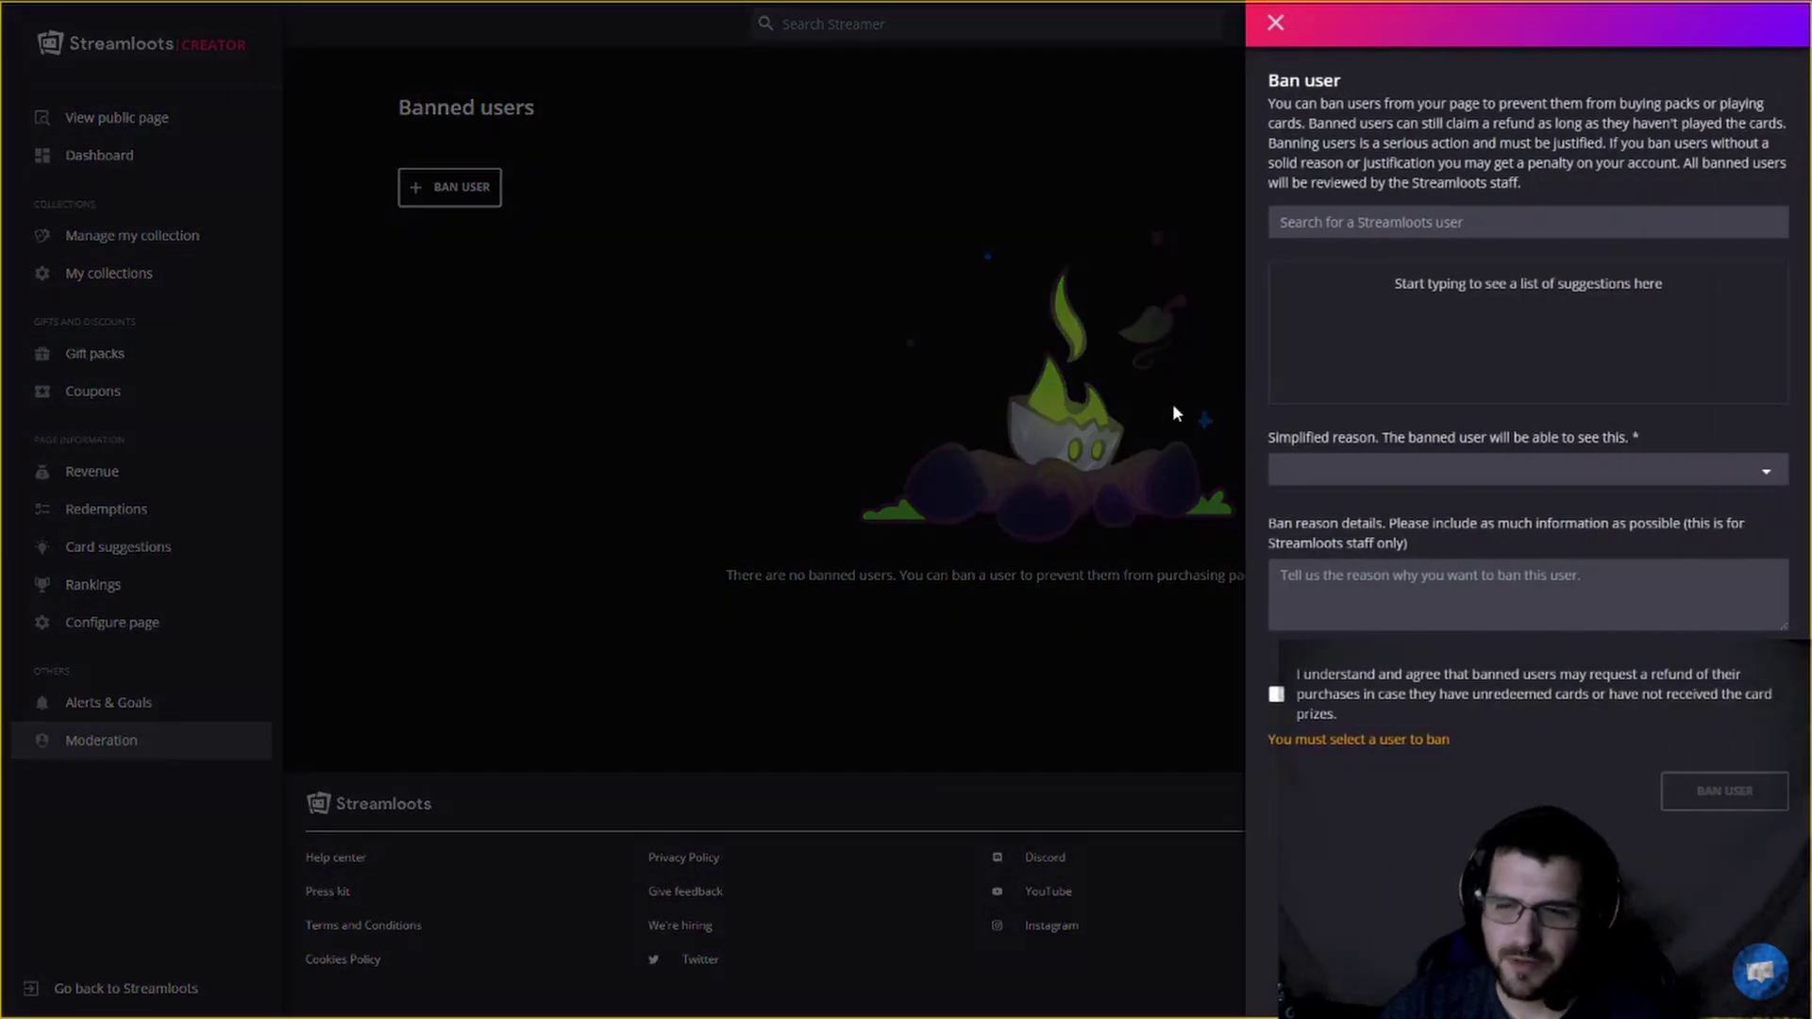
left_click(1175, 412)
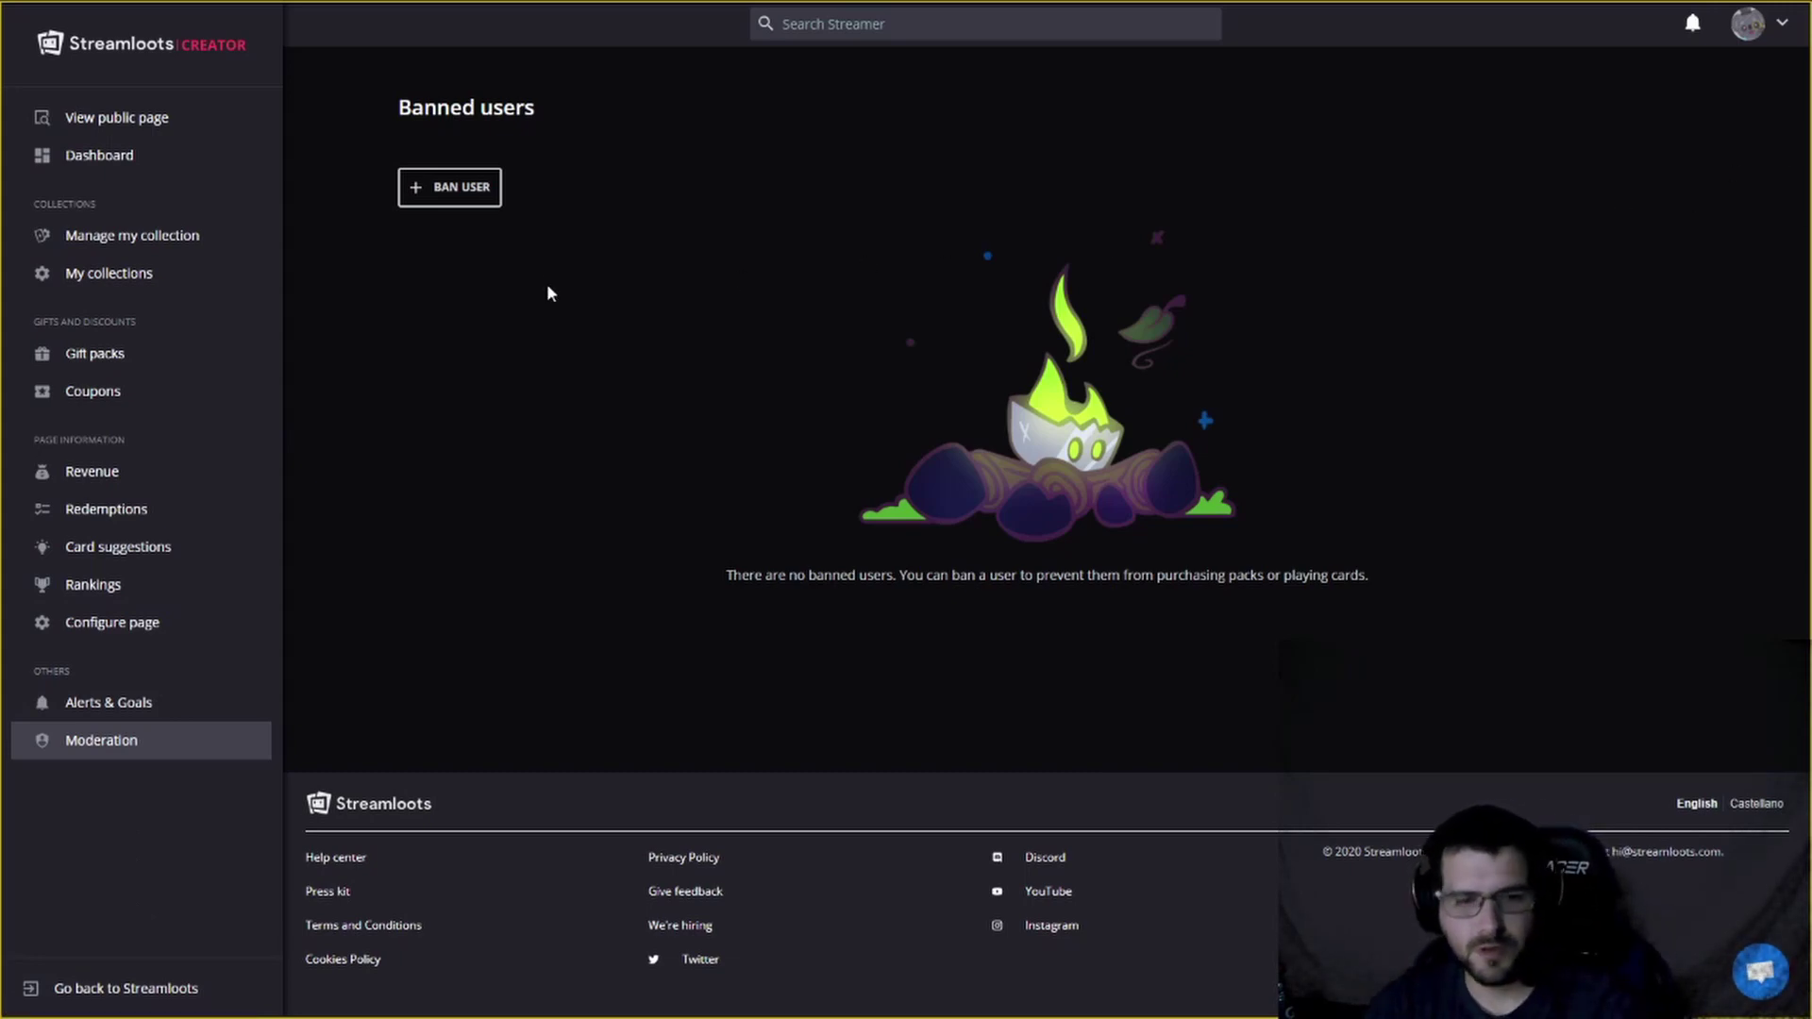
key("alt+Tab")
left_click_drag(945, 11, 1811, 226)
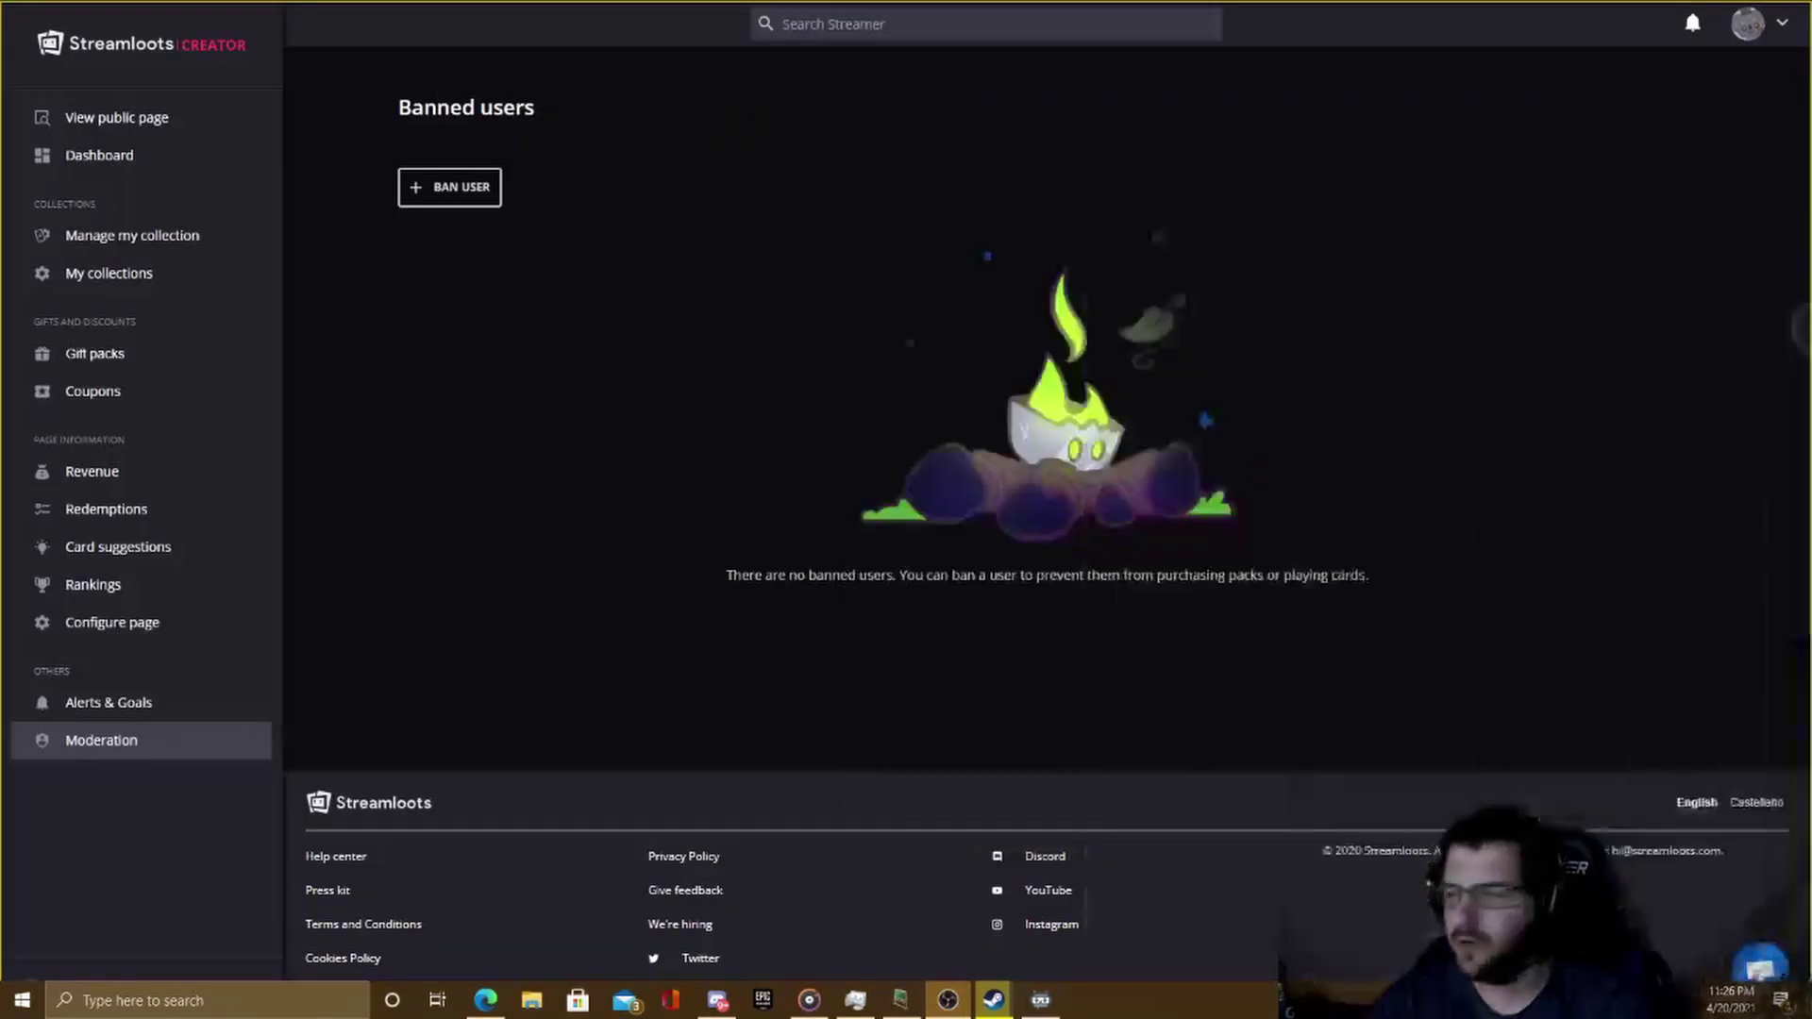